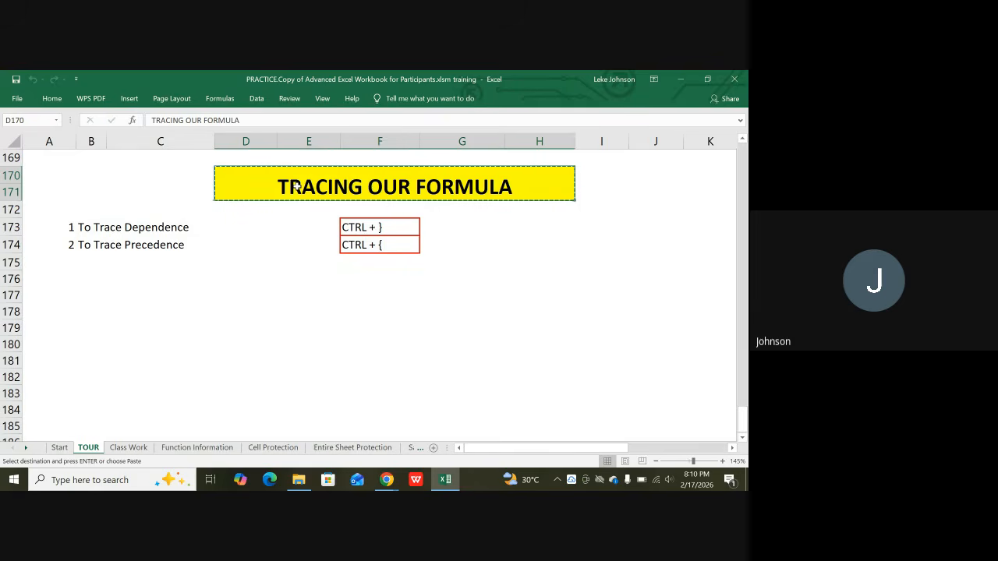
Paste the copied yellow heading block at D177 and replace its text with "CODITIONAL STATEMENT".
click(245, 291)
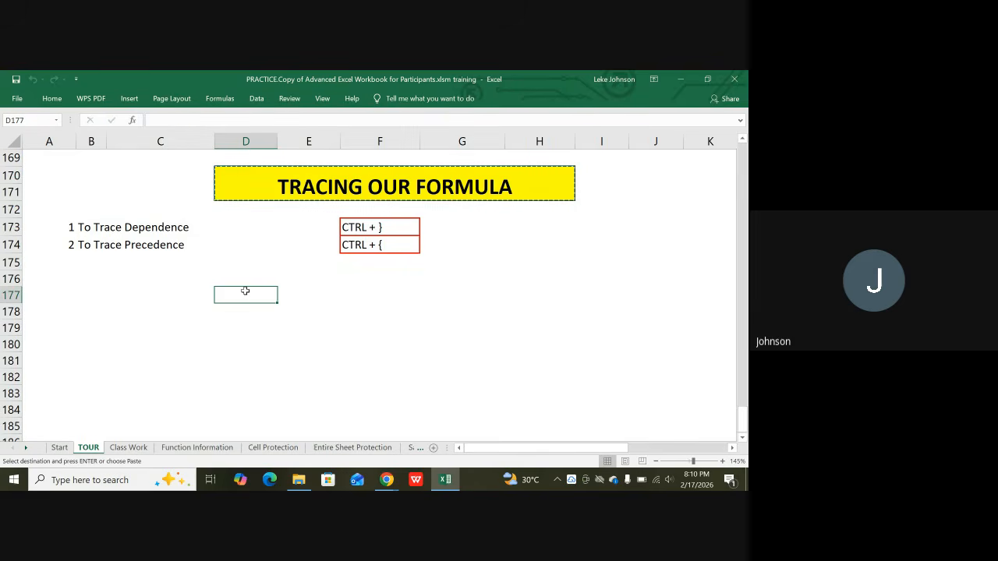
text(TRACING OUR FORMULA)
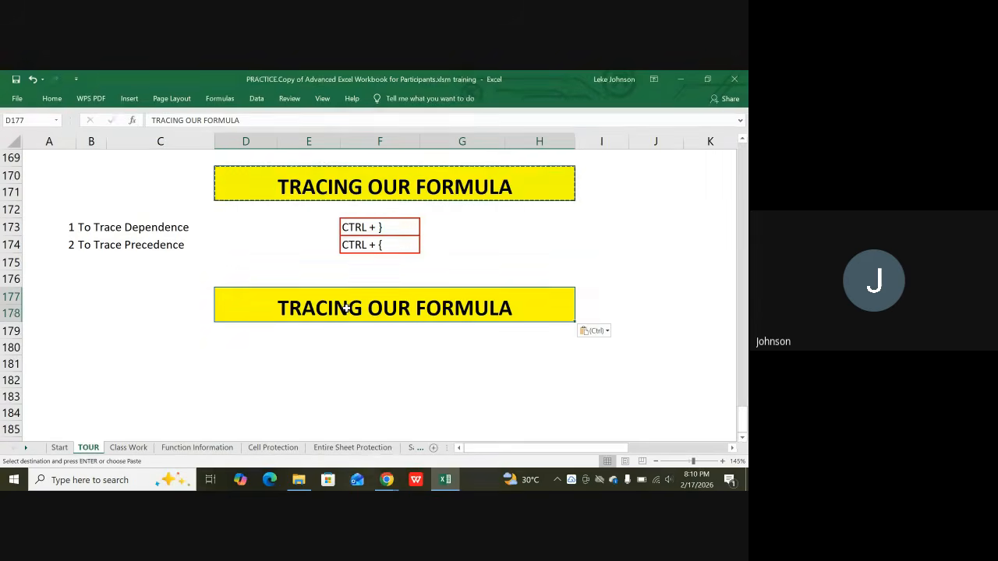
text(CO)
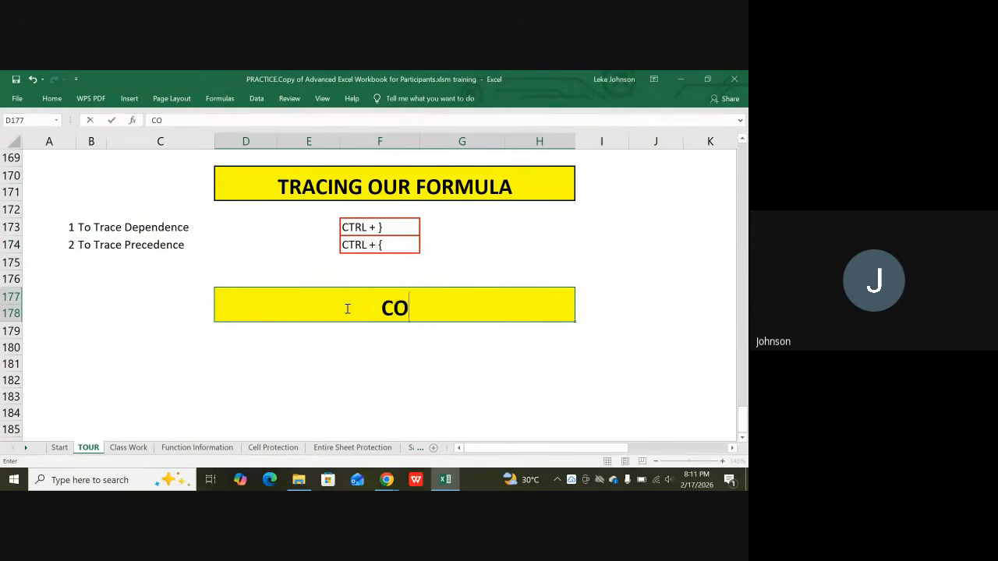
text(D)
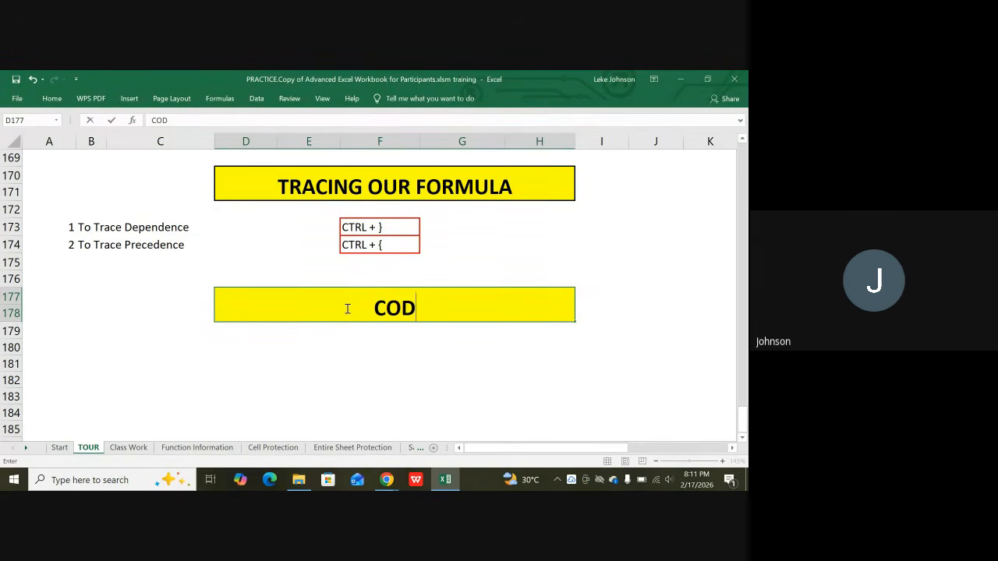
text(ITION)
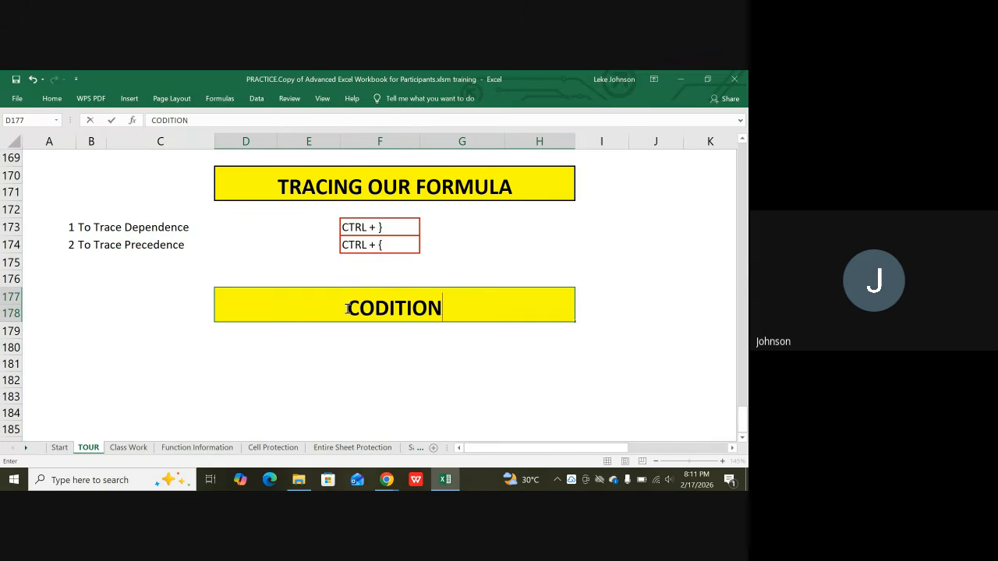
text(AL ST)
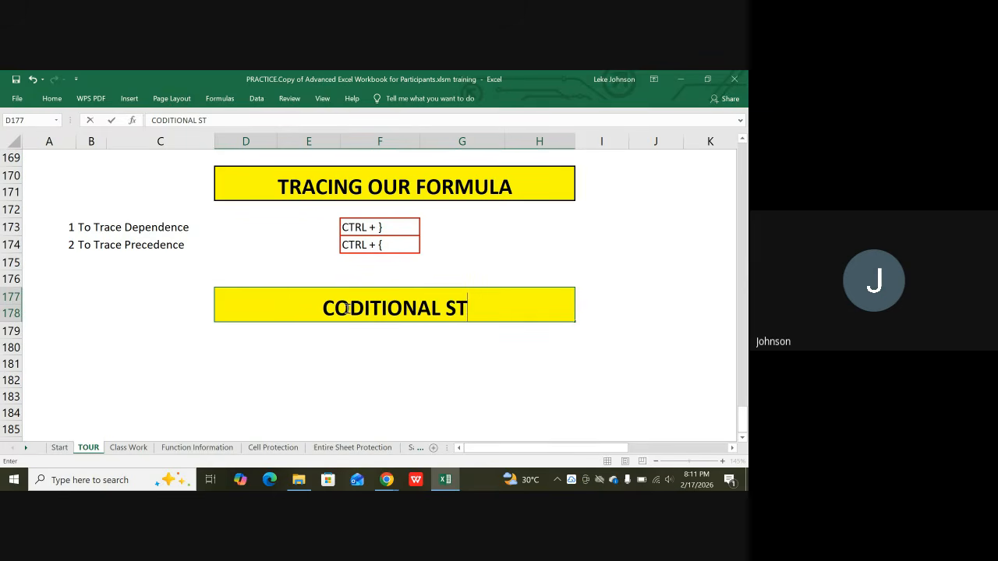
text(ATEM)
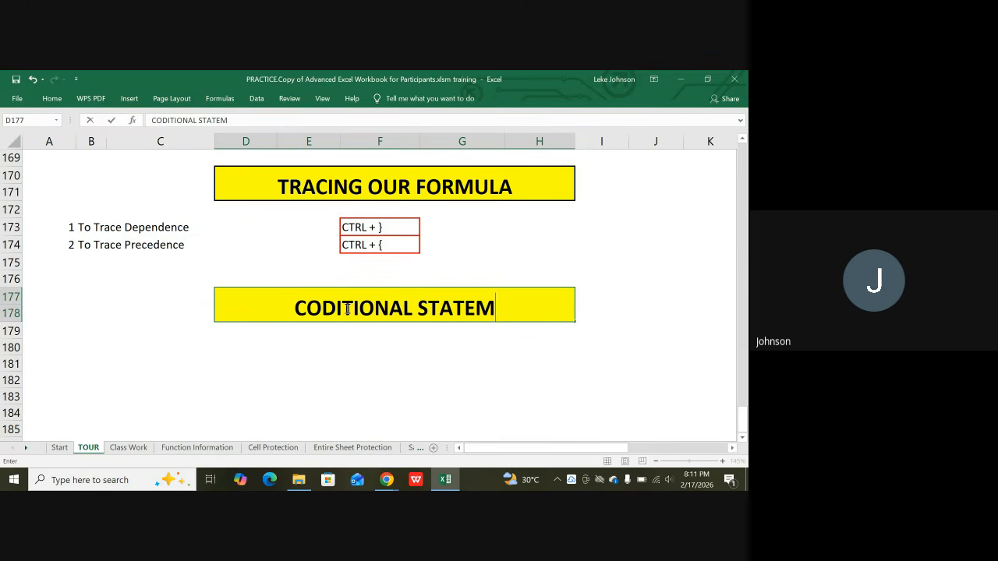
text(ENT)
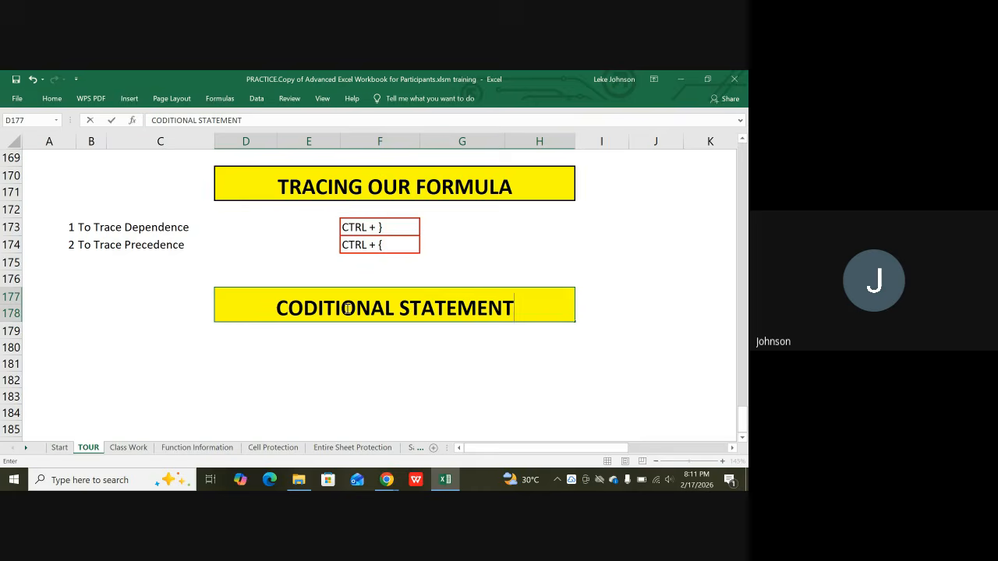
scroll(245, 350, down, 1)
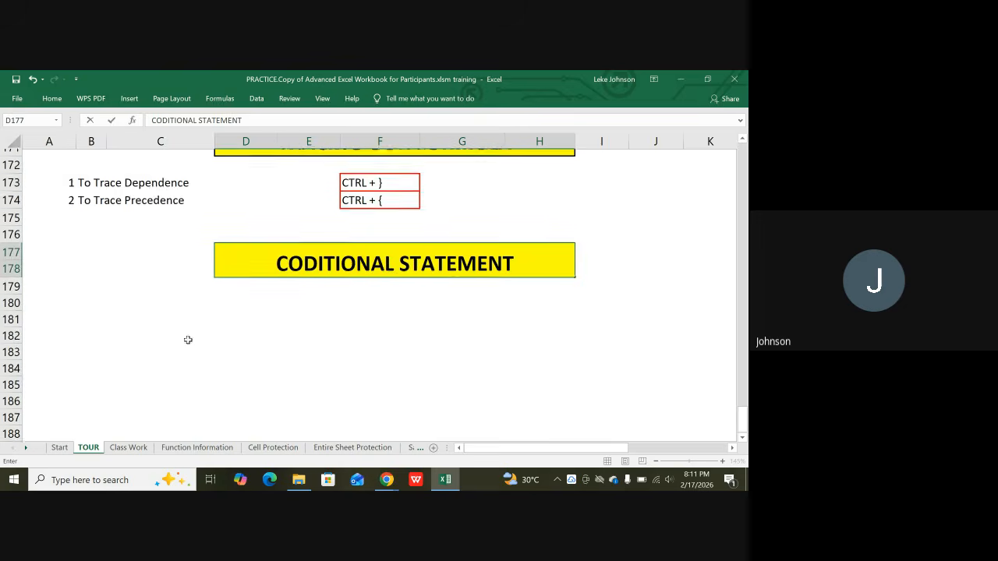
click(67, 294)
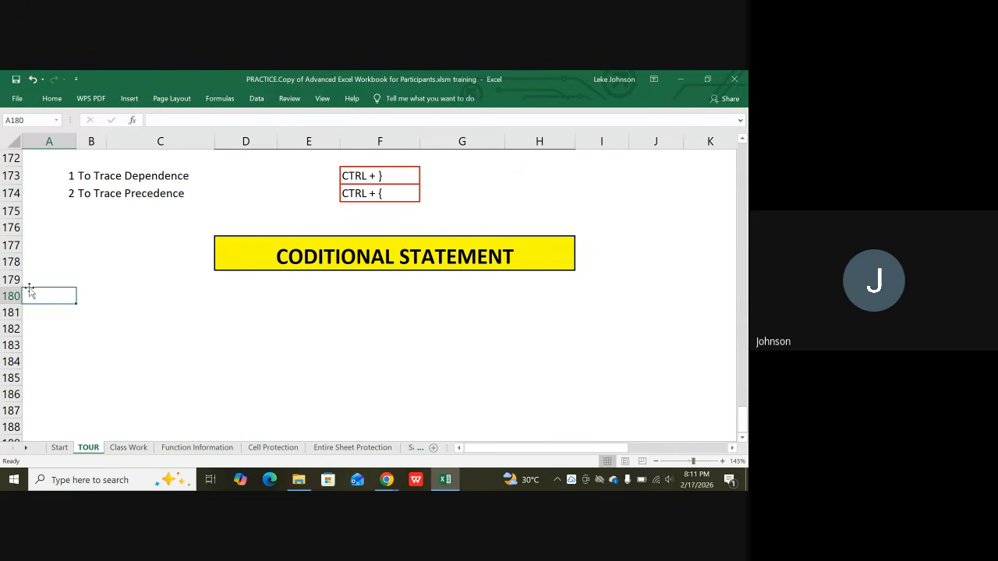
text(CO)
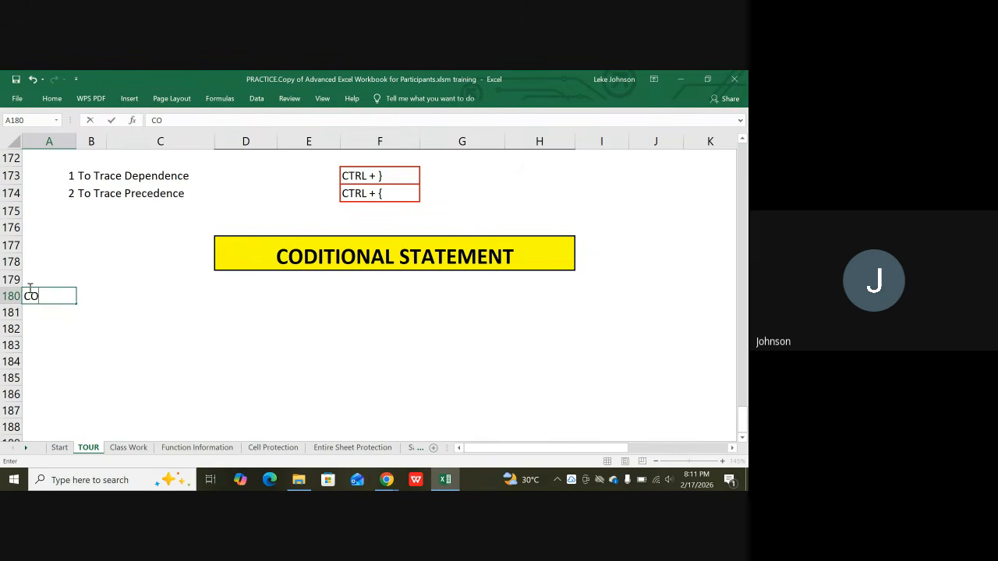
text(NDITIONAL)
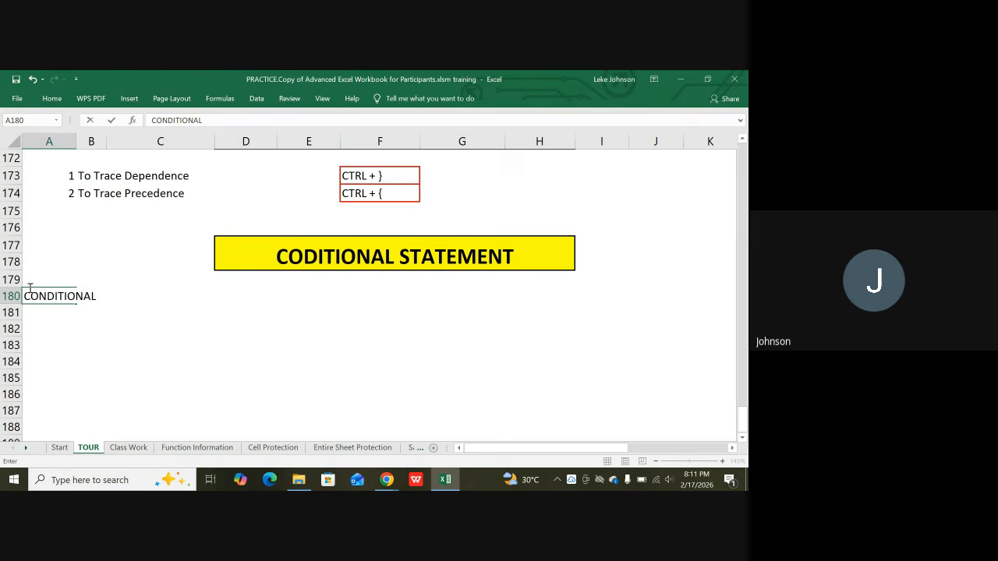
key(BackSpace)
key(BackSpace)
key(BackSpace)
key(BackSpace)
key(BackSpace)
key(BackSpace)
key(BackSpace)
key(BackSpace)
key(BackSpace)
key(BackSpace)
key(BackSpace)
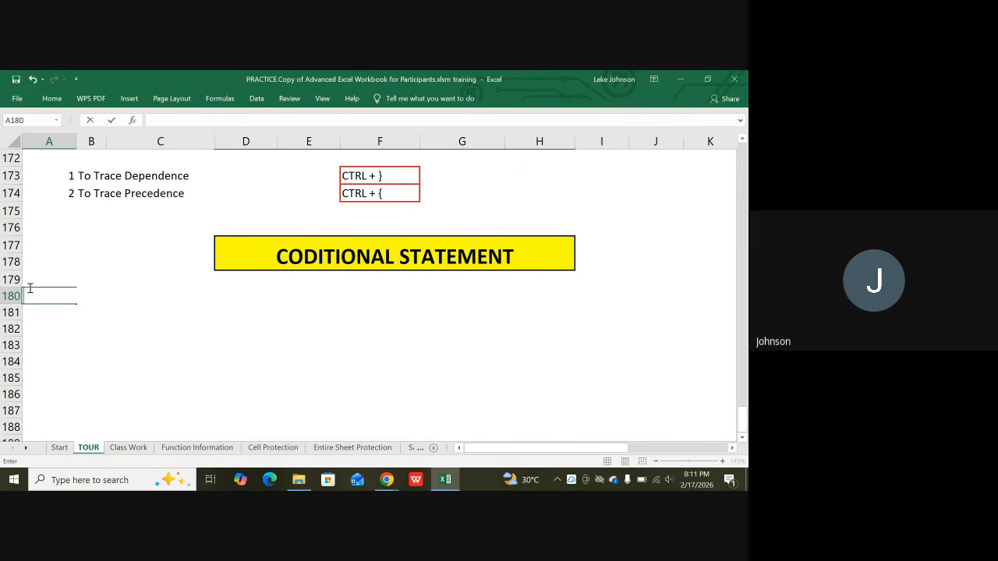
Enter "Conditional statement are statement that can be tested" in A180 and the item number 1 in A181.
text(C)
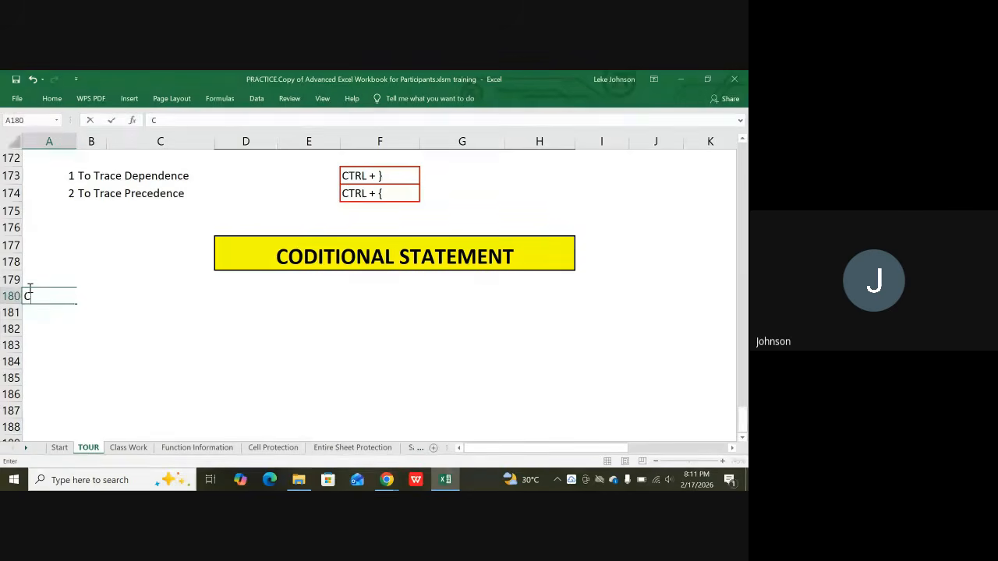
text(onditional sa)
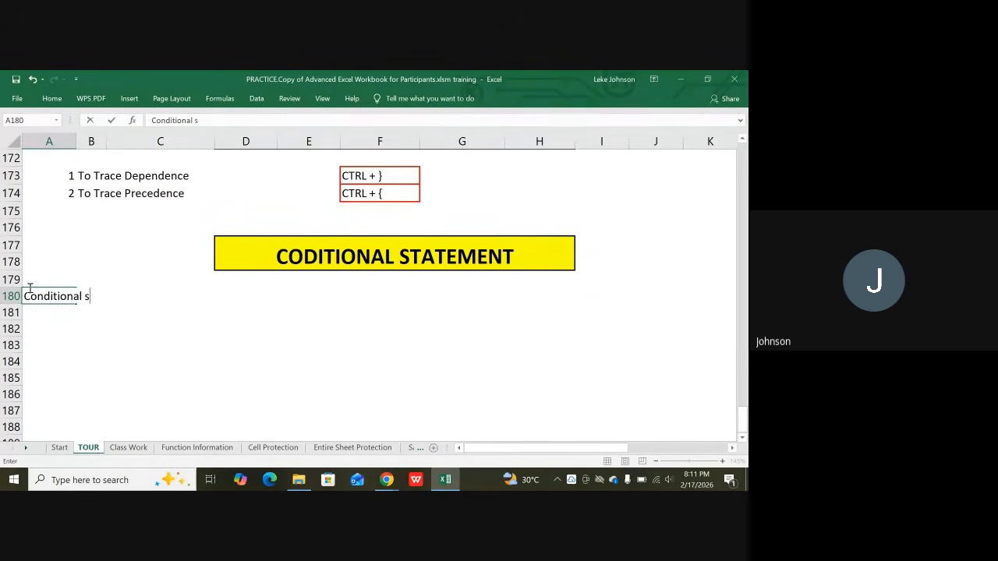
key(BackSpace)
key(BackSpace)
text(statement)
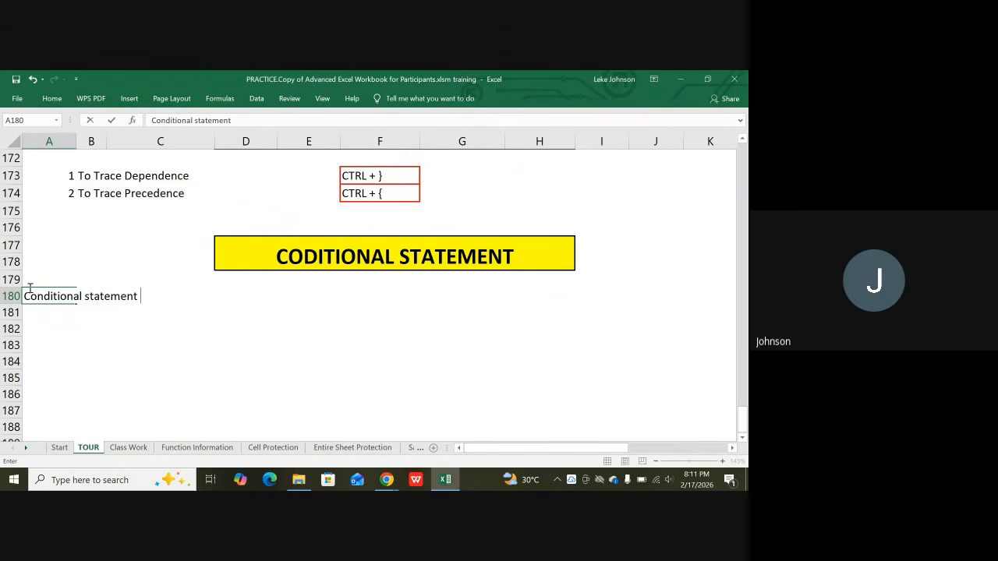
text( are statemen)
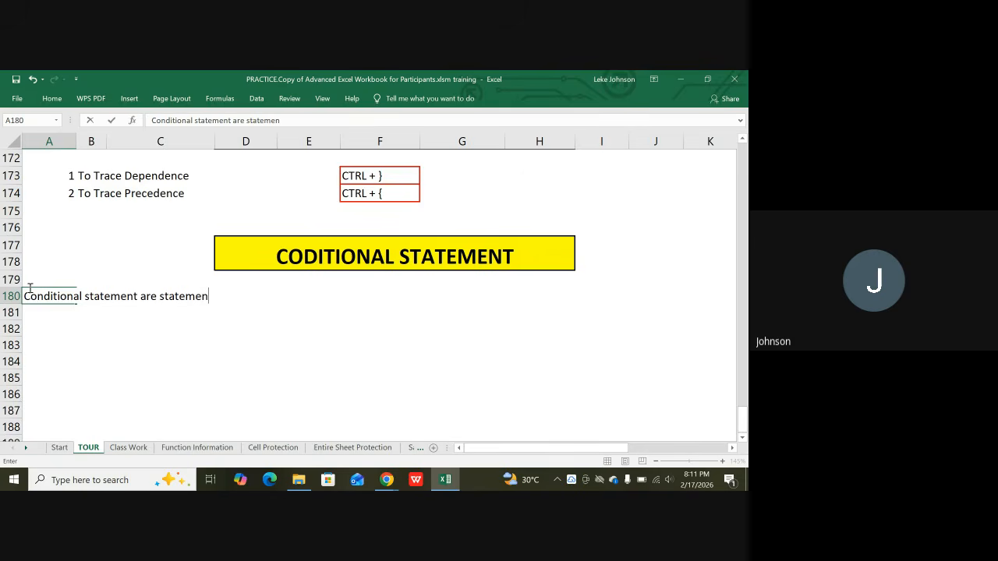
text(t that can b)
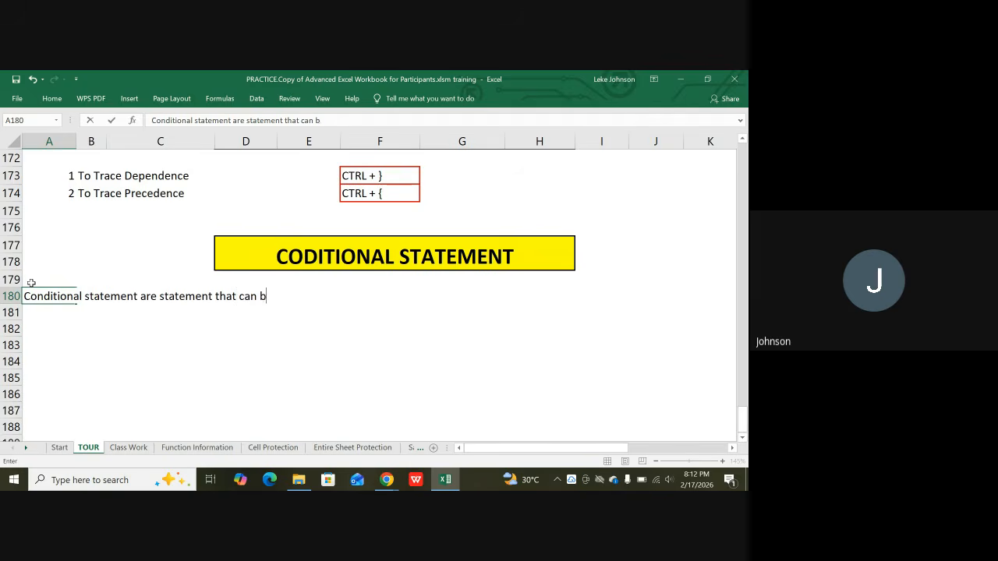
text(e tested)
key(Return)
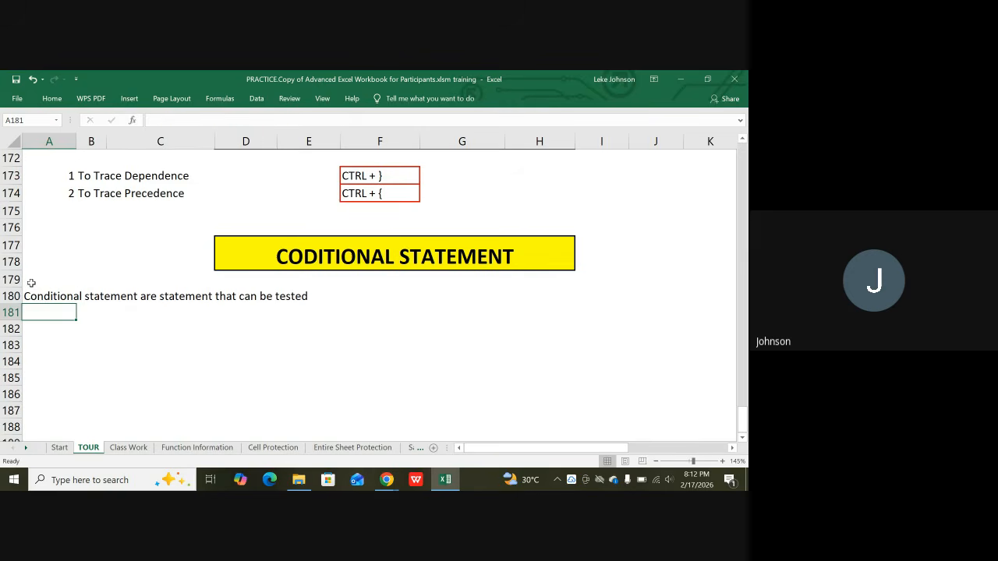
text(1)
key(Tab)
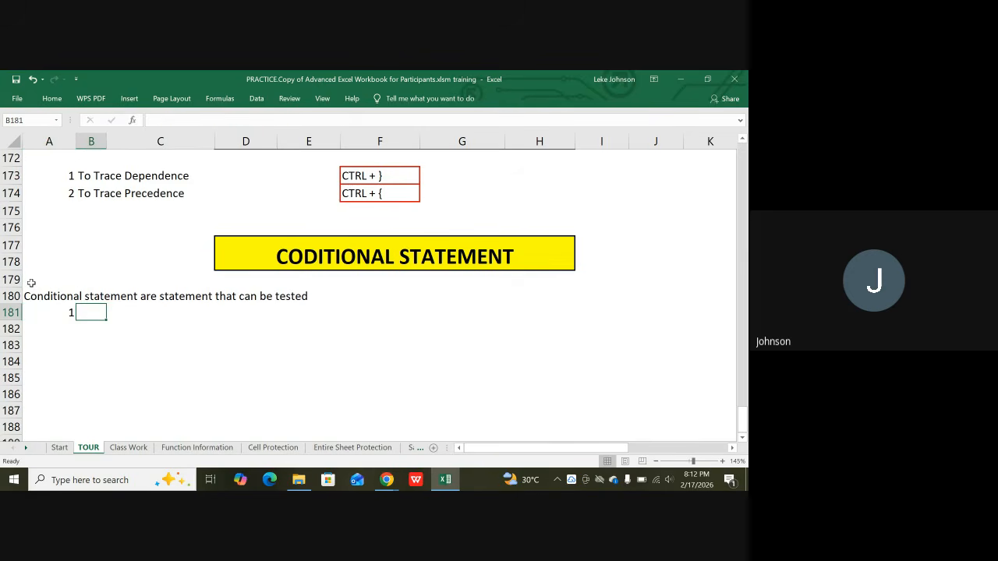
text(IF)
shift+click(31, 283)
text(un)
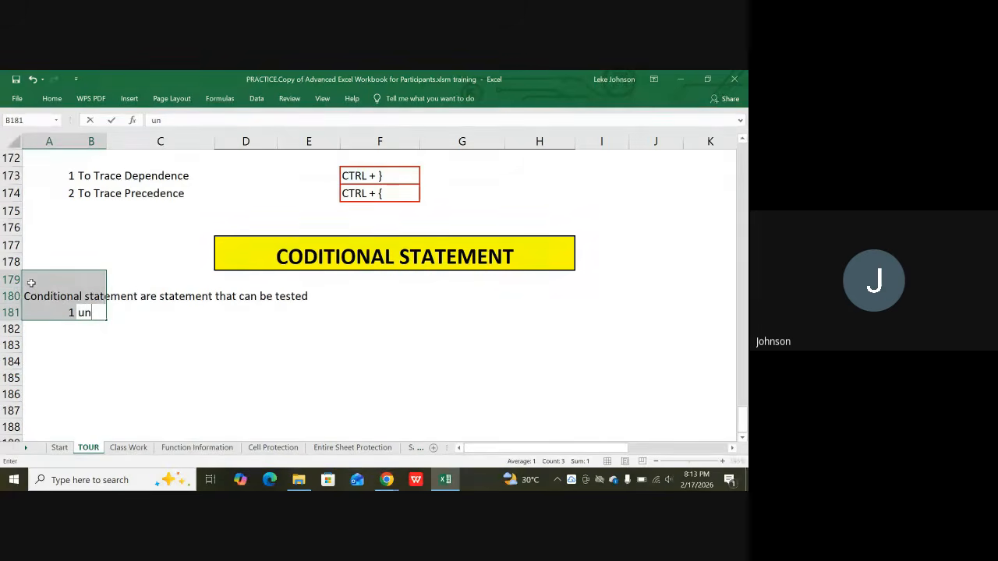
click(142, 348)
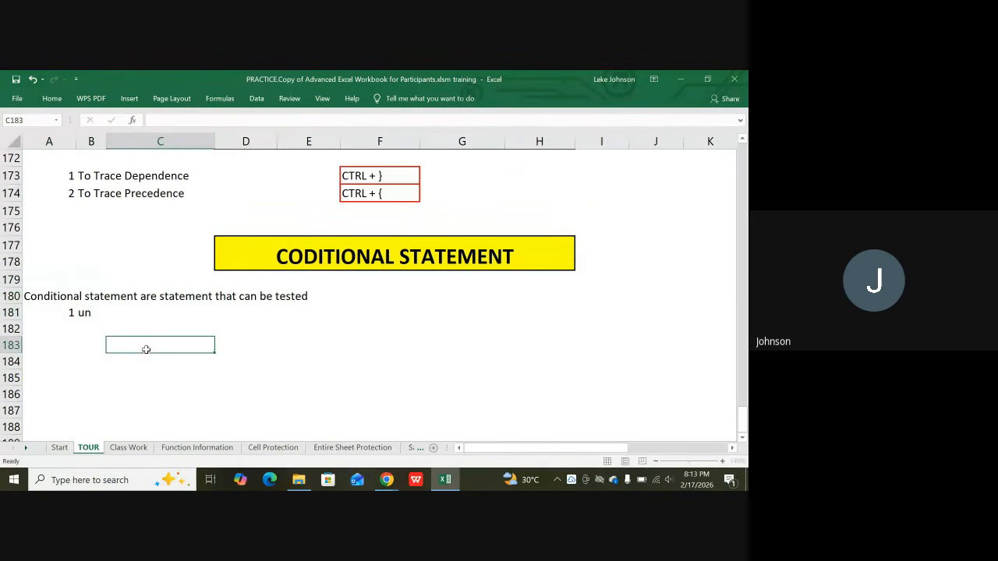
Set the text of cell B181, beside item number 1, to "If Fuction".
click(92, 313)
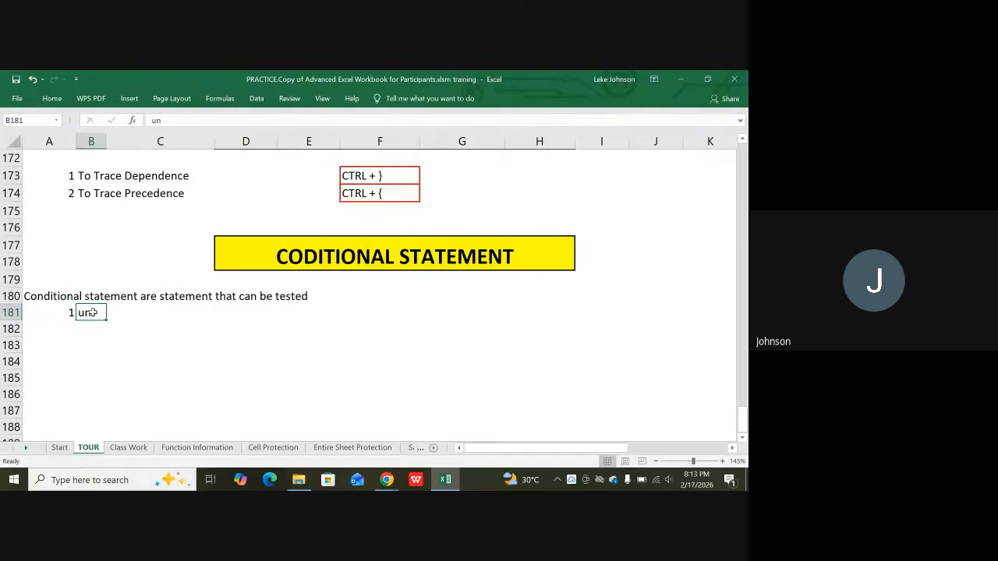
key(BackSpace)
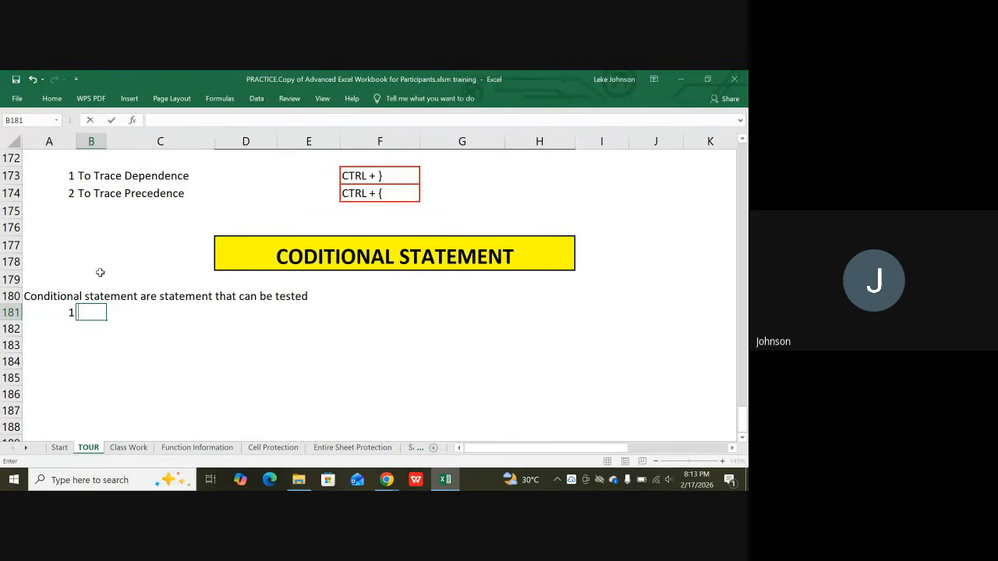
text(If Fuction)
key(Return)
Enter the line "it is made up of three Argument" in cell A182.
key(Return)
key(Left)
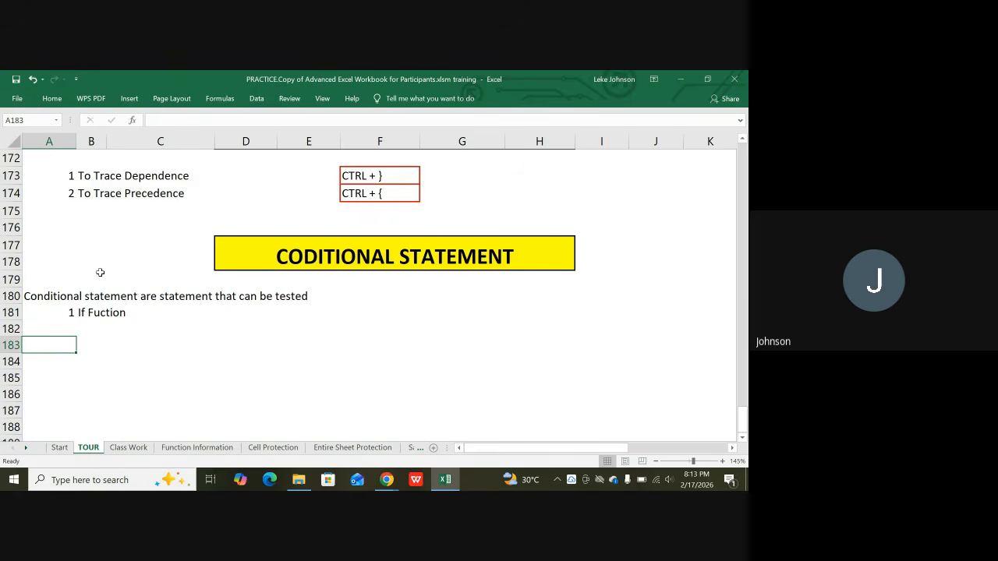
key(Up)
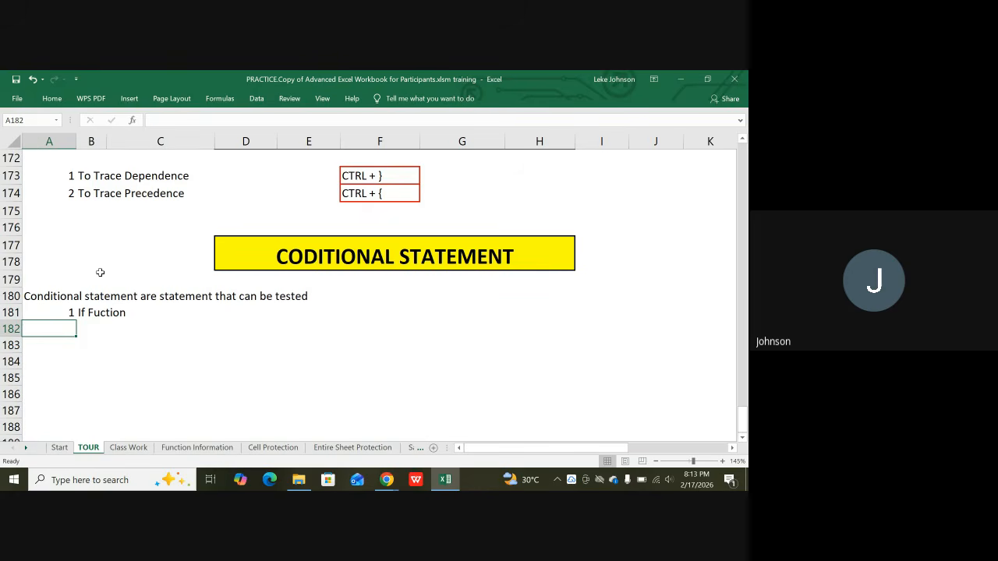
text(t)
key(BackSpace)
text(it u)
key(BackSpace)
text(is made u)
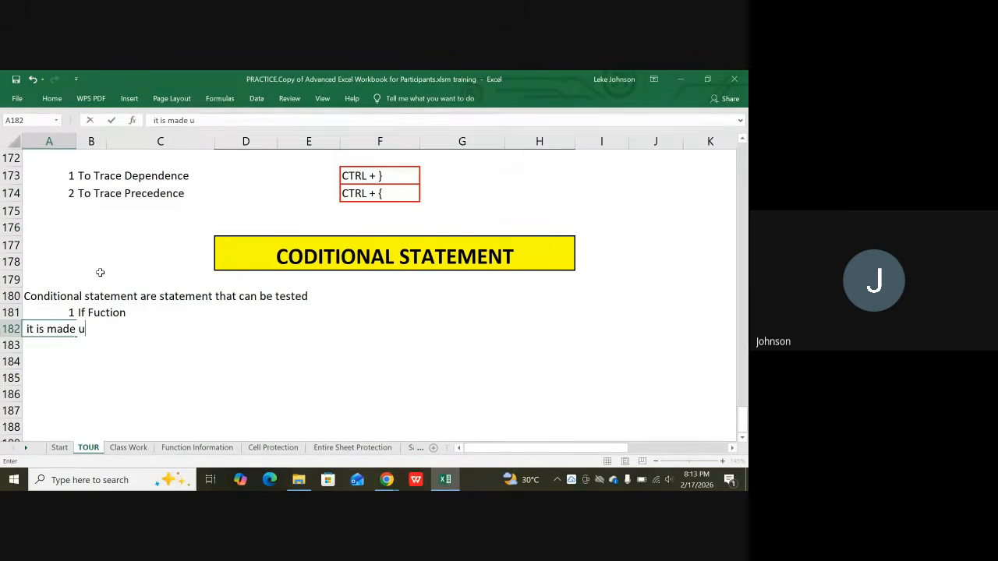
text(p of three )
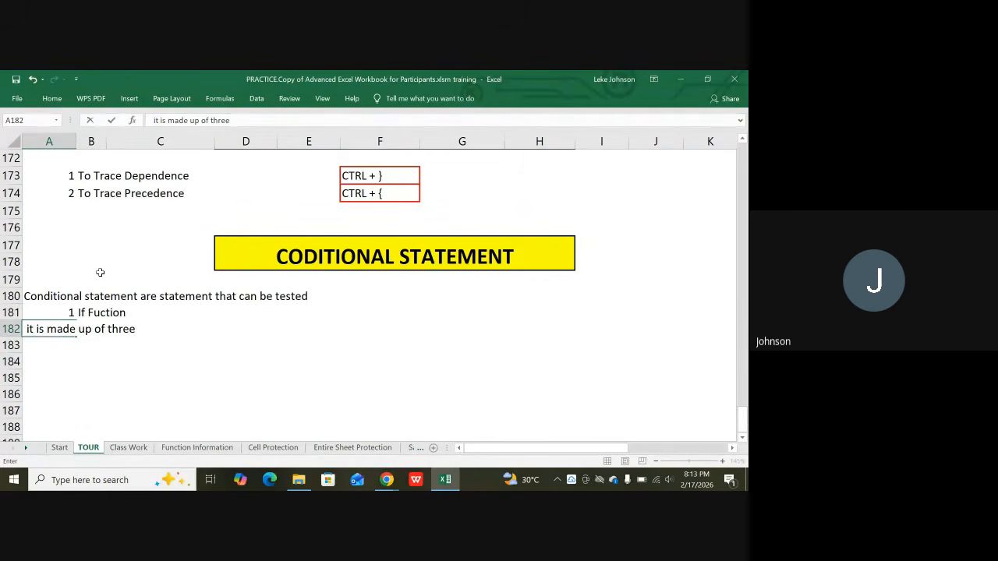
text(Argument)
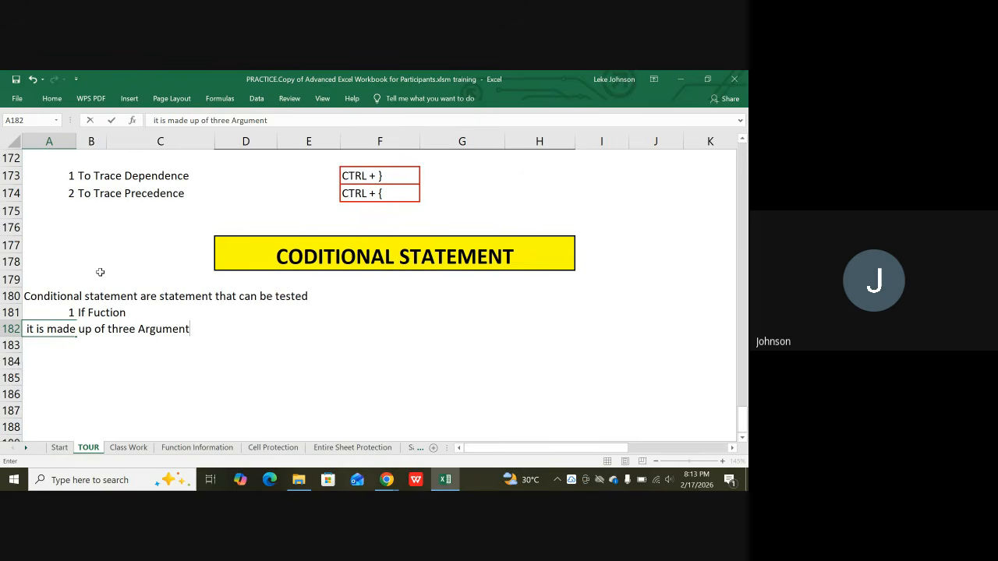
key(Return)
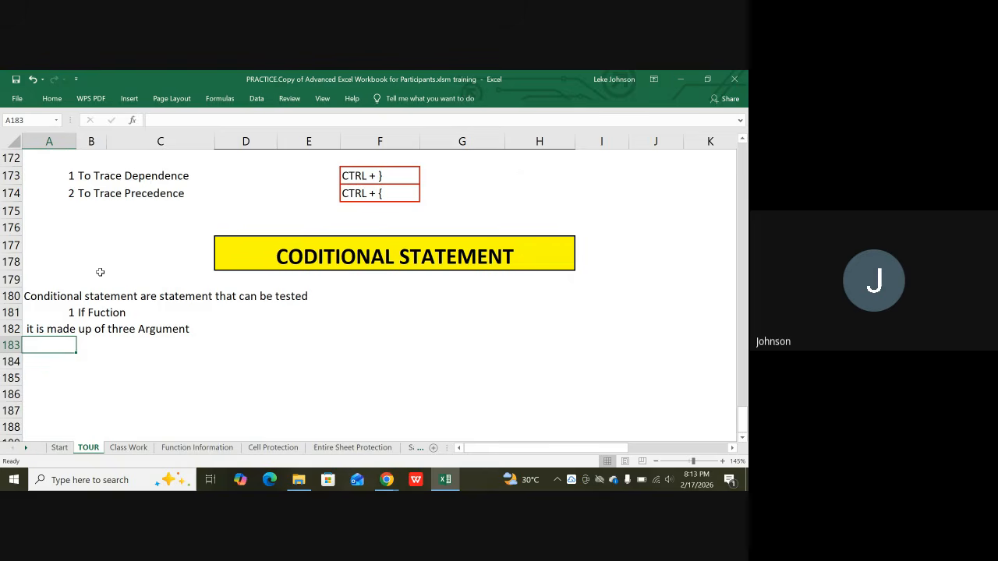
Enter the line "The first Argument is the statement to be tested eg C6 > 500" in cell A183.
text(The)
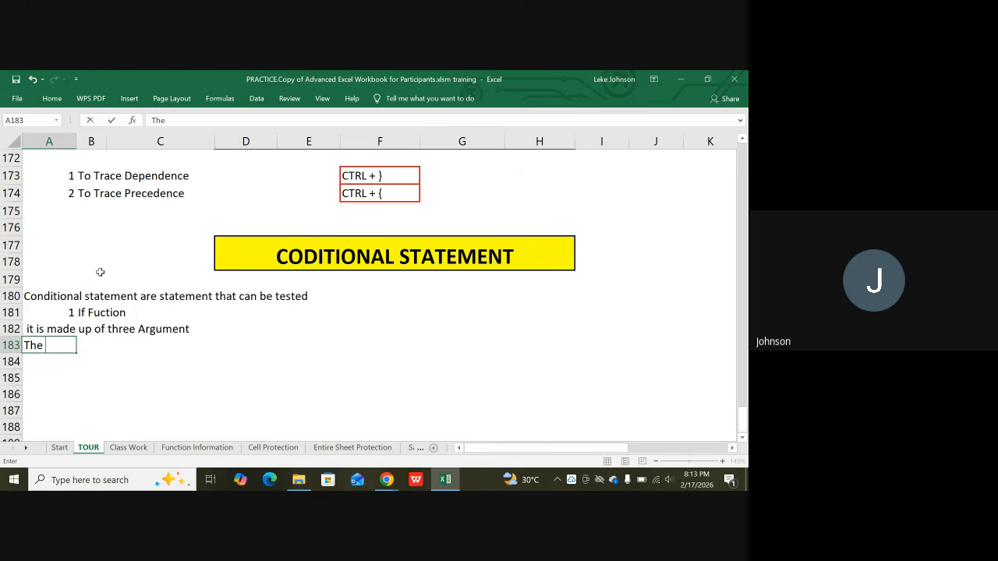
text( first Argument)
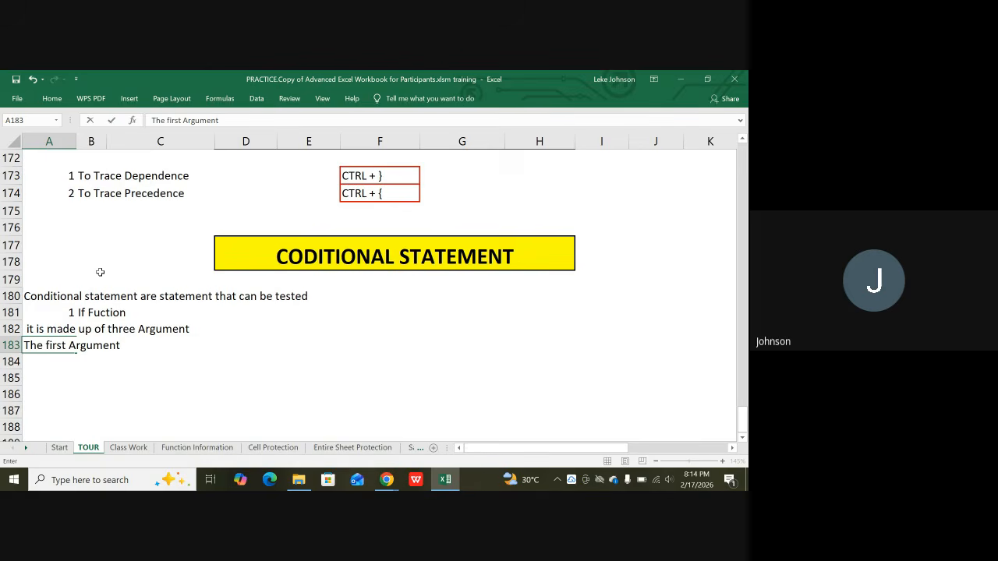
text(is the stateme)
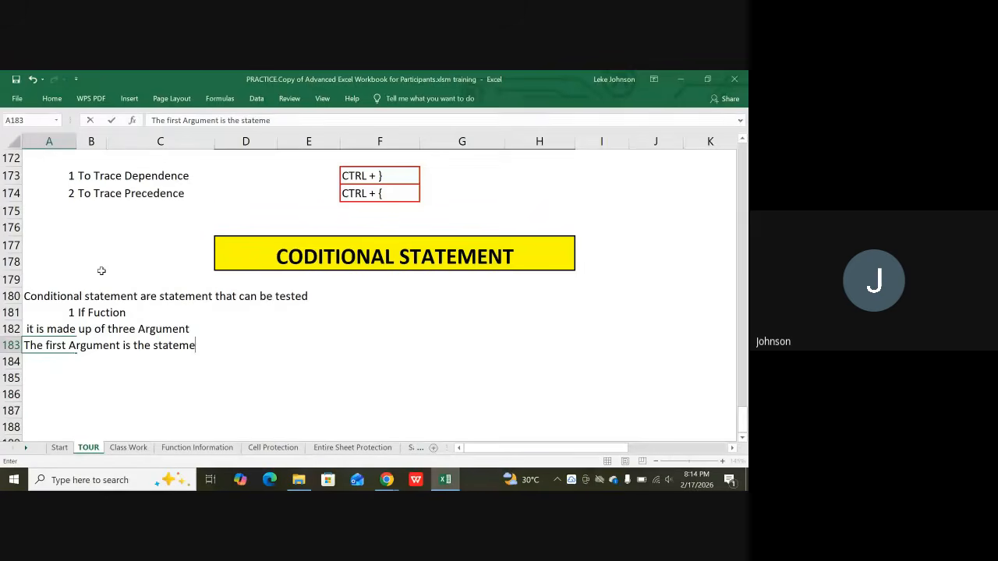
text(nt to be tested)
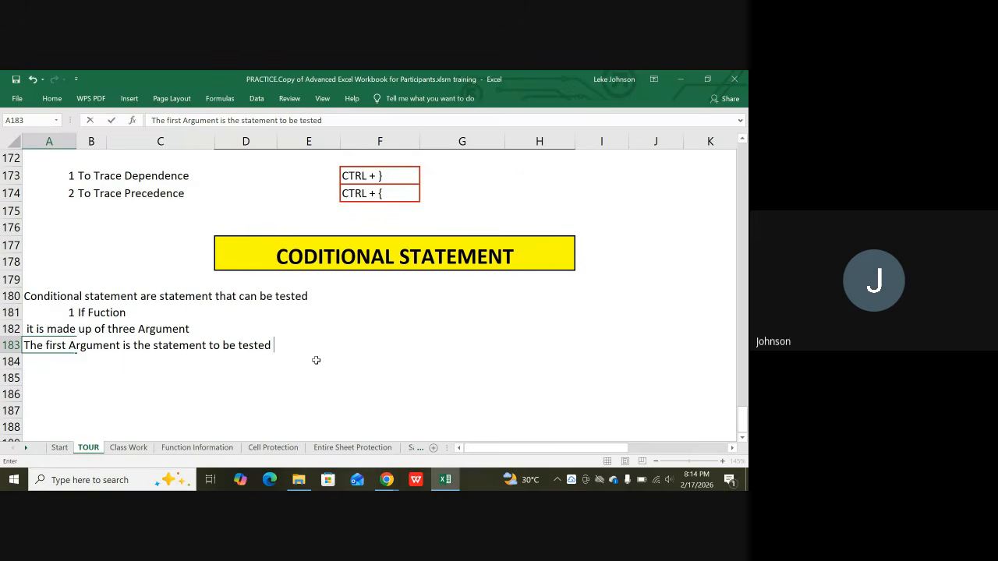
text(eg C6 > 500)
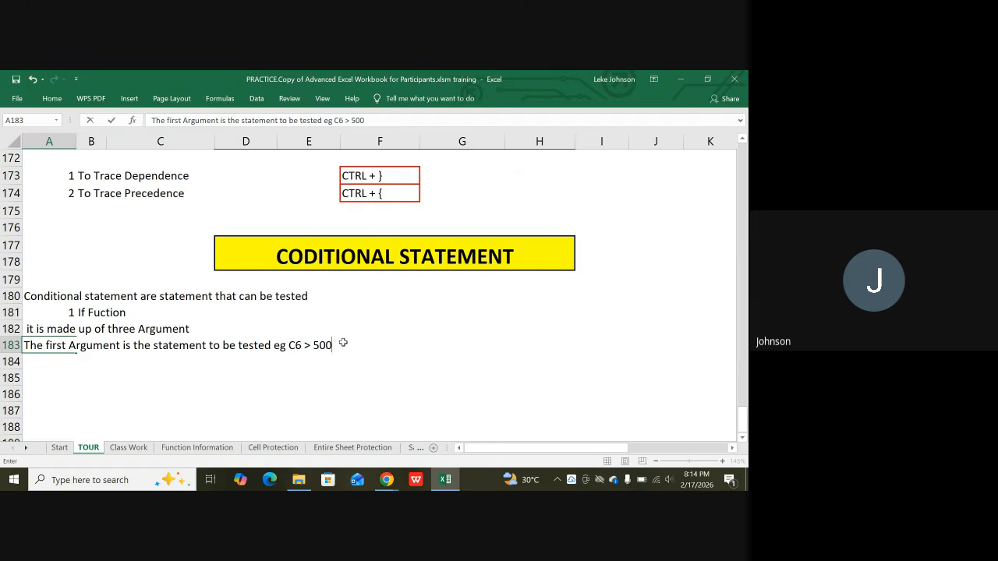
key(Return)
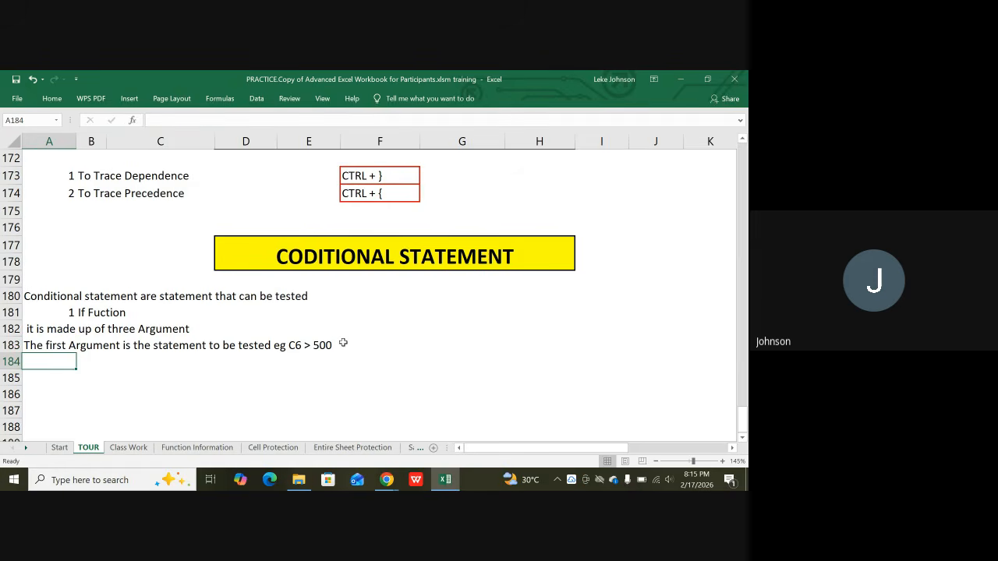
Enter the line "The second Argument is it will output one result if the statement is true" in cell A184.
text(The)
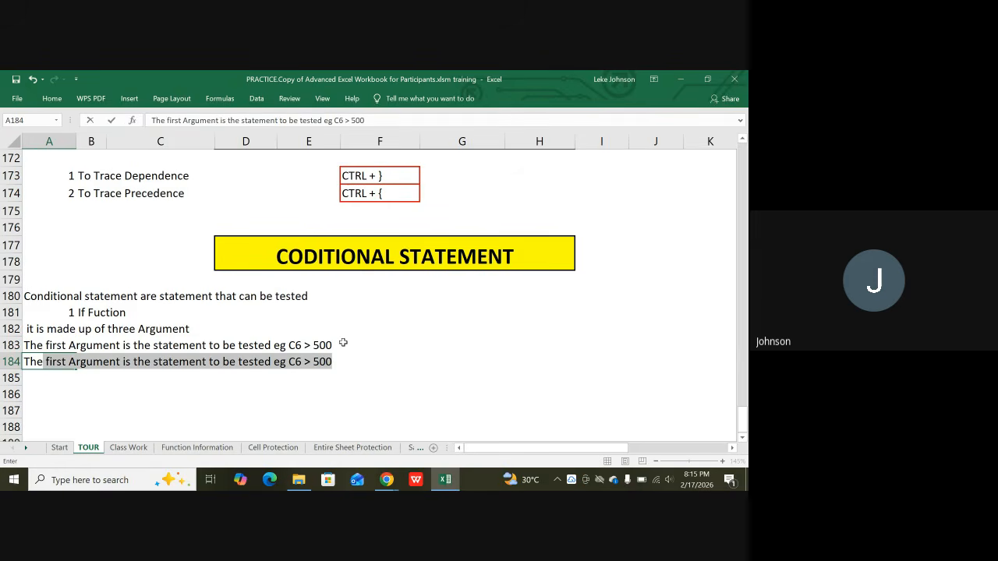
text( secong)
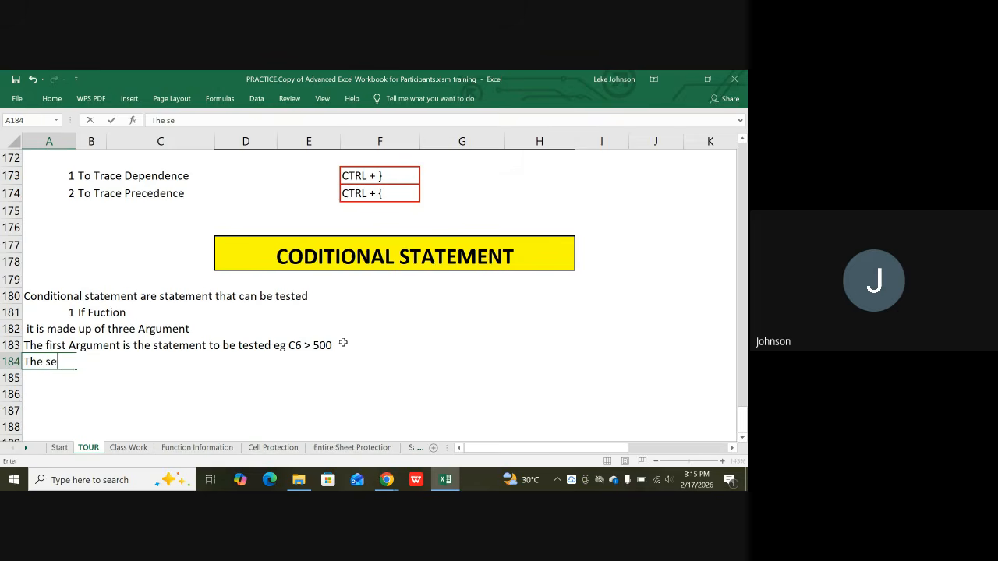
key(BackSpace)
text(d Argumen)
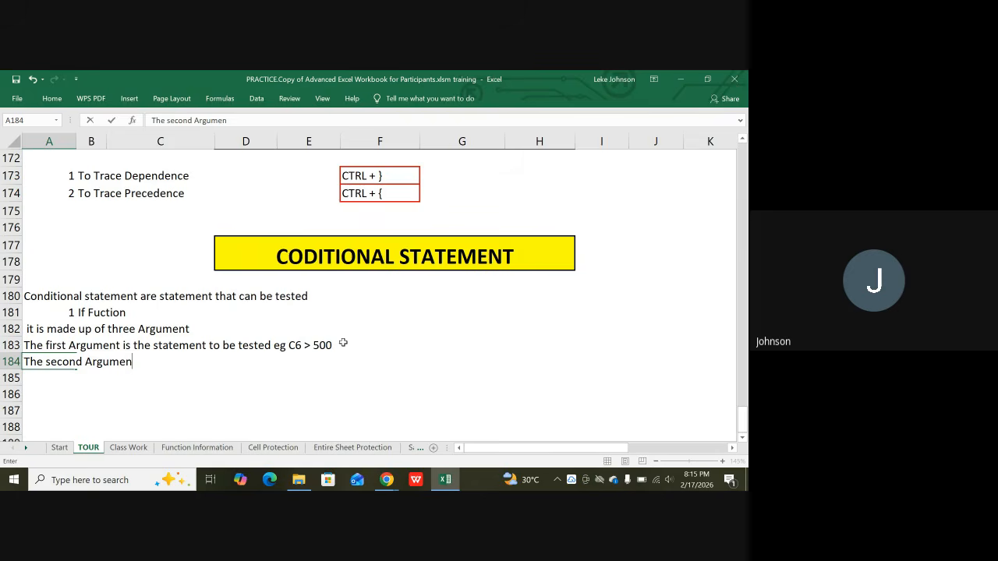
text(t is it will o)
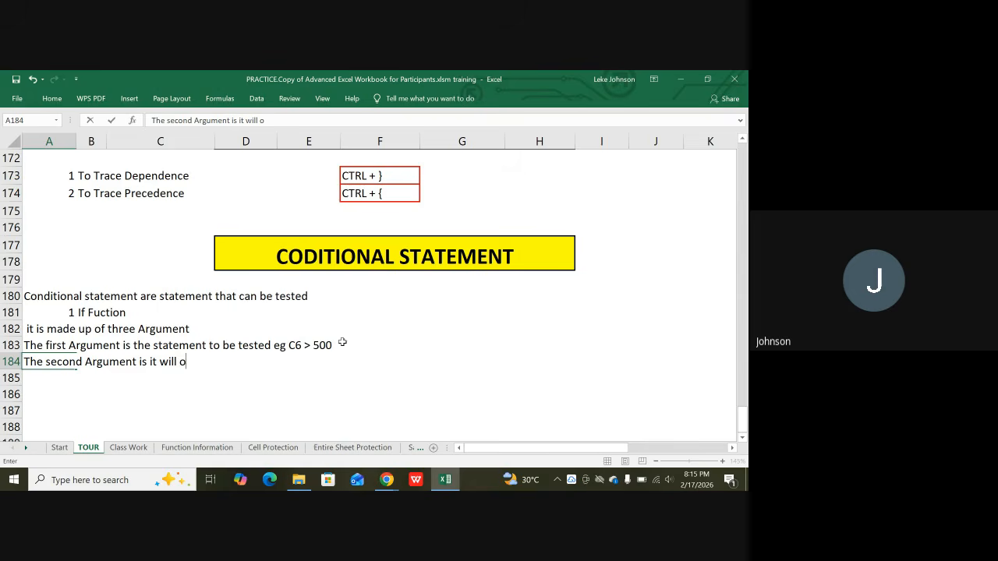
text(utput one re)
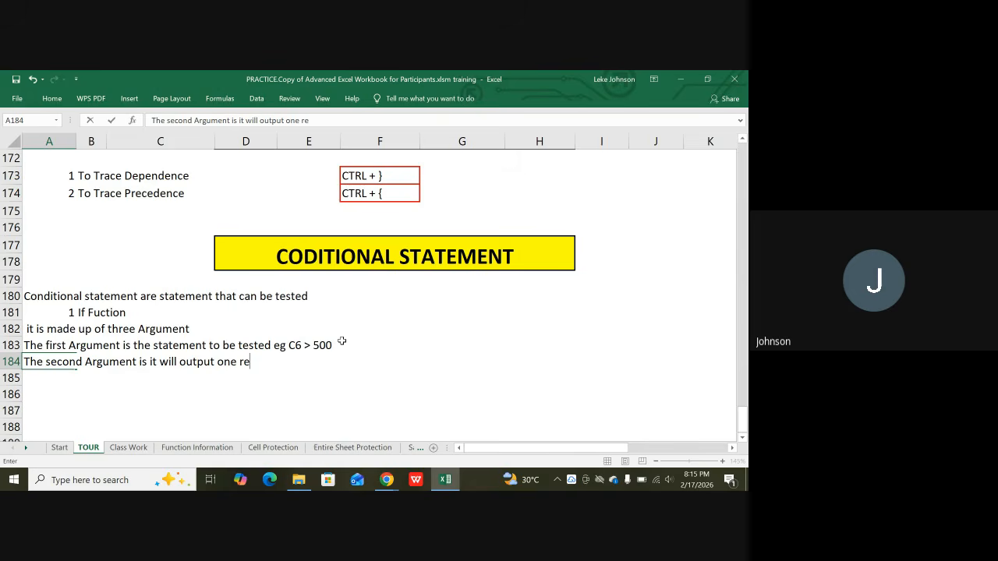
text(sult if the st)
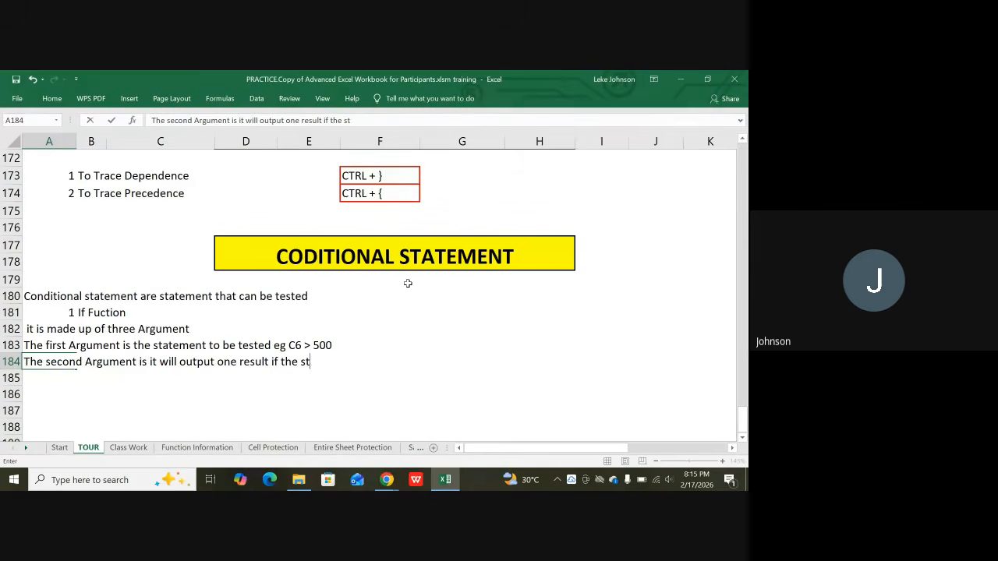
text(atement is true)
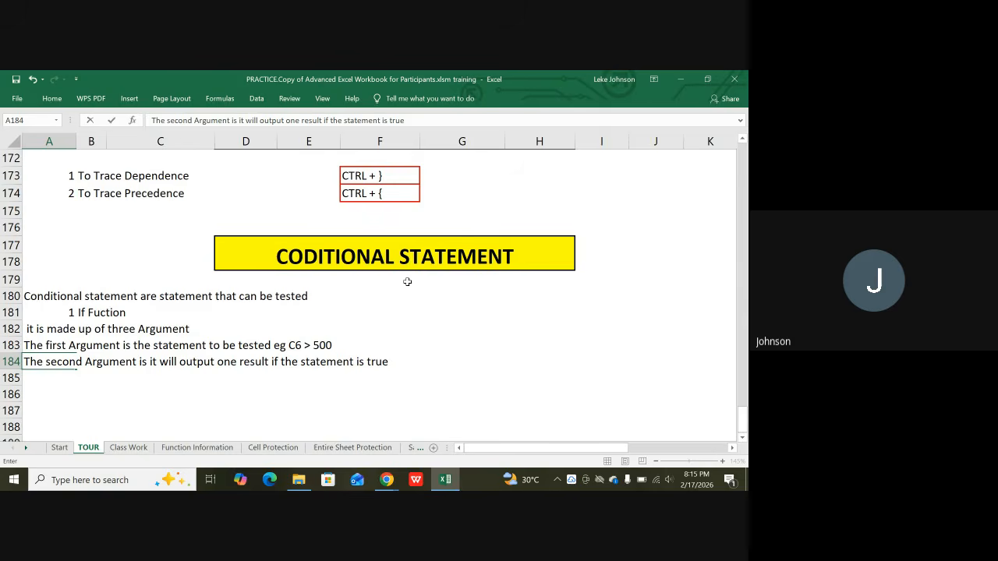
key(Return)
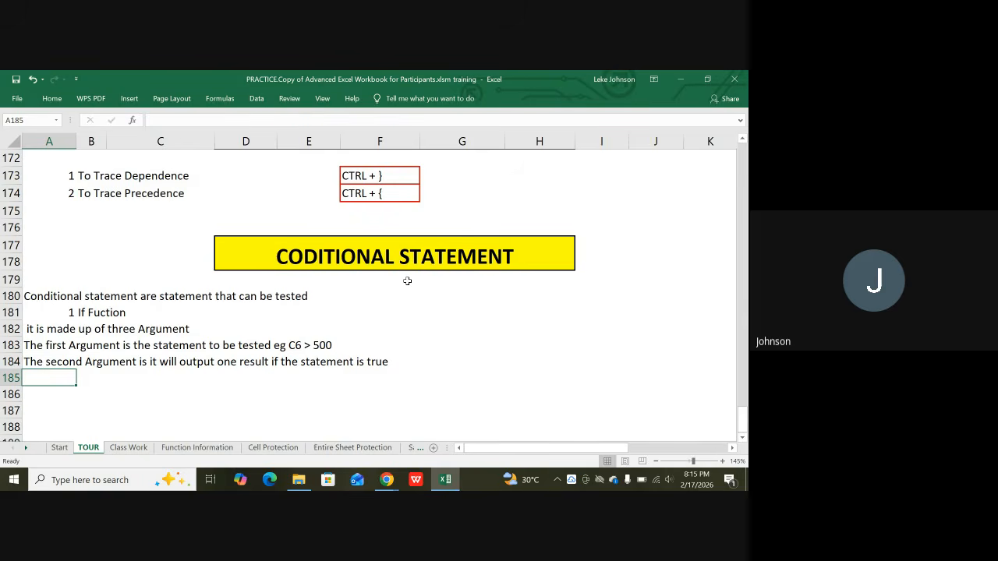
Enter the line "The third Argument is that it will output a different result if the statement is false" in cell A185.
text(The third)
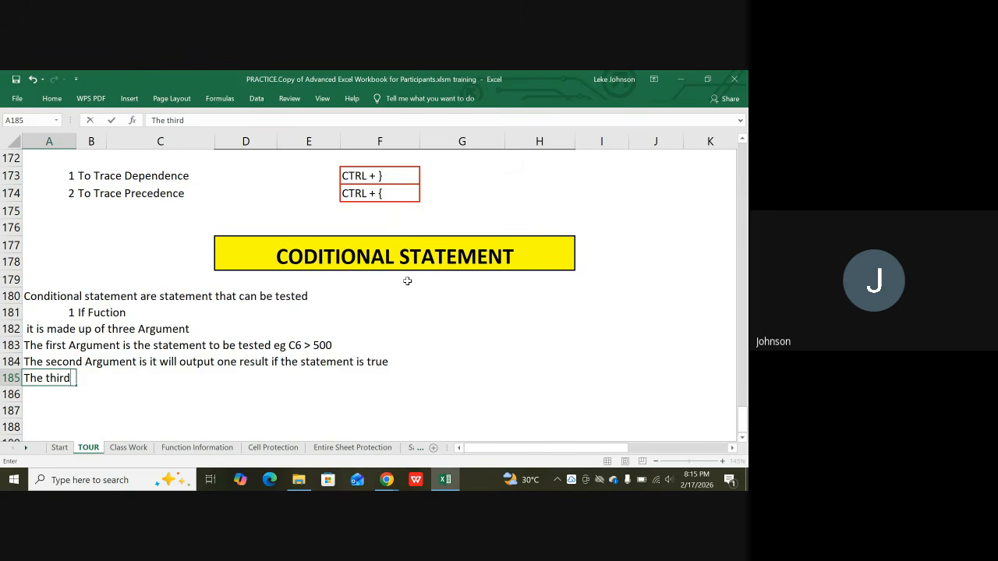
text( Argument is tha)
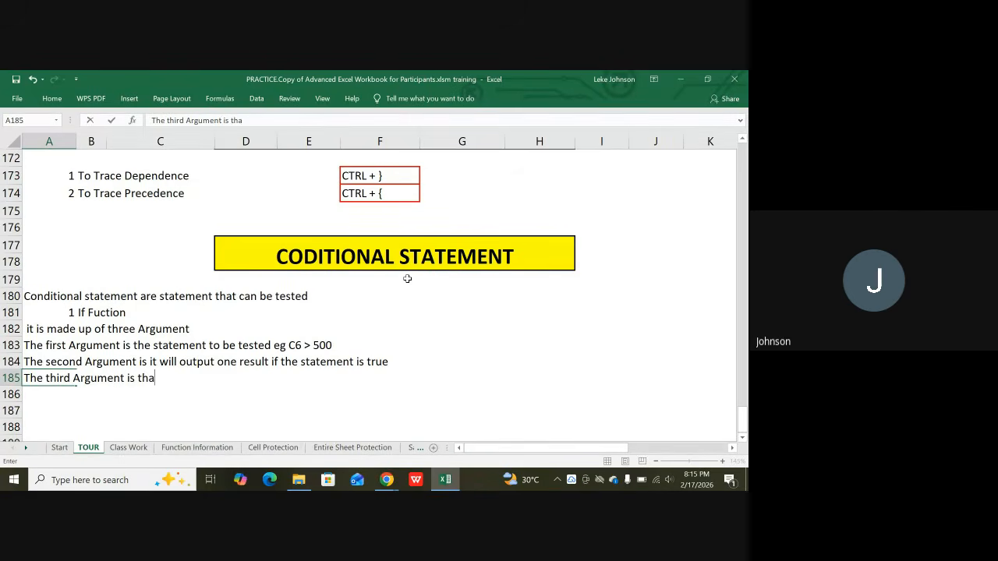
text(t it will out)
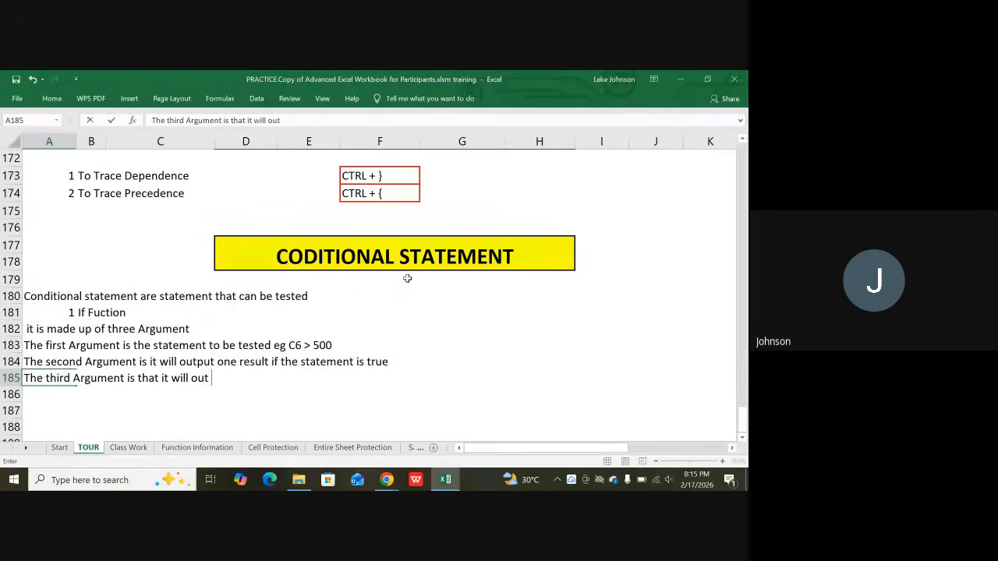
text(put a diffe)
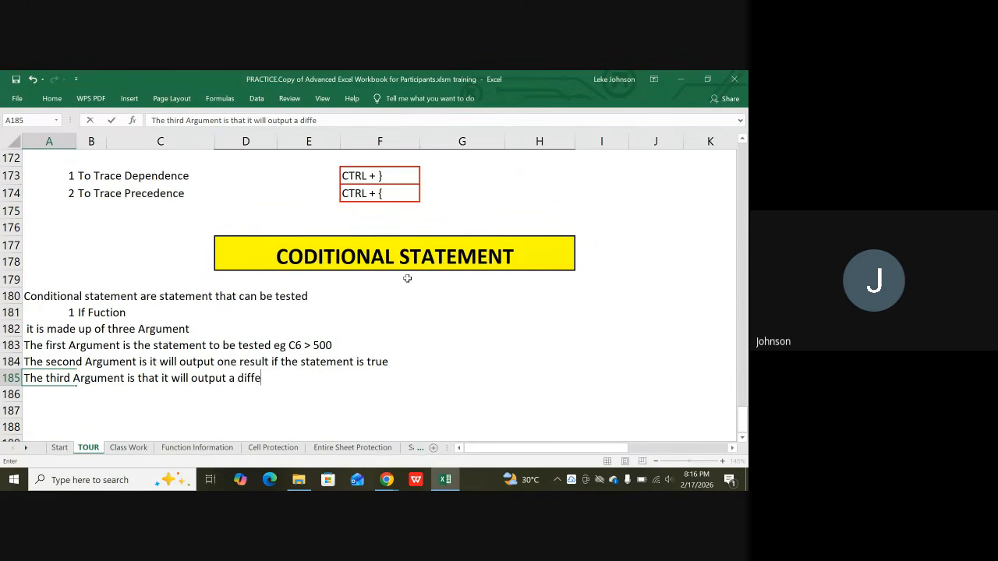
text(rent result if the )
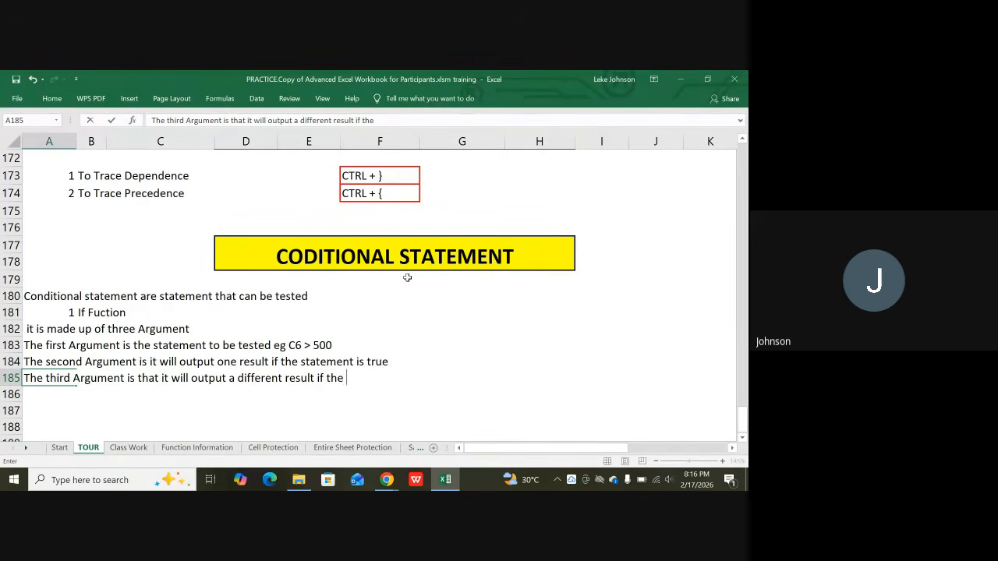
text(statement is)
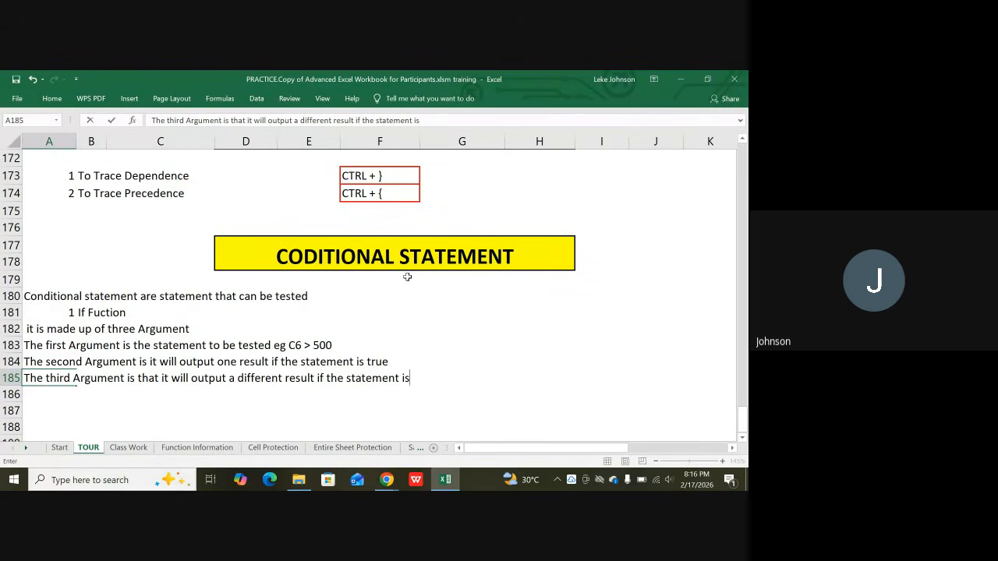
text( false)
key(Return)
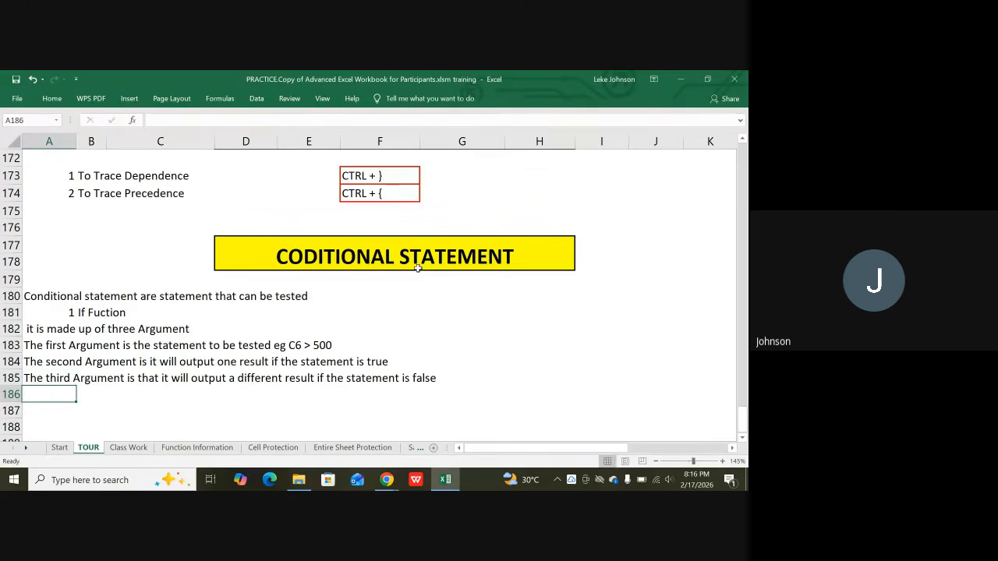
Enter the line "Example the content of cell C6 is greater than 500" in cell A186.
text(Exa)
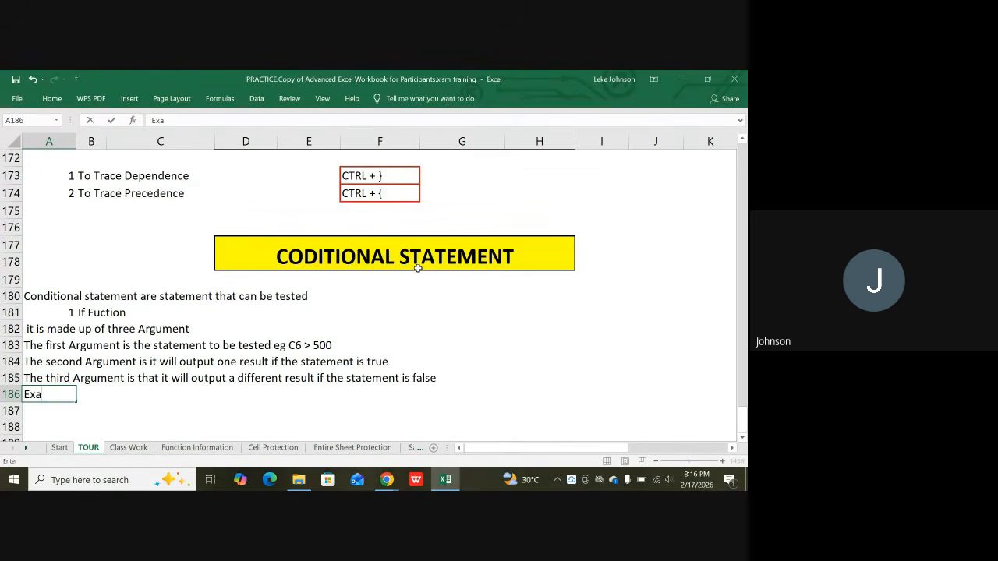
text(mple the co)
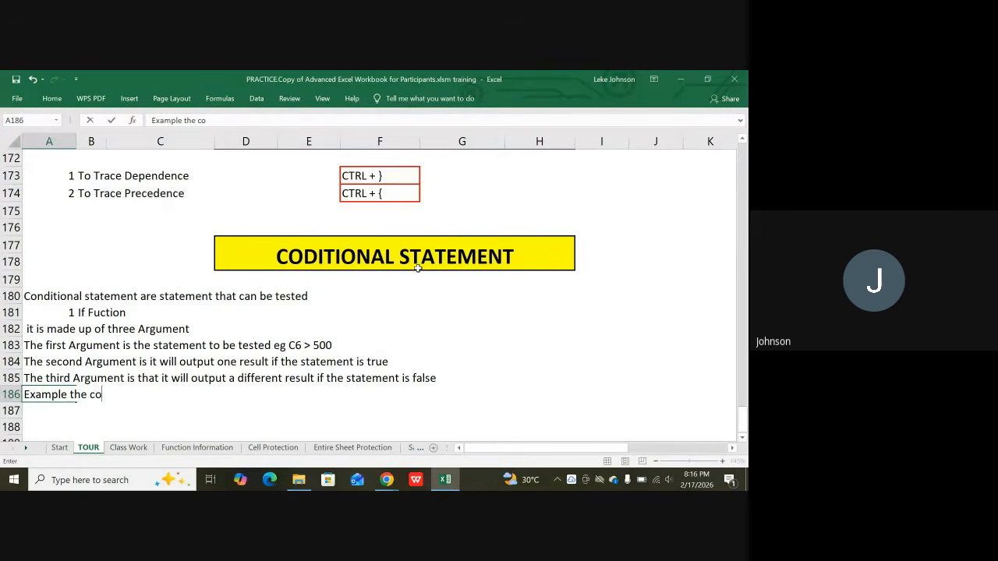
text(ntent of cell V)
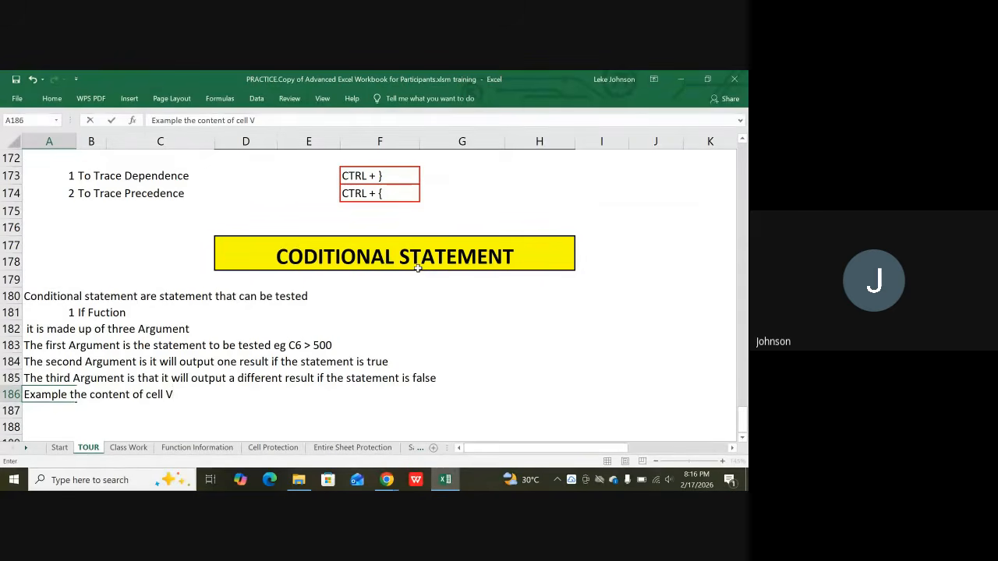
key(BackSpace)
text(C6 id)
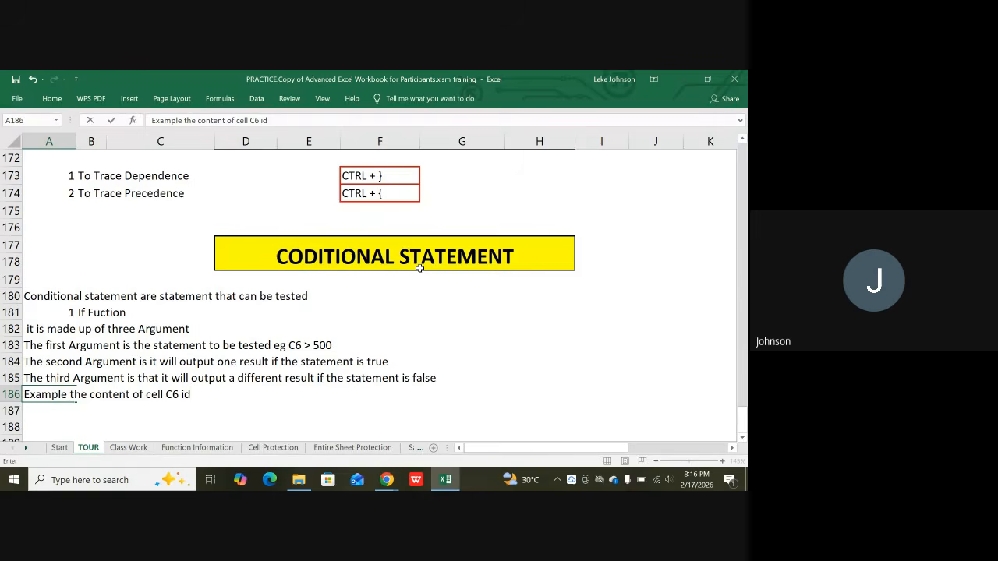
key(BackSpace)
text(s greater vthe)
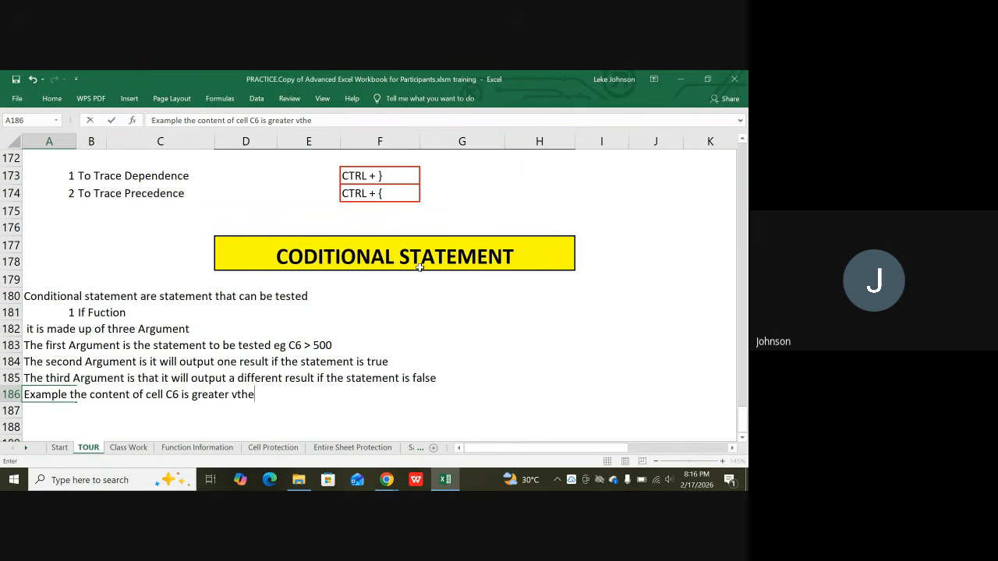
key(BackSpace)
key(BackSpace)
key(BackSpace)
key(BackSpace)
text(than 500)
key(Return)
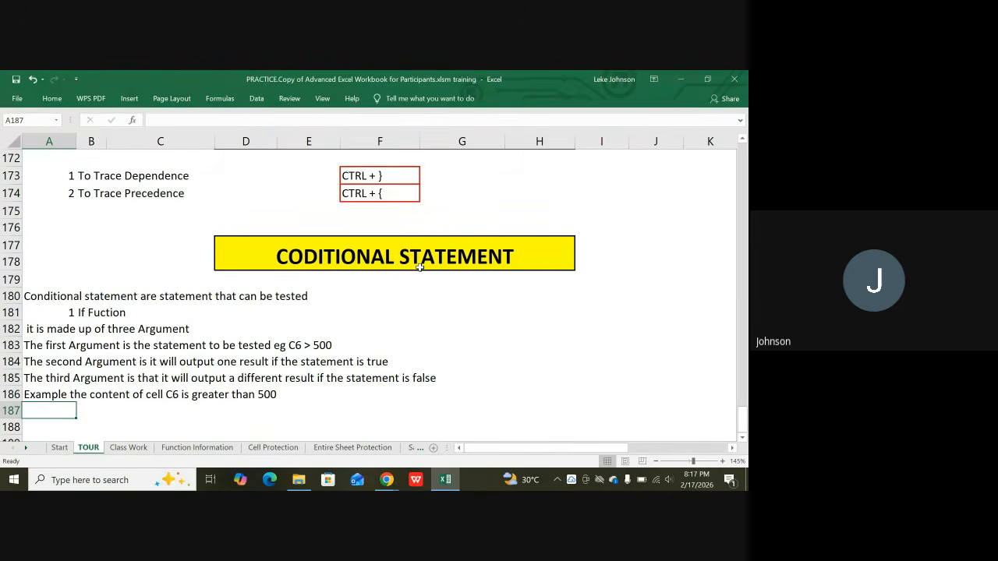
Leave row 187 blank and enter "The General Syntax of the IF function is" in cell A188.
key(Return)
text(T)
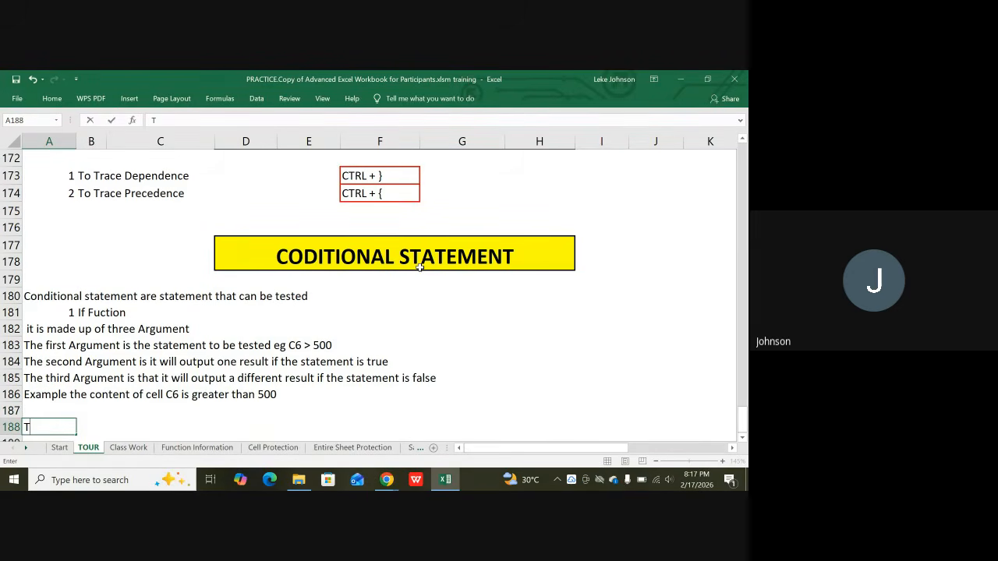
text(he General )
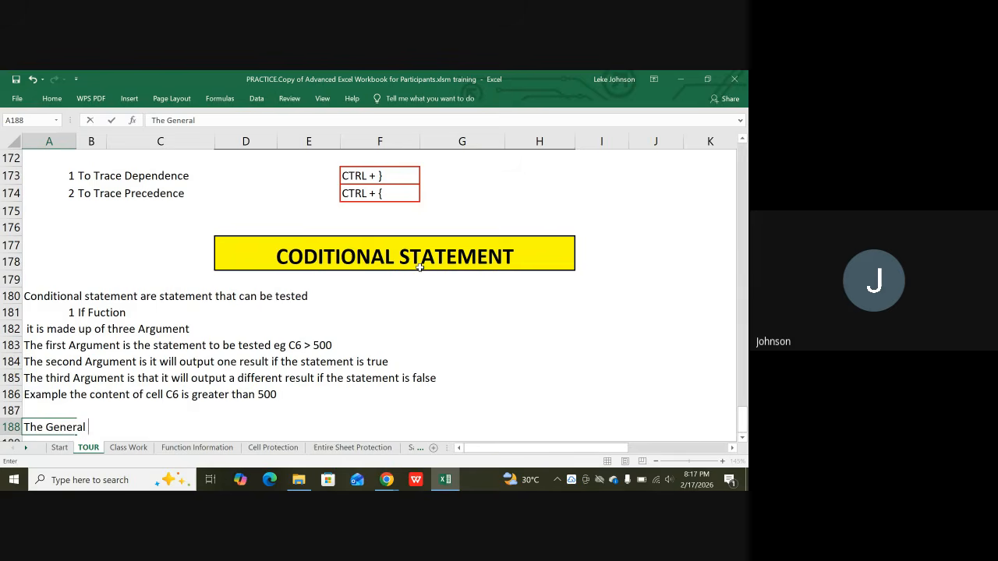
text(Syntax of 6he)
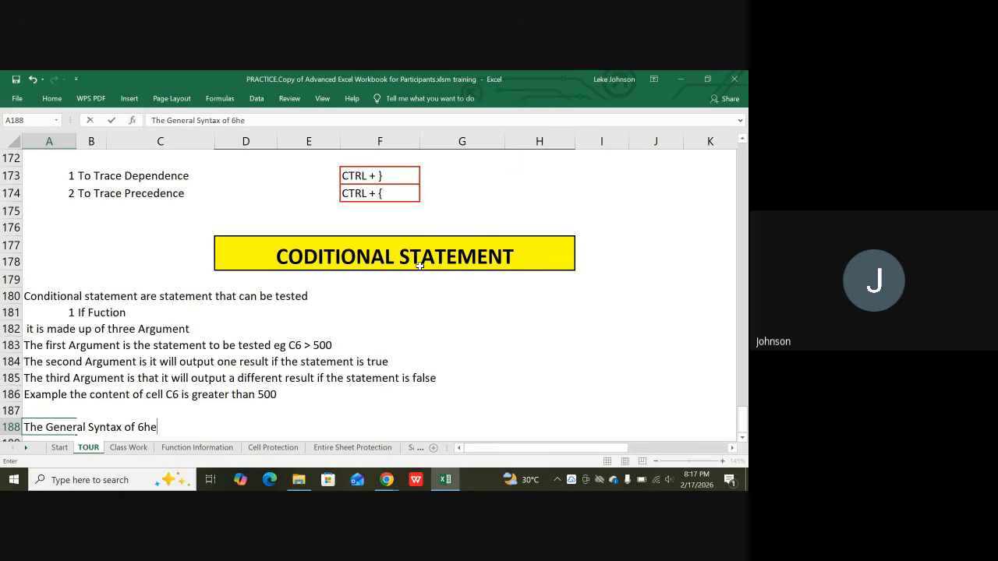
key(BackSpace)
key(BackSpace)
key(BackSpace)
text(the IF function)
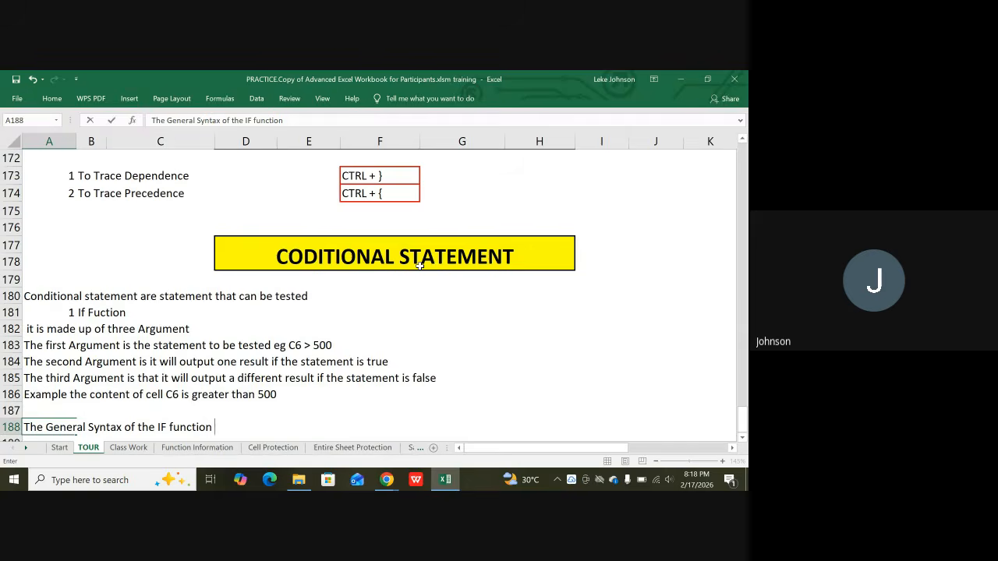
text( is)
key(Return)
Enter only an equals sign in cell A189, below the general syntax line, and move on to B189.
key(Return)
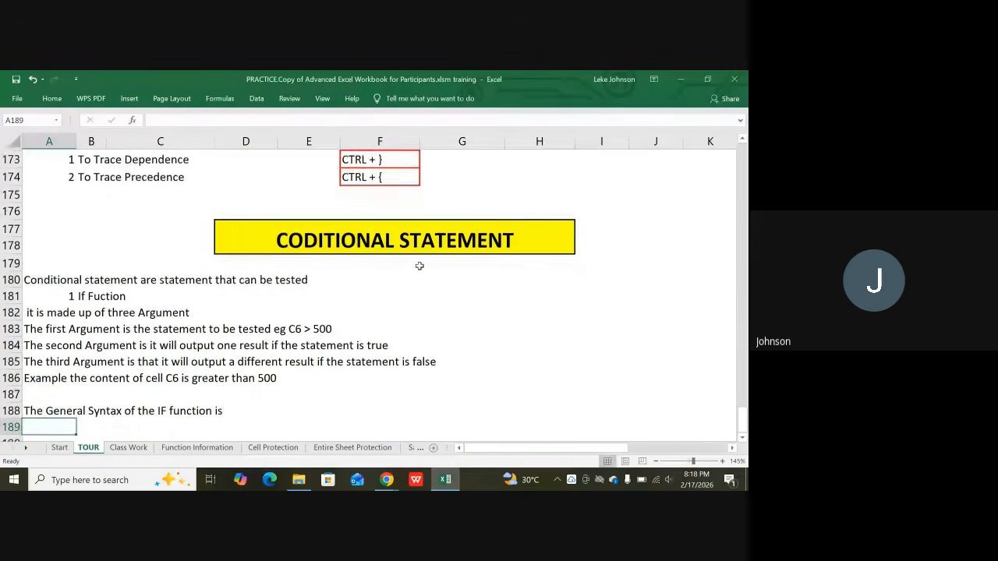
key(Up)
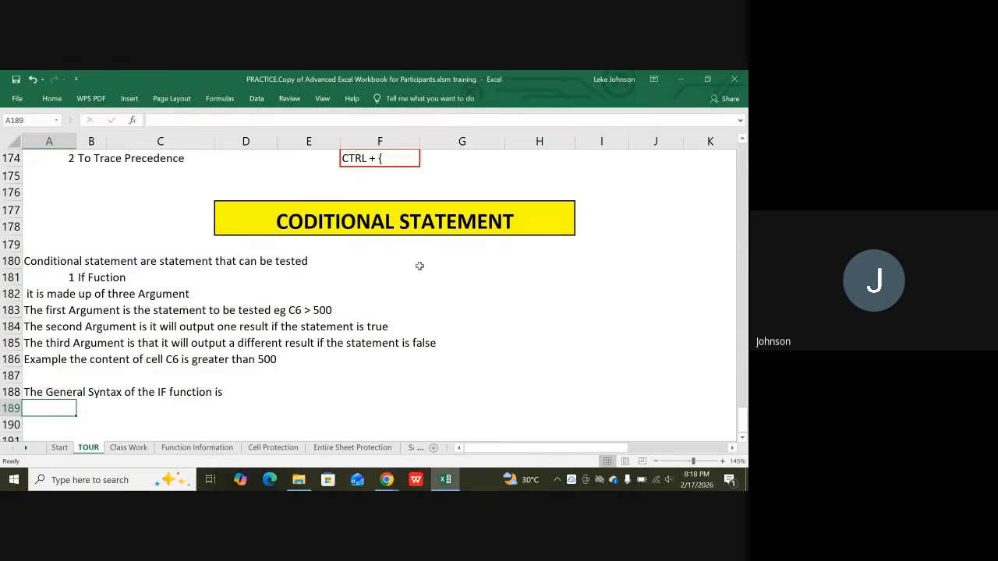
text(=)
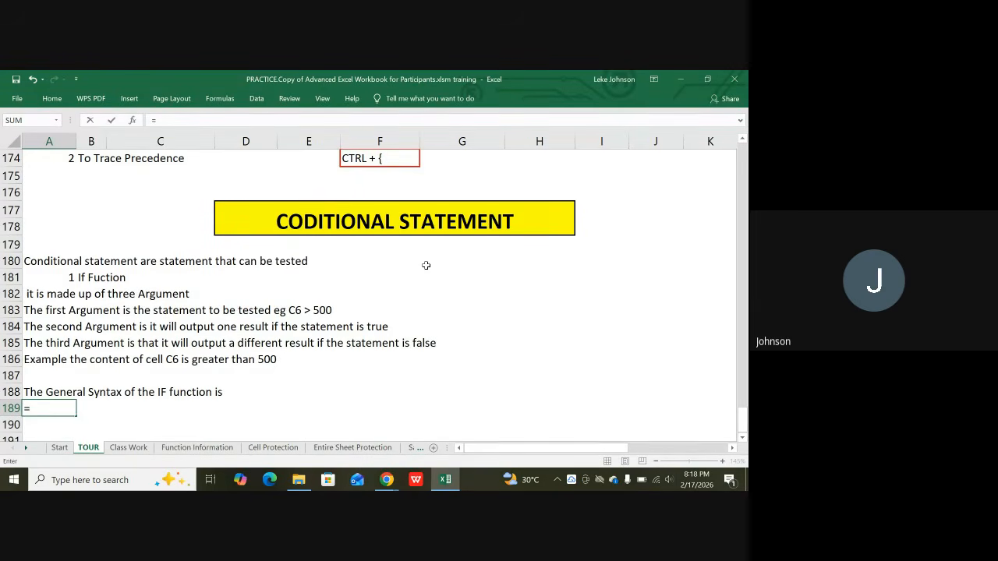
key(Tab)
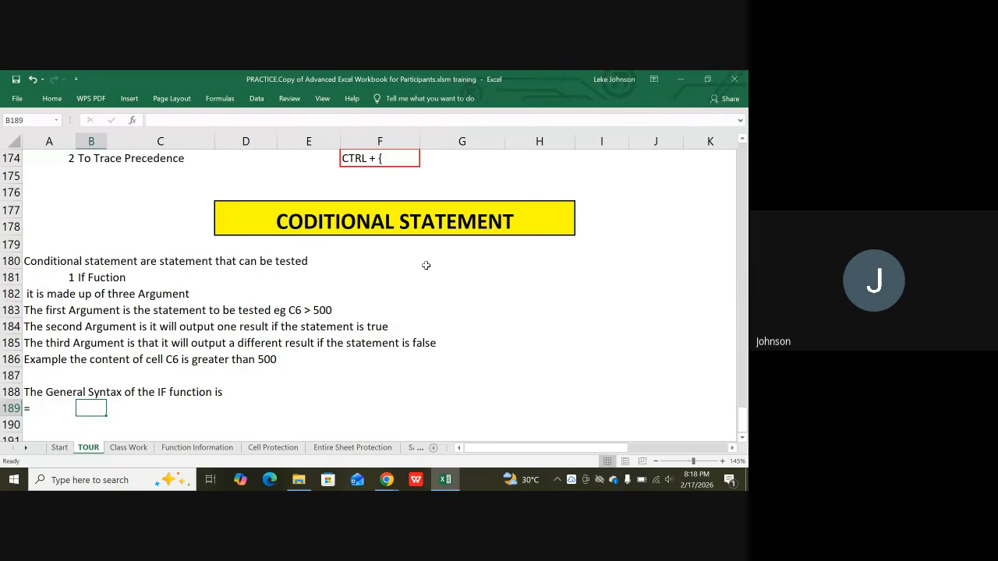
Edit cell A189 into text that starts with a quotation mark before the equals sign, reading "=IF(Statement.
key(Left)
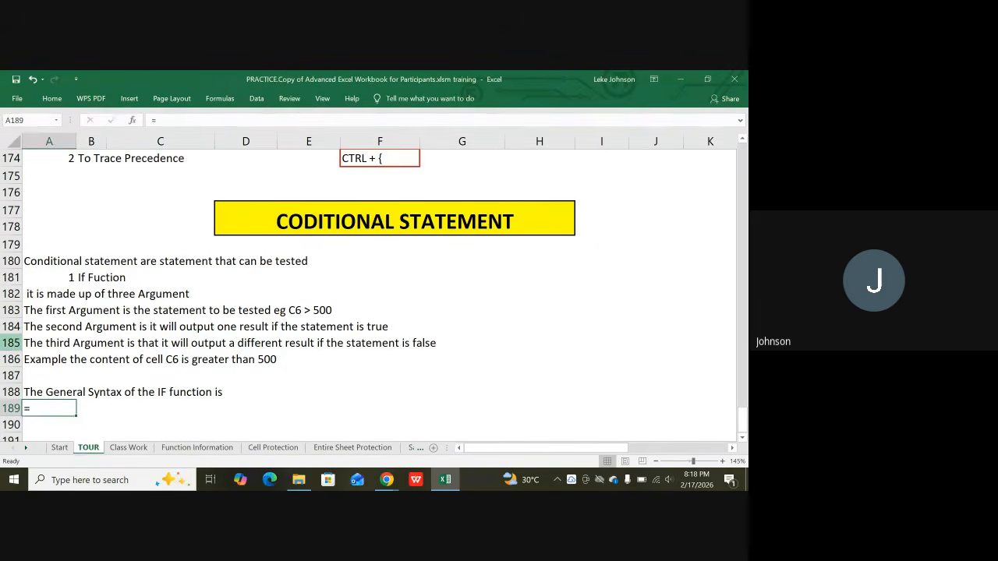
click(154, 120)
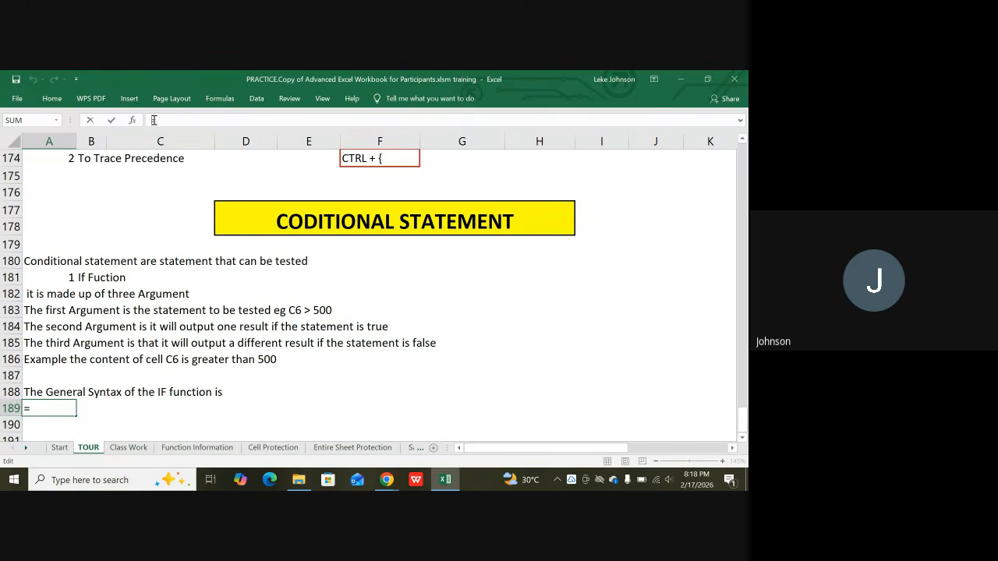
text("")
key(BackSpace)
text(IF)
text(t)
key(BackSpace)
text(sTATE)
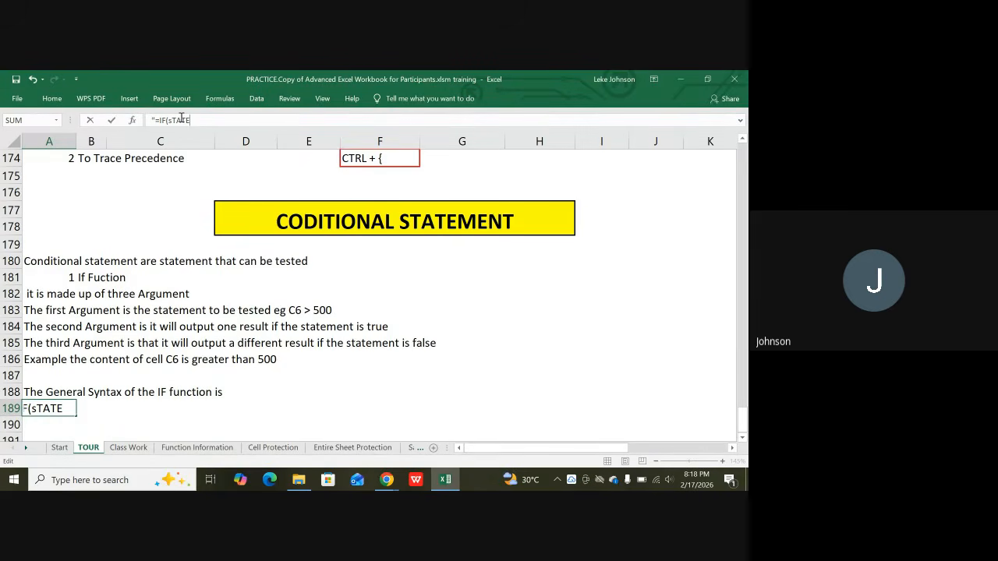
key(BackSpace)
key(BackSpace)
key(BackSpace)
key(BackSpace)
key(BackSpace)
text(Statement)
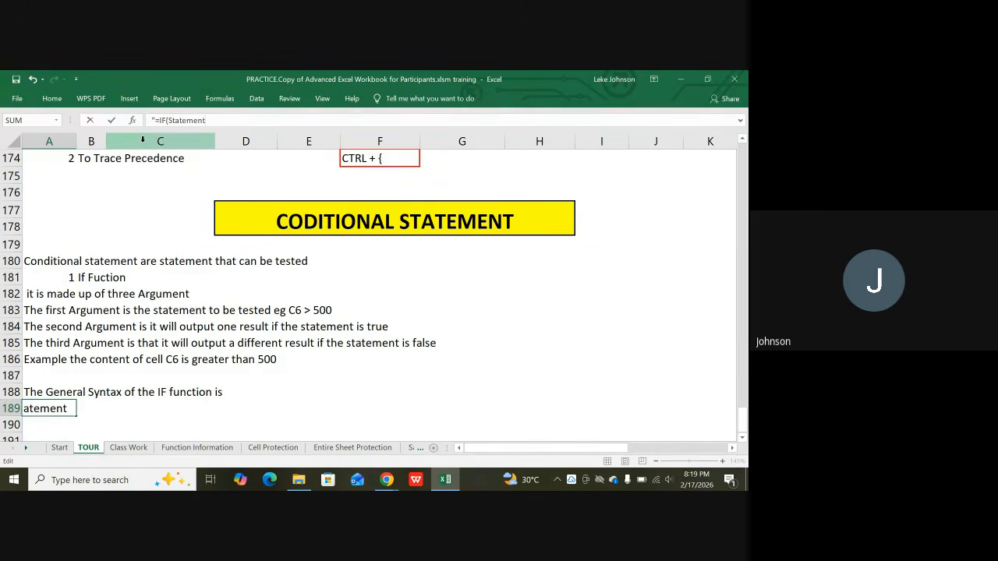
Continue the syntax text in A189 with a comma and the second argument, Value_if_True.
text(, Valu)
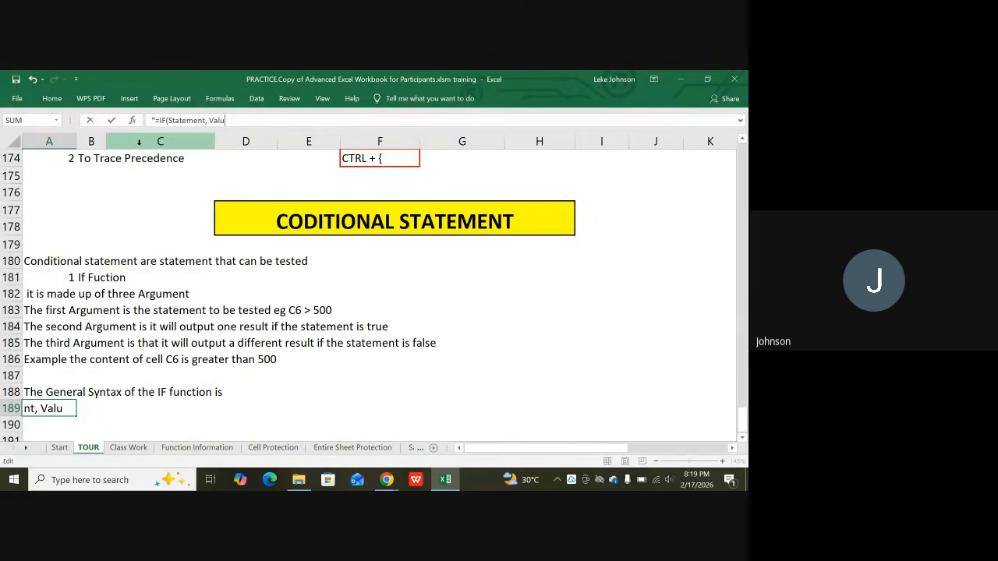
text(e )
text(if-true)
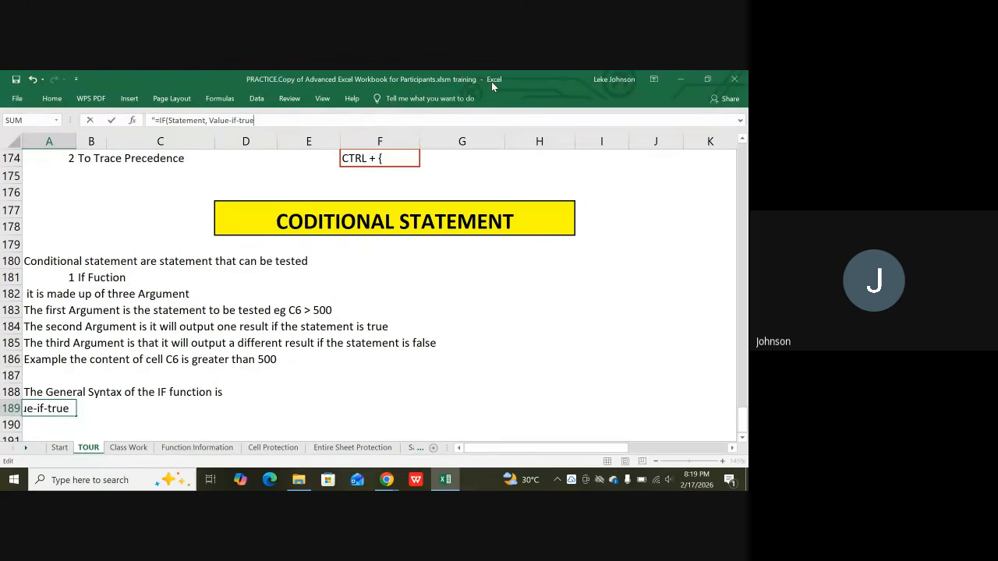
key(BackSpace)
key(BackSpace)
key(BackSpace)
key(BackSpace)
key(BackSpace)
key(BackSpace)
key(BackSpace)
key(BackSpace)
text(_if)
text(_)
text(True)
Complete the syntax text in A189 with the third argument, Value_if_false, and a closing bracket.
text(,)
text(Vs)
text(a)
key(BackSpace)
key(BackSpace)
text(alue_)
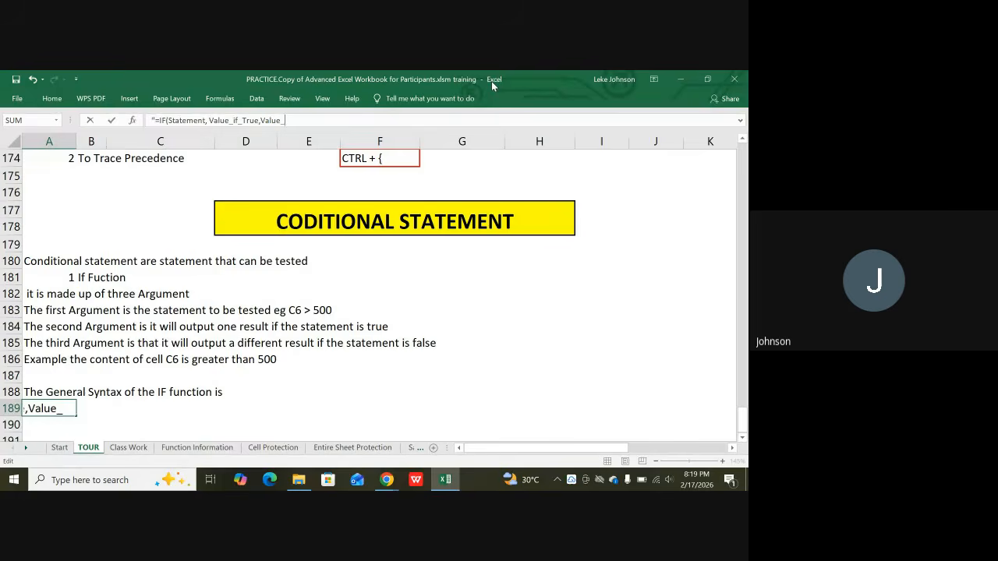
text(if_false))
key(Return)
Leave row 190 blank, select A191:G191, and enter the headers Name in A191 and Sales in B191.
scroll(209, 284, down, 2)
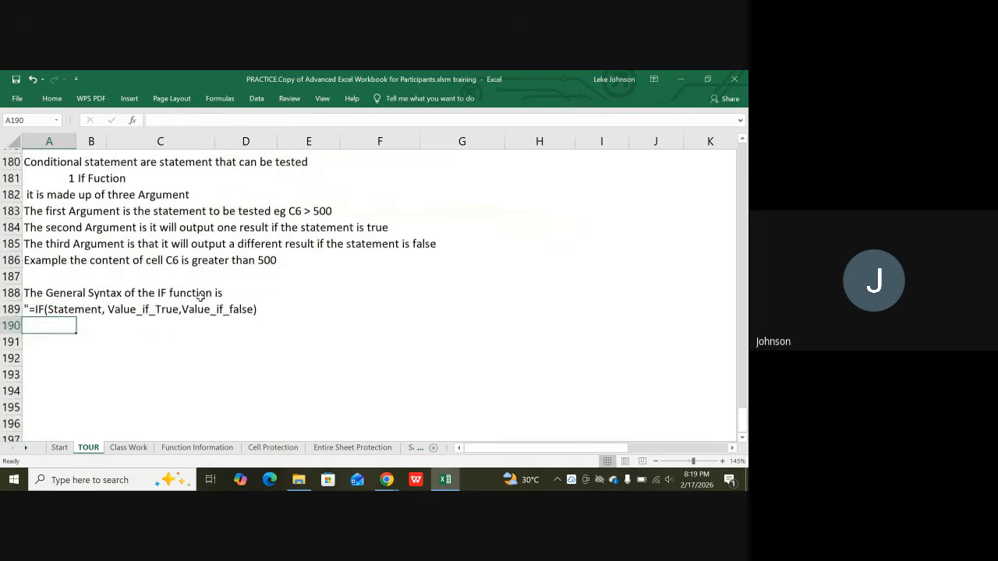
scroll(121, 289, down, 1)
scroll(122, 289, up, 2)
scroll(138, 265, down, 2)
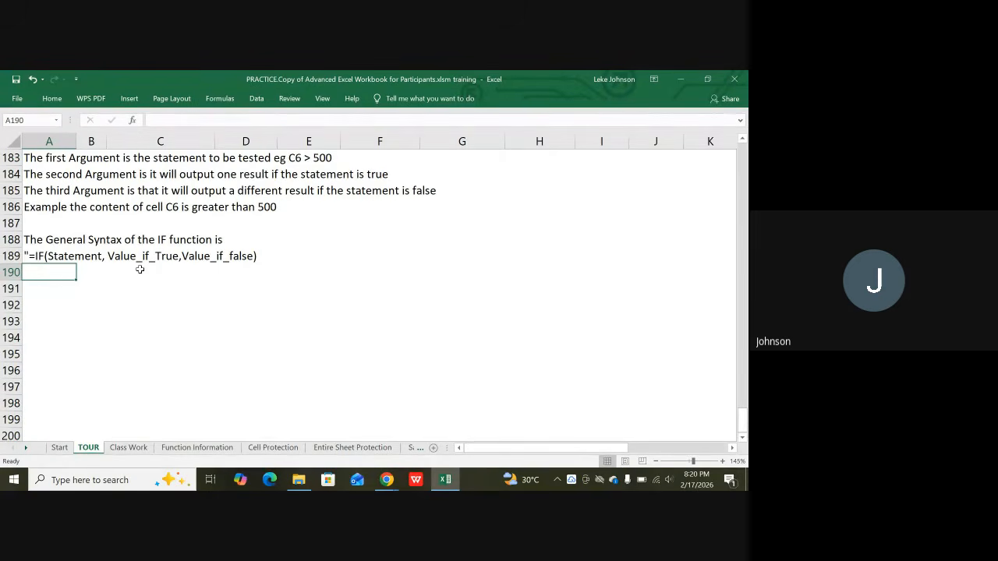
key(Down)
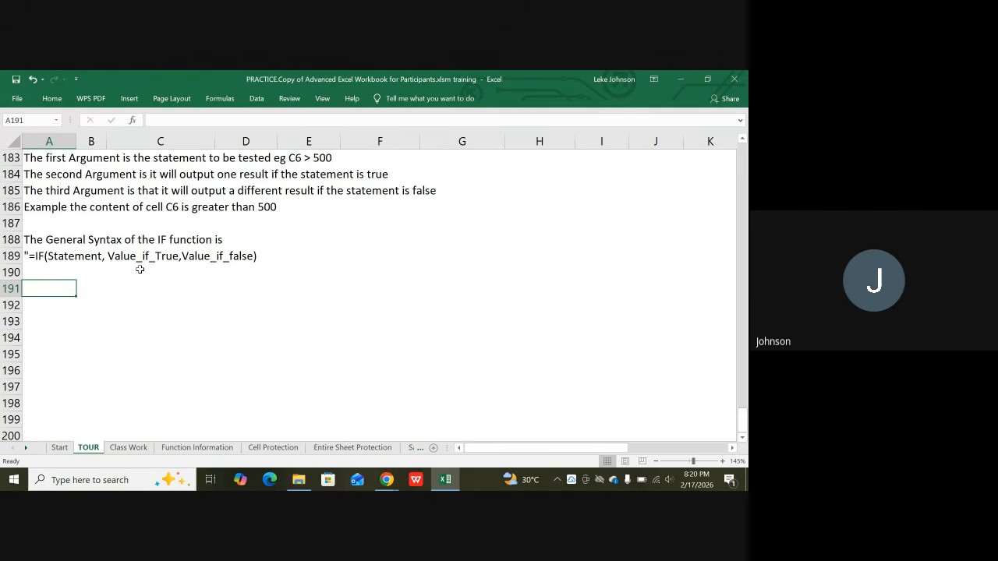
key(shift+Right)
key(shift+Right)
key(shift+Right)
key(shift+Right)
key(shift+Right)
key(shift+Right)
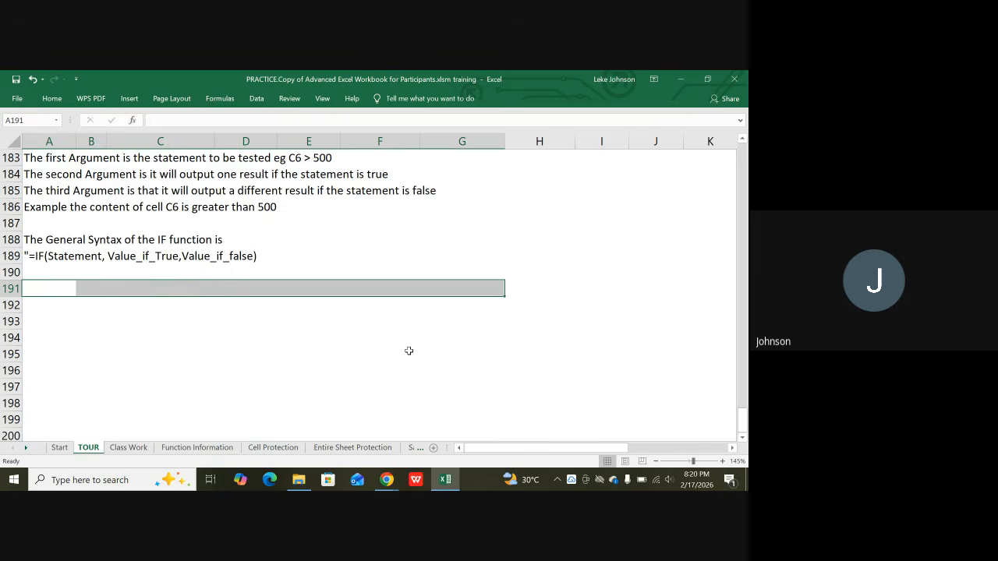
text(Name)
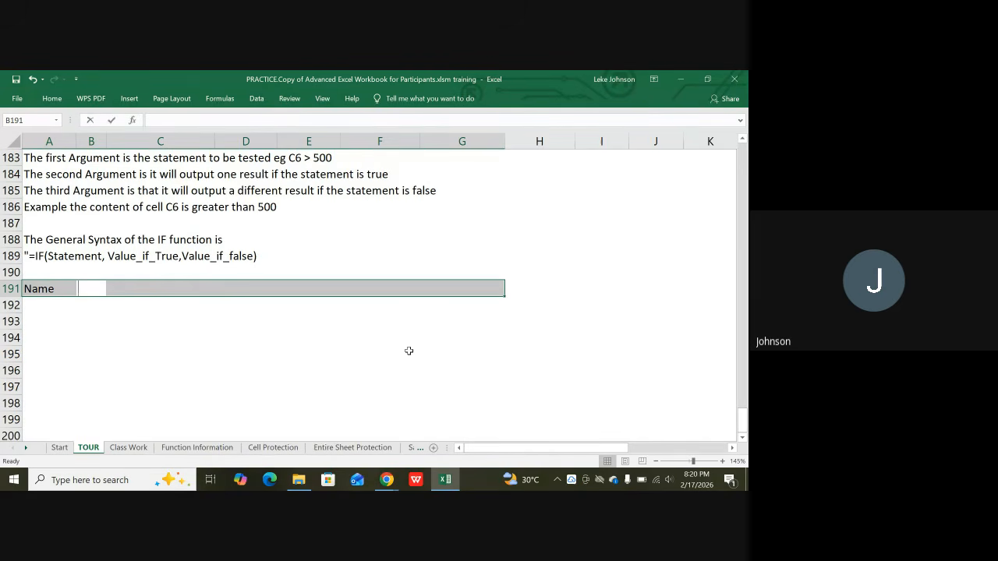
text(Sales)
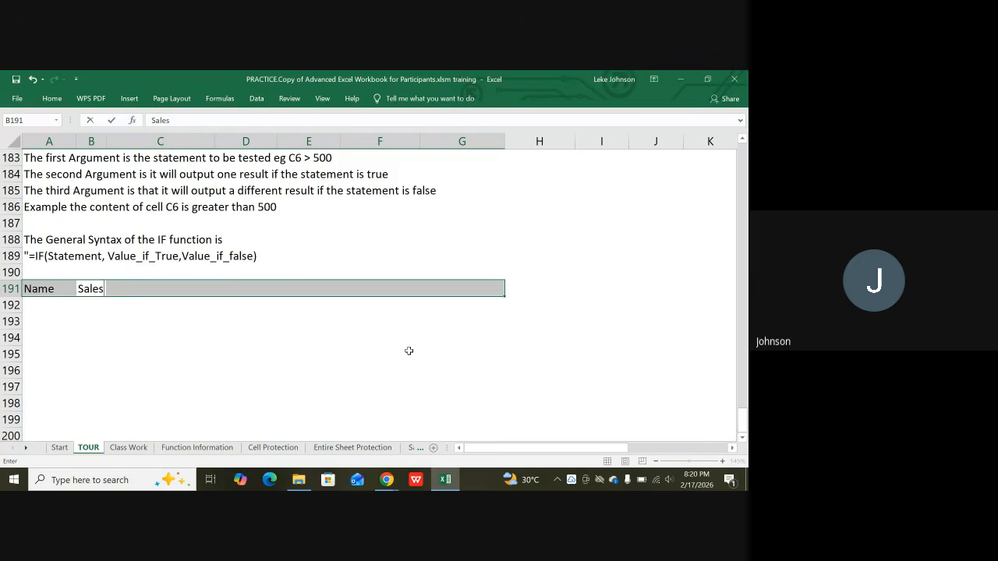
key(Tab)
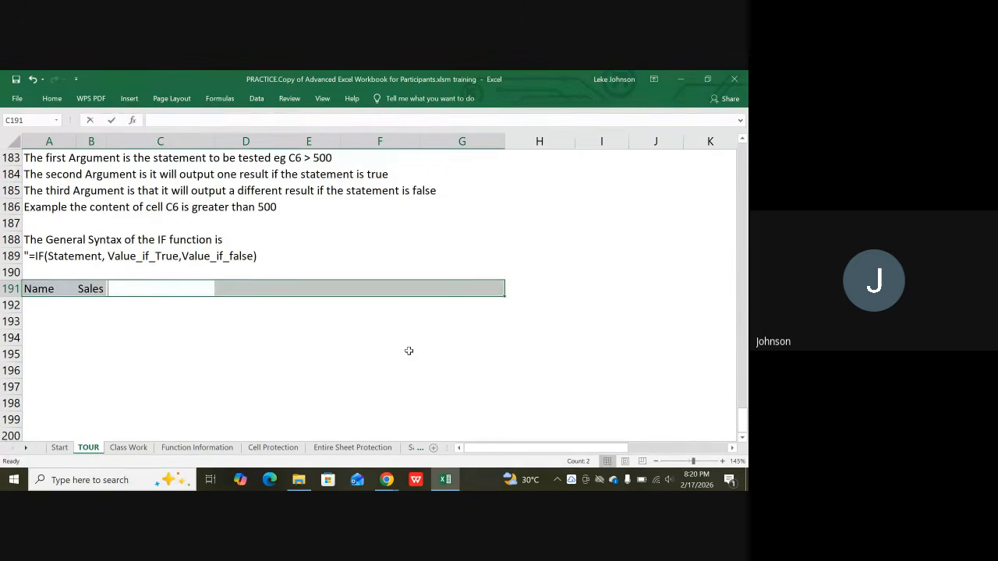
Add the headers Comm. Rate, Commission and Comment in cells C191, D191 and E191.
text(Comm.)
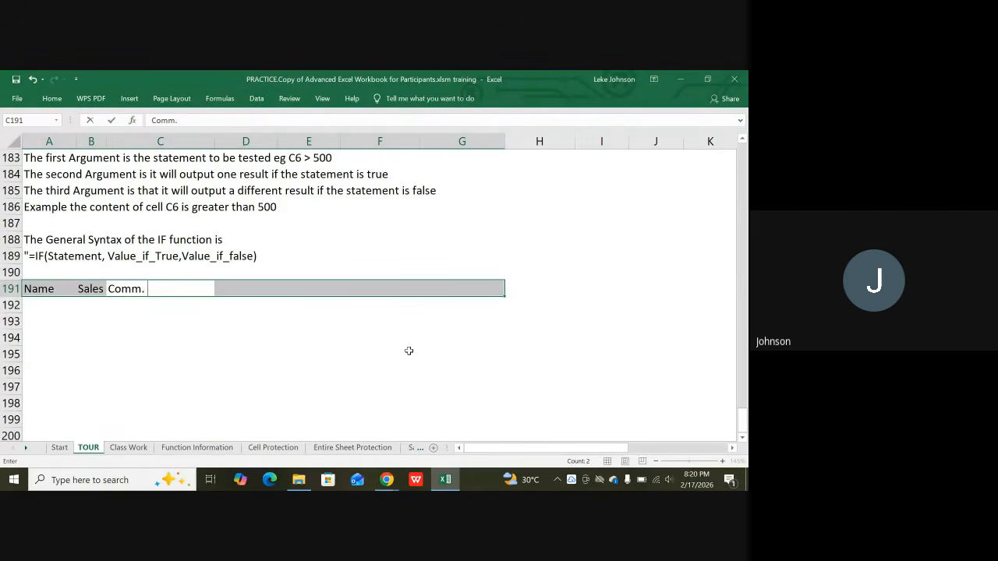
text( Rate)
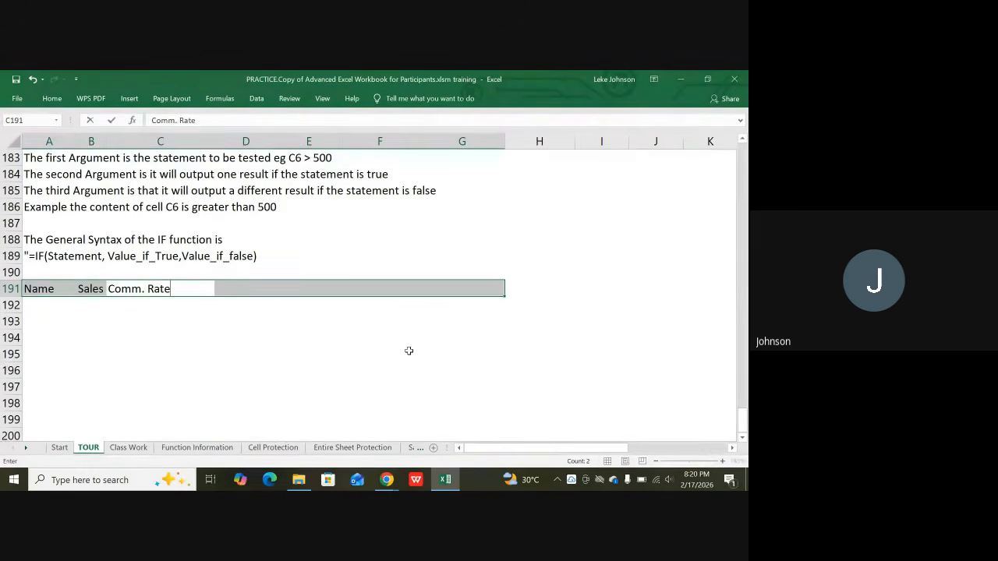
key(Tab)
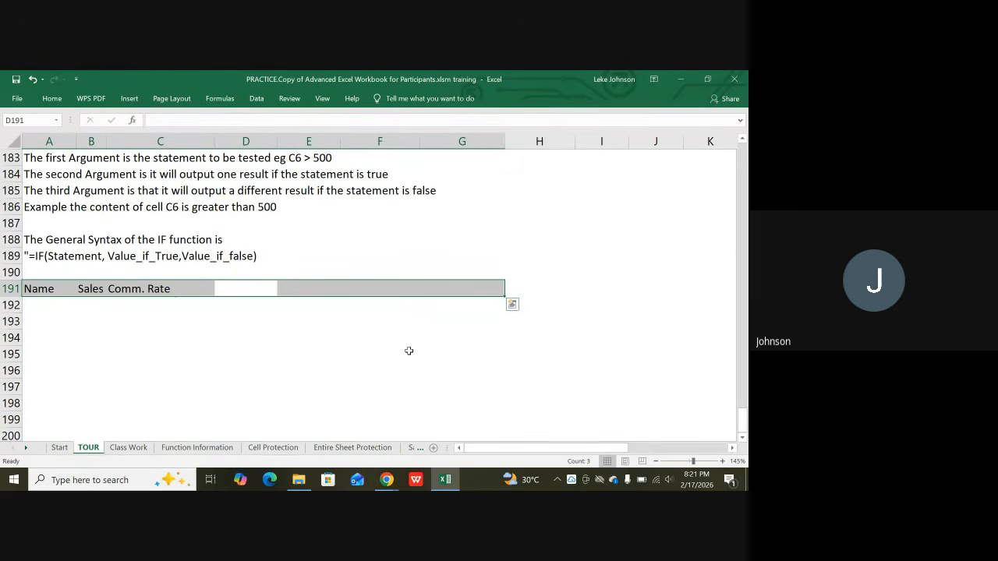
text(Commi)
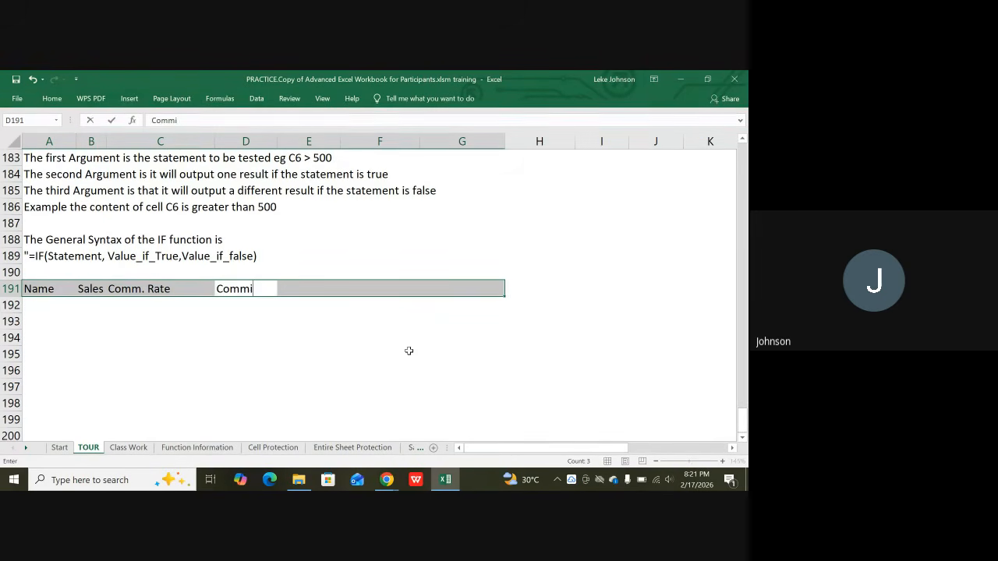
text(ssion)
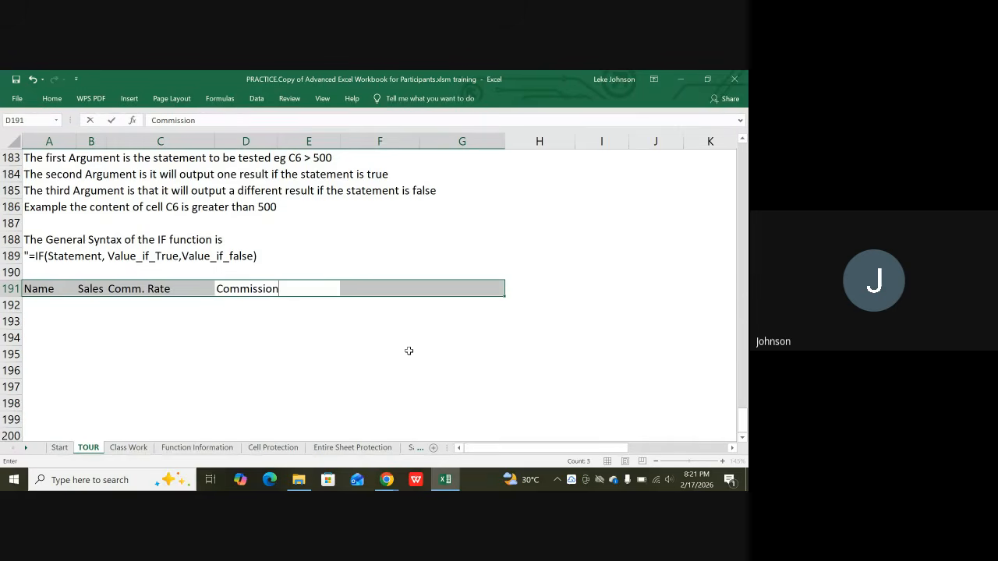
key(Tab)
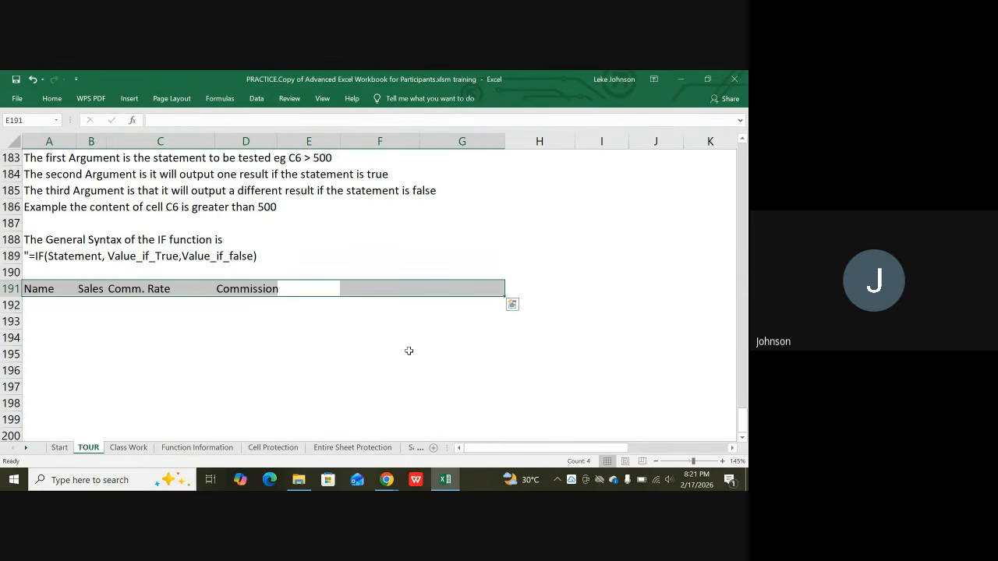
text(C)
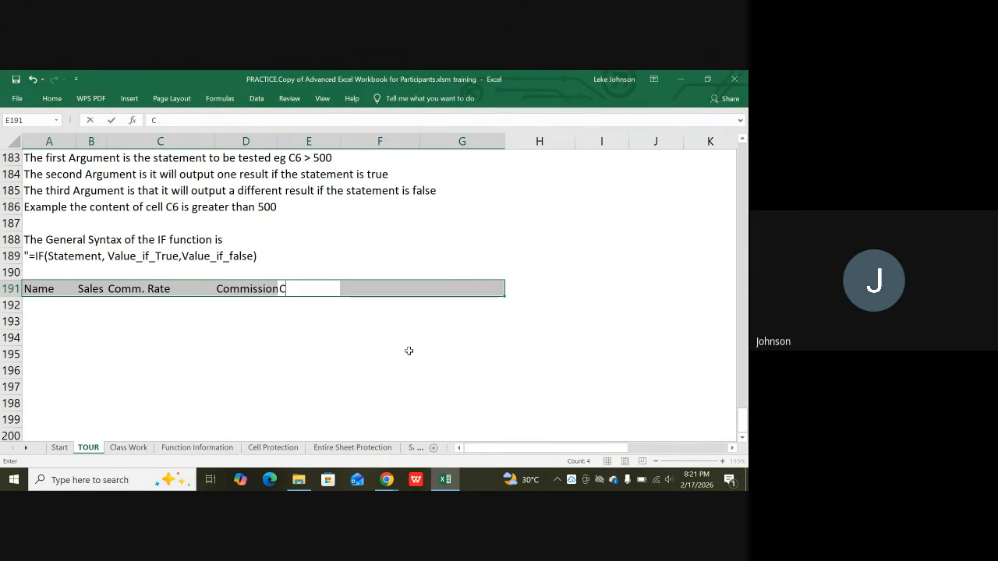
text(omment)
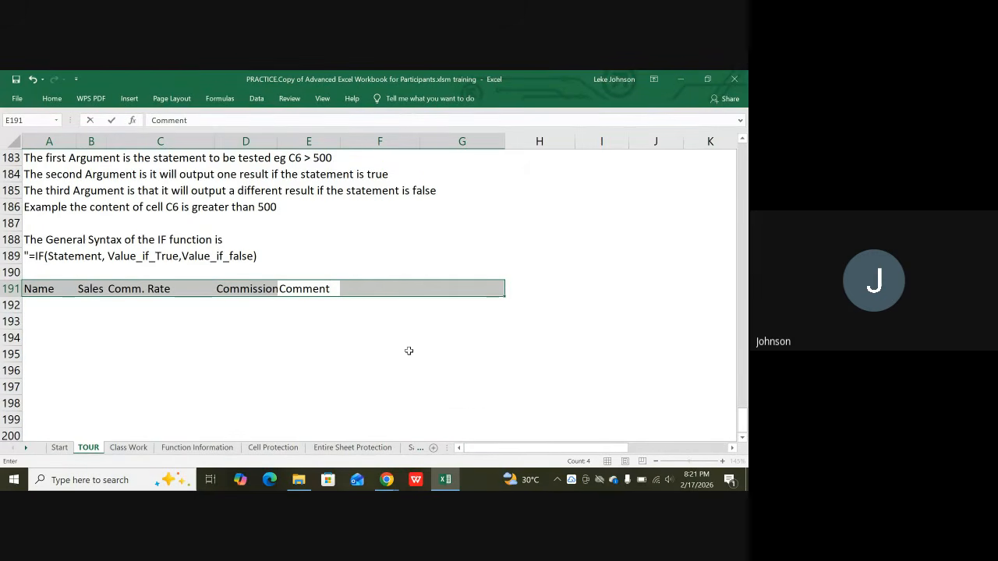
click(90, 307)
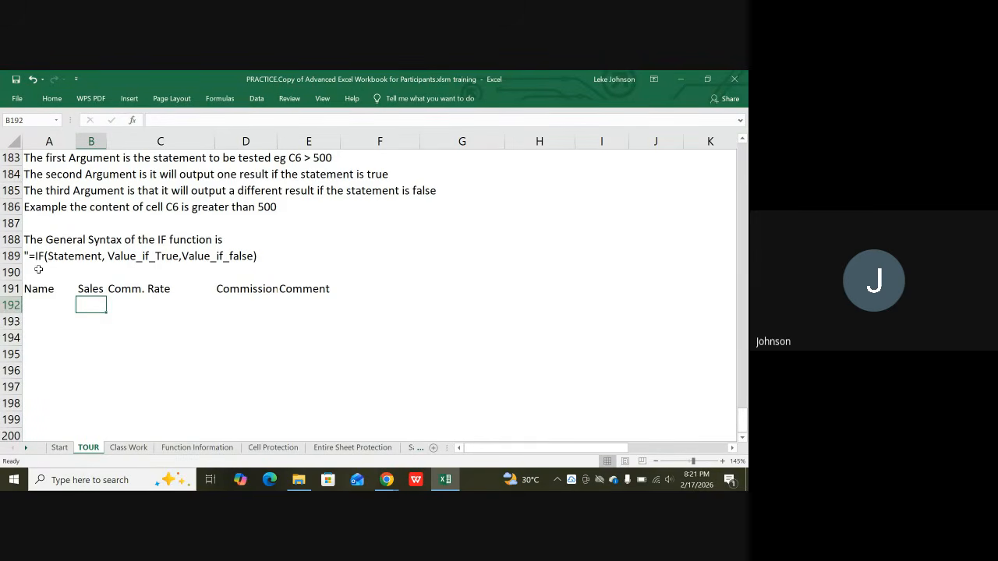
Select the Name and Sales cells from row 192 downward and enter the first salesperson's surname in A192 with sales of 509.70 in B192.
click(39, 304)
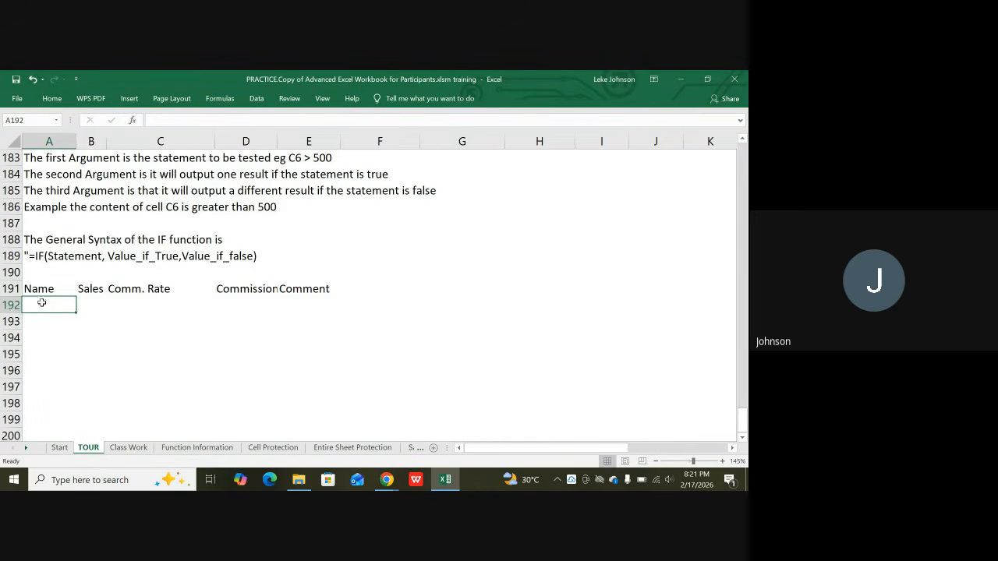
drag(40, 304, 93, 442)
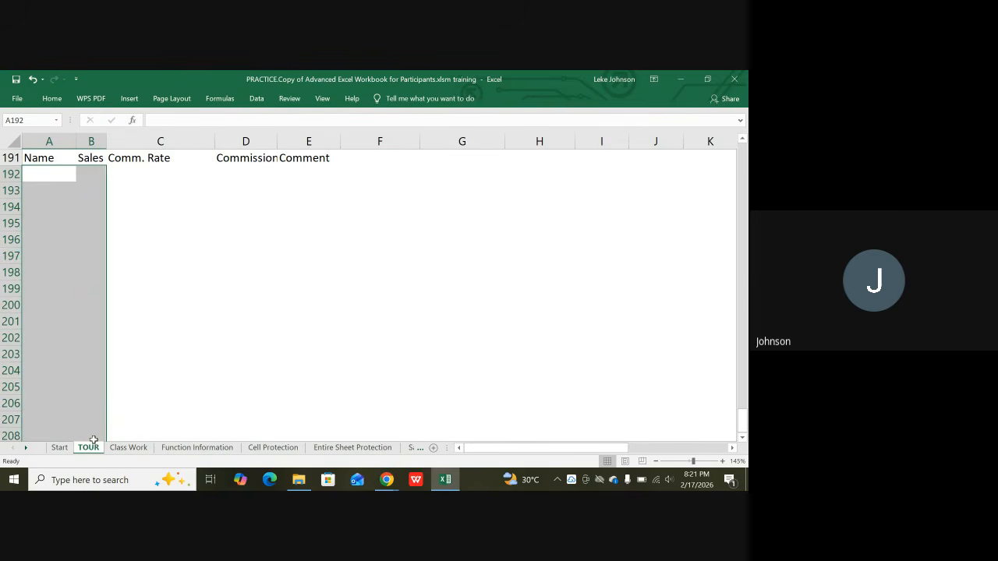
scroll(134, 224, up, 1)
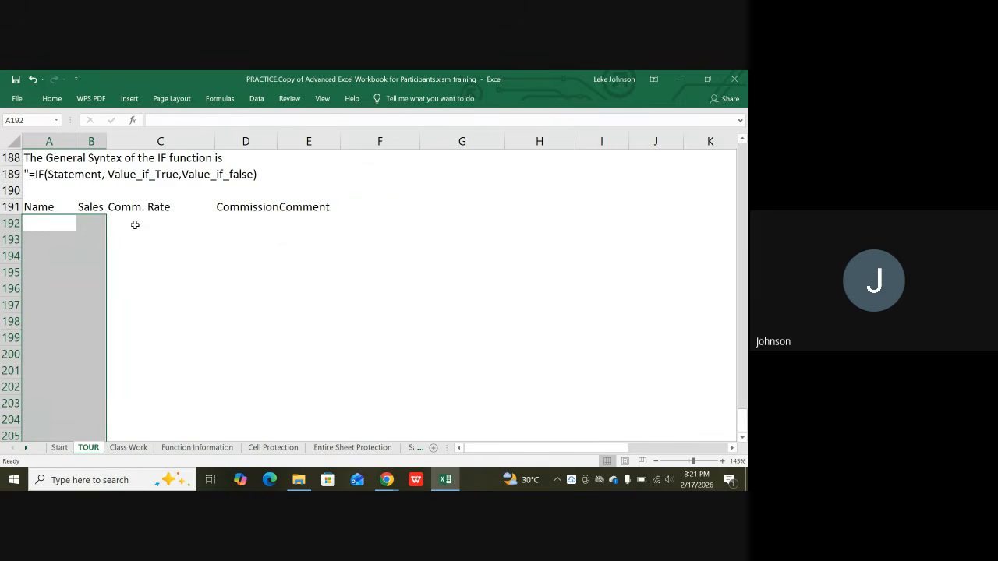
text(A)
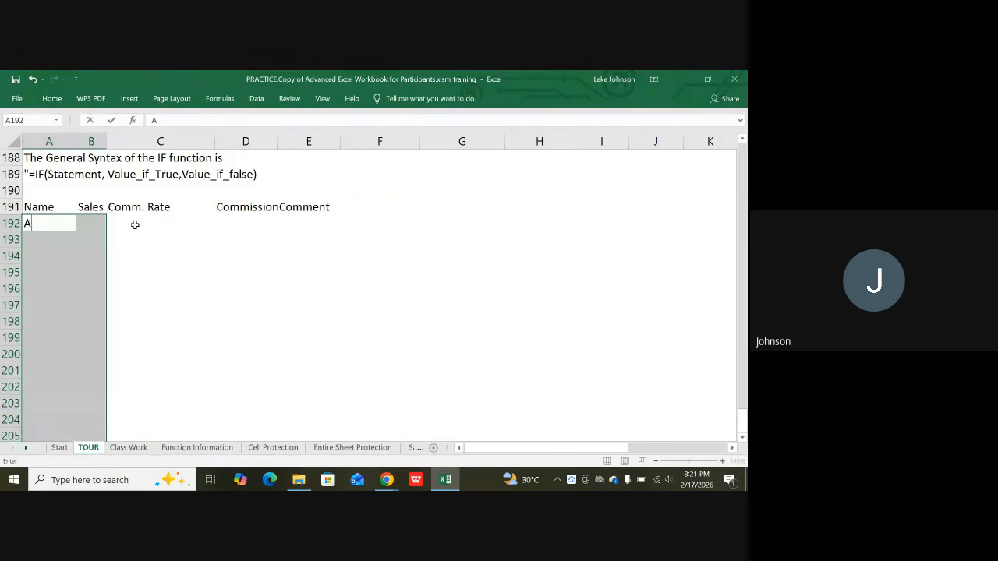
text(brams)
key(Tab)
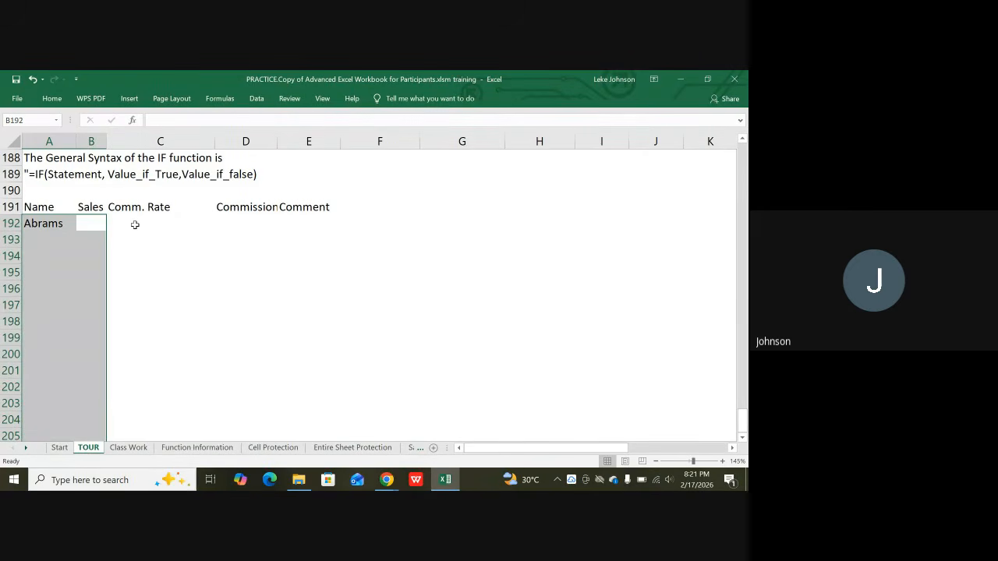
text(509.)
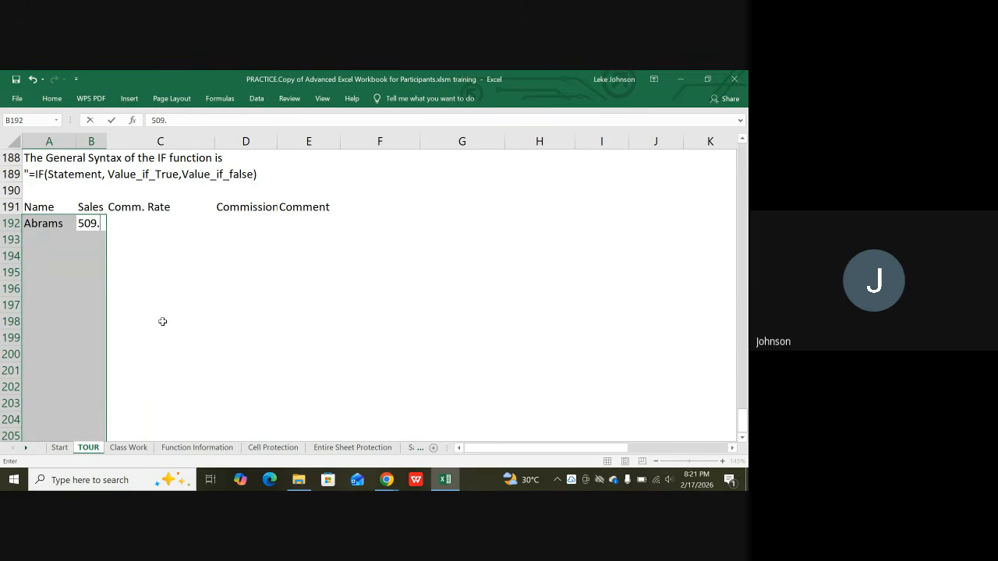
text(70)
key(Tab)
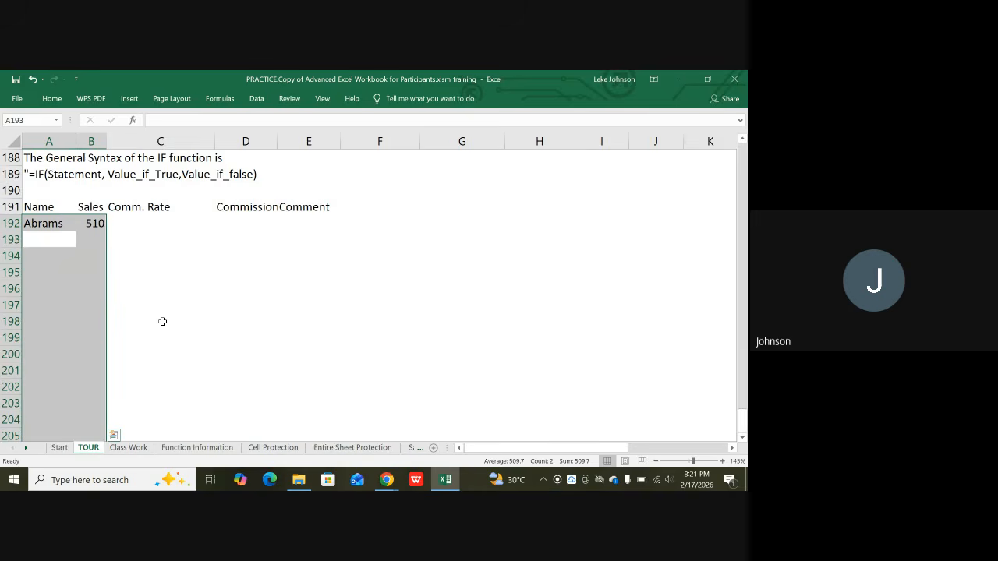
Enter the second salesperson's surname in A193 and sales of 612.80 in B193.
text(buc)
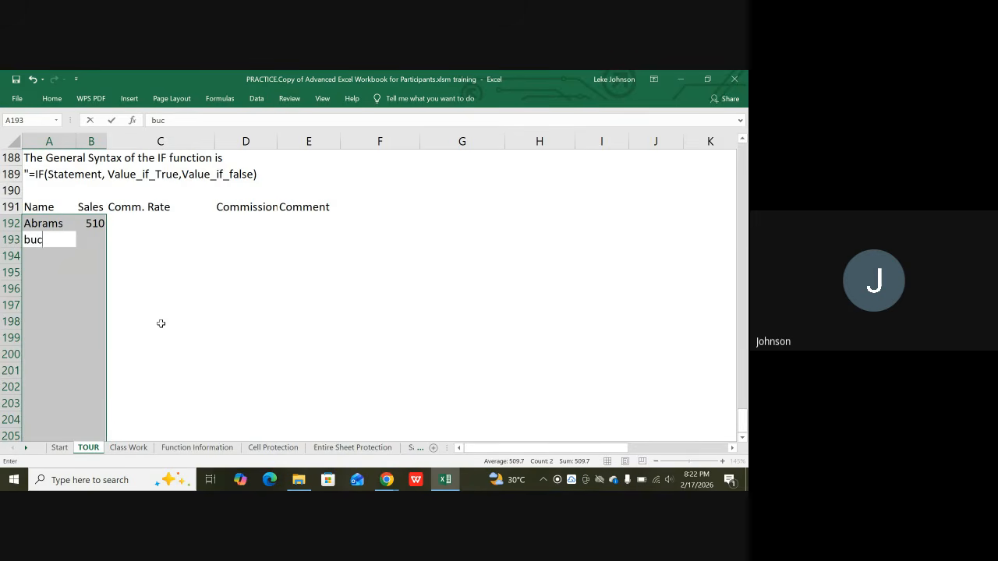
text(kleitner)
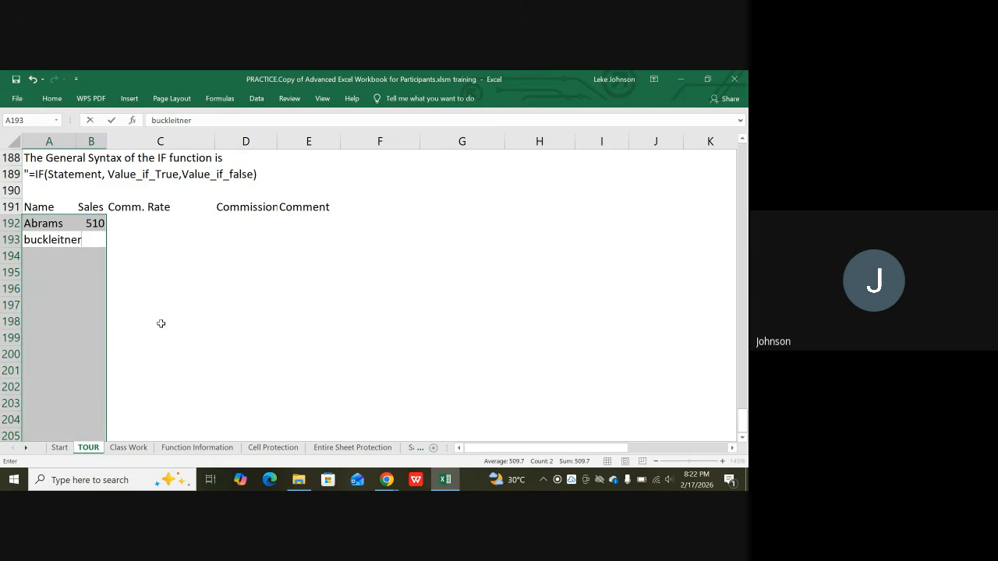
key(Tab)
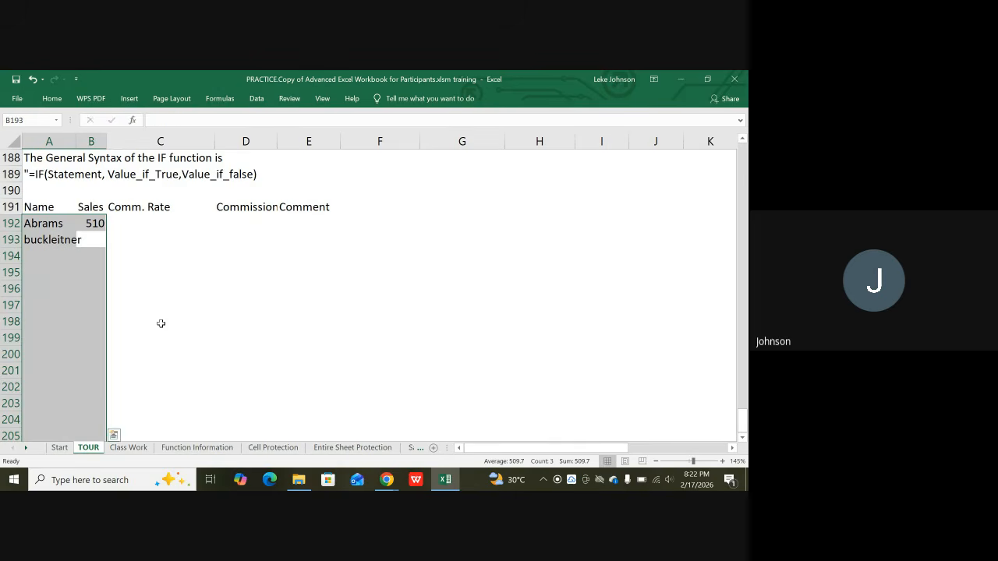
text(612)
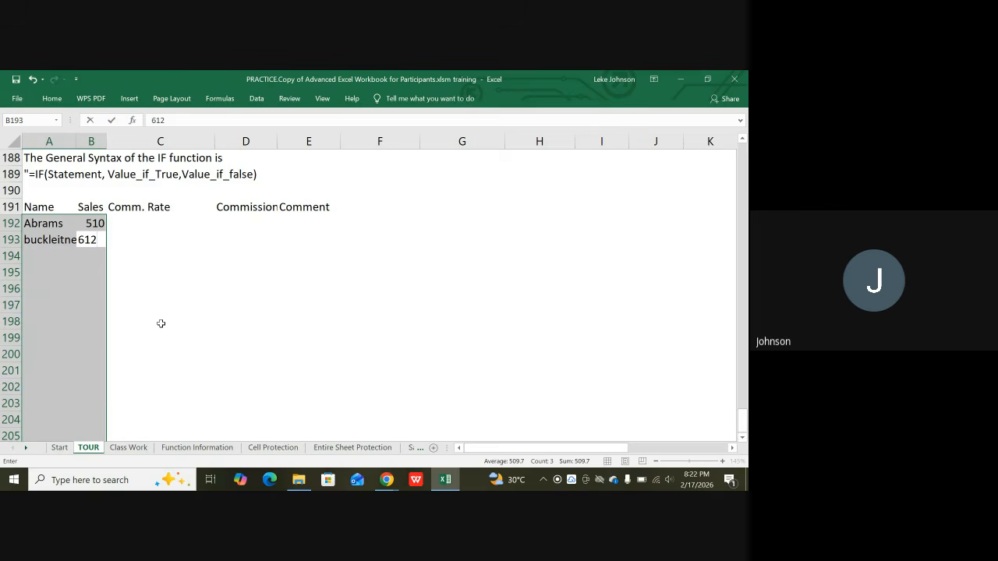
text(,)
key(BackSpace)
text(.)
click(184, 484)
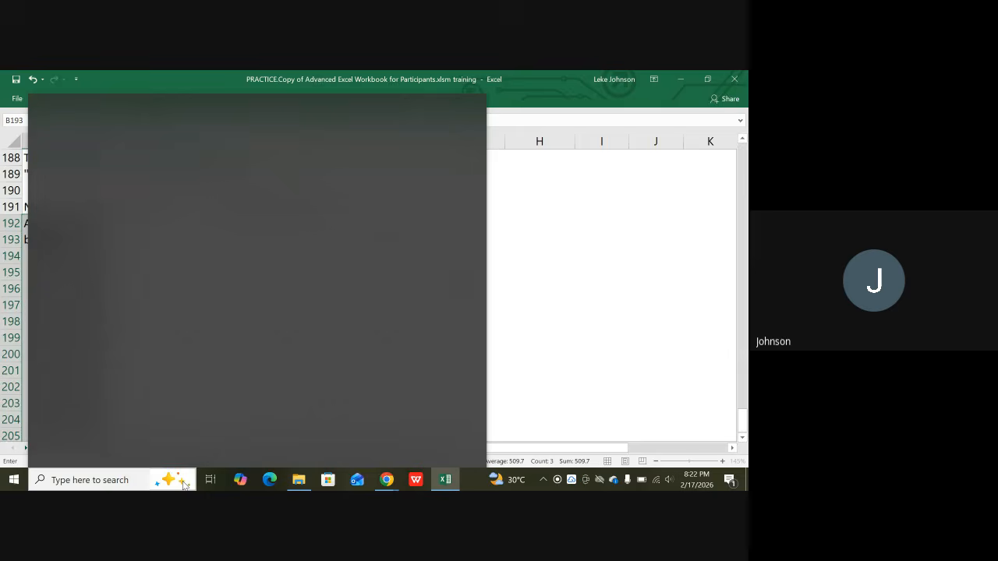
click(609, 228)
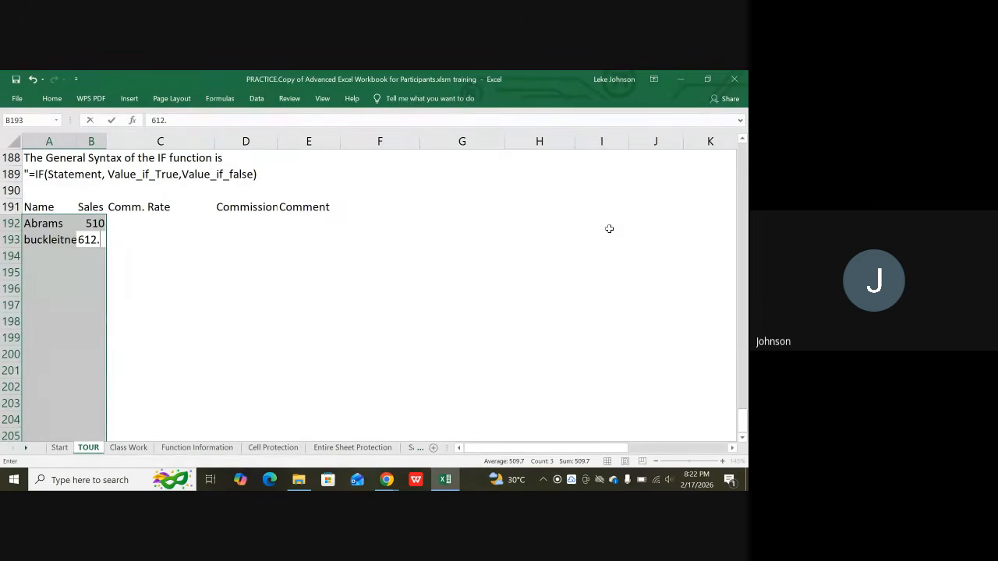
text(80)
key(Return)
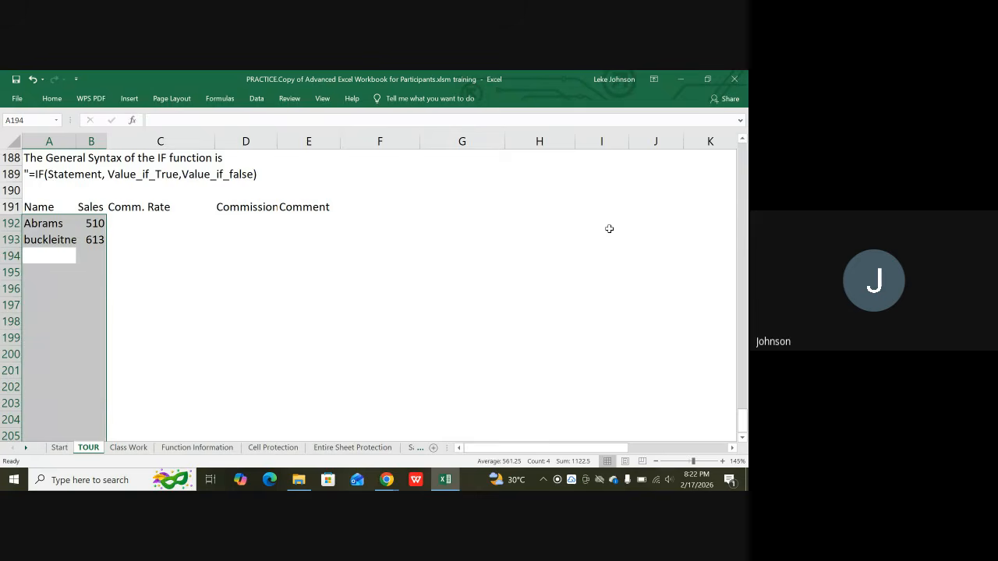
Fill row 194 with the third salesperson's surname in the Name column and 482.3 in the Sales column.
text(Cohen)
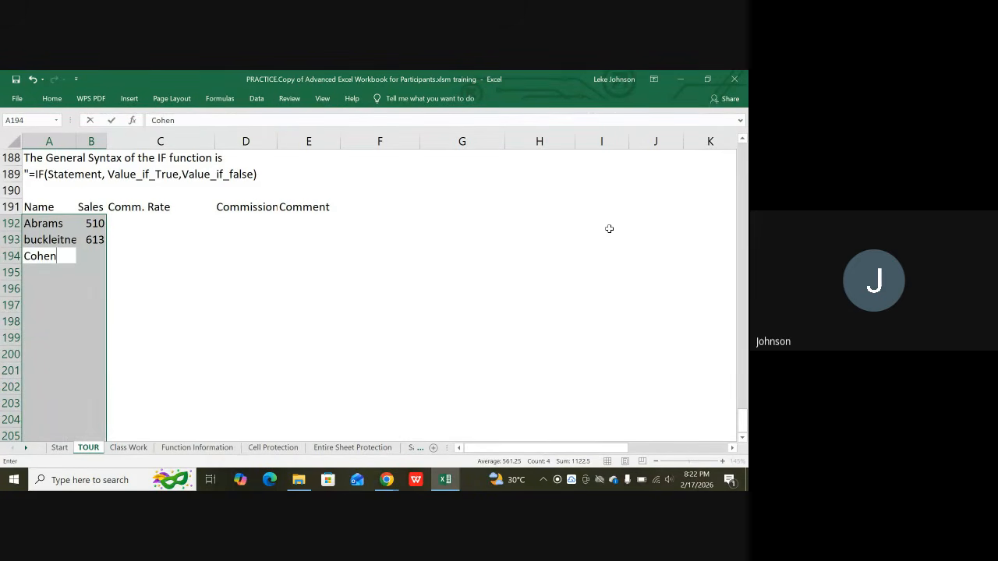
key(Tab)
text(4)
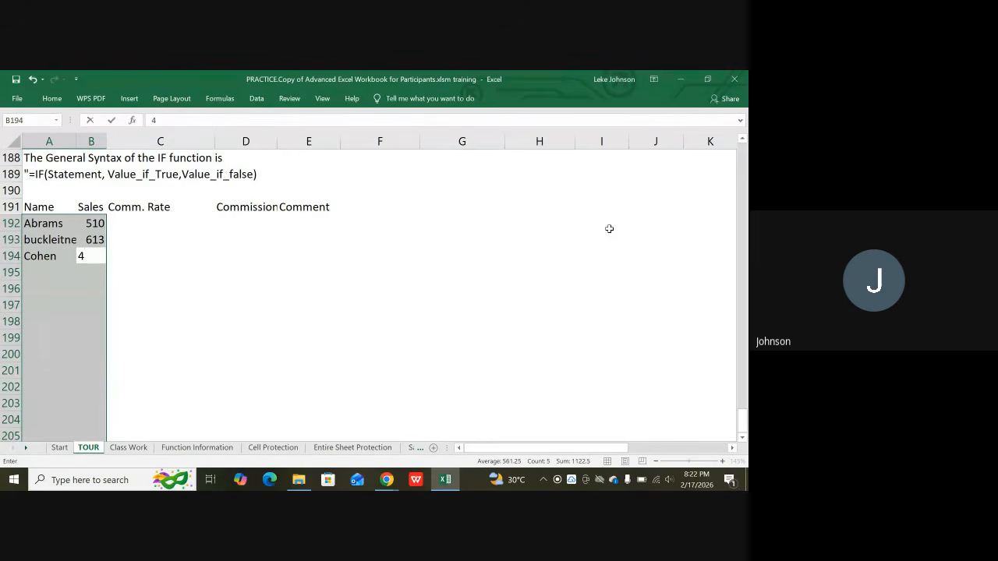
text(82.3)
key(Tab)
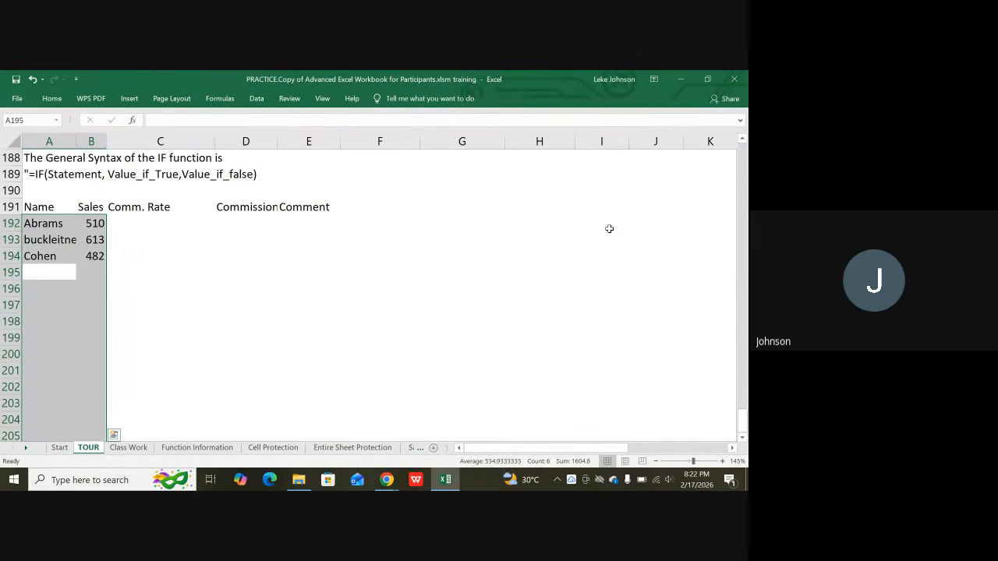
Enter the fourth salesperson's surname in A195 and a sales figure of 154 in B195.
text(Cohen)
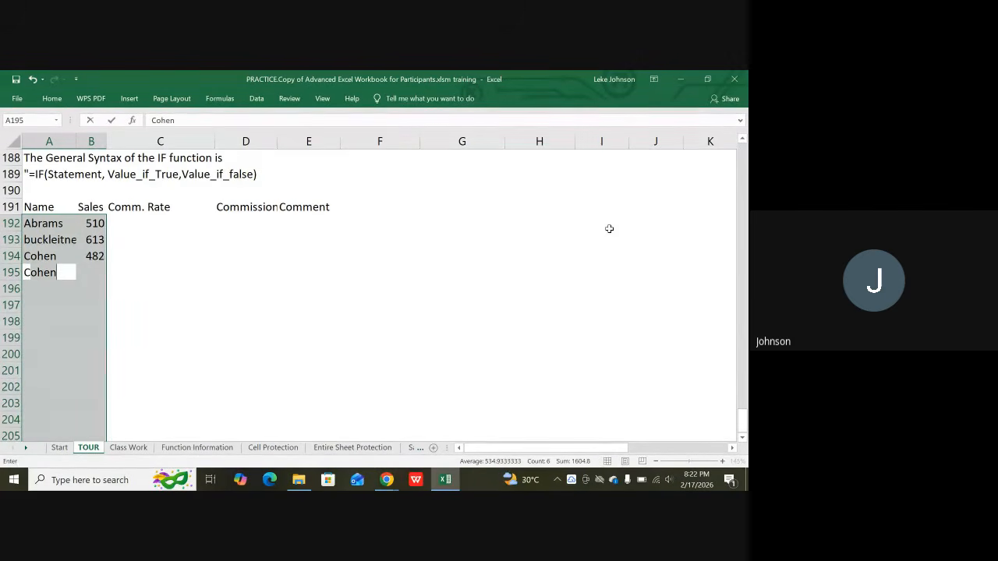
text(lvin)
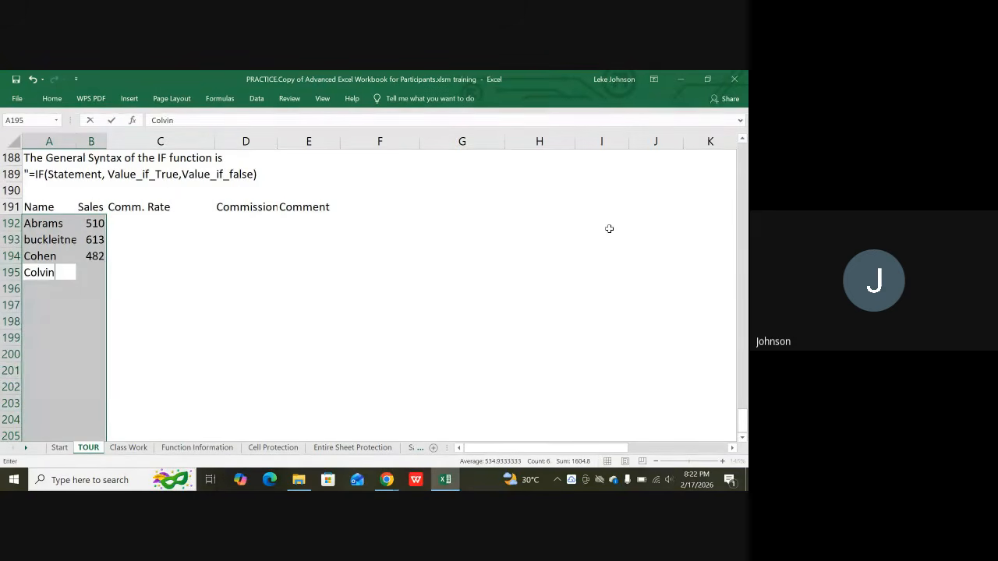
key(Tab)
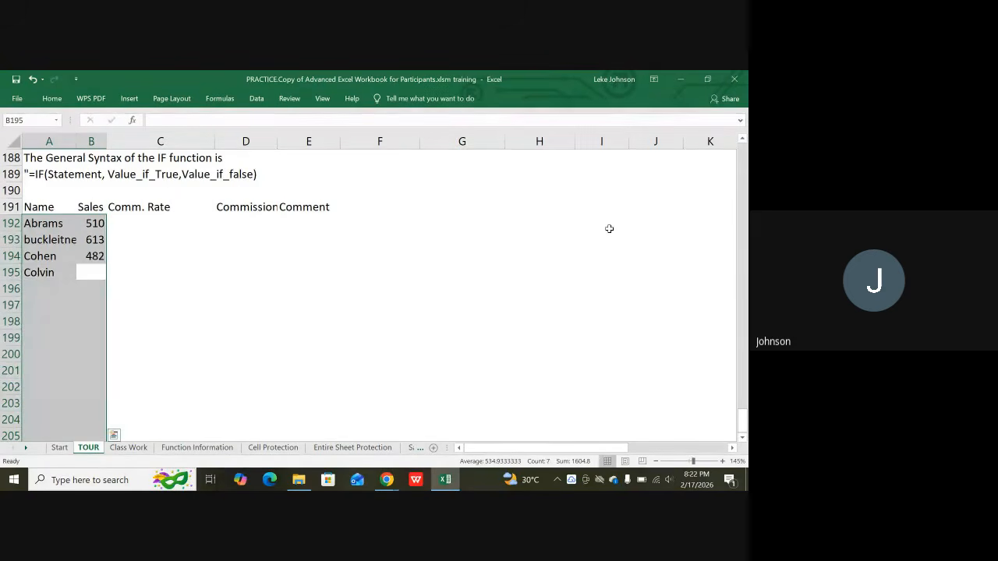
text(13)
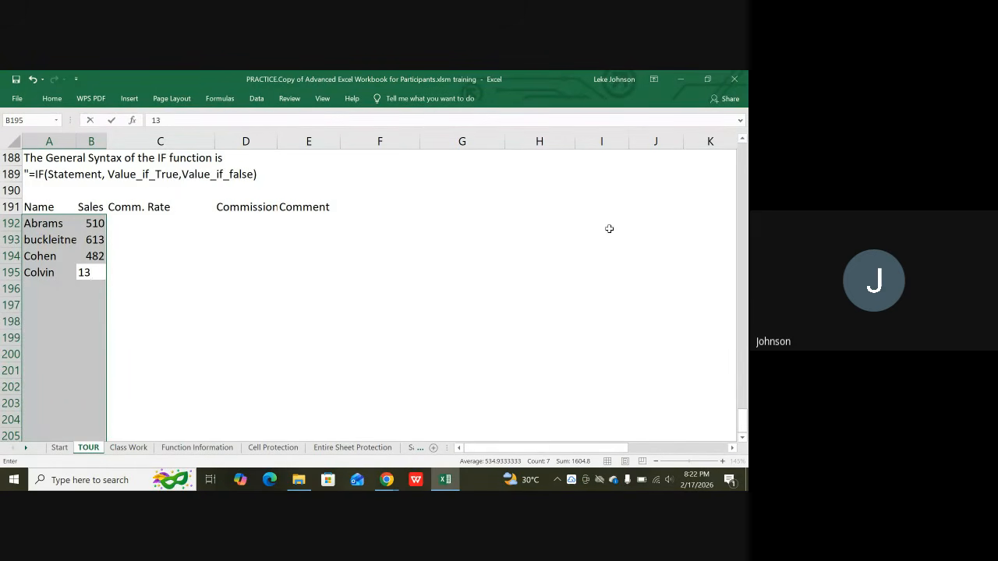
key(BackSpace)
text(54.)
key(Return)
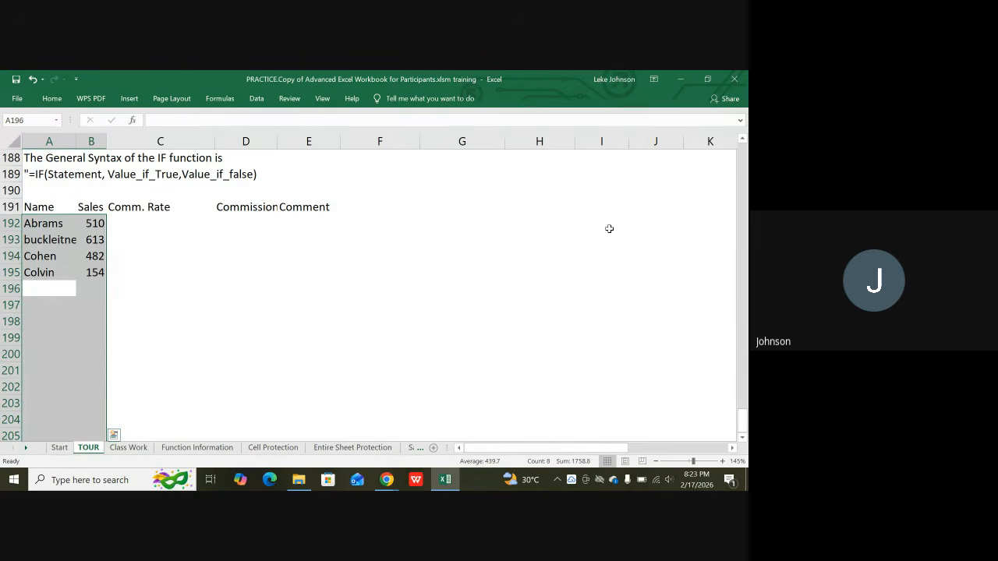
Add the fifth salesperson in row 196, with the surname in A196 and sales of 842.60 in B196.
text(Dean)
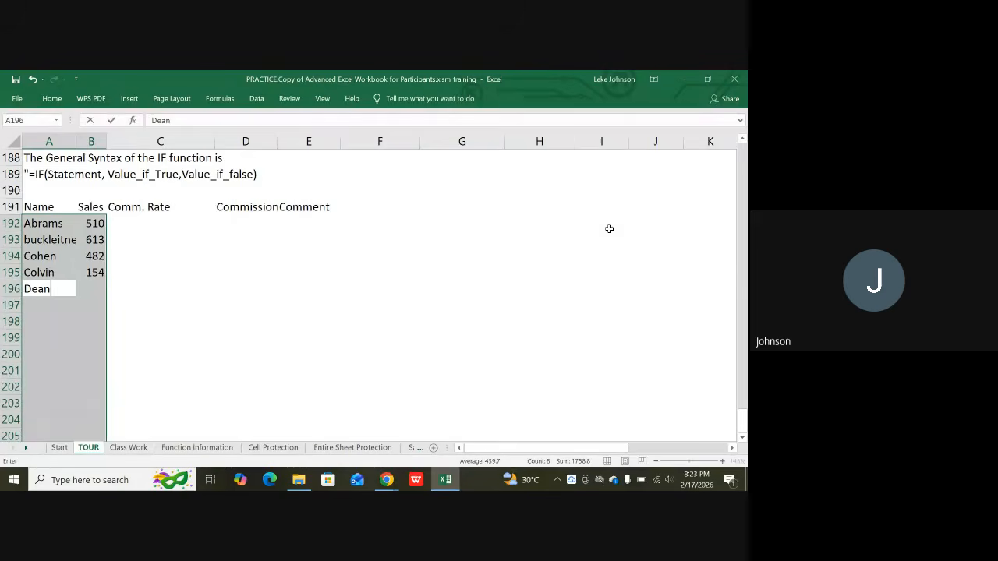
key(Tab)
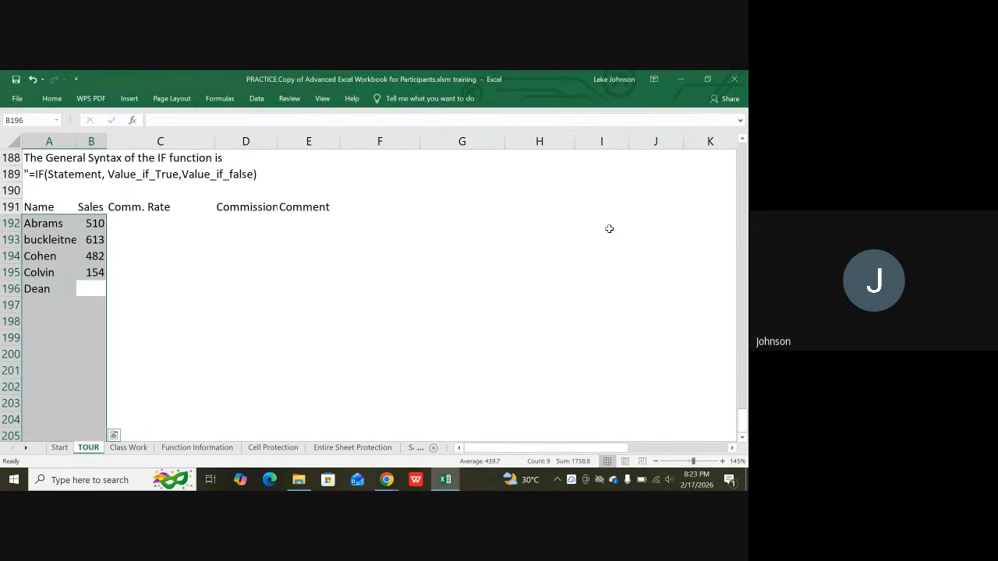
text(842)
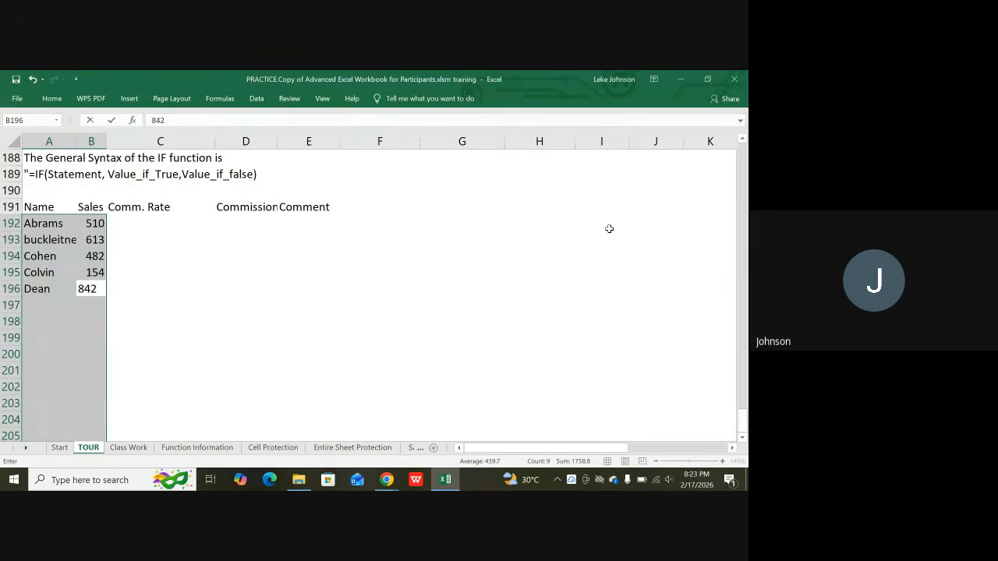
text(.60)
key(Return)
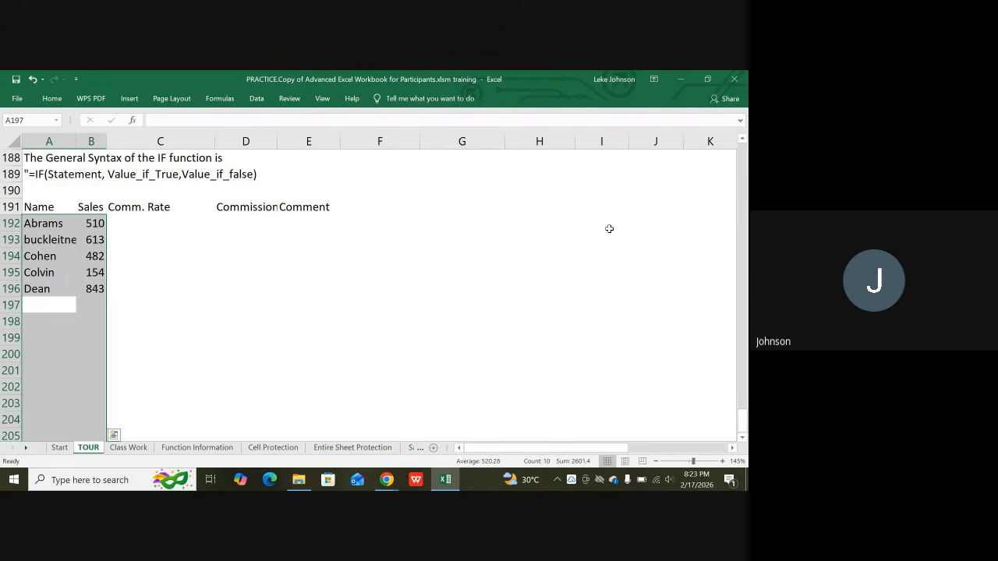
Enter the sixth salesperson's surname in A197 and sales of 944.40 in B197.
text(Des)
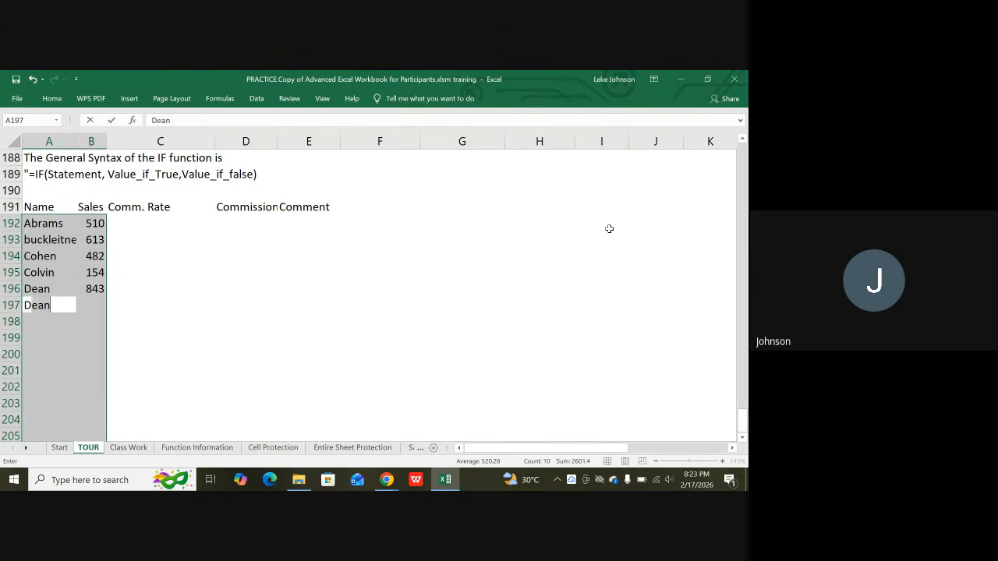
text(hpande)
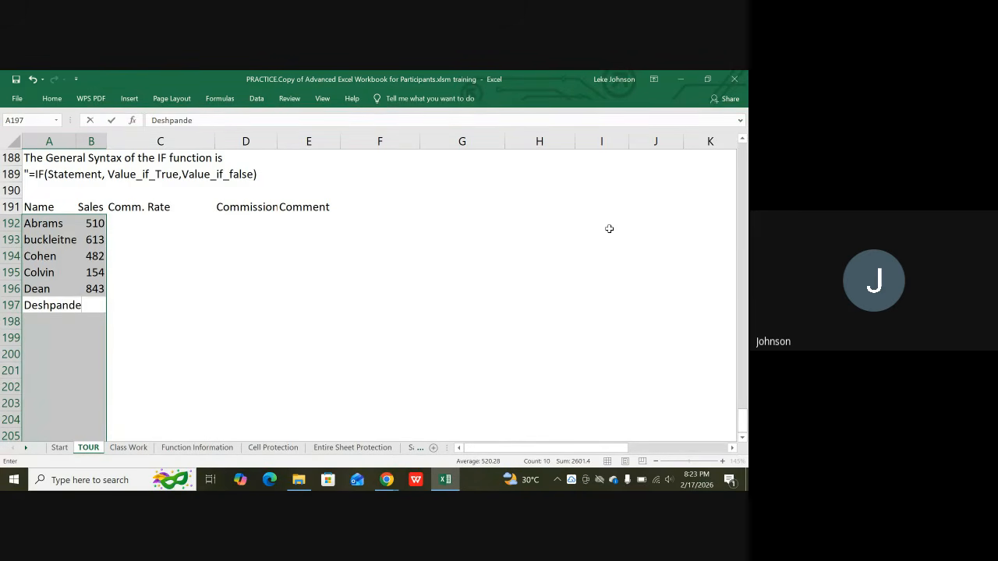
key(Tab)
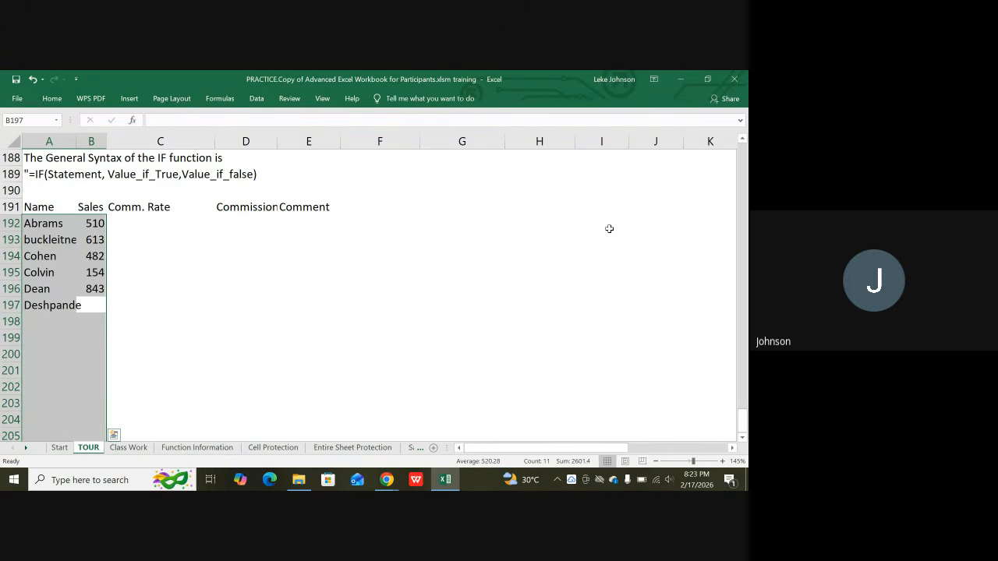
text(944)
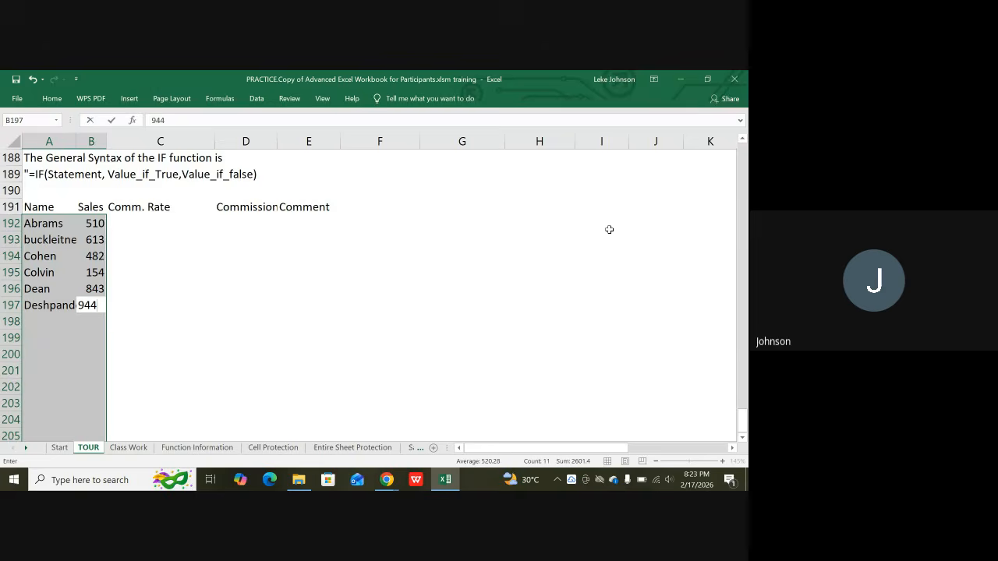
text(.40)
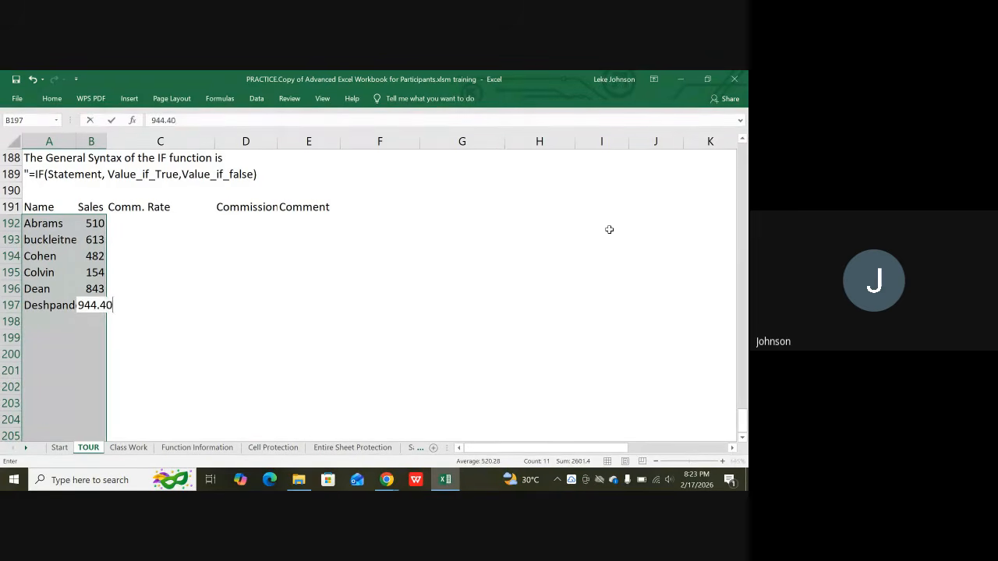
key(Return)
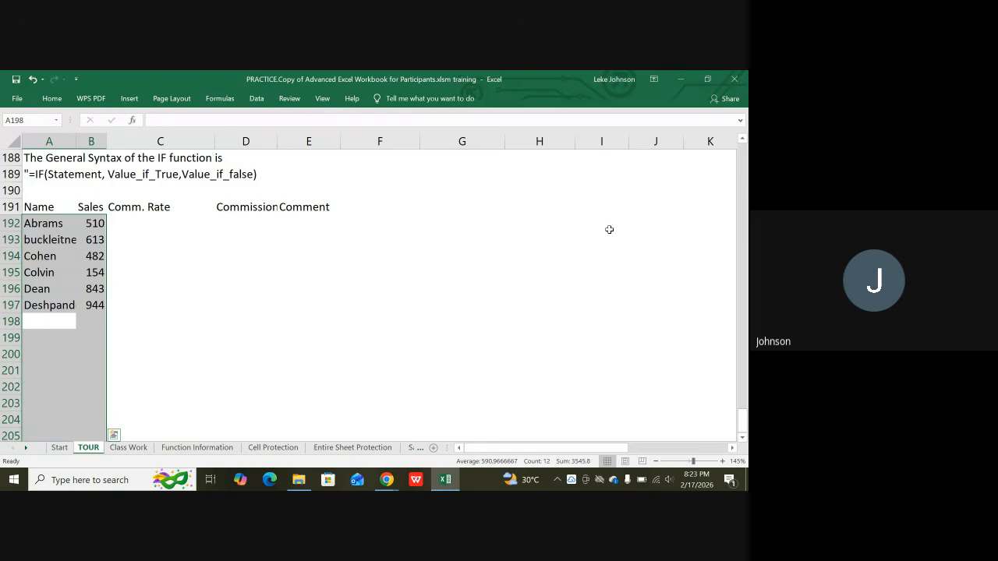
Fill row 198 with the seventh salesperson's surname under Name and 115.30 under Sales.
text(Det)
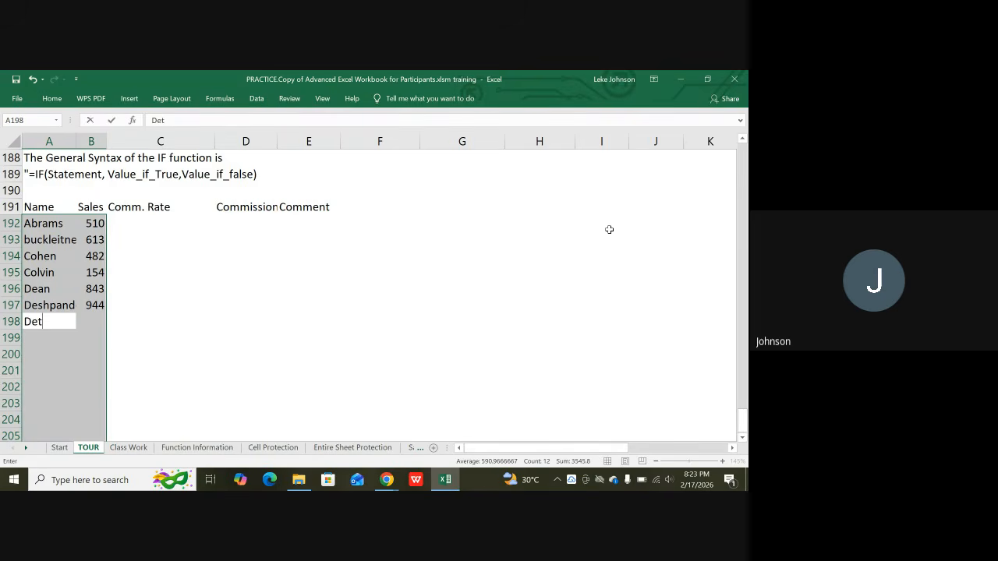
text(orres)
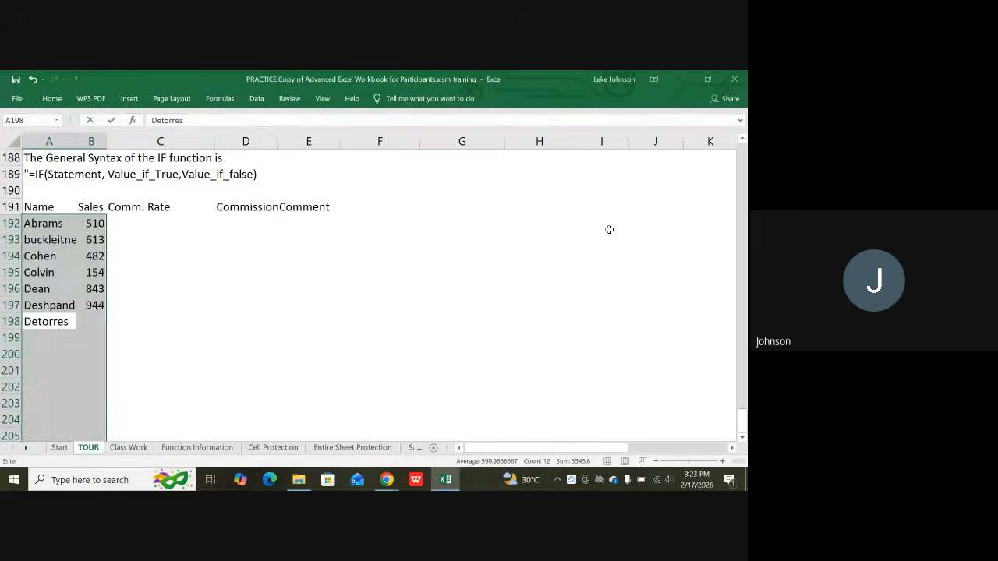
key(Tab)
text(1)
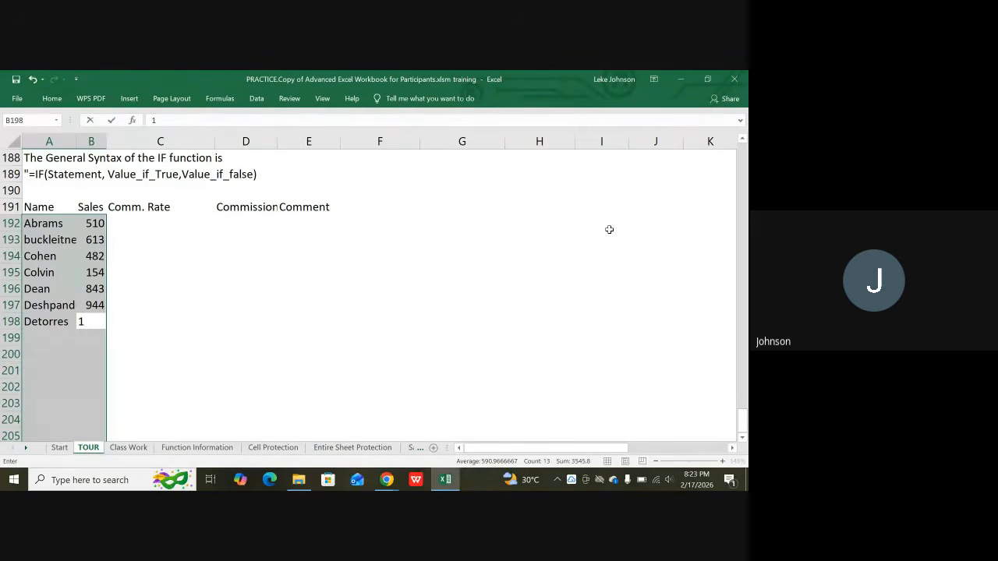
text(15.30)
key(Tab)
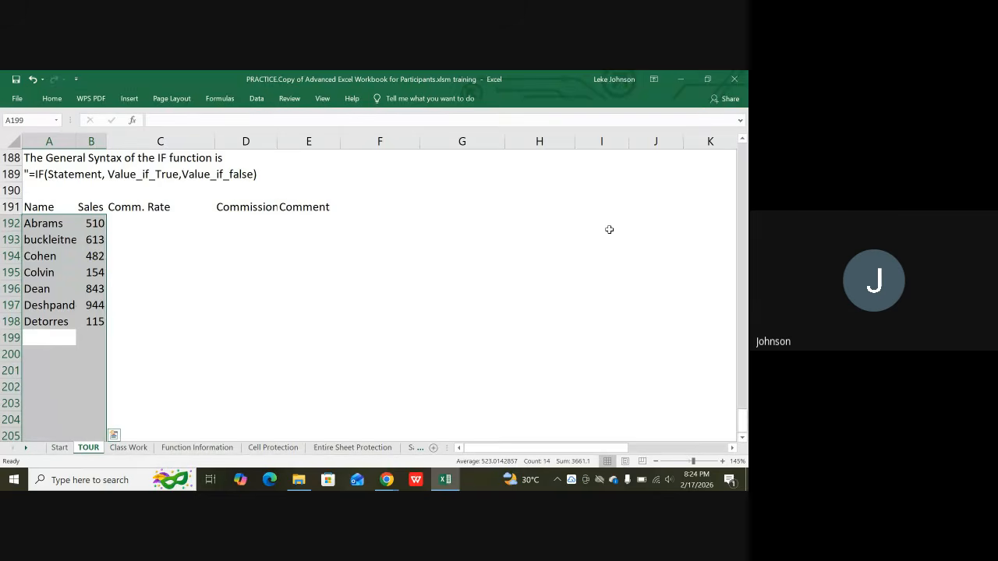
Add the eighth salesperson in row 199, with the surname in A199 and sales of 378.80 in B199.
text(d)
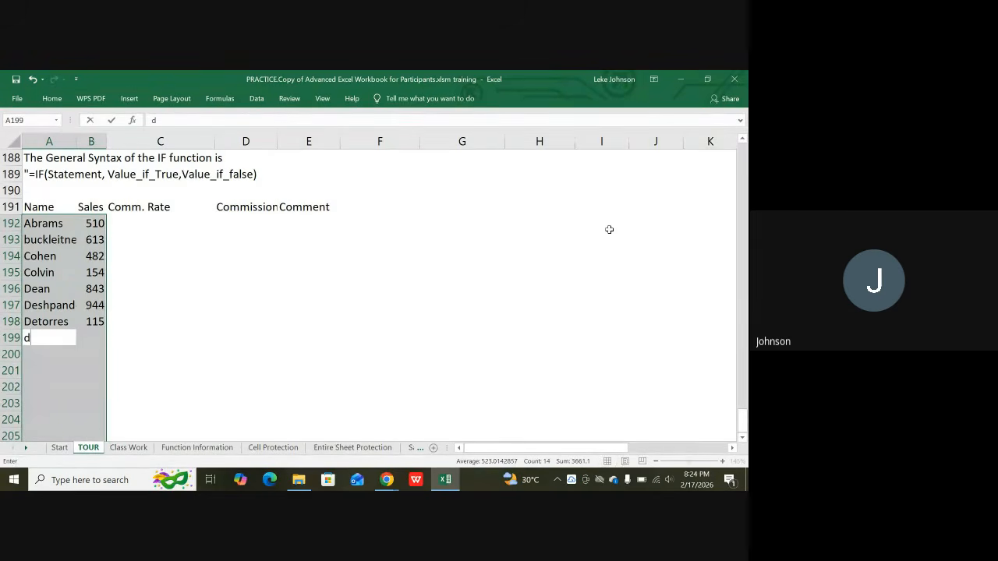
text(ugan)
key(Tab)
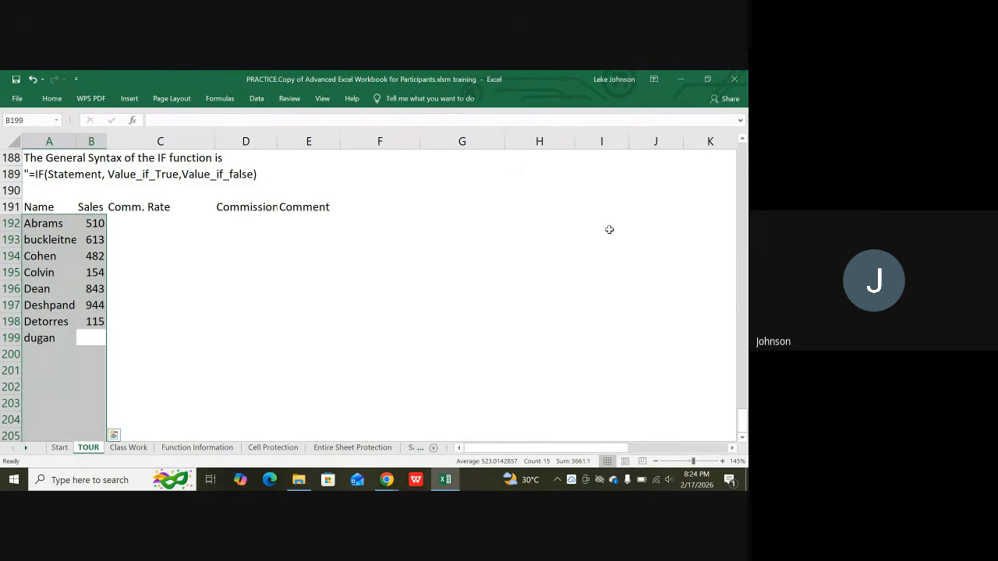
text(378)
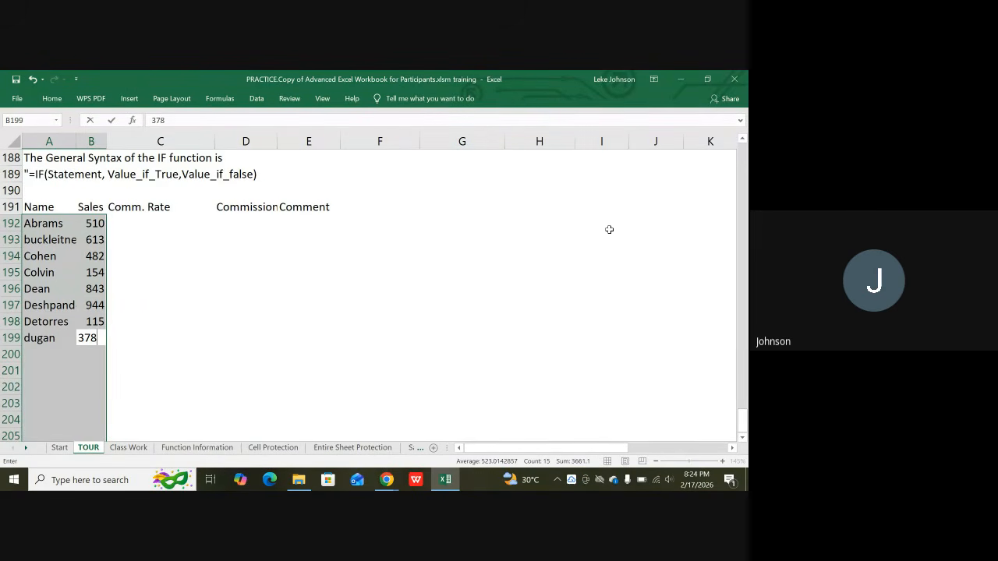
text(.80)
key(Return)
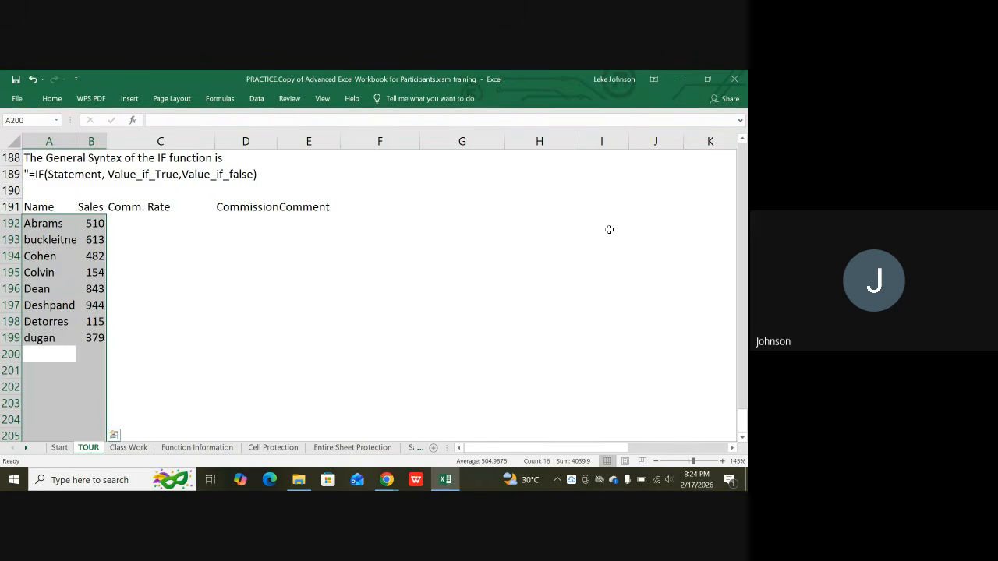
Add the ninth salesperson in row 200, with the surname in A200 and sales of 739.90 in B200.
text(Fitts)
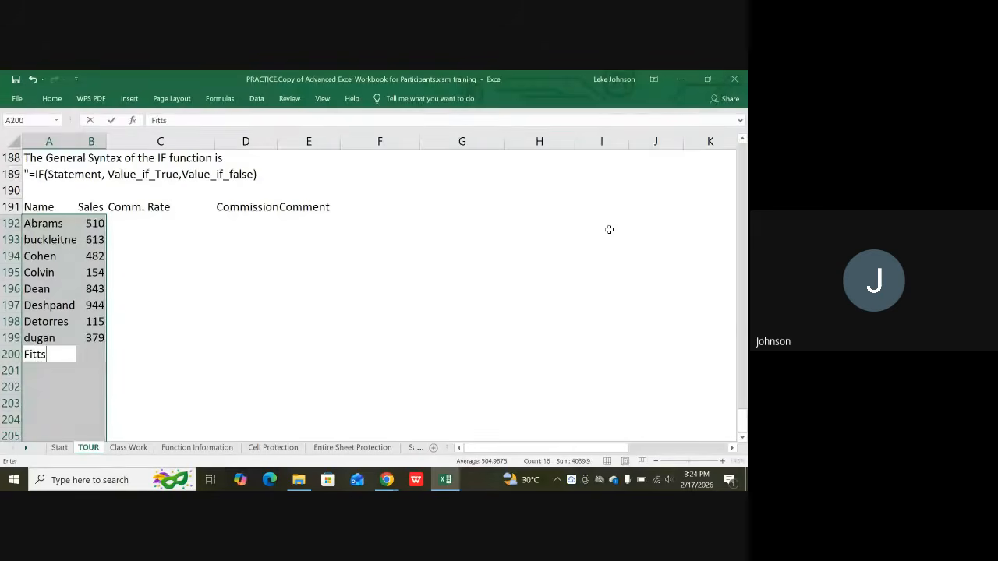
key(ctrl+Return)
key(Tab)
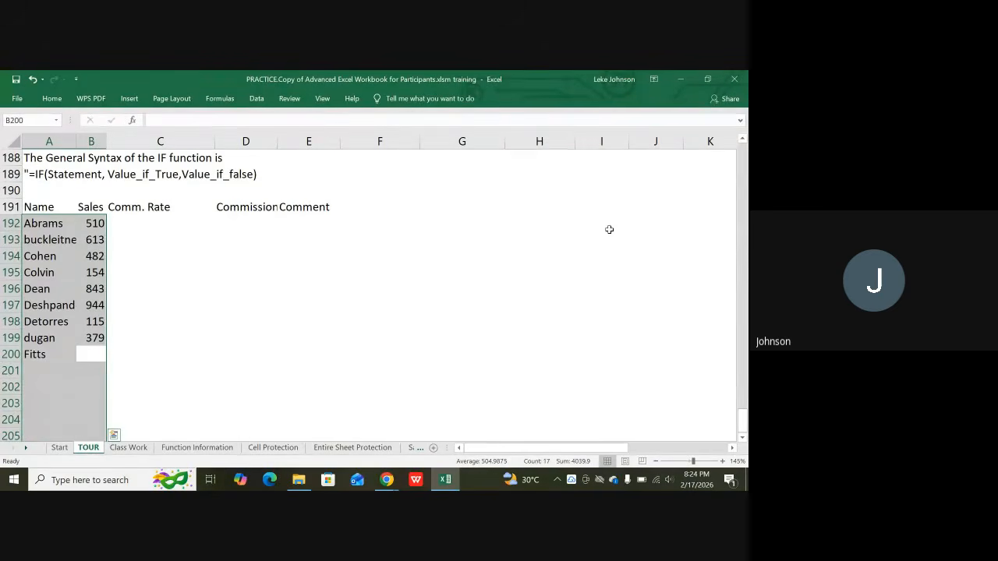
text(73)
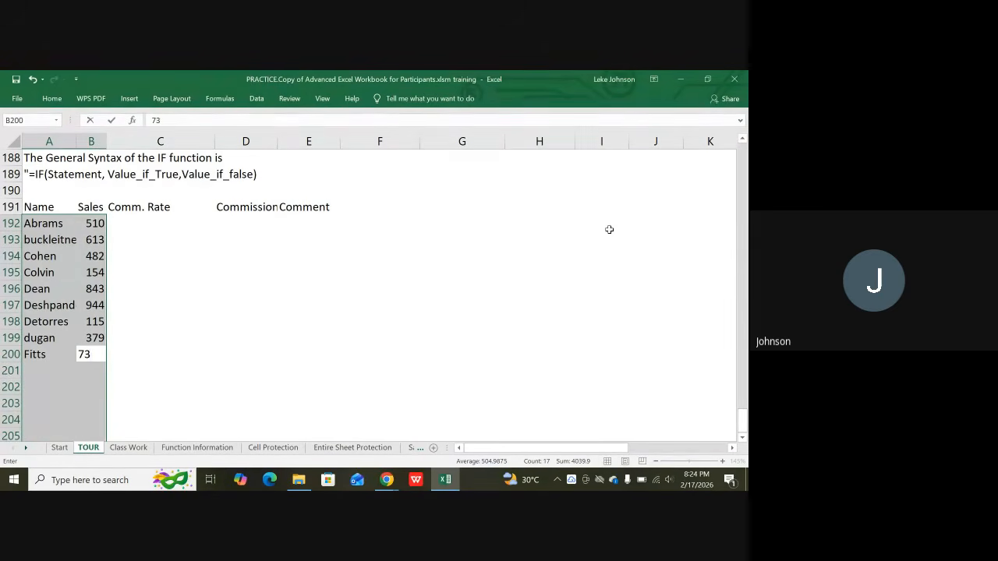
text(9.90)
key(Tab)
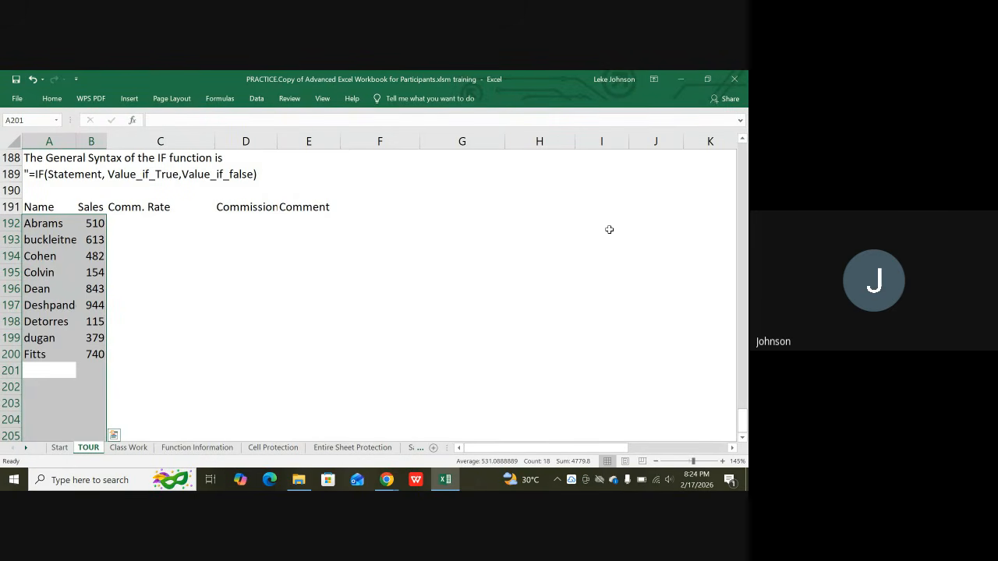
Enter the tenth salesperson's surname in A201 and sales of 678.10 in B201.
text(Hol)
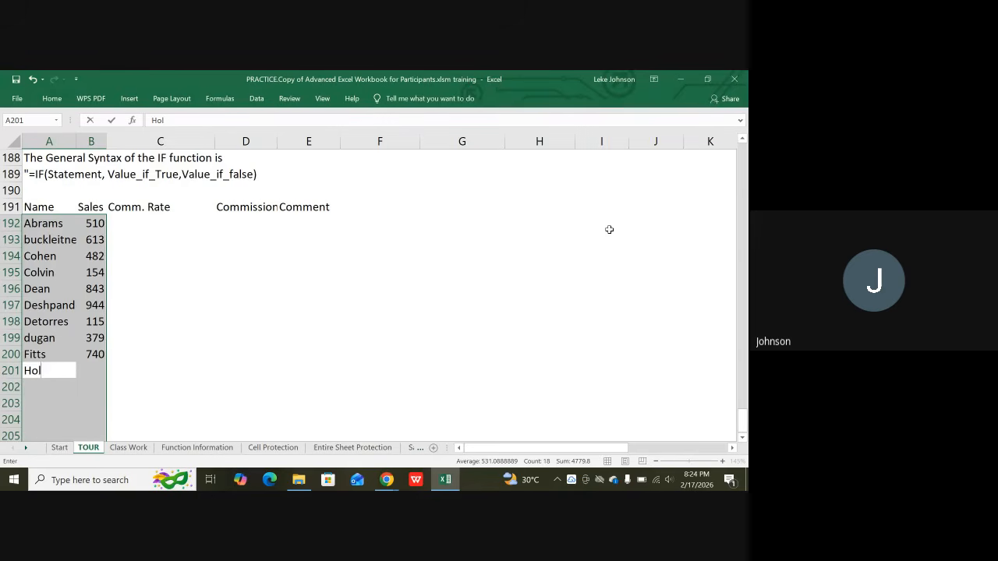
text(t)
key(Tab)
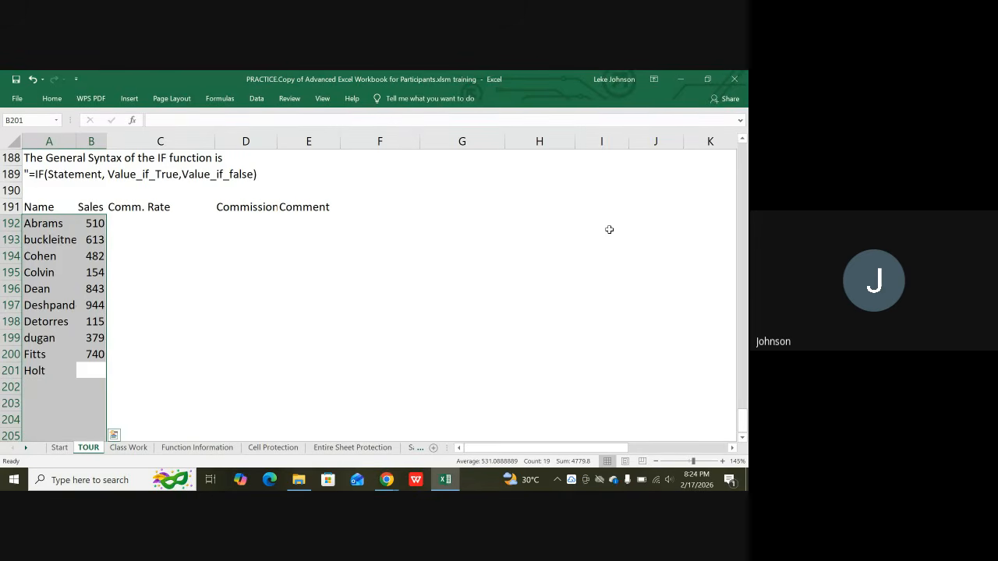
text(678)
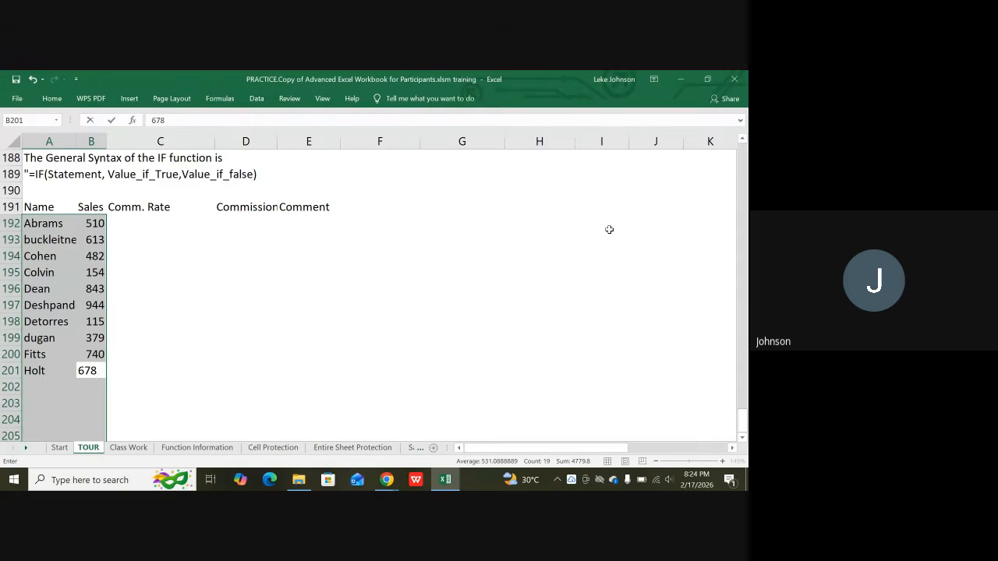
text(.10)
key(Return)
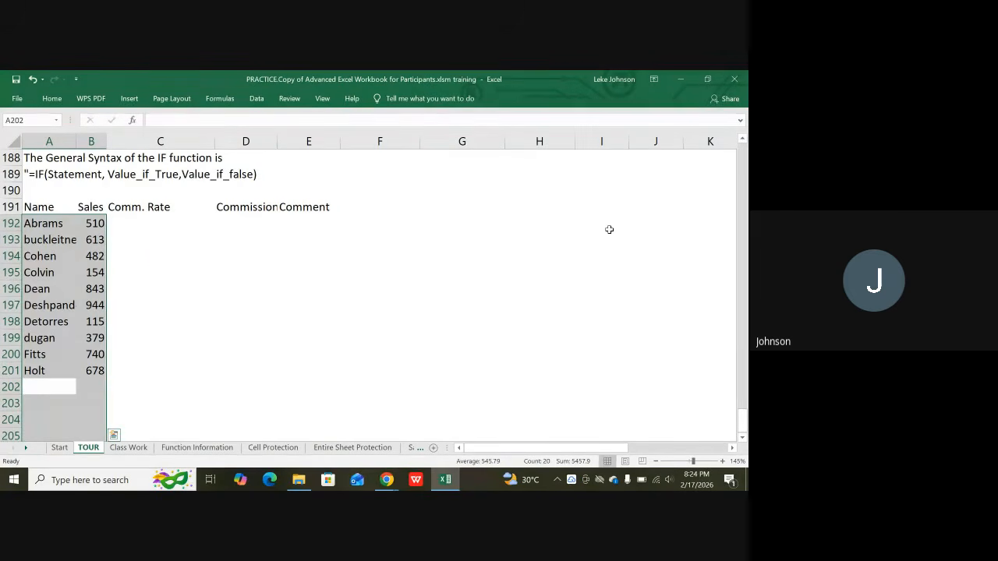
Fill row 202 with the eleventh salesperson's surname under Name and 734.90 under Sales.
text(Jor)
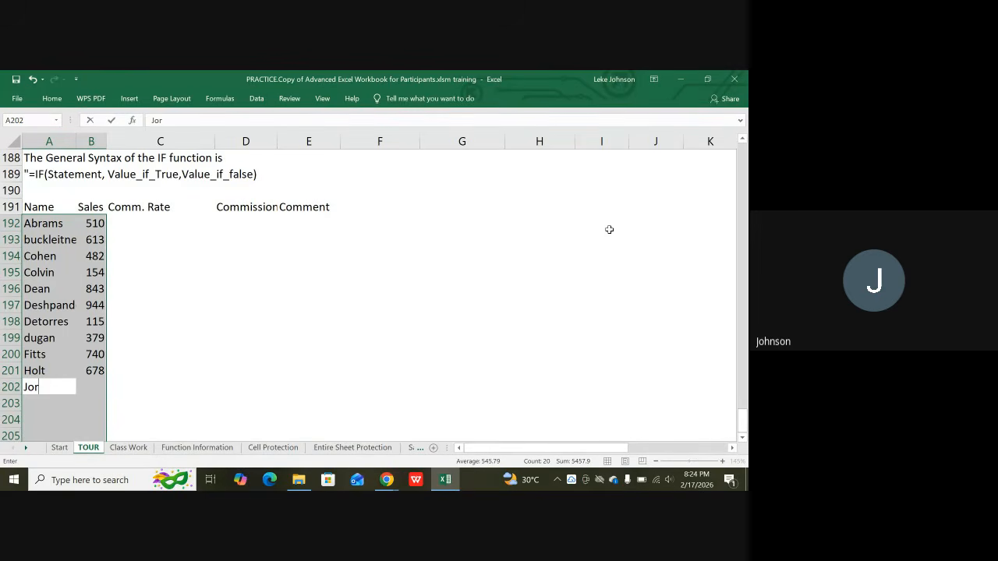
text(gensen)
key(Tab)
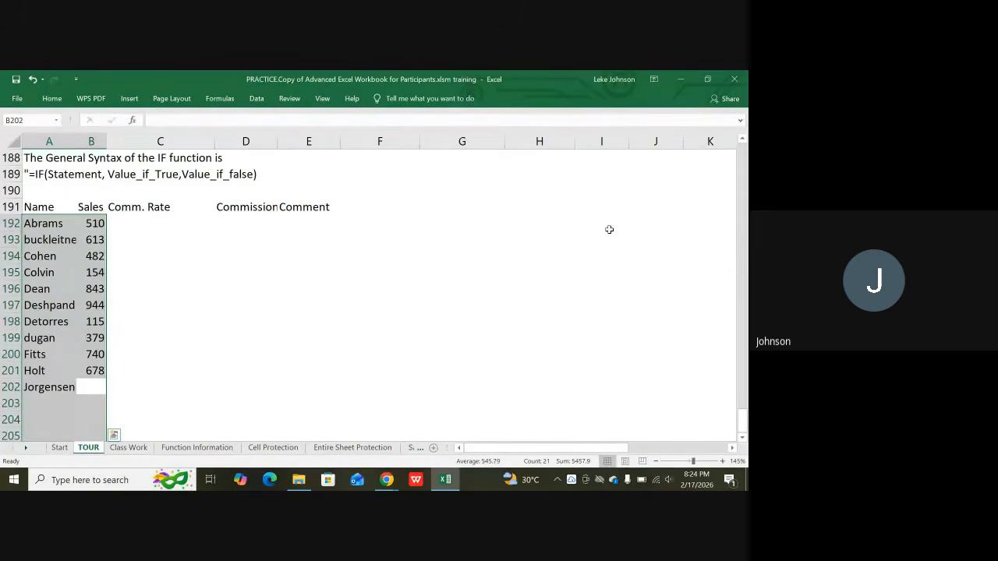
text(7)
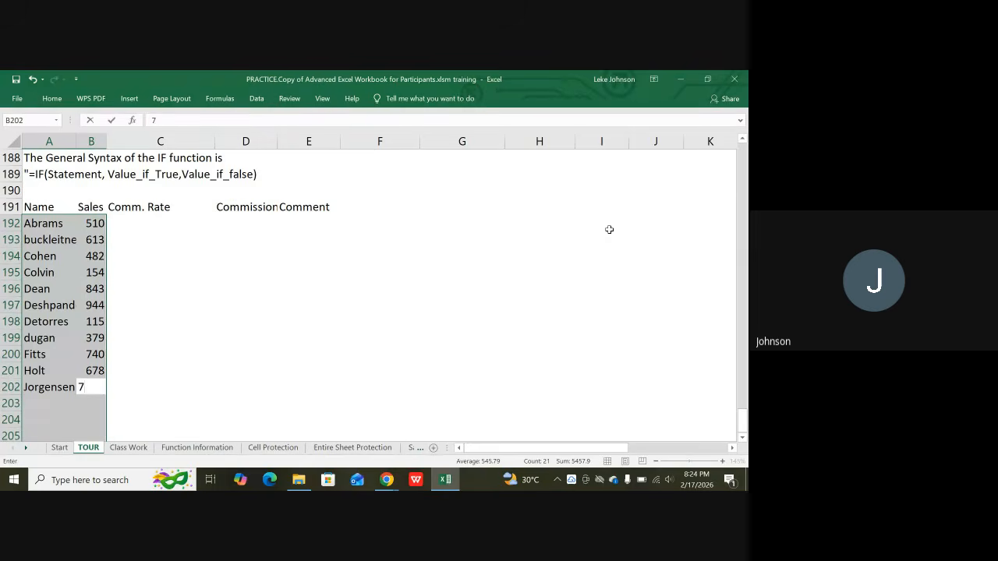
text(34.98)
key(Return)
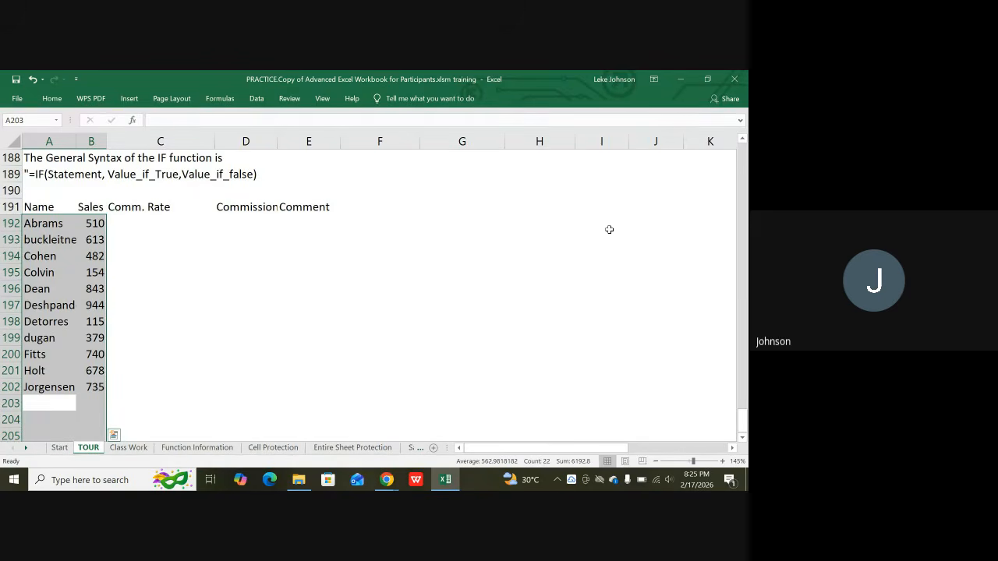
Add the twelfth salesperson in row 203, with the surname in A203 and sales of 278.10 in B203.
text(K)
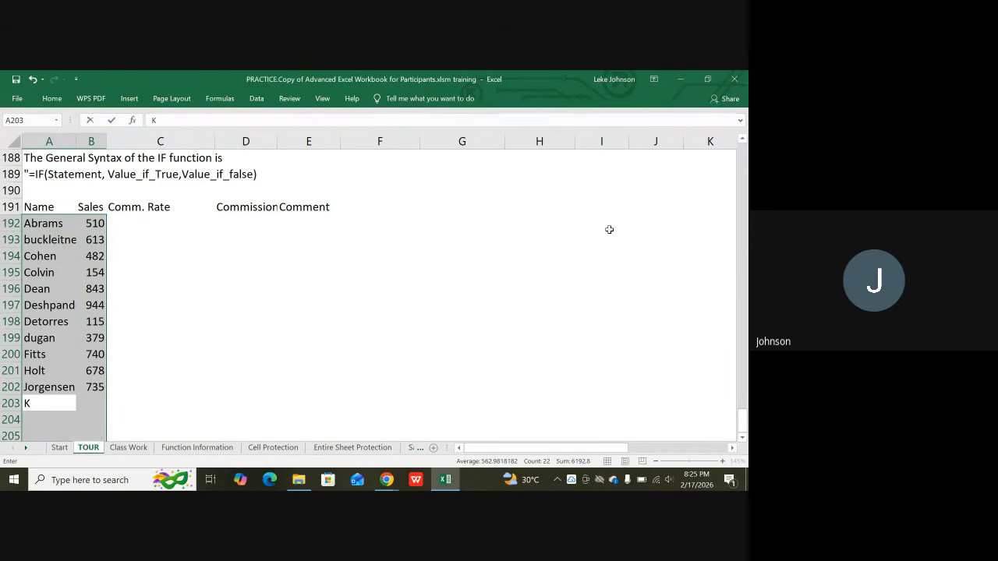
text(re)
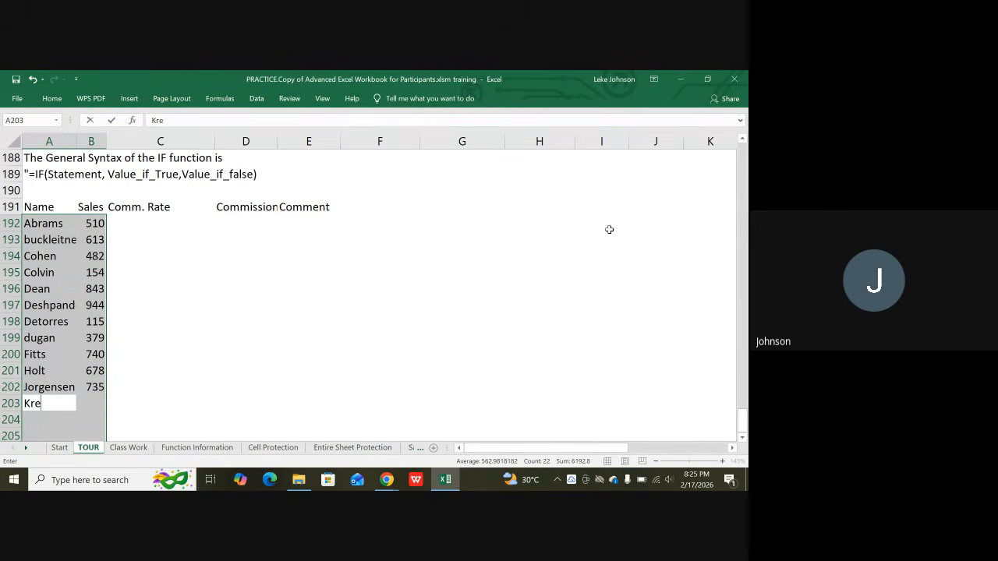
text(anow)
key(Tab)
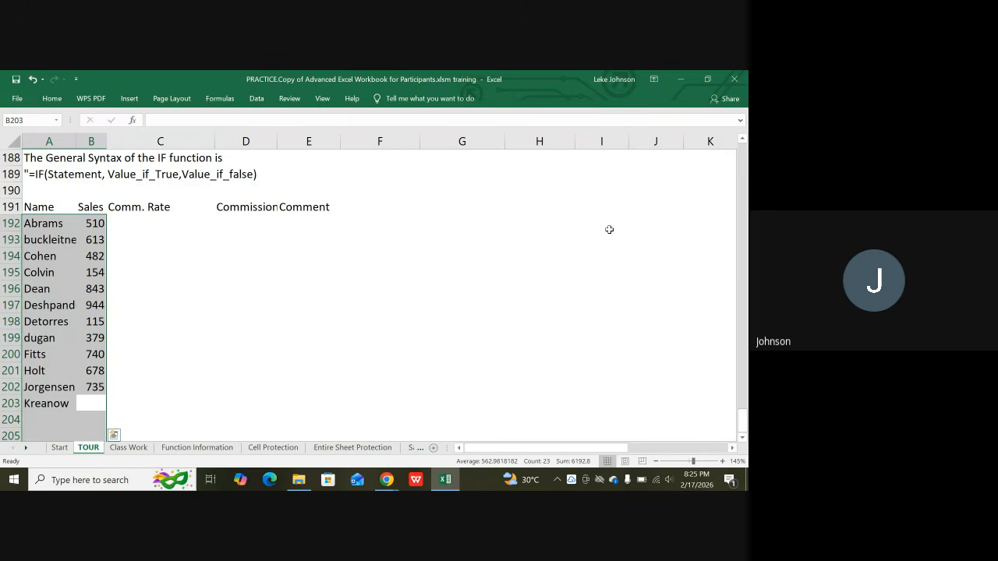
text(3)
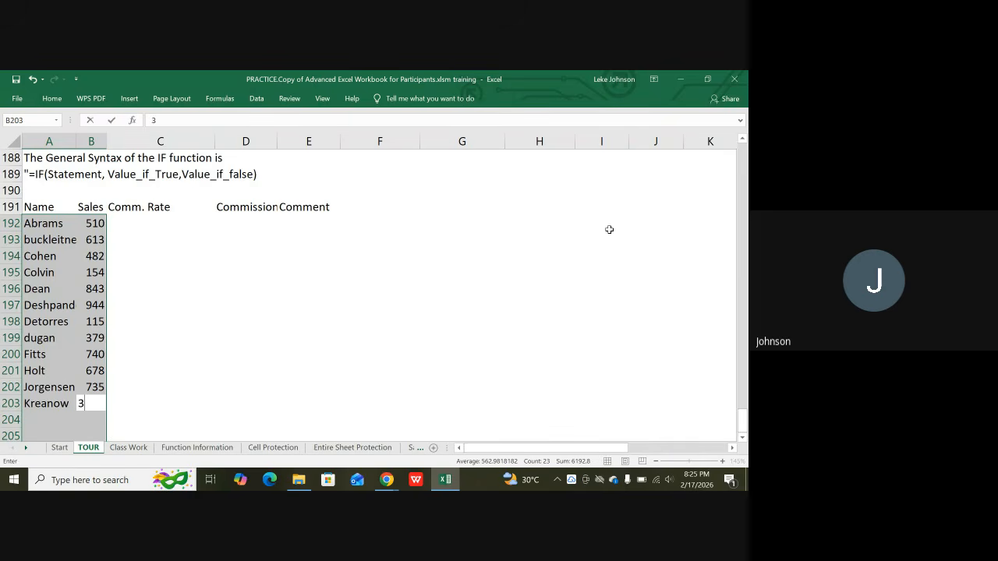
key(BackSpace)
text(278.109)
key(BackSpace)
key(Return)
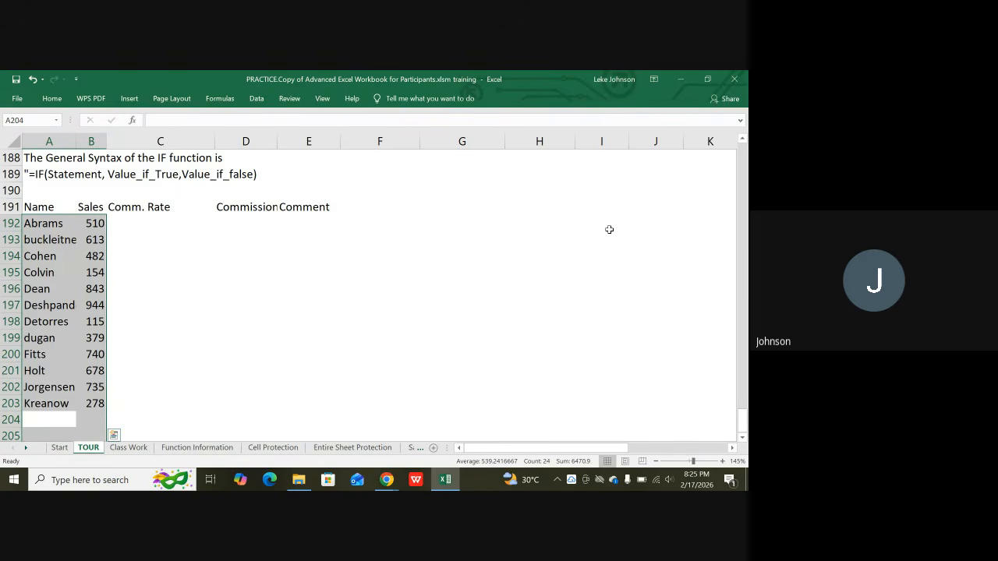
Enter the thirteenth salesperson's surname in A204 and sales of 441.70 in B204.
text(Le)
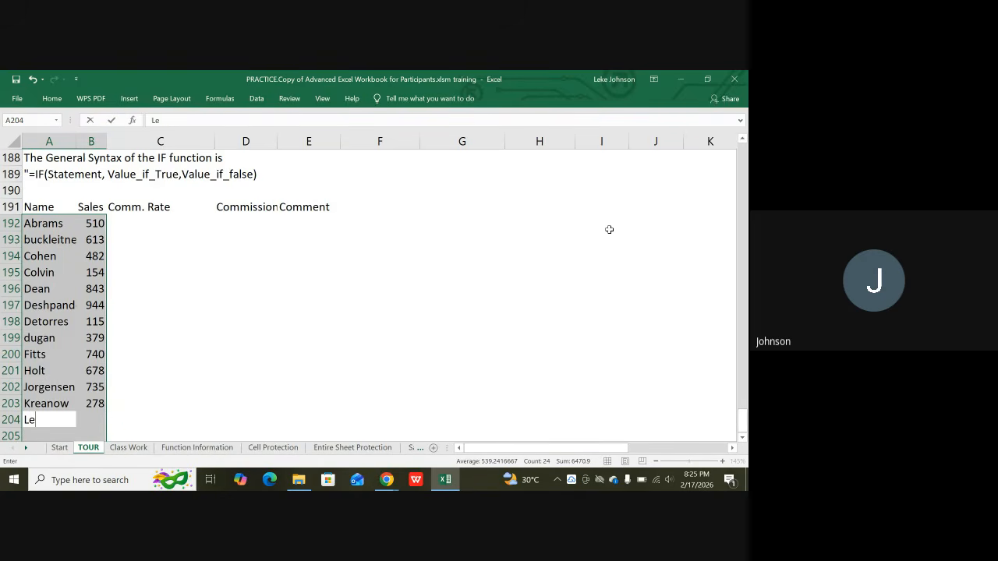
text(ung)
key(Tab)
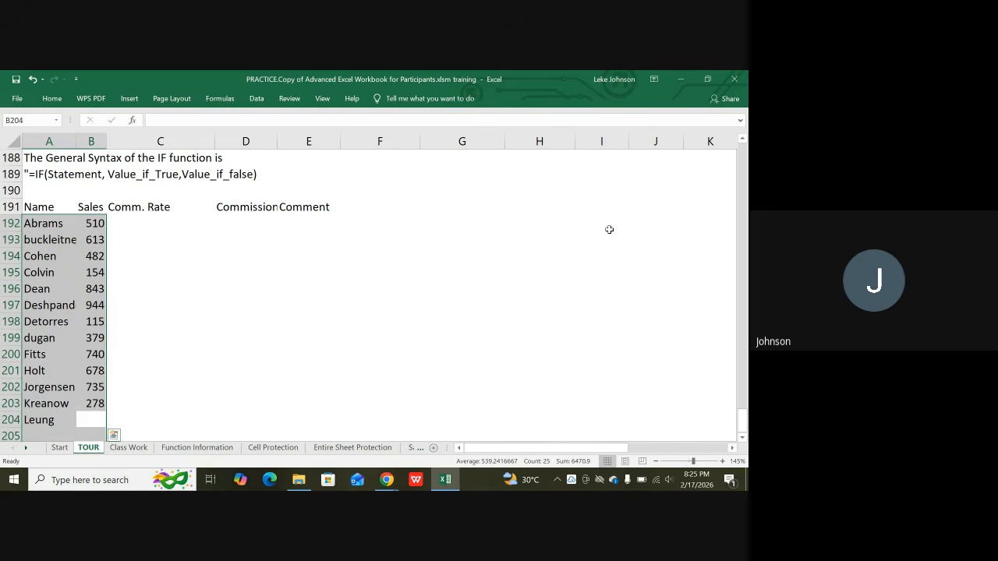
scroll(493, 223, down, 2)
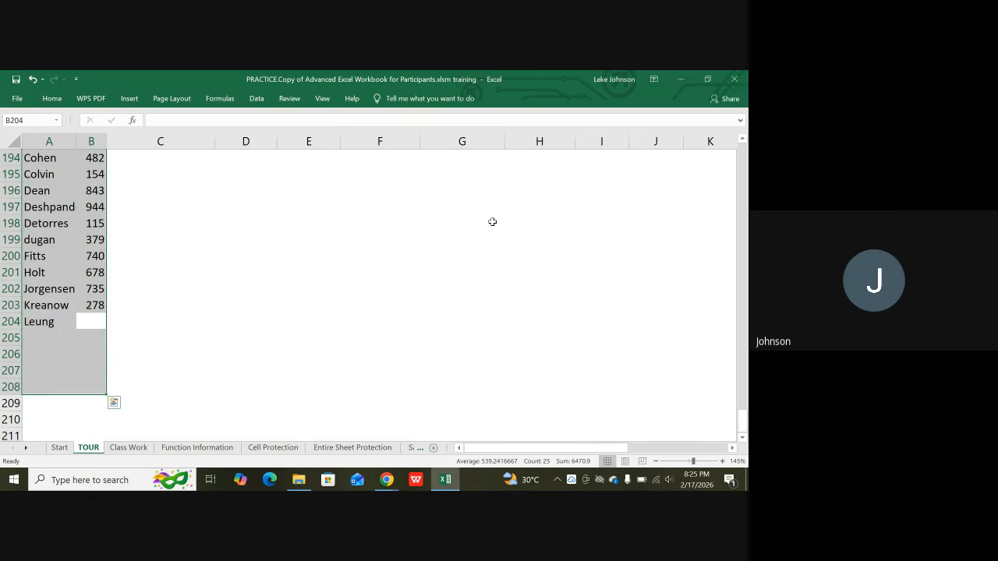
text(441)
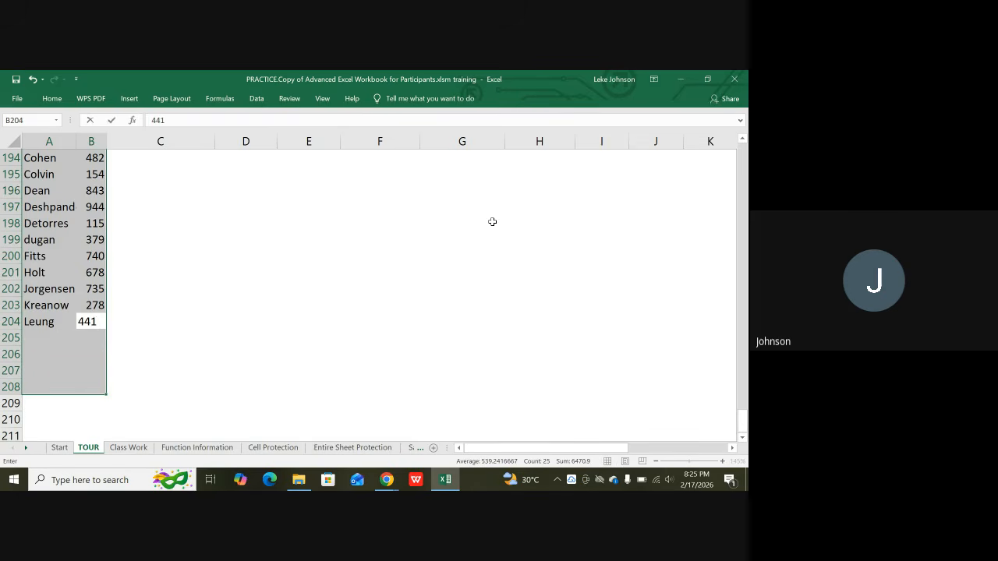
text(.70)
key(Return)
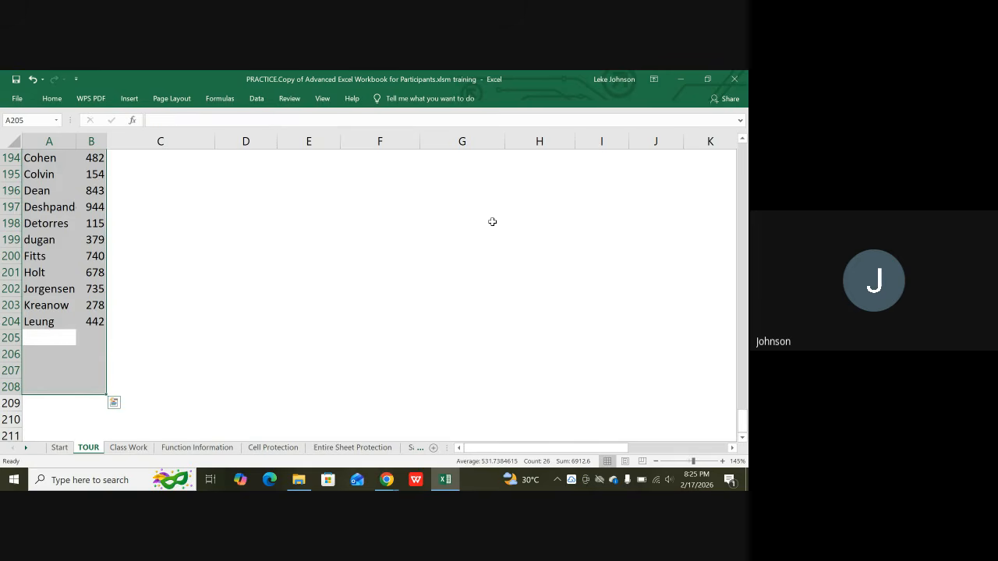
Fill row 205 with the fourteenth salesperson's surname under Name and 232.40 under Sales.
text(Lie)
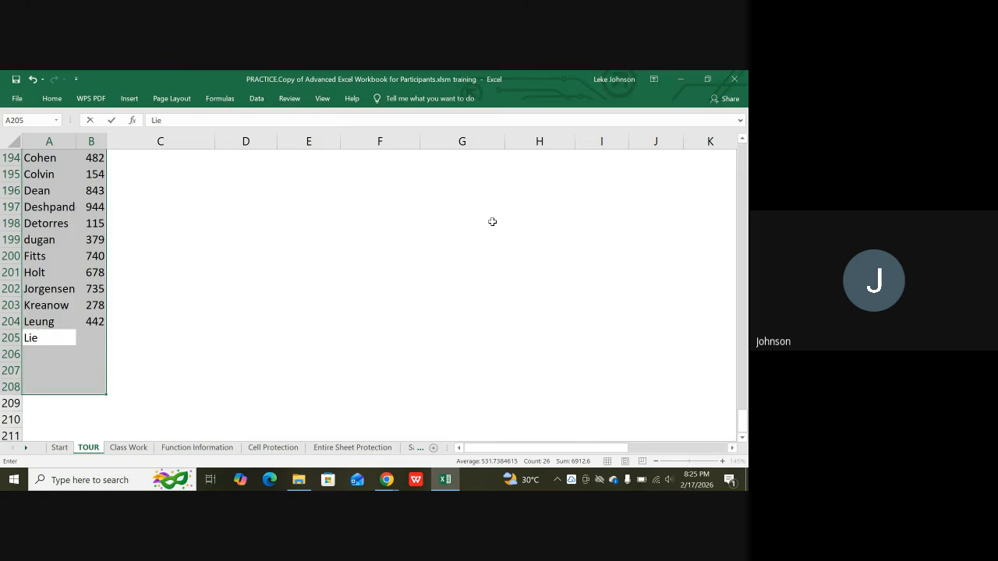
text(bowit)
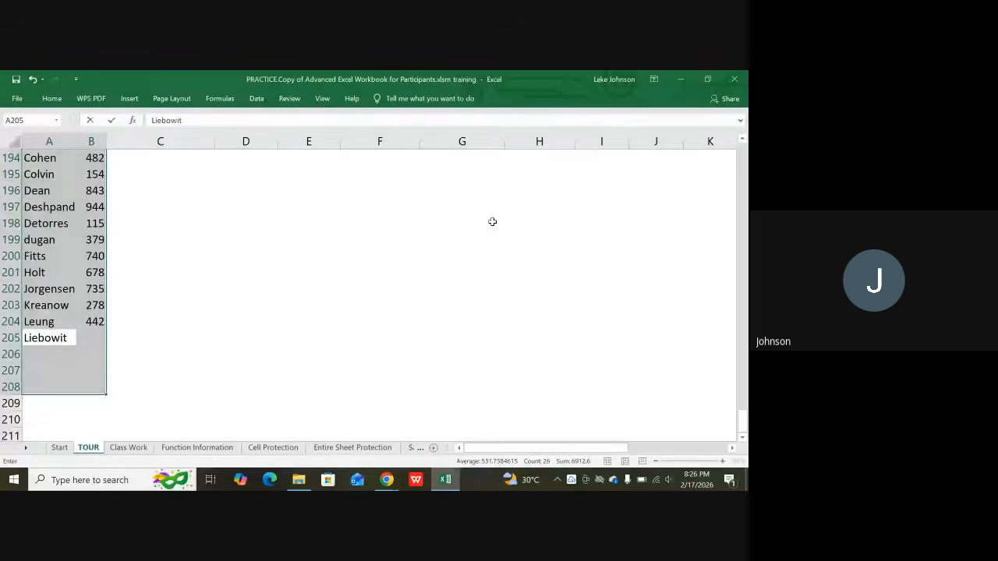
text(z)
key(Tab)
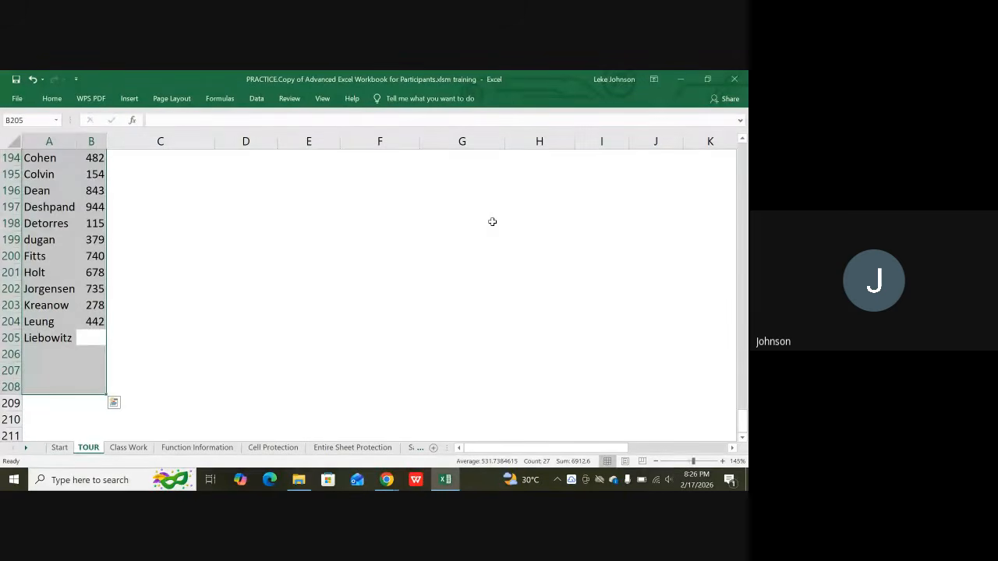
text(232)
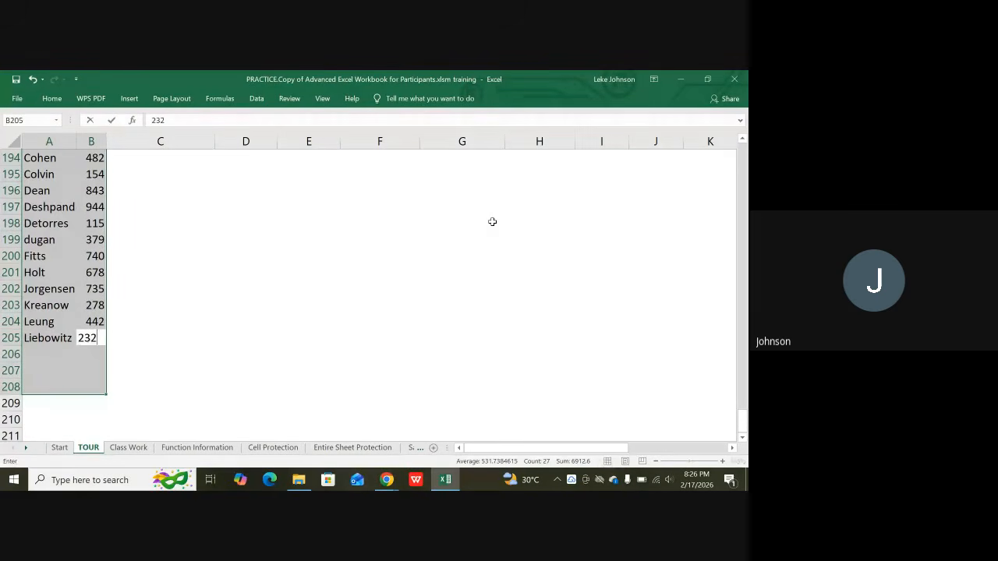
text(.40)
key(Return)
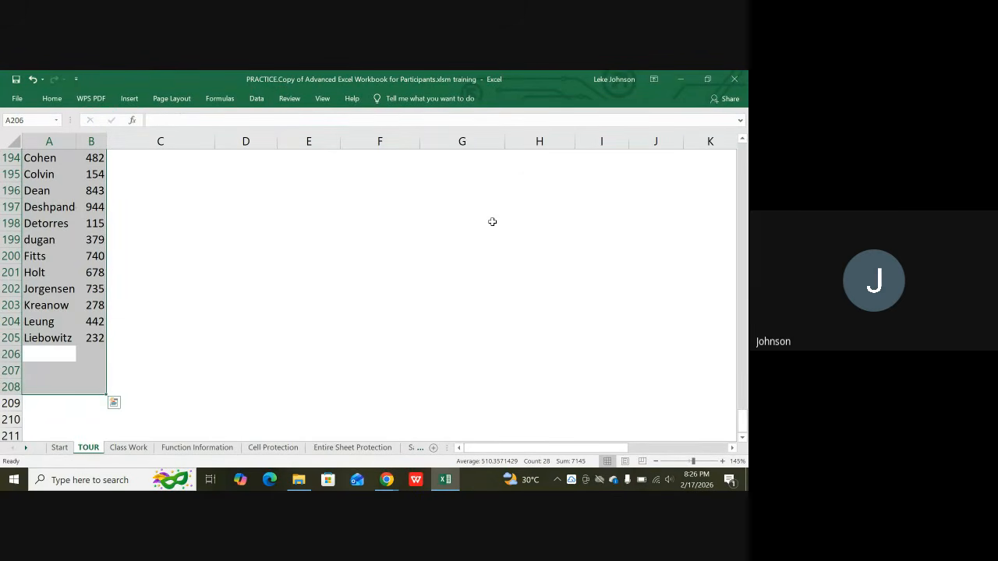
Add the fifteenth salesperson in row 206, with the surname in A206 and sales of 839.61 in B206, and select cell C192.
text(Low)
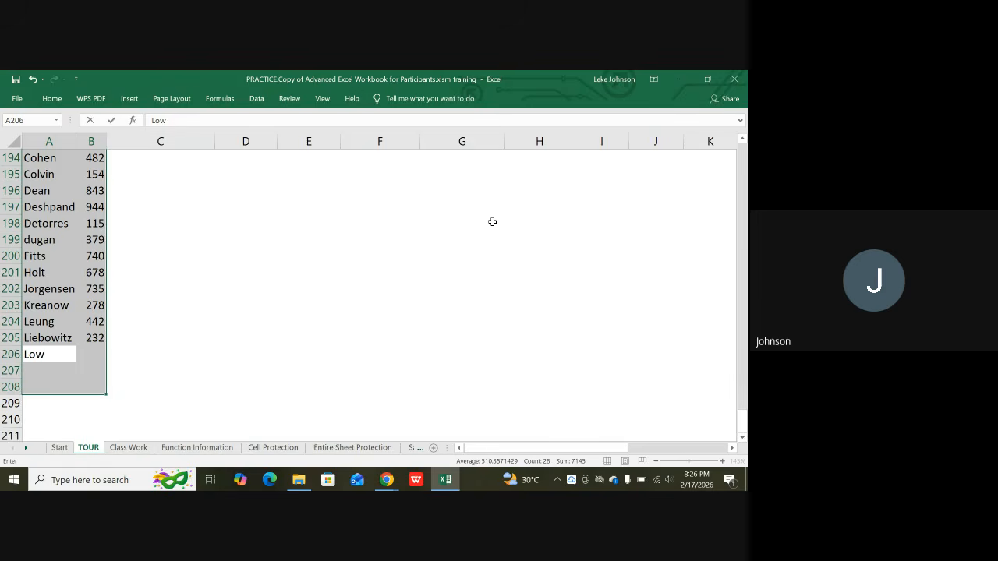
text(enfeld)
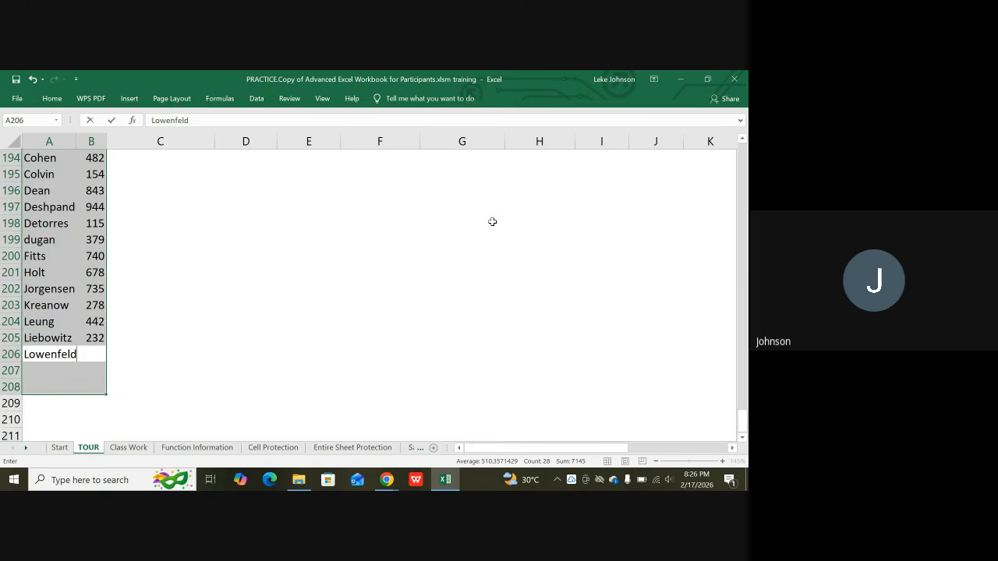
key(Tab)
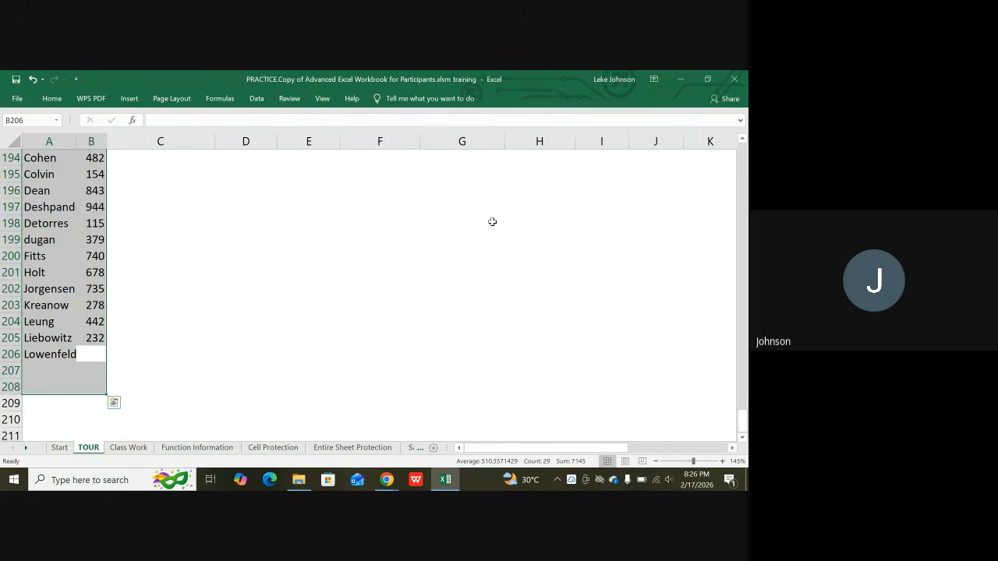
text(83)
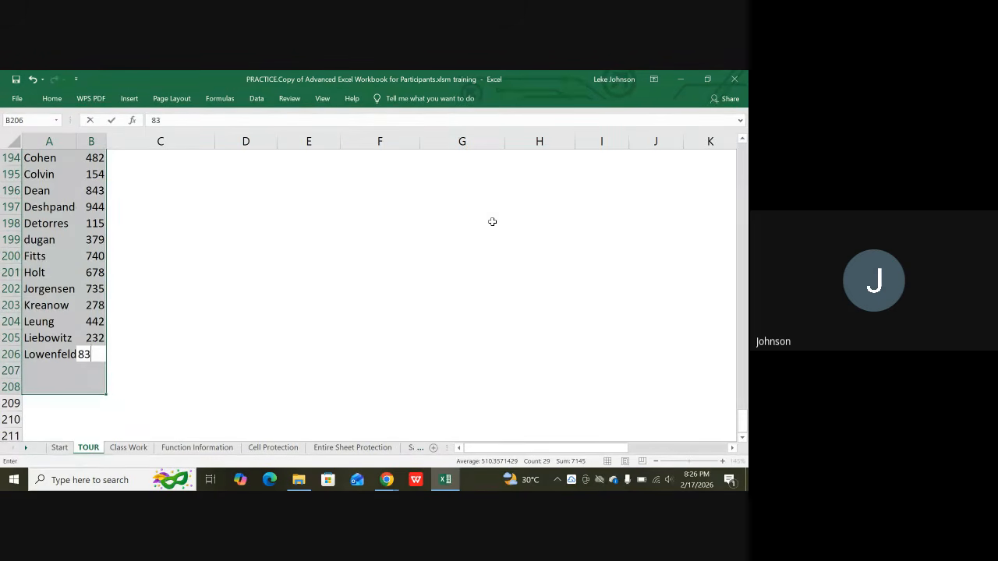
text(9.61)
scroll(180, 257, up, 3)
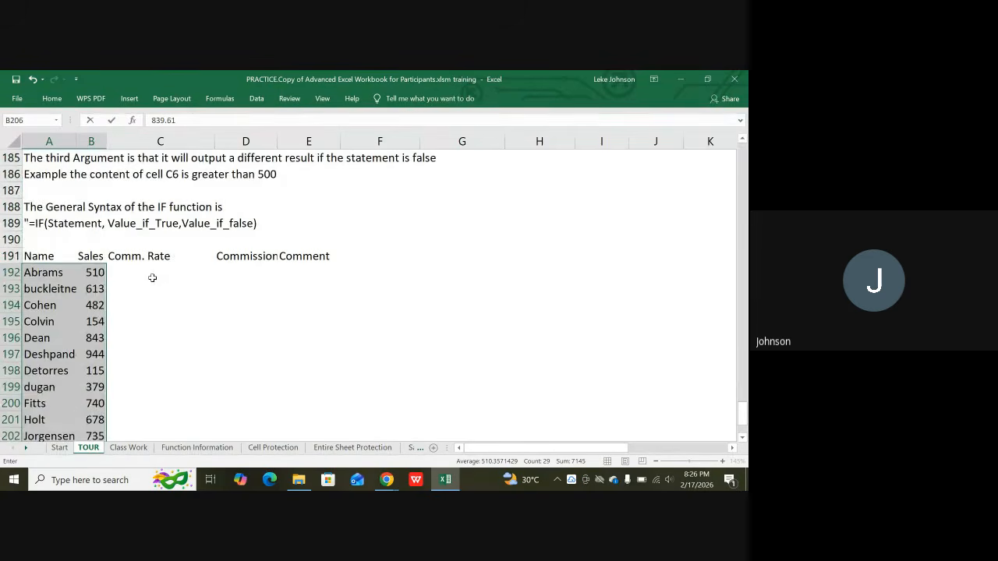
click(152, 277)
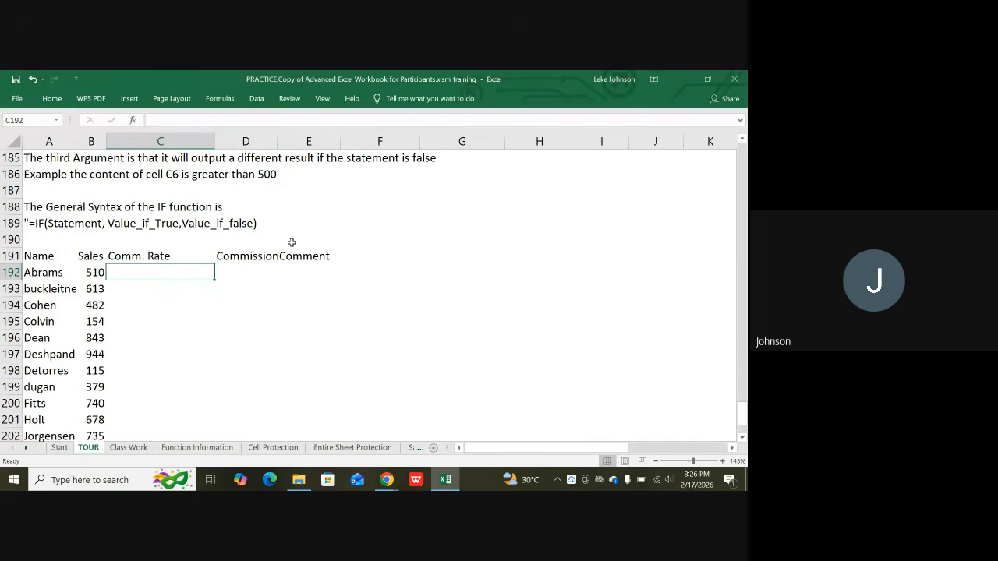
Try to autofit the Commission column's width to its contents, and undo the width change.
double_click(277, 139)
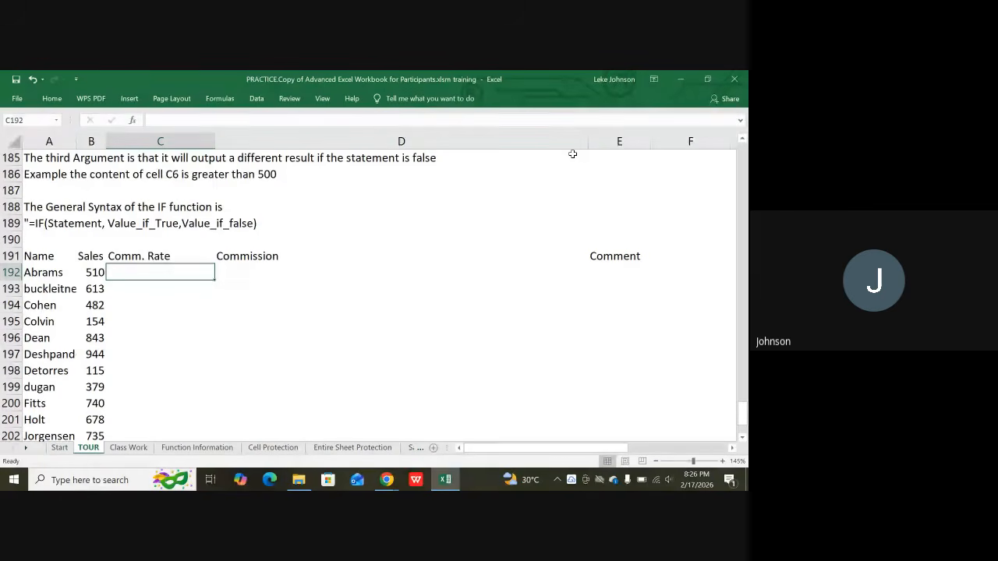
key(ctrl+z)
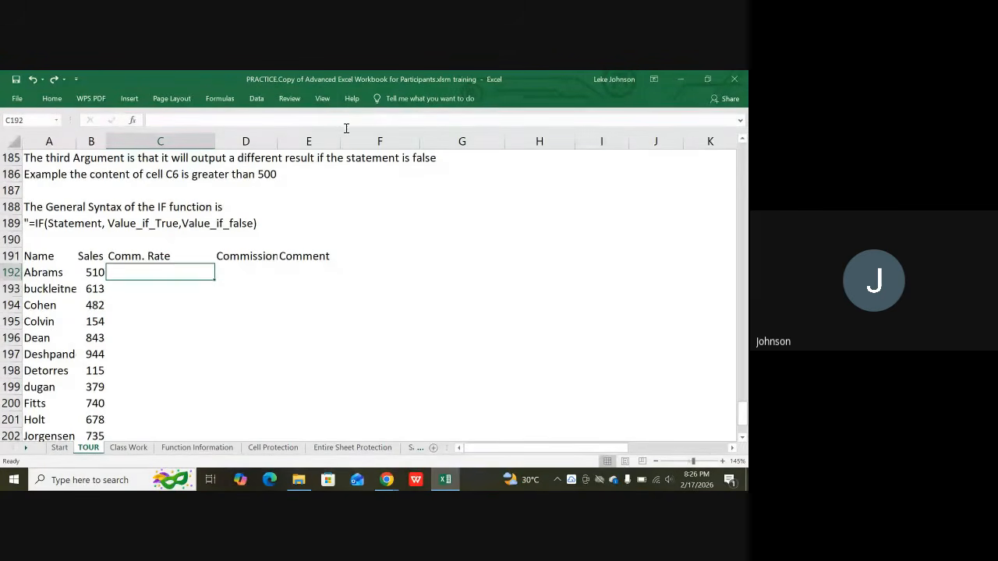
Widen the Commission column to fit its heading and enter the formula =B192*C192 in D192.
mouse_move(340, 137)
mouse_down()
mouse_move(350, 133)
mouse_move(340, 137)
mouse_up()
drag(278, 139, 305, 141)
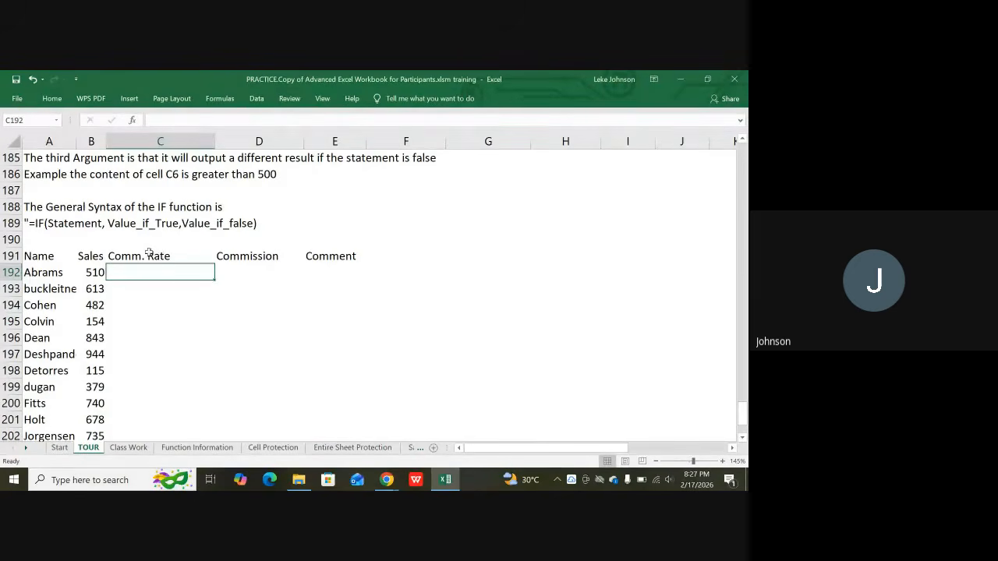
click(233, 266)
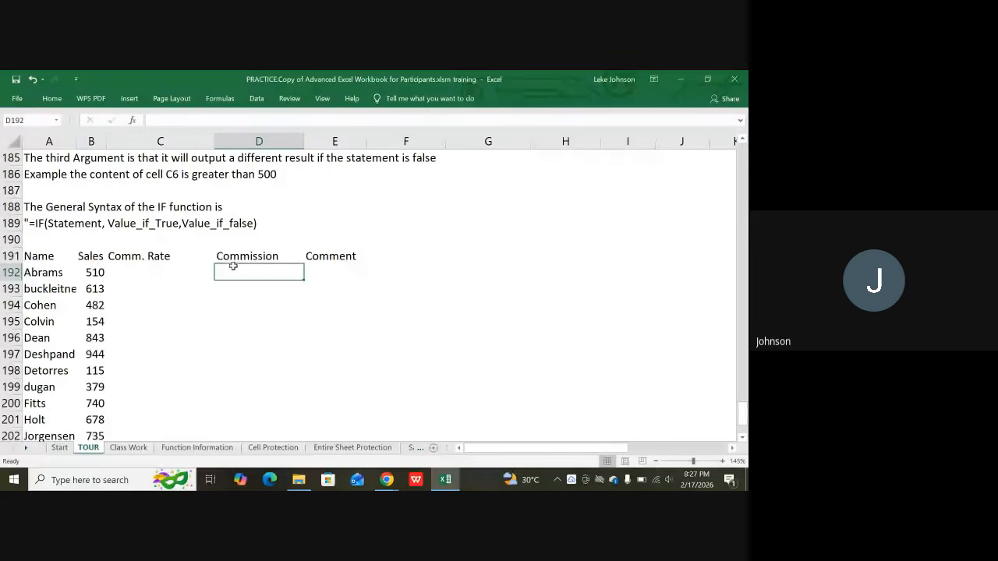
text(=)
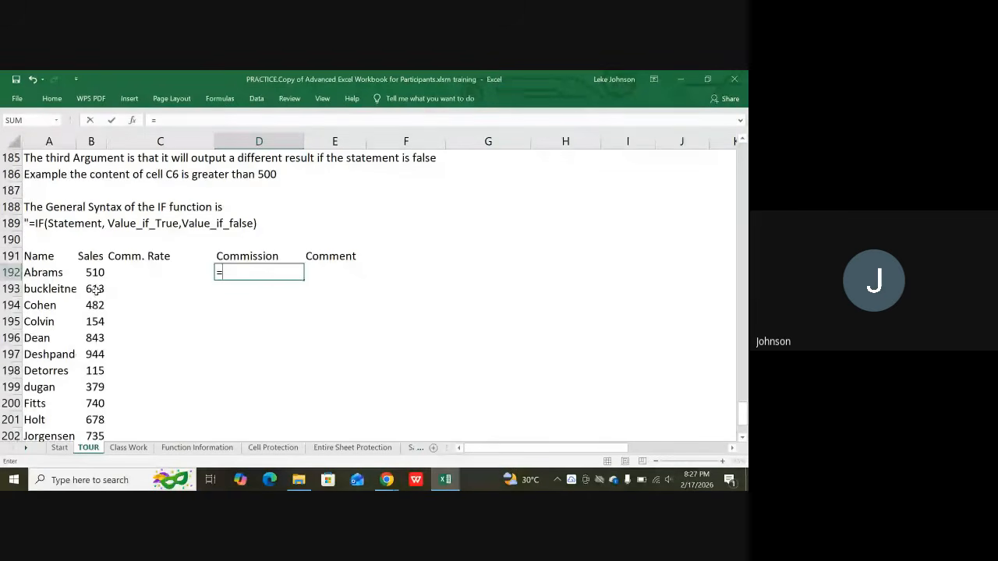
click(99, 276)
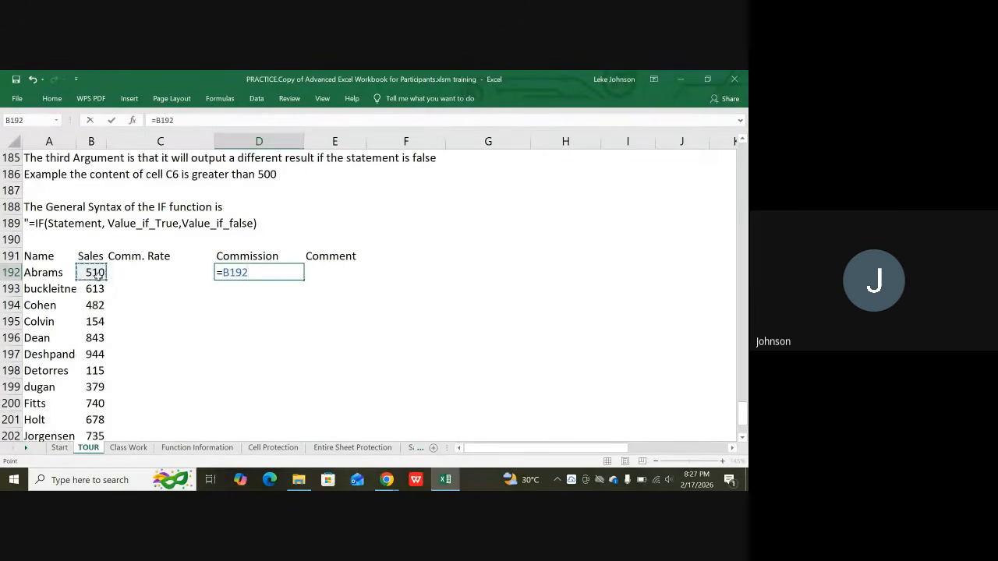
text(*)
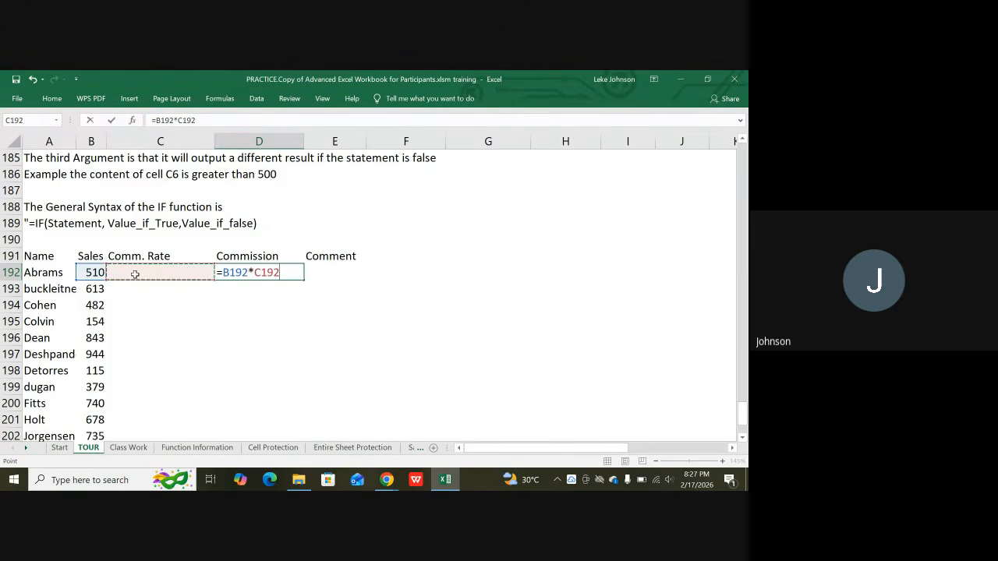
click(135, 274)
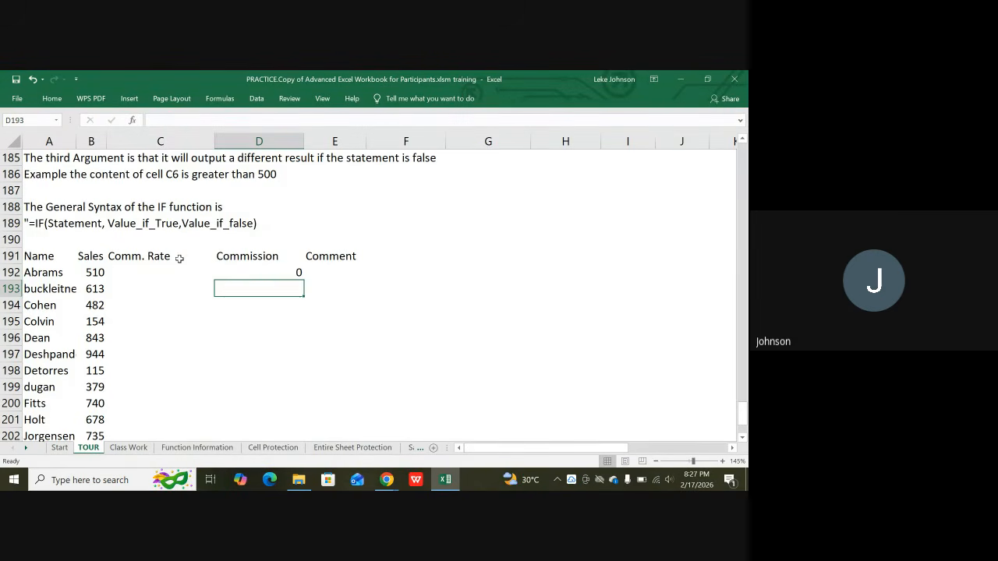
Fill the commission formula from D192 down to D206 and check the copied formula in D193.
click(237, 277)
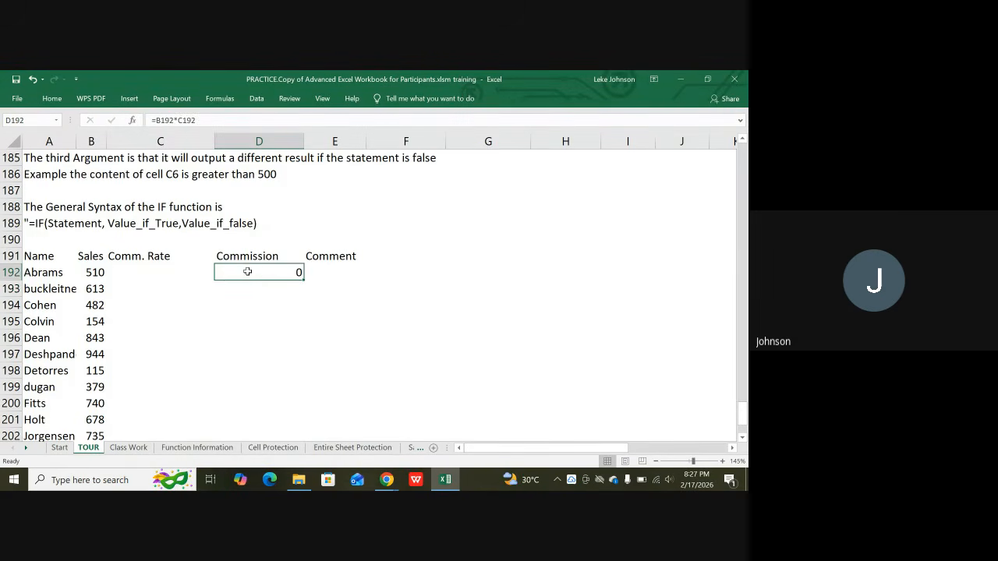
double_click(304, 279)
scroll(290, 302, down, 4)
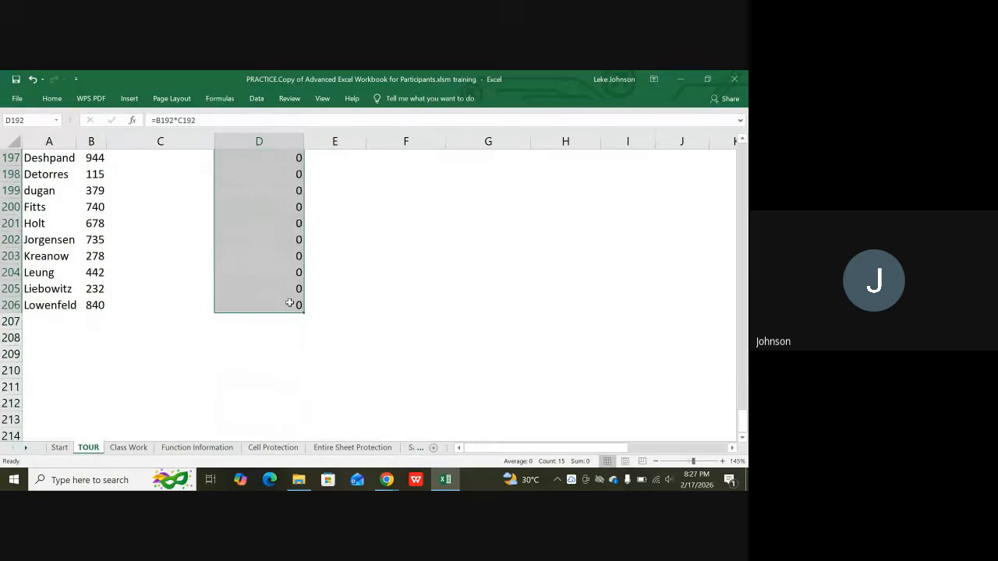
scroll(258, 304, up, 5)
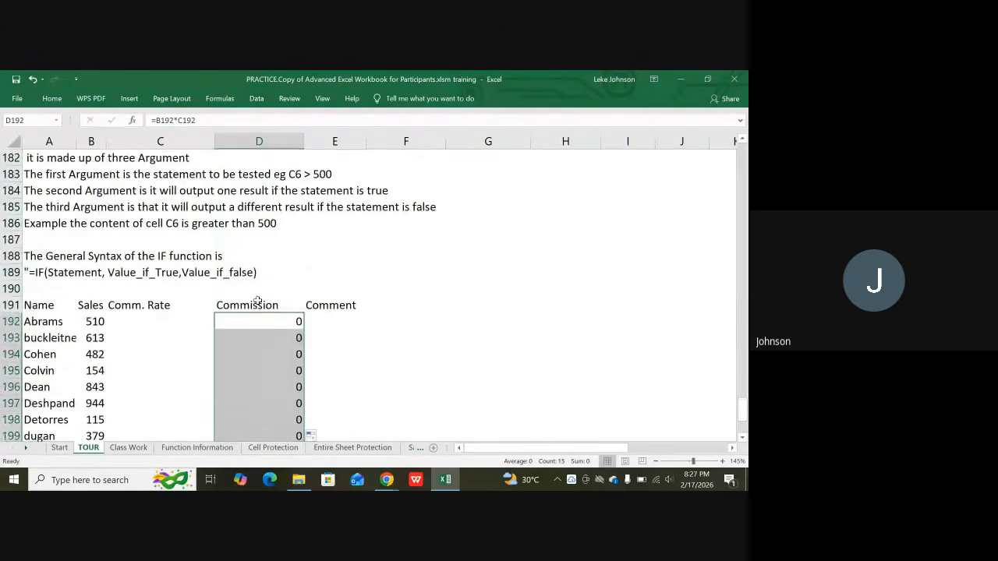
click(262, 332)
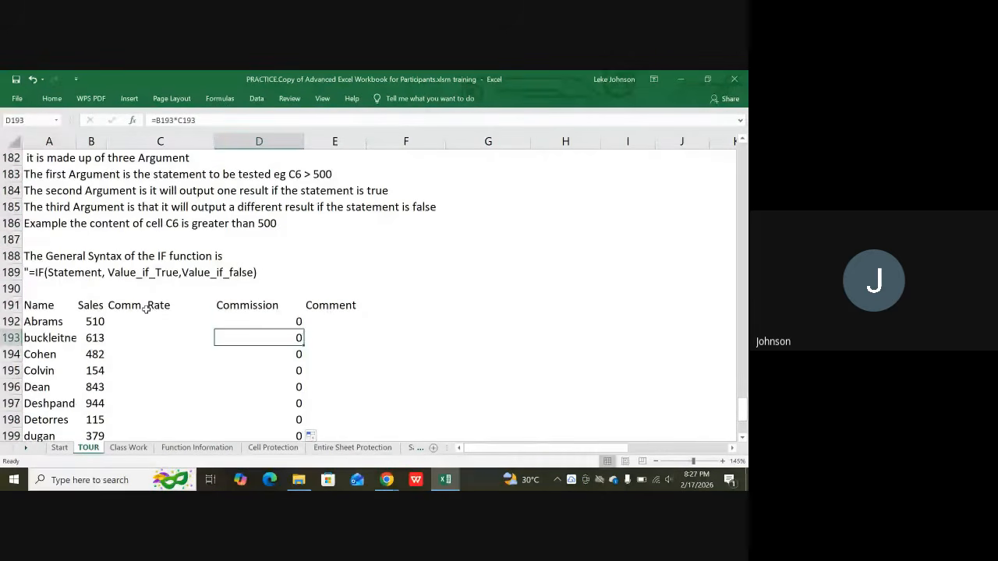
Correct the spelling of the yellow section title in D177 to CONDITIONAL STATEMENT and save the workbook.
click(145, 307)
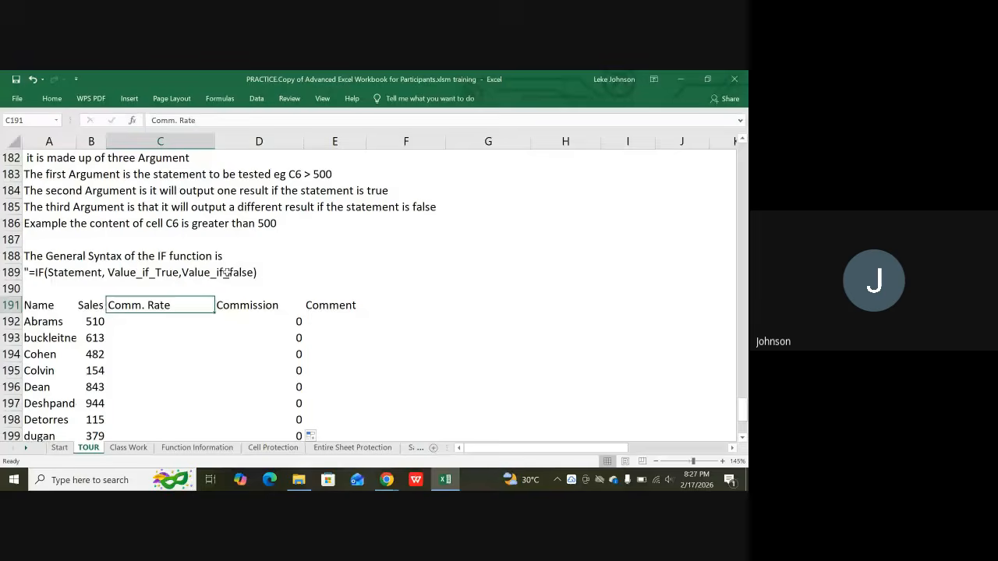
scroll(188, 248, up, 1)
scroll(187, 248, up, 1)
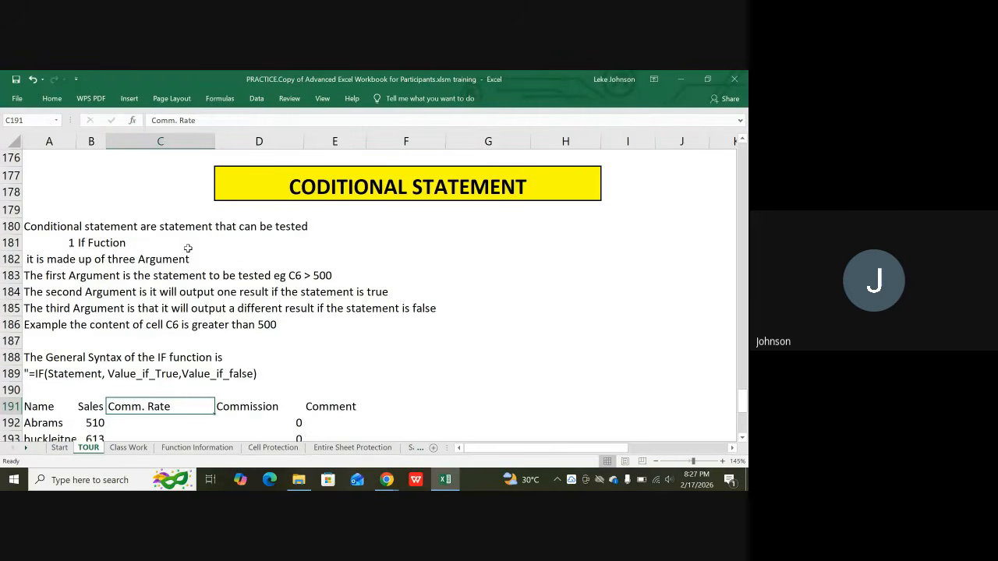
click(315, 182)
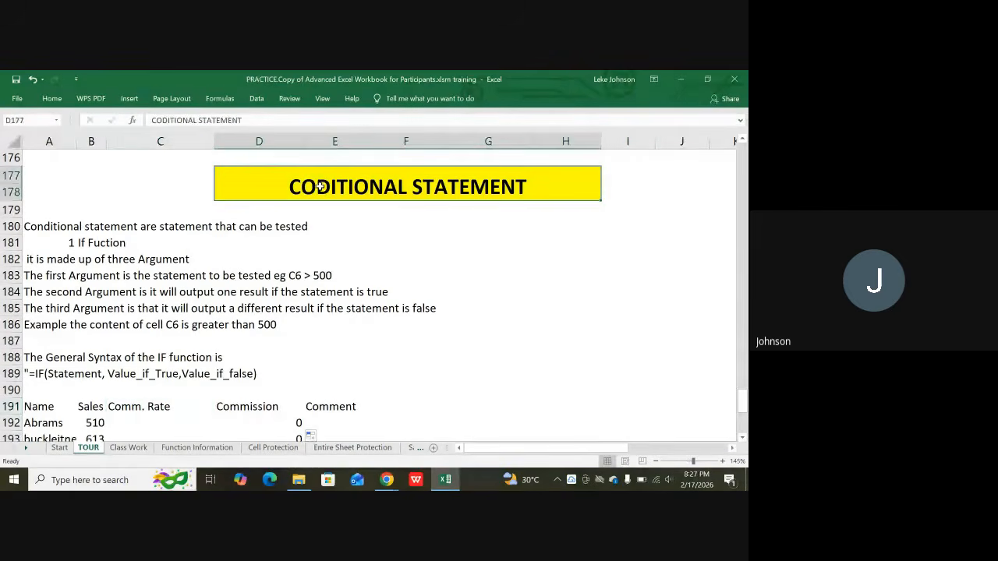
click(163, 120)
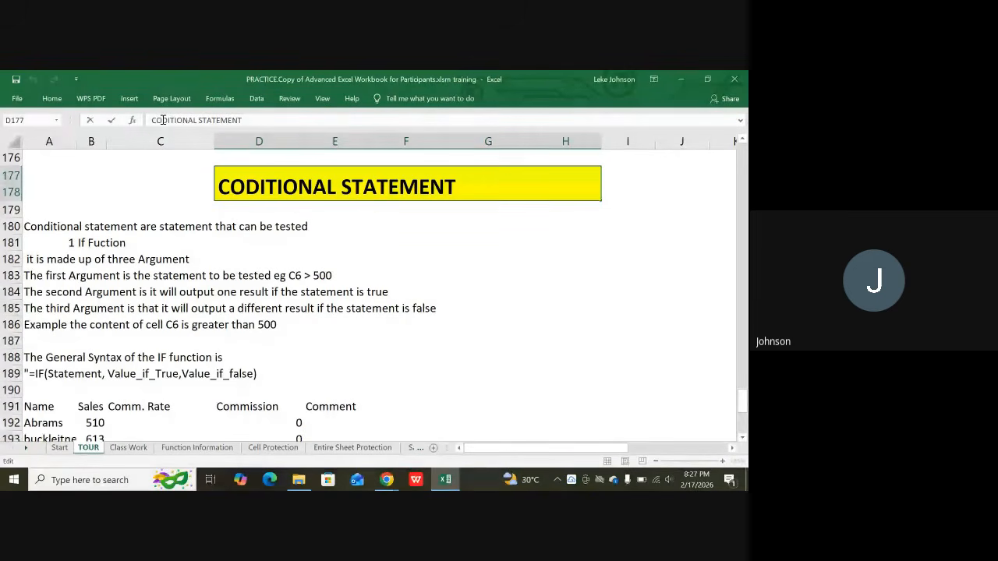
text(N)
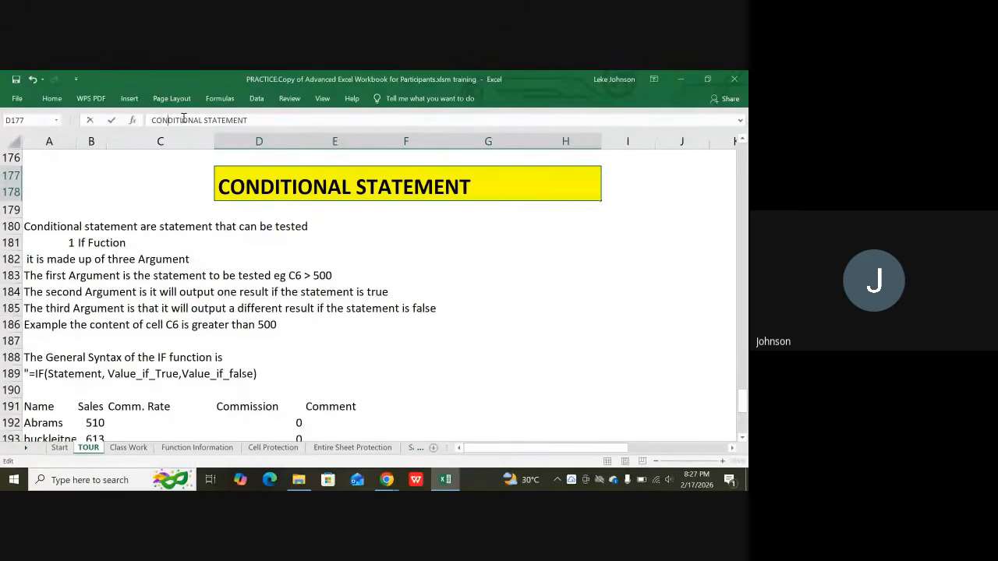
scroll(159, 256, down, 3)
scroll(168, 248, down, 4)
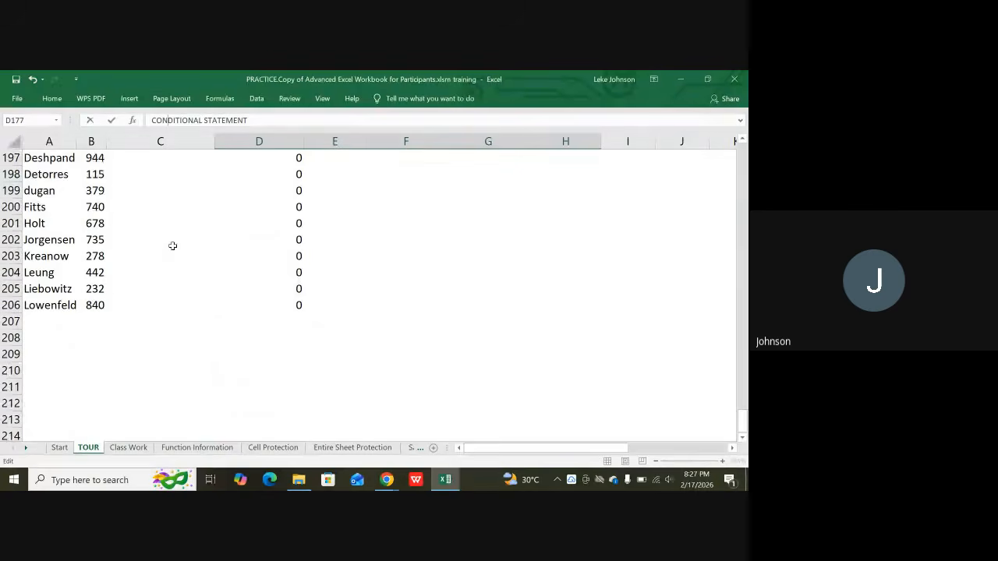
key(ctrl+s)
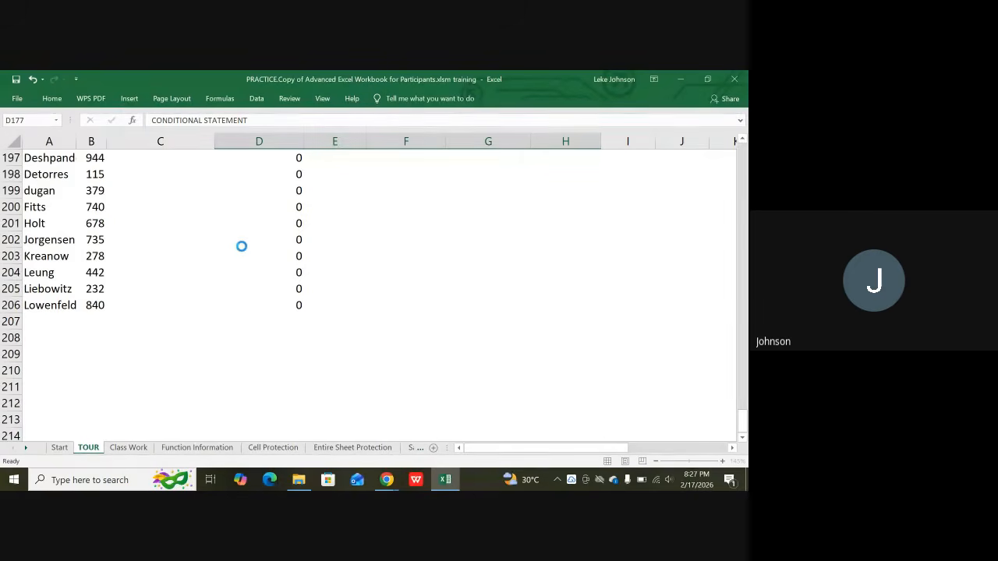
scroll(242, 245, up, 3)
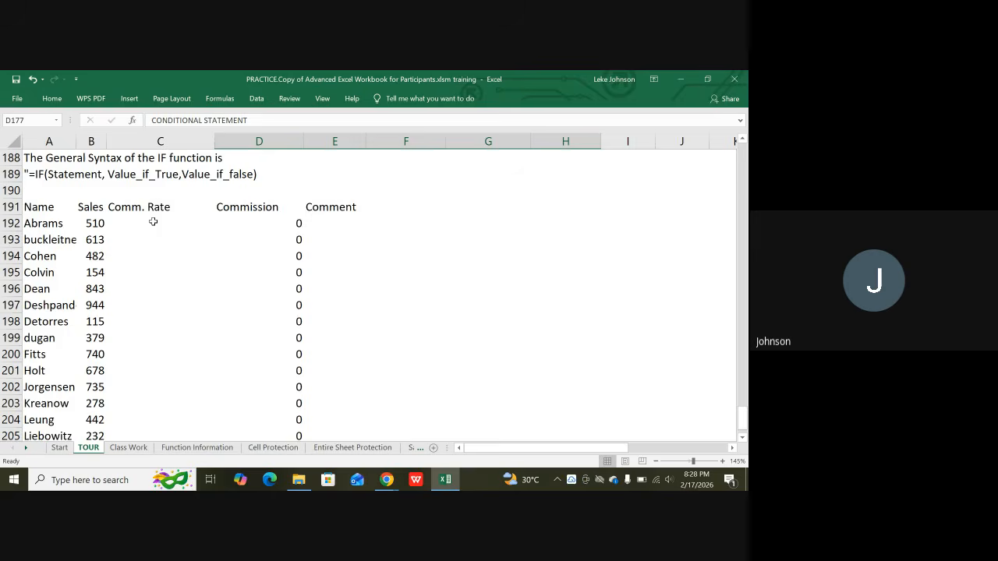
scroll(374, 201, up, 1)
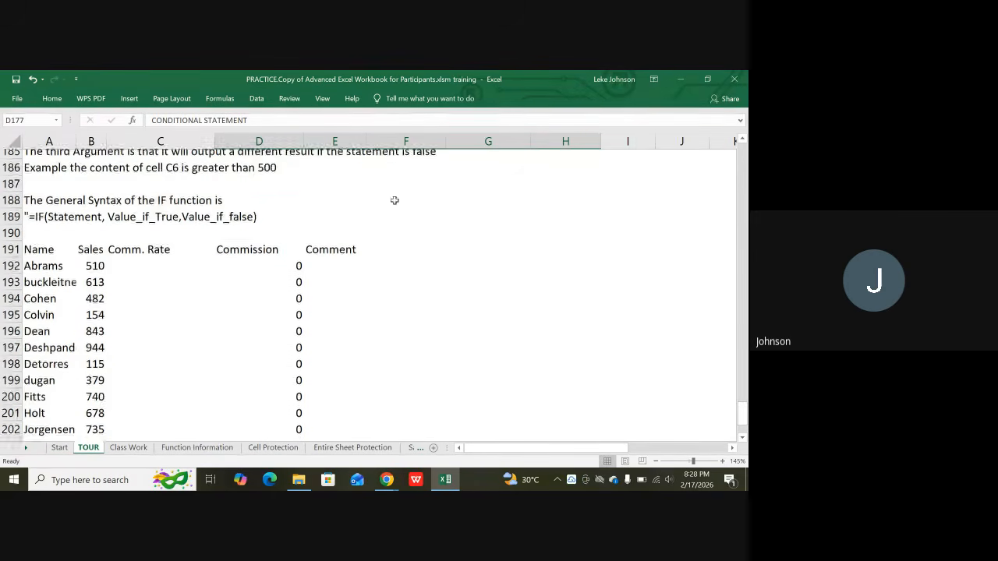
click(479, 194)
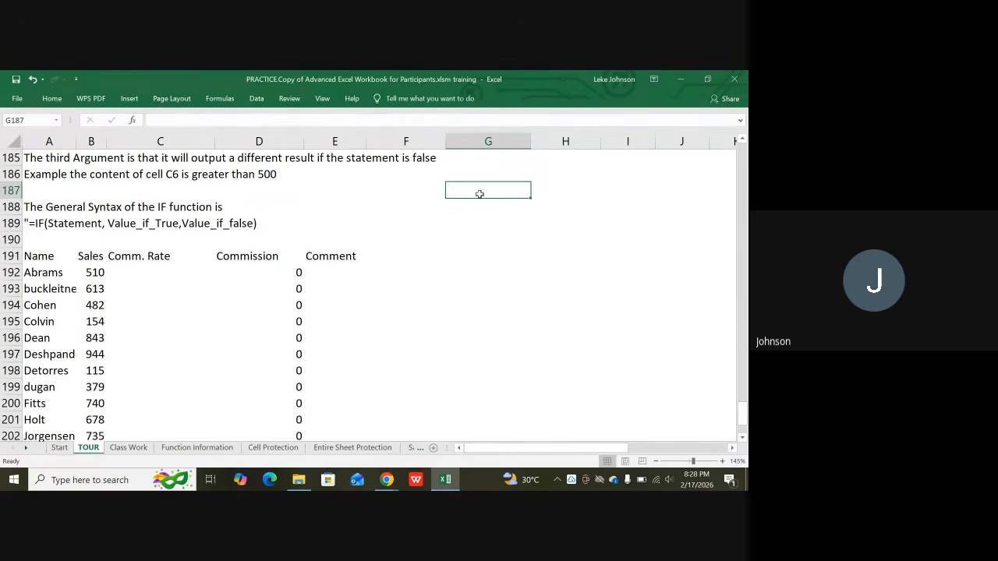
text(Am)
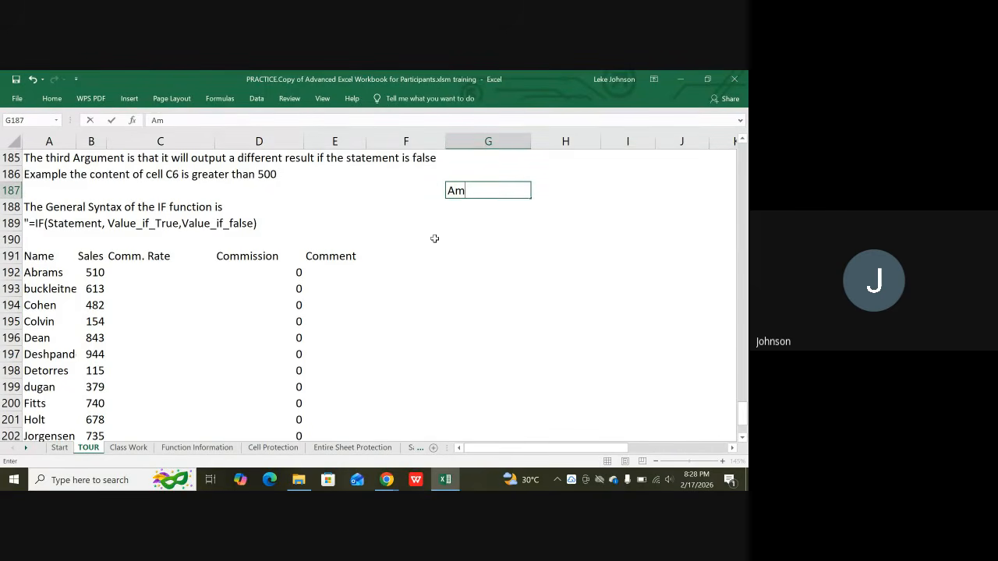
key(BackSpace)
click(447, 287)
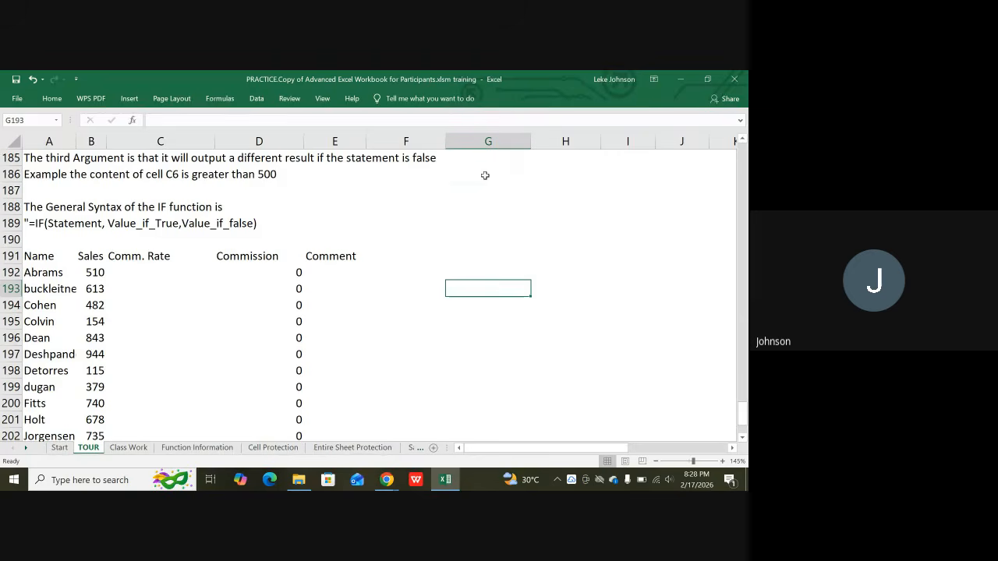
Select the range G186:H188 and enter the headings Amount in G186 and Rate in H186.
click(476, 173)
drag(527, 175, 563, 205)
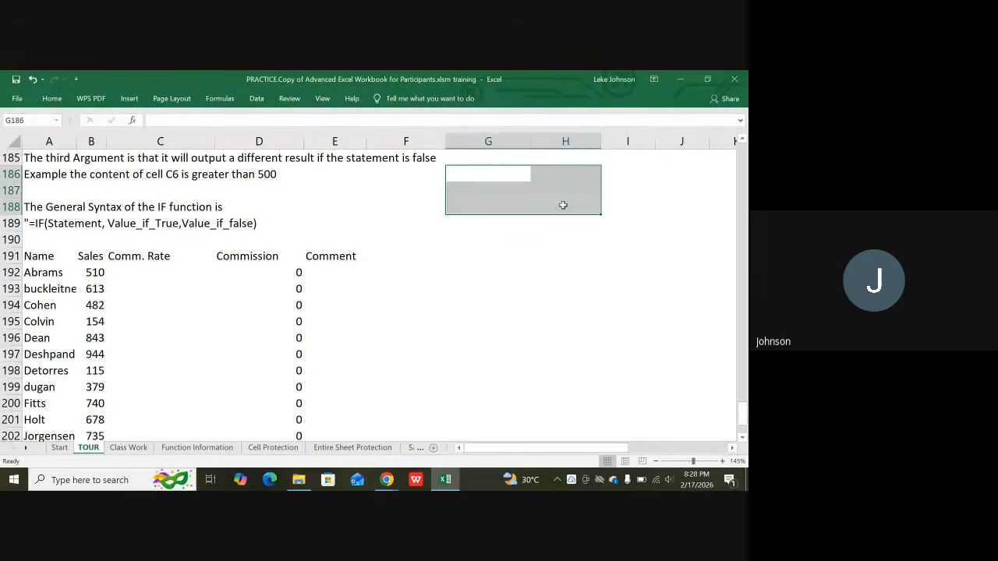
text(Amount)
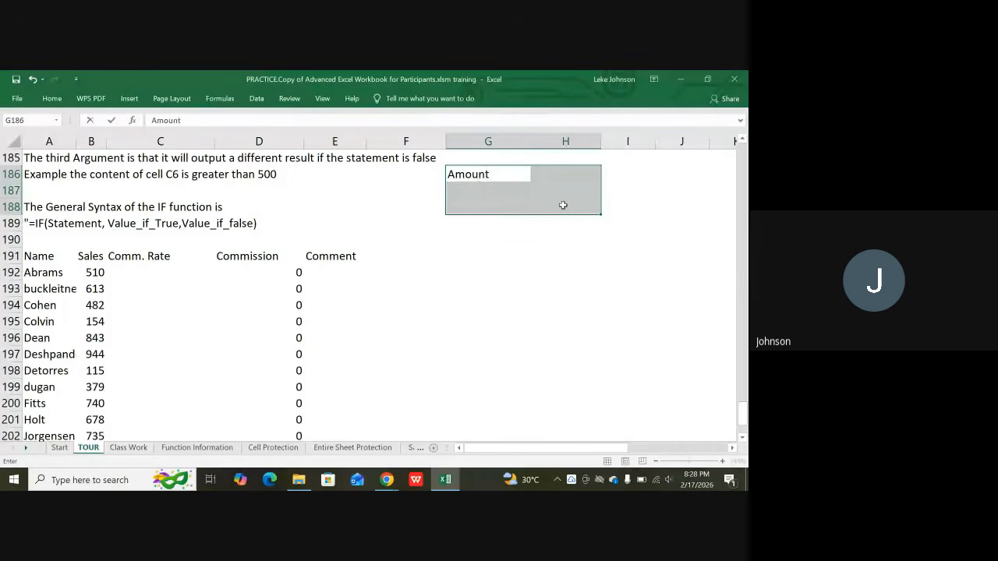
key(Tab)
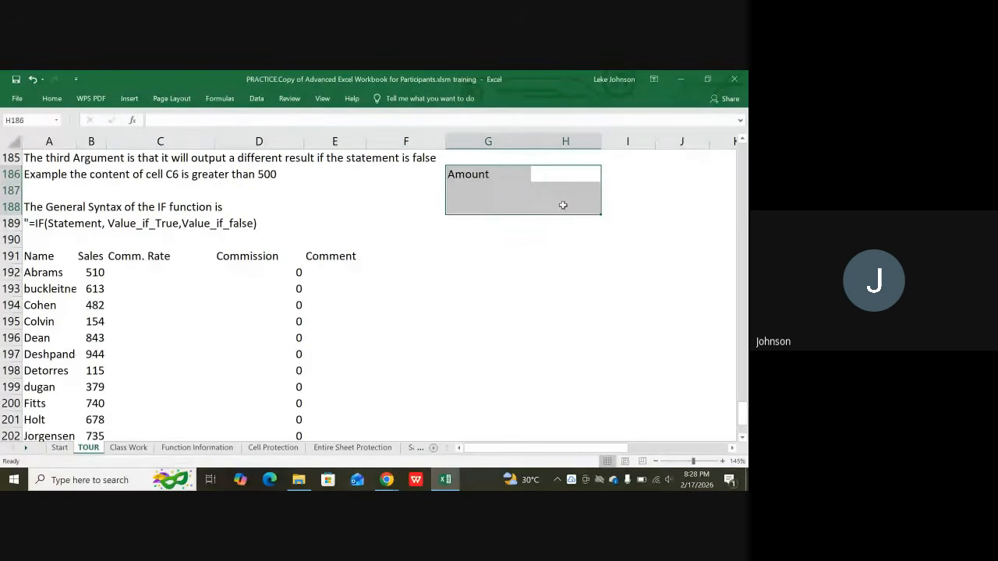
text(R)
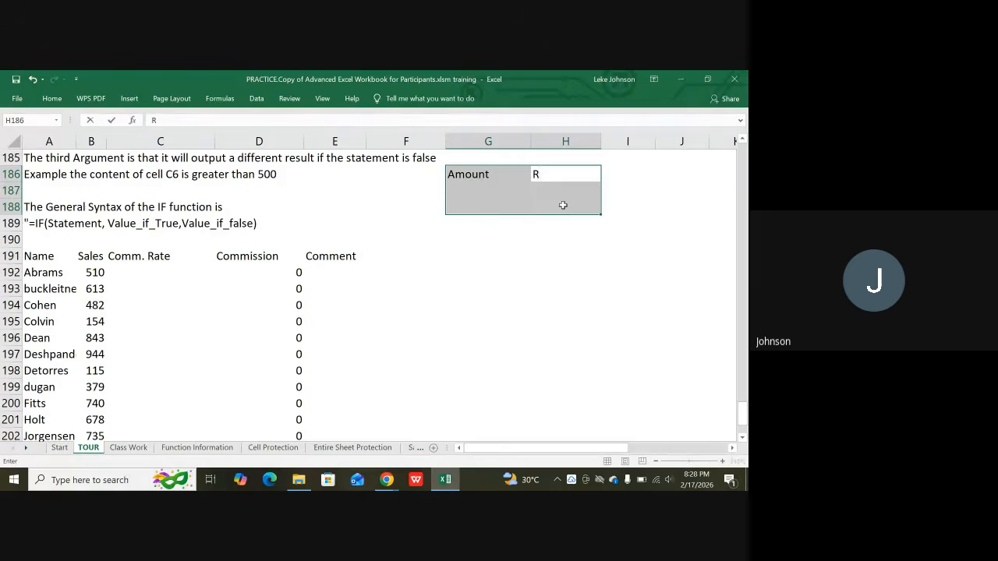
text(ate)
key(Return)
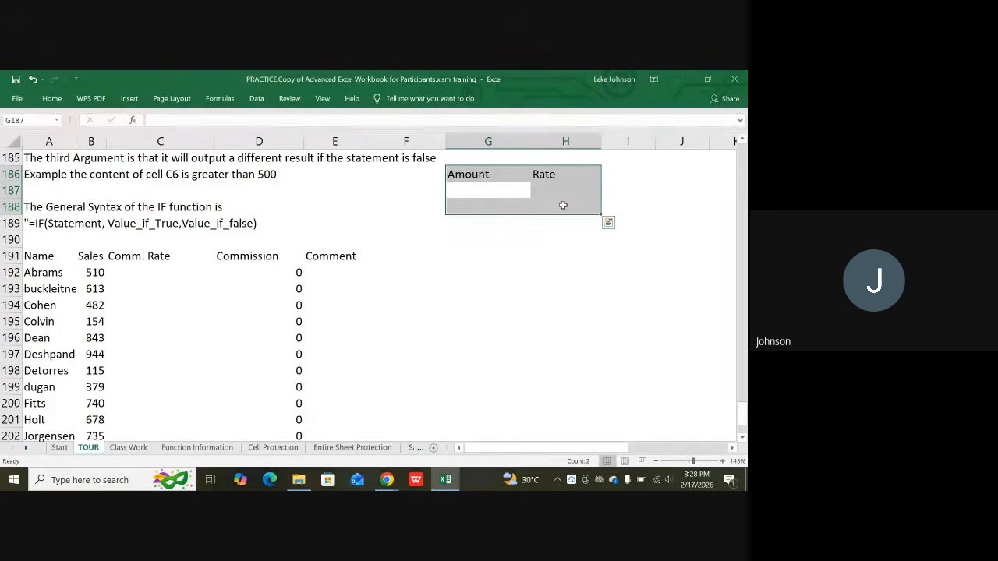
Enter Low in G187 under Amount and 5% in H187 under Rate.
text(Low)
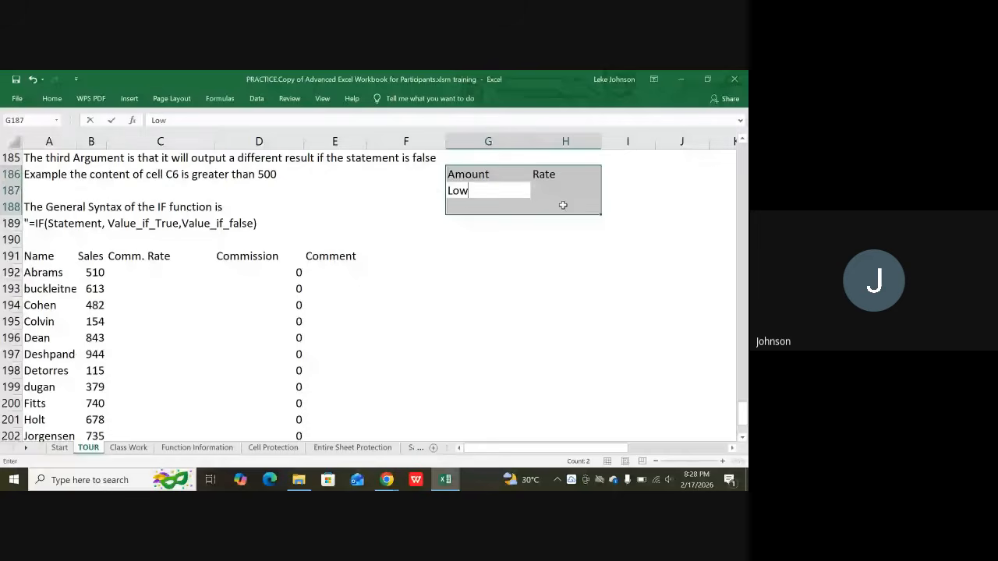
key(Tab)
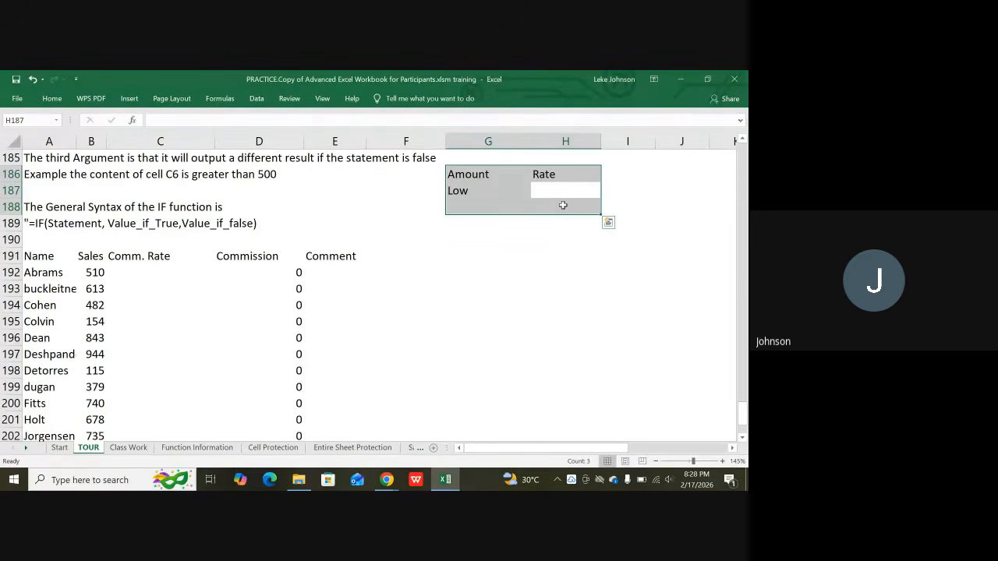
text(5^)
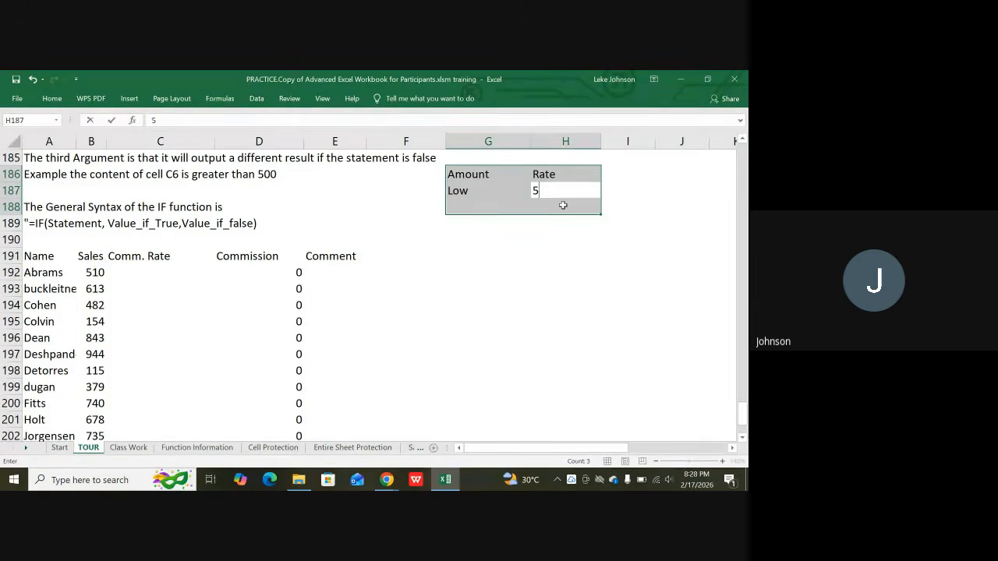
text(%)
key(Tab)
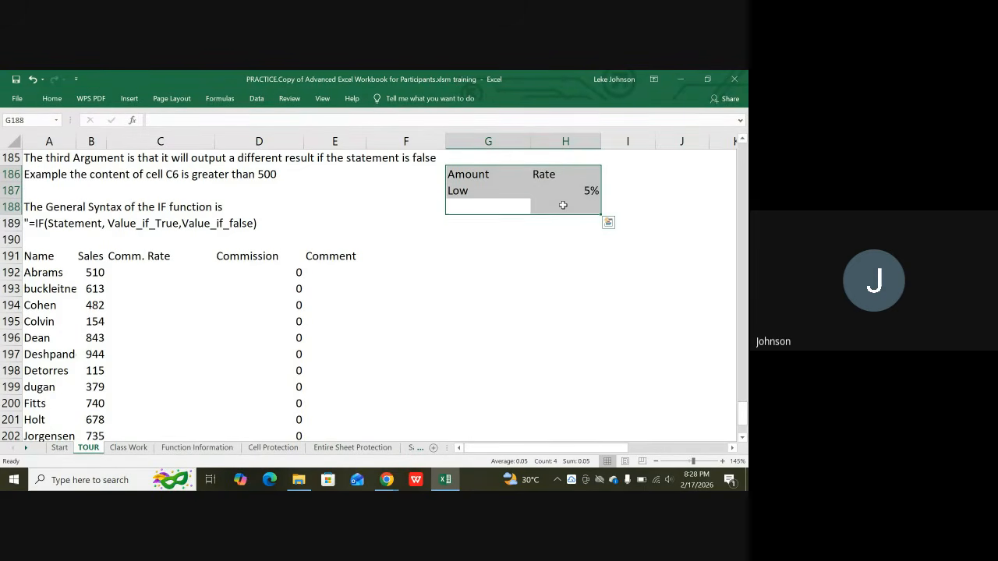
Enter High in G188 under Amount and 10% in H188 under Rate.
text(H)
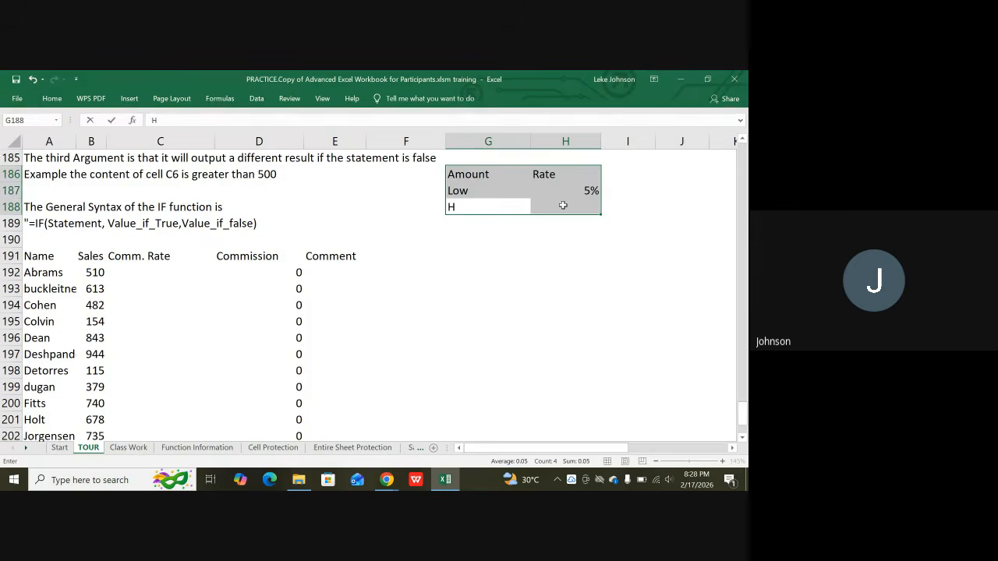
text(igh)
key(Tab)
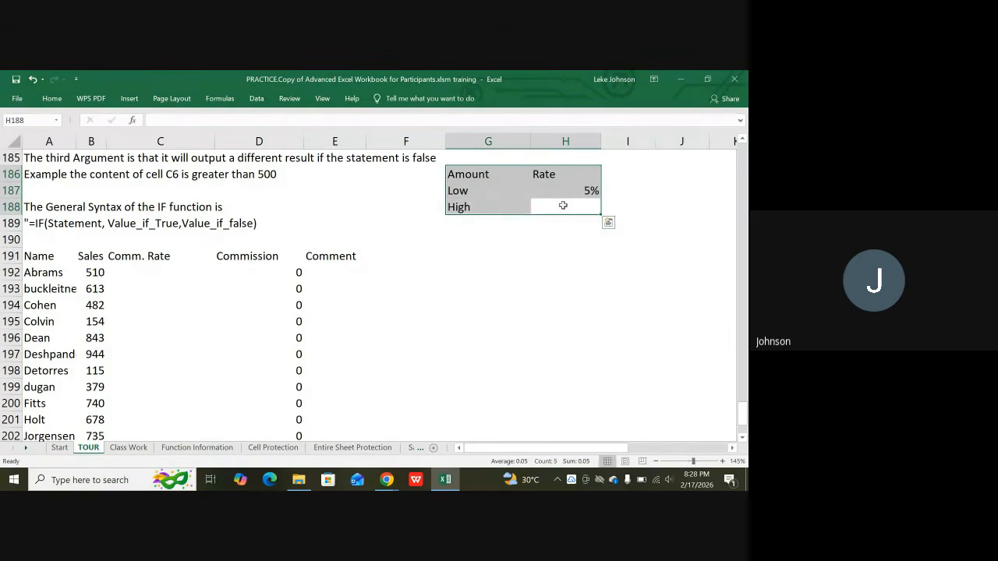
text(10)
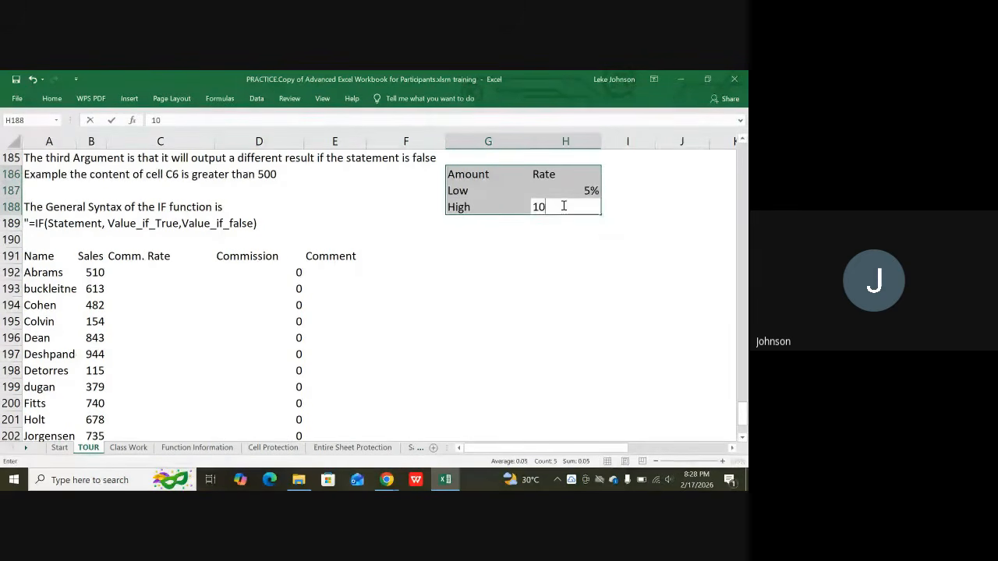
text(%)
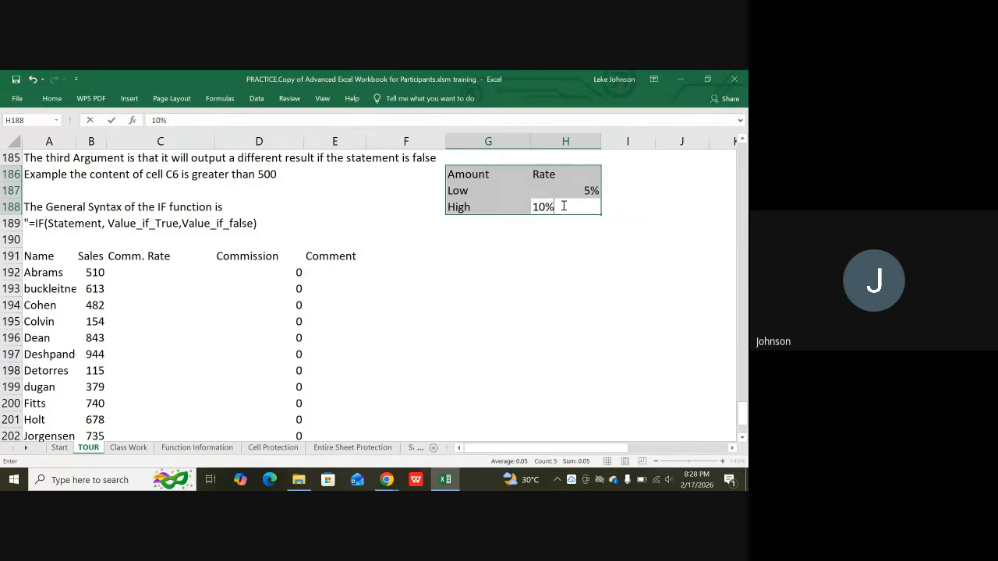
key(Return)
click(520, 274)
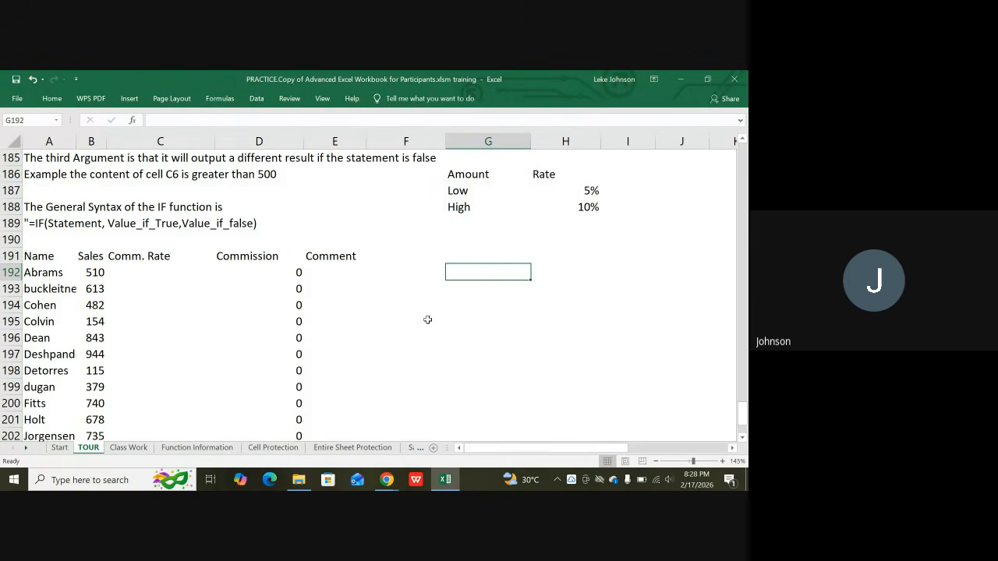
Make the sales table's header row A191:E191, from Name to Comment, bold.
scroll(112, 242, up, 2)
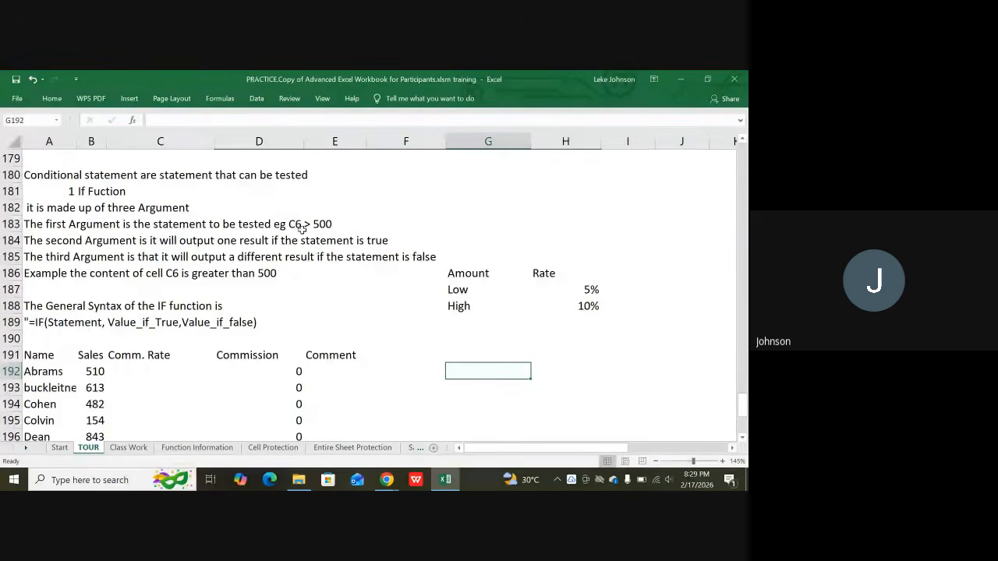
scroll(267, 250, down, 2)
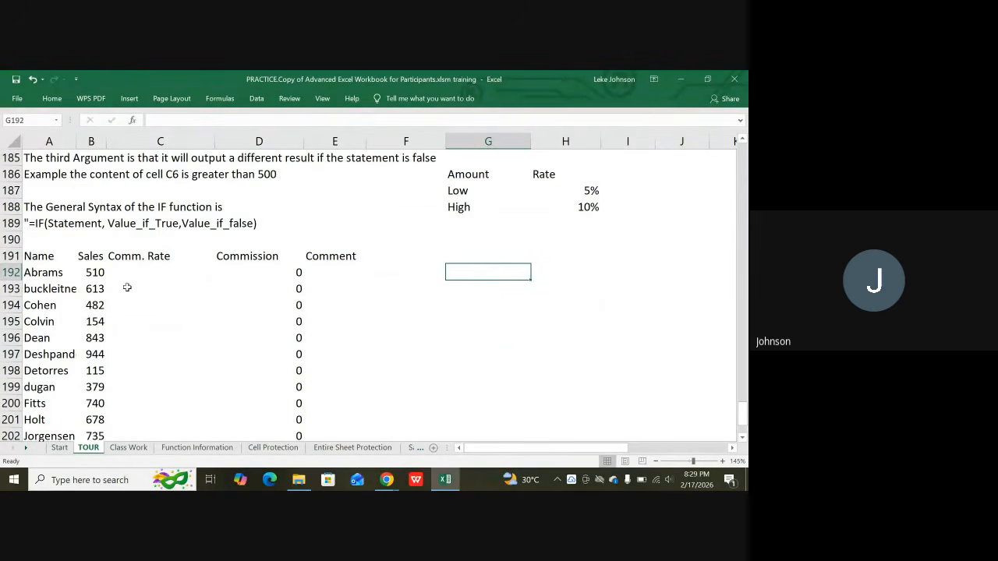
scroll(98, 281, down, 2)
scroll(86, 285, up, 2)
scroll(62, 273, down, 1)
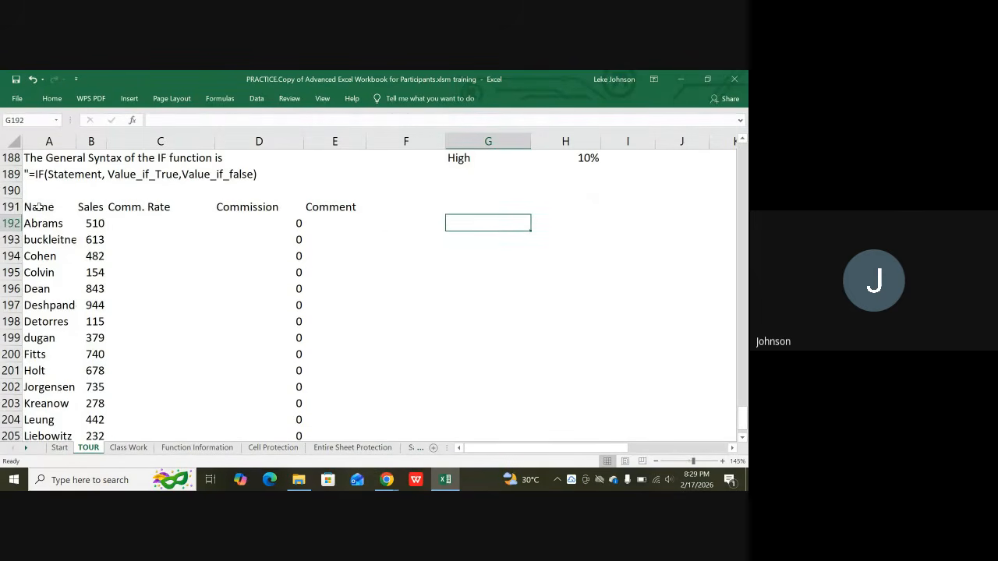
drag(40, 206, 318, 209)
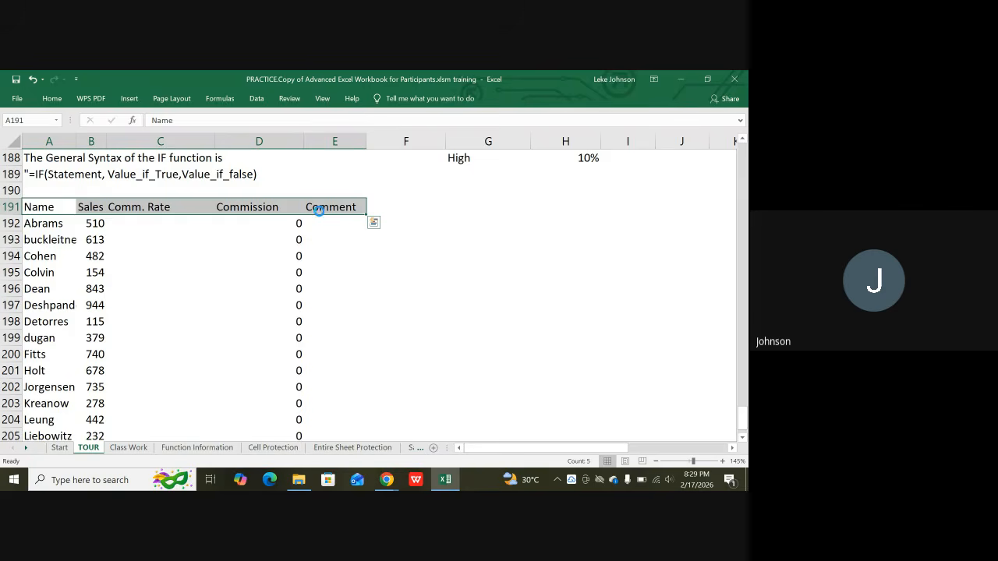
key(ctrl+b)
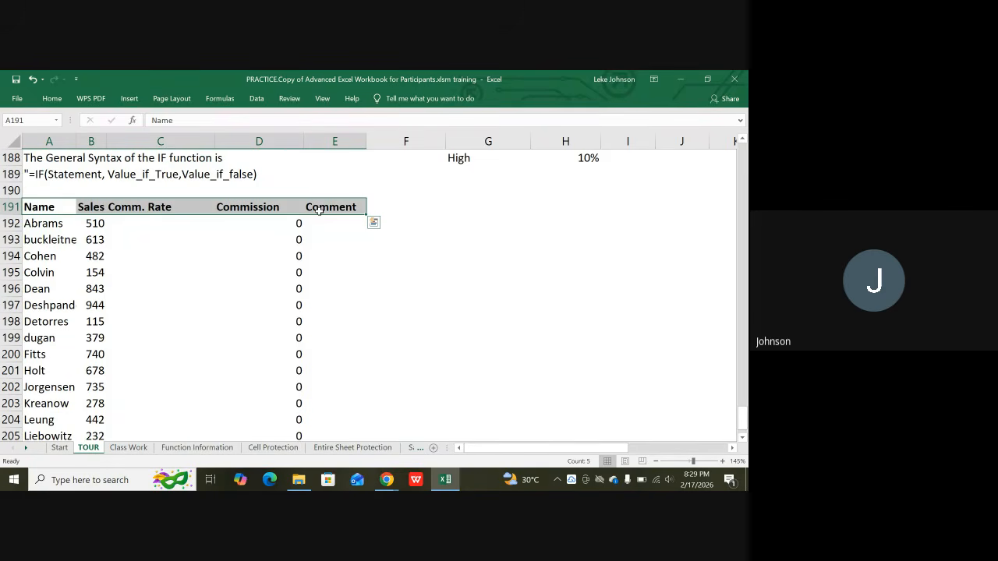
scroll(318, 209, up, 2)
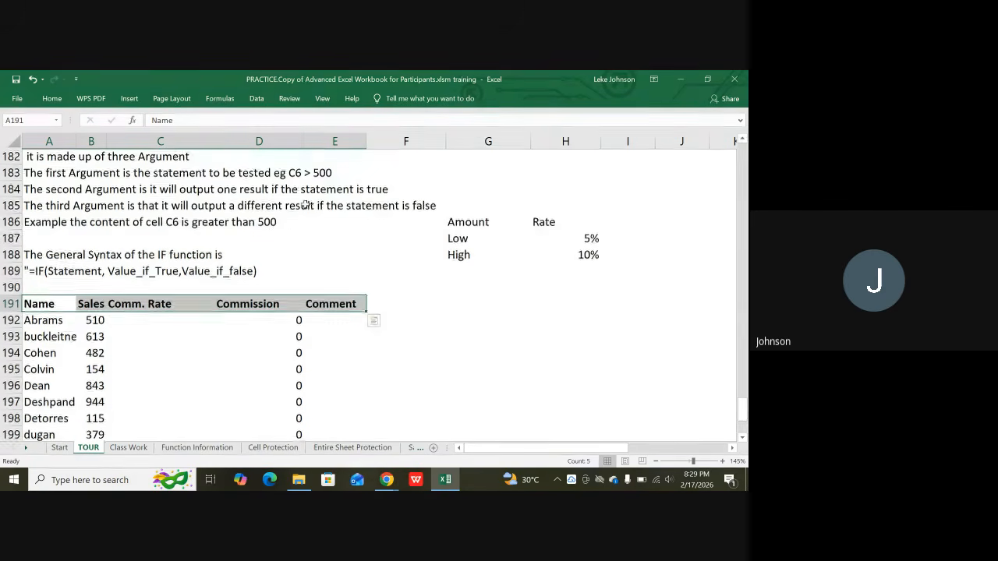
click(272, 235)
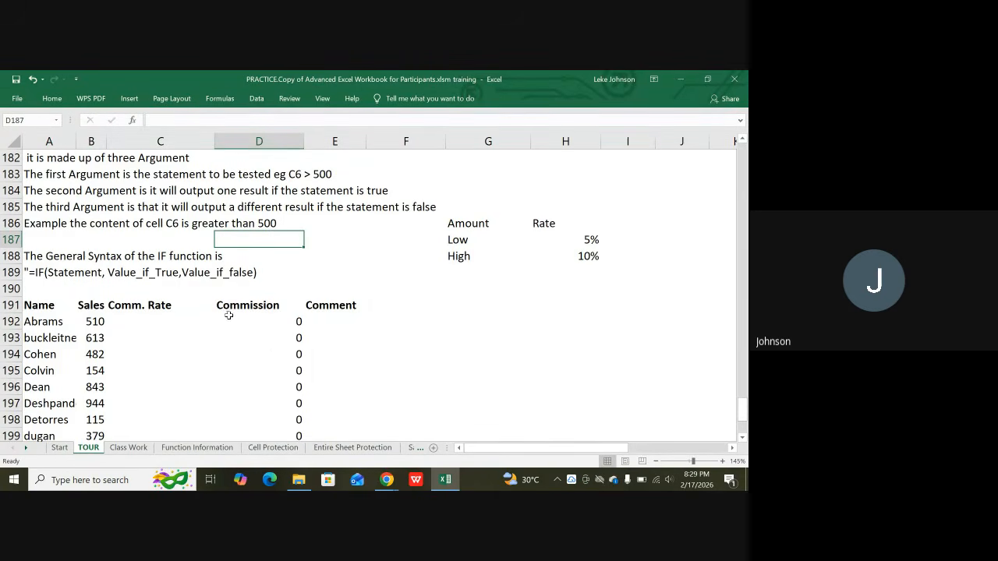
Centre the contents of the whole sales table A191:E206 horizontally.
scroll(229, 314, down, 1)
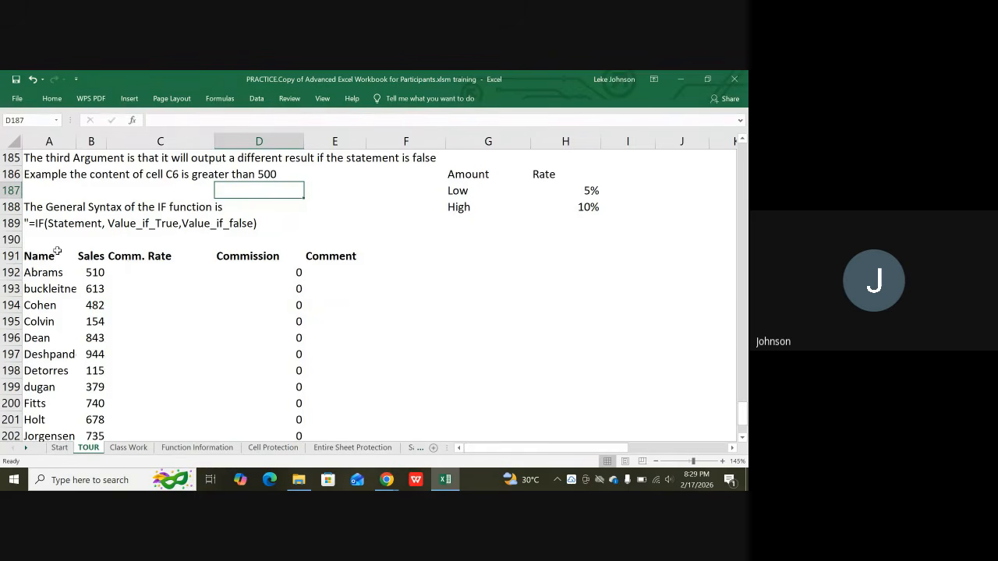
drag(39, 255, 312, 400)
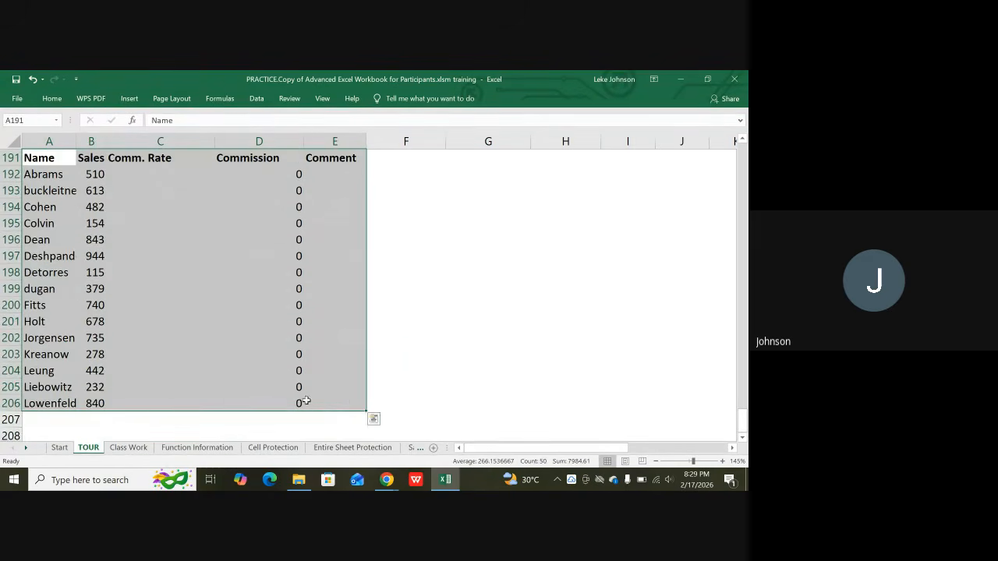
click(51, 98)
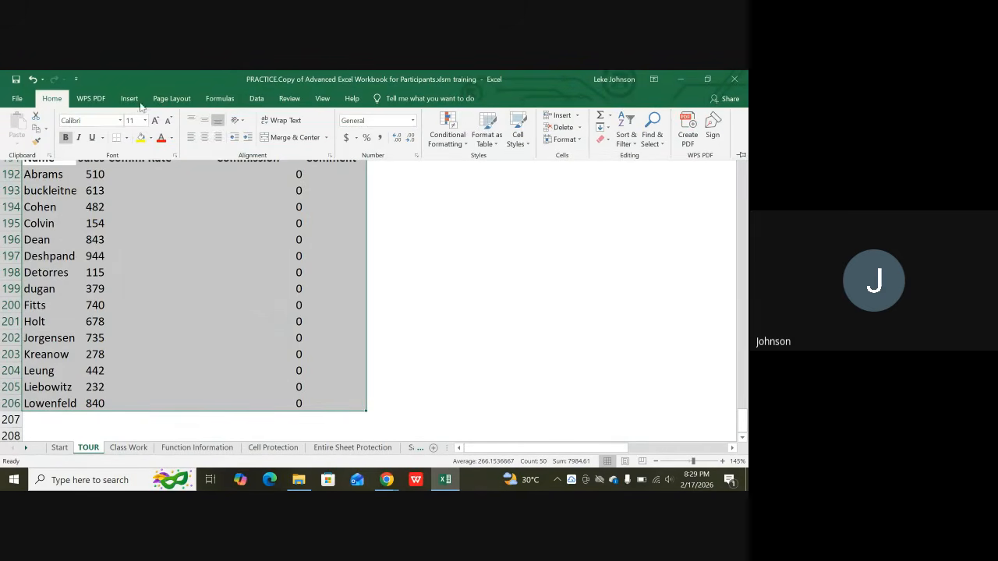
click(206, 137)
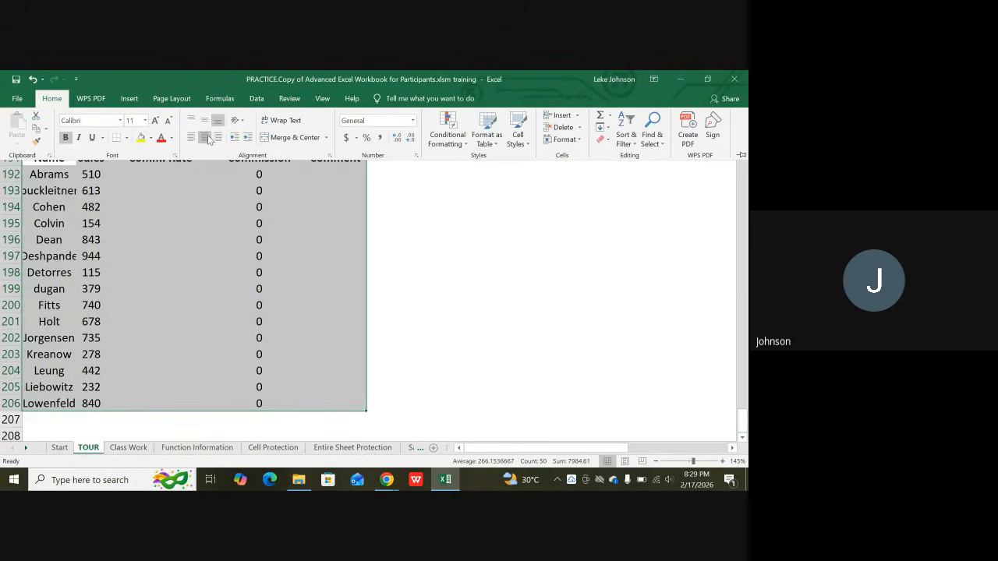
click(216, 244)
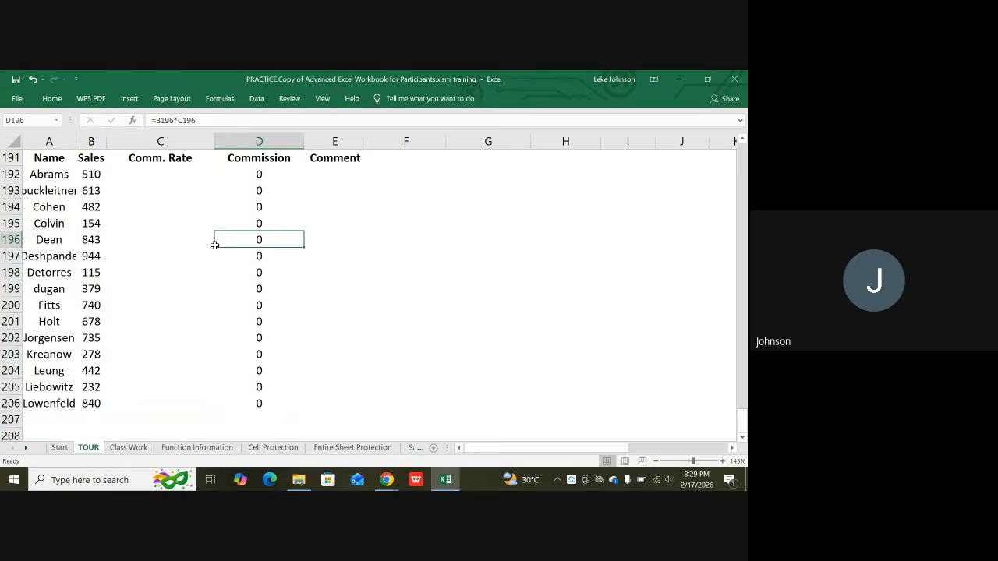
scroll(289, 265, up, 3)
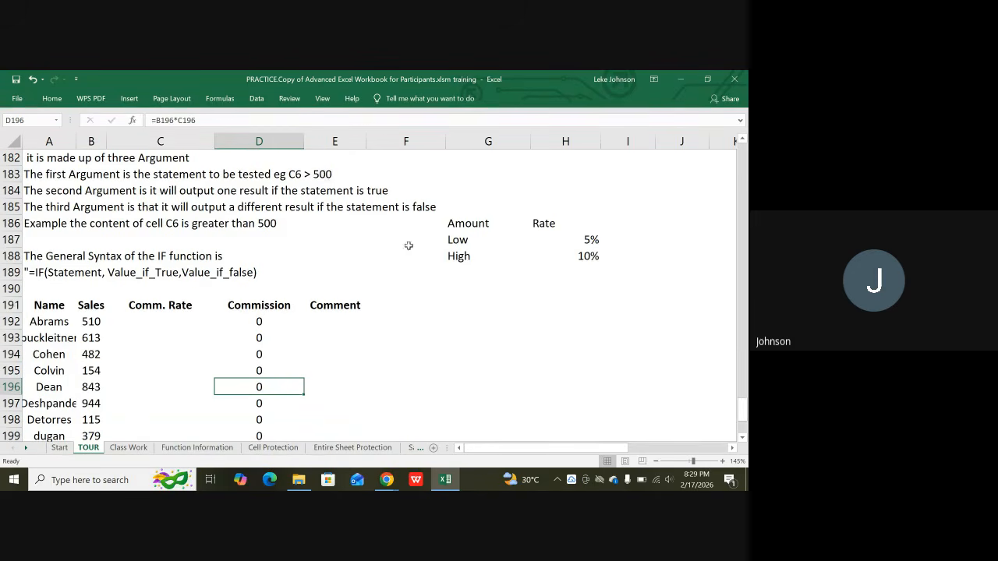
click(583, 257)
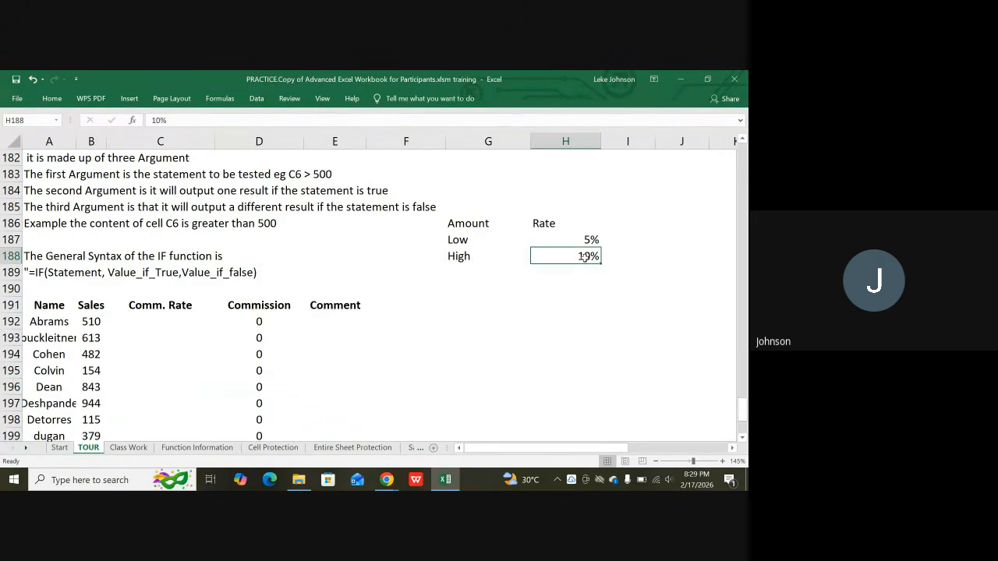
scroll(368, 319, down, 1)
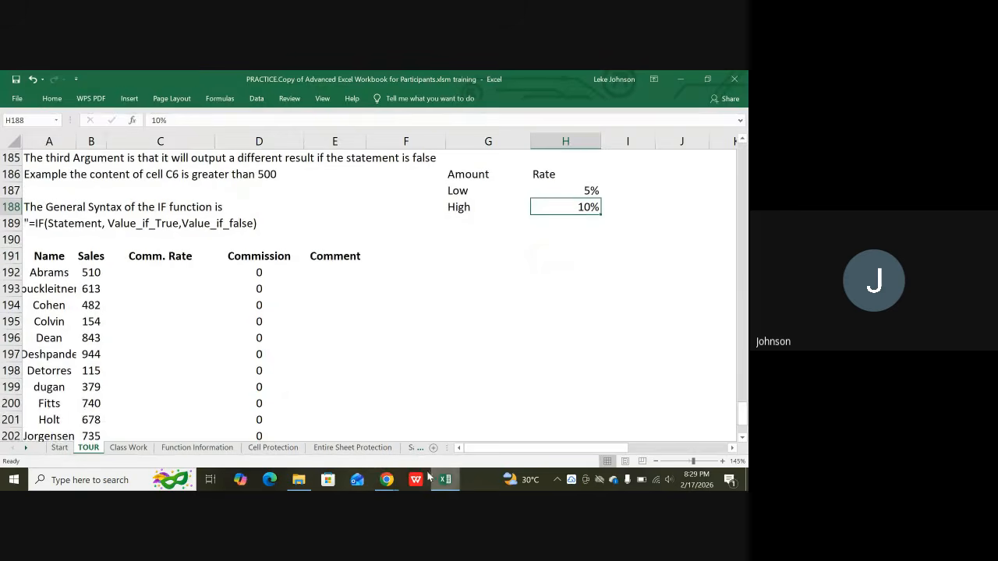
click(340, 270)
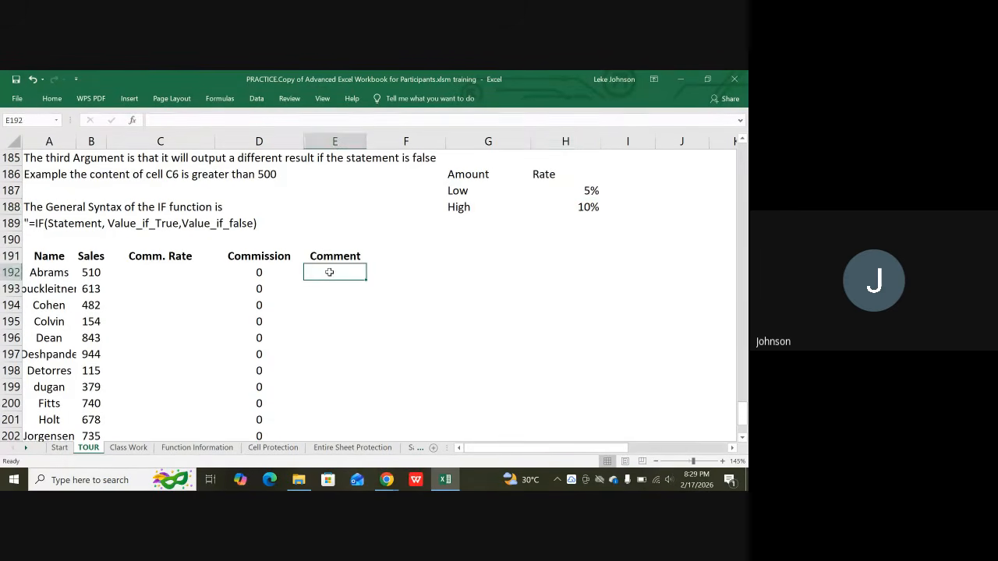
click(479, 237)
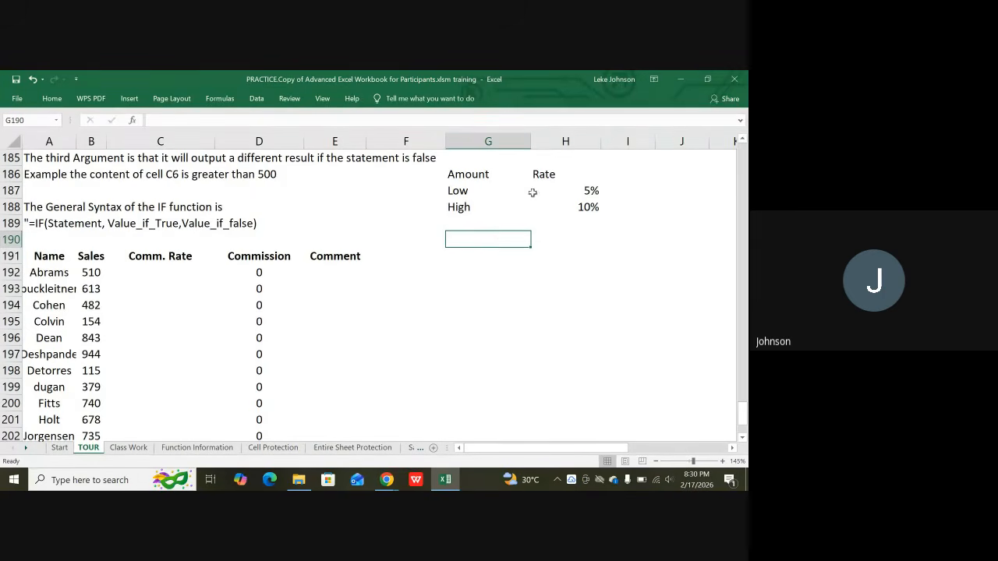
click(587, 187)
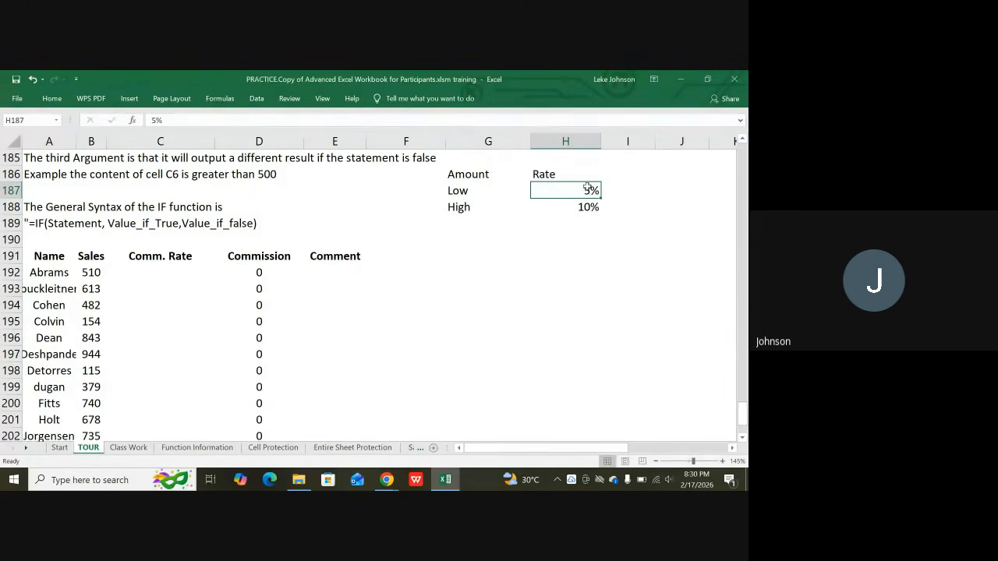
drag(467, 227, 466, 232)
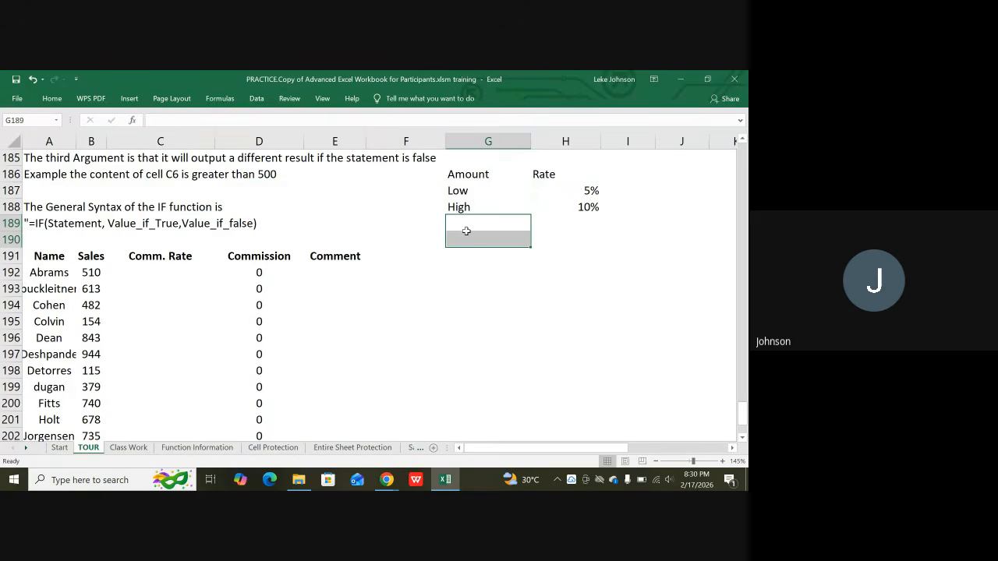
click(499, 251)
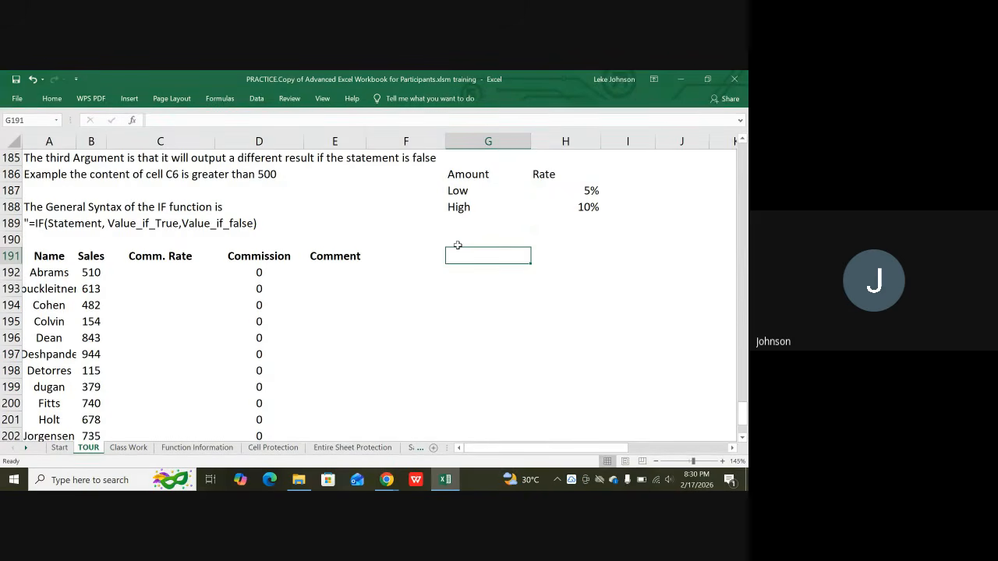
Enter the comment texts Great Job! in G190 and Better Luck Next time in G191, below the rate table.
click(459, 240)
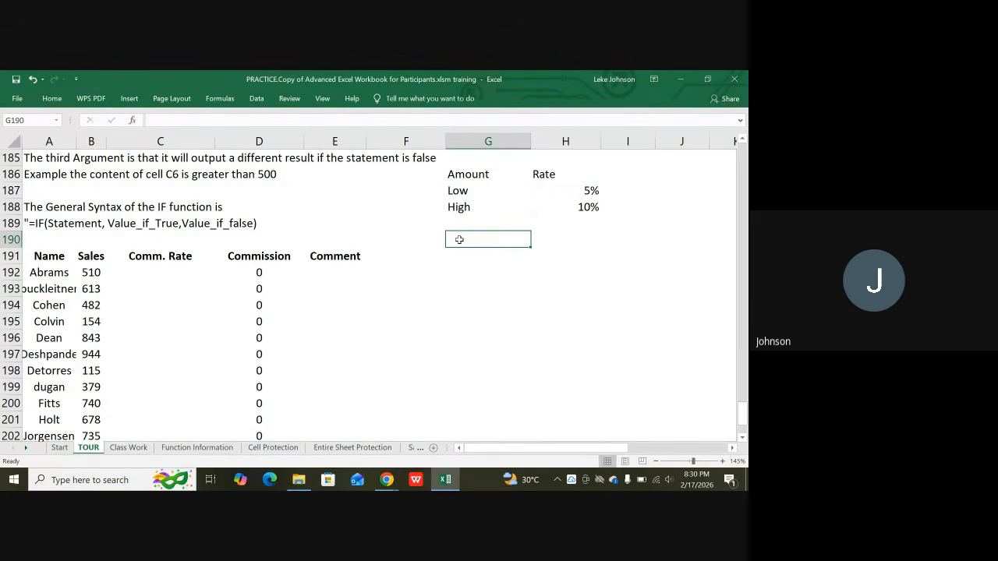
text(Grea)
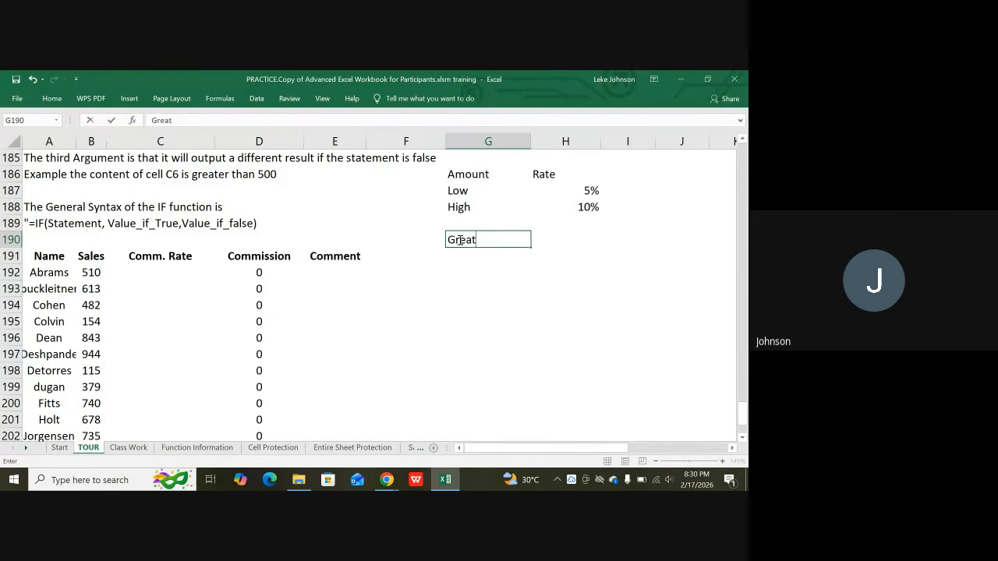
text(t Job!)
key(Return)
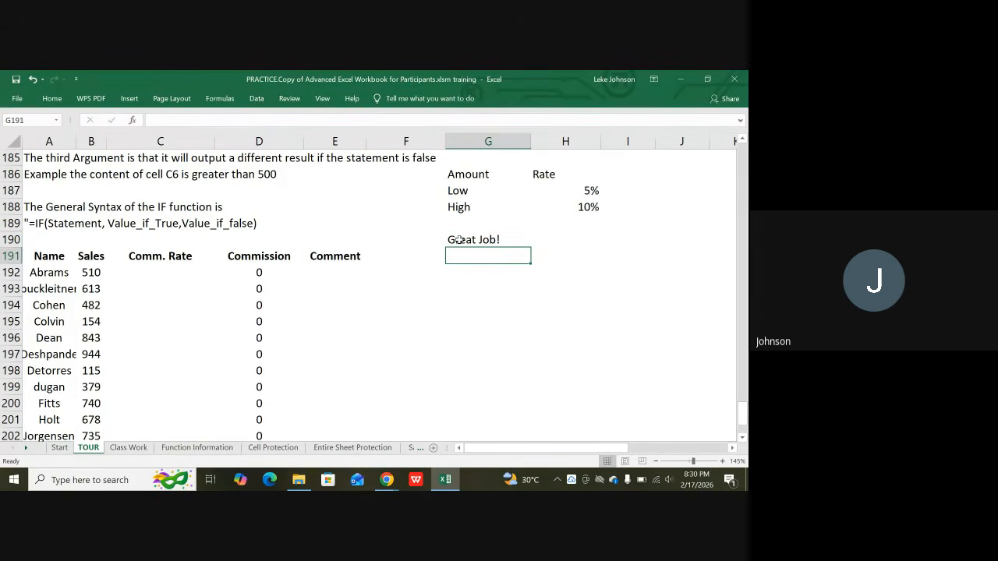
text(Better Luck)
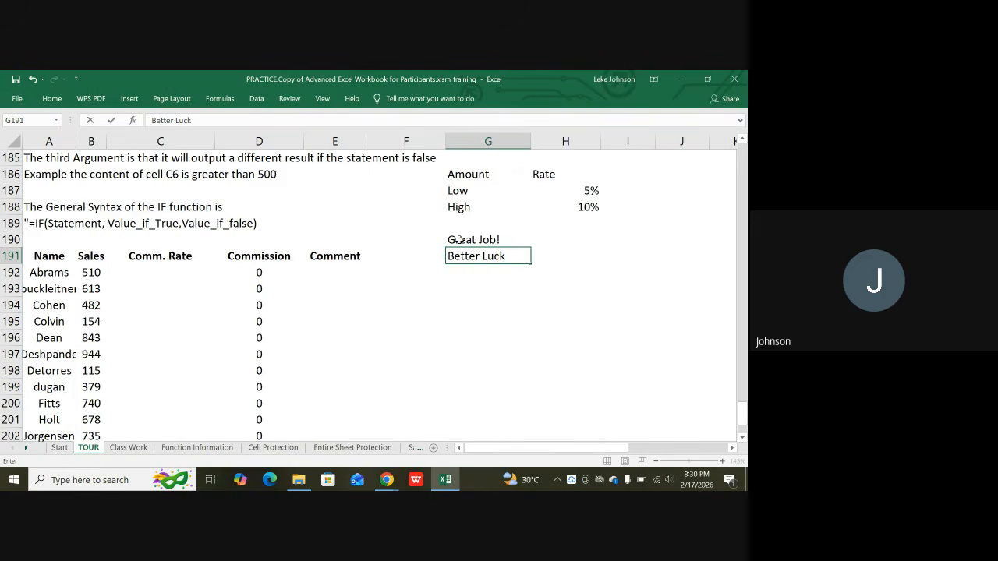
text( Ne)
text(xt time)
key(Return)
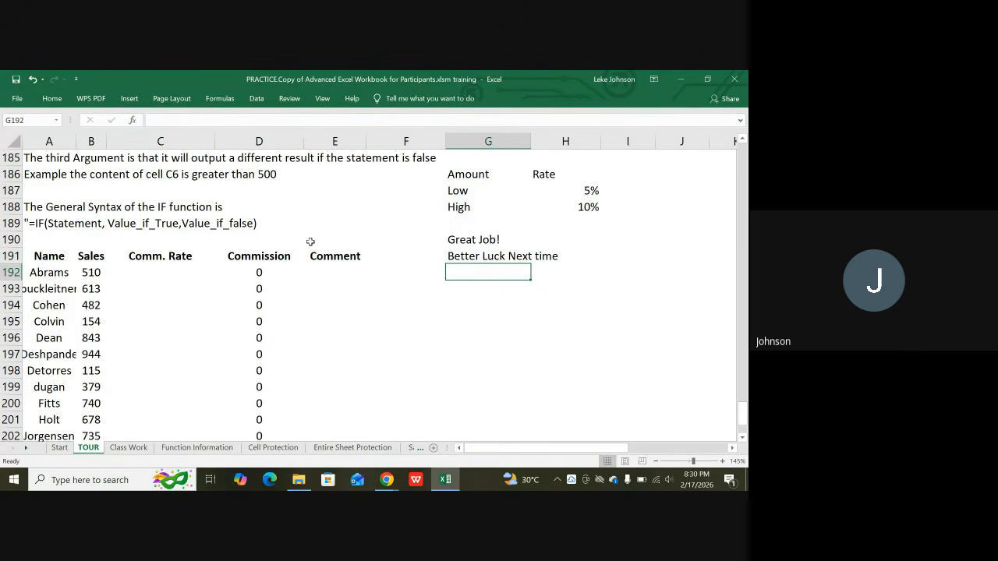
Check the Google Meet call in Chrome, return to the Excel workbook and view the conditional statement notes.
click(328, 271)
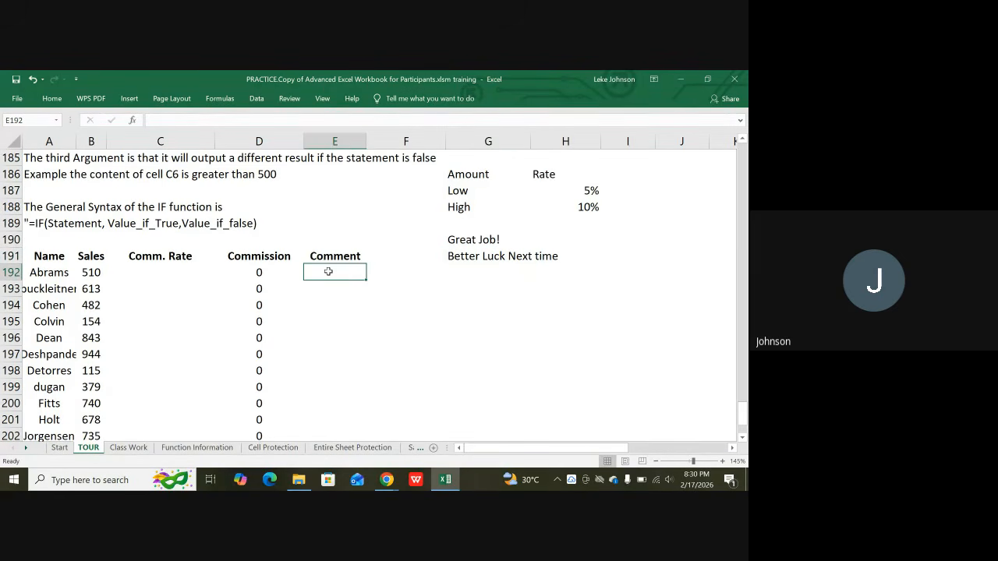
click(171, 278)
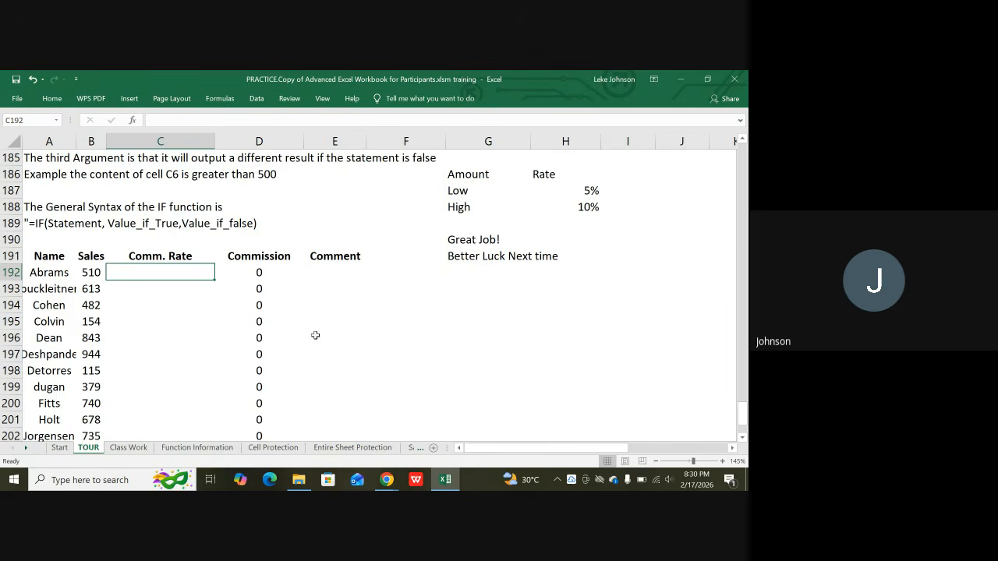
click(386, 481)
click(296, 423)
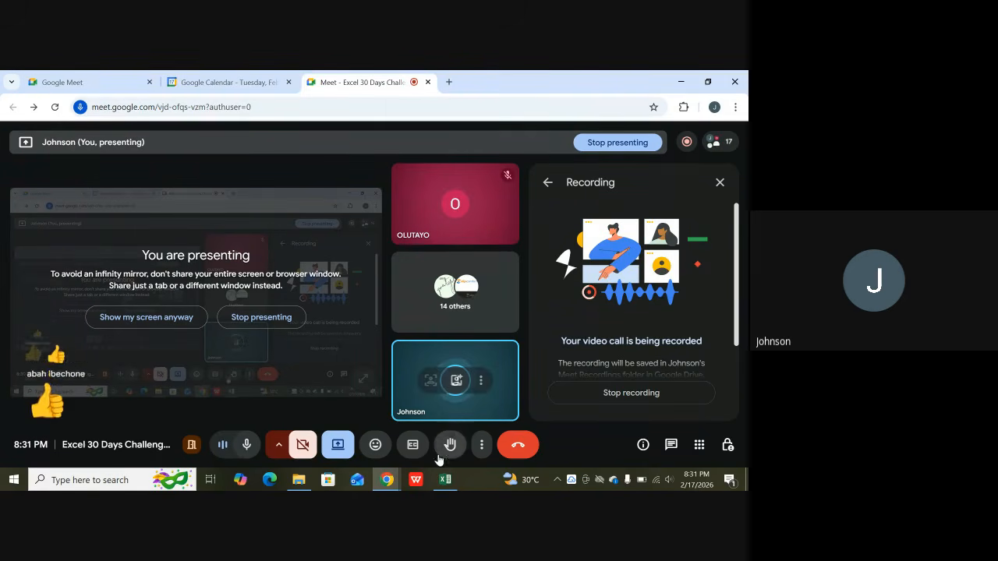
click(445, 480)
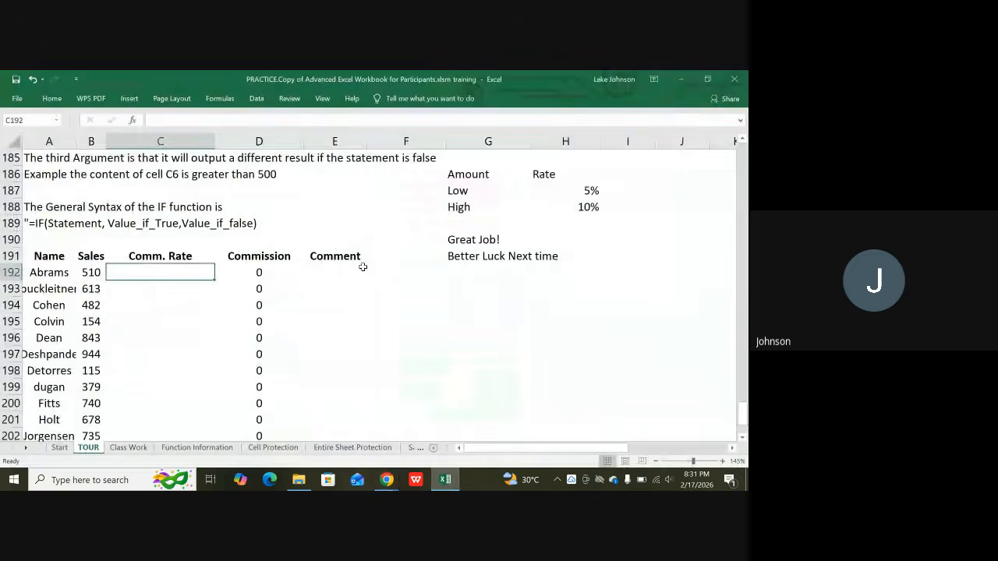
scroll(333, 257, up, 1)
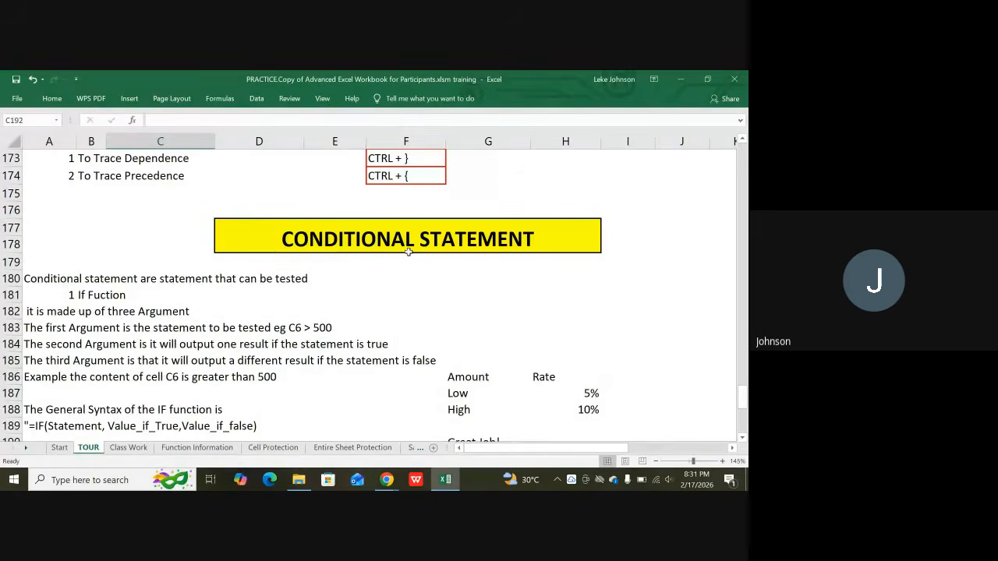
Review the IF function notes, the syntax in A189 and the sales table's figures down to row 206.
scroll(262, 326, down, 1)
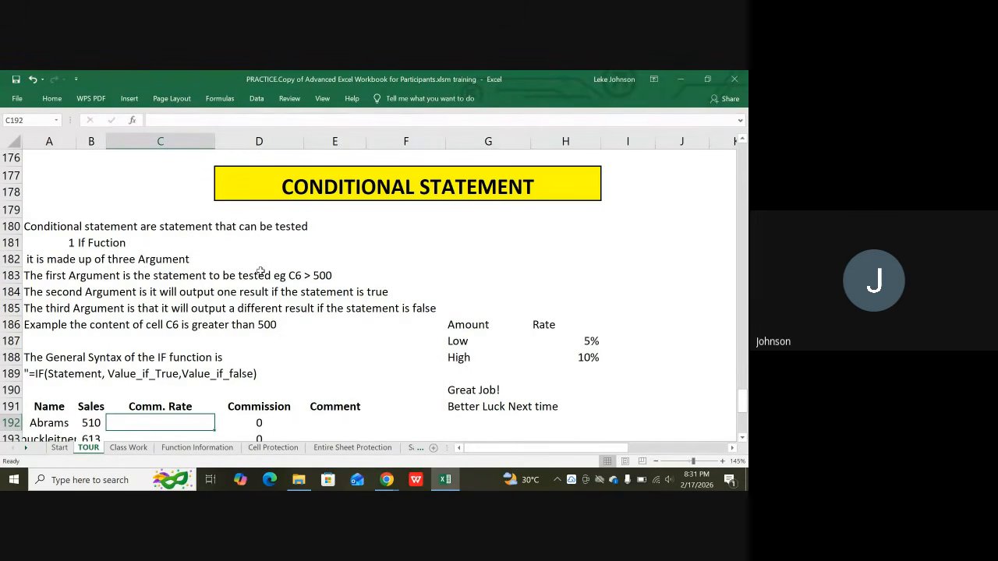
scroll(142, 323, down, 2)
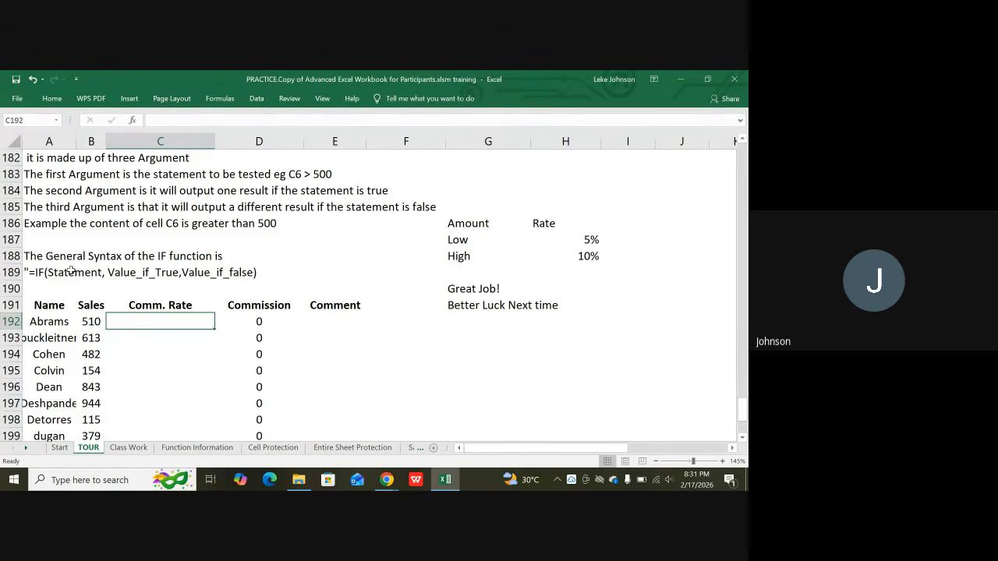
click(70, 271)
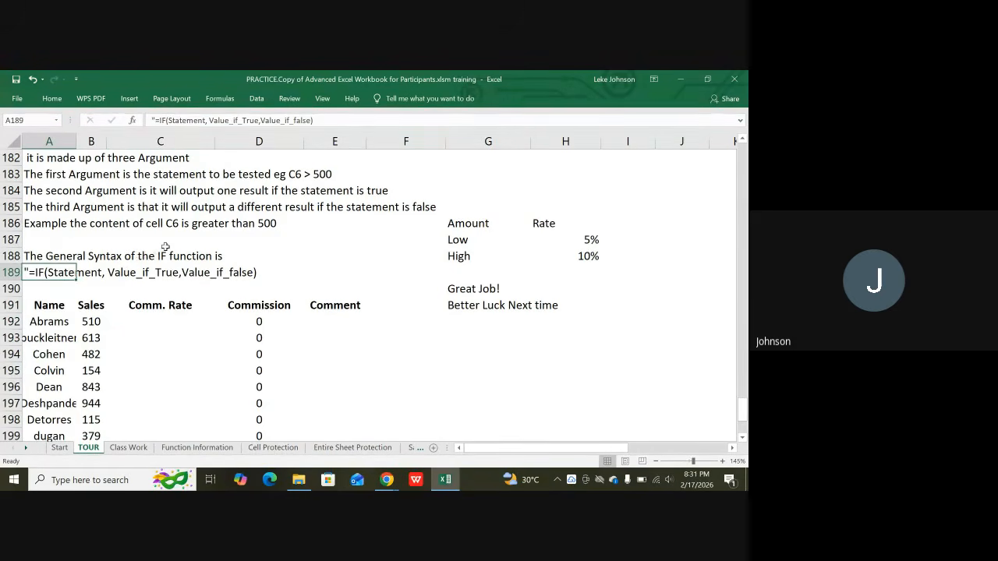
scroll(183, 244, up, 2)
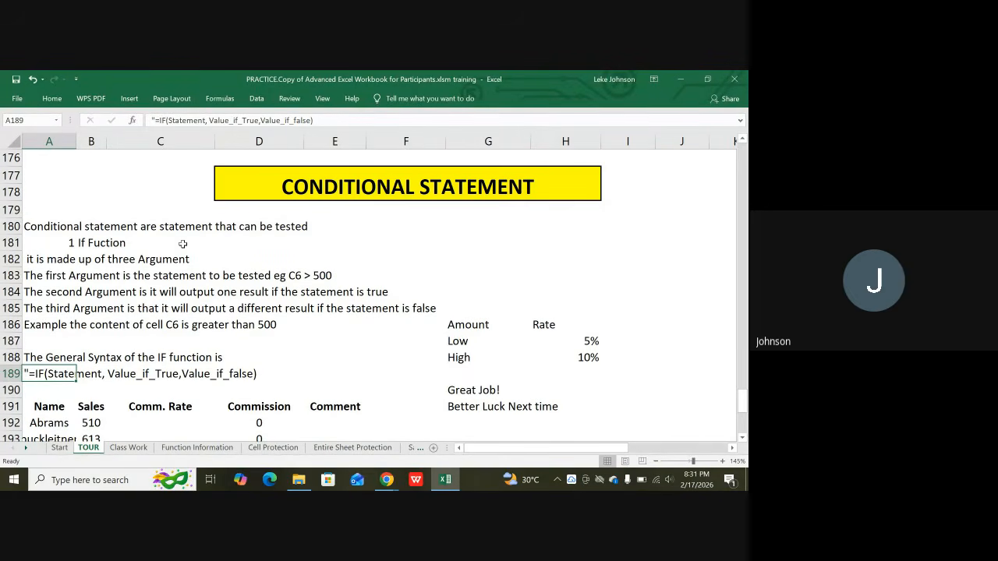
scroll(187, 249, down, 3)
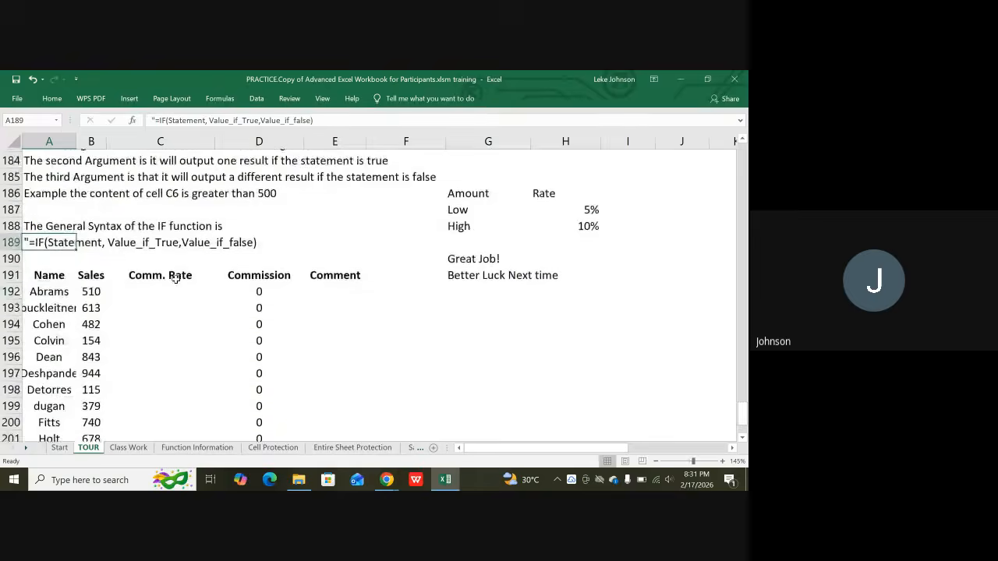
click(87, 272)
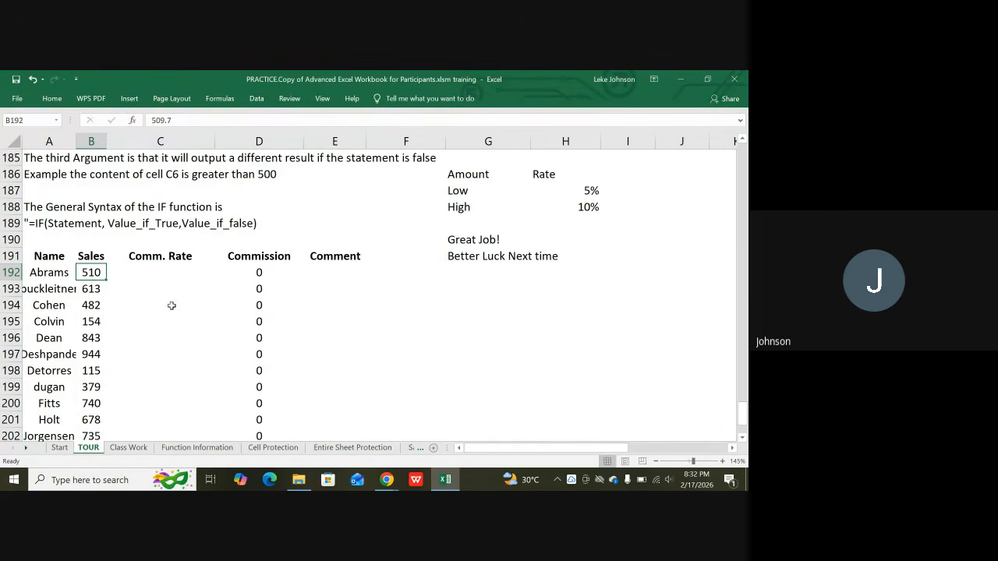
scroll(94, 422, down, 2)
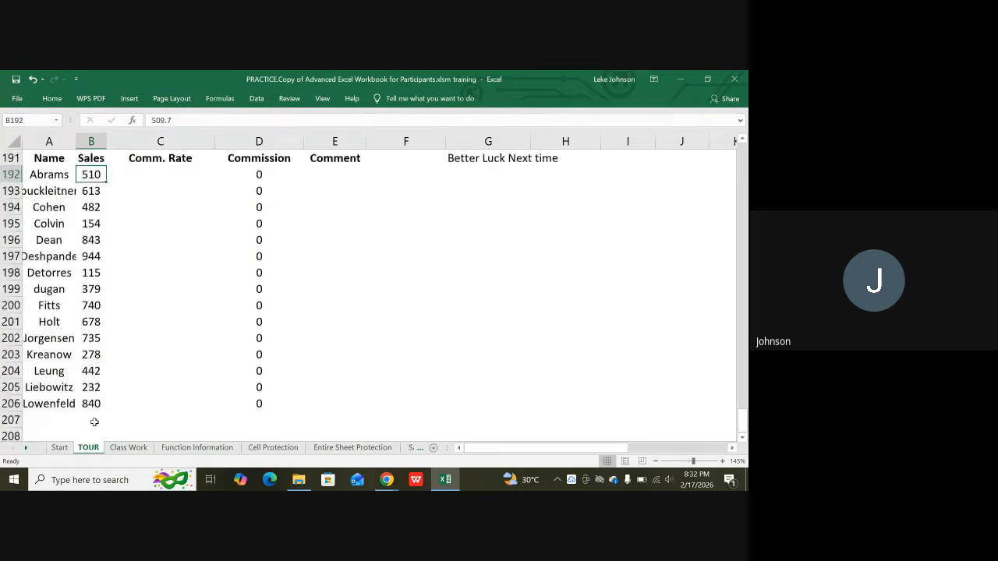
scroll(95, 421, up, 1)
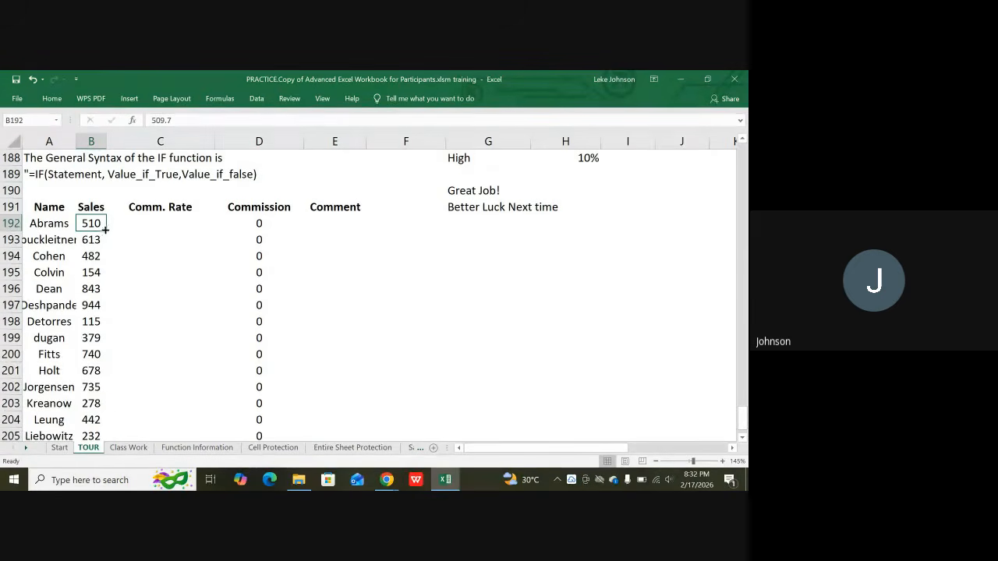
scroll(140, 310, down, 1)
scroll(44, 413, down, 1)
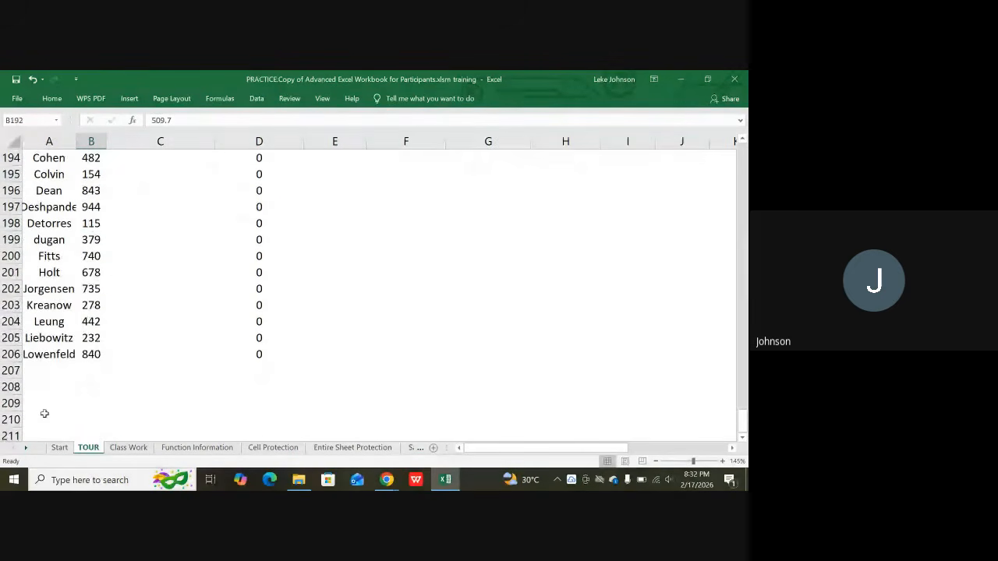
scroll(136, 308, up, 2)
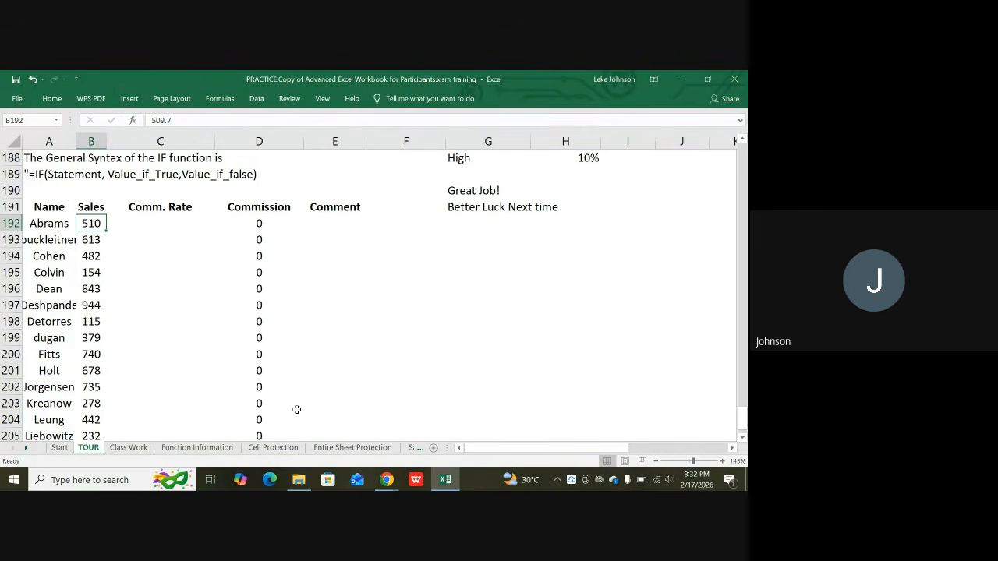
Start an IF formula in Comm. Rate cell C192 with the logical test B192>500.
click(146, 225)
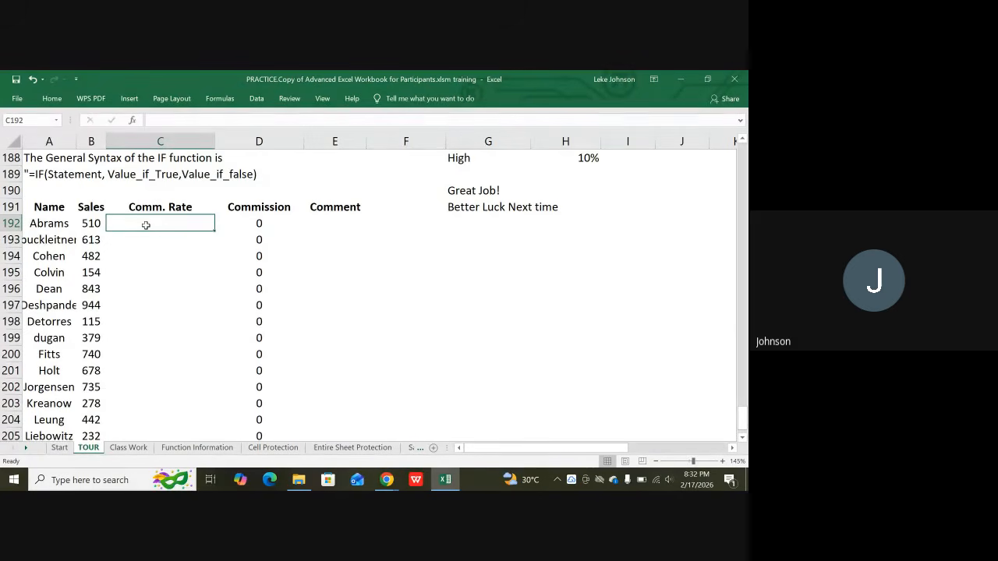
text(=)
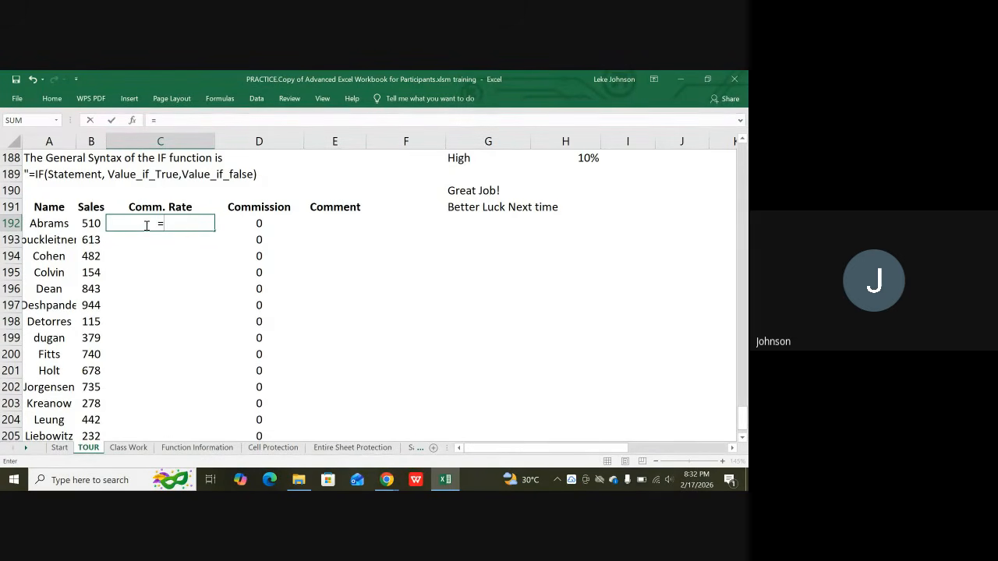
text(if)
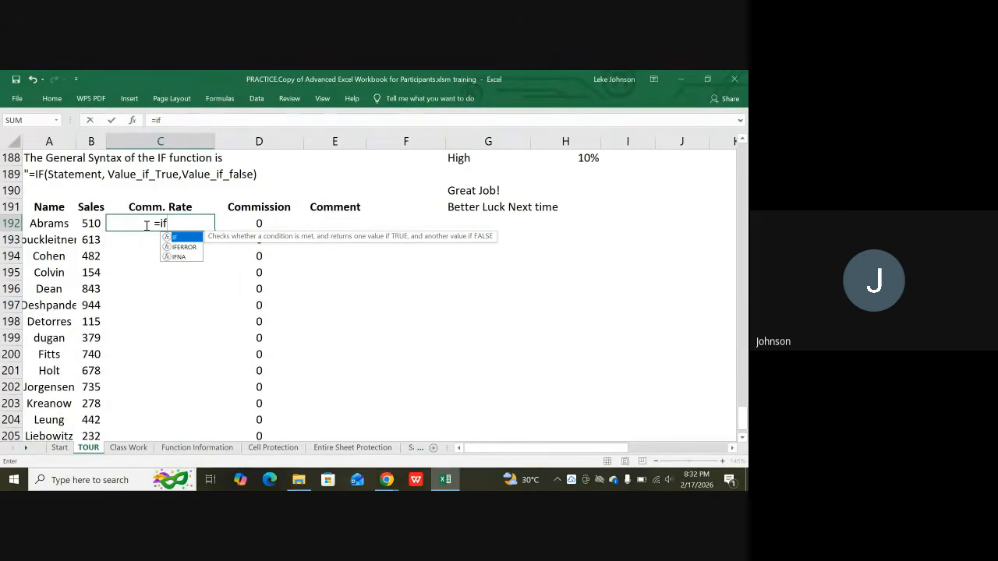
text(()
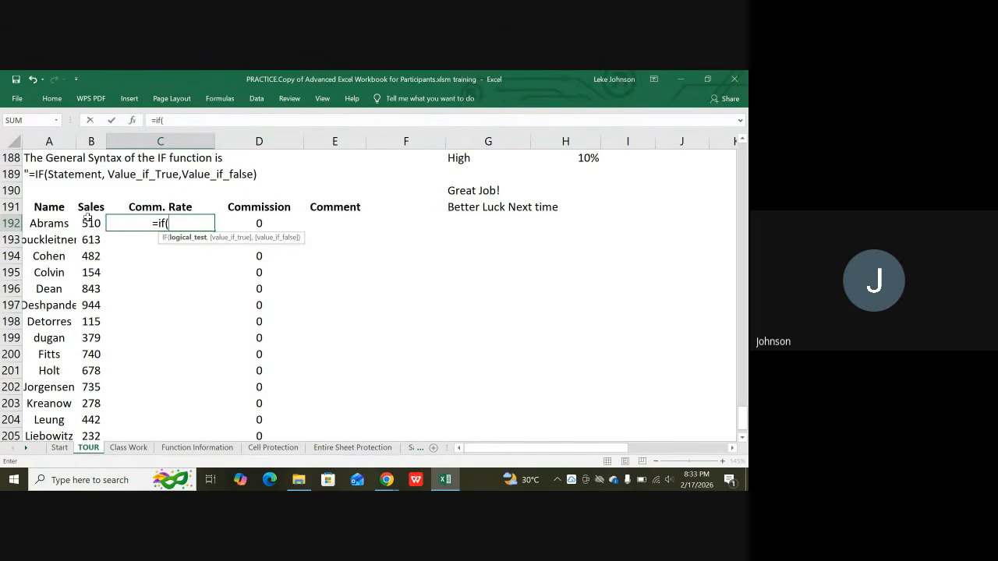
click(92, 223)
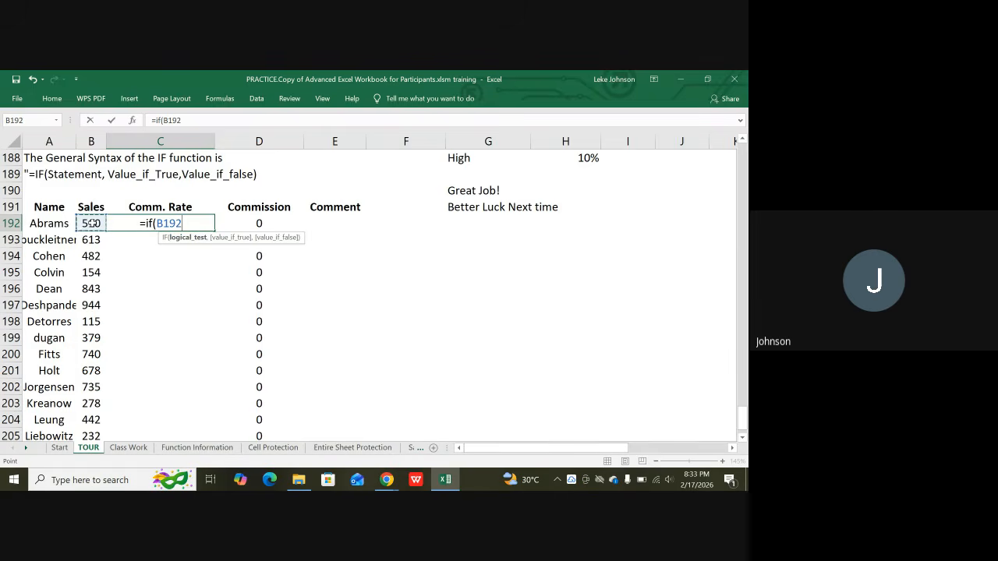
text(>5)
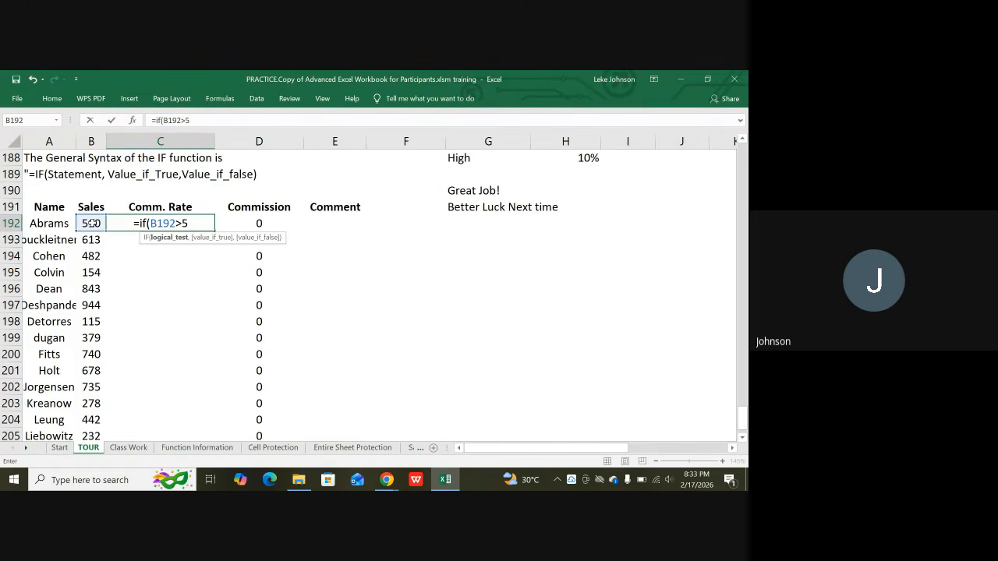
text(00)
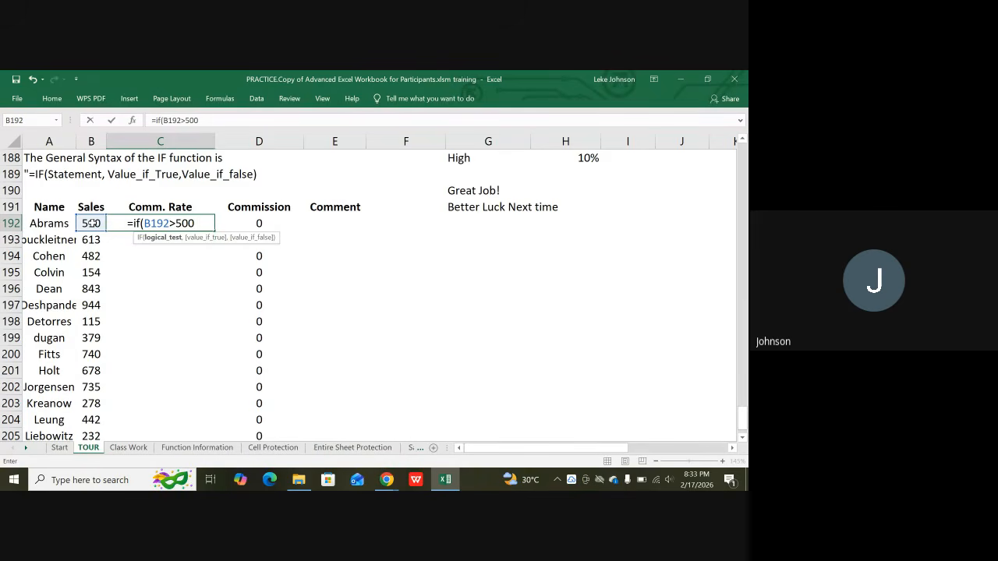
Add the High rate cell as the IF formula's value-if-true argument, using the absolute reference $H$188.
text(,)
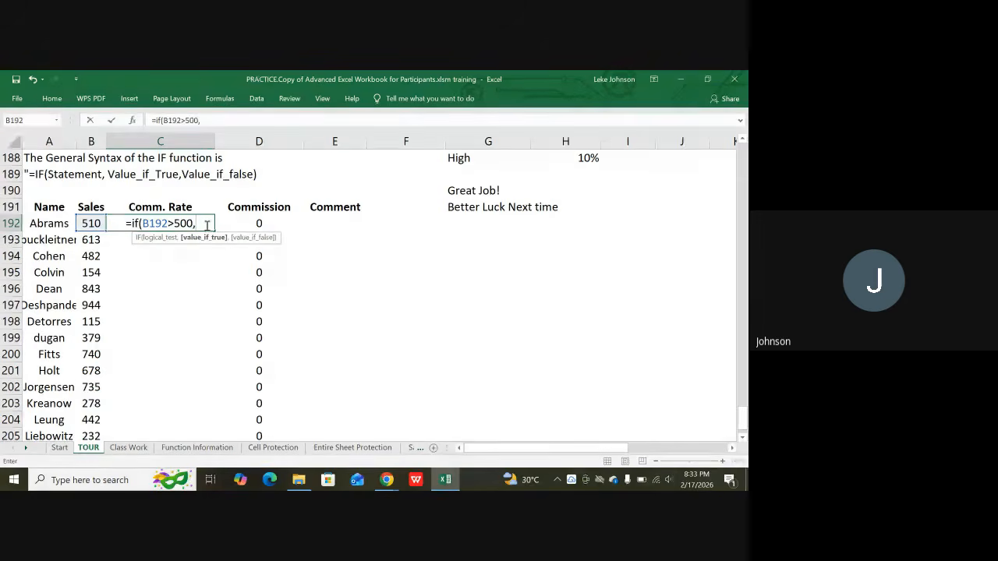
scroll(374, 250, up, 2)
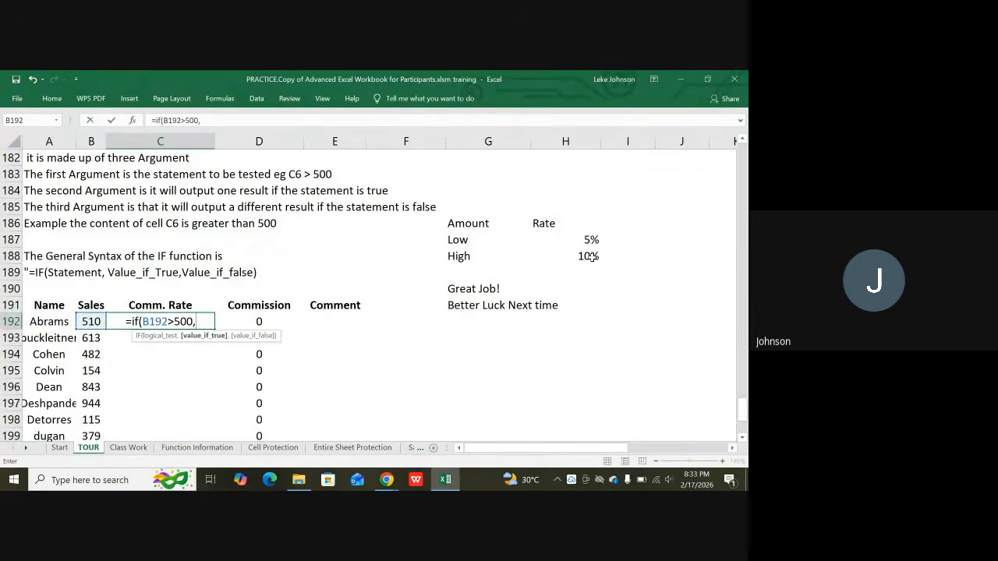
click(590, 256)
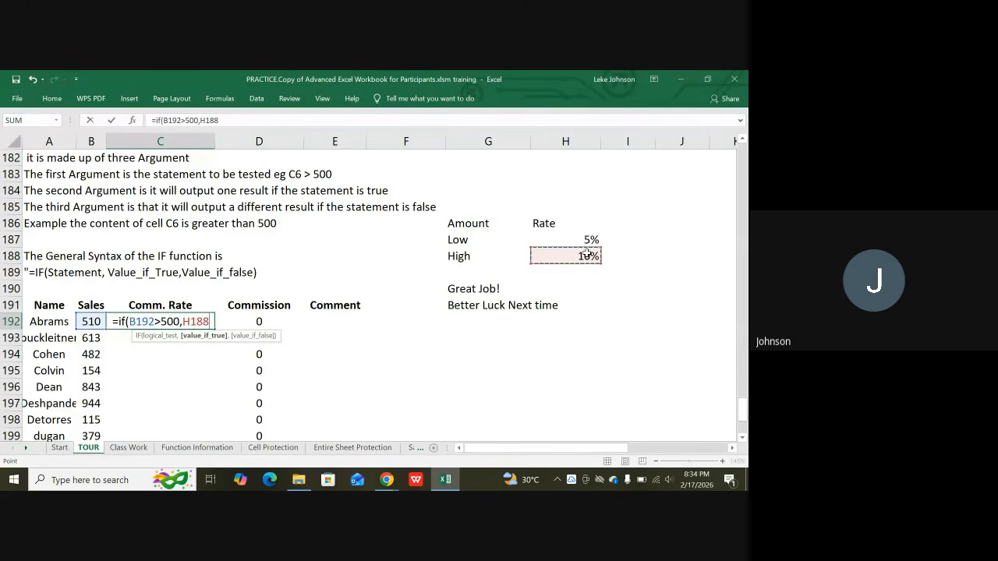
click(201, 121)
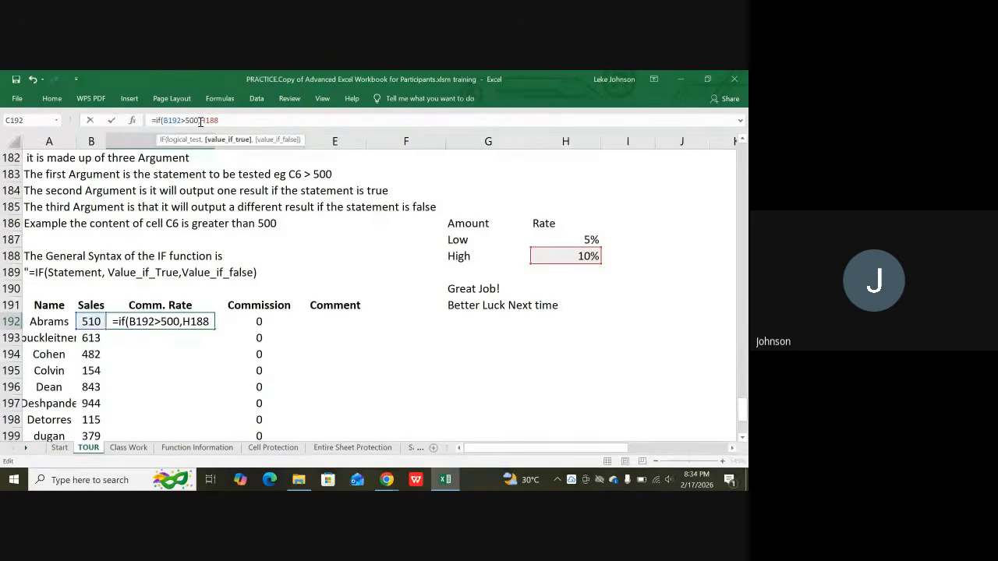
key(F4)
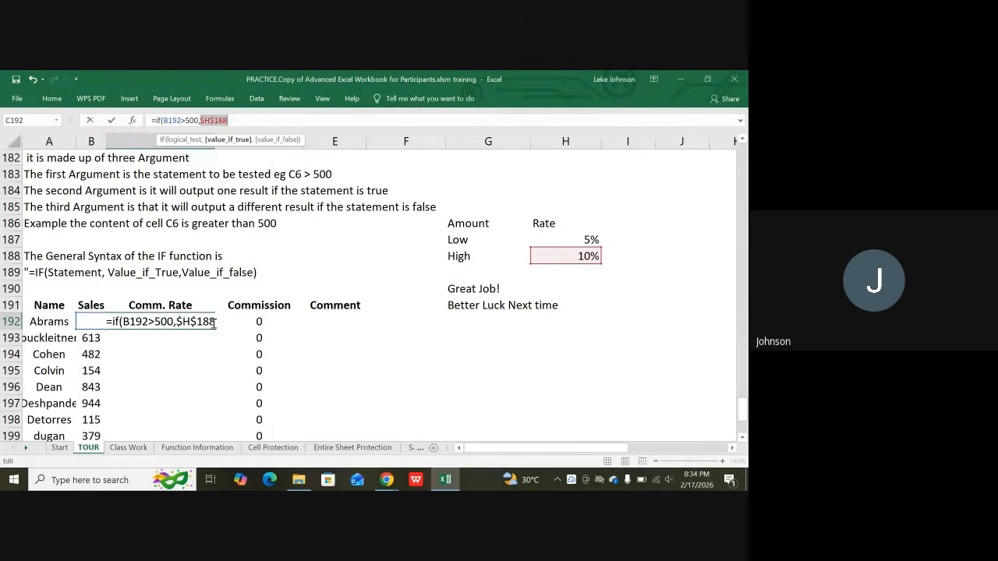
click(233, 119)
Add the Low rate as the value-if-false argument with absolute reference $H$187, and complete the formula =IF(B192>500,$H$188,$H$187).
text(,)
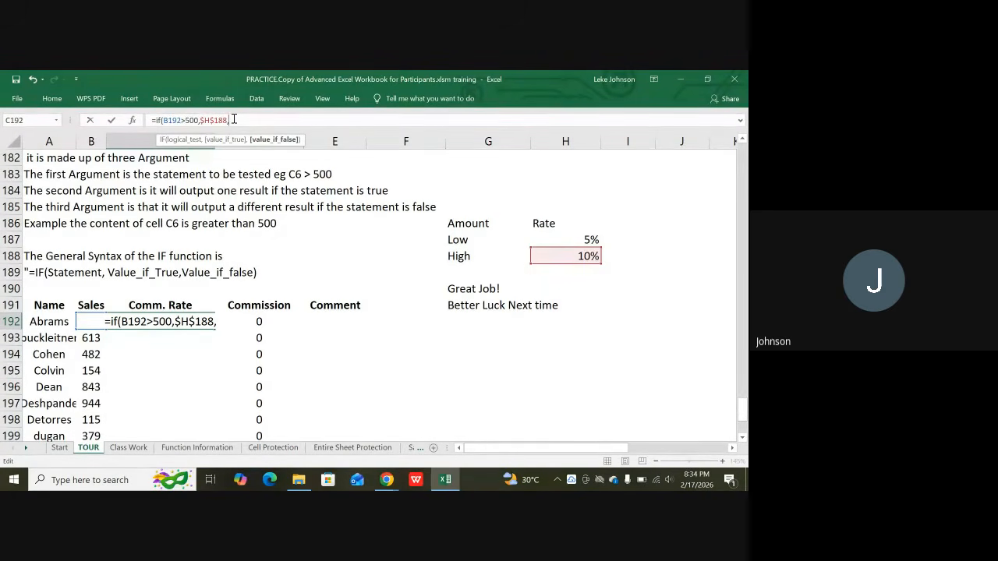
click(581, 240)
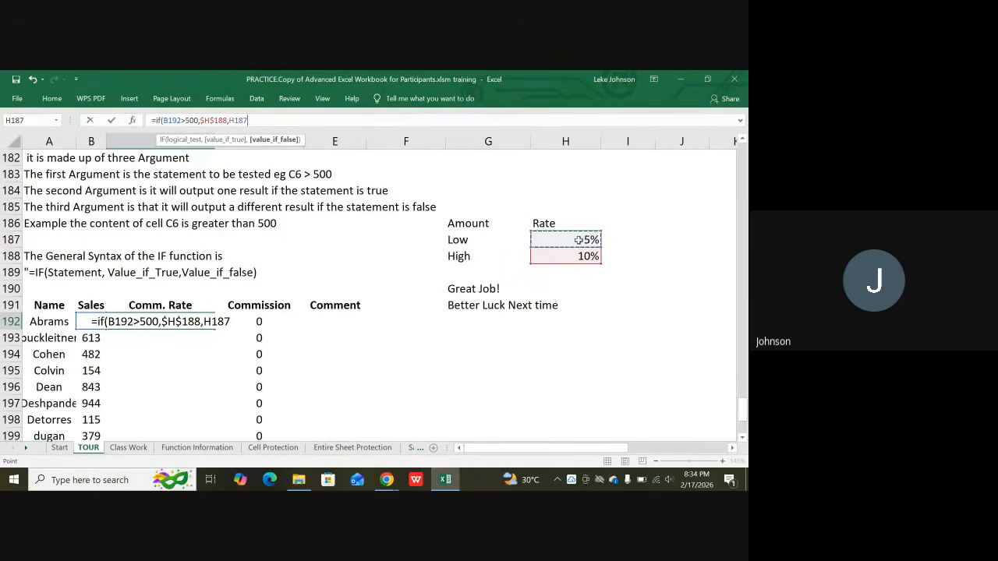
click(231, 120)
key(F4)
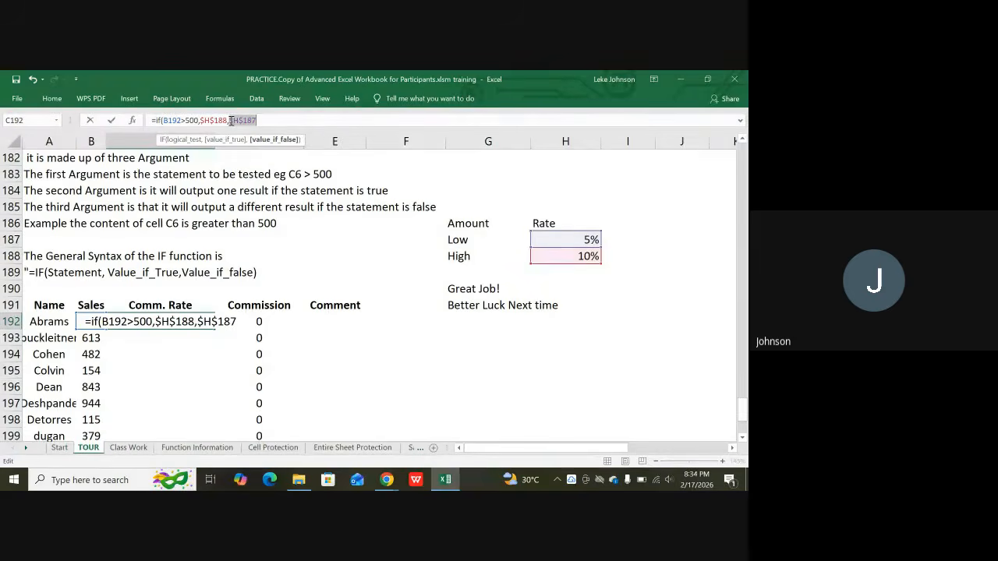
click(265, 121)
text())
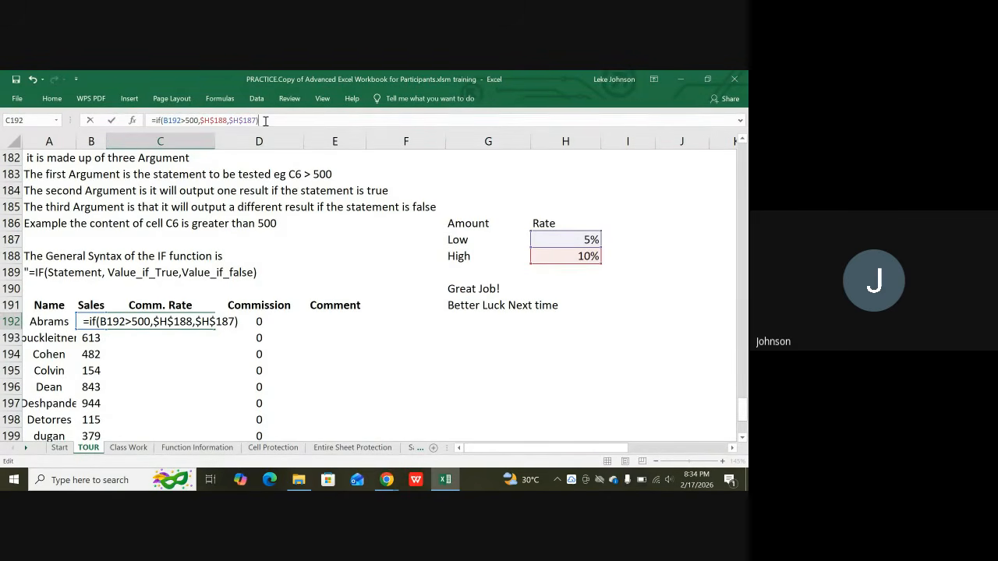
key(Return)
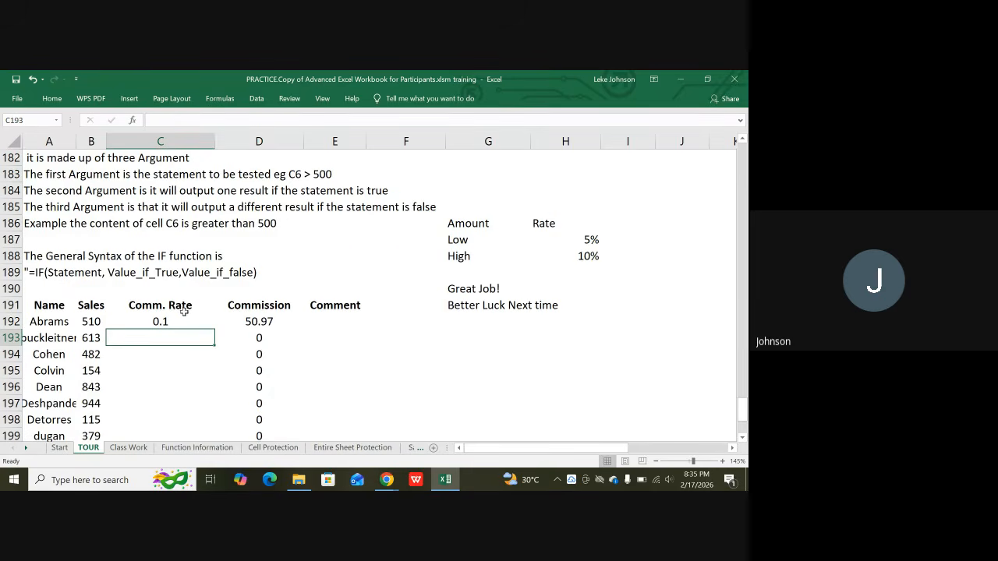
Copy the Comm. Rate formula from C192 down through C206.
click(174, 320)
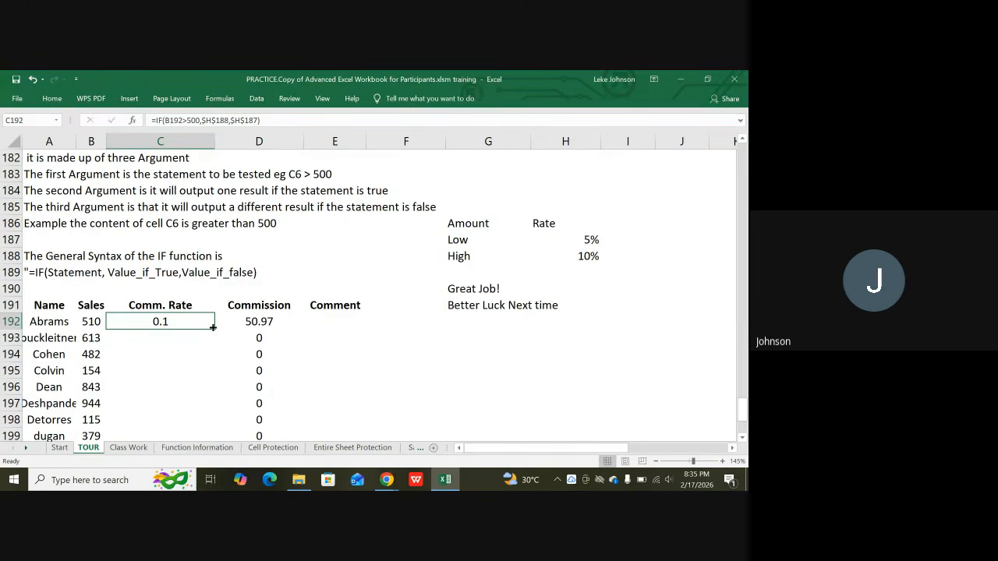
double_click(213, 327)
scroll(200, 333, down, 3)
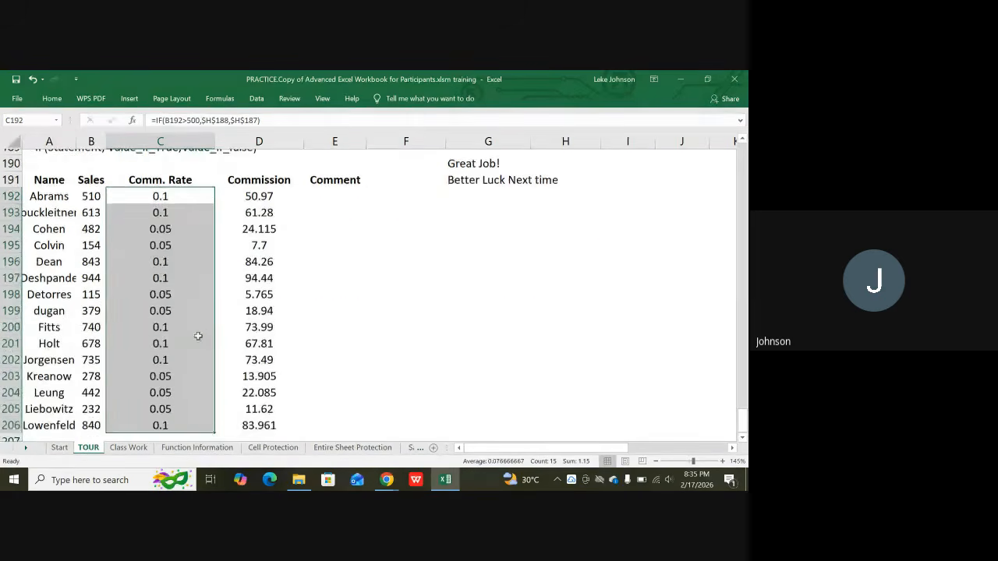
scroll(198, 336, down, 2)
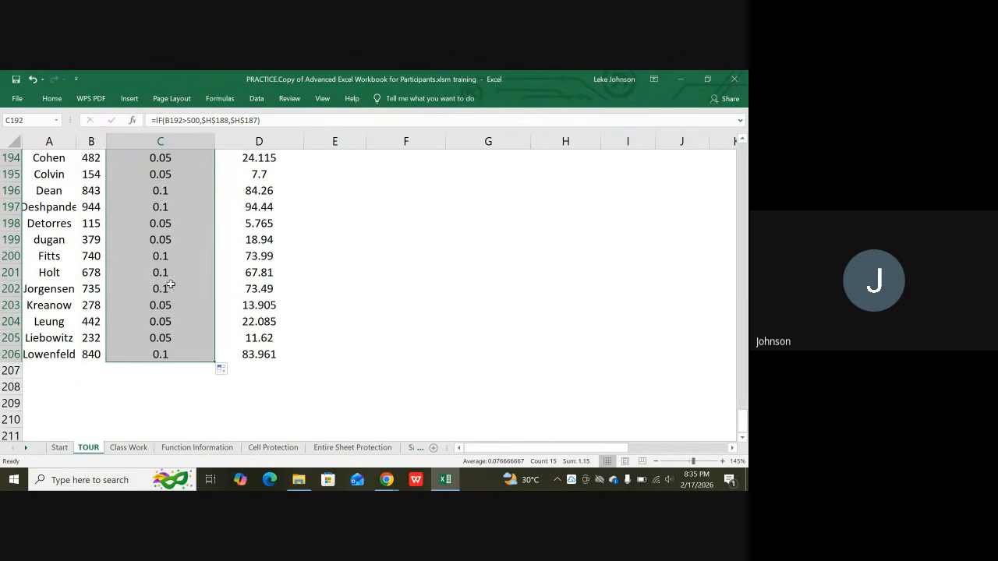
Format the Comm. Rate values C192:C206 as percentages, then deselect the range.
scroll(165, 226, up, 3)
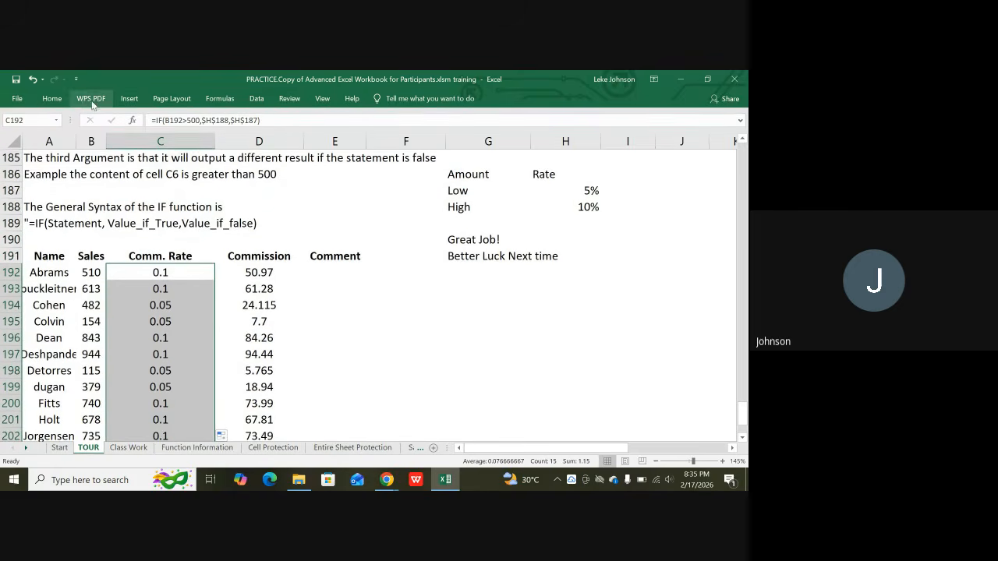
click(62, 102)
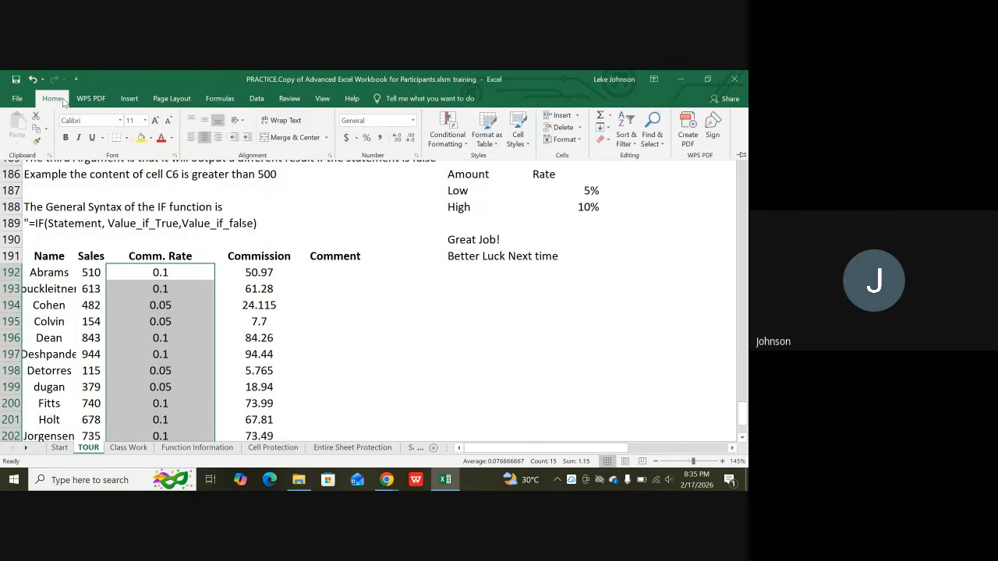
click(366, 138)
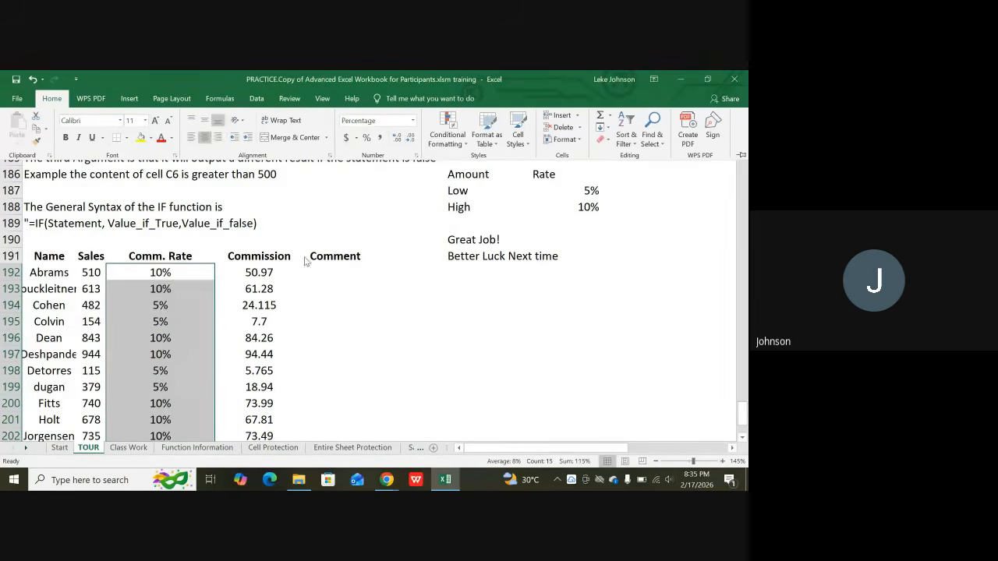
scroll(165, 310, down, 4)
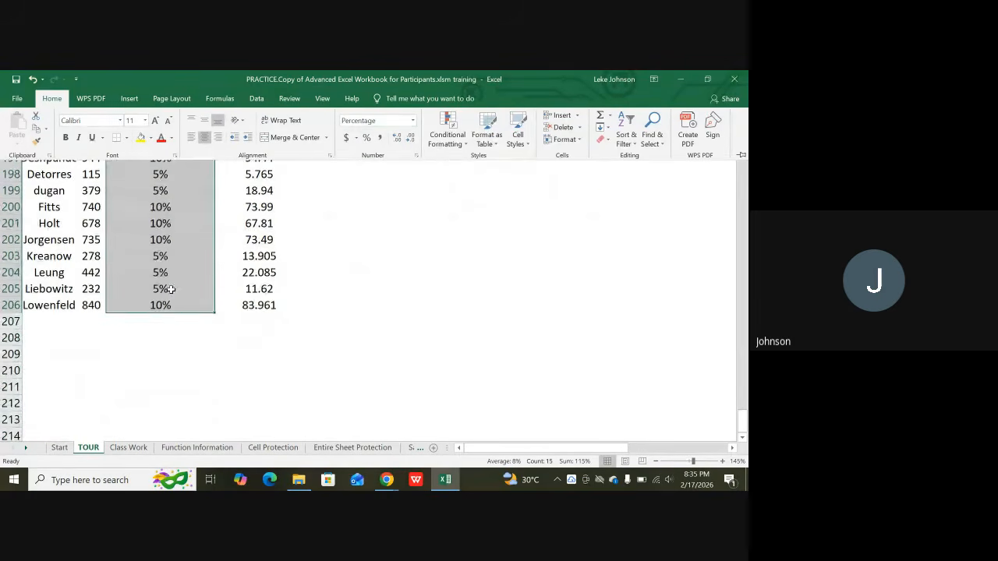
click(372, 251)
scroll(307, 280, up, 3)
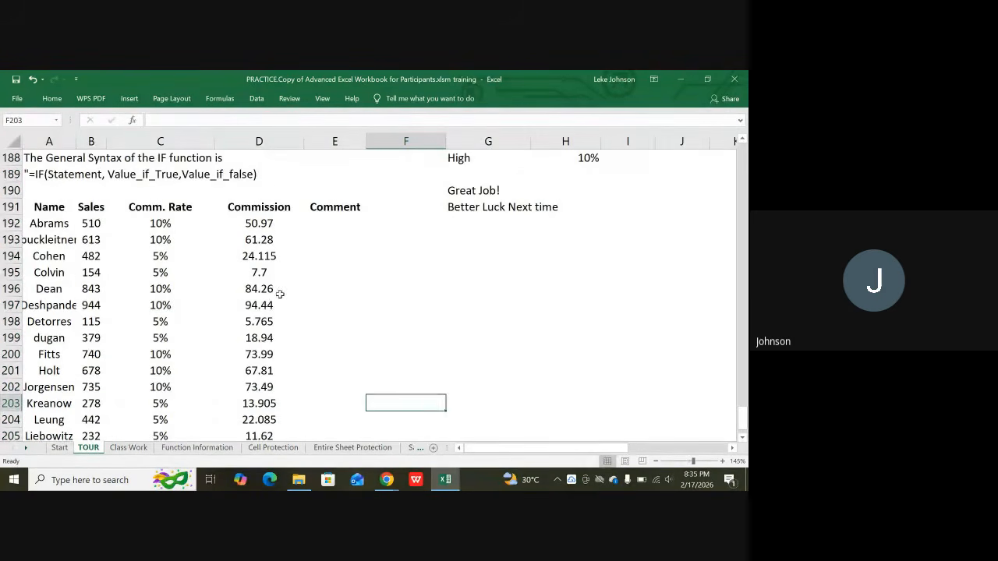
Begin an IF formula in E192, the first cell of the Comment column.
click(338, 224)
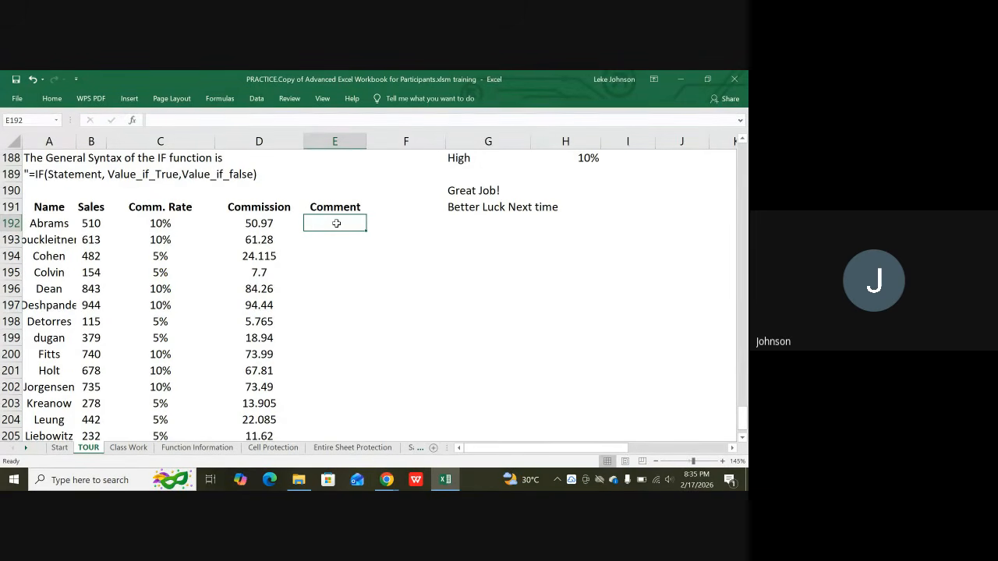
text(=if)
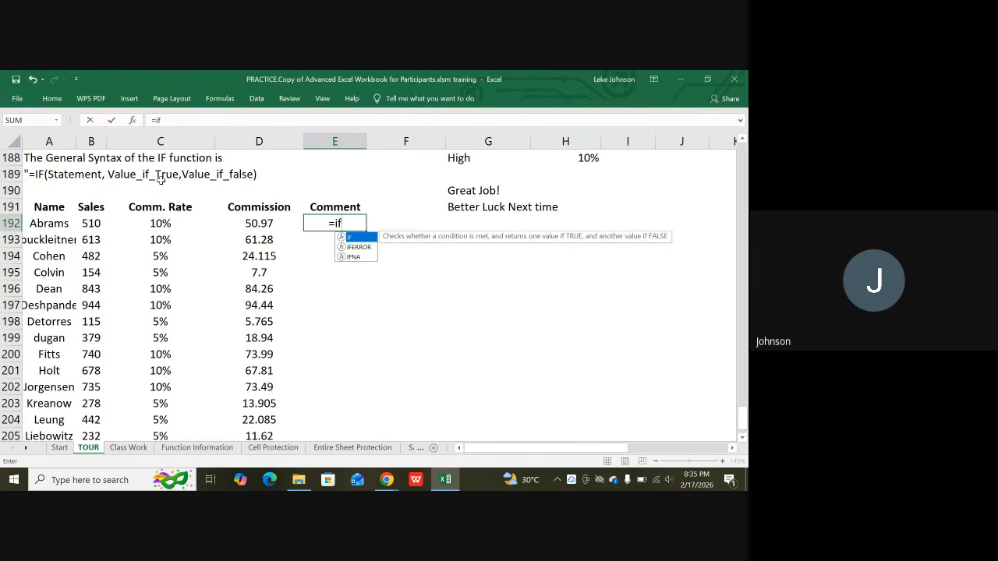
click(88, 223)
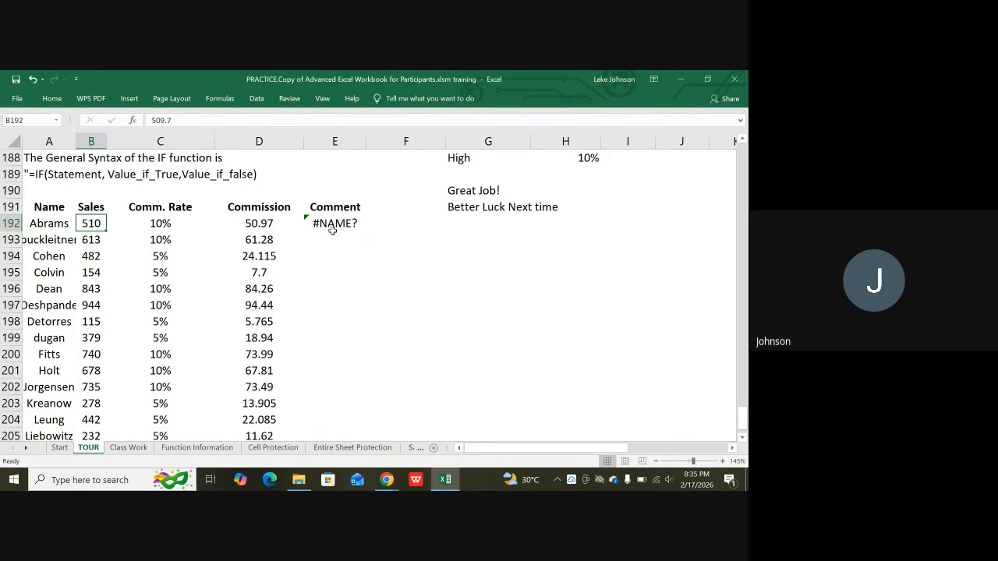
click(212, 123)
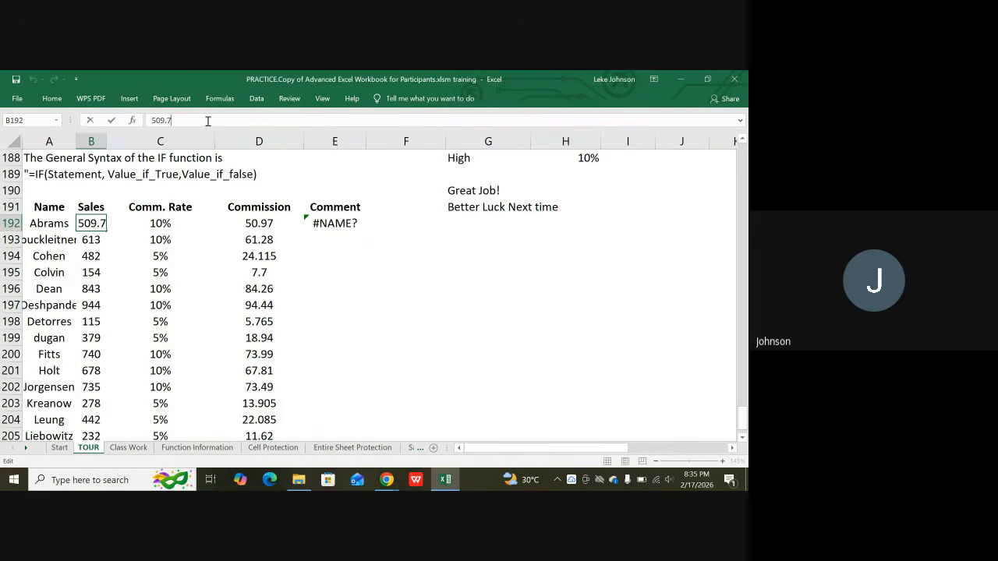
key(BackSpace)
key(BackSpace)
key(BackSpace)
key(BackSpace)
key(BackSpace)
key(ctrl+z)
click(385, 267)
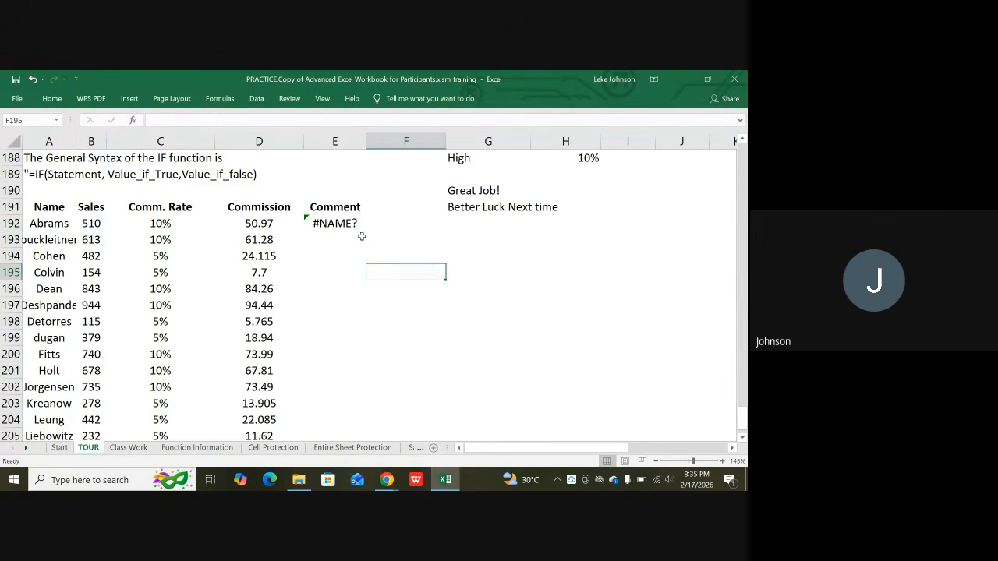
Continue the IF formula in E192 with the logical test B192>500.
click(343, 225)
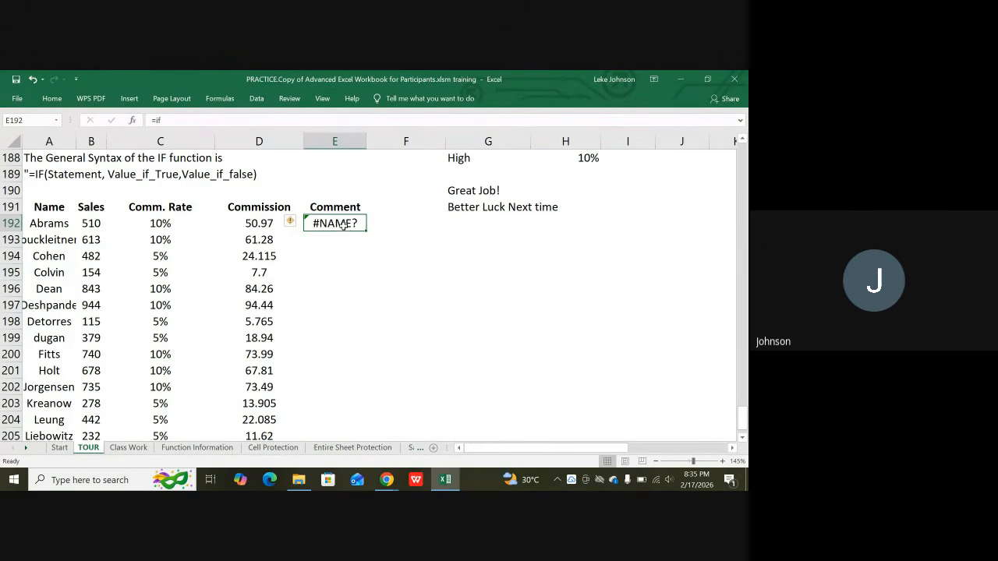
click(181, 120)
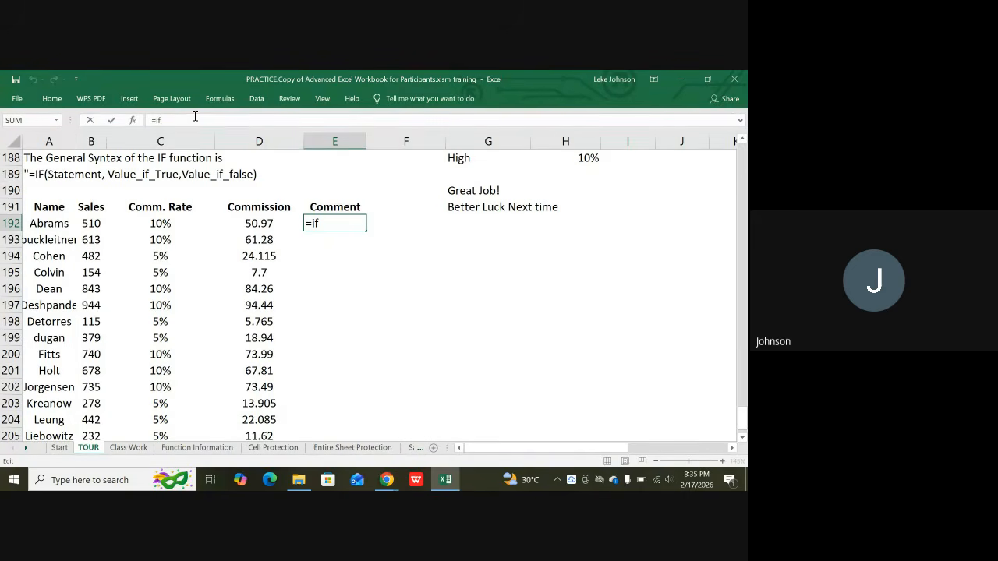
text(()
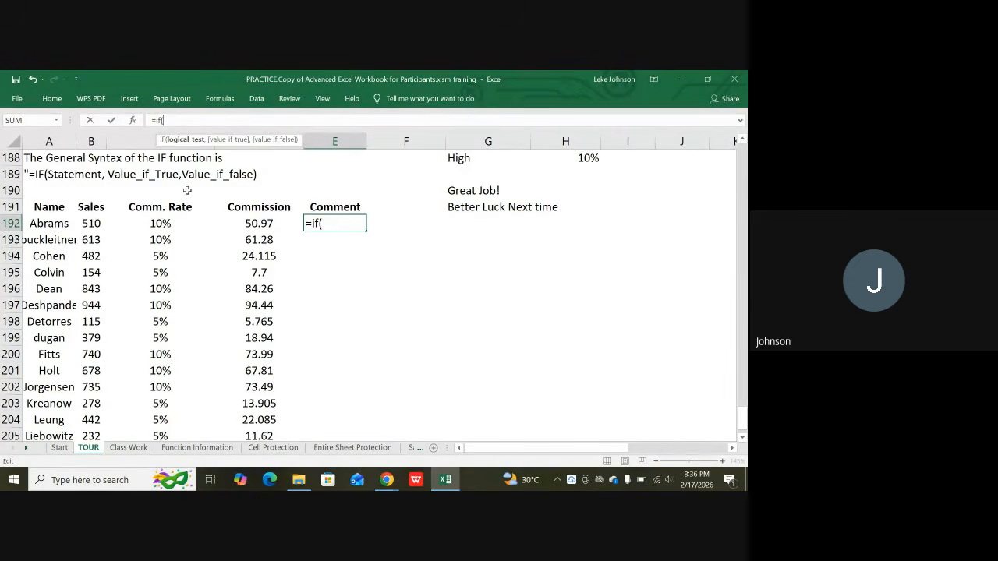
click(91, 223)
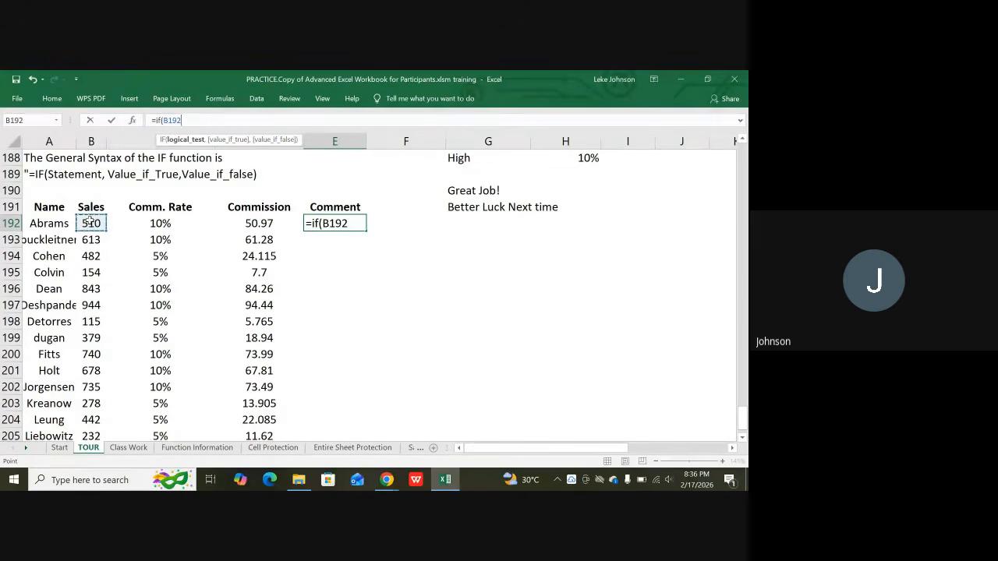
text(>)
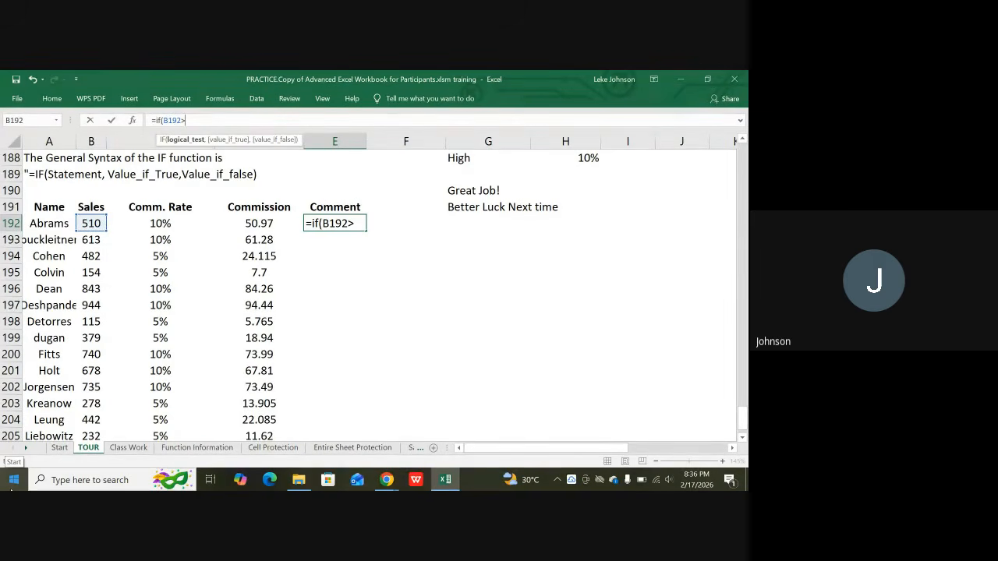
text(500,)
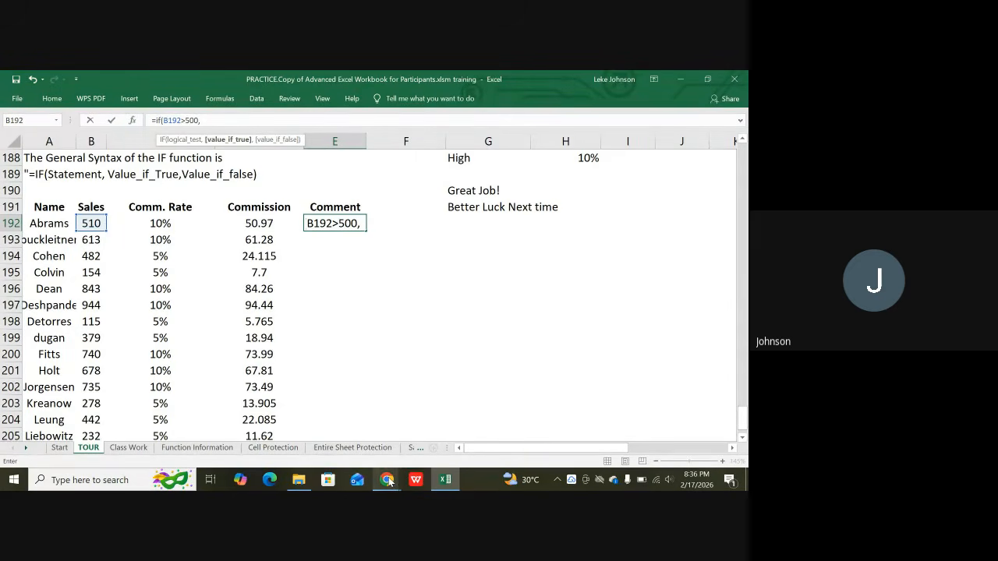
mouse_move(389, 481)
click(300, 423)
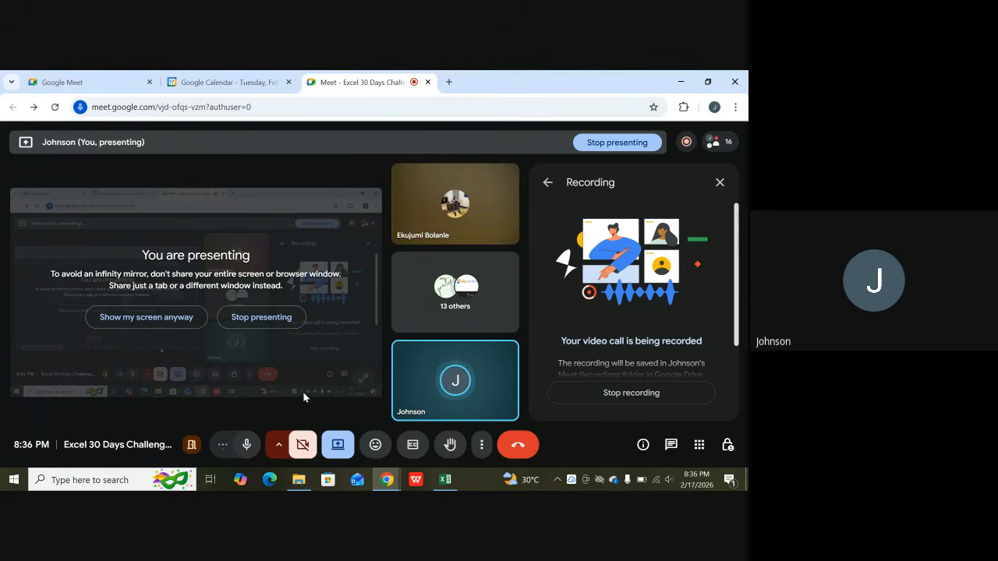
click(447, 482)
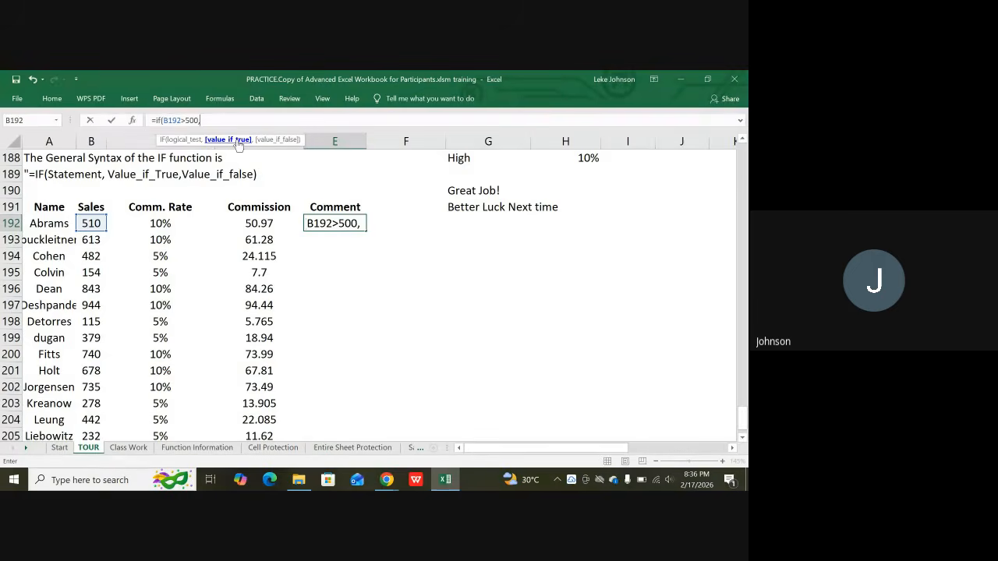
Add the text "Great Job!" as the value-if-true argument of the IF formula in E192.
text(")
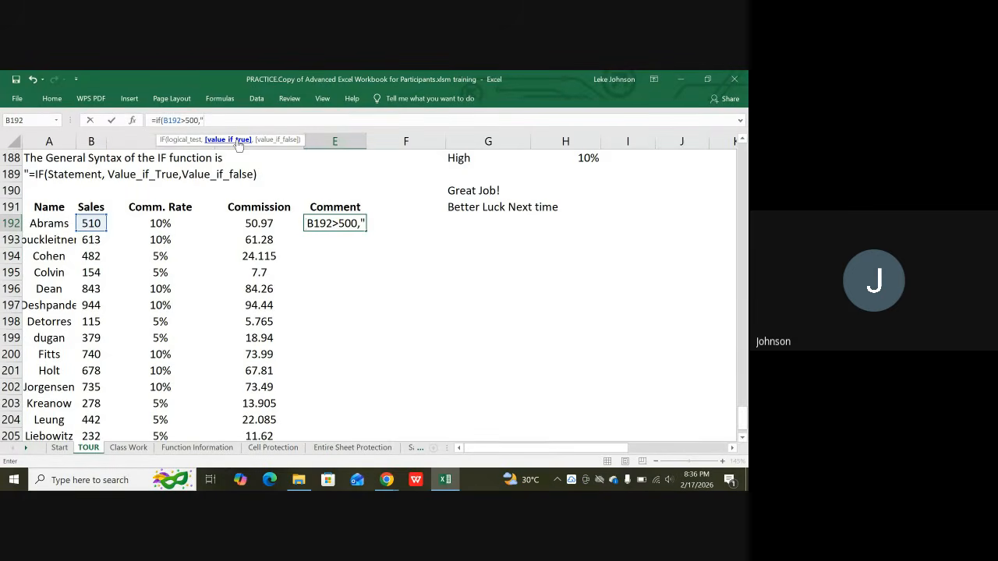
text(Great Job!)
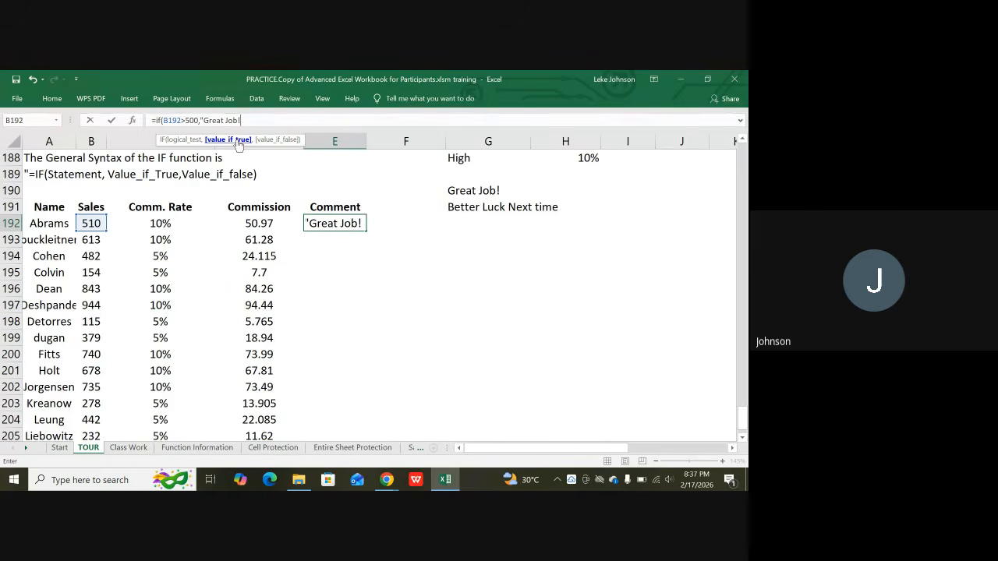
text(",)
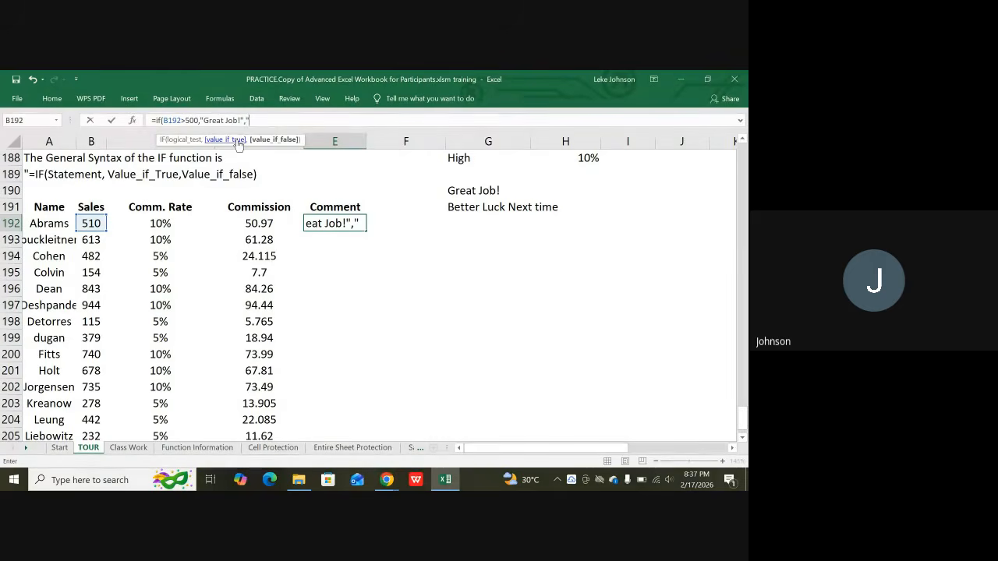
Add "Better Luck Next Time" as the value-if-false argument and complete the formula =IF(B192>500,"Great Job!","Better Luck Next Time").
text(B)
text(ette)
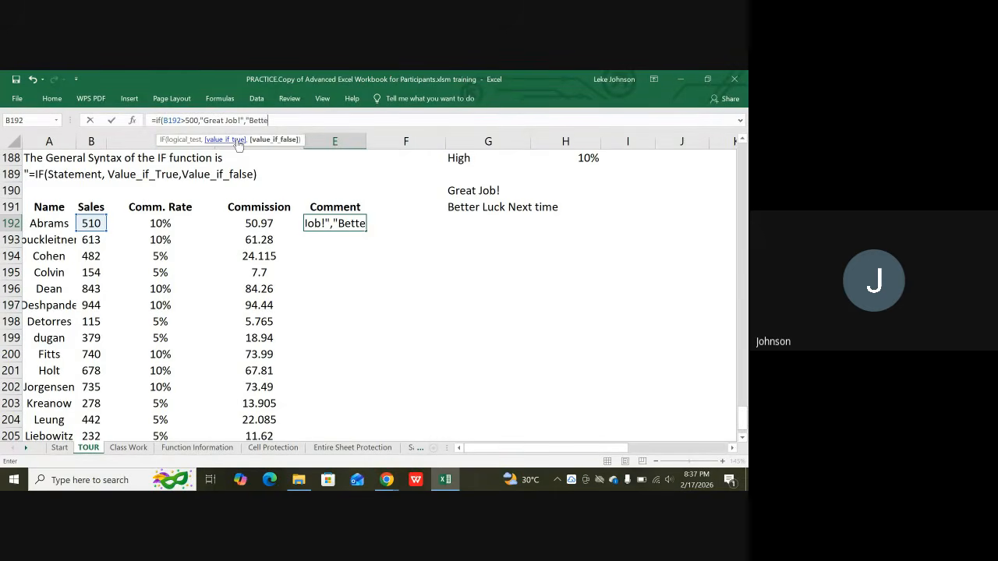
text(r Luck Next)
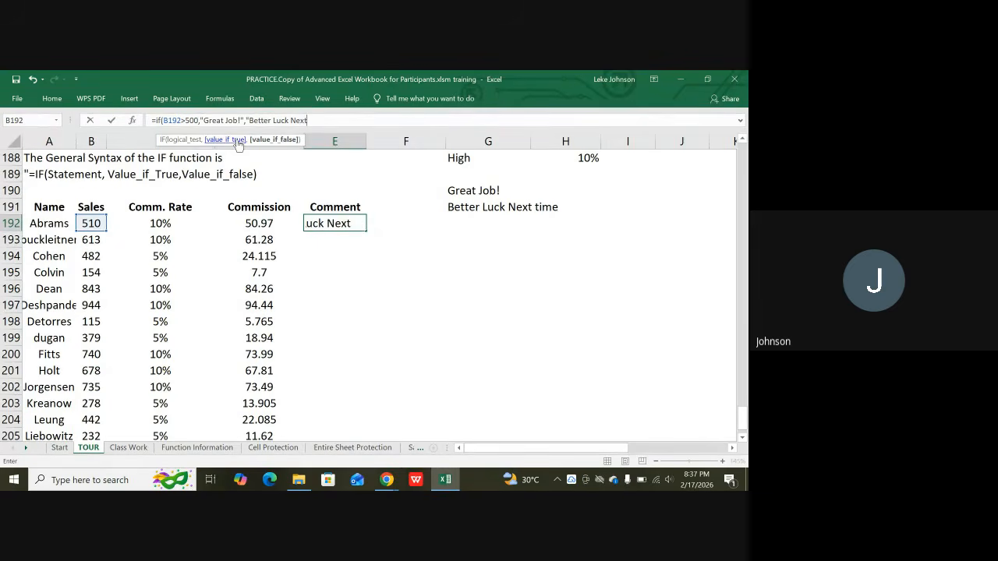
text( Time"))
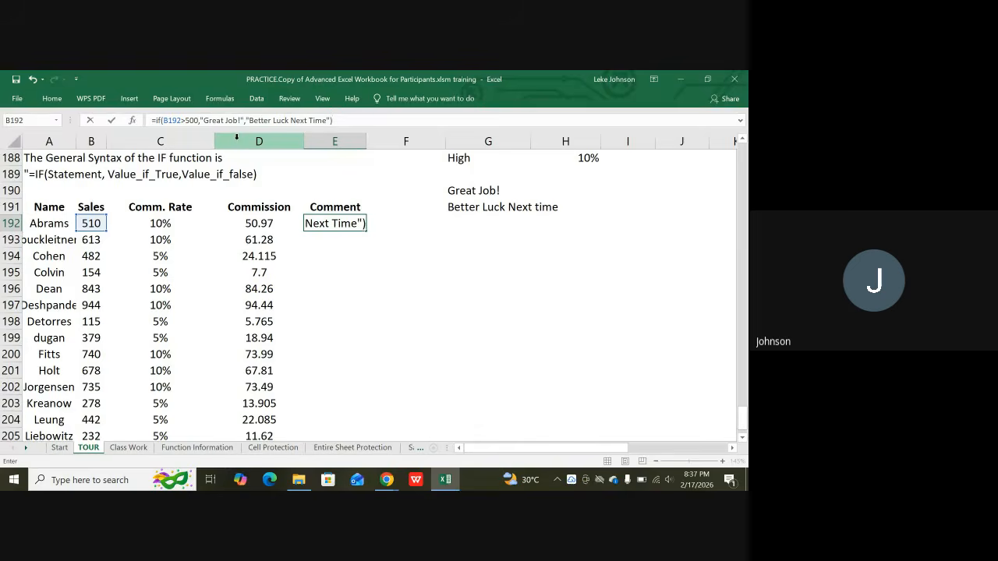
key(Return)
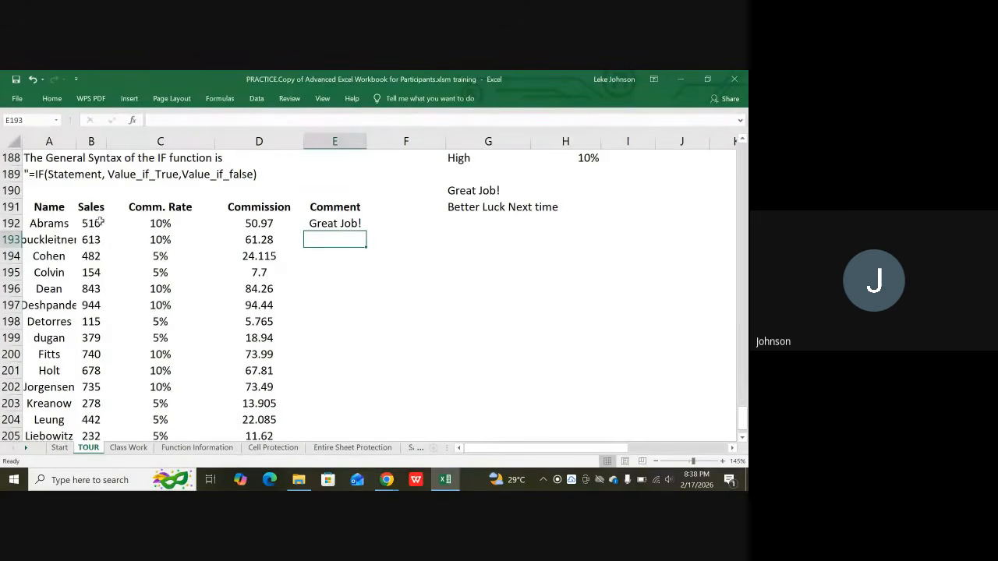
Review the first row's sales value and Comm. Rate formula against the Low and High rate cells H187 and H188.
click(89, 223)
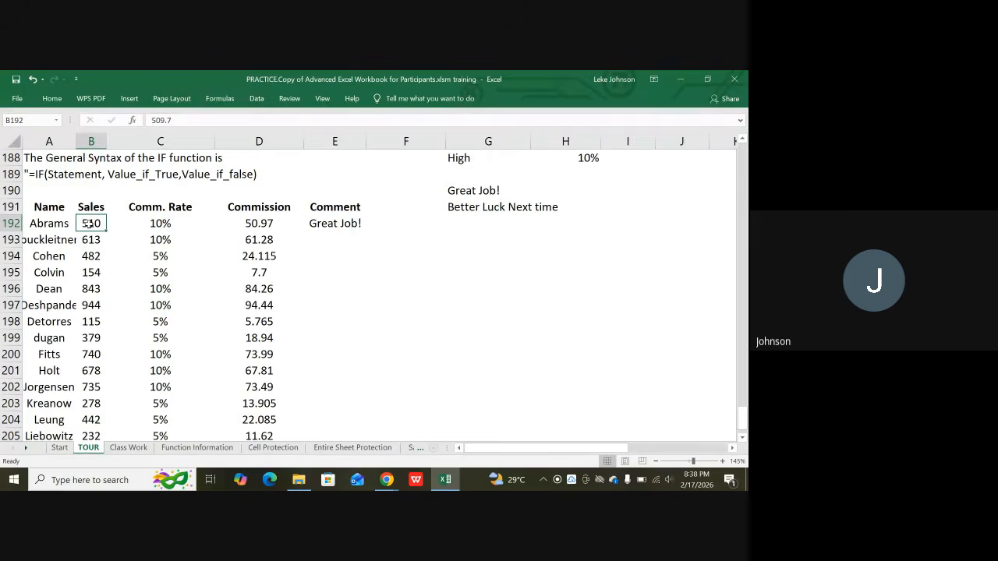
click(154, 224)
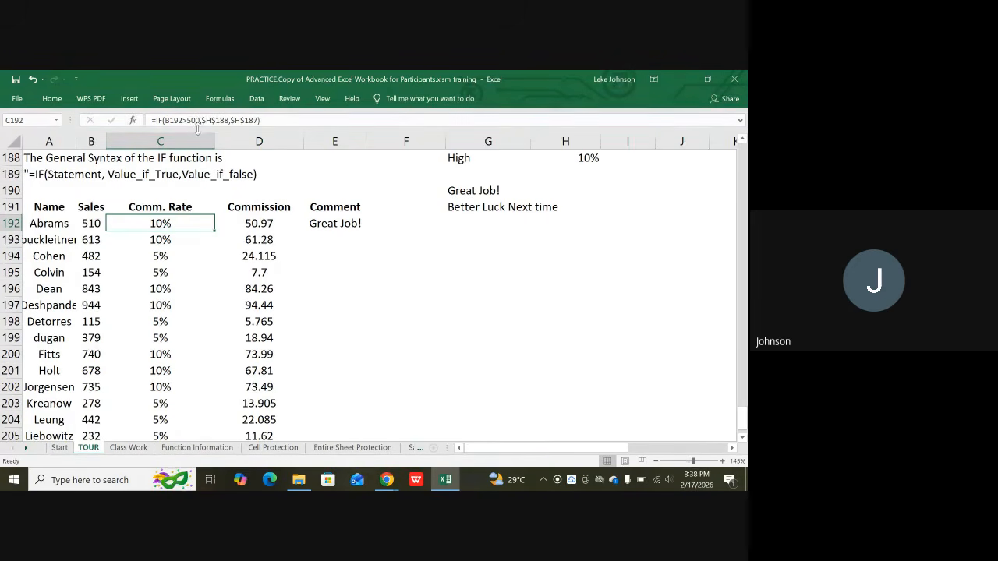
scroll(467, 193, up, 2)
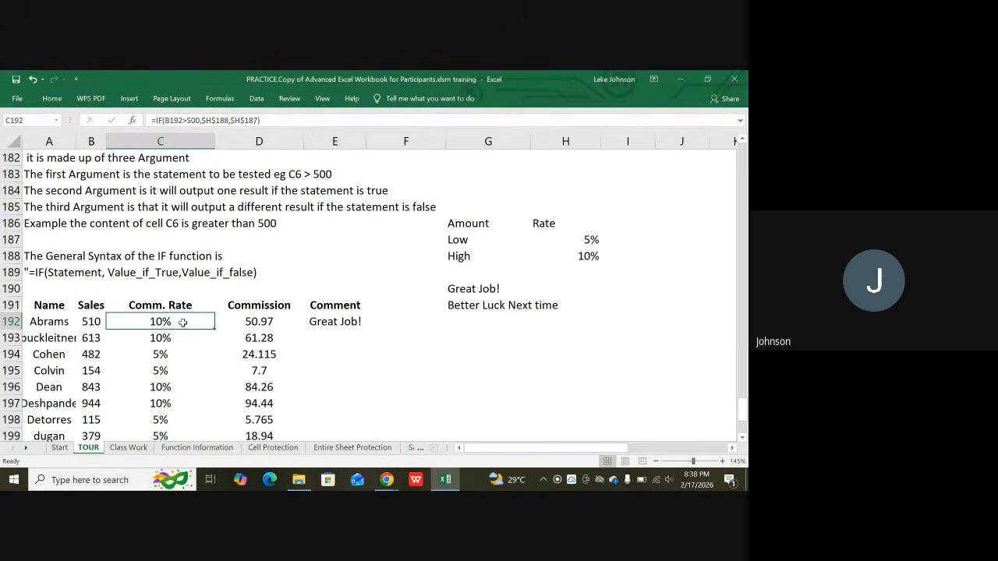
click(589, 259)
click(590, 238)
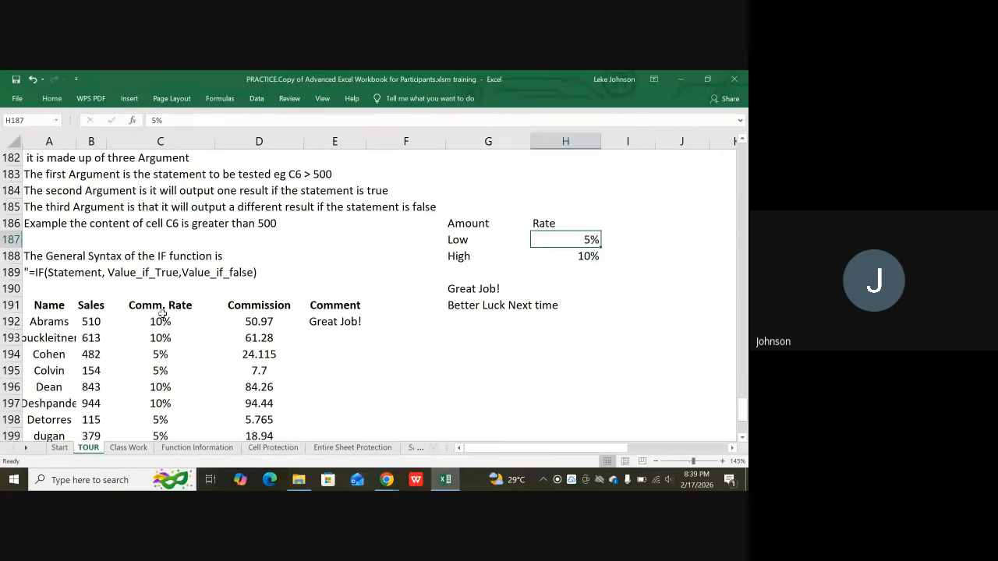
scroll(186, 383, down, 1)
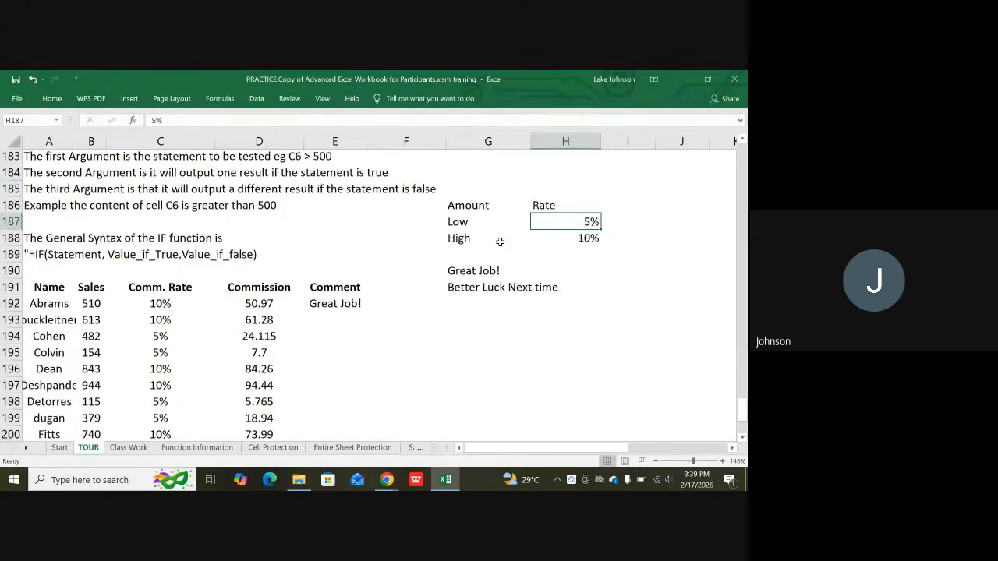
scroll(500, 241, up, 1)
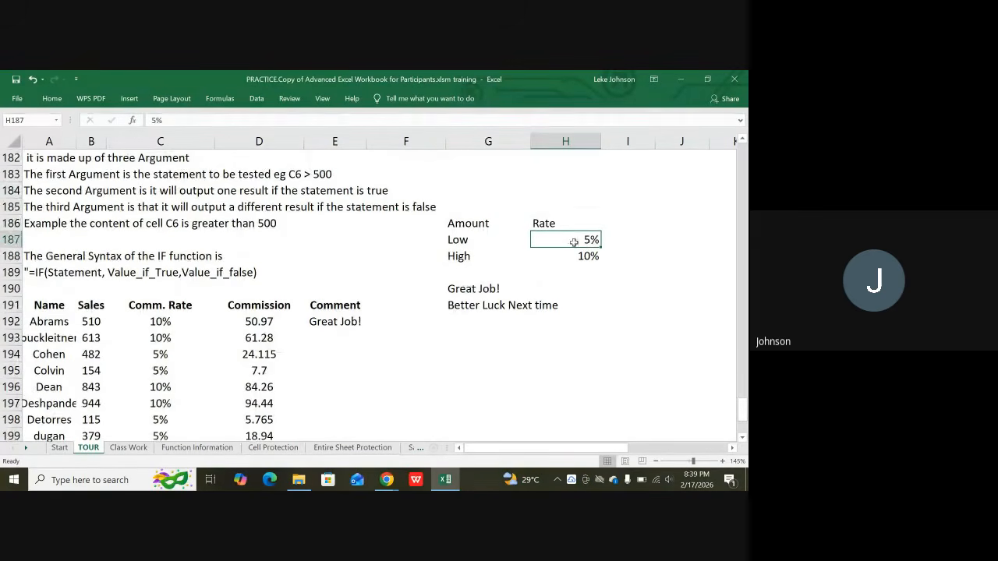
click(158, 323)
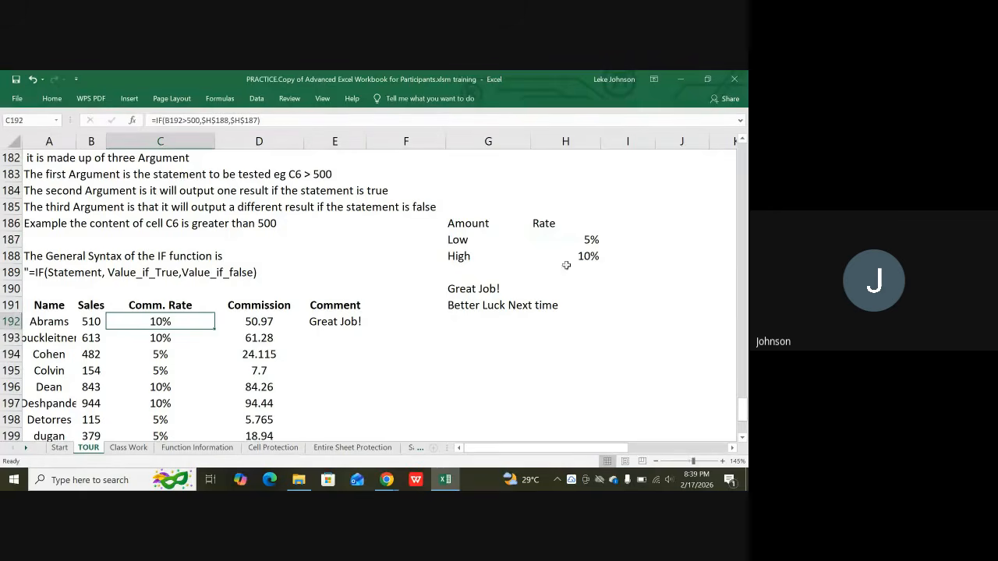
click(591, 242)
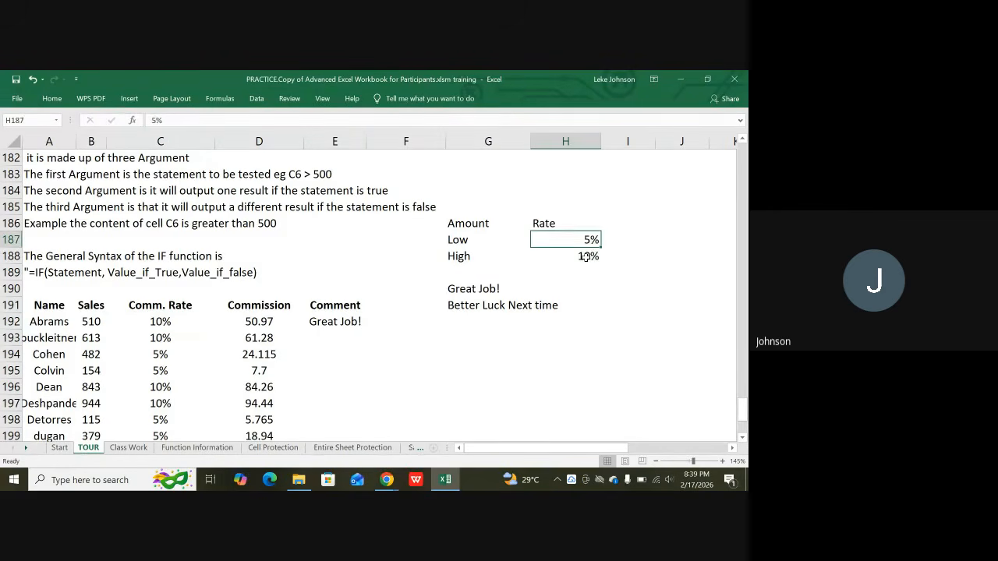
click(585, 257)
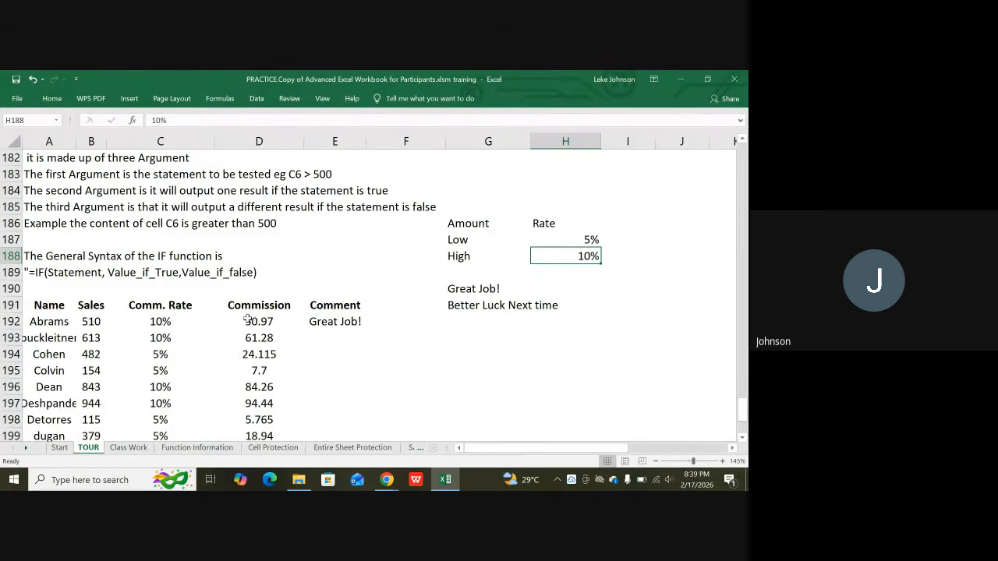
Copy the Comment formula from E192 down through E206.
click(335, 321)
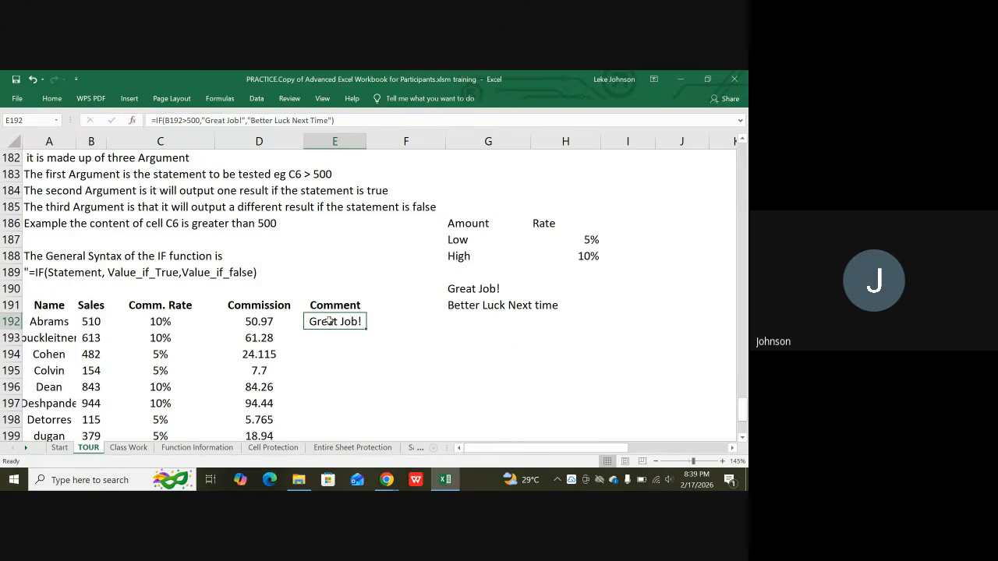
double_click(367, 328)
scroll(460, 319, down, 1)
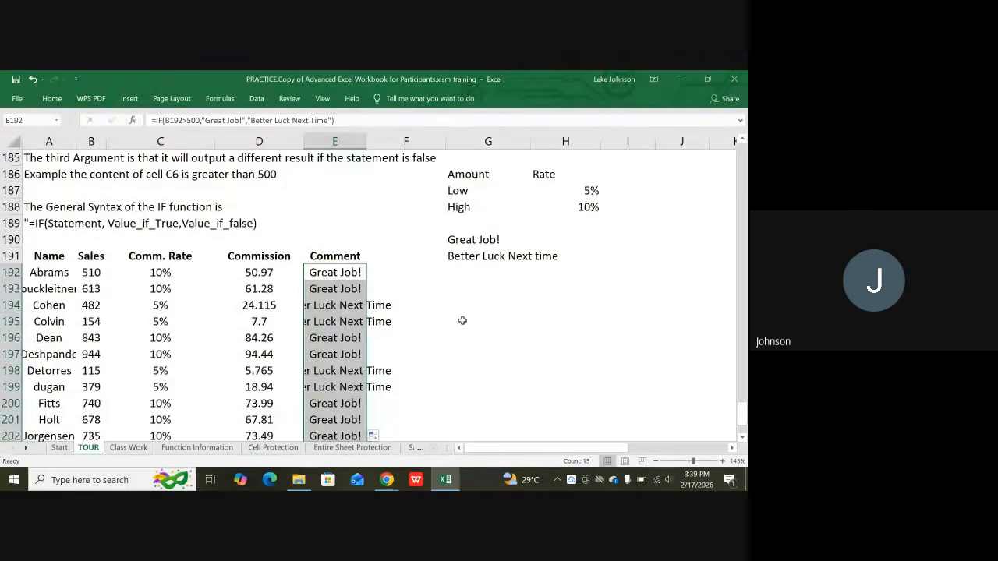
scroll(452, 315, down, 1)
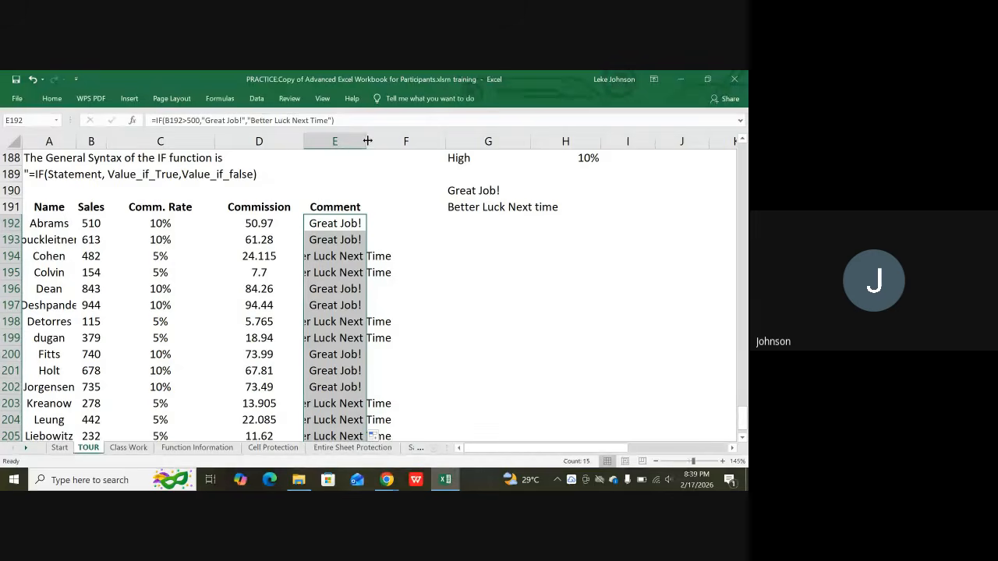
Widen the Comment column E to fit the longer comment texts, and check the rows down to 206.
drag(367, 140, 409, 138)
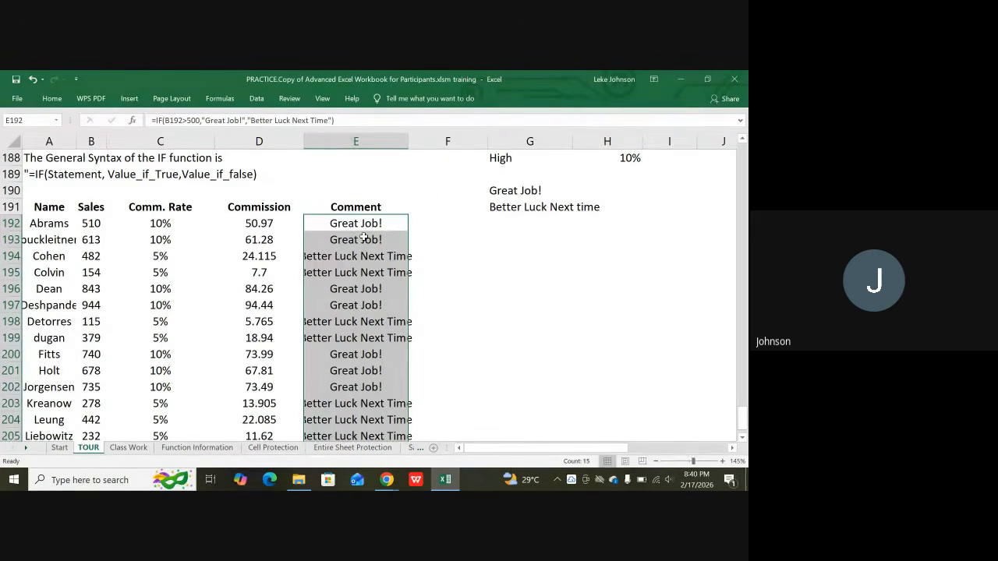
scroll(361, 246, down, 1)
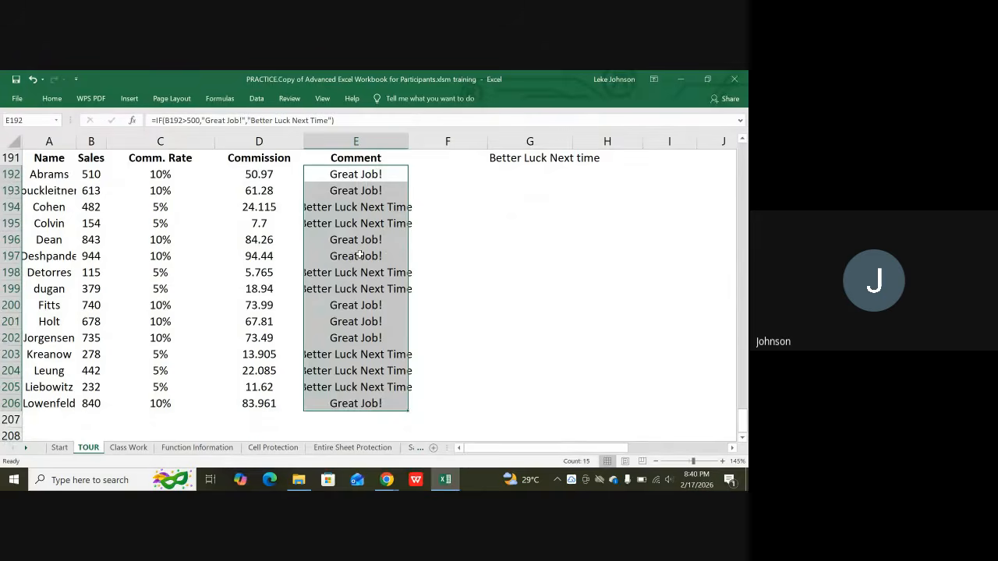
scroll(358, 255, up, 1)
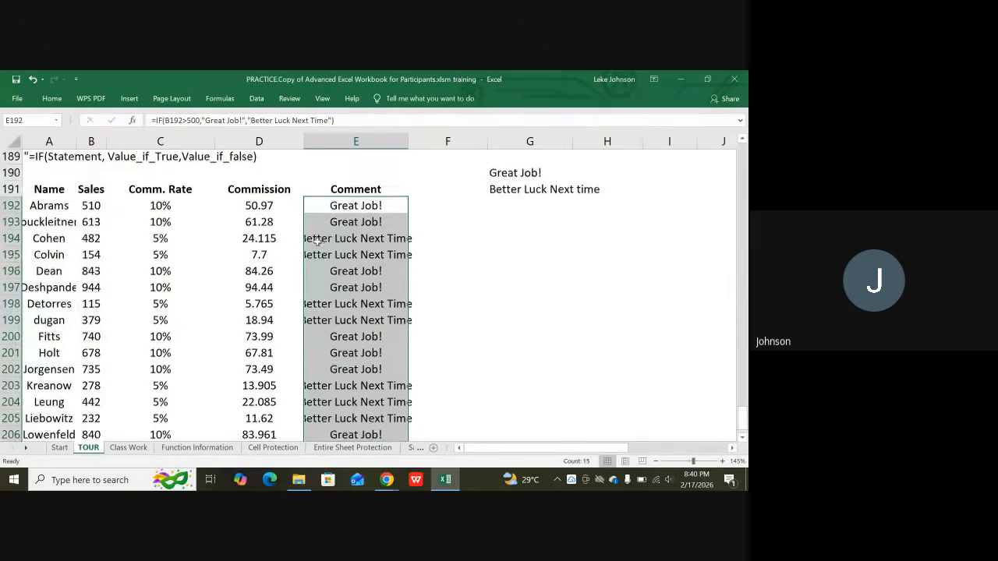
Left-align the comment texts in cells E192 to E206.
click(61, 100)
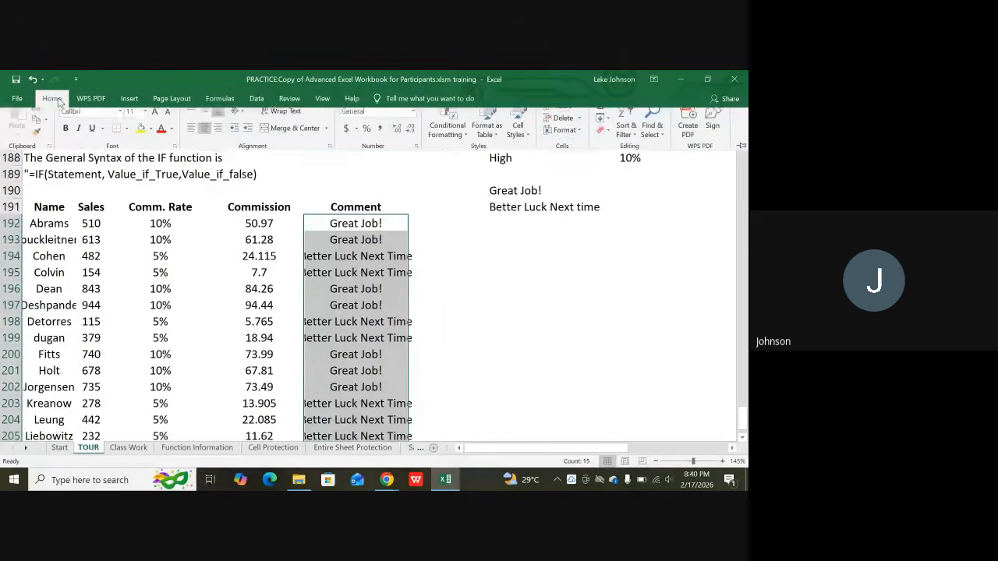
click(195, 140)
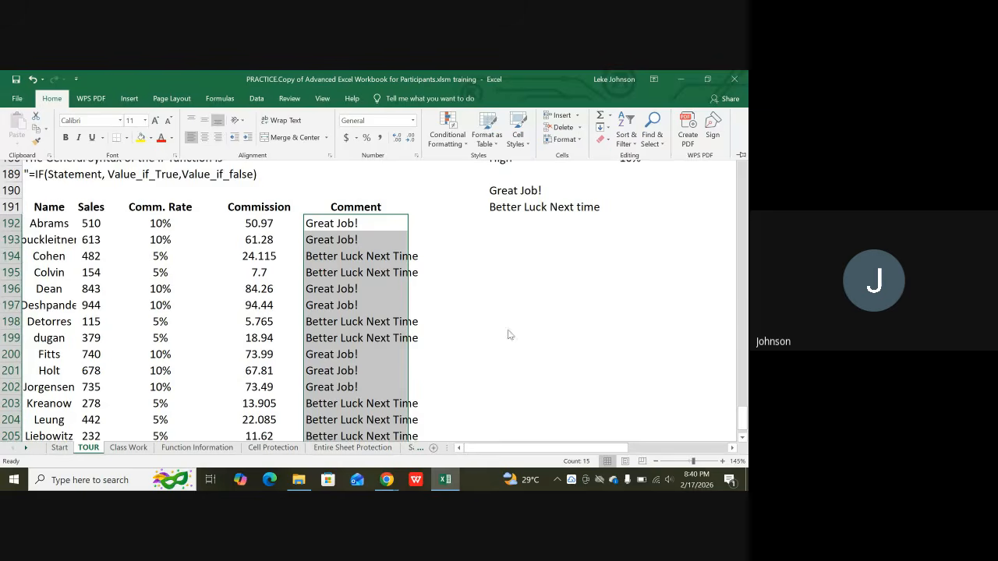
click(471, 335)
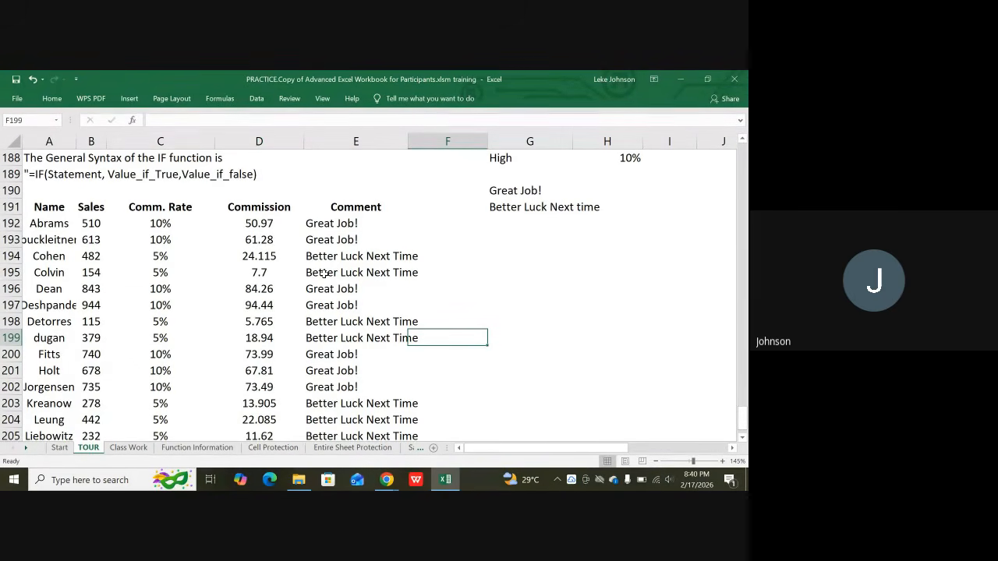
Review the sales table's Comm. Rate, Commission and Comment columns down to row 206, along with the IF syntax notes above it.
scroll(350, 304, down, 4)
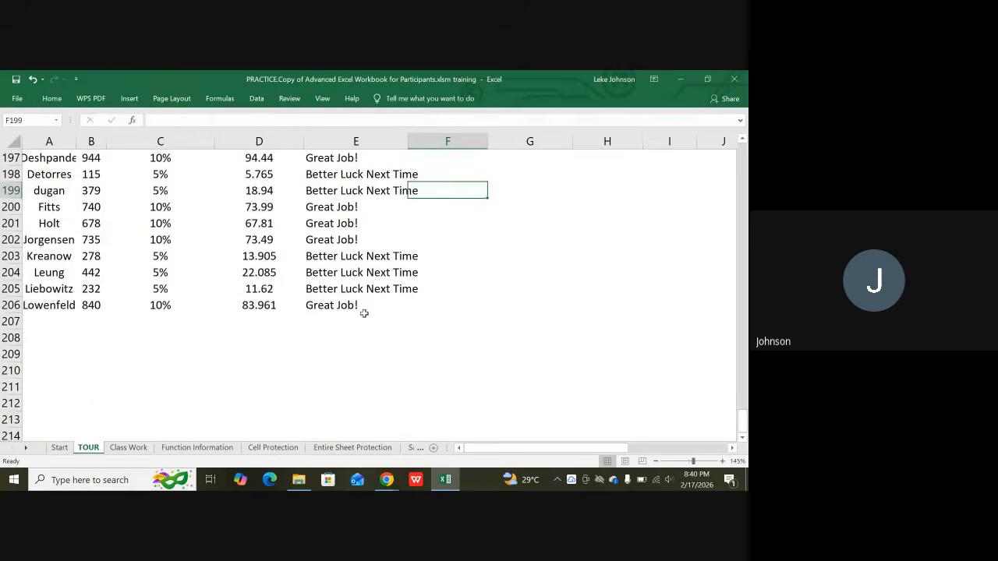
scroll(350, 297, up, 6)
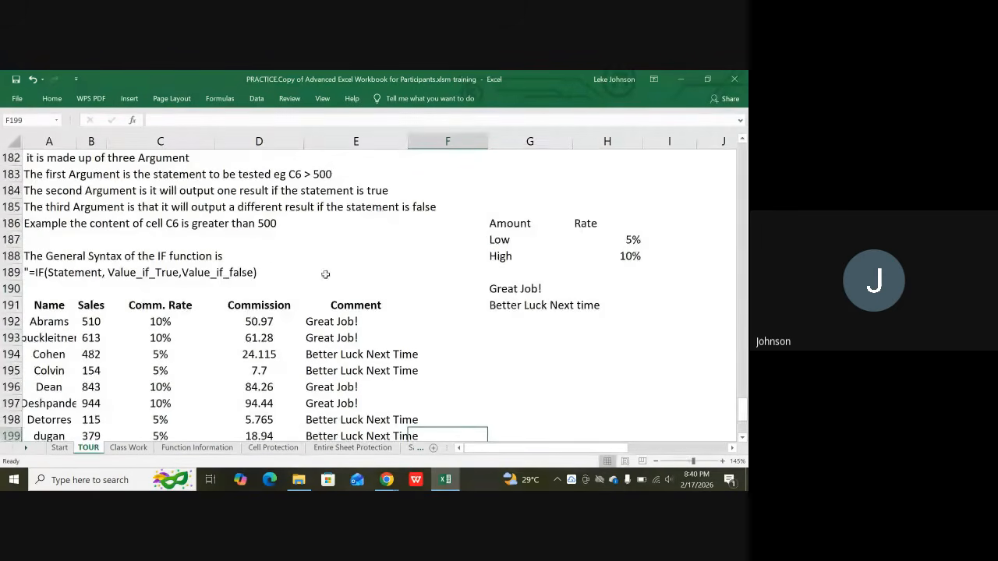
scroll(198, 316, down, 1)
scroll(198, 316, down, 1)
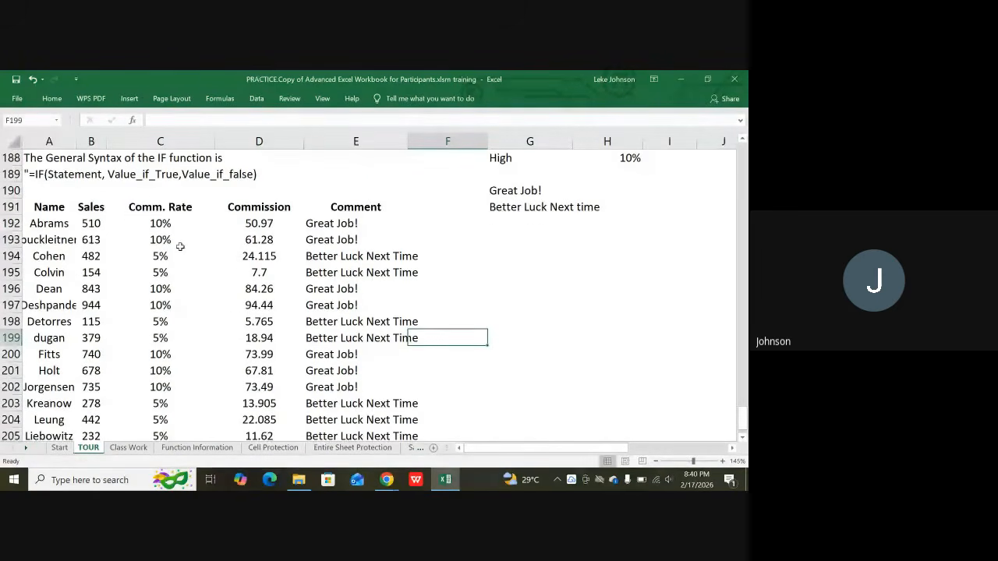
scroll(128, 234, up, 1)
scroll(119, 240, down, 1)
Switch to the Google Meet call in Chrome and check which participant has a hand raised.
mouse_move(385, 482)
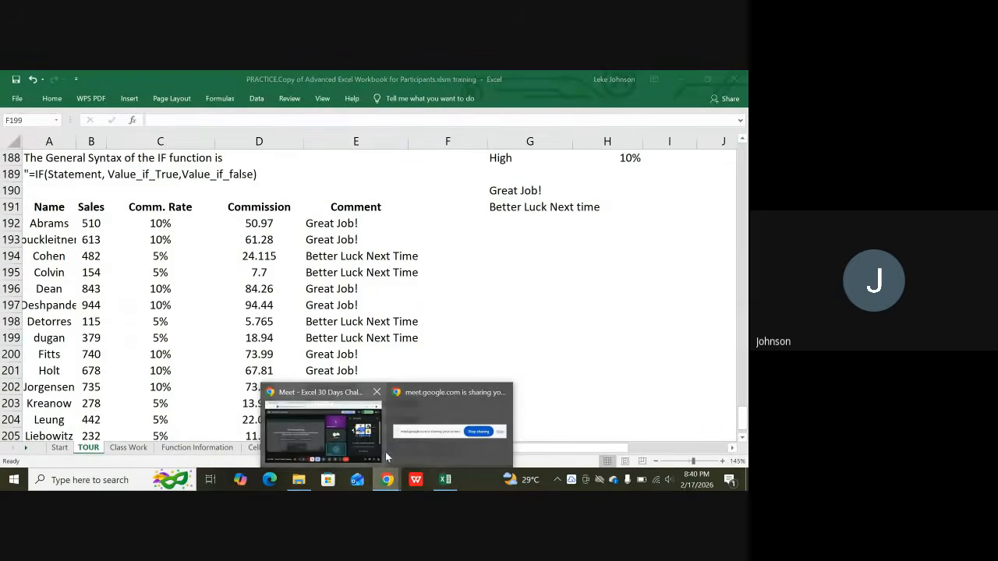
click(335, 440)
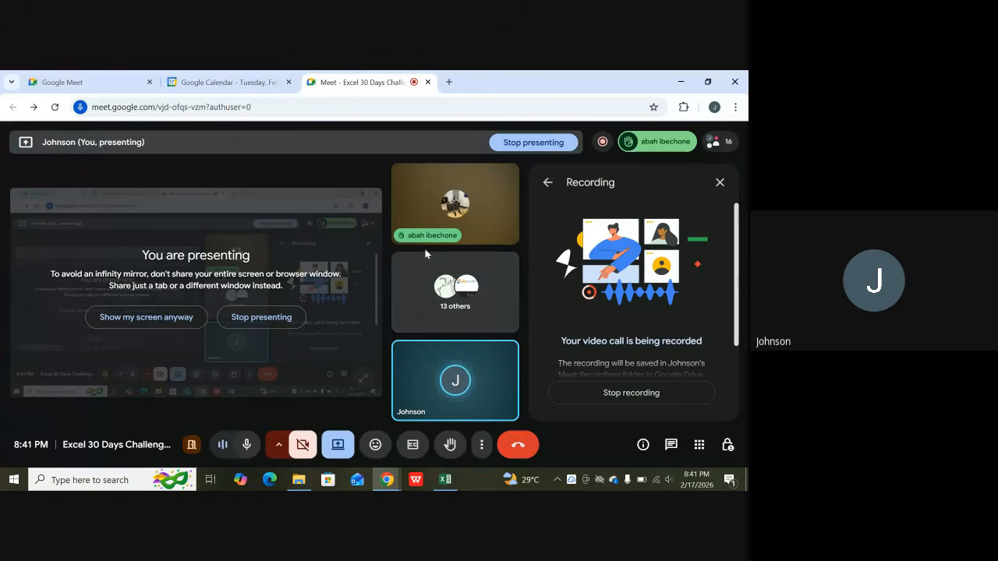
mouse_move(437, 241)
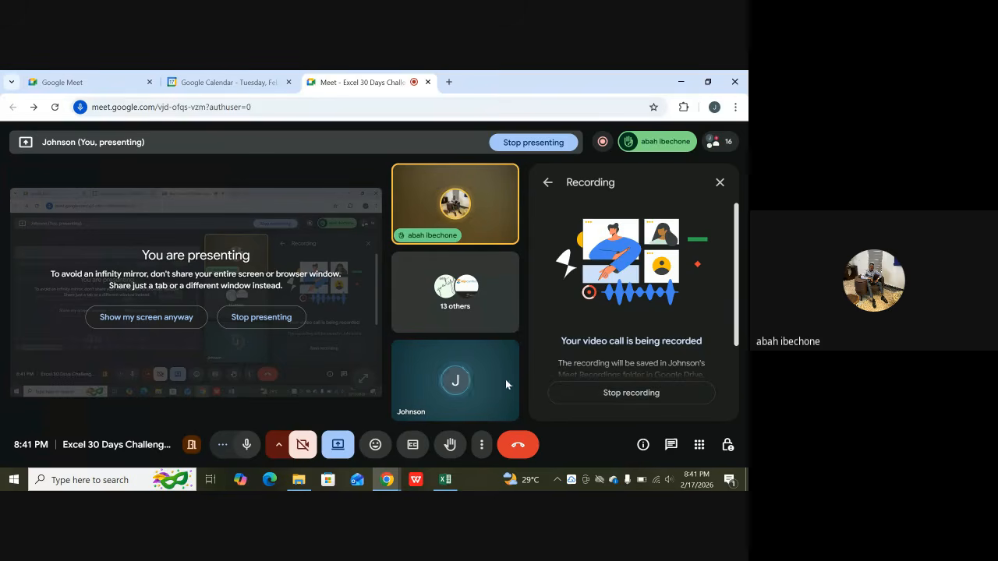
Look through the list of people in the meeting.
click(463, 301)
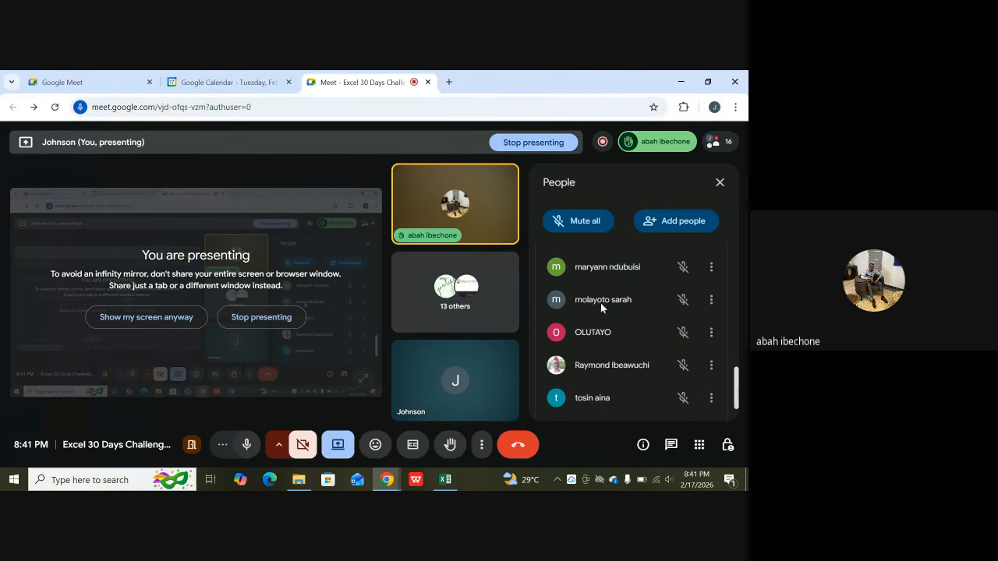
scroll(612, 312, down, 2)
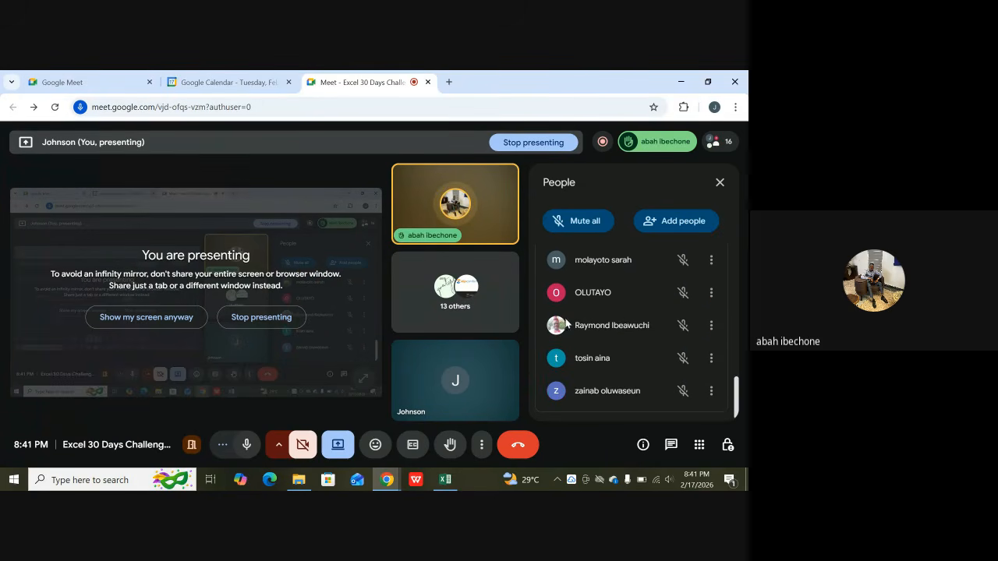
scroll(565, 320, up, 2)
scroll(607, 311, up, 2)
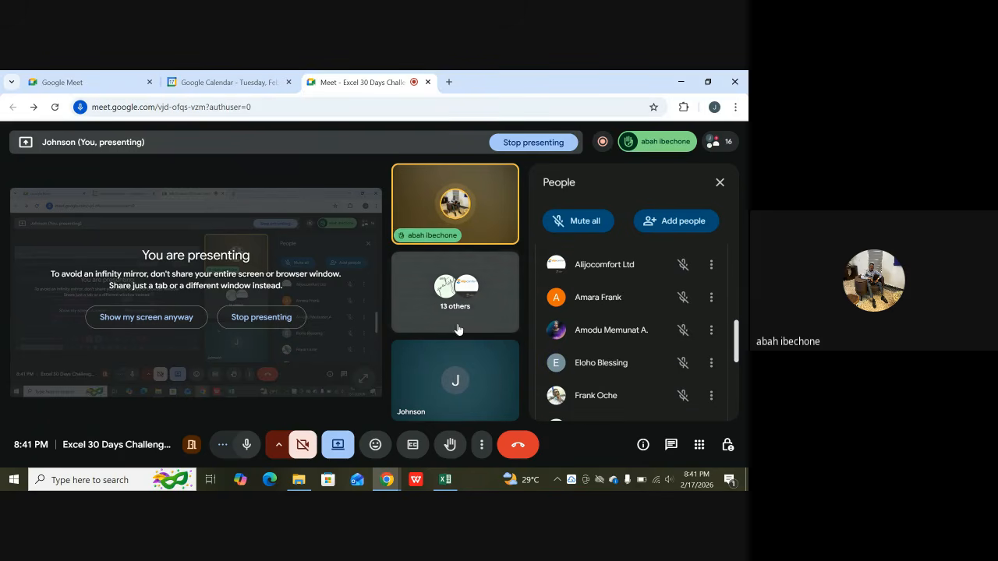
Switch to the Excel practice workbook and left-align the Comment header in E191.
click(443, 479)
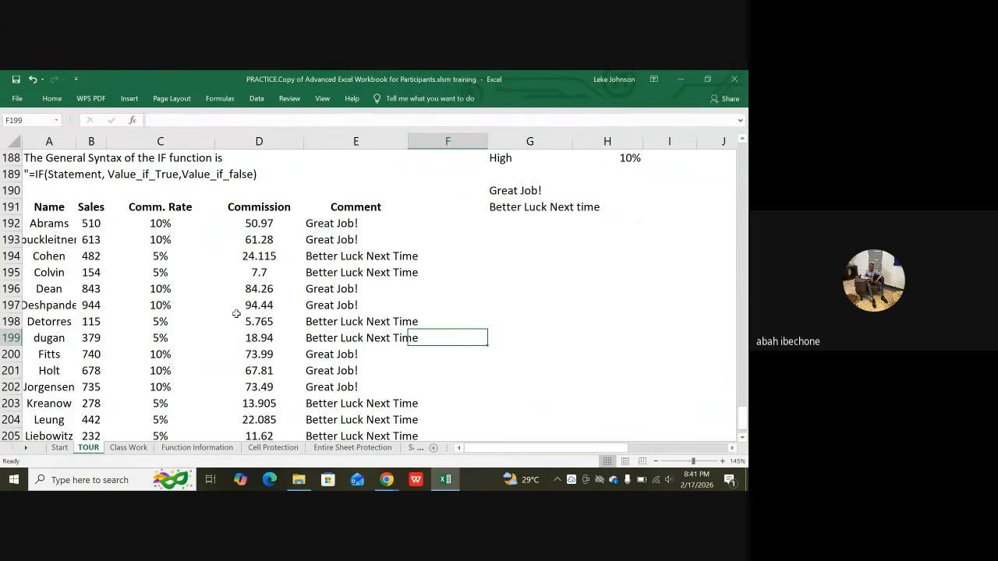
click(330, 206)
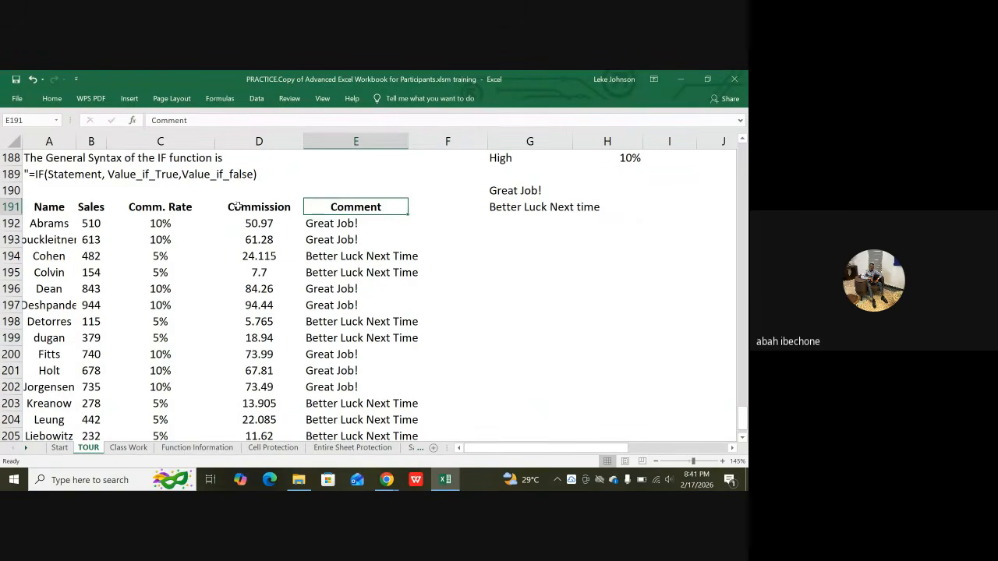
click(56, 99)
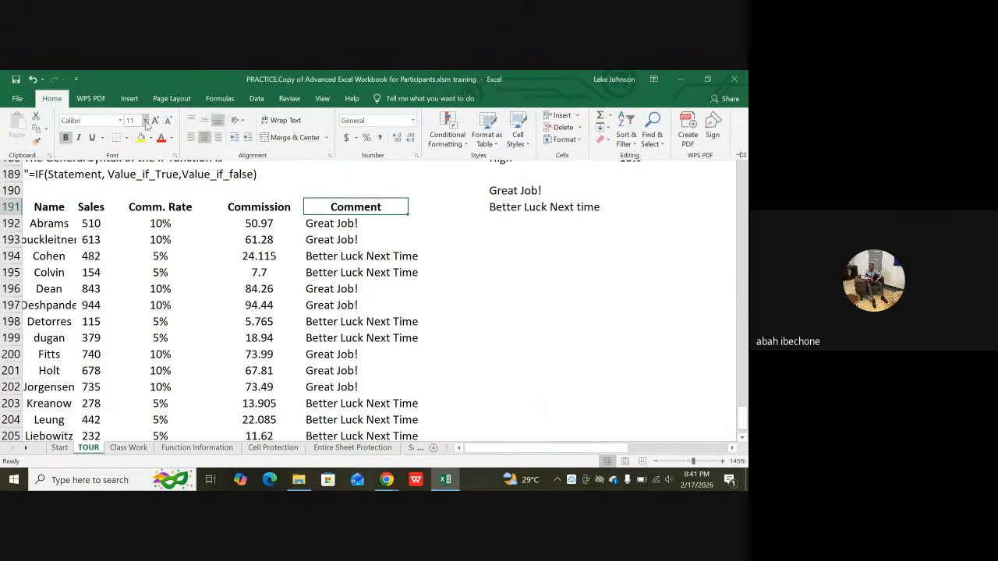
click(195, 138)
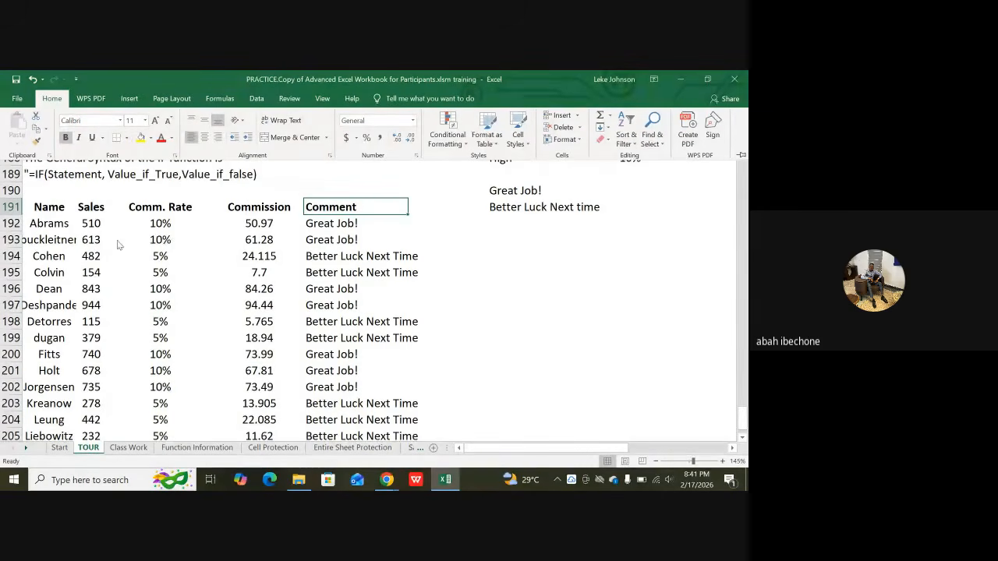
click(358, 244)
click(377, 234)
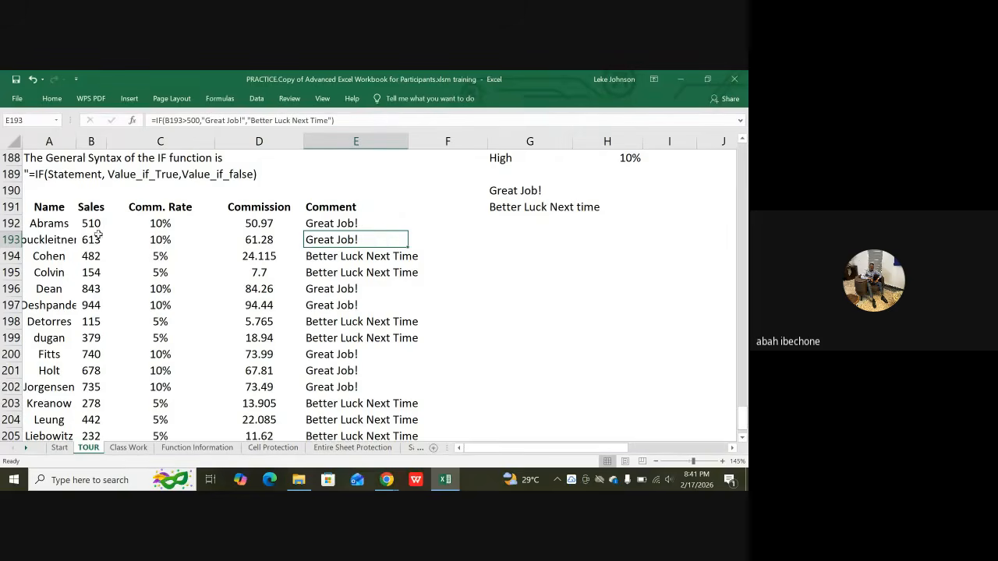
Left-align the Name column of the sales table, from A191 to A206.
click(145, 208)
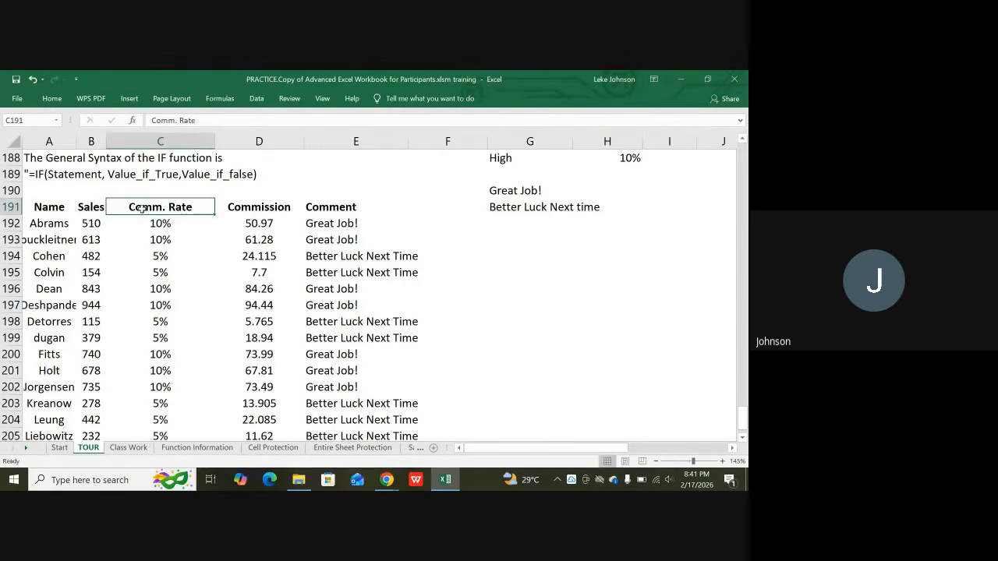
click(255, 209)
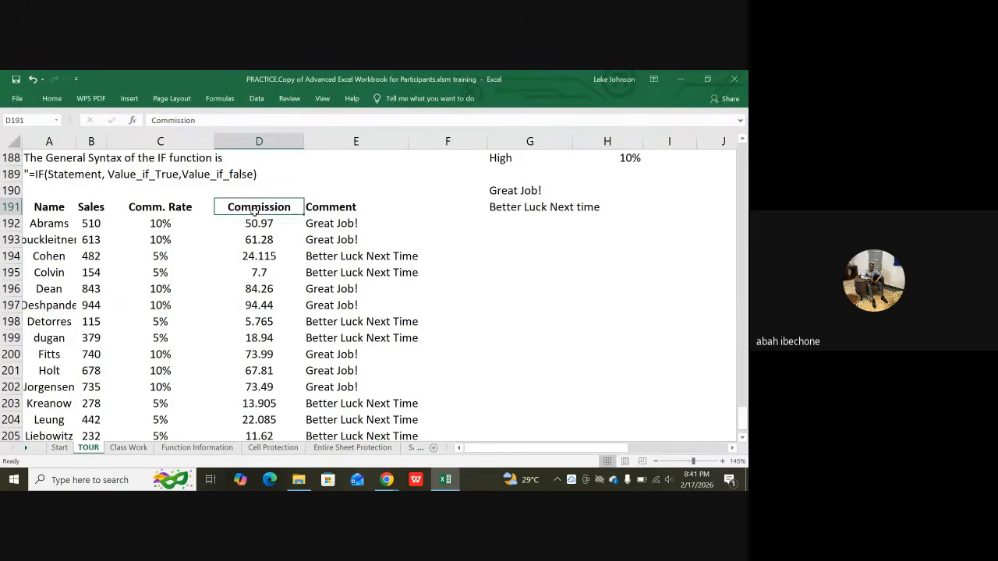
drag(45, 209, 43, 407)
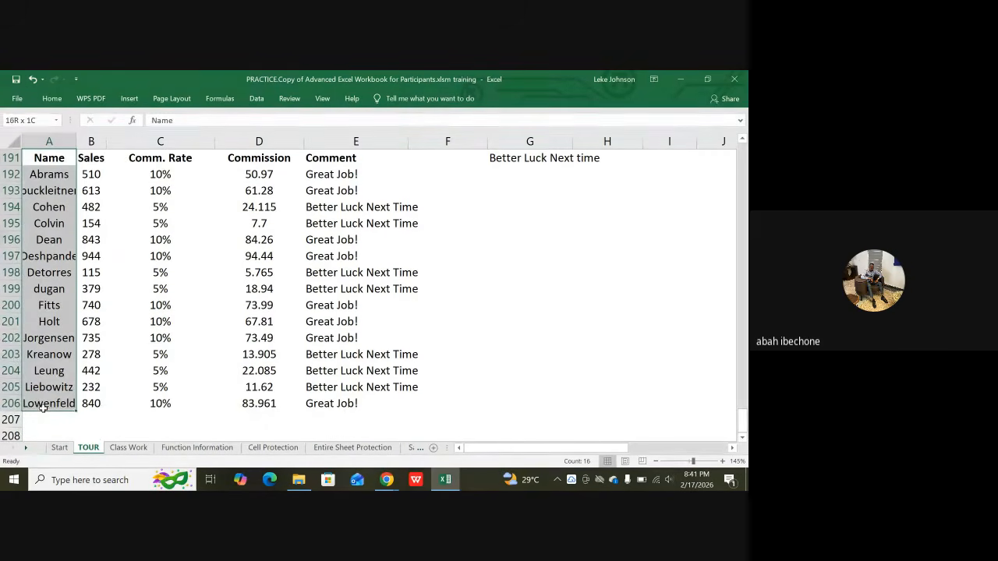
click(54, 99)
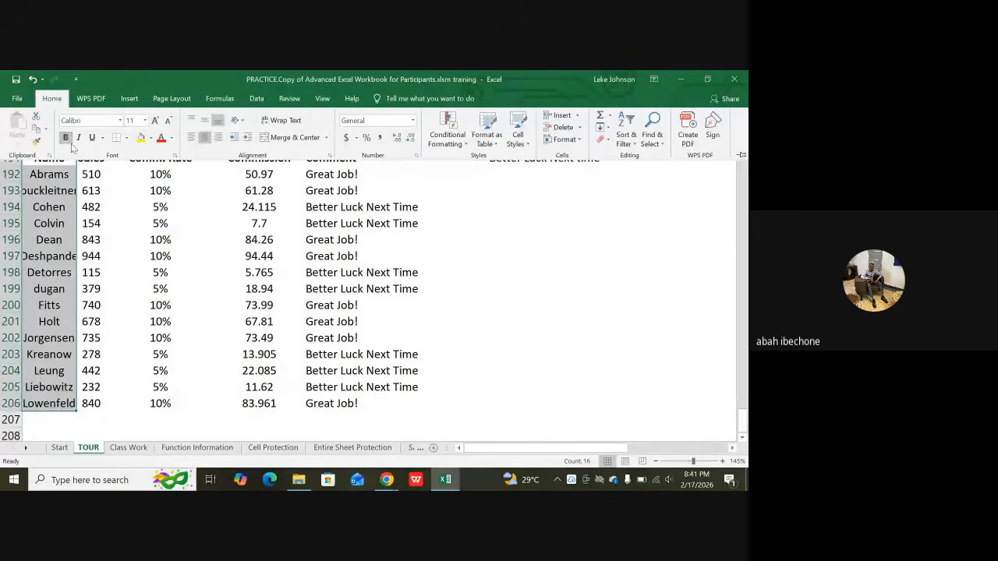
click(194, 137)
scroll(173, 195, up, 2)
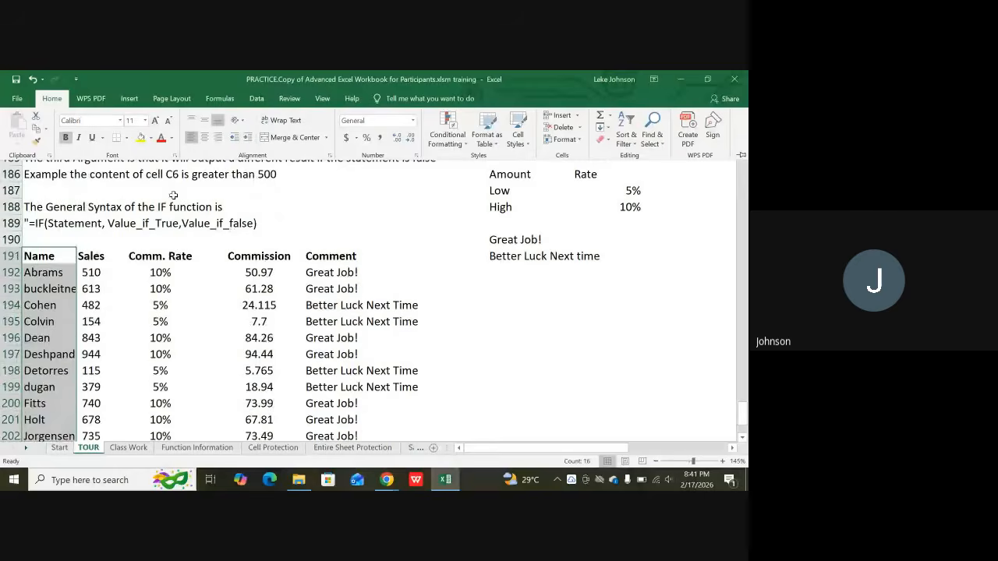
click(163, 257)
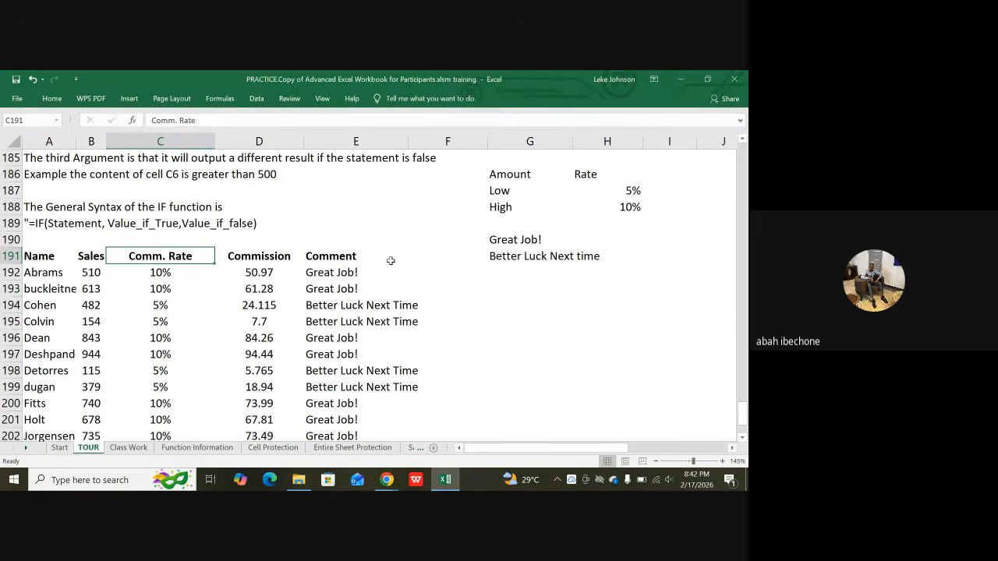
Examine the IF formulas in the Comm. Rate and Comment columns and the High rate cell they refer to.
scroll(366, 275, down, 1)
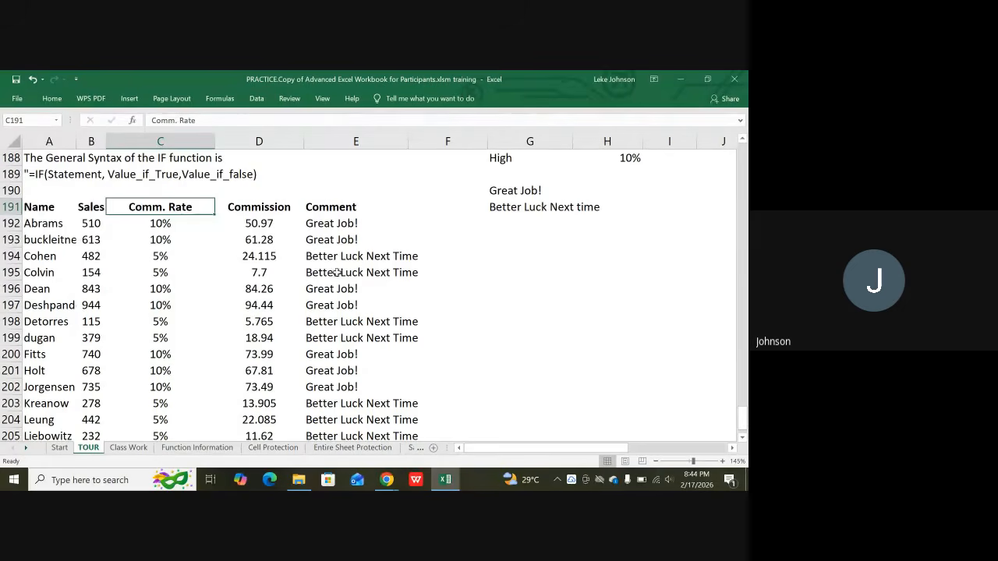
click(178, 256)
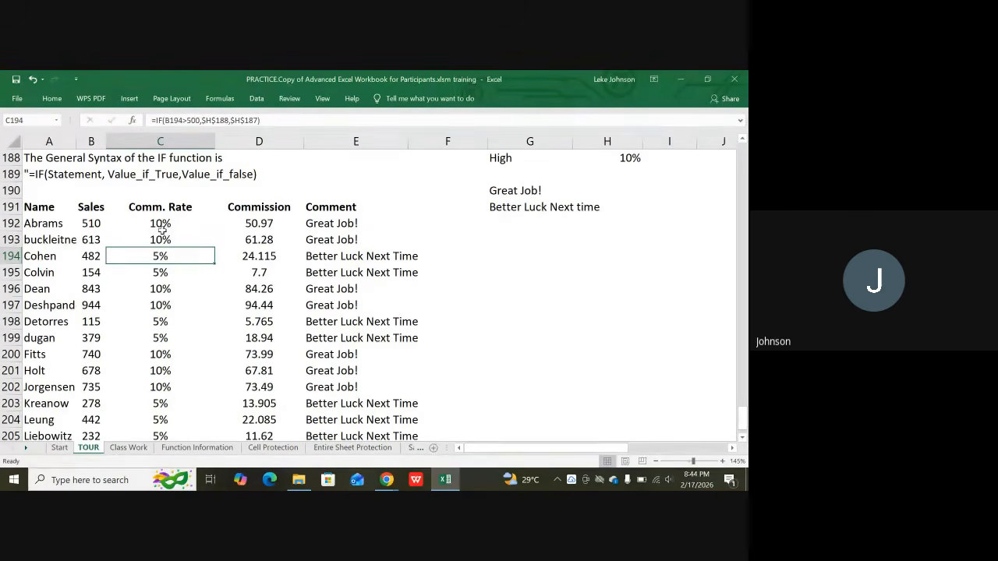
scroll(86, 242, down, 1)
scroll(86, 242, down, 1)
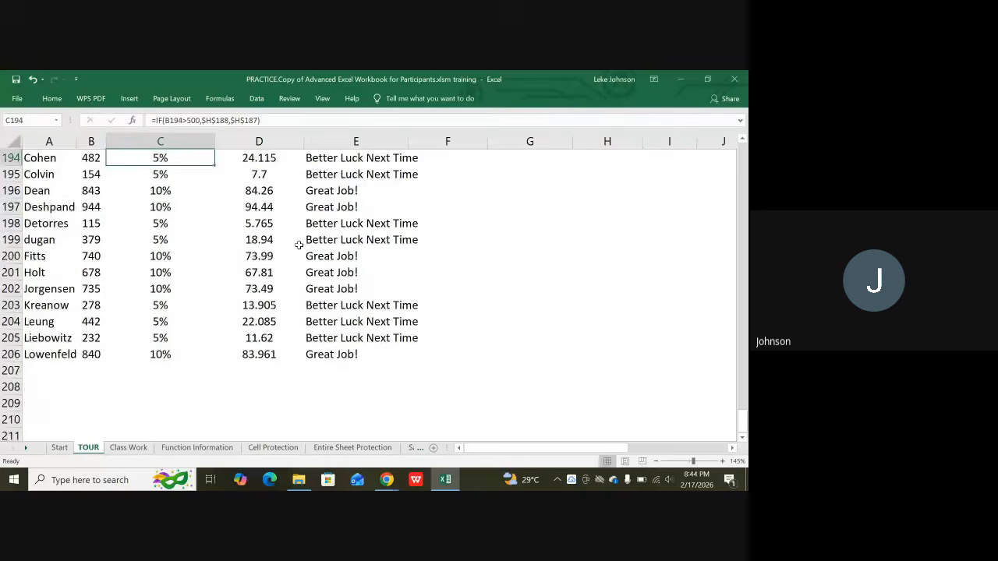
scroll(327, 234, up, 2)
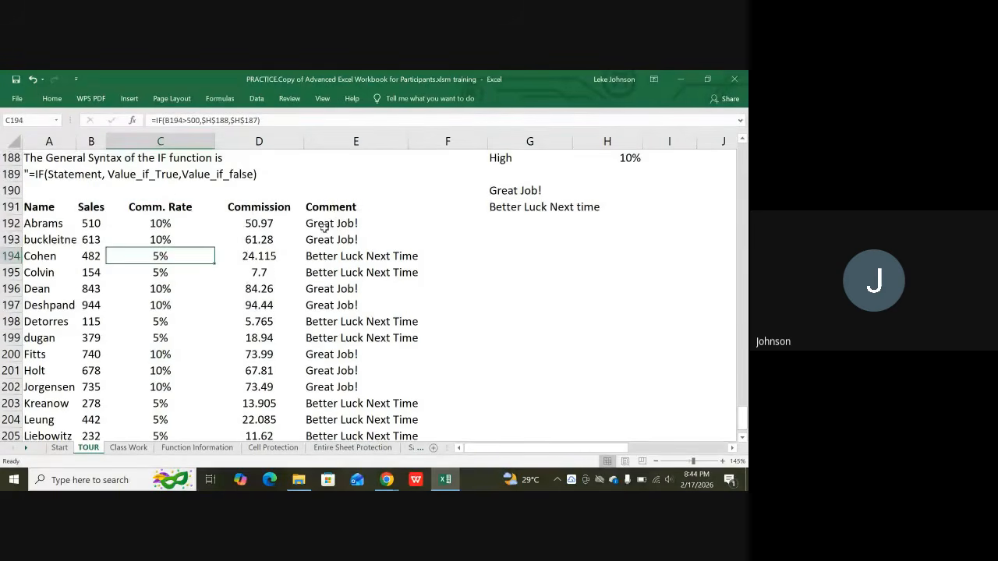
click(322, 227)
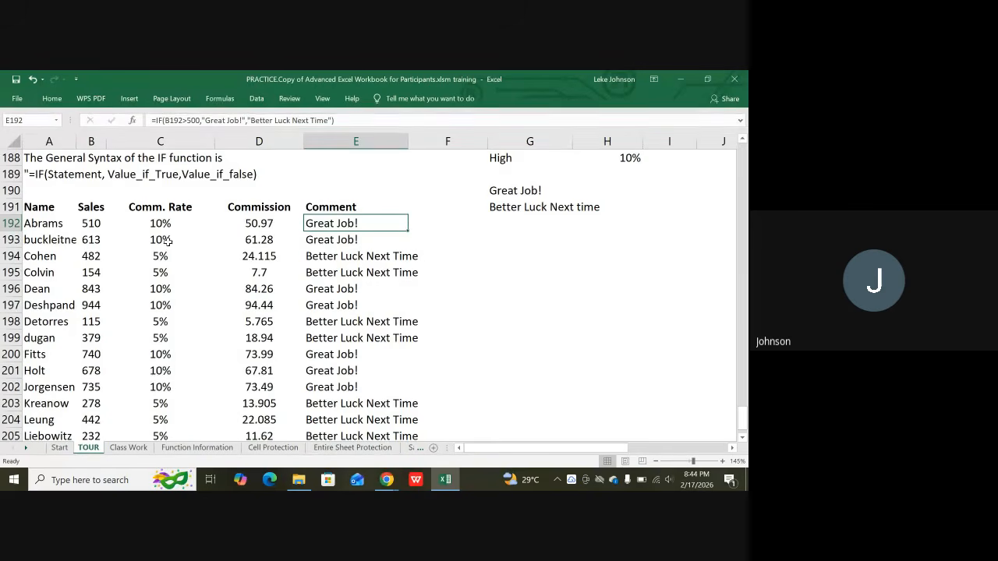
scroll(578, 175, up, 1)
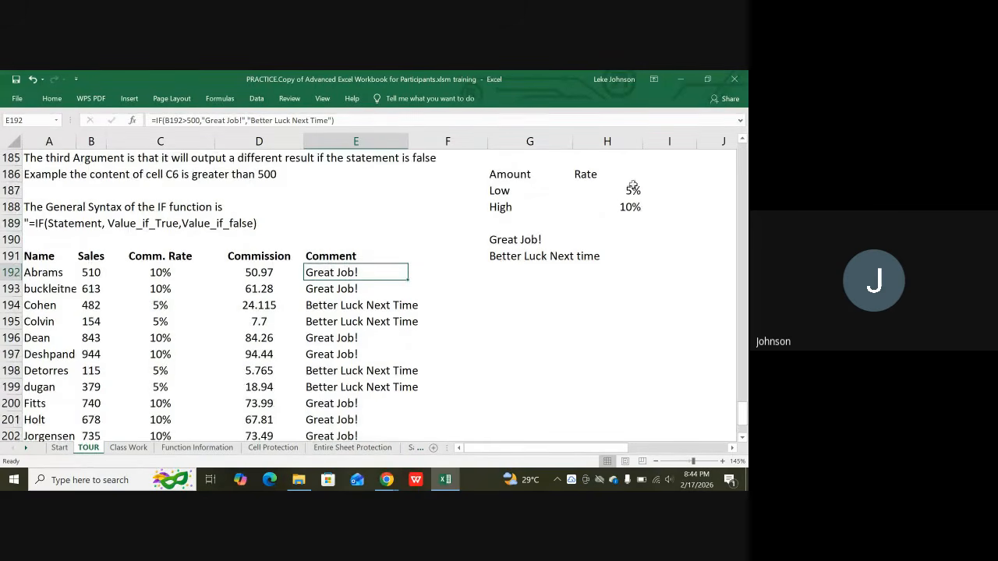
click(627, 211)
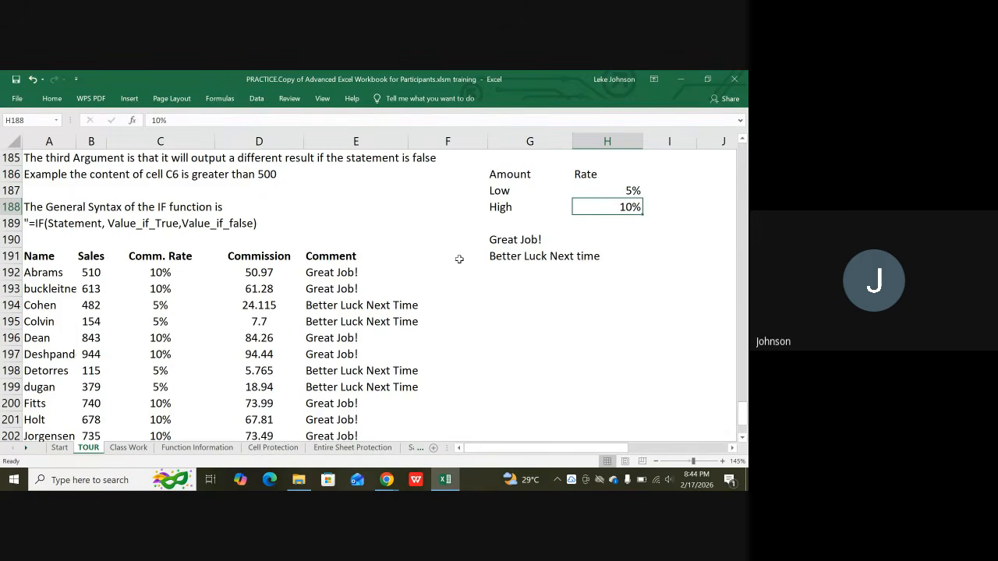
click(163, 273)
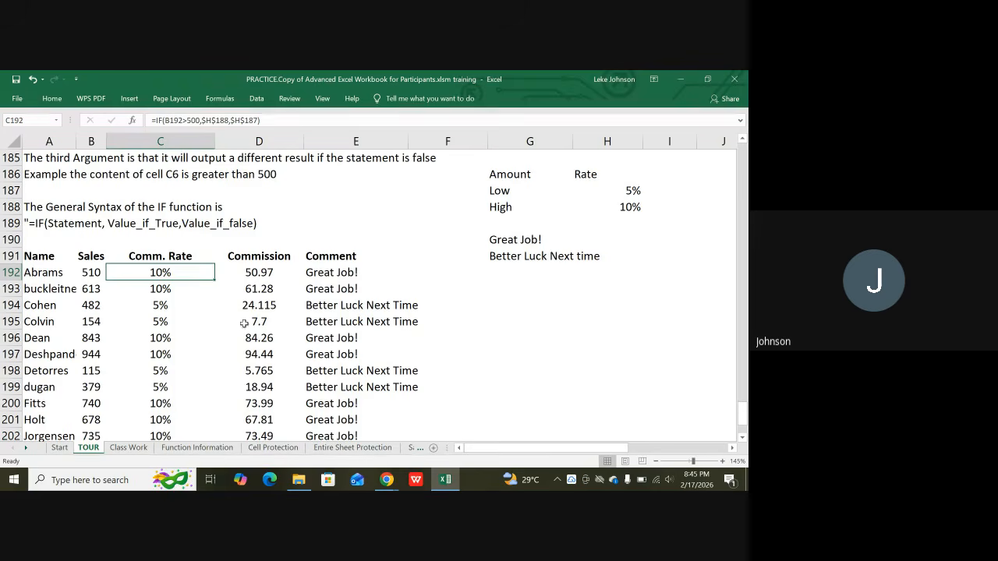
click(158, 305)
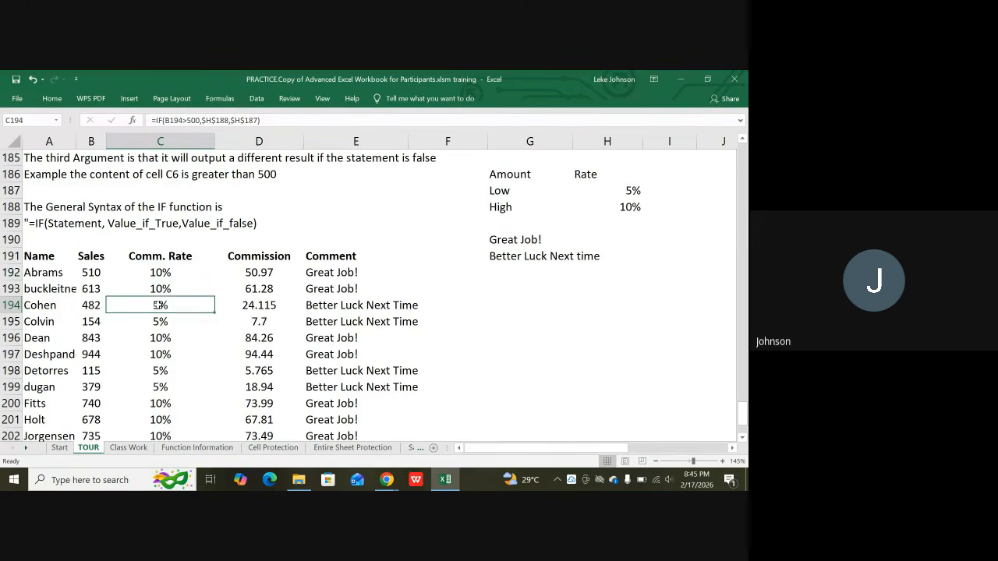
Review the conditional statement notes and the rest of the sales table down to the empty rows below it.
scroll(298, 325, down, 3)
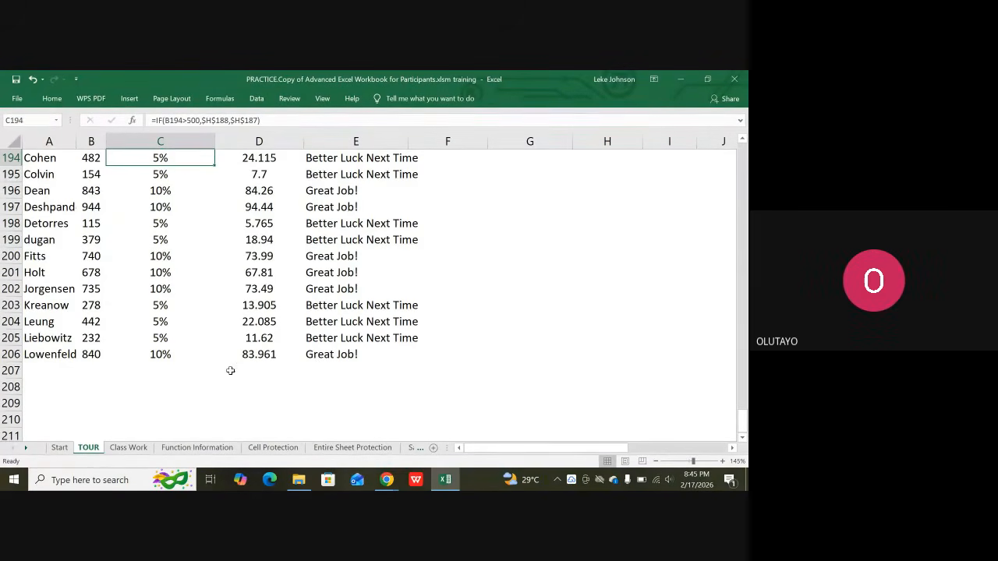
scroll(229, 365, down, 1)
scroll(233, 350, up, 2)
scroll(230, 348, down, 2)
scroll(234, 343, up, 6)
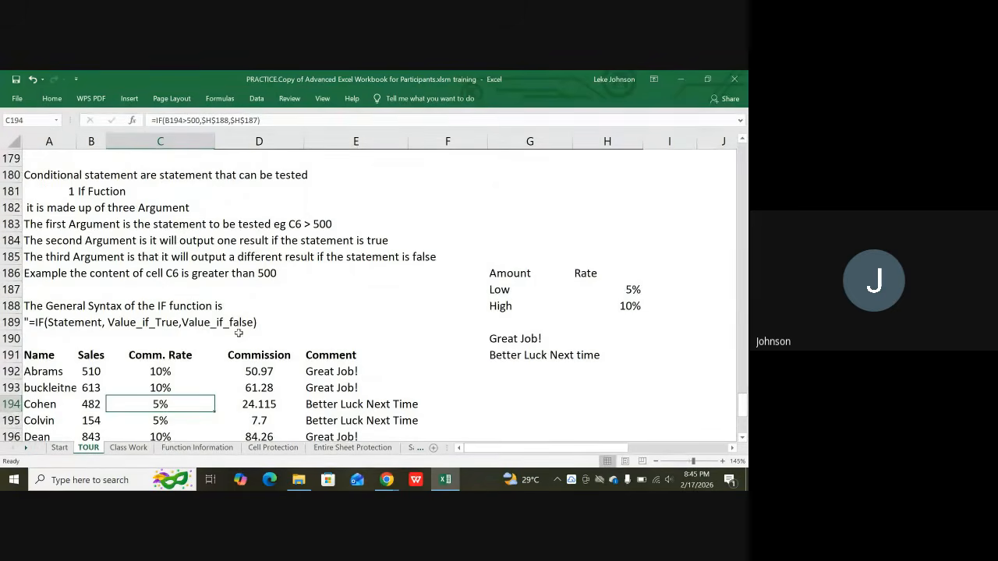
scroll(234, 338, down, 2)
scroll(233, 343, up, 2)
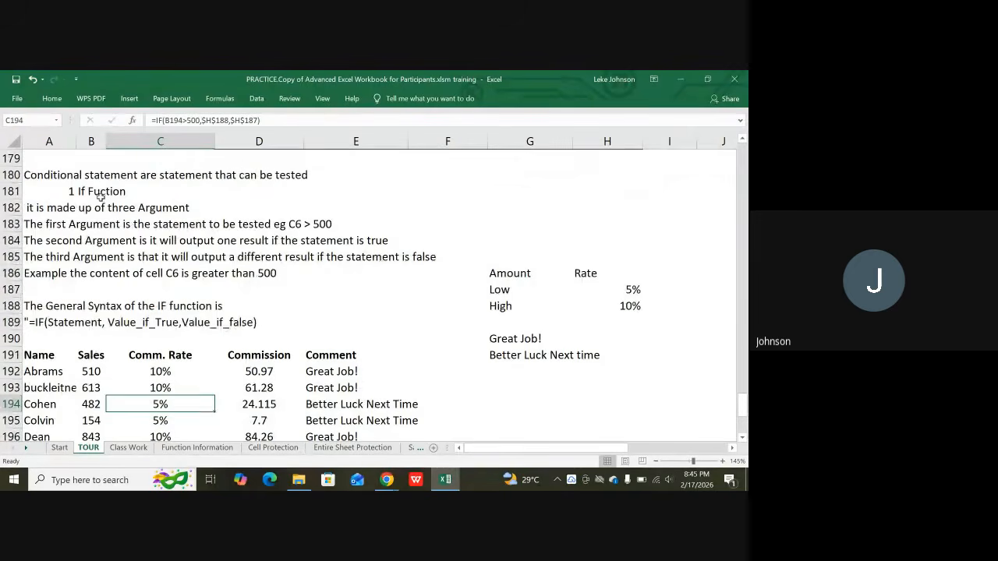
scroll(110, 195, down, 9)
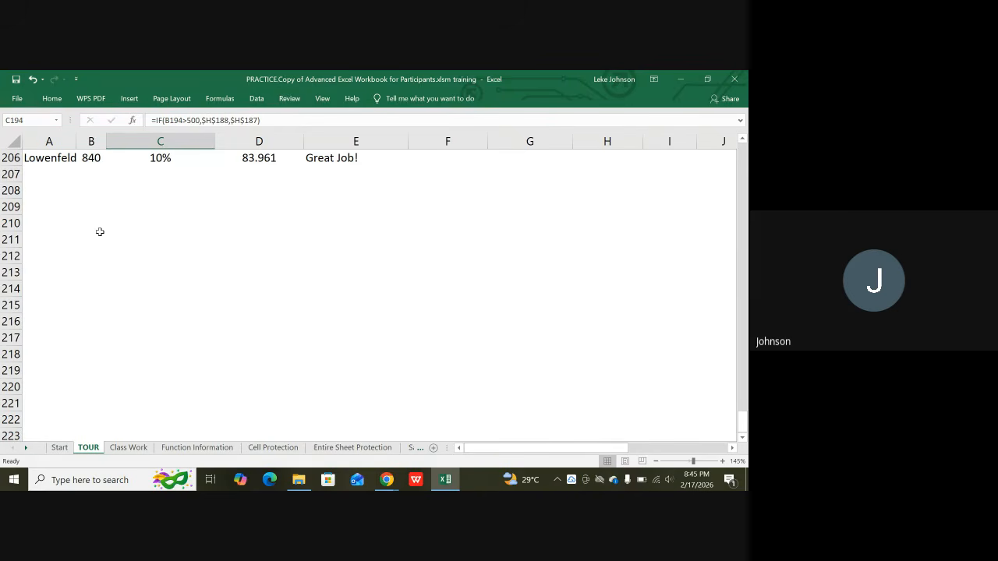
scroll(124, 212, up, 7)
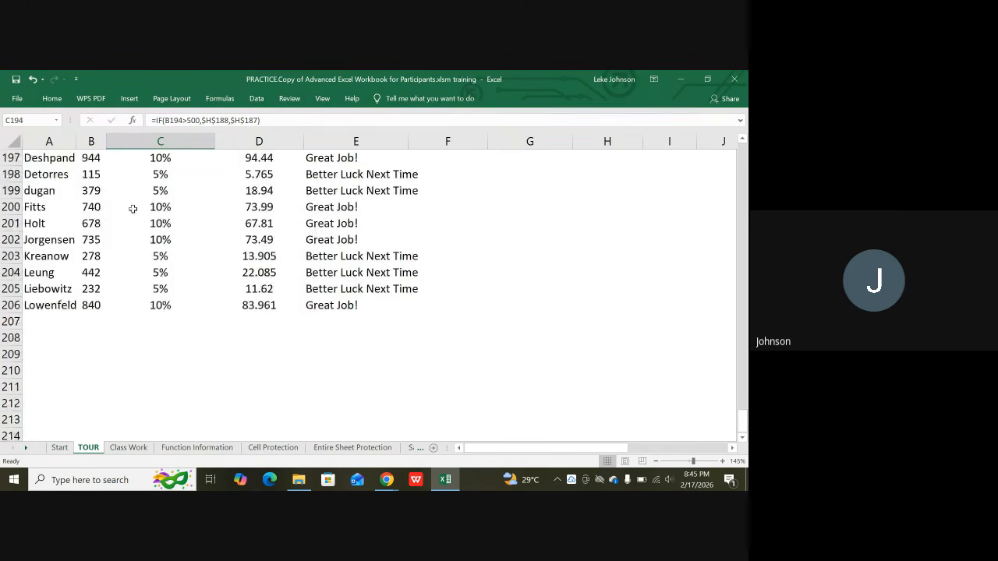
scroll(137, 207, down, 4)
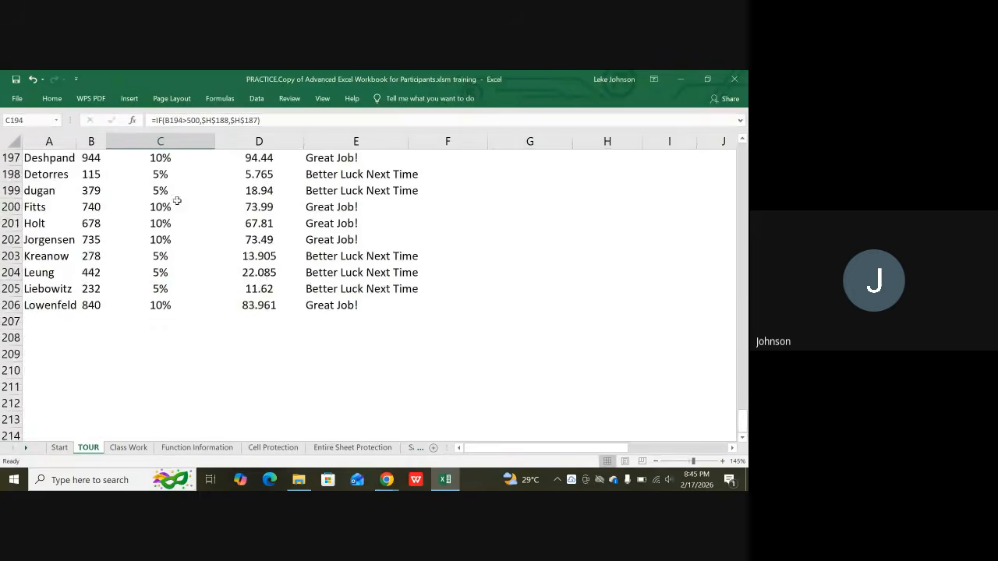
scroll(207, 195, up, 3)
scroll(281, 241, up, 6)
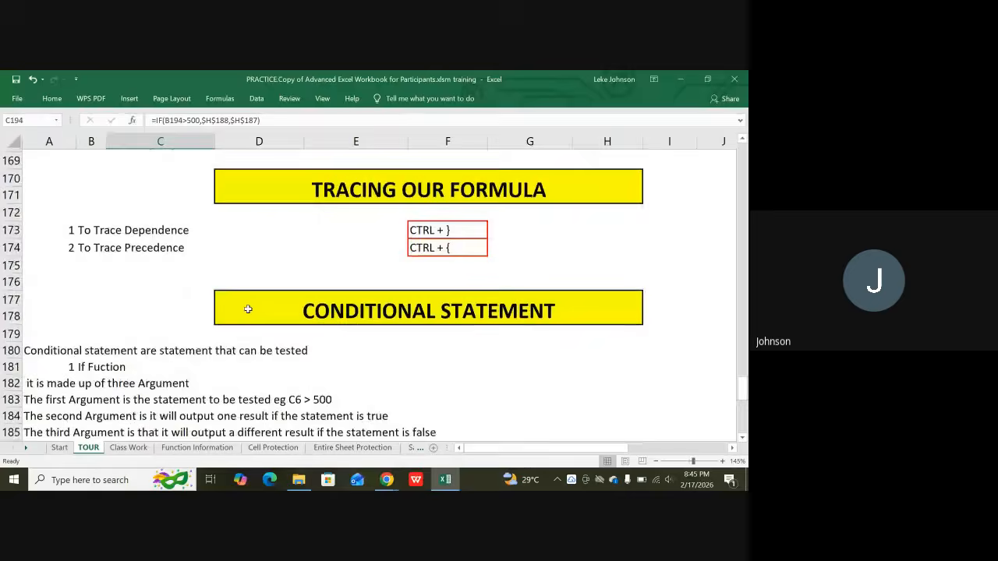
scroll(247, 310, down, 5)
scroll(251, 326, down, 6)
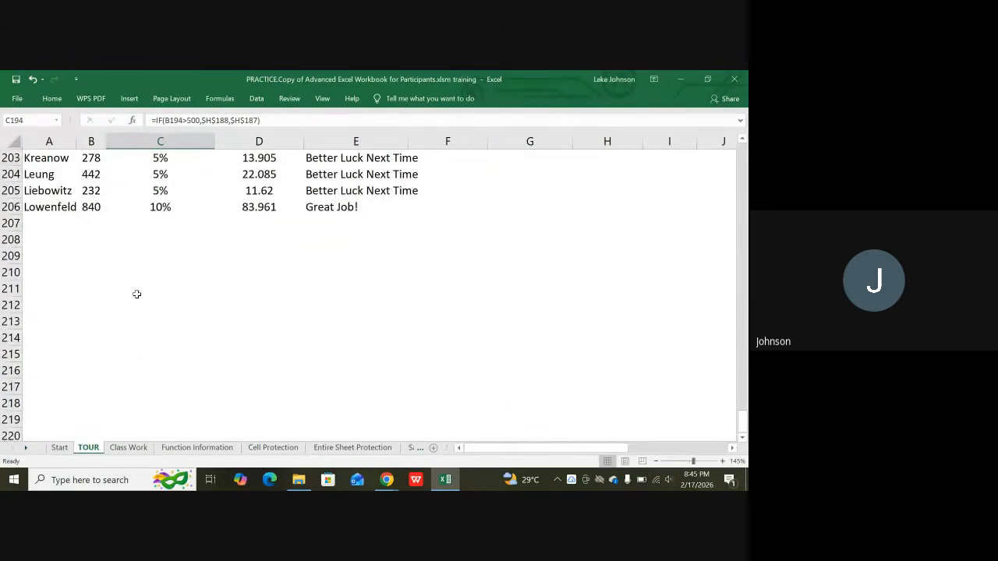
Add list item 2 below the sales table, with 2 in B208 and "Sumif Function" in C208.
click(90, 246)
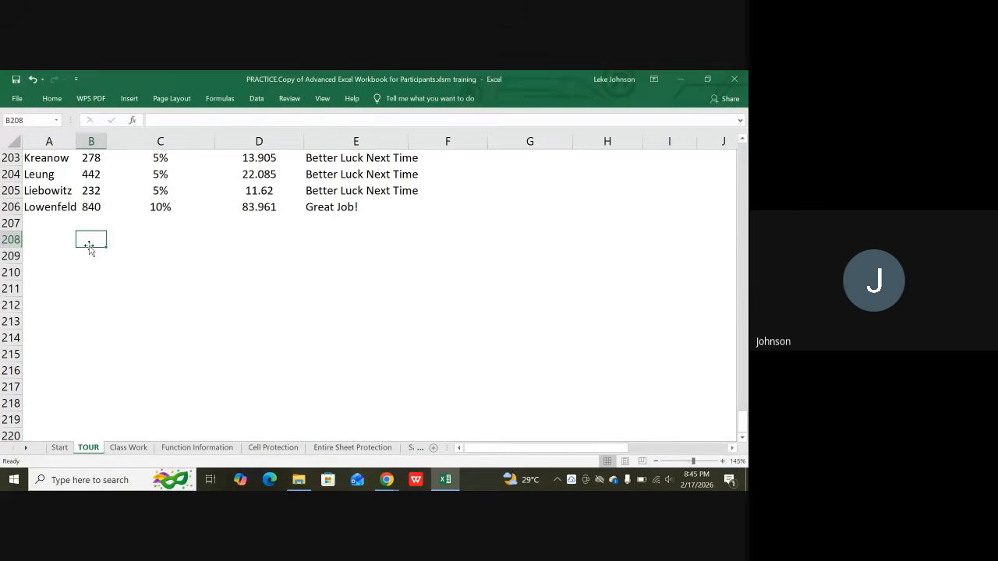
text(2)
key(Tab)
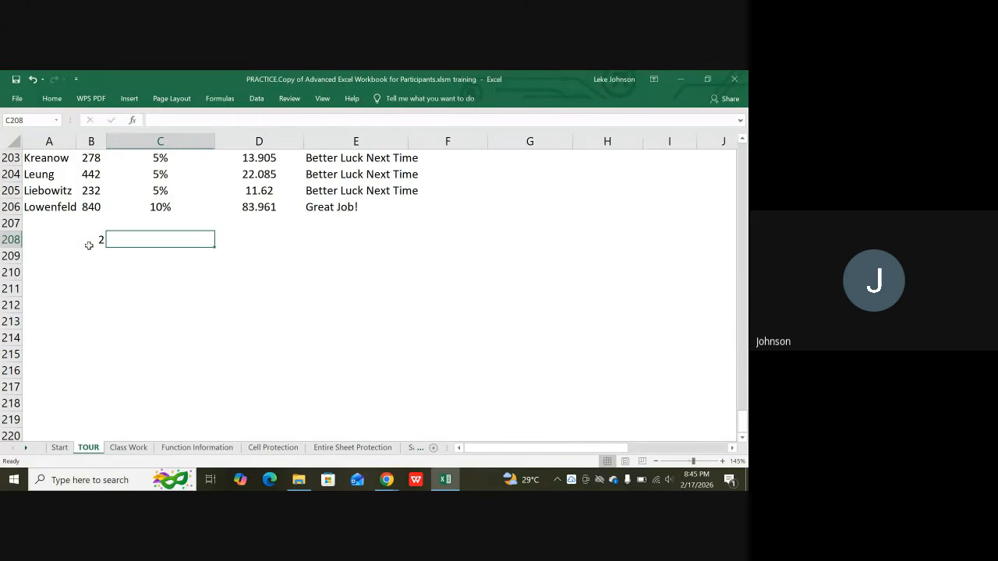
text(Sumif)
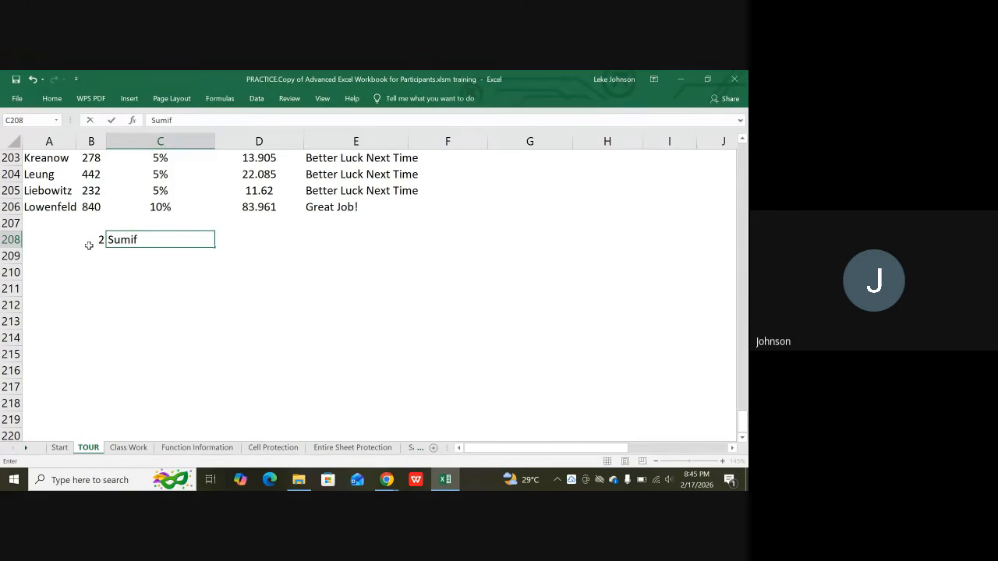
text( Function)
key(Return)
Add list item 3 below the Sumif entry, with 3 in B209 and "Averageif Function" in C209.
text(3)
key(Tab)
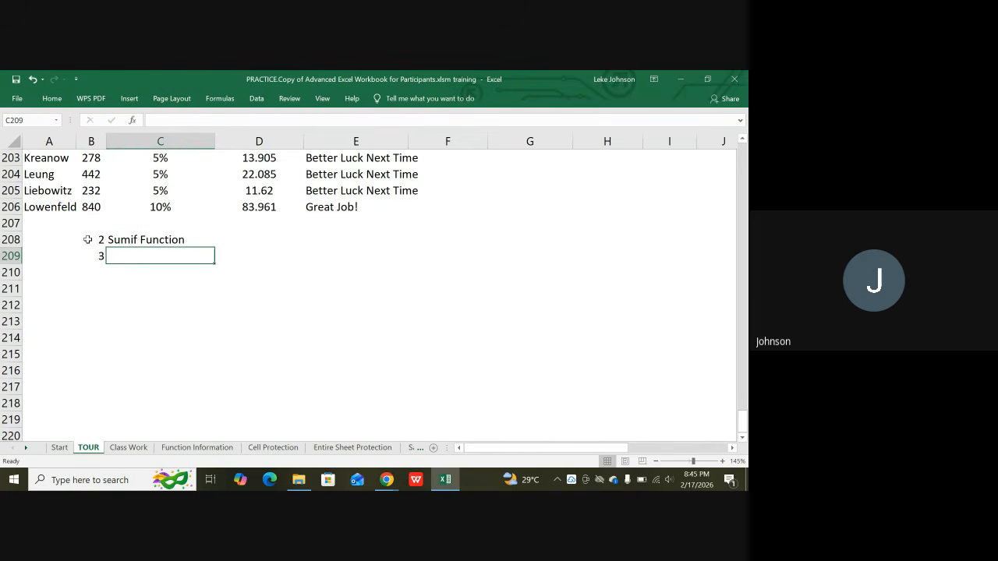
text(Ad)
key(BackSpace)
text(verage )
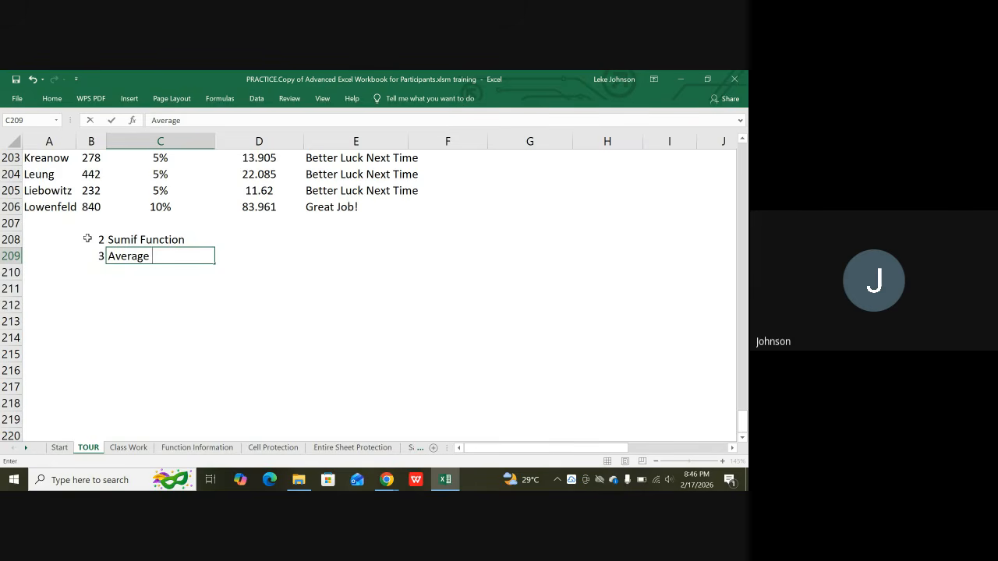
text(if Function)
key(Return)
key(Return)
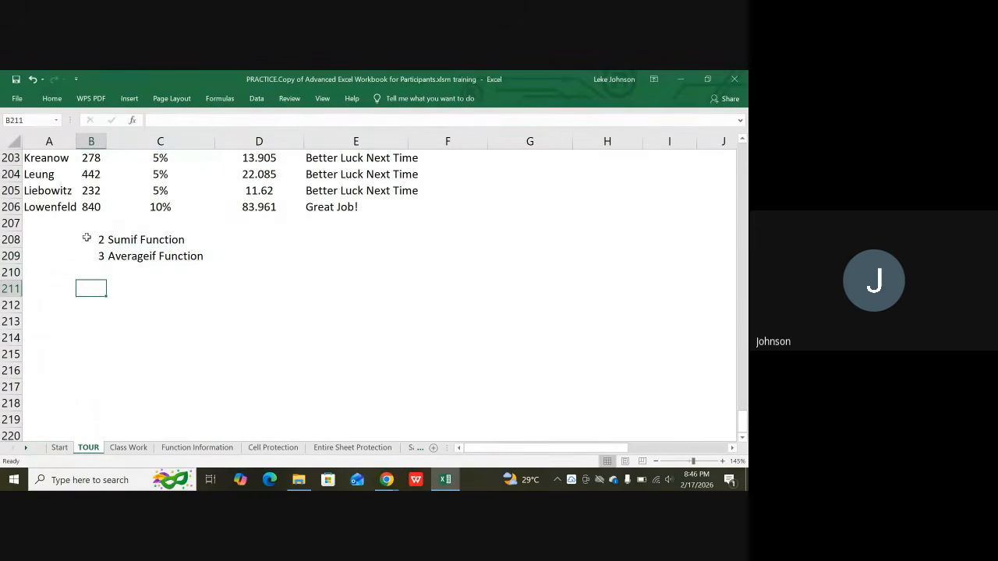
Enter the heading "Syntax" in B211, below the list of functions.
text(Syn)
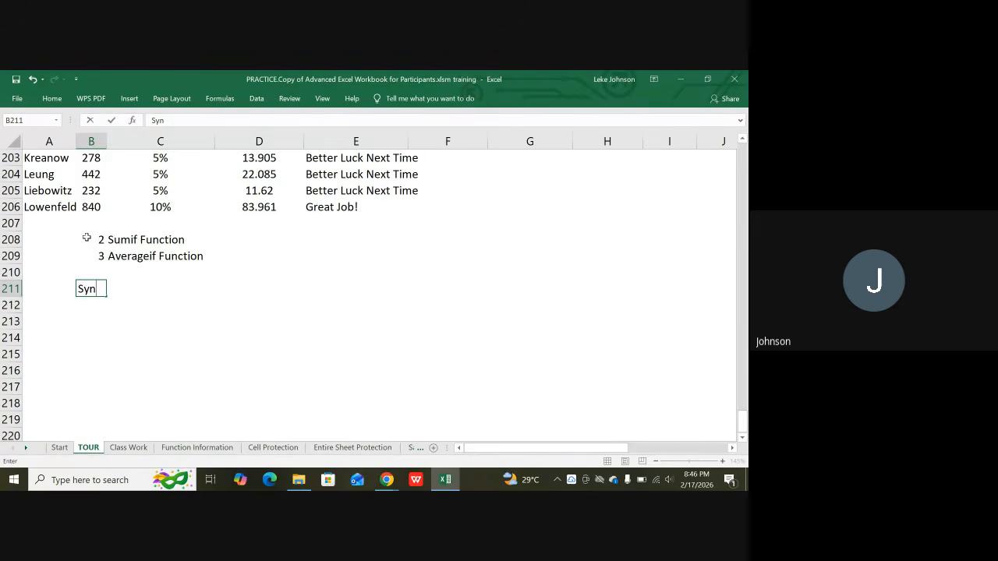
text(tax)
key(Return)
key(Return)
key(Up)
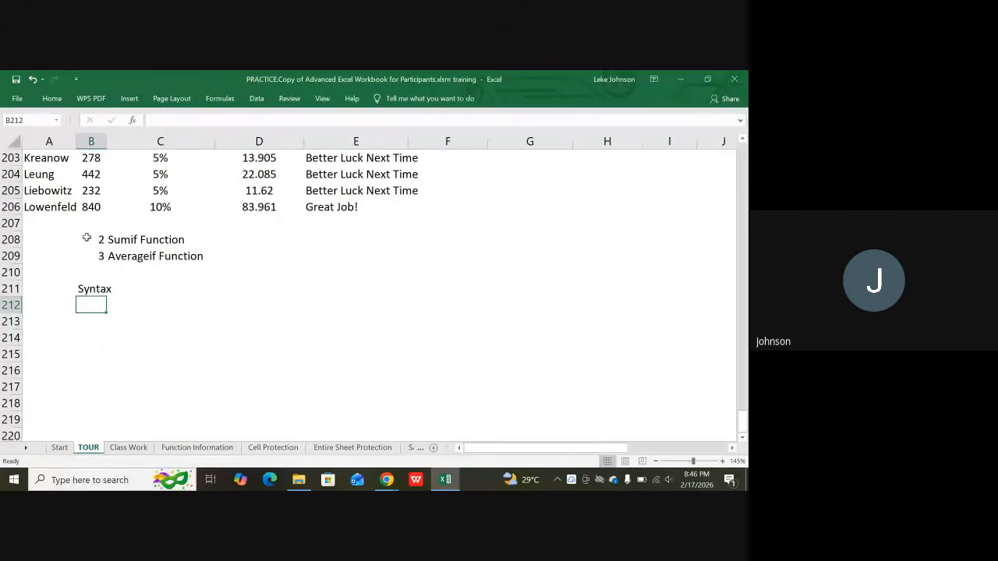
Copy the general IF syntax text from A189 into A213, below the Syntax heading.
scroll(24, 152, up, 6)
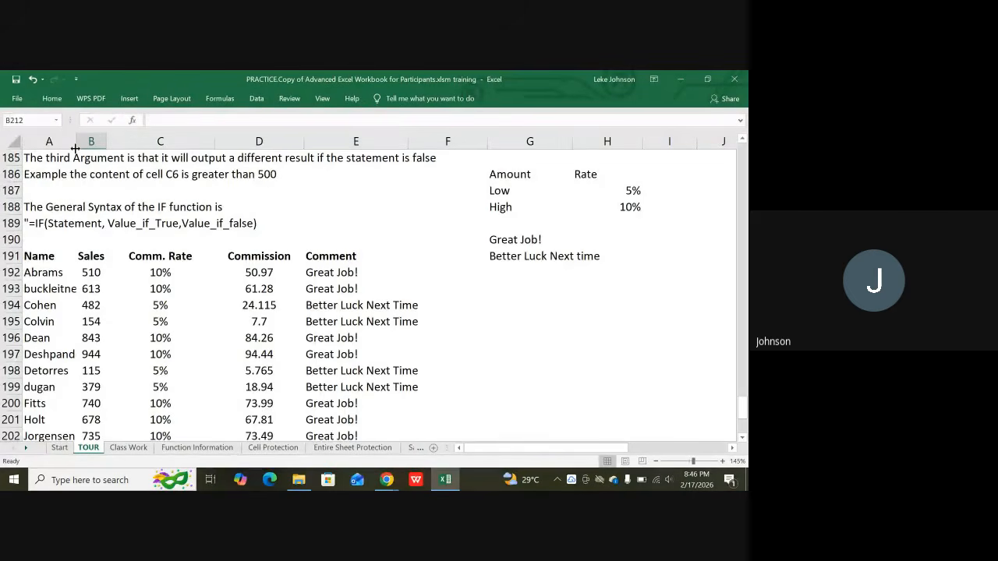
click(29, 223)
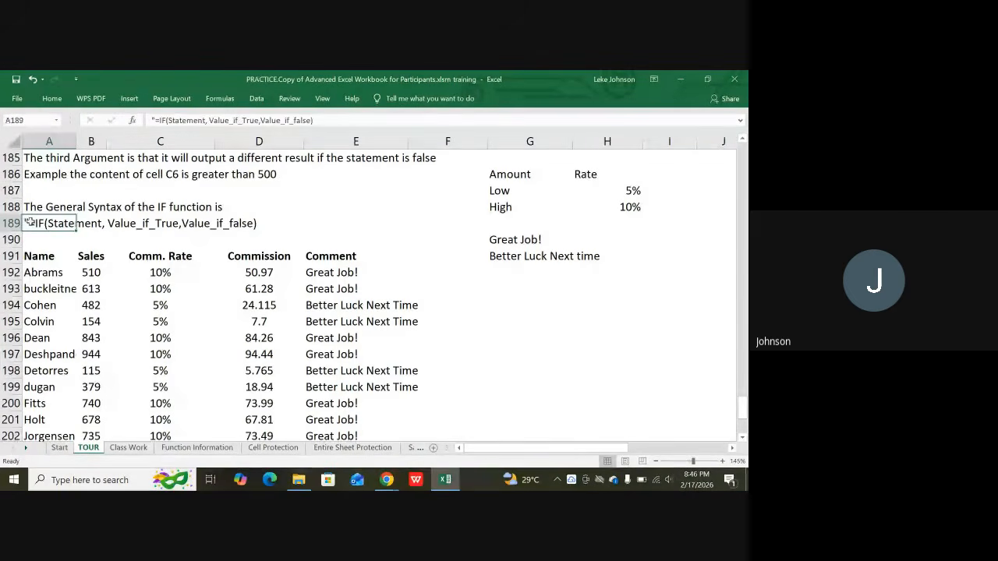
key(ctrl+c)
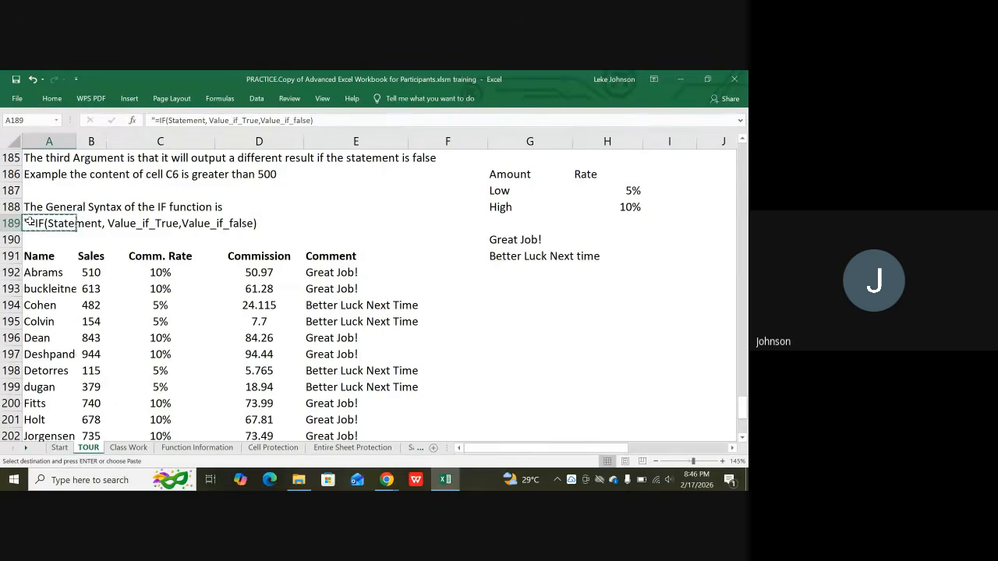
scroll(132, 268, down, 3)
scroll(133, 268, down, 4)
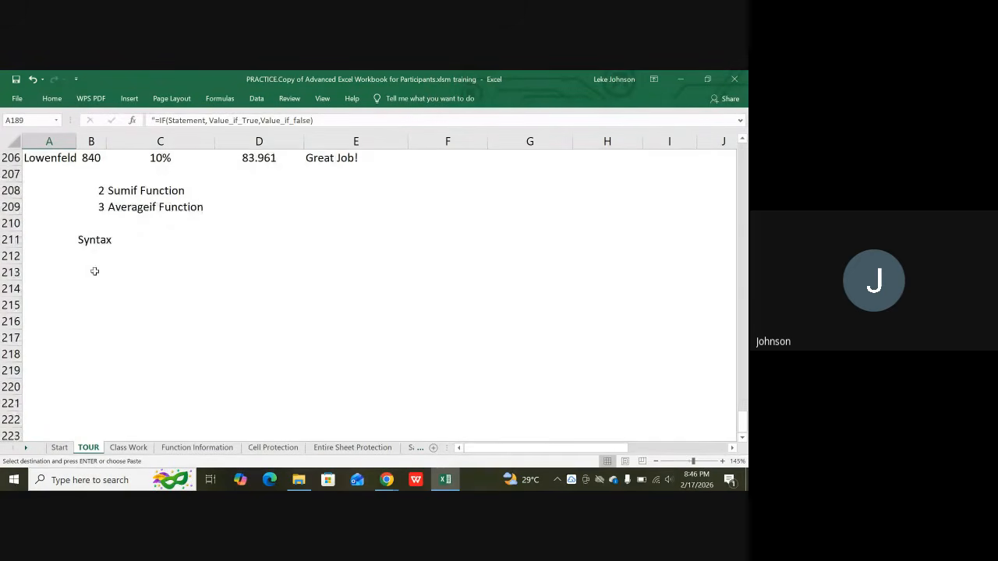
click(53, 268)
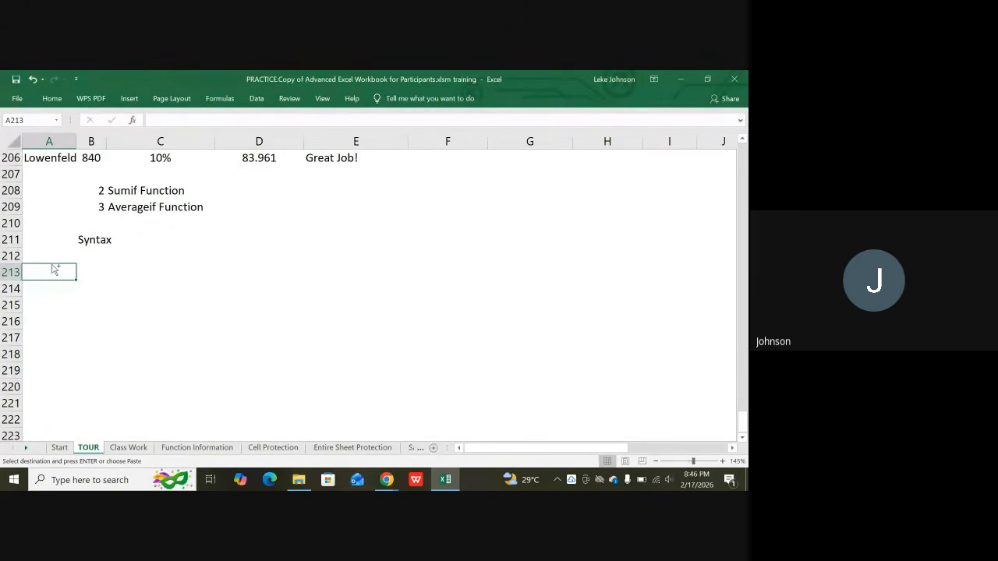
key(ctrl+v)
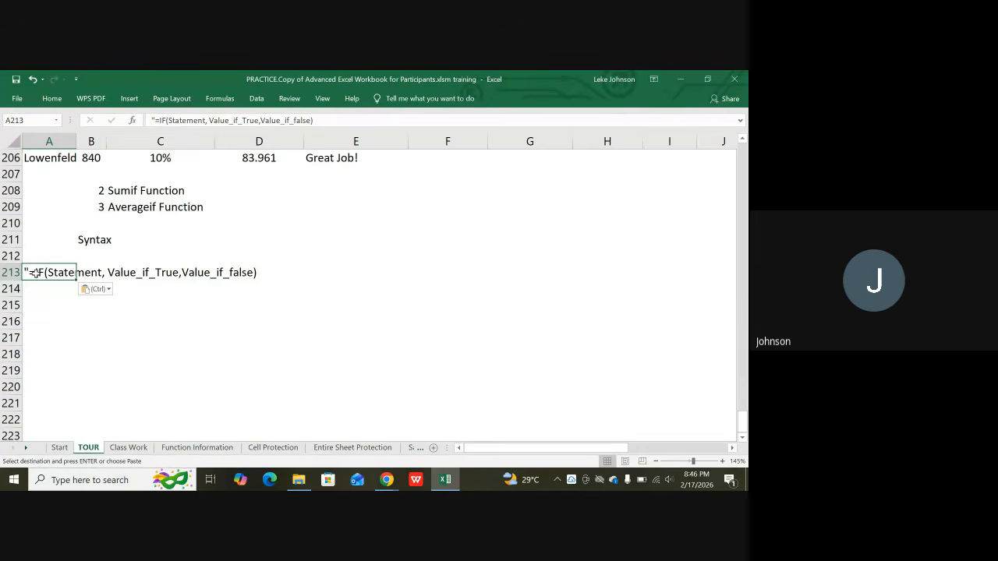
Change the function name in the A213 syntax text from IF to SUMIF, in capitals.
double_click(37, 273)
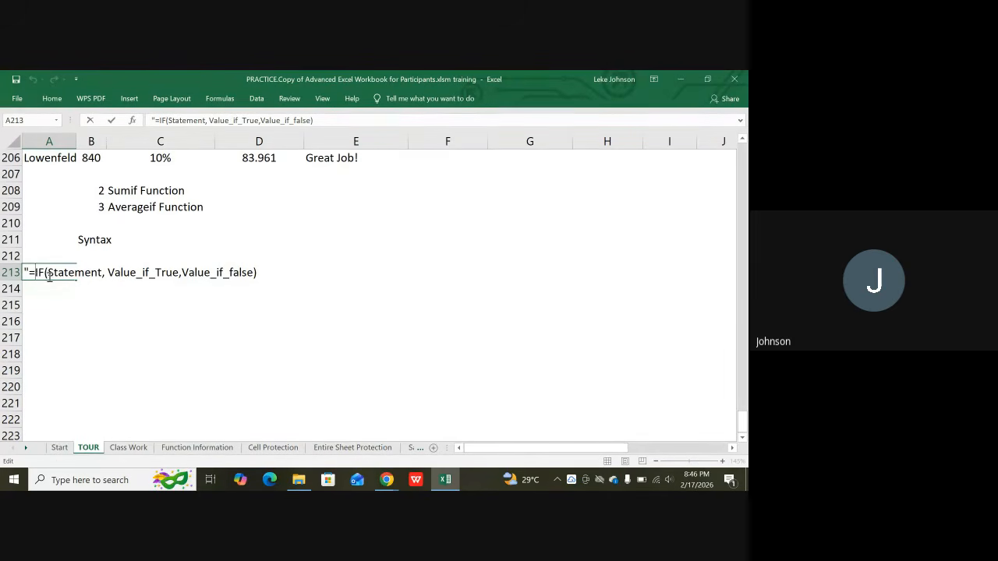
text(S)
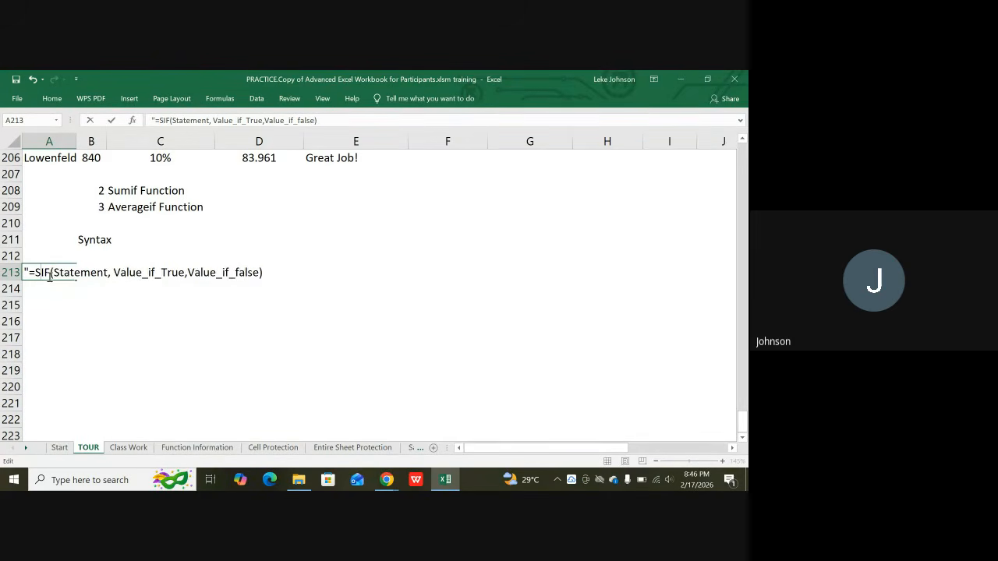
text(um)
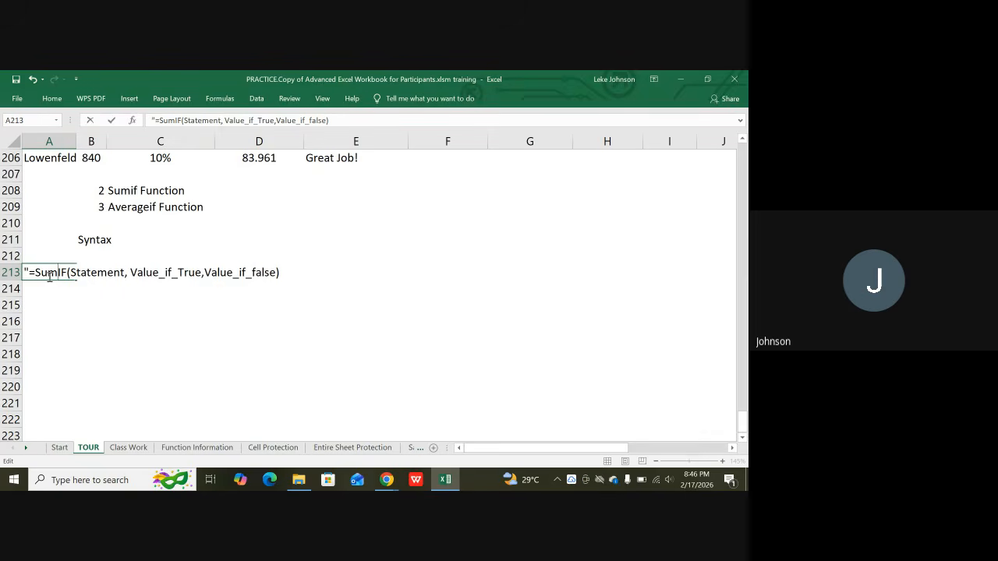
key(BackSpace)
key(BackSpace)
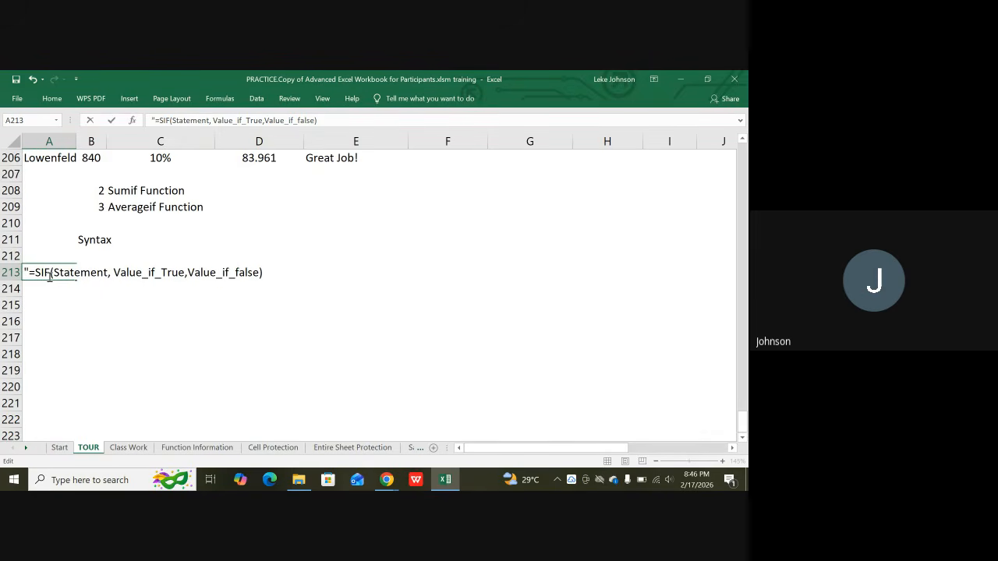
text(UM)
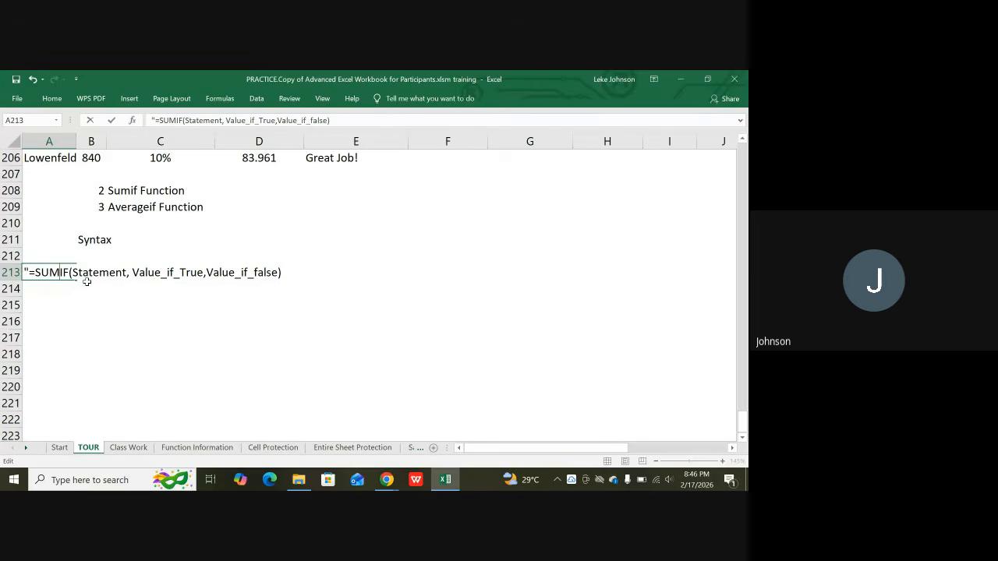
Replace the first argument, Statement, in the A213 SUMIF syntax with "Name_of_state".
click(128, 274)
key(BackSpace)
key(BackSpace)
key(BackSpace)
key(BackSpace)
key(BackSpace)
key(BackSpace)
key(BackSpace)
key(BackSpace)
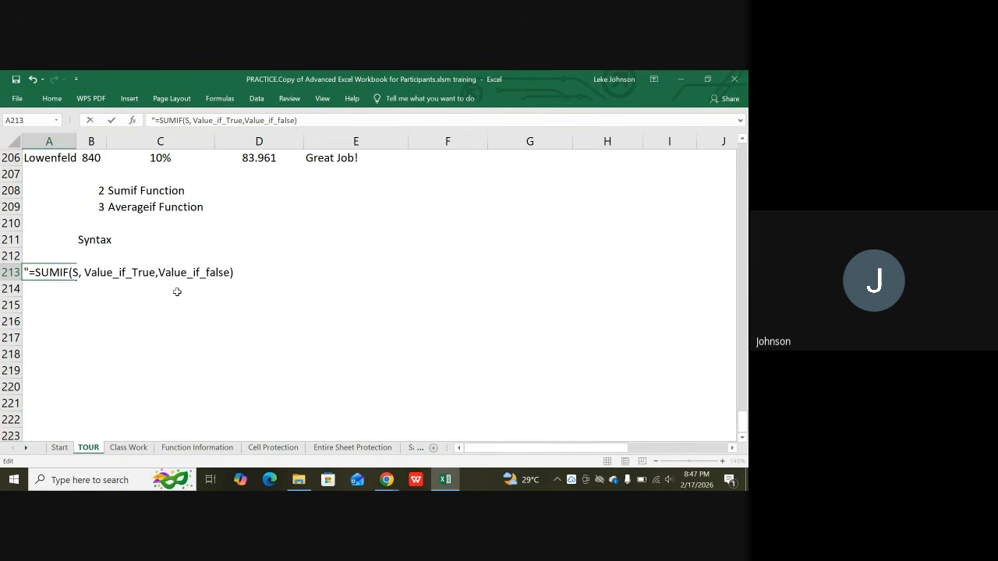
key(BackSpace)
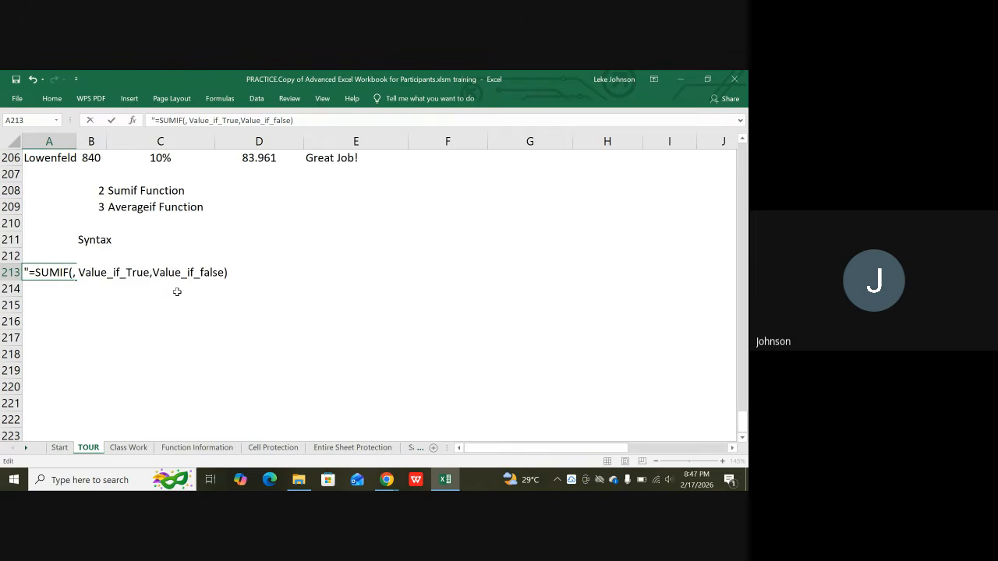
text(\)
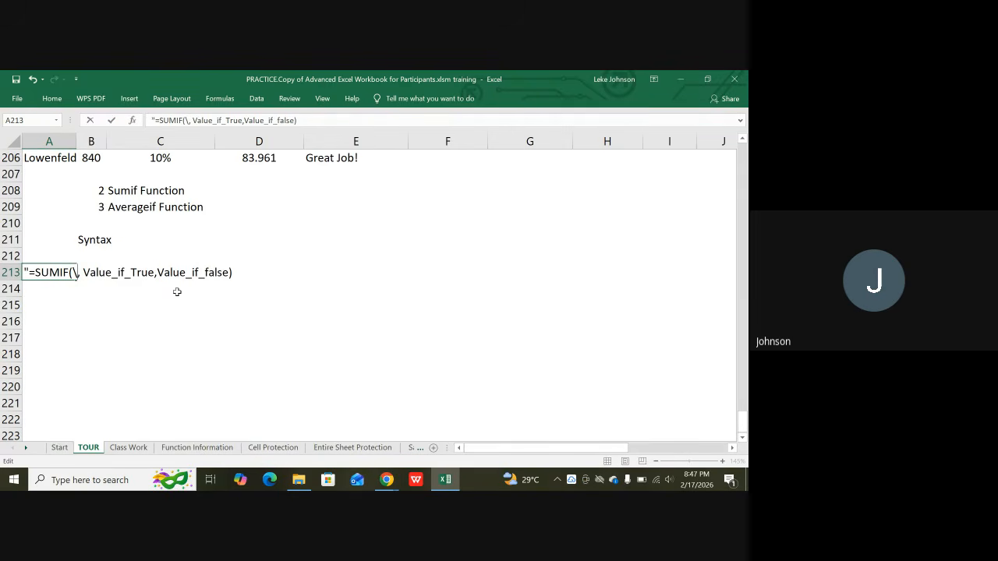
text(n)
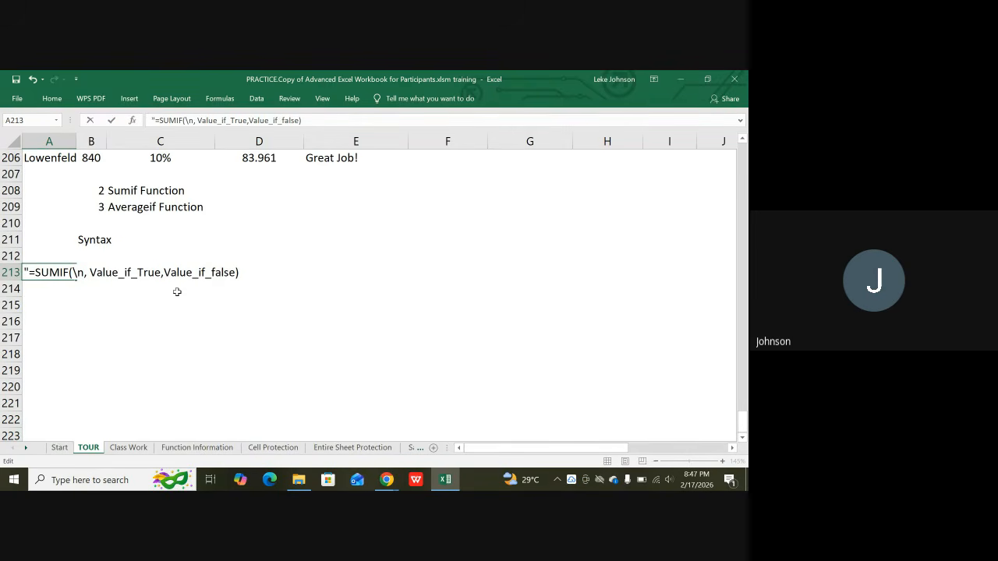
key(BackSpace)
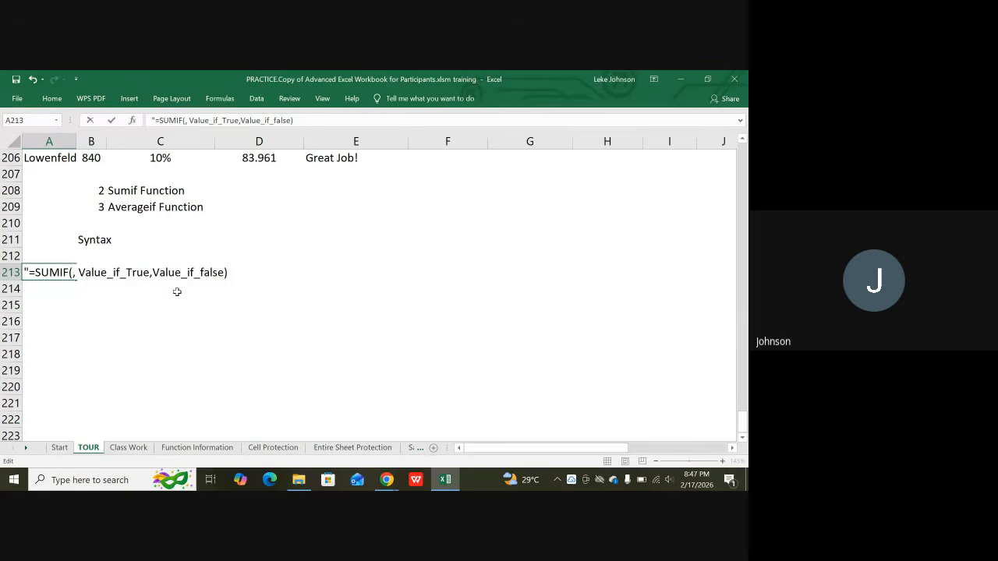
text(nA)
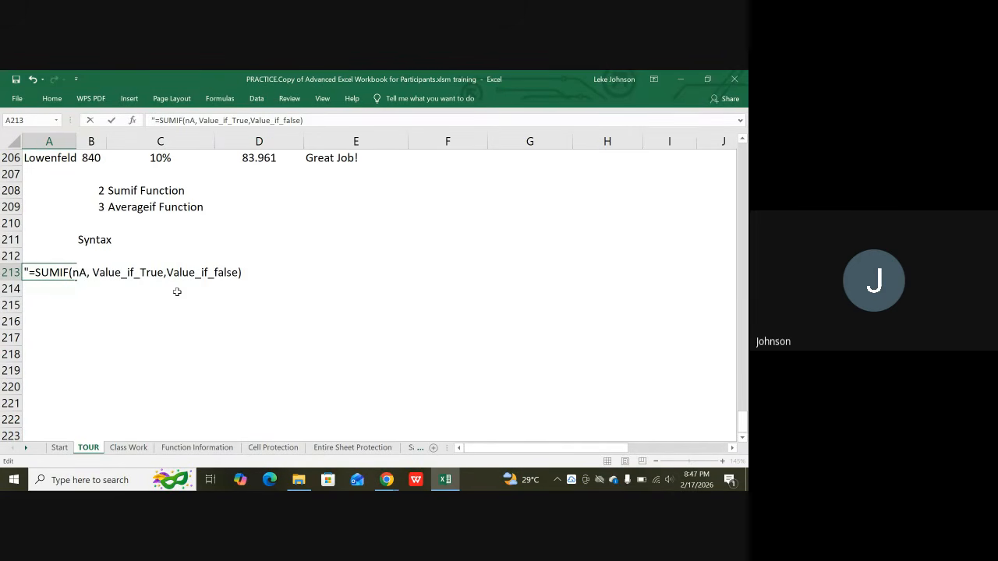
key(BackSpace)
key(BackSpace)
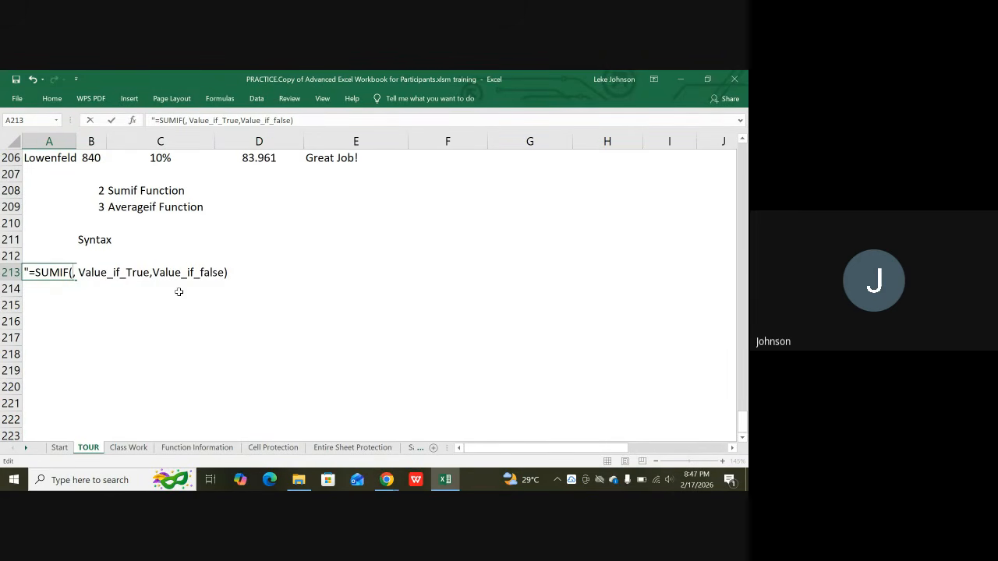
text(Name)
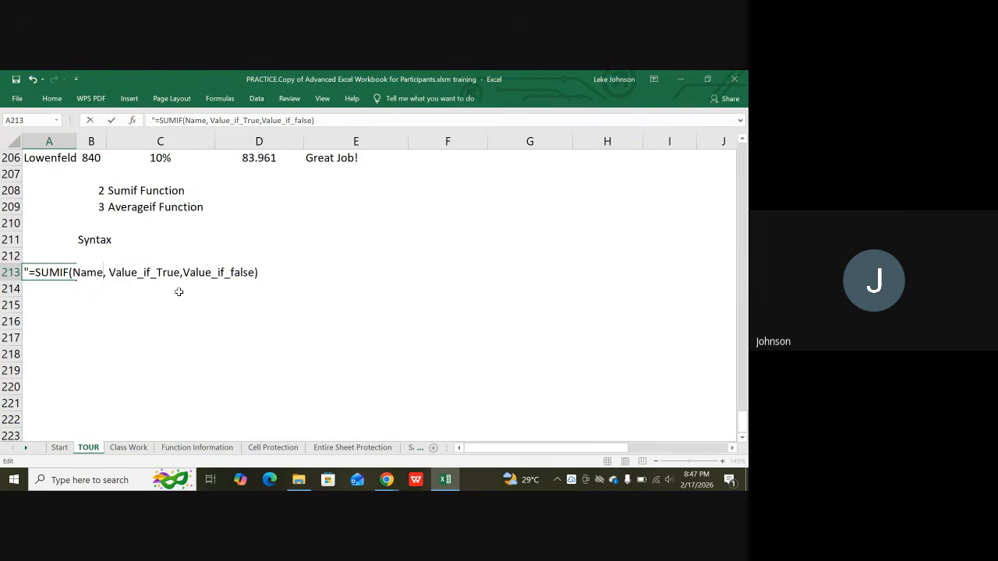
text(_of)
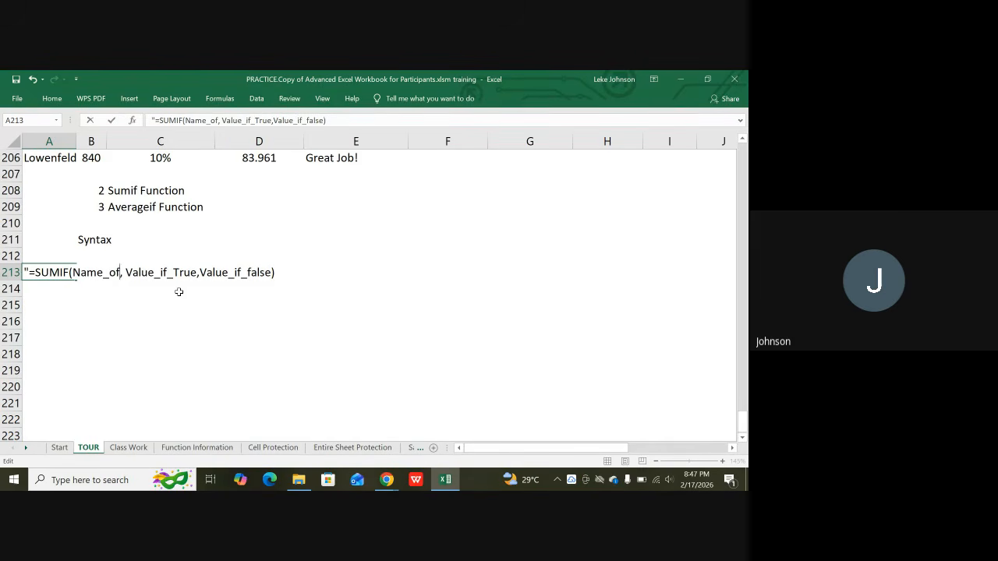
text(_s)
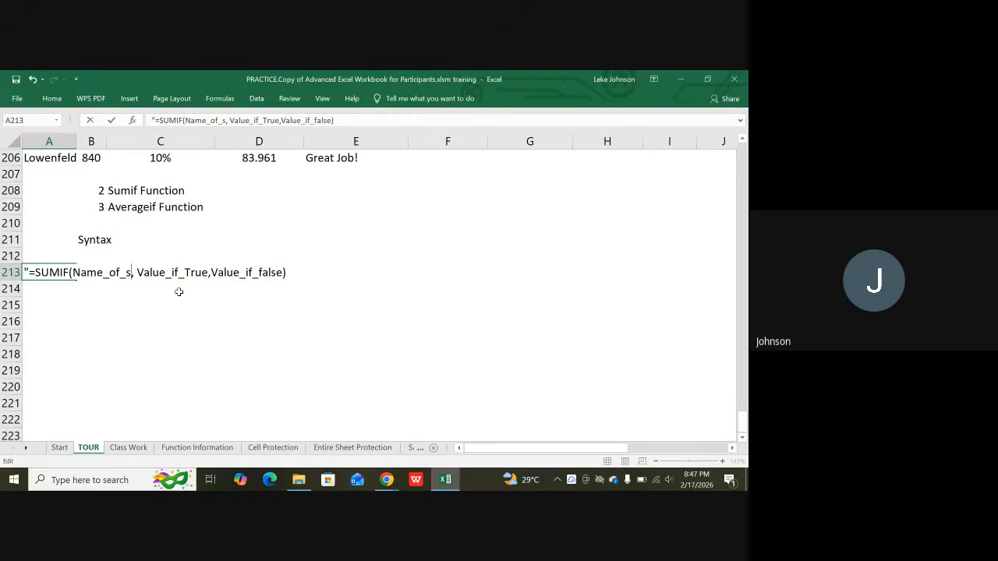
text(tate)
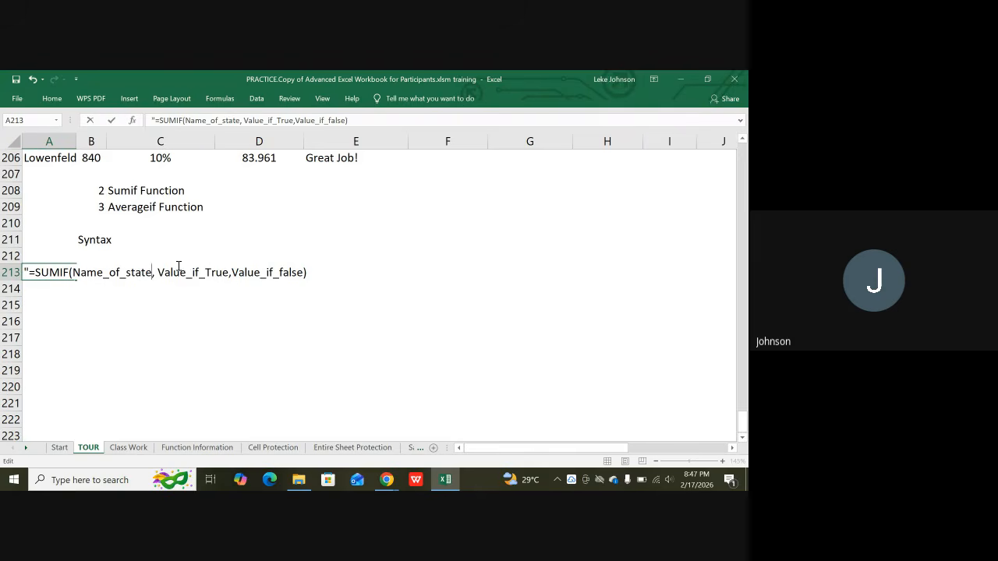
Change the second argument of the A213 SUMIF syntax to "Value_we_want".
click(186, 270)
key(BackSpace)
key(BackSpace)
key(BackSpace)
key(BackSpace)
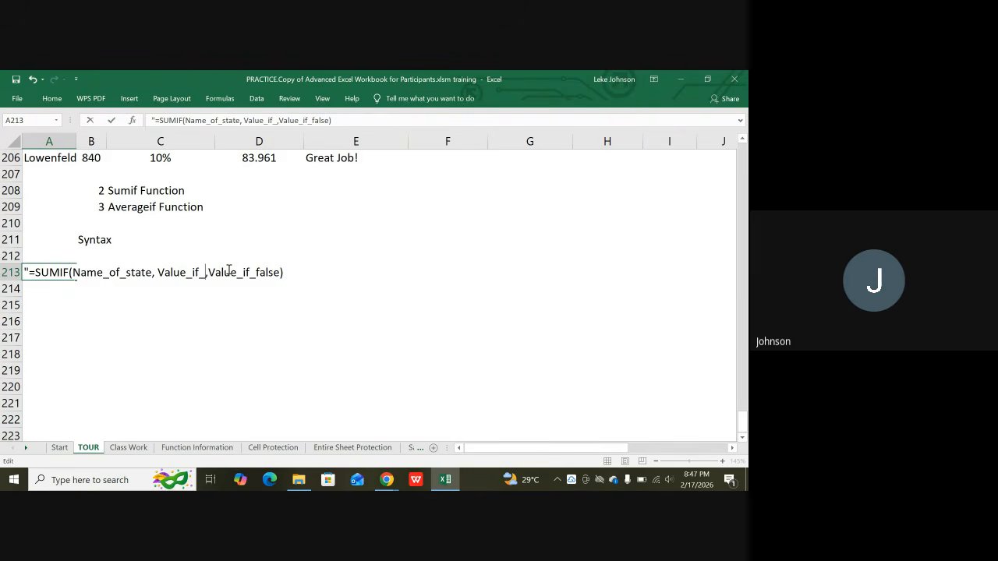
text(want)
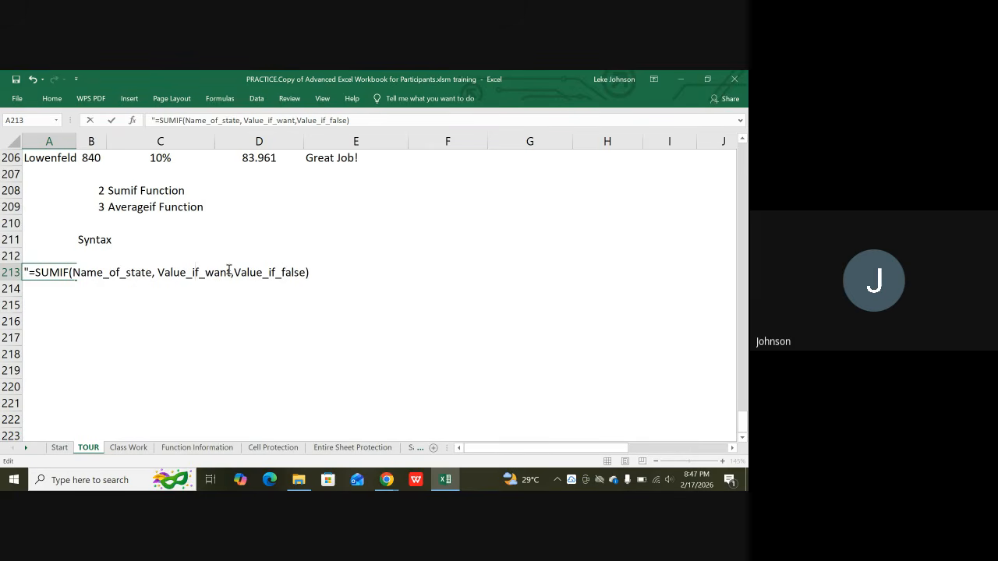
key(BackSpace)
key(BackSpace)
text(we)
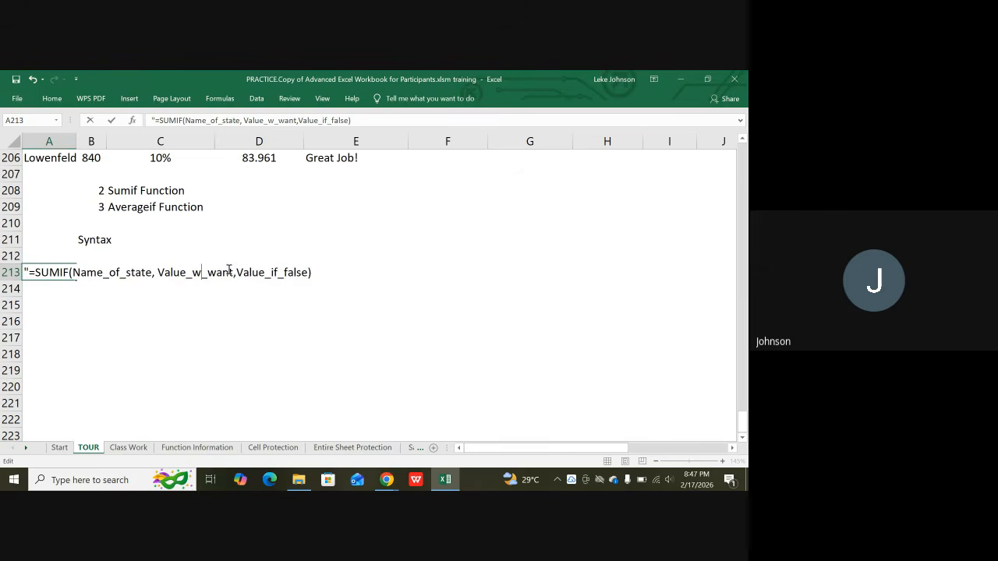
Replace "Value" with "State" in the second SUMIF argument so it reads "State_we_want".
key(Left)
key(Left)
key(Left)
key(Left)
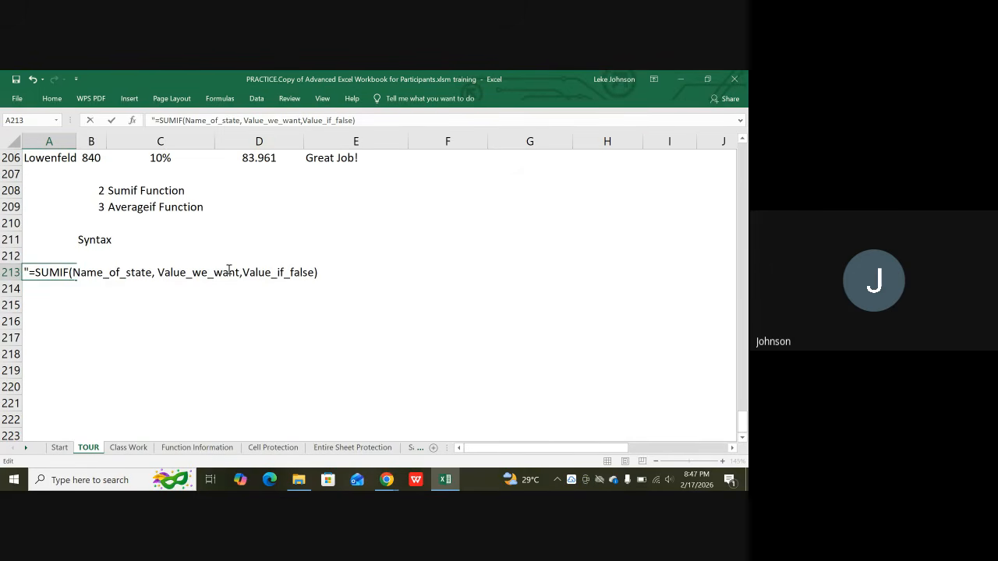
key(BackSpace)
key(BackSpace)
key(BackSpace)
key(BackSpace)
key(BackSpace)
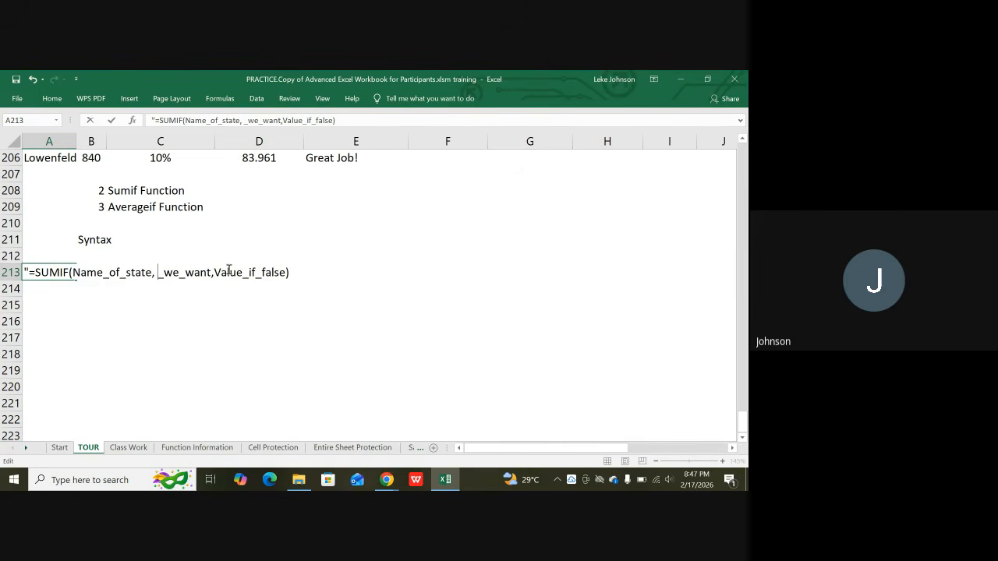
text(State)
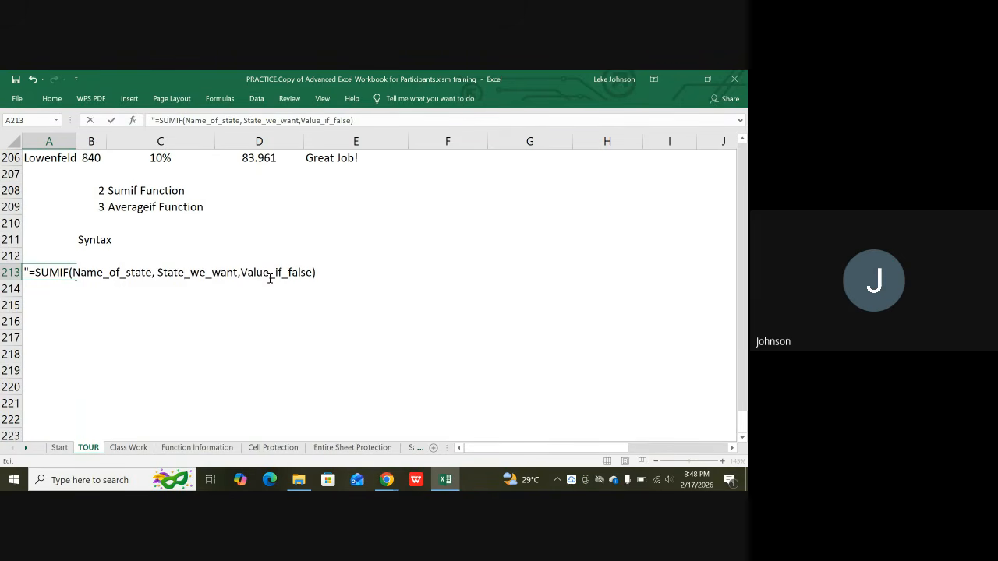
Replace "Value" with "Range" in the third argument of the A213 SUMIF syntax.
click(266, 272)
key(BackSpace)
key(BackSpace)
key(BackSpace)
key(BackSpace)
key(BackSpace)
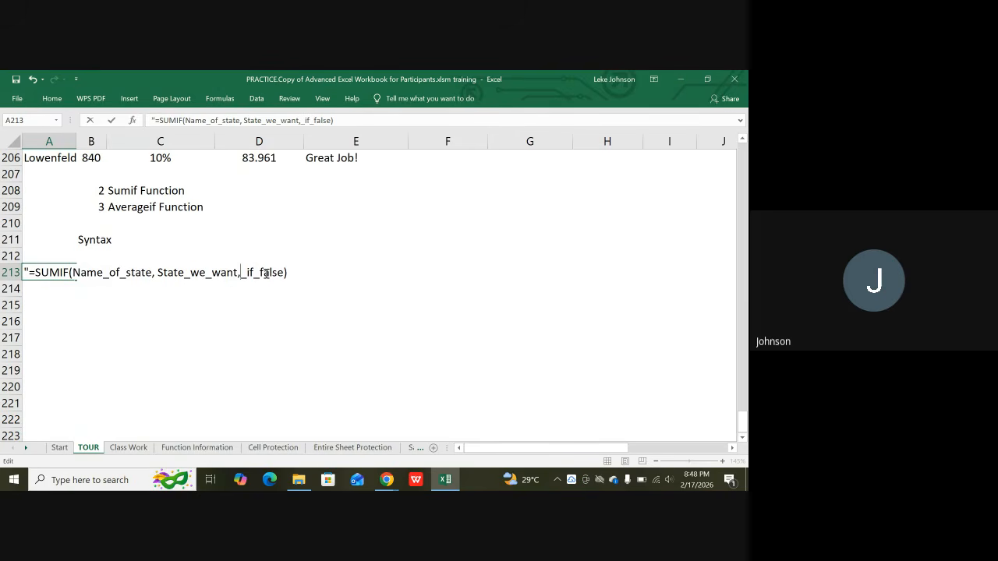
text(Range)
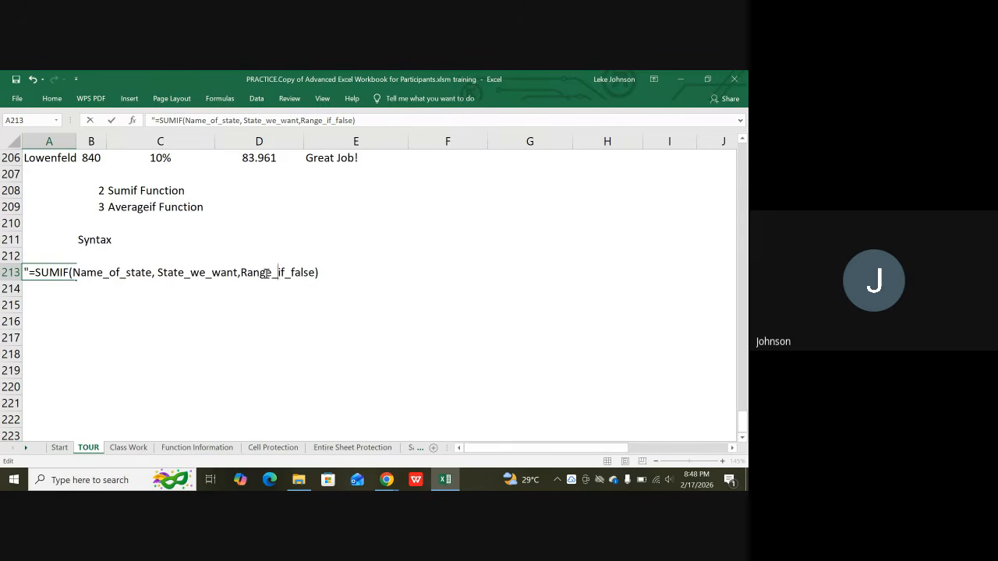
Change the ending of the third SUMIF argument in A213 so that it reads "Range_to_Add".
key(Right)
key(Right)
key(Right)
key(BackSpace)
key(BackSpace)
text(to)
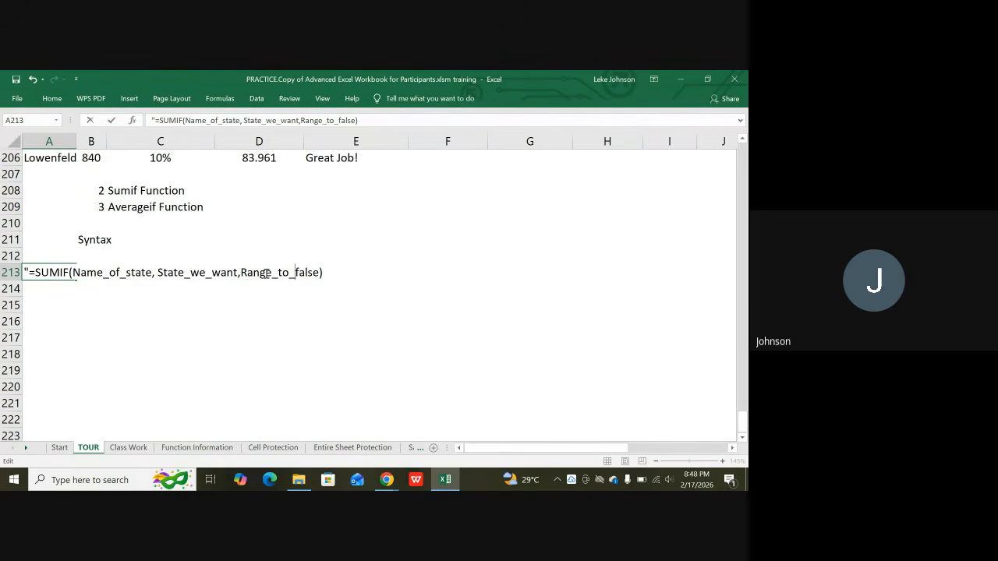
key(BackSpace)
key(BackSpace)
key(BackSpace)
key(BackSpace)
key(BackSpace)
text(Add)
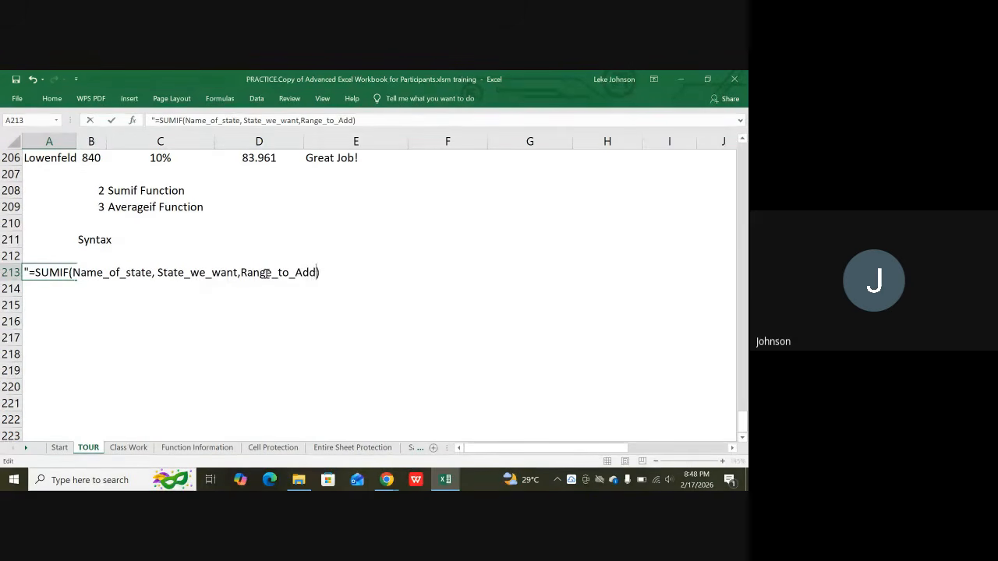
Copy the sales table with its headers from A191:E206 to A215, below the SUMIF syntax.
scroll(123, 272, up, 7)
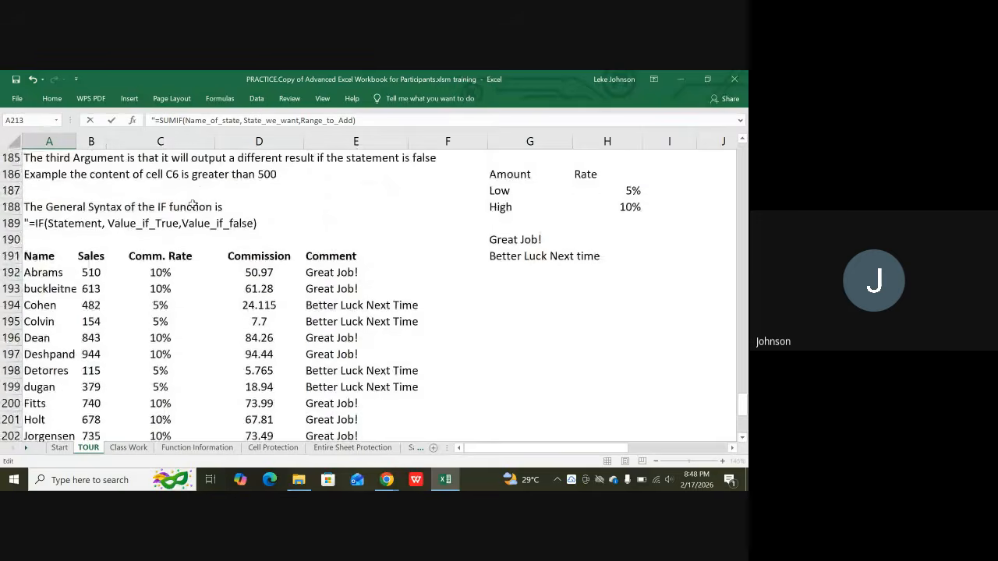
scroll(191, 203, down, 3)
scroll(181, 224, up, 1)
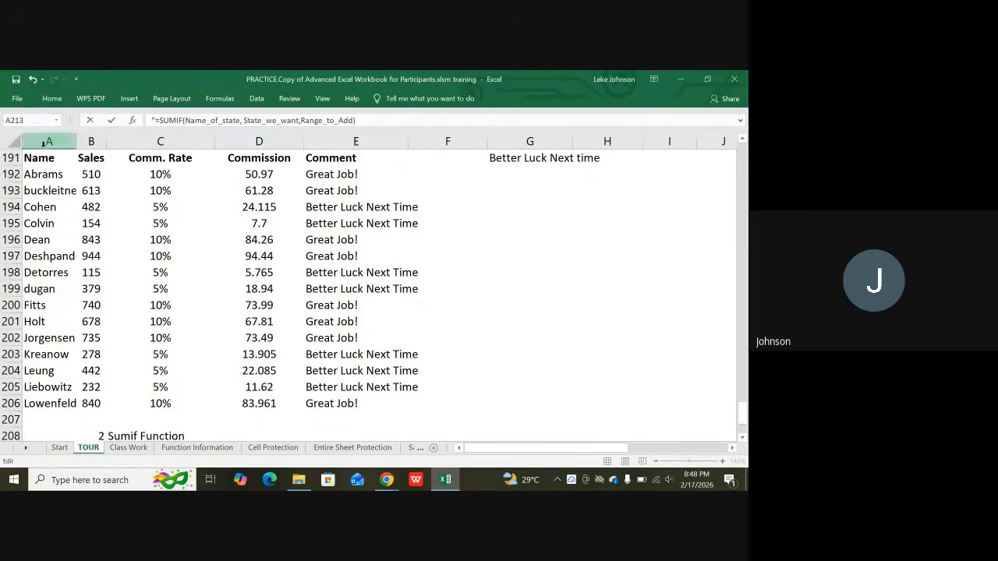
drag(39, 158, 343, 393)
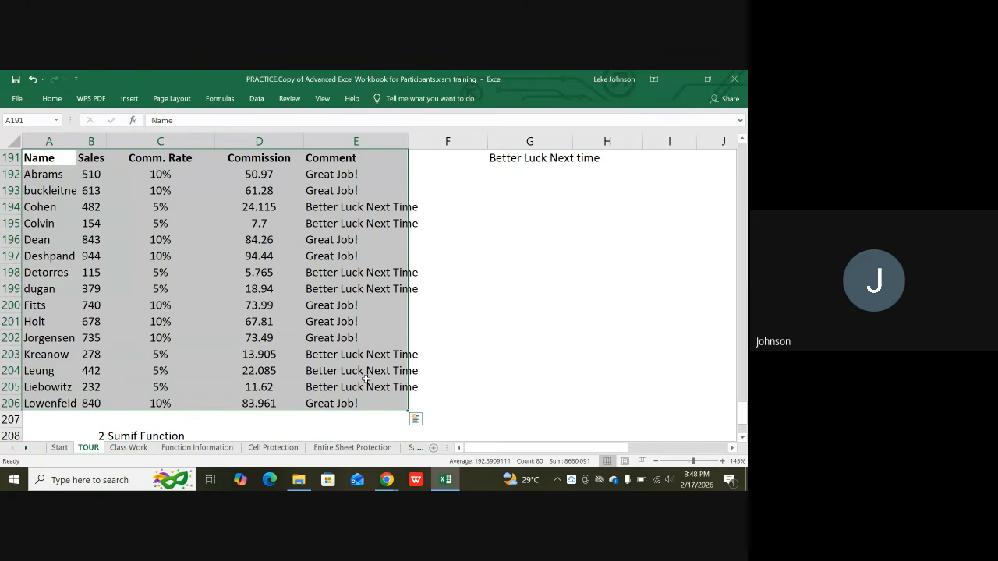
scroll(402, 351, down, 1)
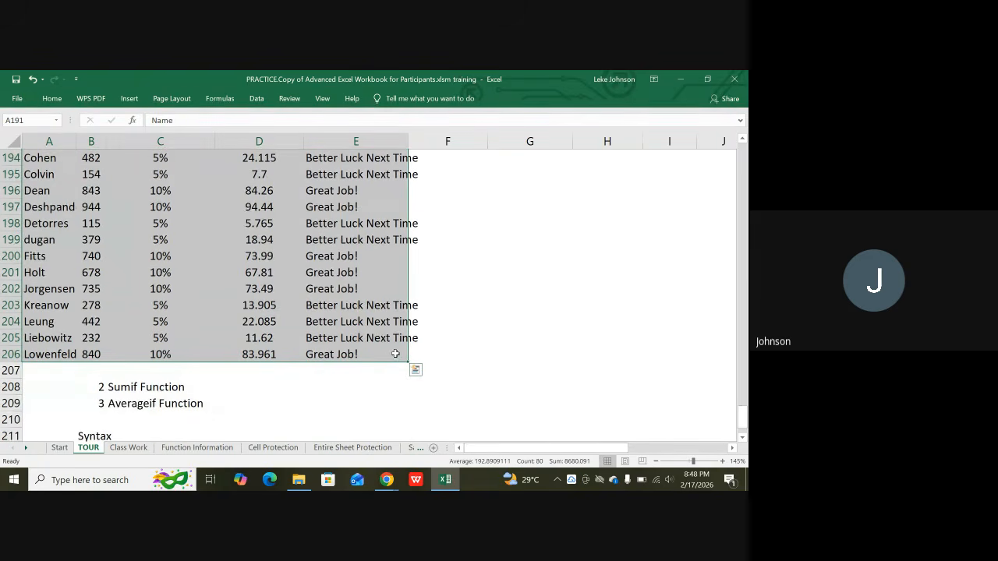
scroll(394, 285, up, 2)
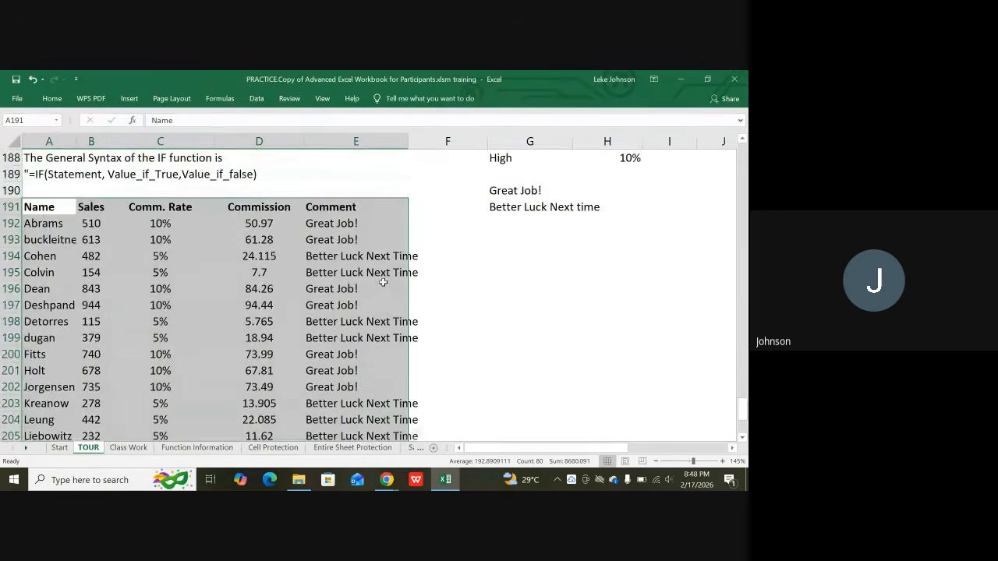
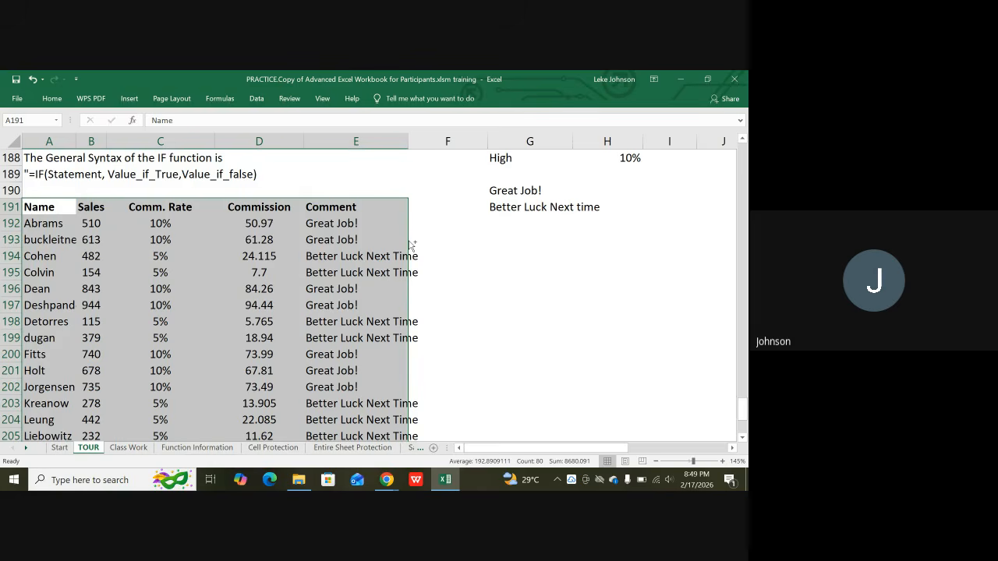
drag(411, 245, 375, 258)
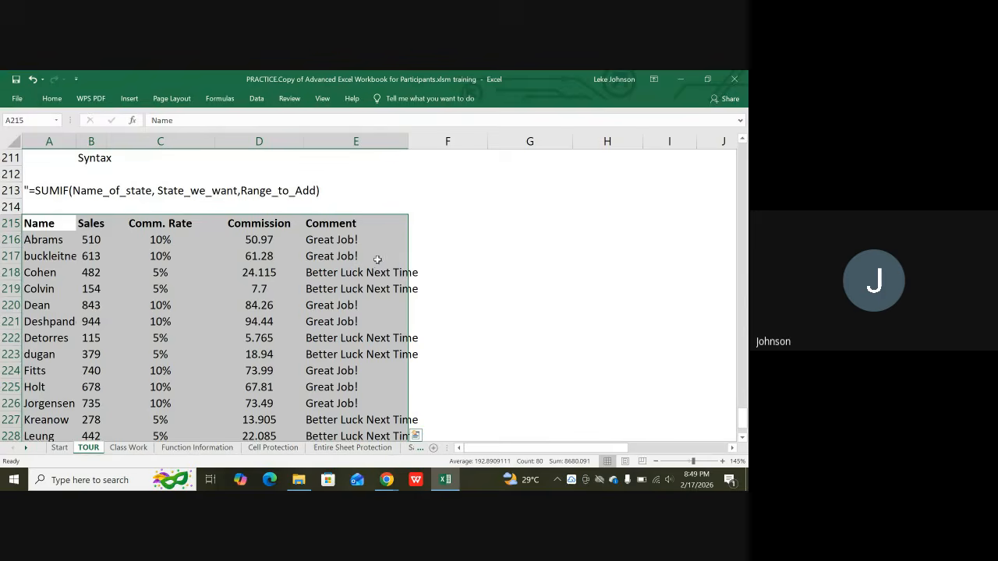
scroll(374, 260, up, 9)
scroll(387, 253, down, 10)
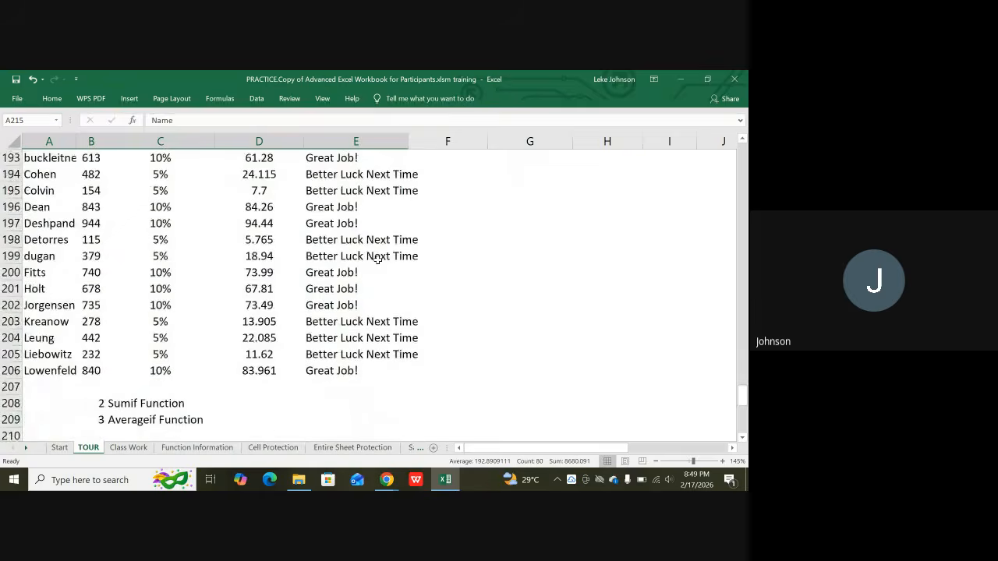
click(484, 269)
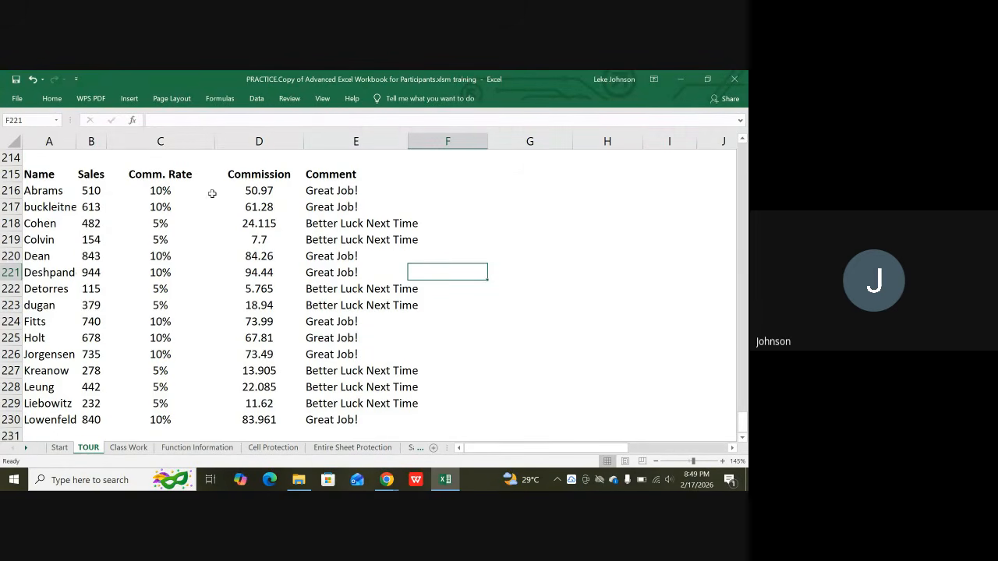
Replace the first two names in the copied table, A216 and A217, with the states Abia and Lagos.
scroll(78, 238, down, 1)
scroll(78, 238, up, 1)
click(38, 192)
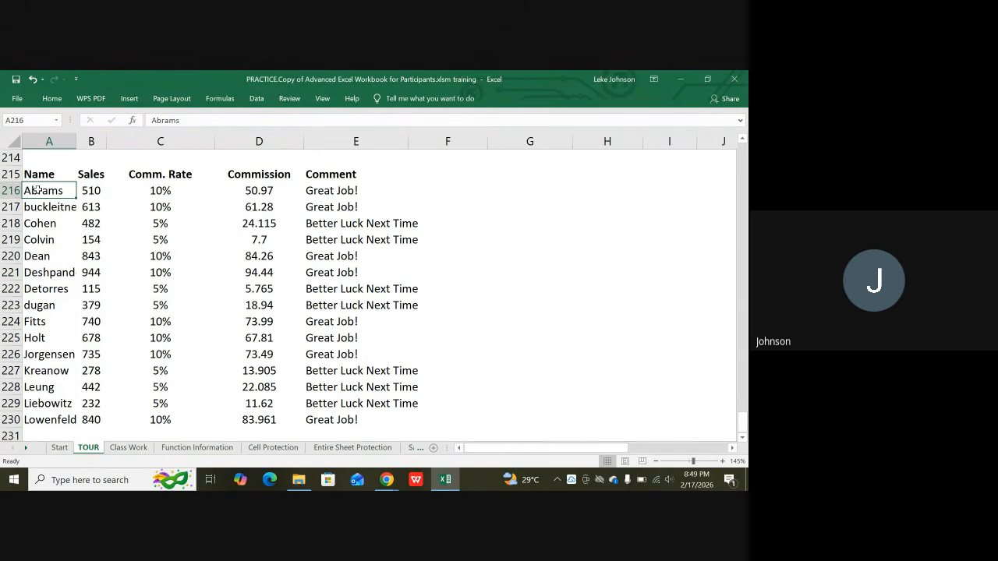
text(Abia)
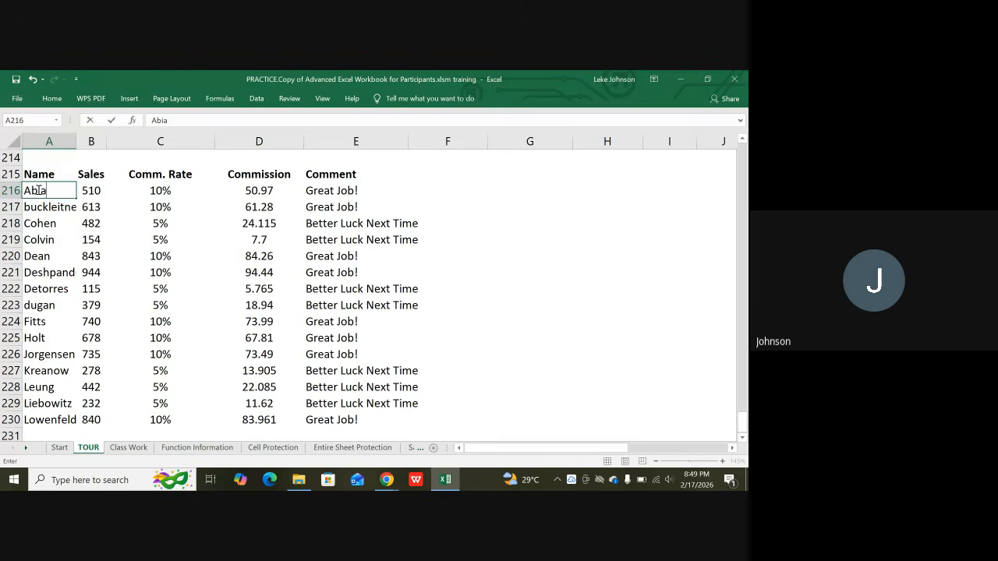
key(Return)
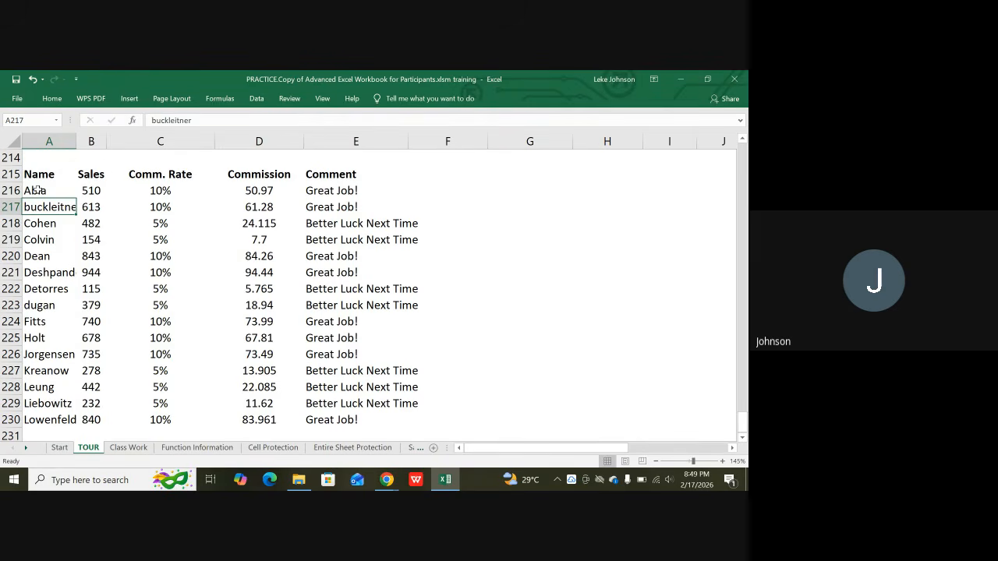
text(Ls)
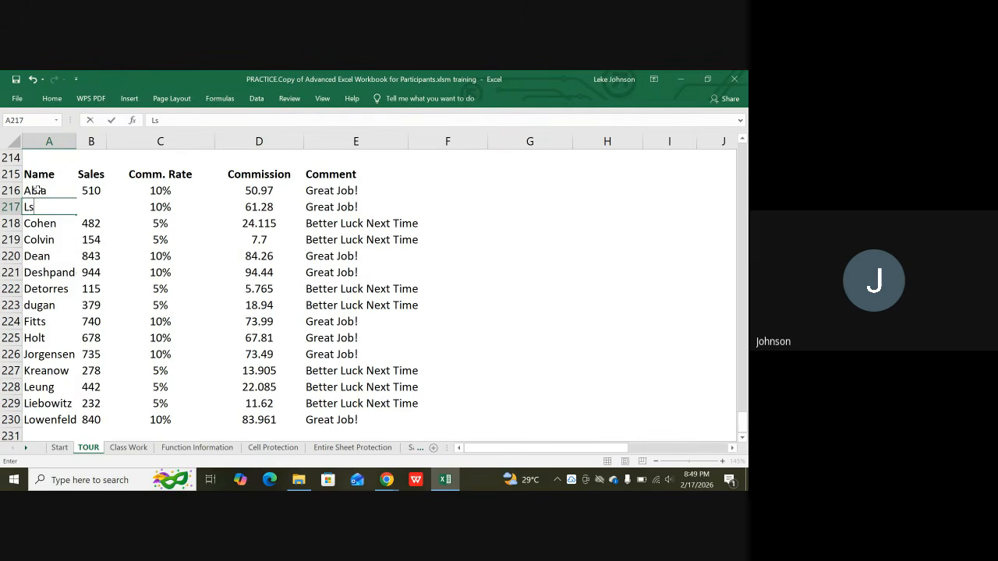
key(BackSpace)
text(agos)
key(Return)
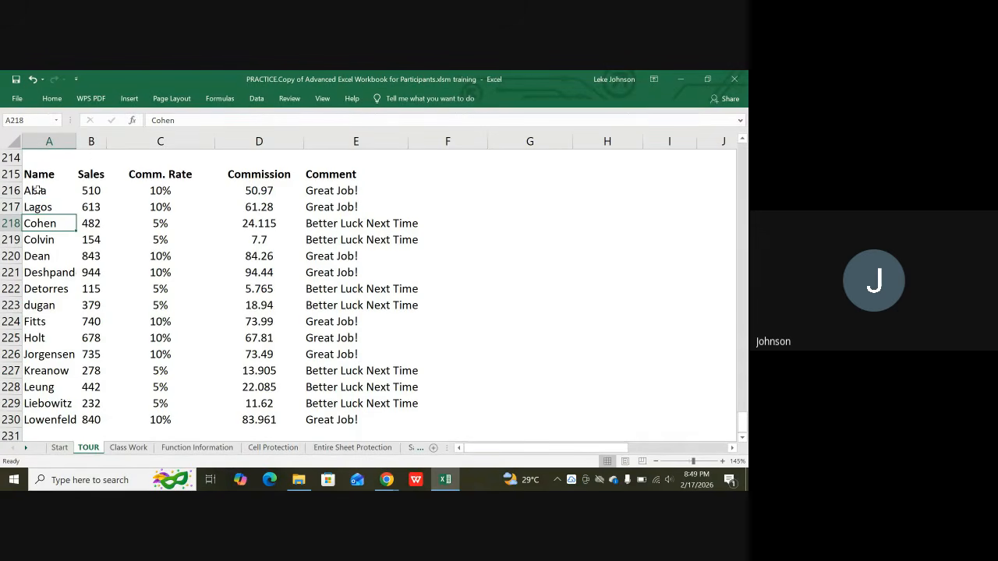
Replace the names in A218 to A220 with the states Ogun, Oyo and Nasarawa.
key(BackSpace)
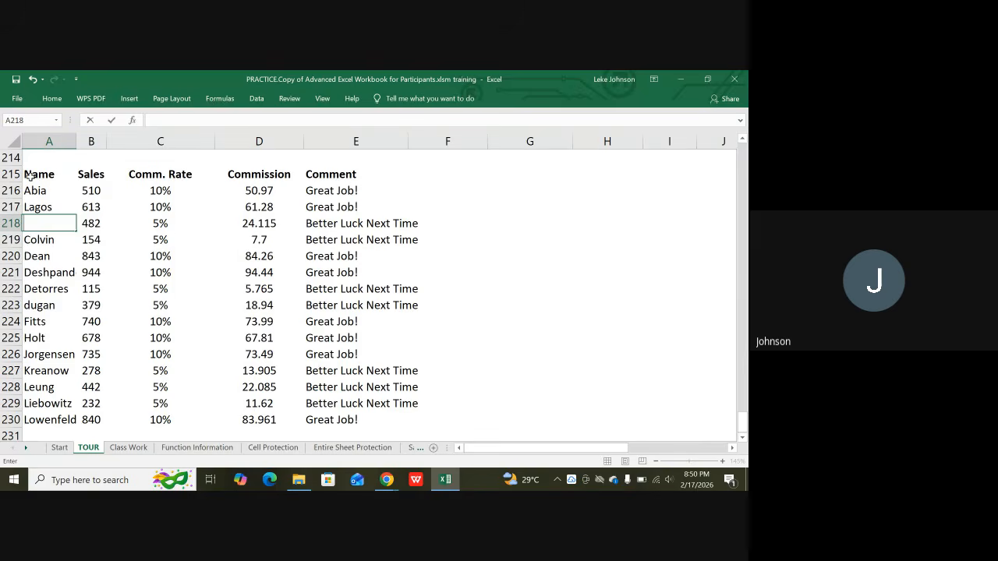
text(Ogun)
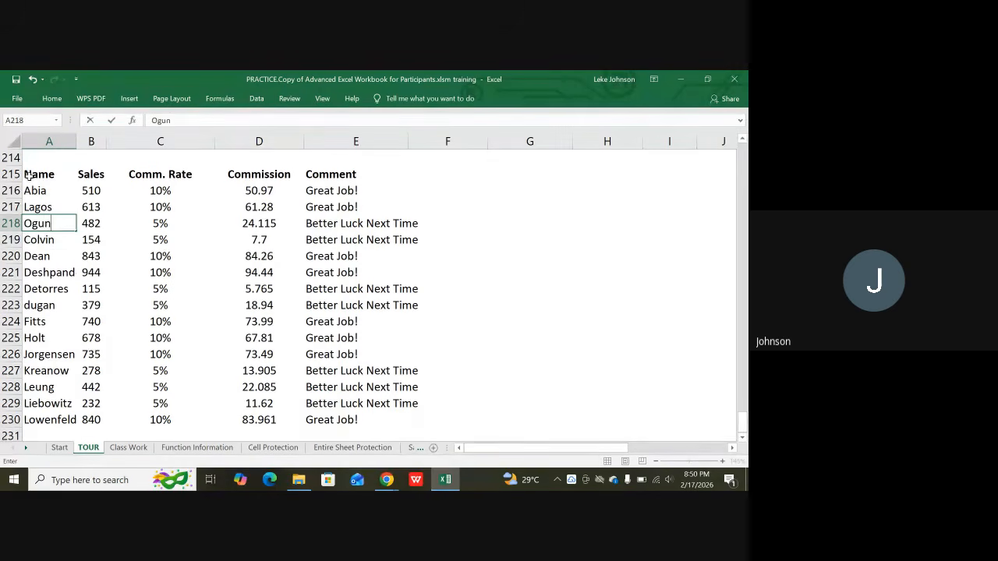
key(Return)
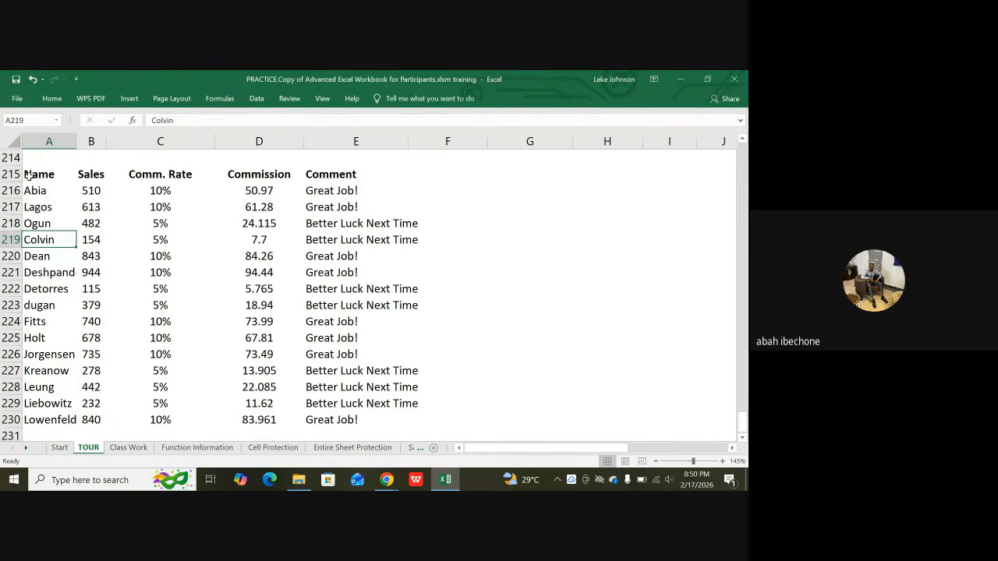
text(Oyo)
key(Return)
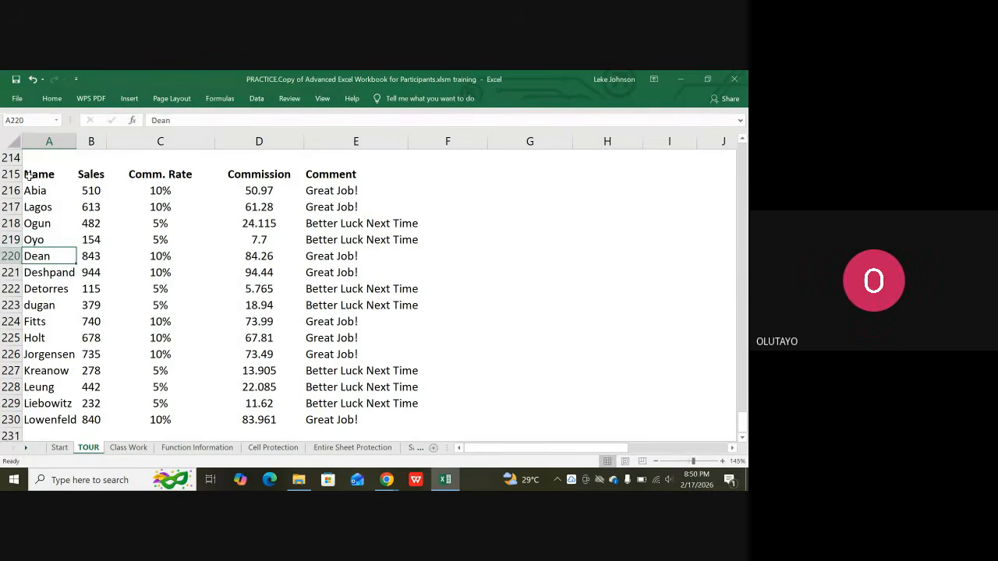
text(N)
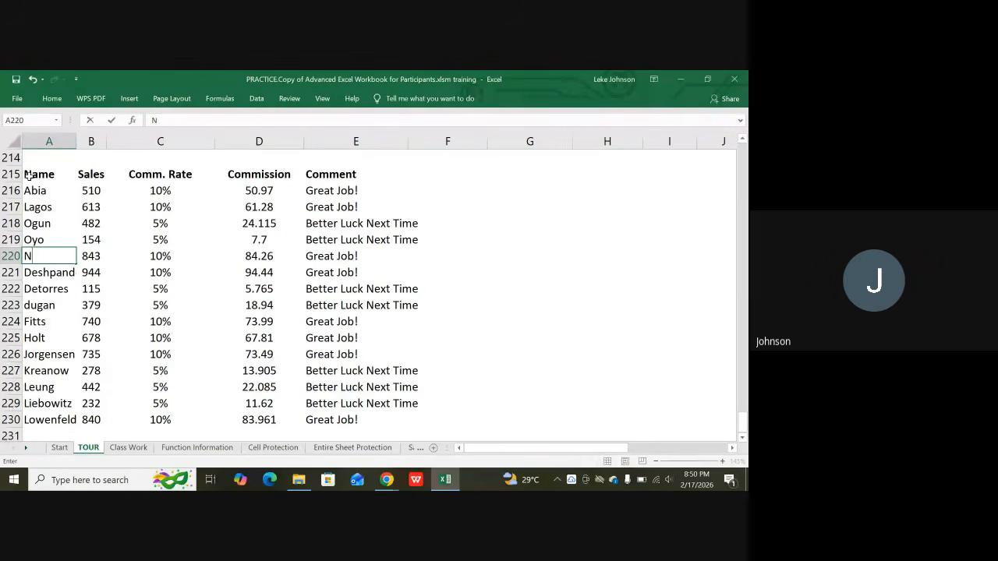
text(asarawa)
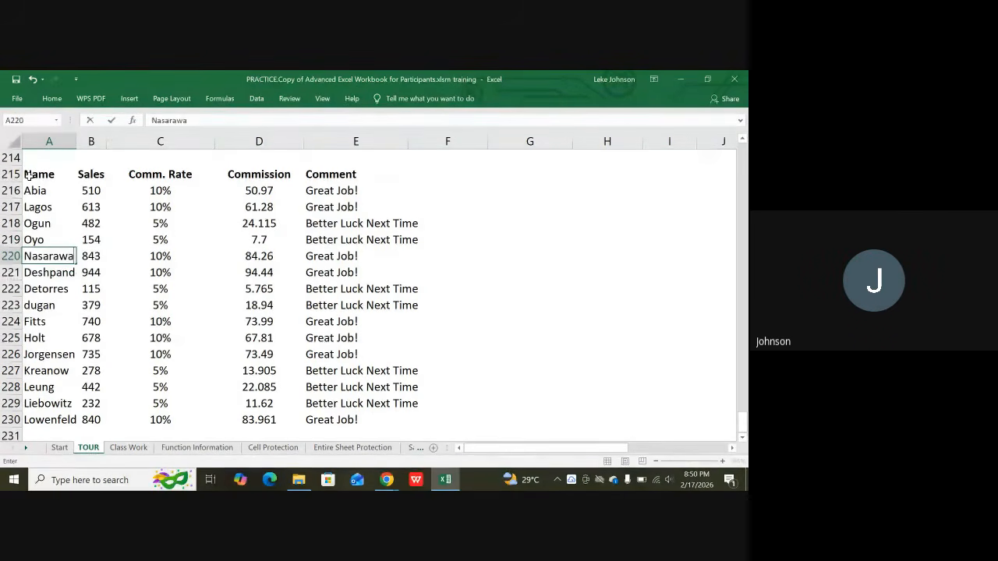
key(Return)
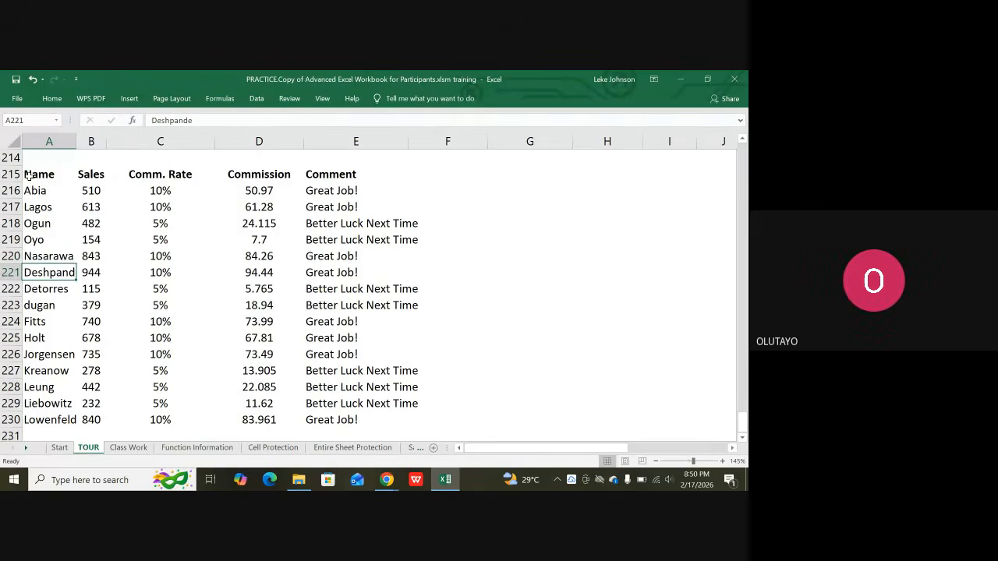
Replace the names in A221 to A223 with the states Gombe, Borno and Benue.
text(Gombe)
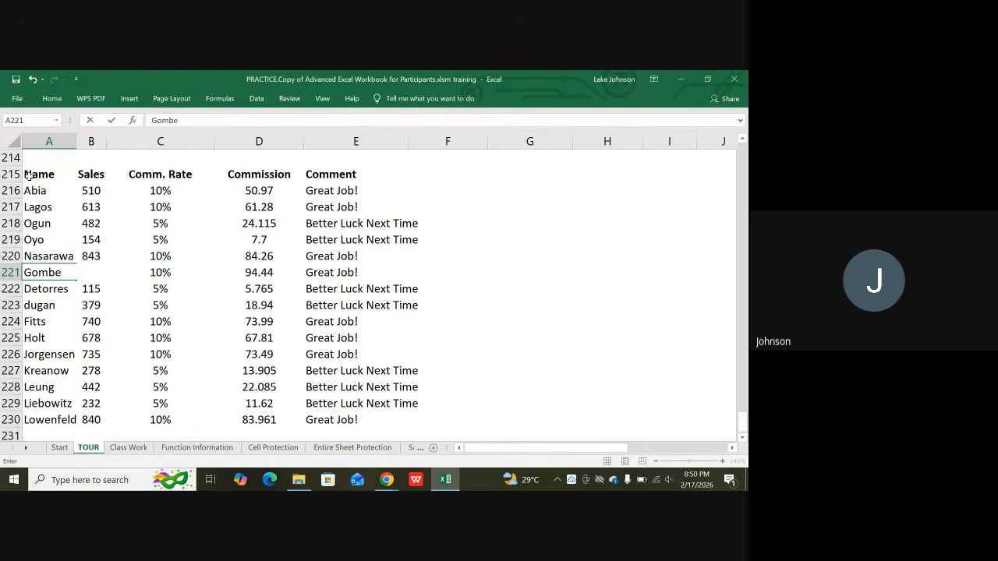
key(Return)
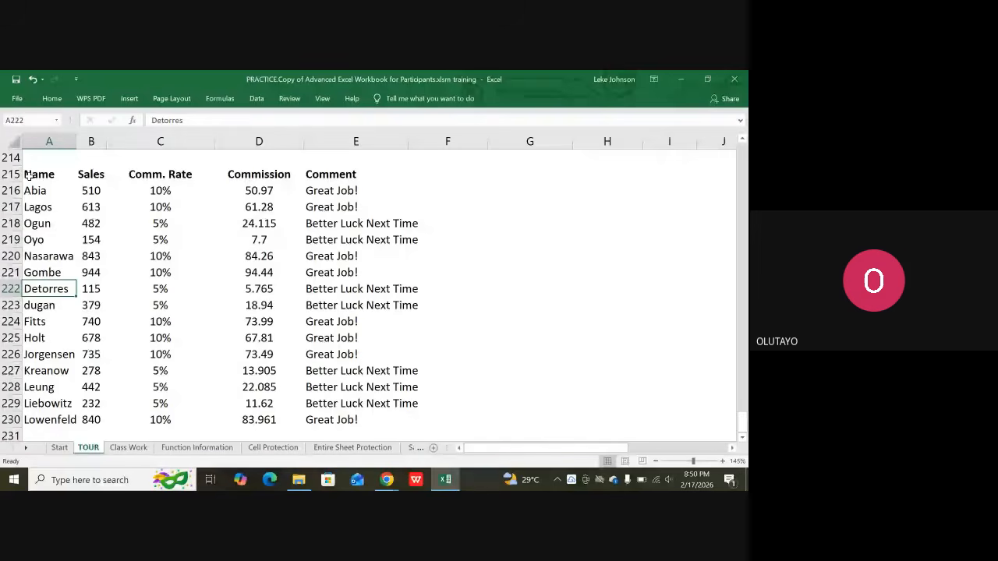
text(Borno)
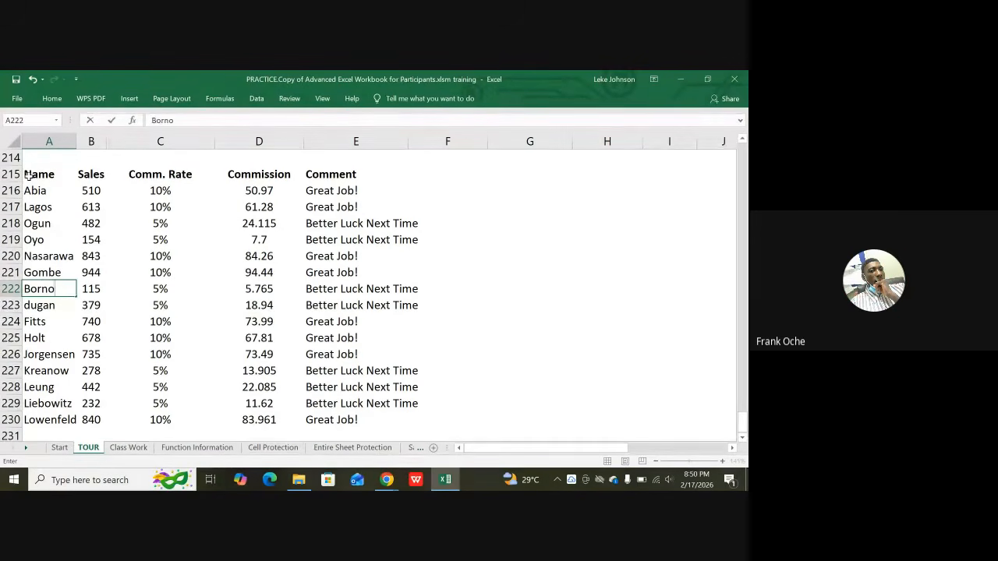
key(Return)
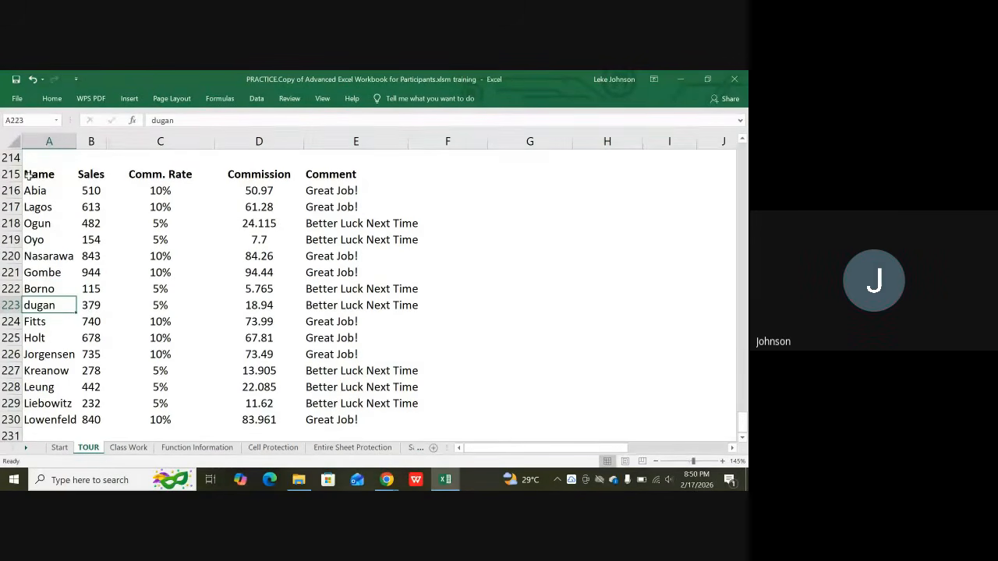
text(Be)
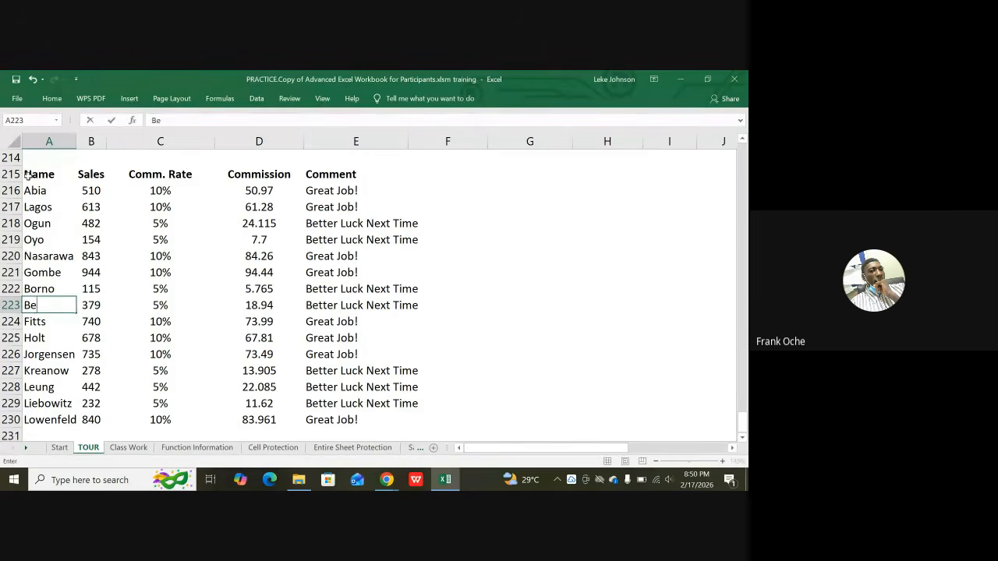
text(nue)
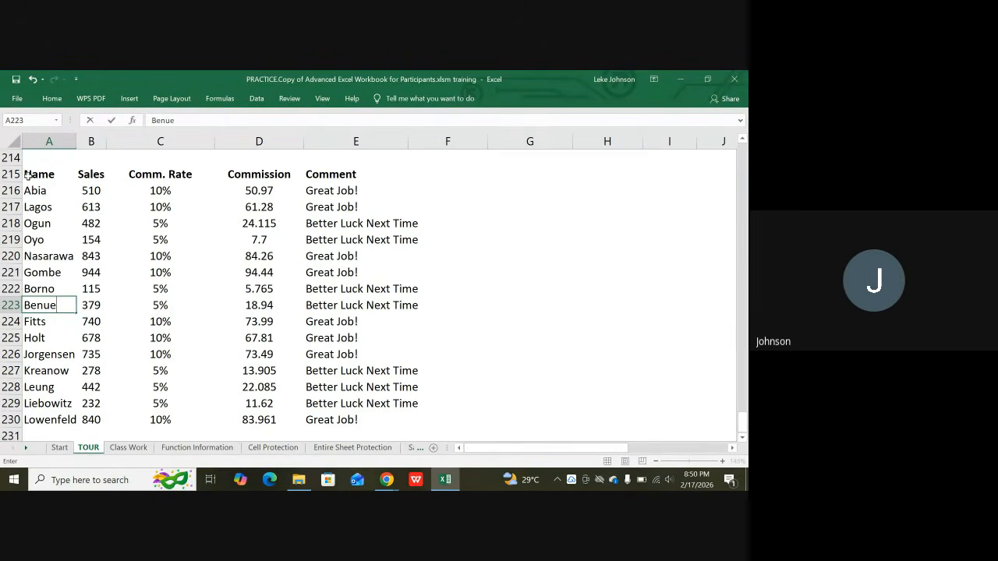
key(Return)
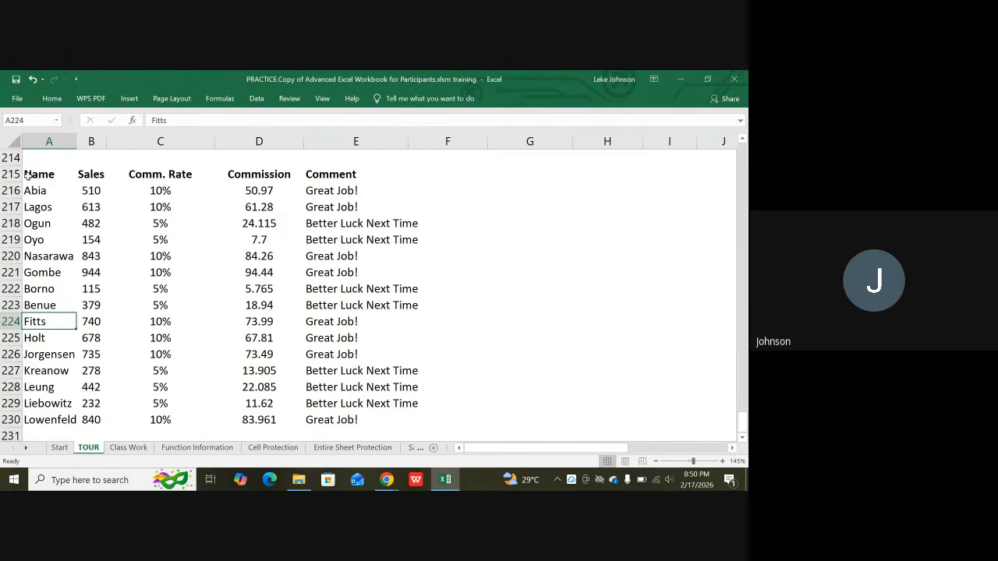
Replace the names in A224 and A225 with the states Bauchi and Rivers.
text(Bau)
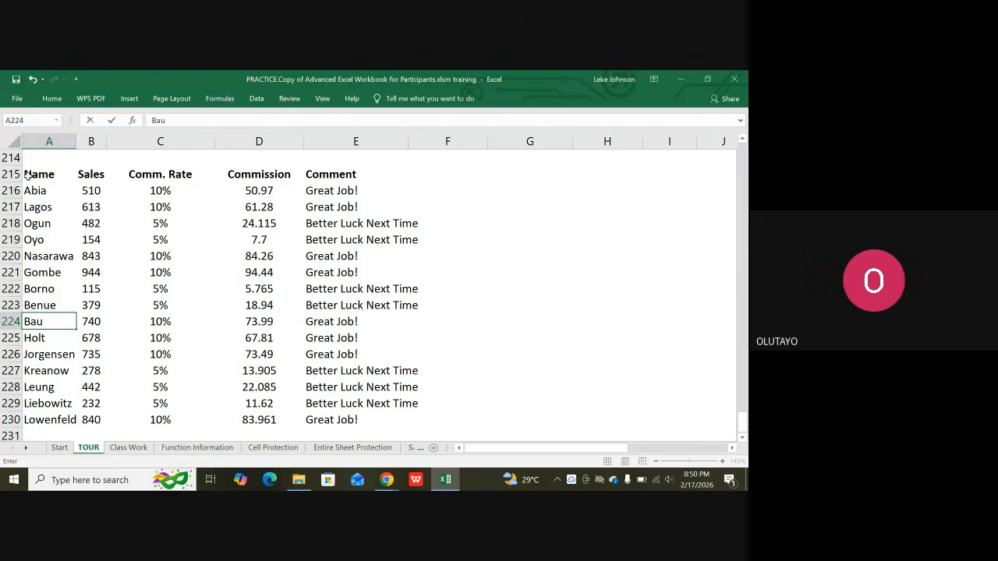
text(ch)
text(i)
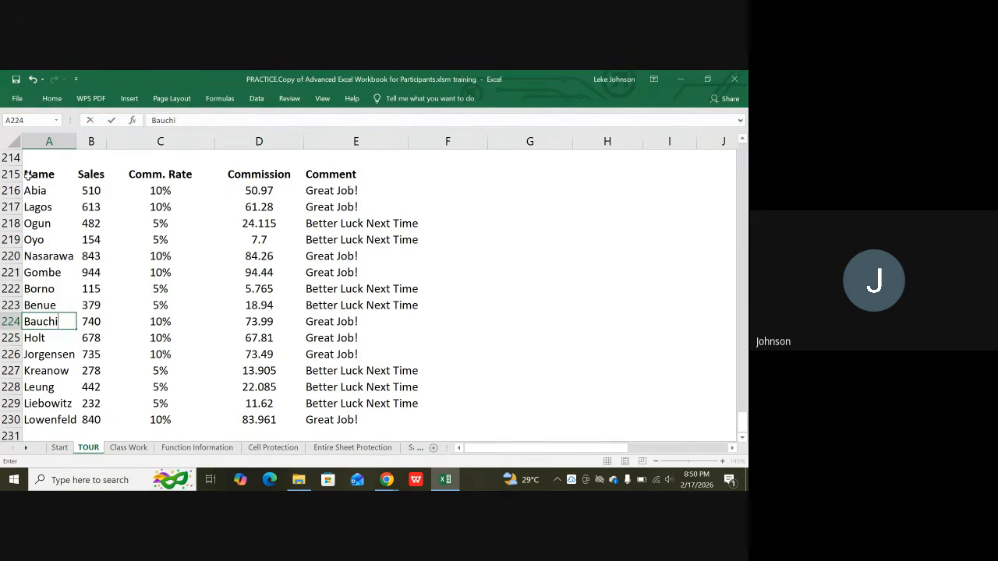
key(Return)
text(Ri)
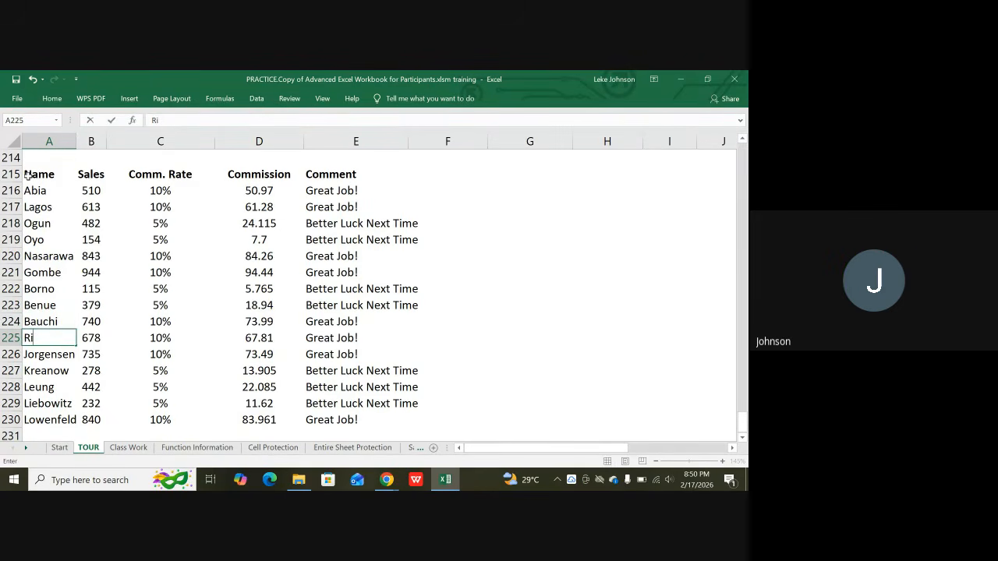
text(vers)
key(Return)
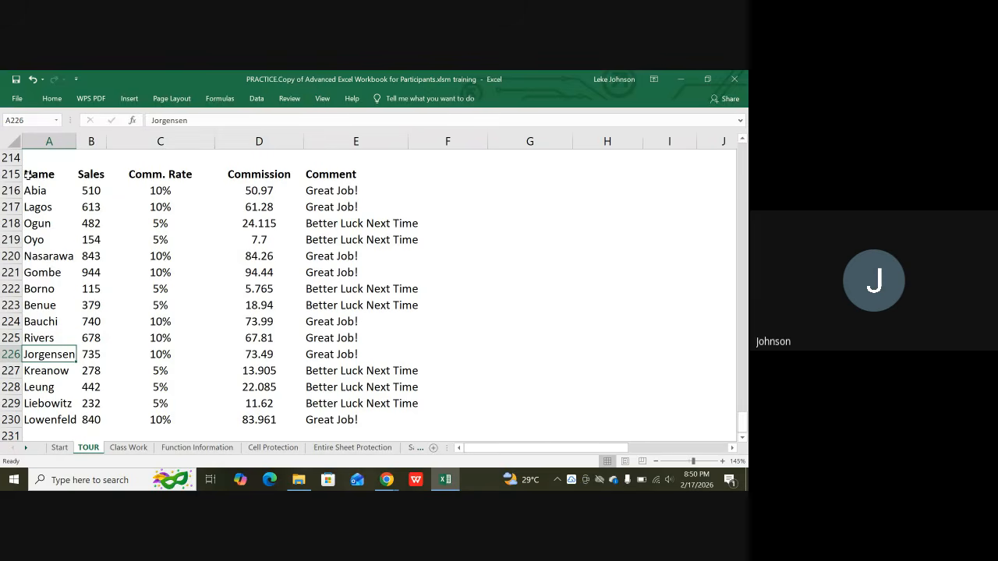
Replace the names in A226 and A227 with the states Kano and Taraba.
text(Ka)
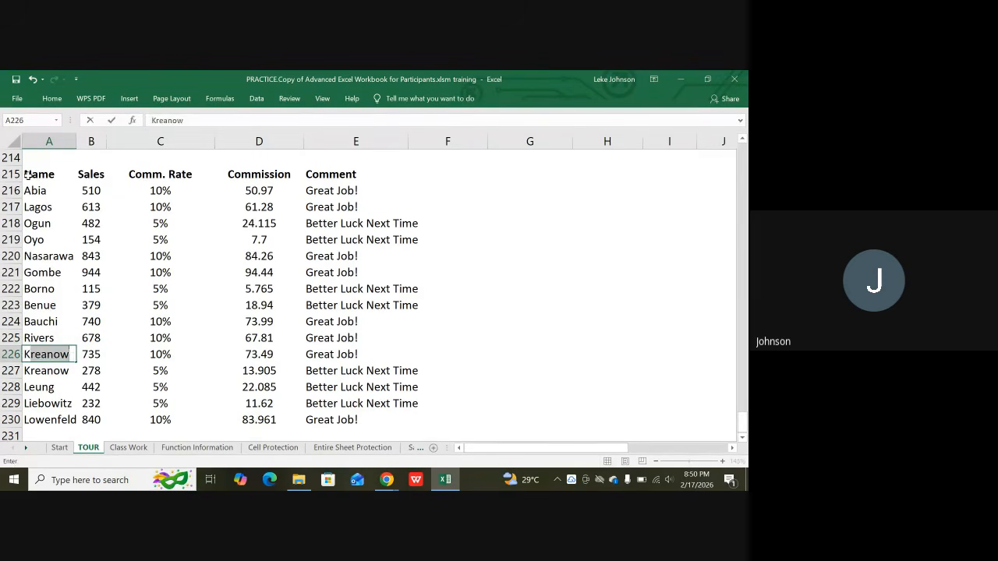
text(no)
key(Return)
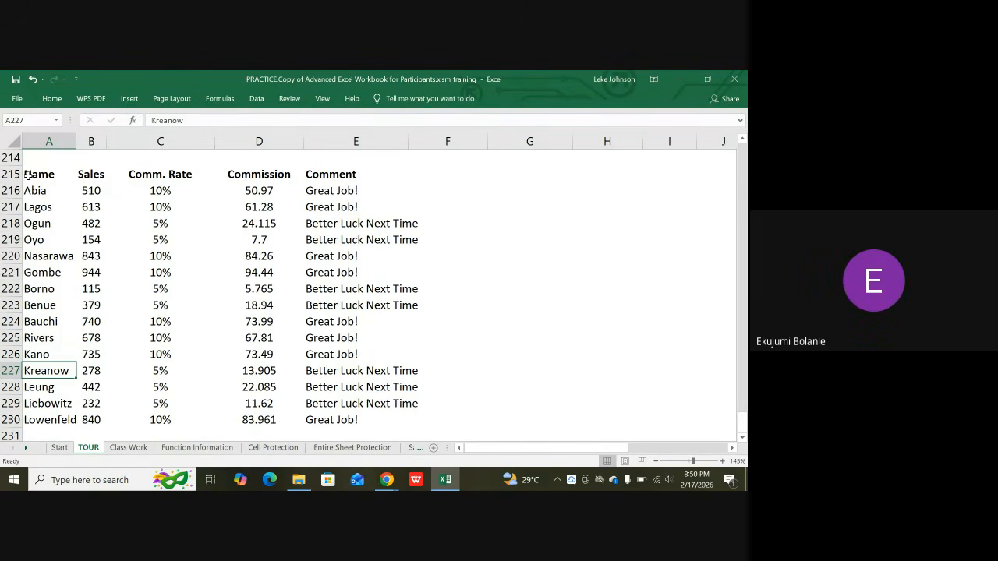
text(Taraba)
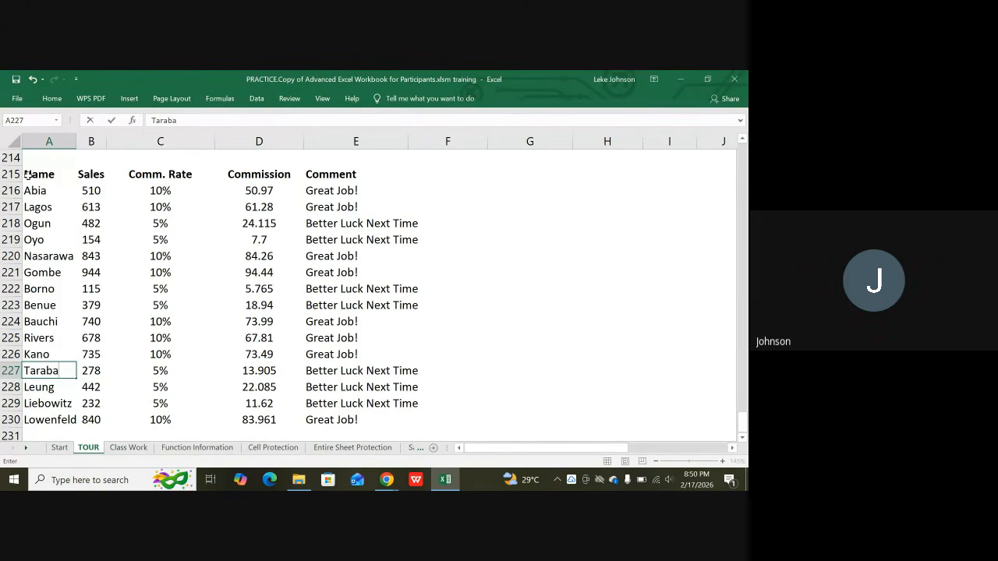
key(Return)
Replace the last three names, A228 to A230, with the states Osun, Sokoto and Kogi.
text(Osun)
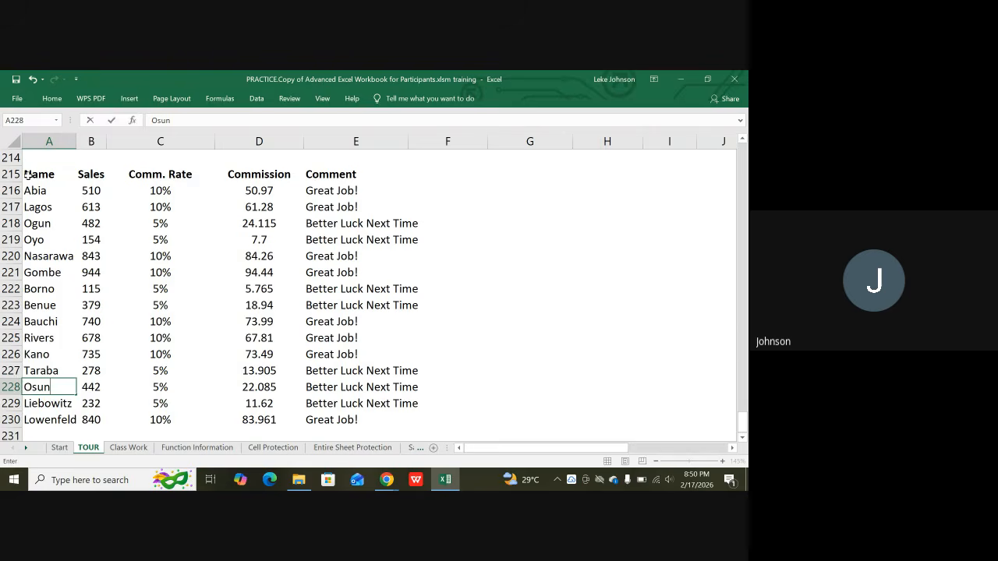
key(Return)
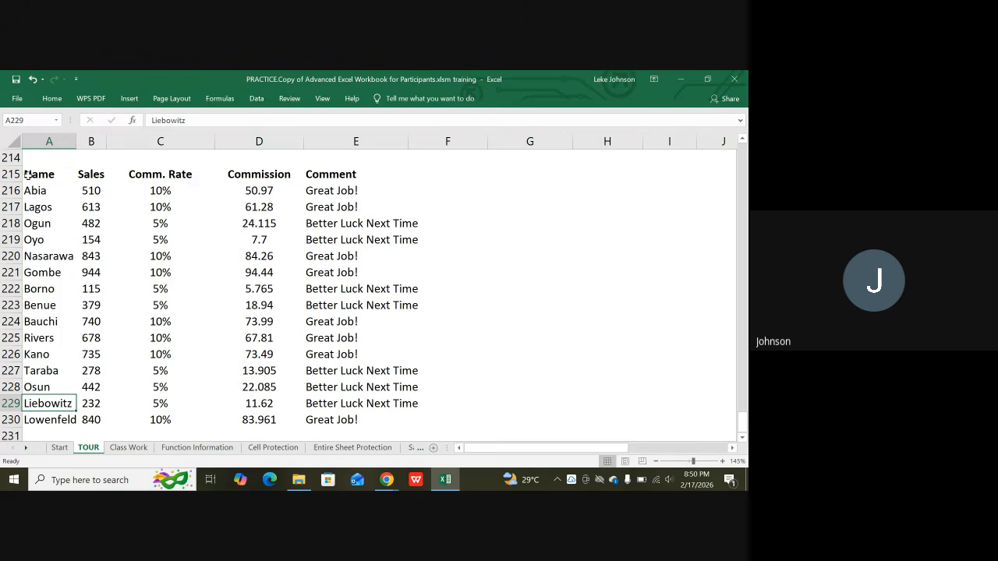
text(Sokoto)
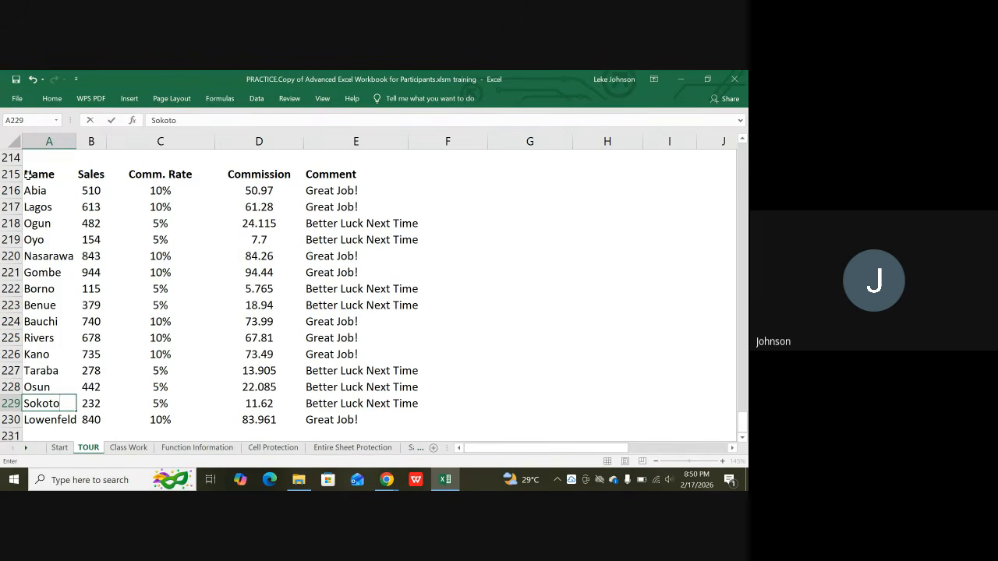
key(Return)
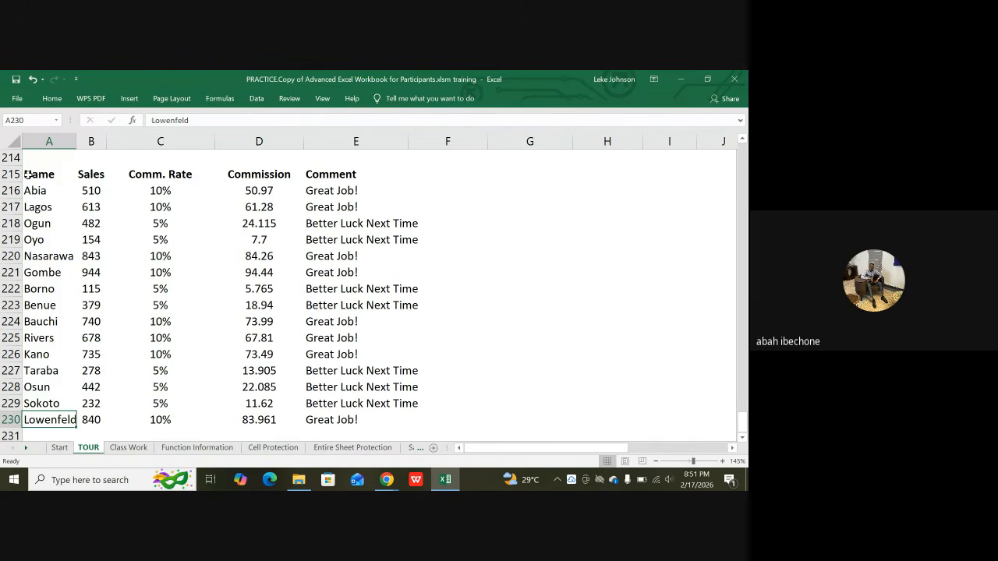
text(Kogi)
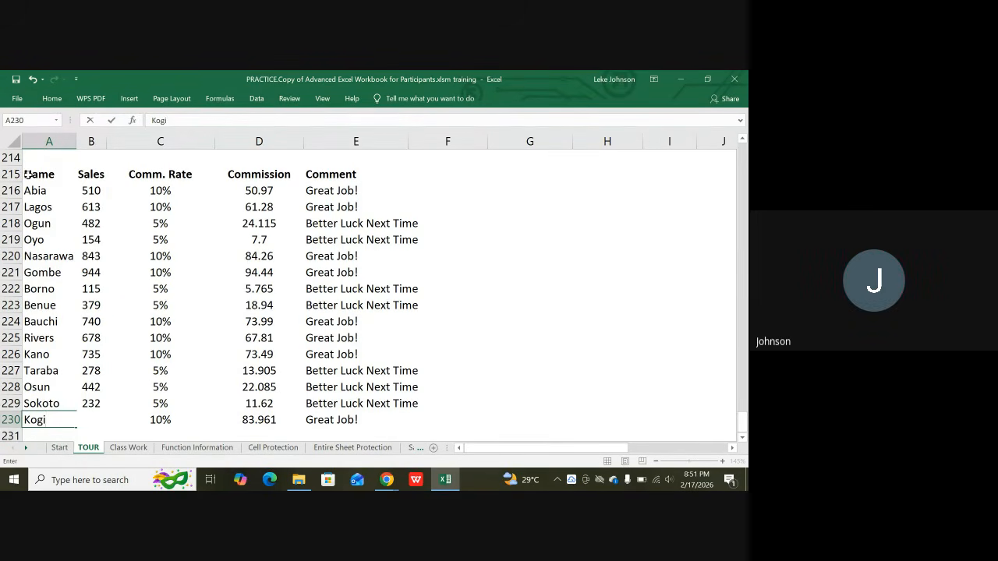
key(Return)
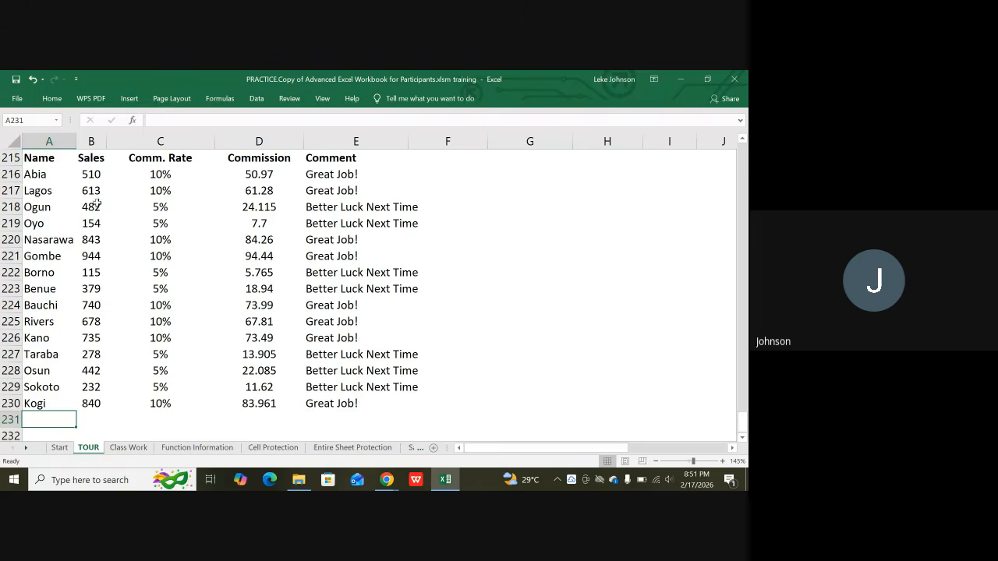
Review the SUMIF syntax against the copied table, highlighting the state names in A216:A222.
scroll(296, 257, up, 6)
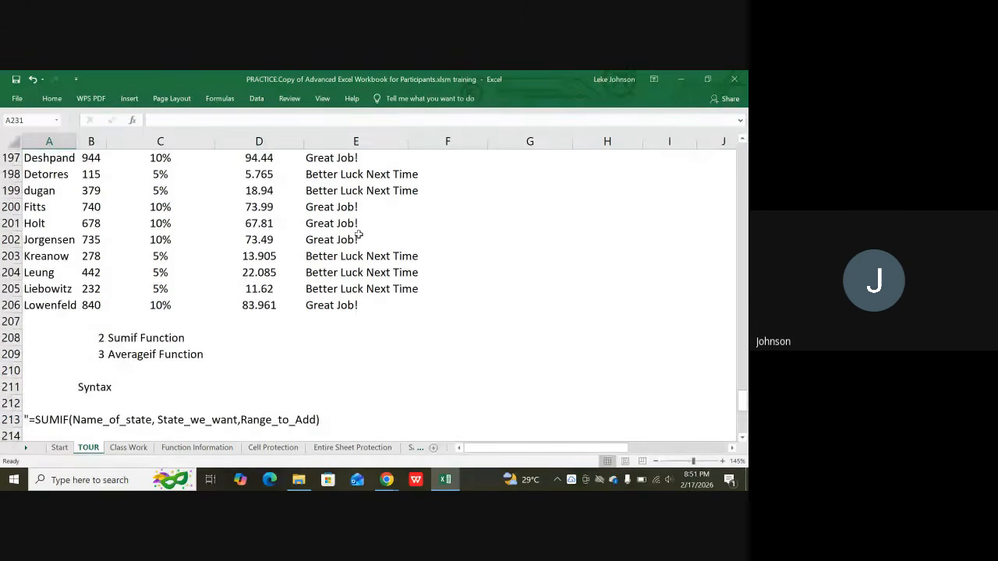
scroll(171, 347, down, 2)
scroll(163, 328, down, 1)
scroll(162, 324, down, 2)
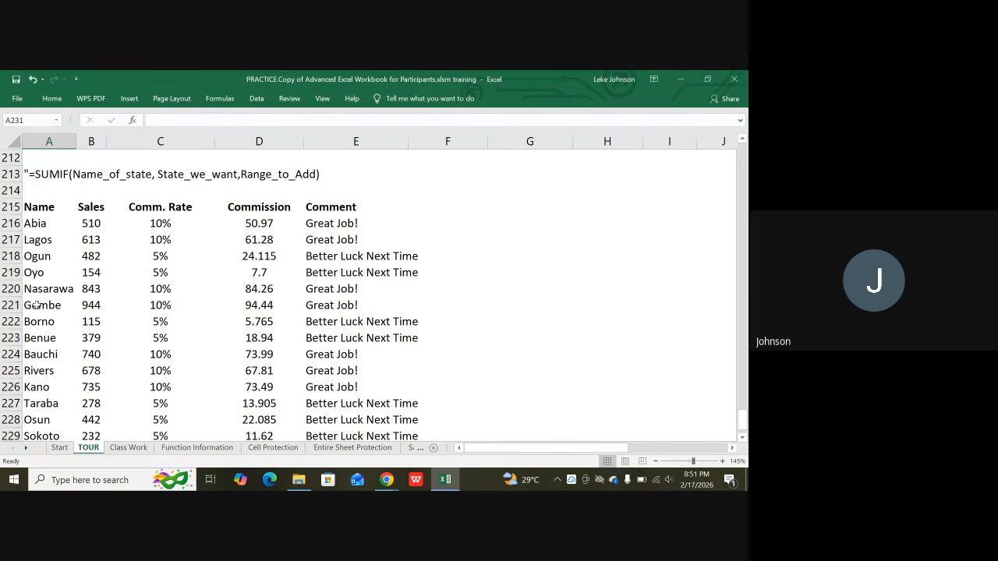
click(35, 224)
drag(35, 223, 35, 322)
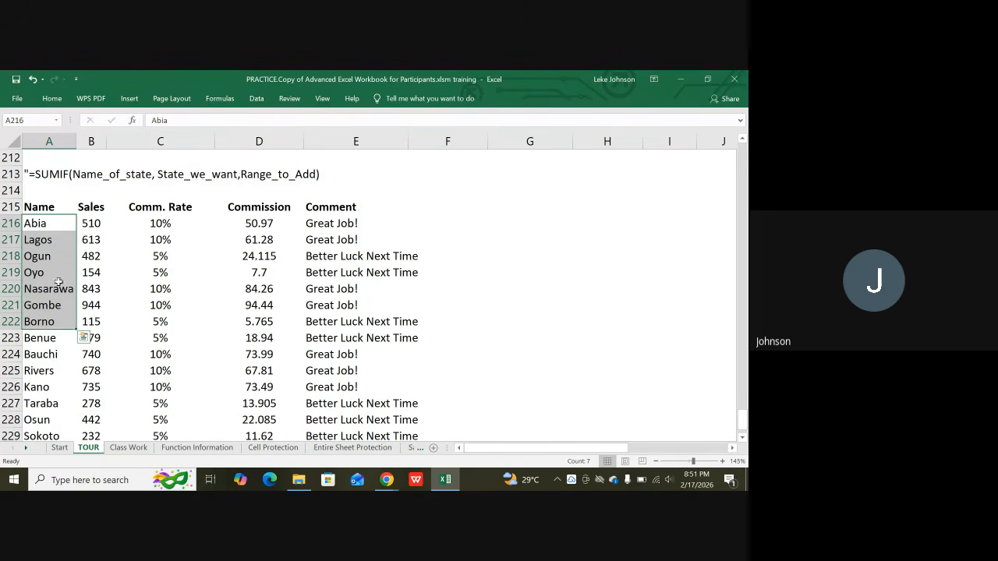
click(395, 221)
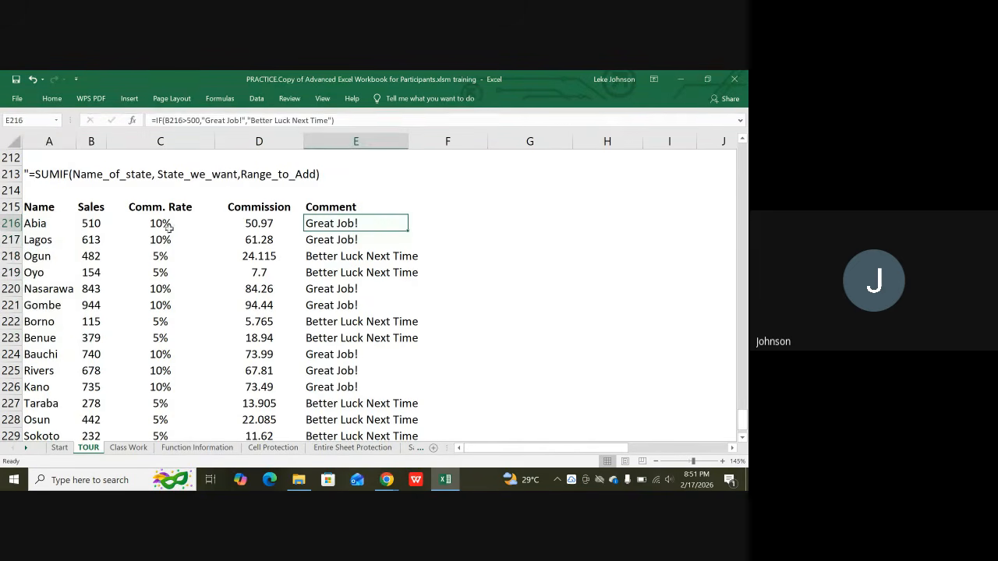
Examine the custom lists available for fill sequences in the advanced Excel options and close the options unchanged.
click(22, 102)
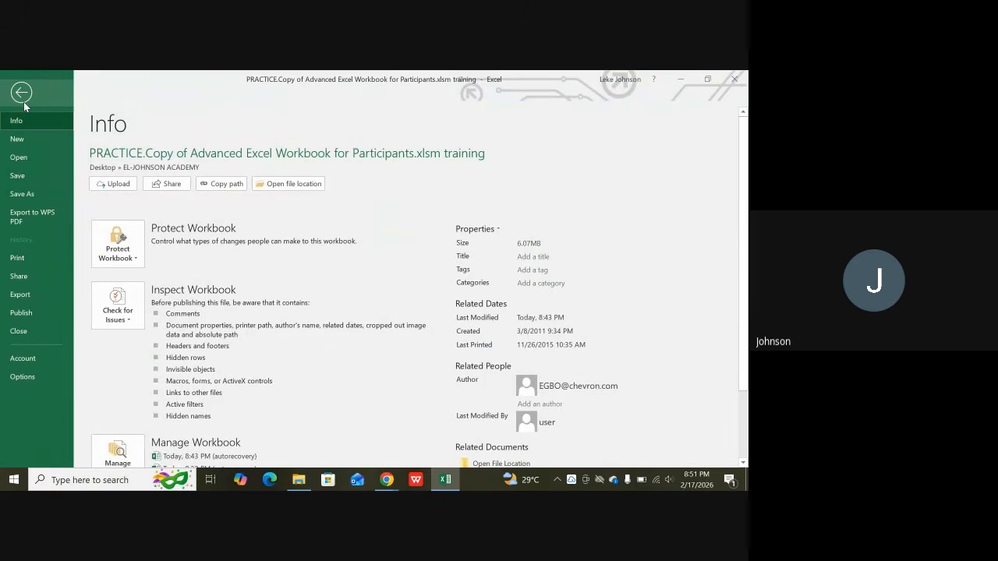
scroll(31, 159, down, 1)
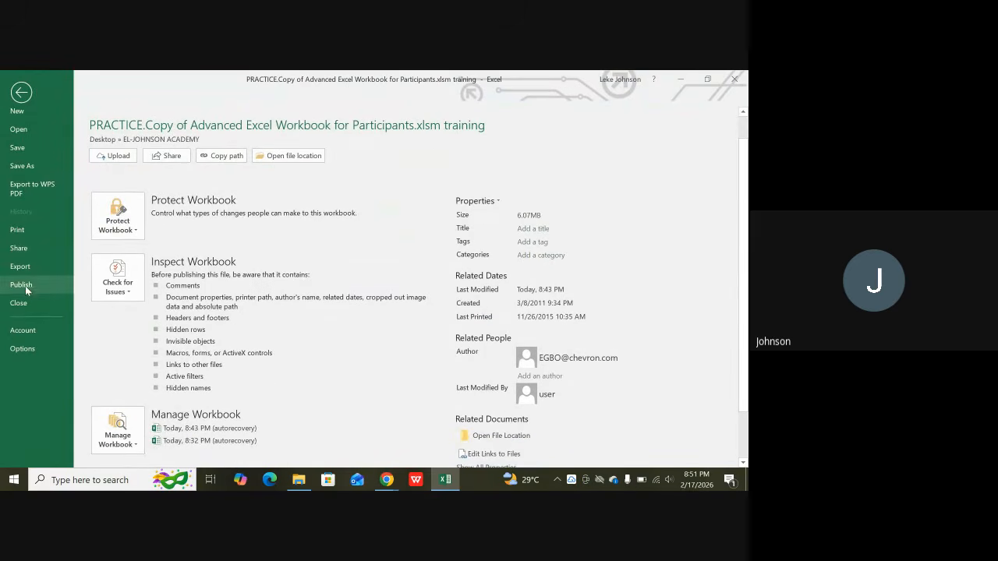
click(22, 349)
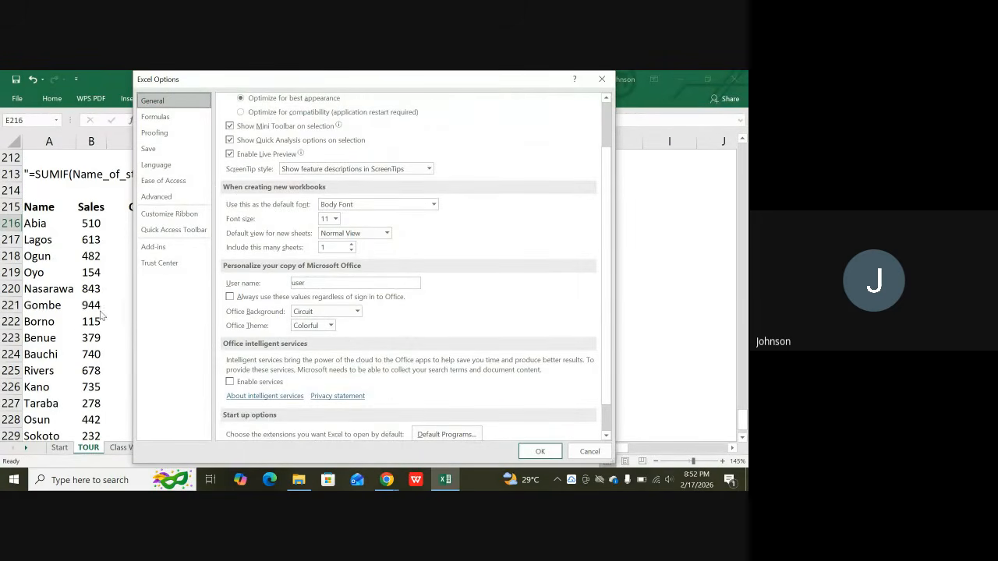
click(157, 199)
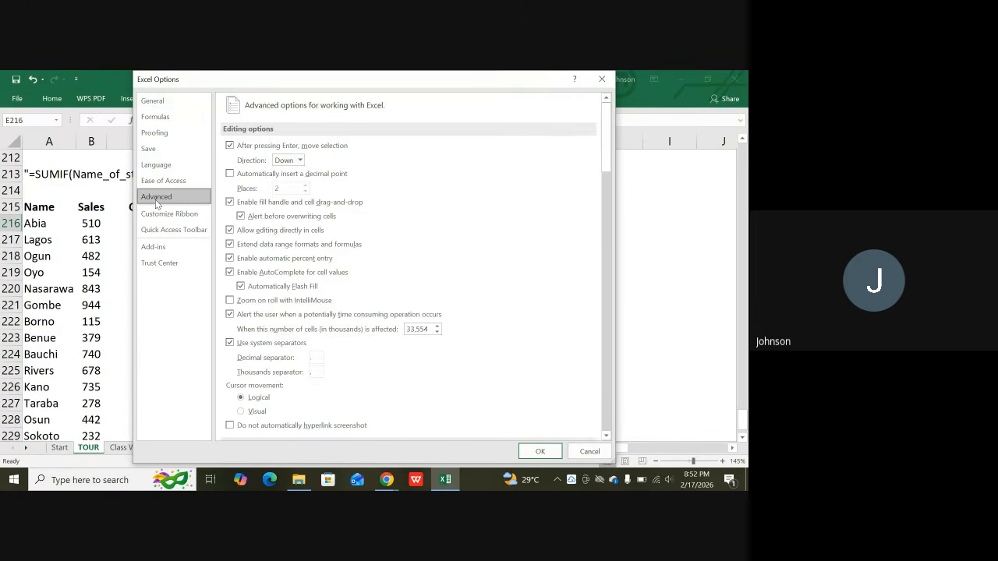
scroll(373, 254, down, 5)
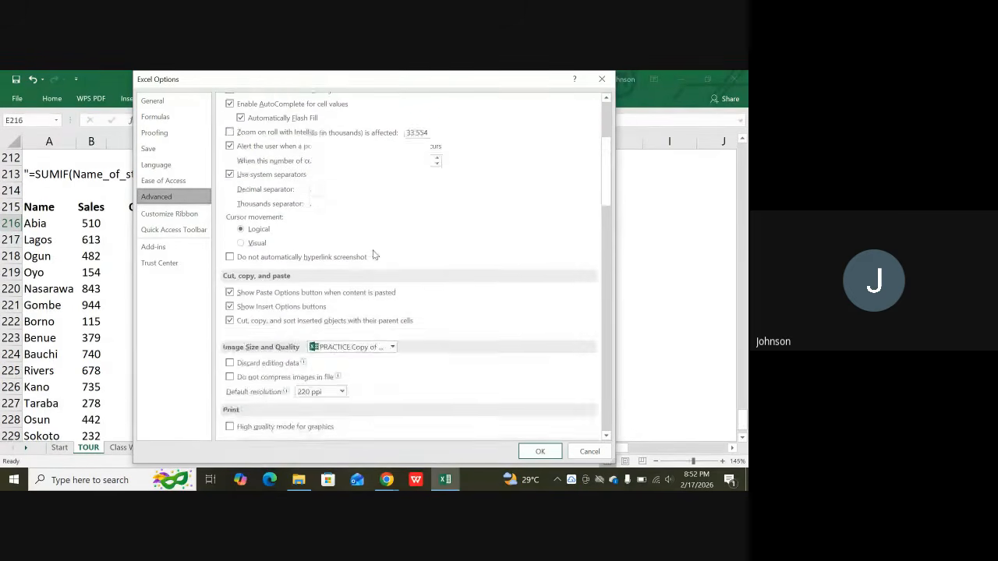
scroll(375, 258, down, 15)
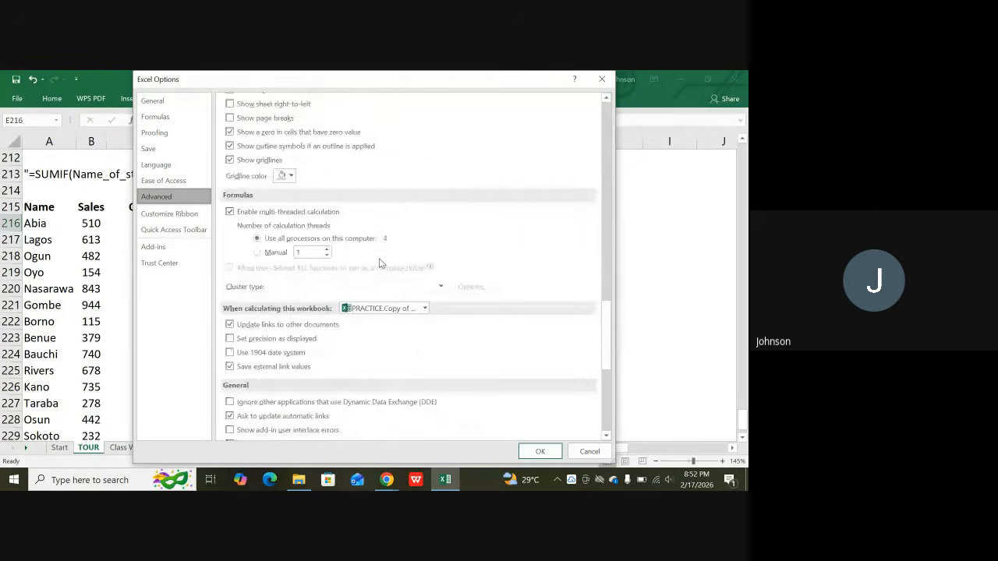
scroll(380, 262, down, 10)
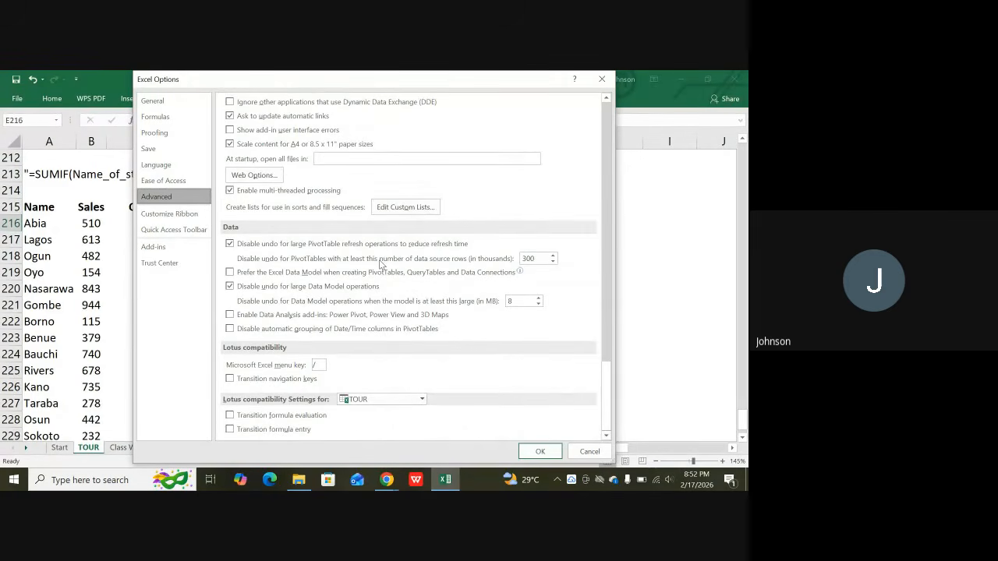
click(415, 212)
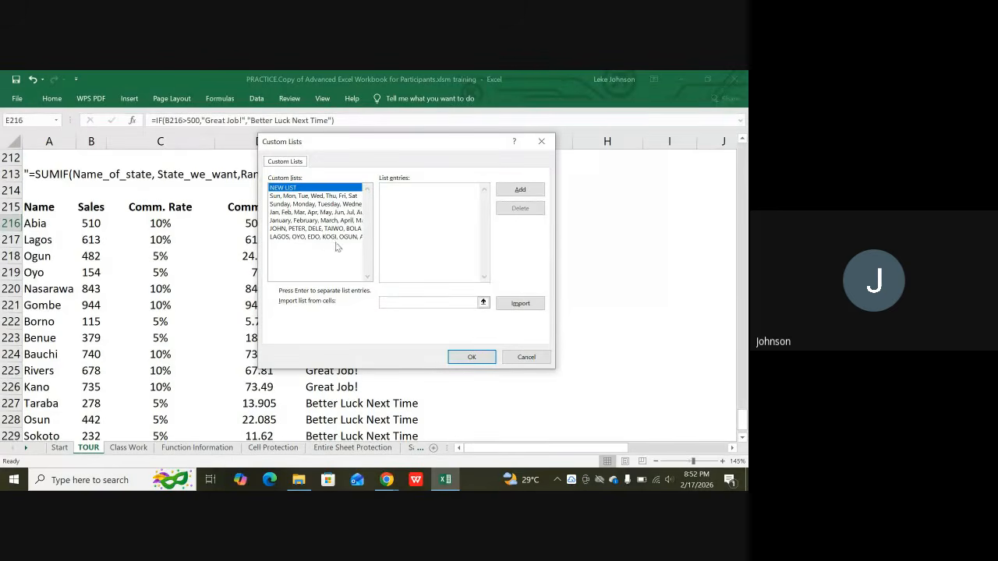
click(471, 357)
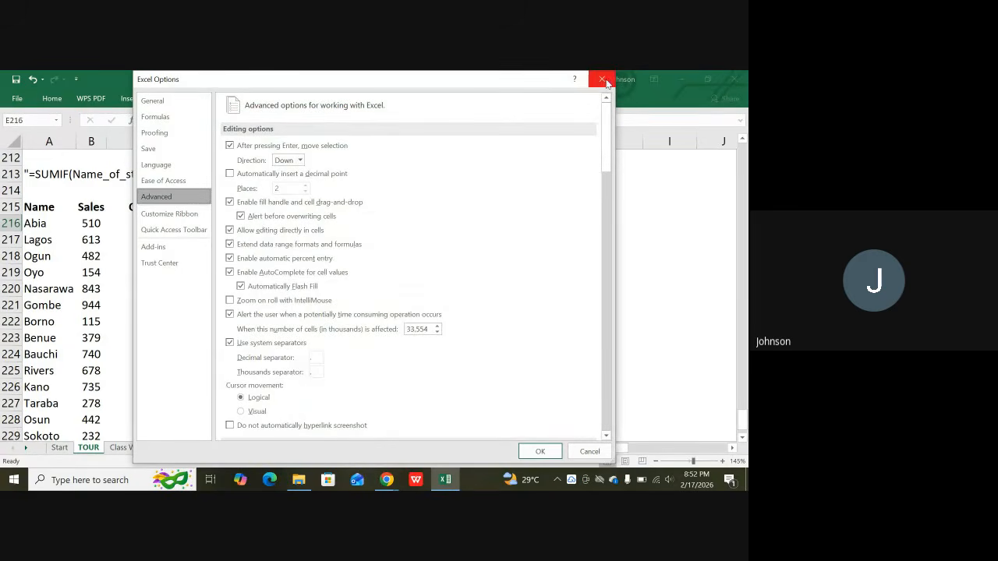
click(601, 79)
scroll(246, 214, down, 2)
scroll(248, 187, up, 2)
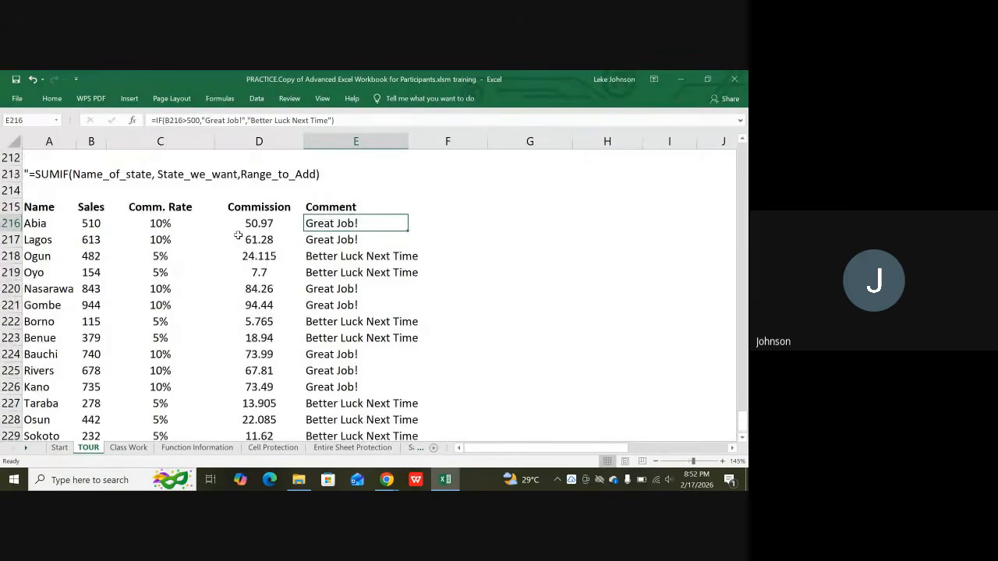
scroll(225, 248, down, 2)
scroll(52, 180, up, 1)
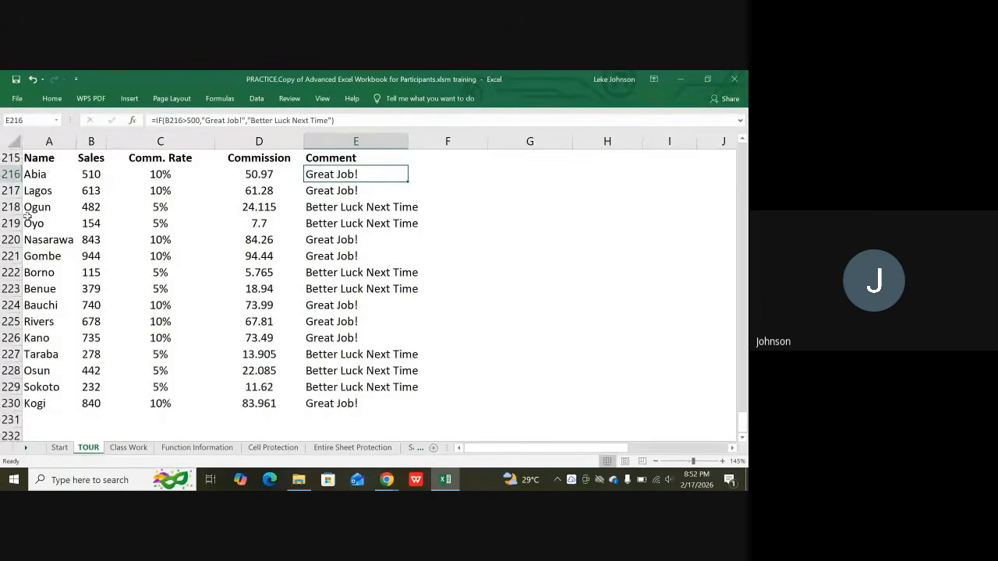
scroll(211, 260, up, 2)
scroll(304, 262, down, 1)
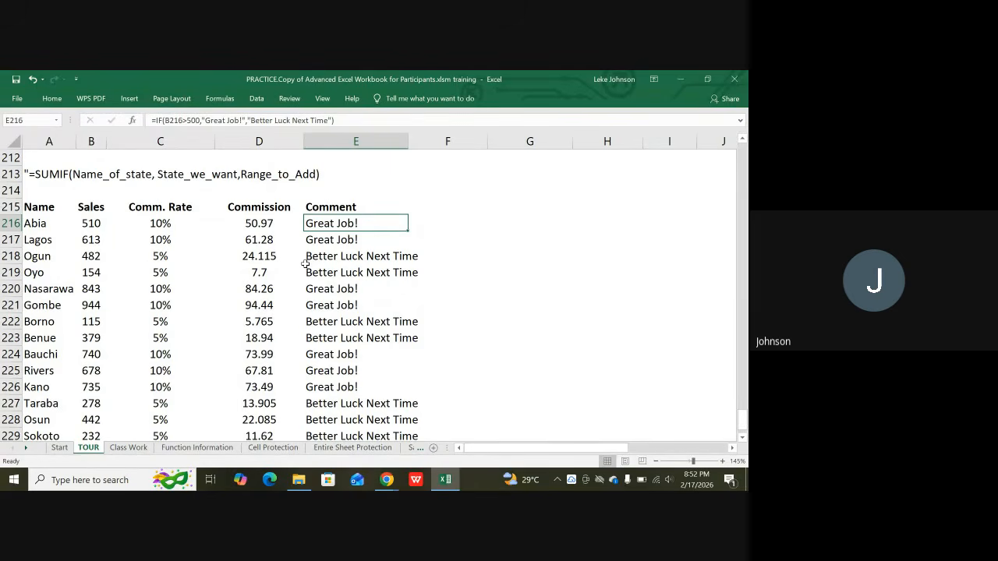
Enter january in F215 beside the Comment header and fill the month series down to F230.
click(479, 200)
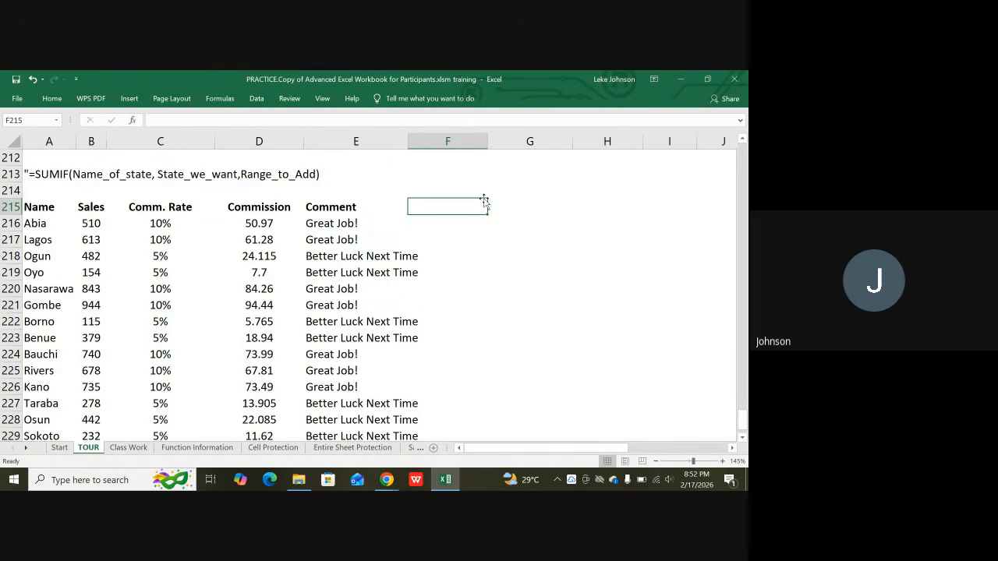
text(jan)
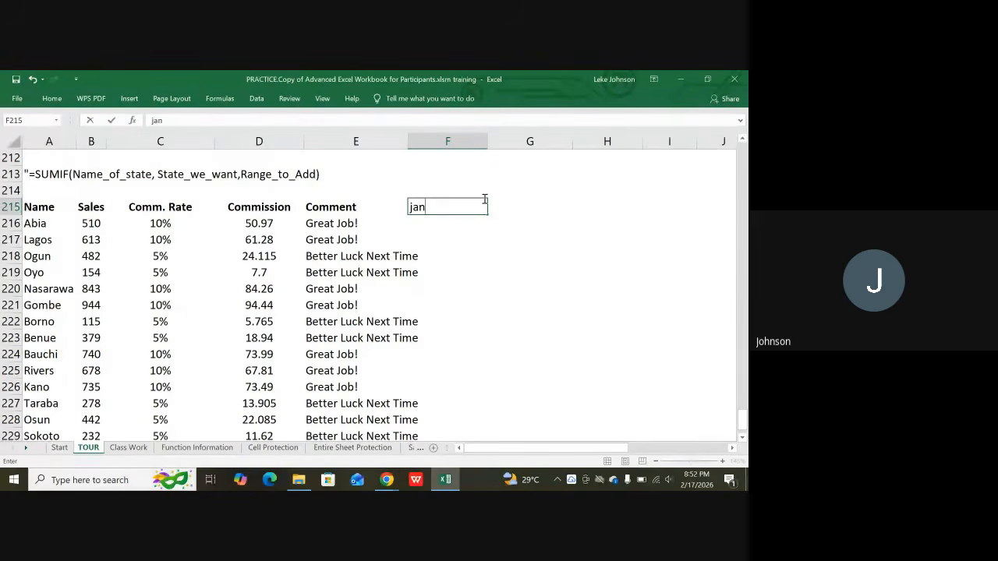
text(uary)
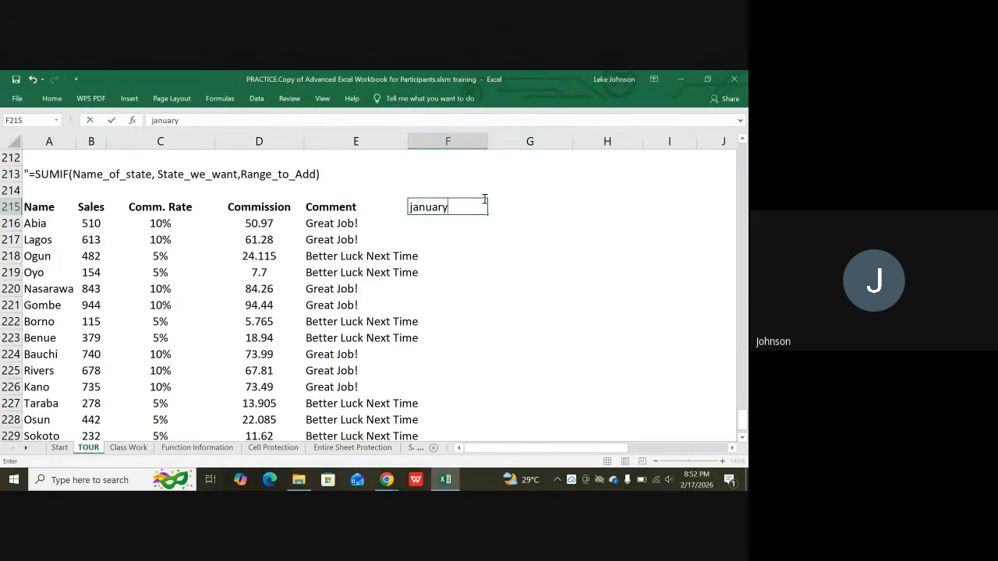
click(461, 268)
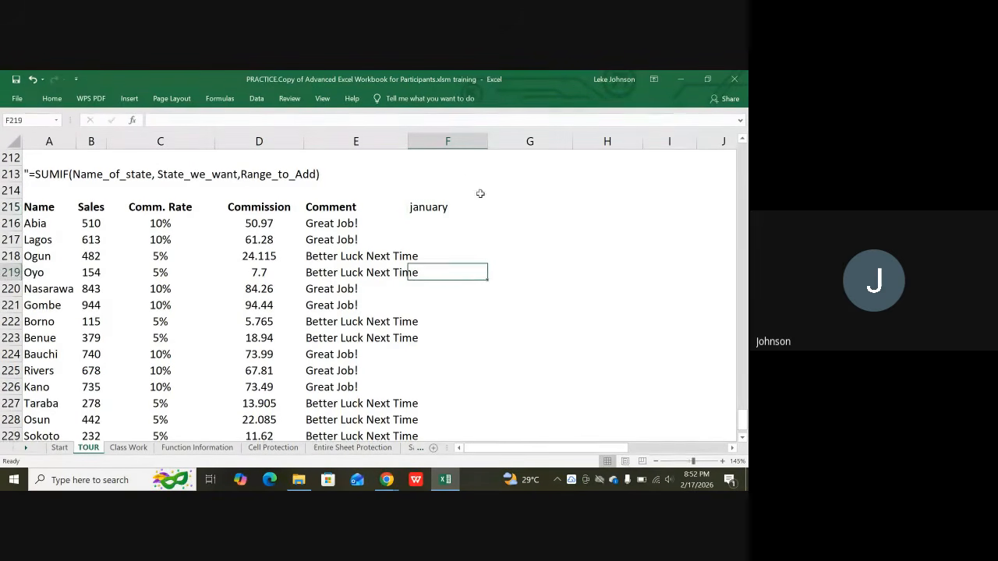
click(437, 207)
drag(489, 215, 488, 215)
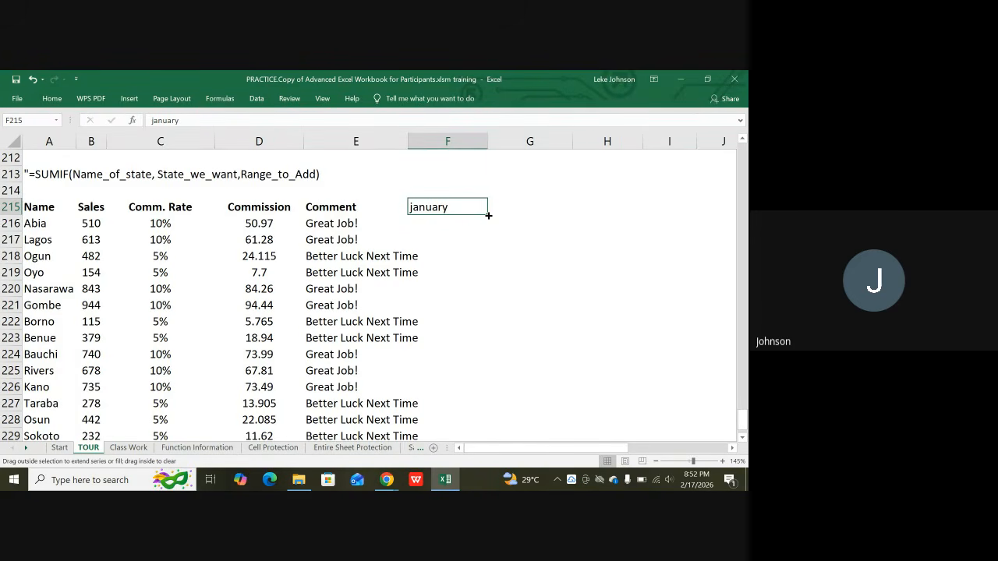
drag(488, 219, 482, 411)
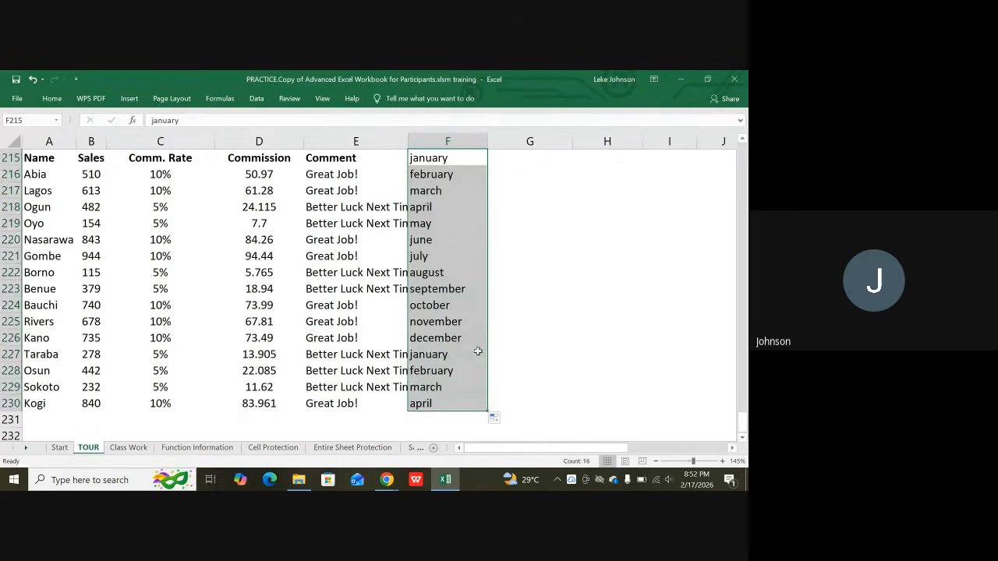
Enter Monday in G215 and fill the weekday series down to G230.
scroll(514, 215, up, 1)
click(520, 208)
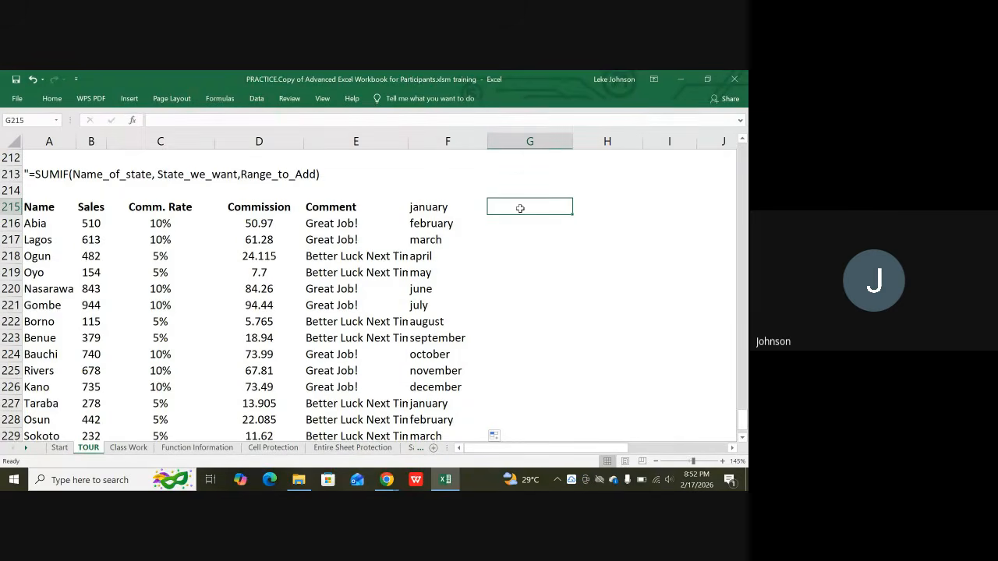
text(M)
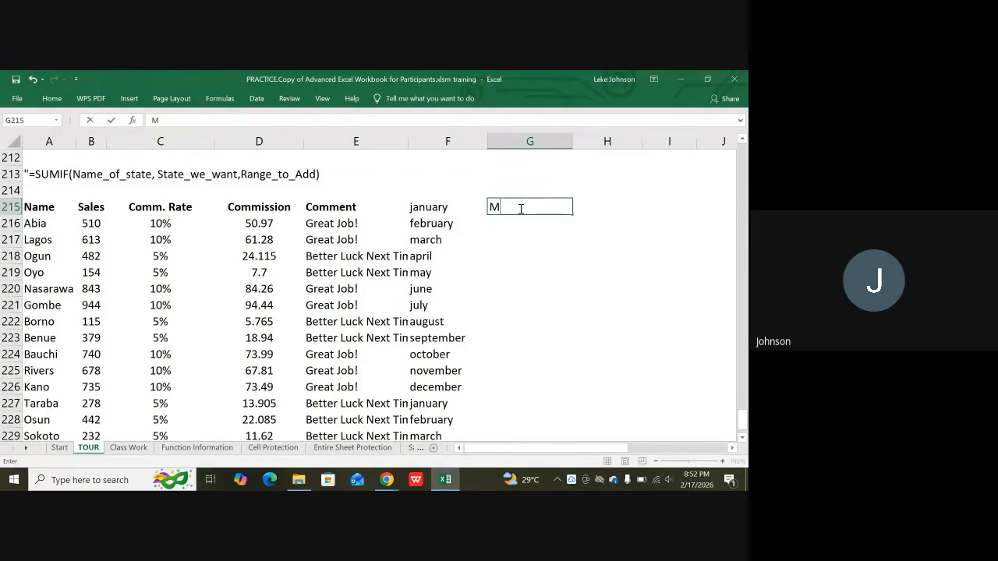
text(onday)
key(Return)
click(518, 207)
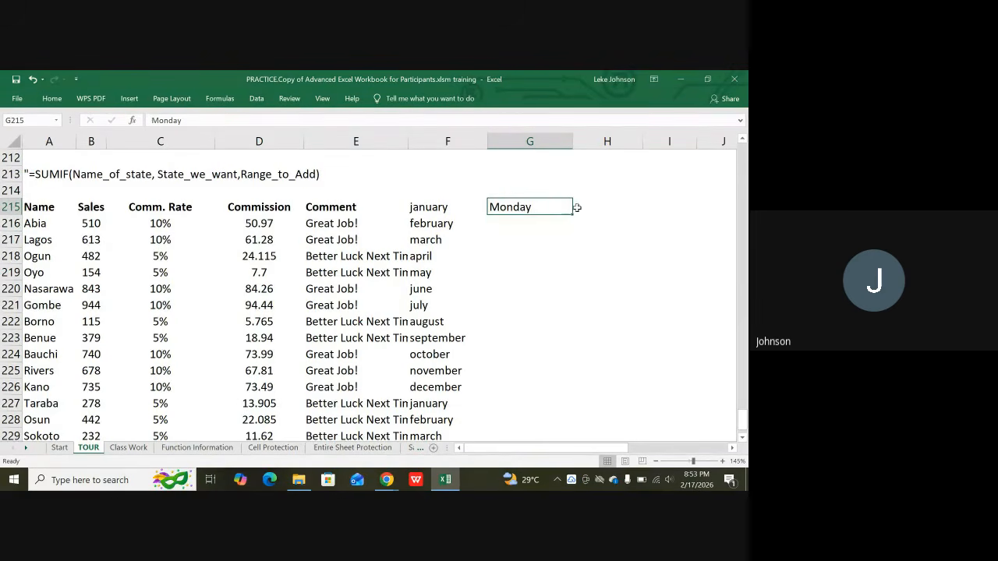
drag(572, 215, 540, 406)
Try clearing F215:G230, and undo back past the weekday and month entries to empty columns F and G.
scroll(421, 233, up, 2)
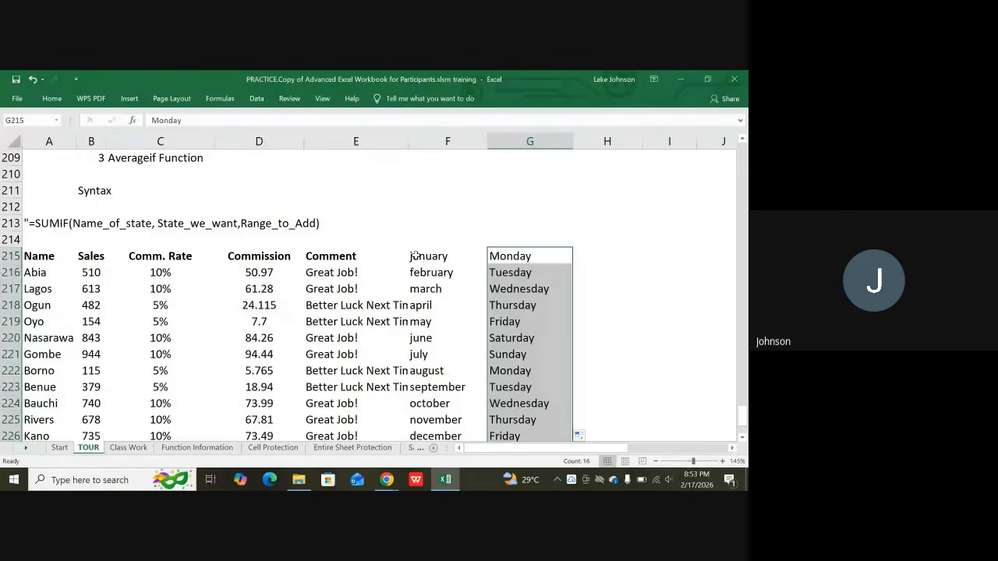
drag(416, 256, 503, 404)
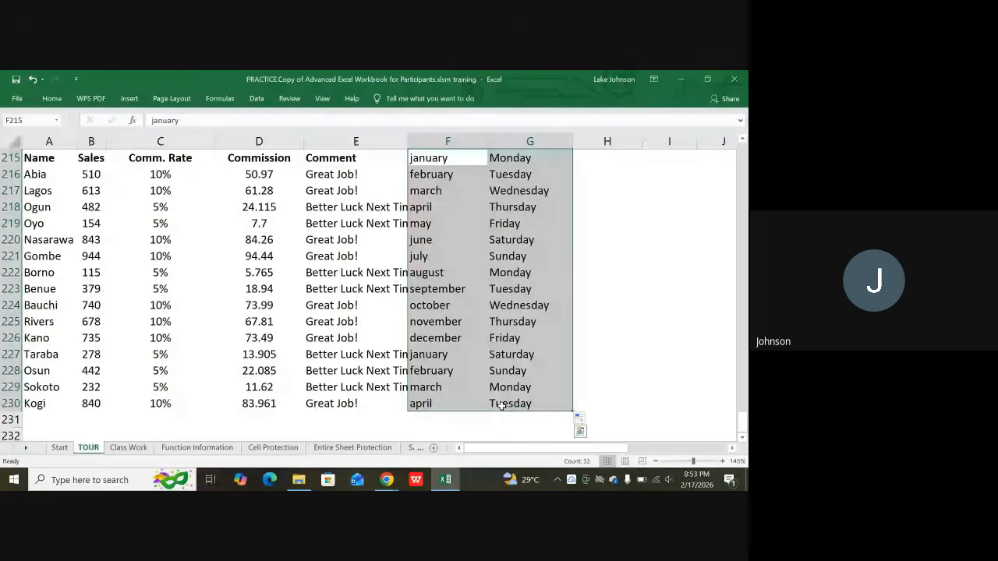
key(BackSpace)
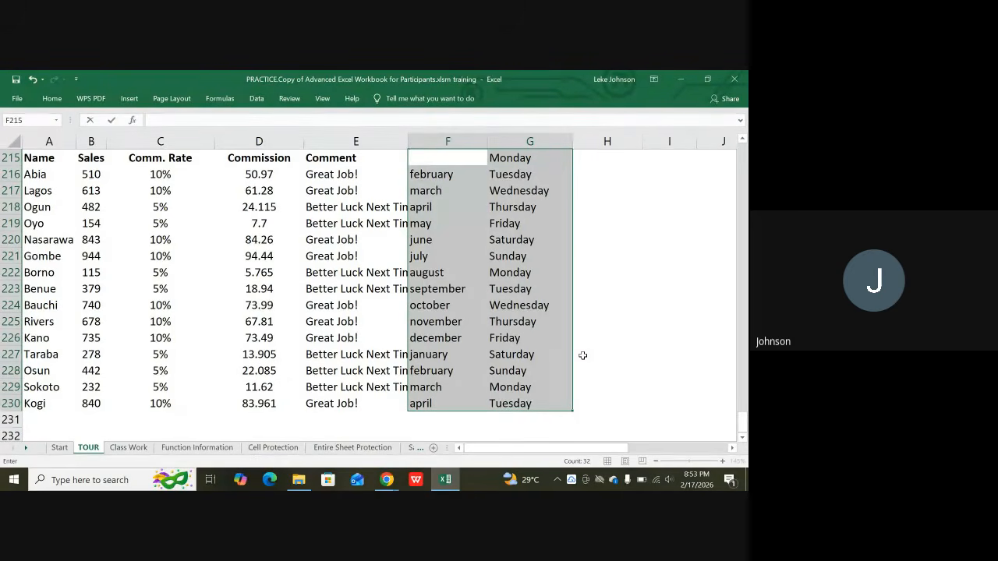
scroll(684, 282, up, 1)
click(684, 288)
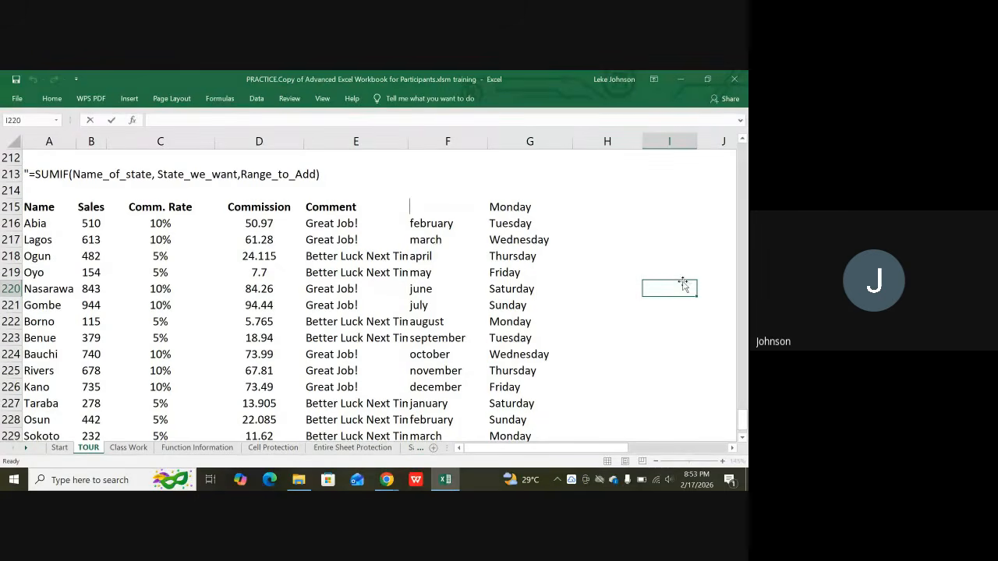
click(661, 251)
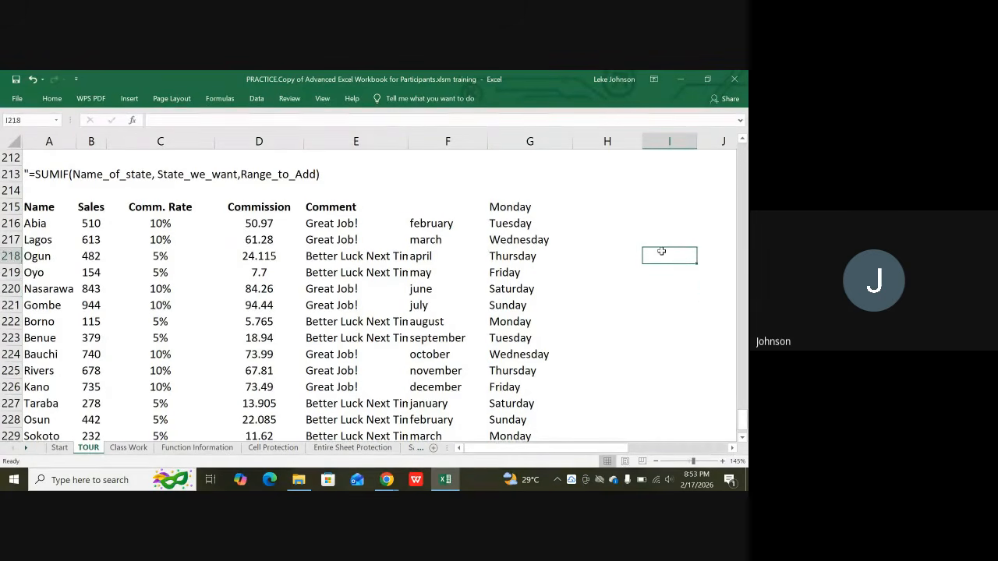
key(ctrl+z)
key(ctrl+z)
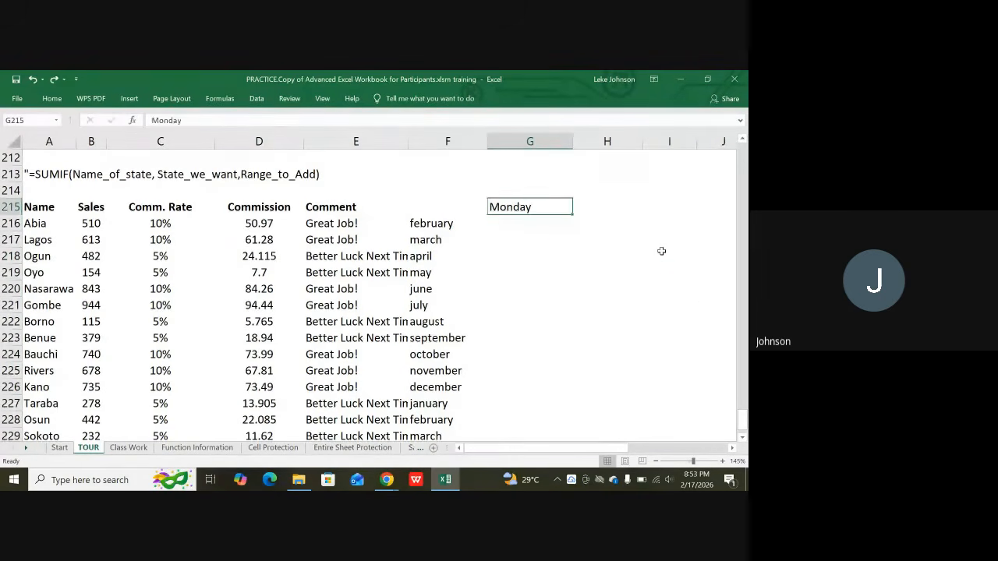
key(ctrl+z)
key(ctrl+z)
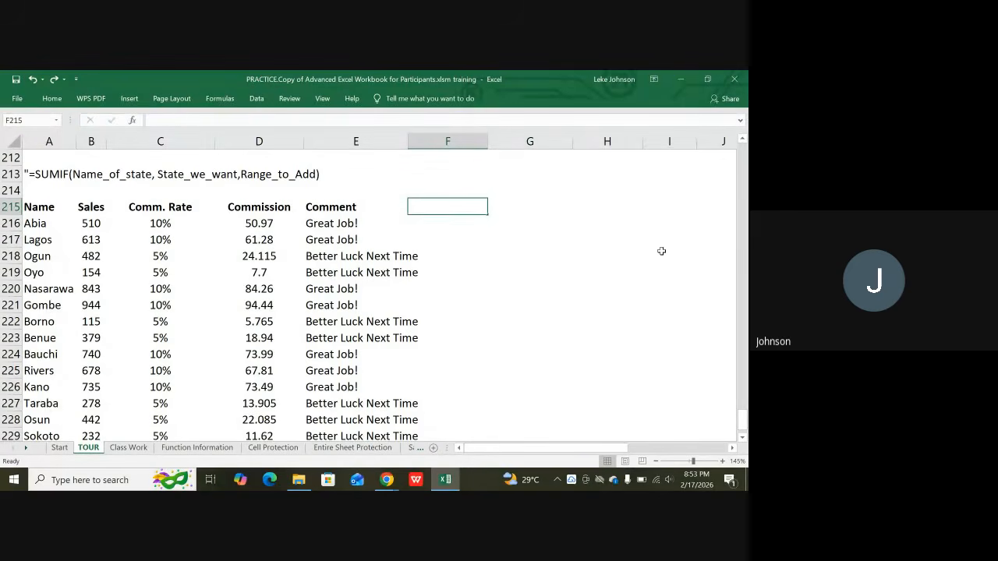
Fill the state name series from Lagos in A217 down to A247, replacing the names in the table.
scroll(301, 303, down, 5)
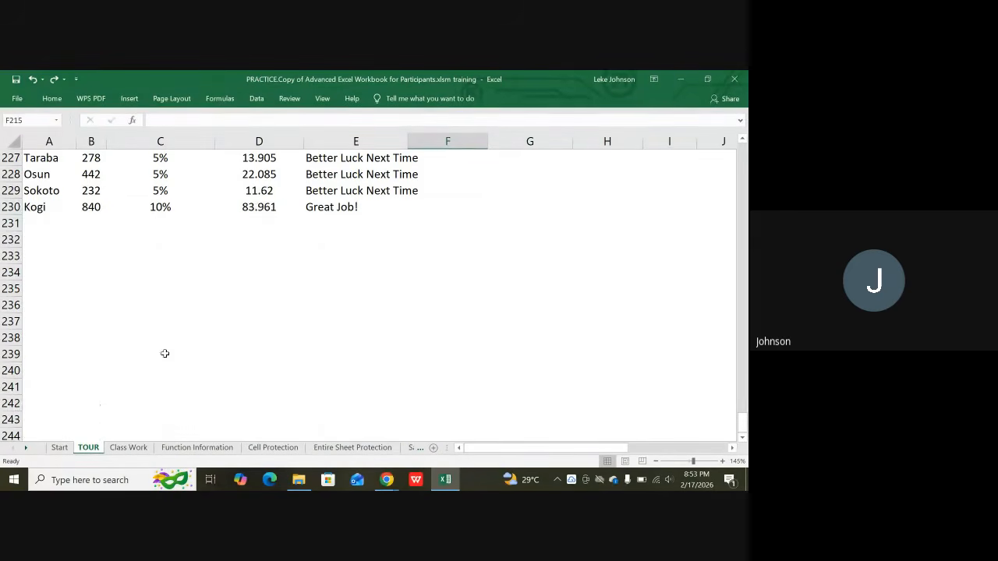
click(32, 218)
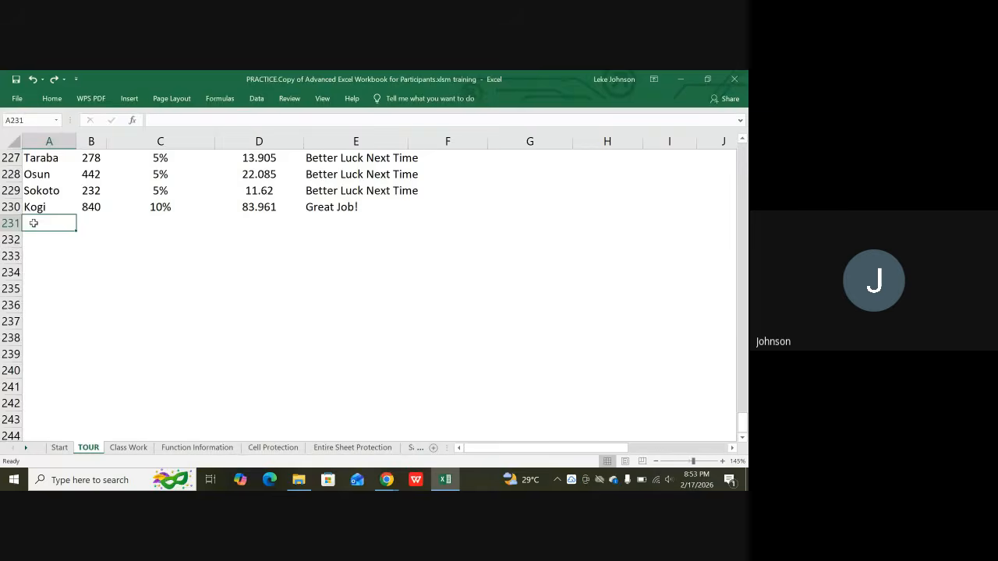
scroll(39, 218, up, 4)
scroll(44, 216, up, 1)
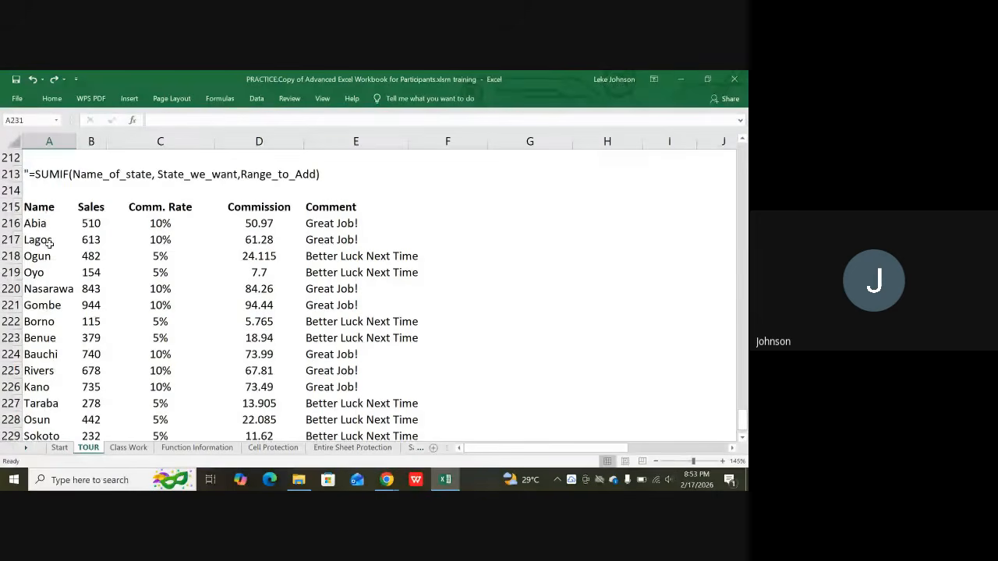
click(36, 241)
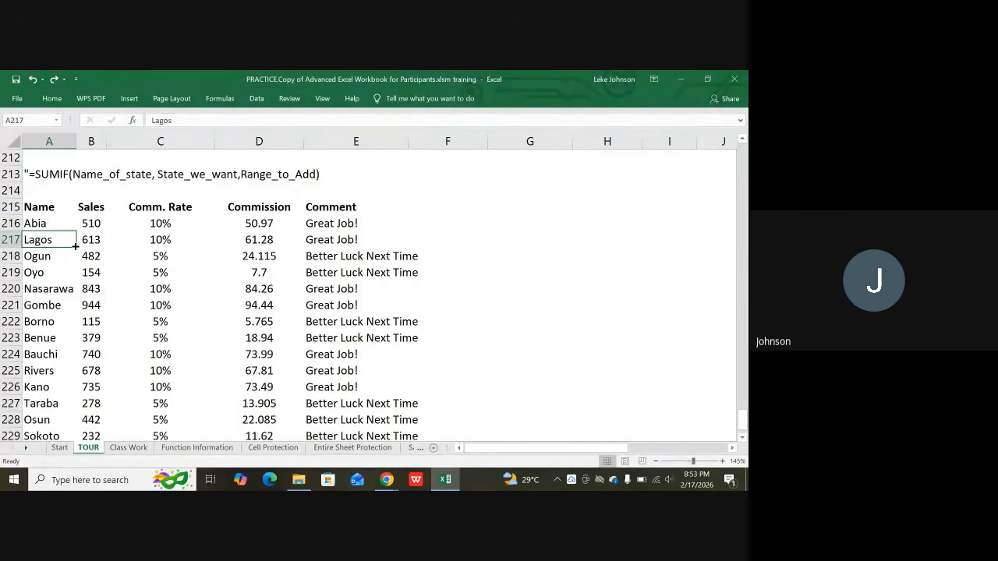
drag(75, 248, 57, 367)
Extend the state name series from Edo in A247 down to Kogi in A255.
scroll(65, 353, up, 9)
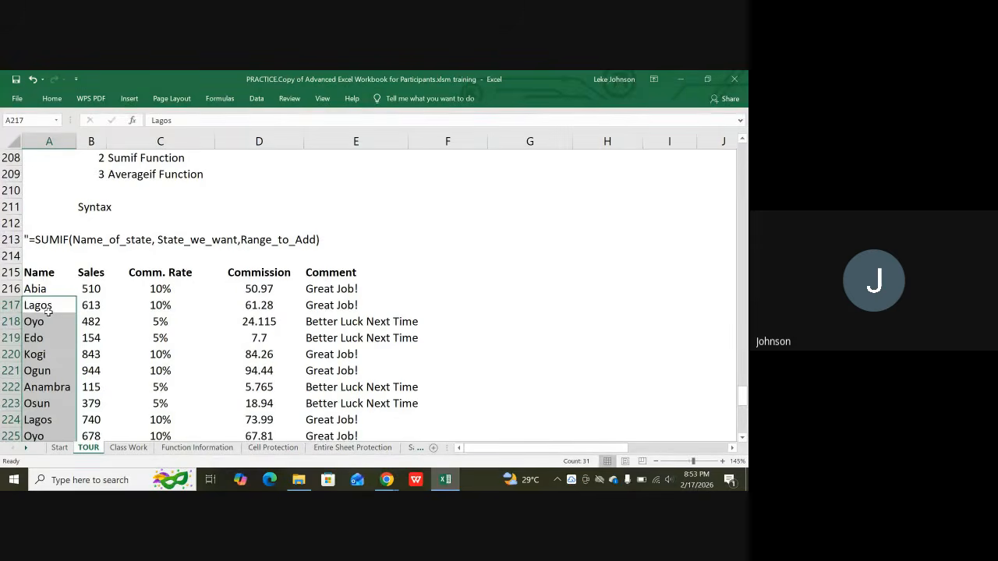
scroll(49, 310, down, 6)
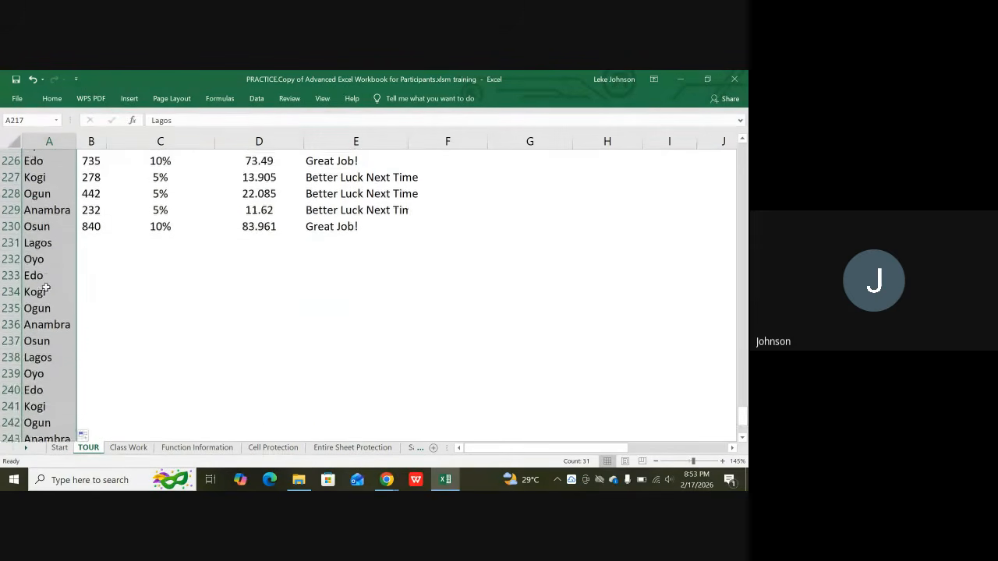
scroll(46, 289, down, 4)
click(43, 307)
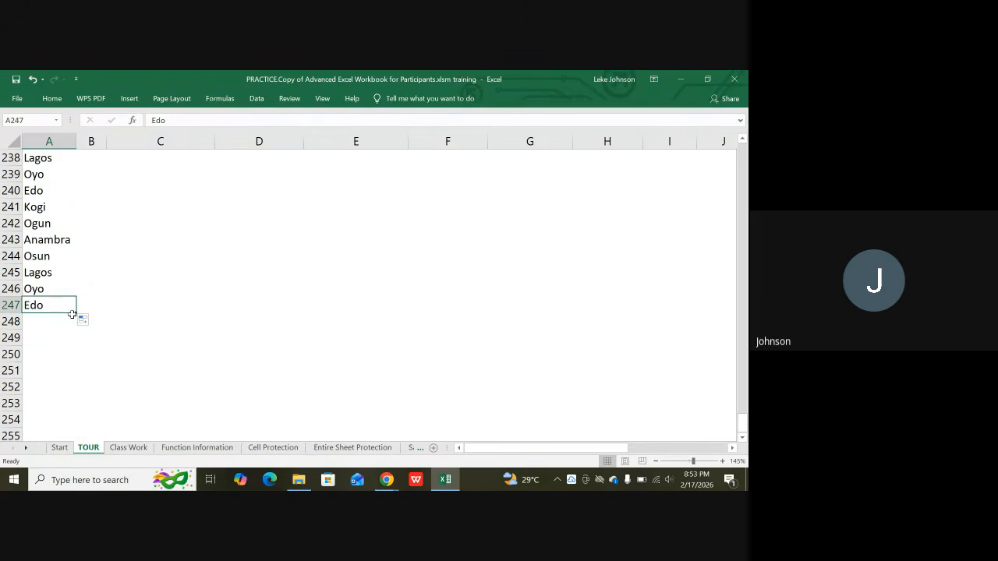
drag(77, 312, 71, 421)
Copy the sales figures in B216:B221 and paste them starting at B231, beside the added state names.
scroll(147, 349, up, 7)
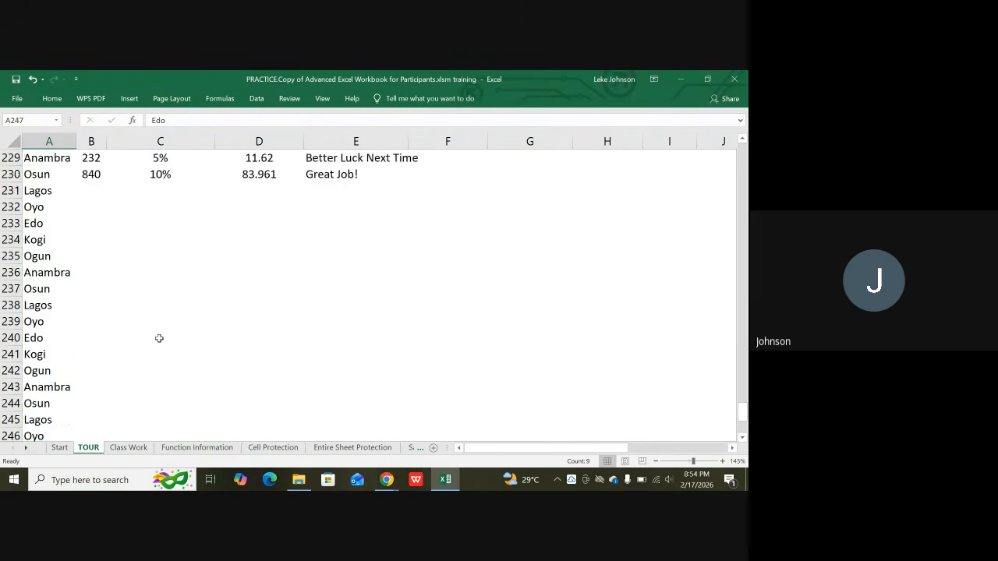
scroll(81, 190, up, 1)
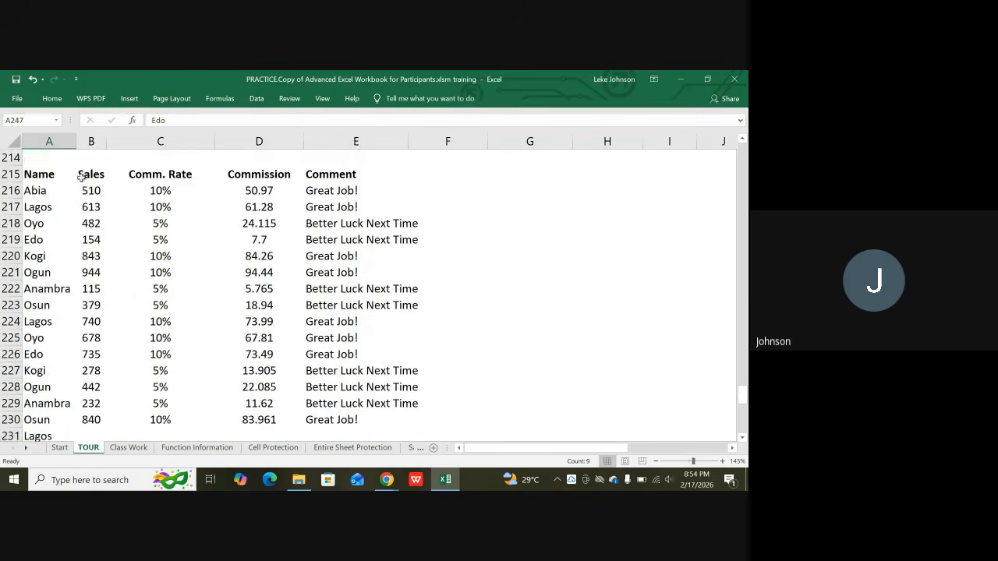
drag(83, 190, 88, 269)
key(ctrl+c)
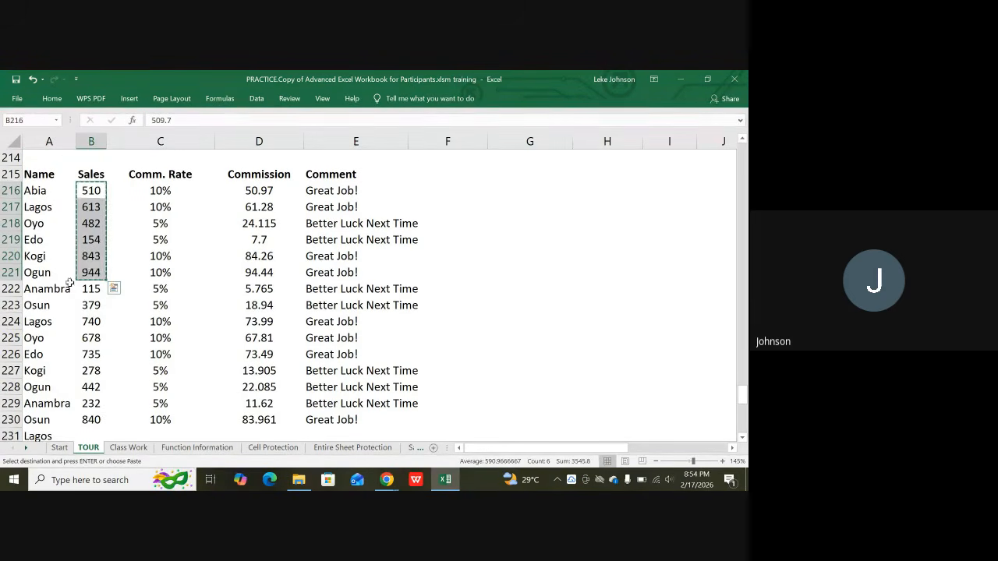
scroll(97, 340, down, 2)
click(92, 336)
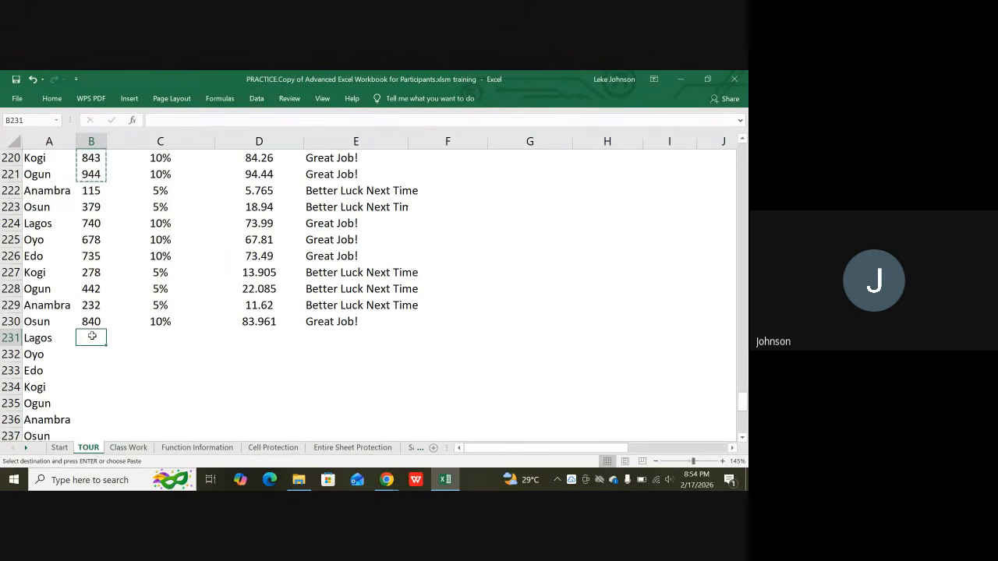
key(ctrl+v)
Paste the copied sales figures again at B237, B243 and B249 to fill the Sales column down to B254.
scroll(107, 325, down, 3)
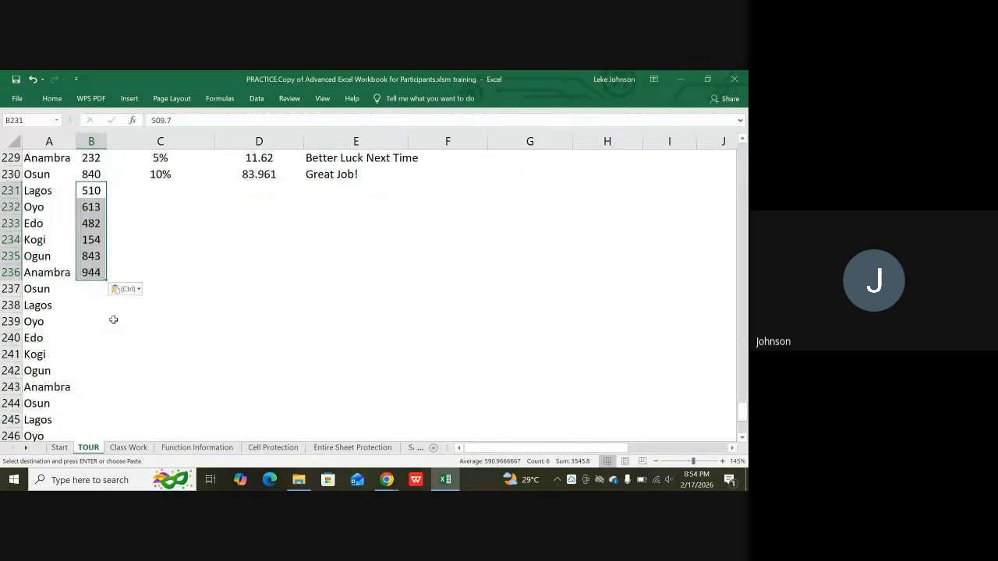
click(96, 290)
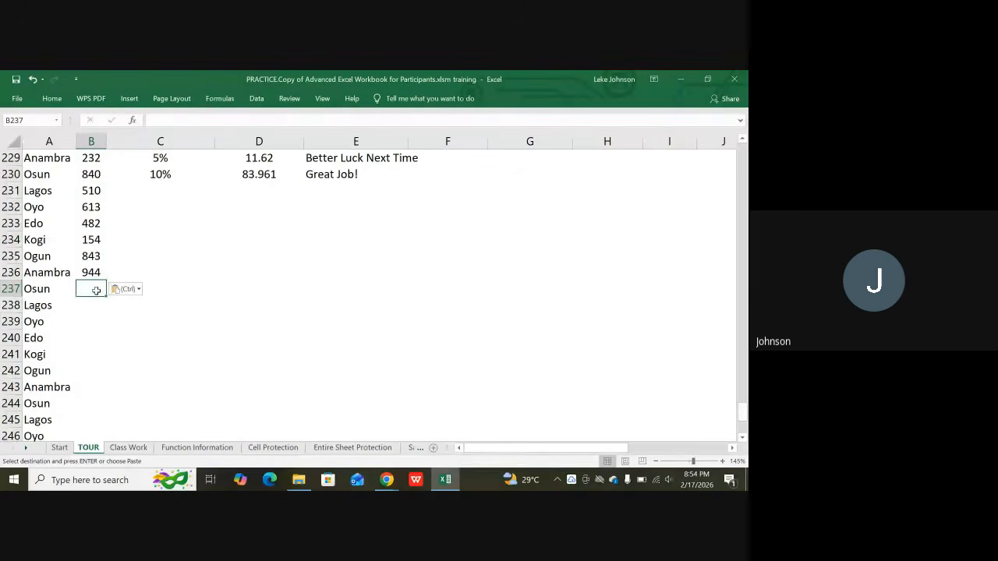
key(ctrl+v)
scroll(98, 292, down, 2)
click(93, 290)
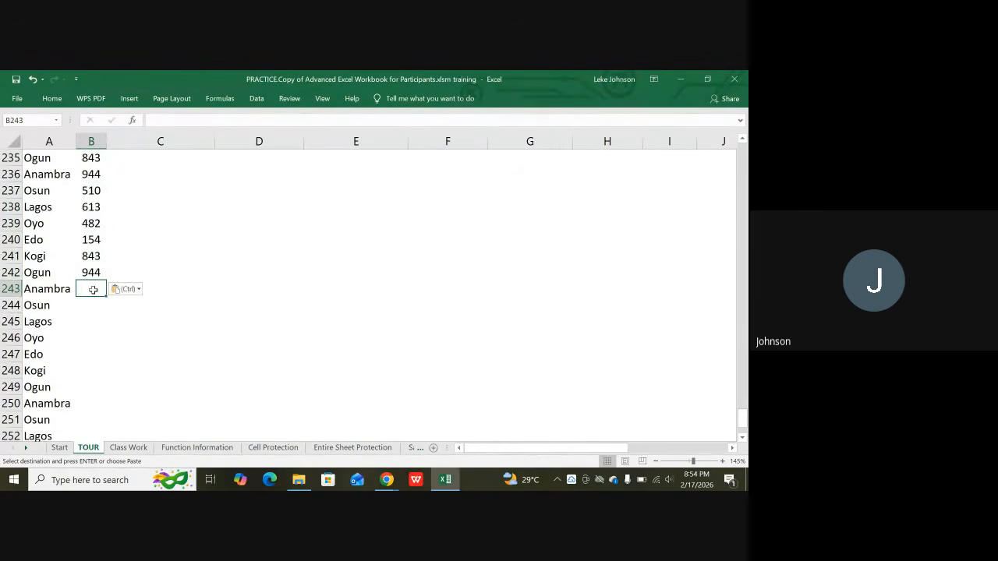
key(ctrl+v)
scroll(93, 289, down, 3)
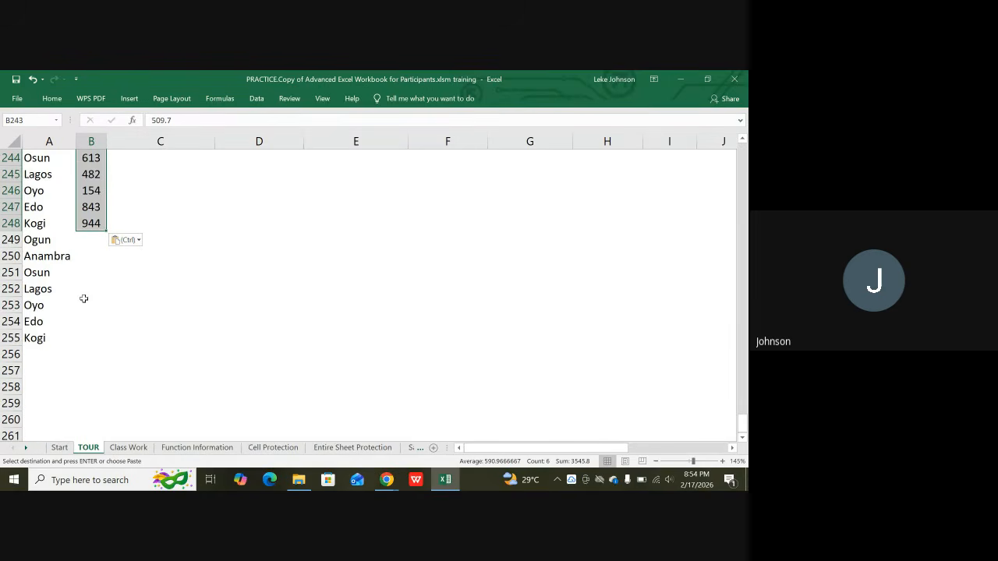
click(85, 237)
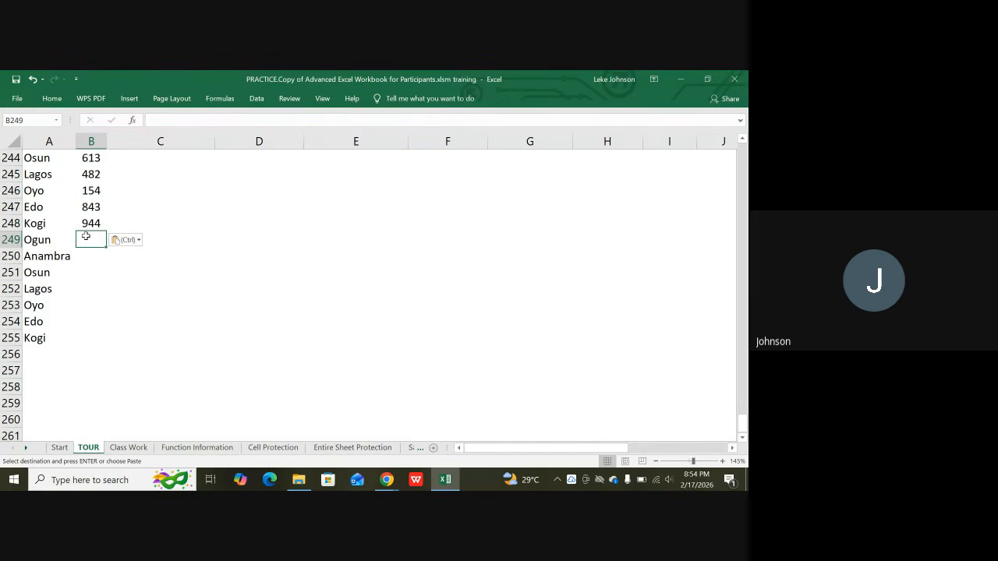
key(ctrl+v)
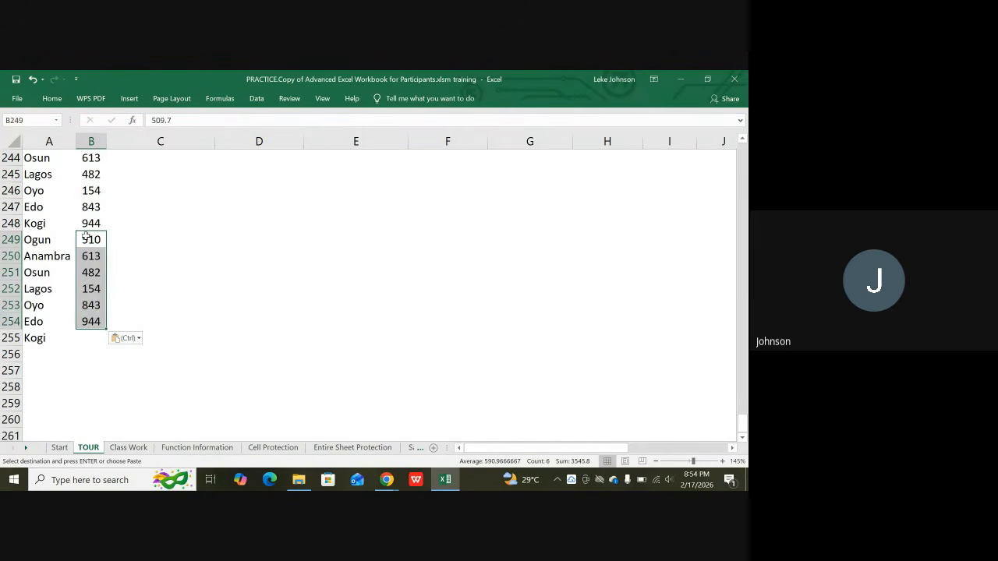
click(86, 336)
key(ctrl+v)
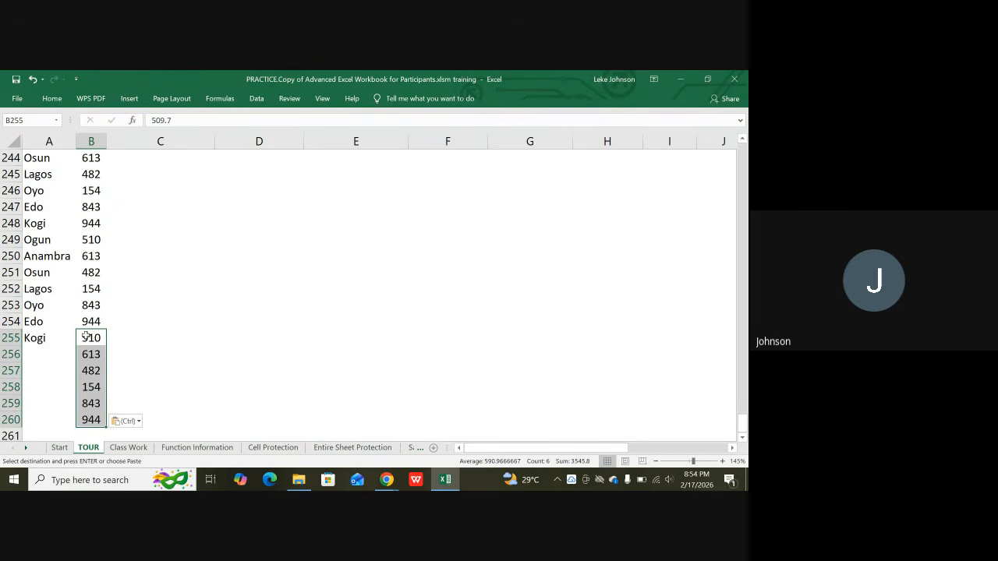
key(ctrl+z)
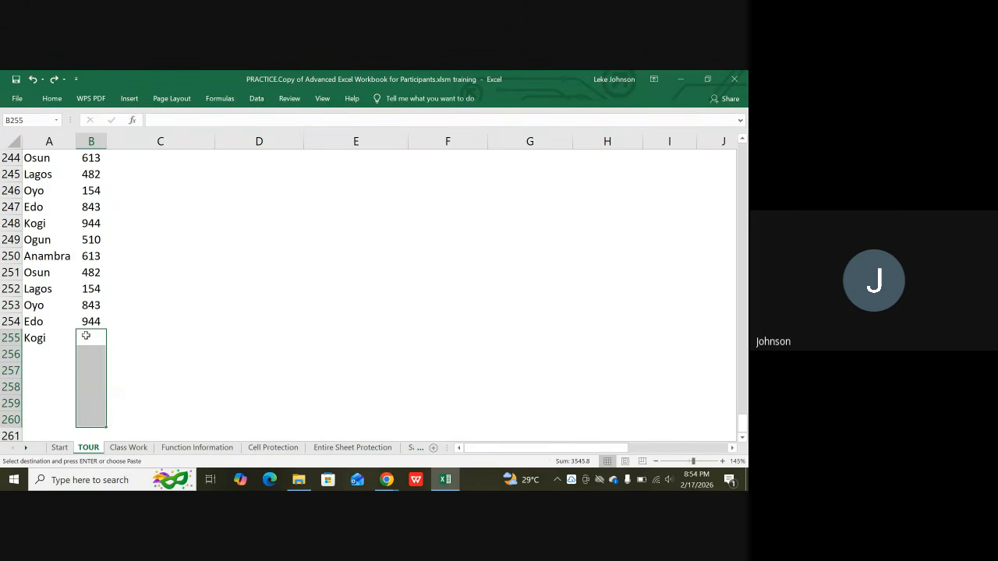
Fill the sales figure for Kogi in B255 with 944.4.
click(84, 336)
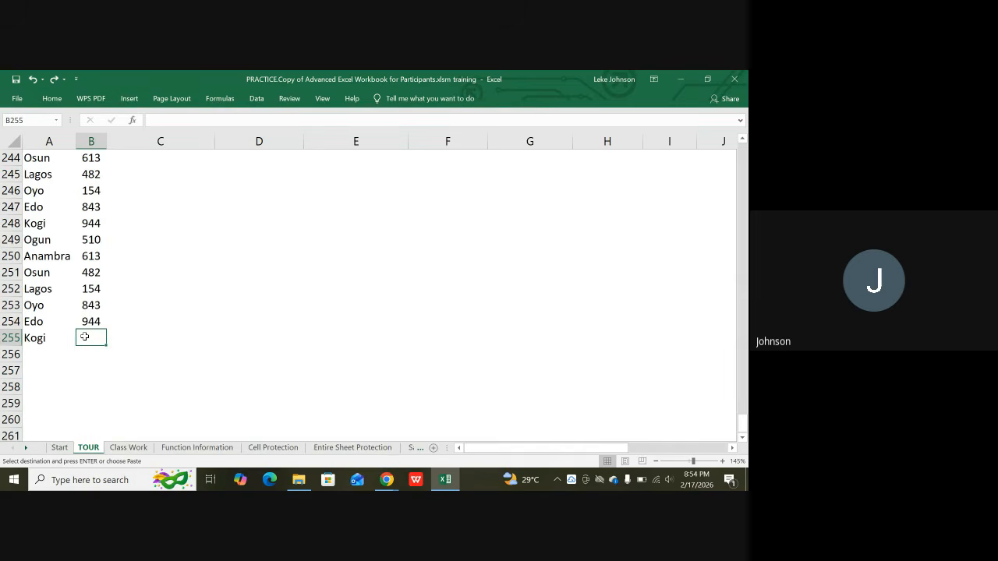
key(Return)
scroll(148, 296, up, 5)
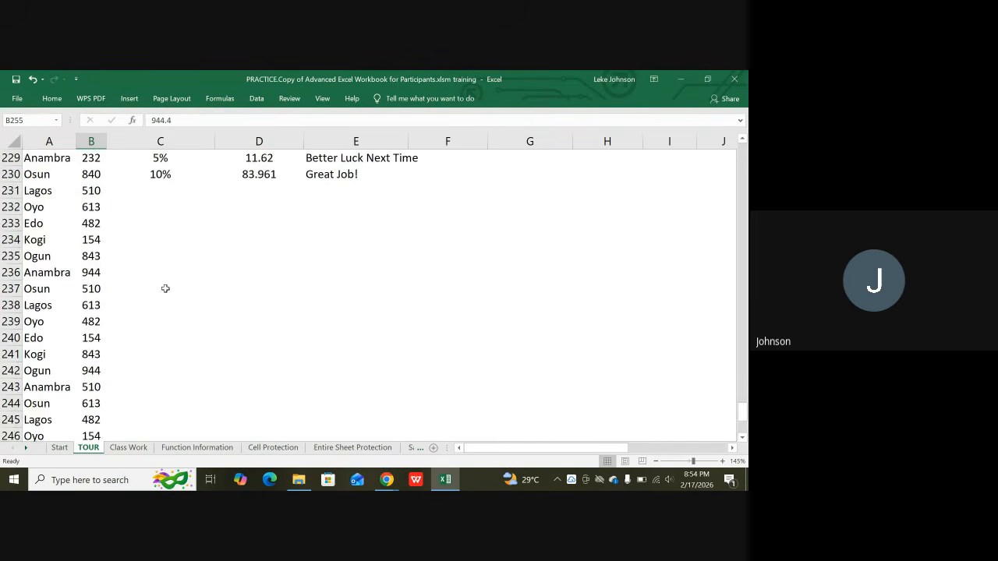
scroll(165, 289, up, 3)
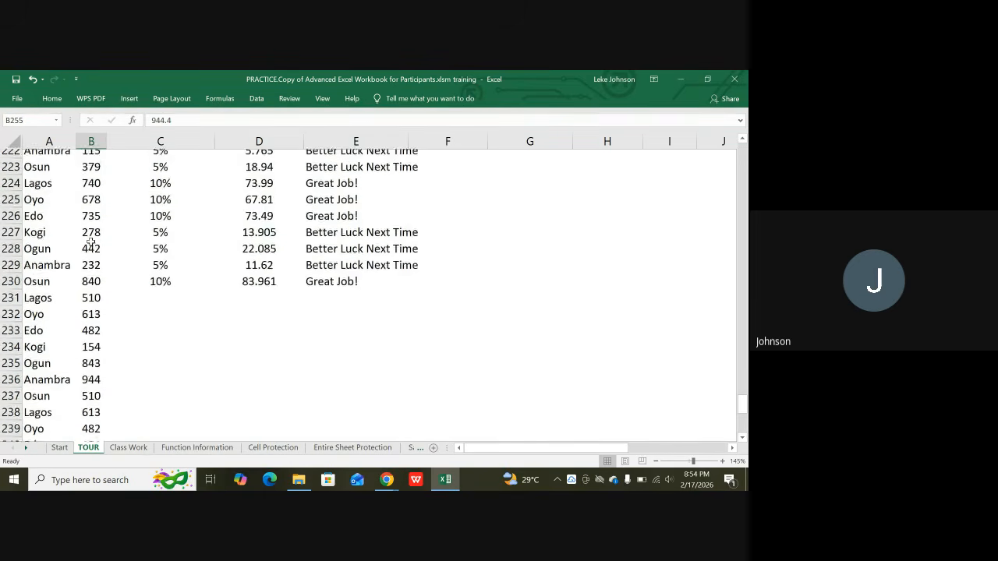
scroll(91, 243, up, 4)
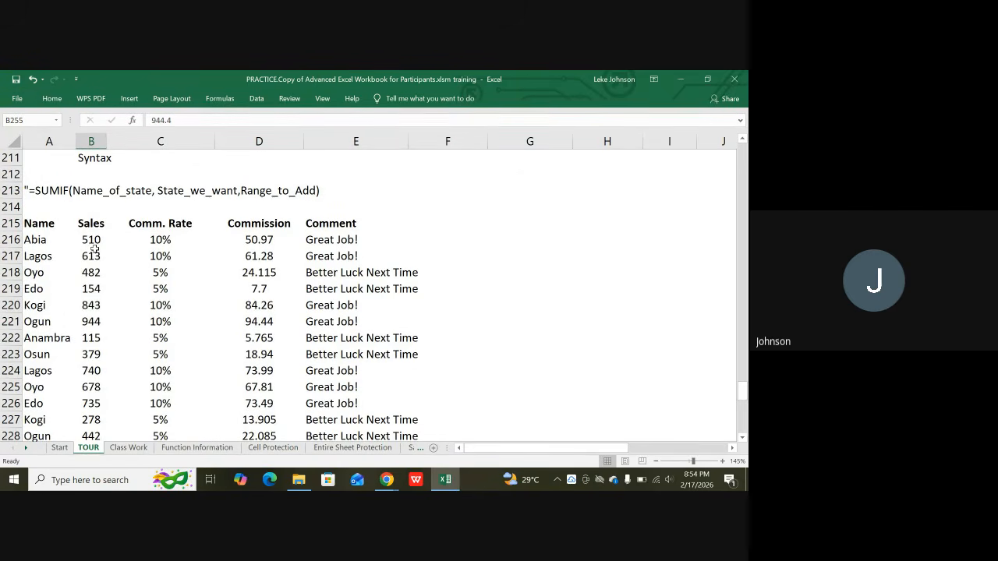
scroll(94, 328, down, 1)
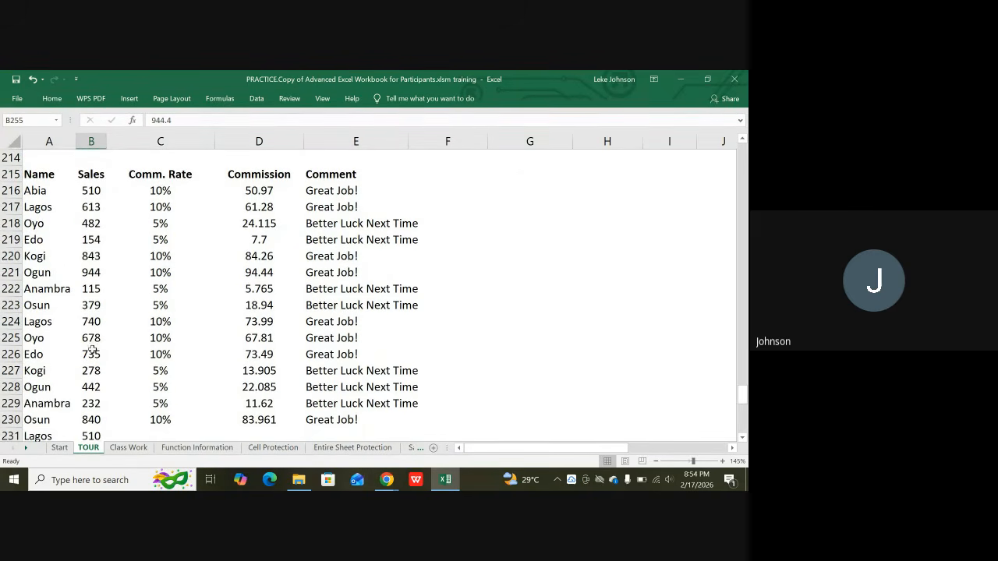
scroll(154, 409, down, 1)
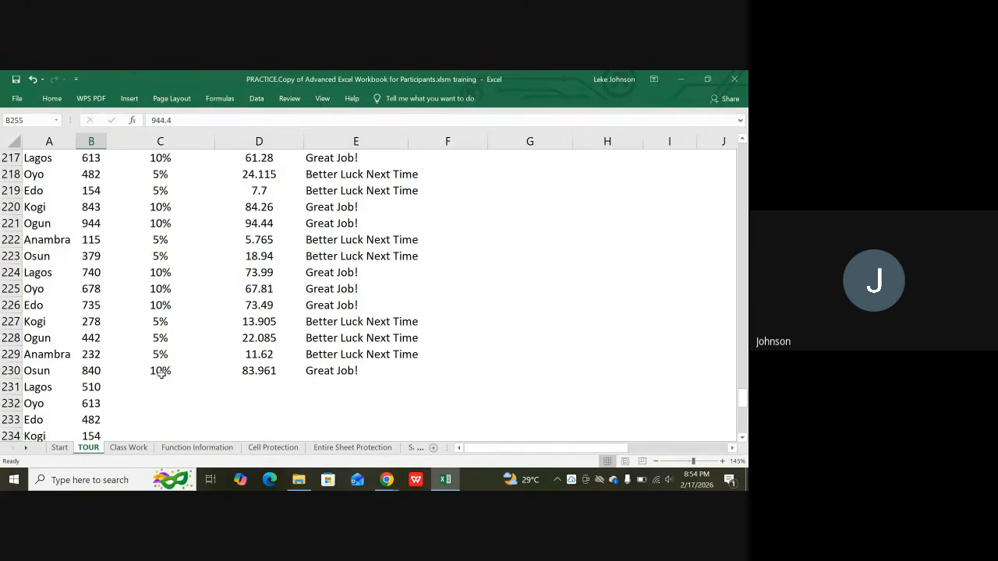
Copy the commission rate formula in C230 down through C255.
click(159, 371)
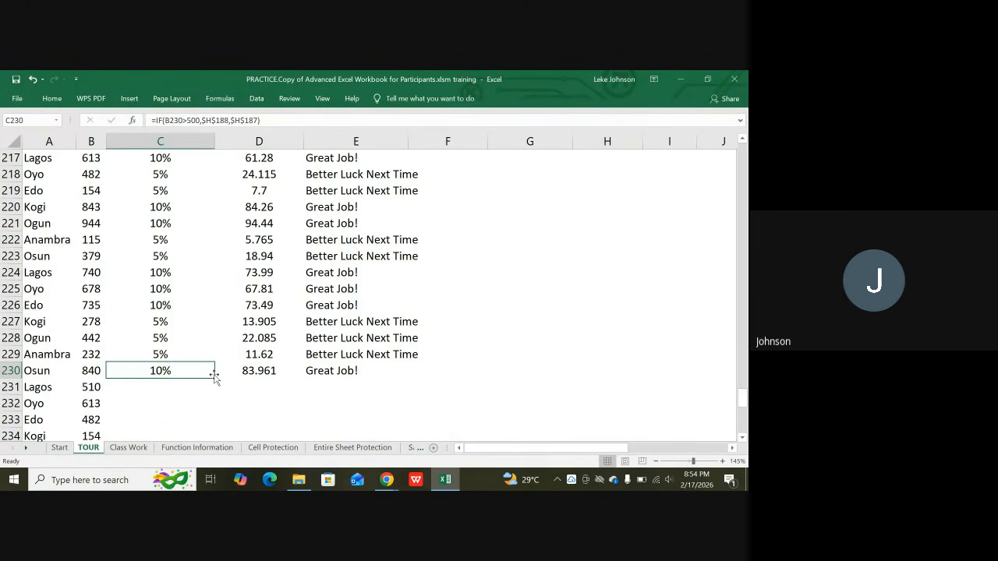
key(Right)
key(Right)
click(181, 376)
double_click(215, 378)
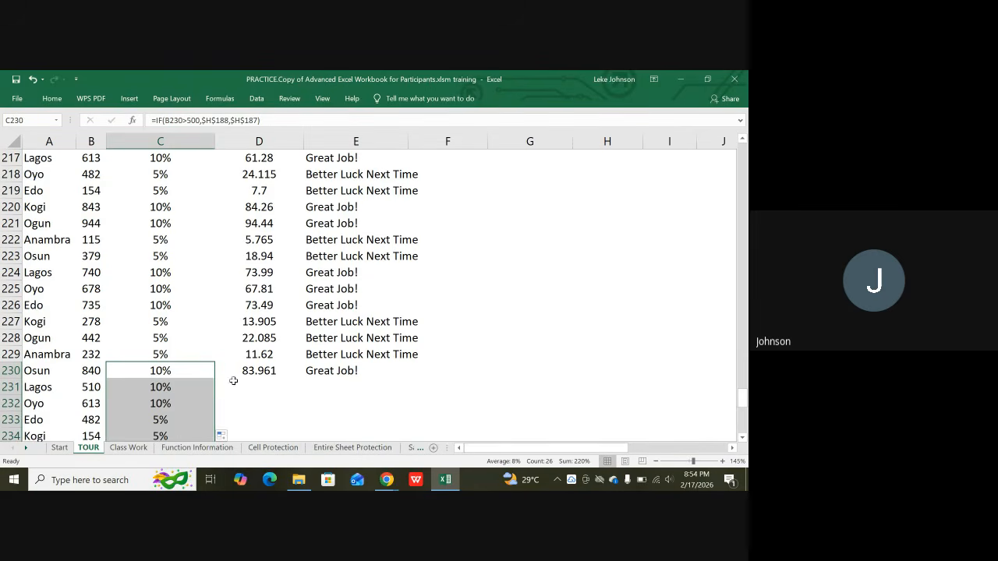
Copy the commission formula in D230 and the comment formula in E230 down to row 255.
click(251, 372)
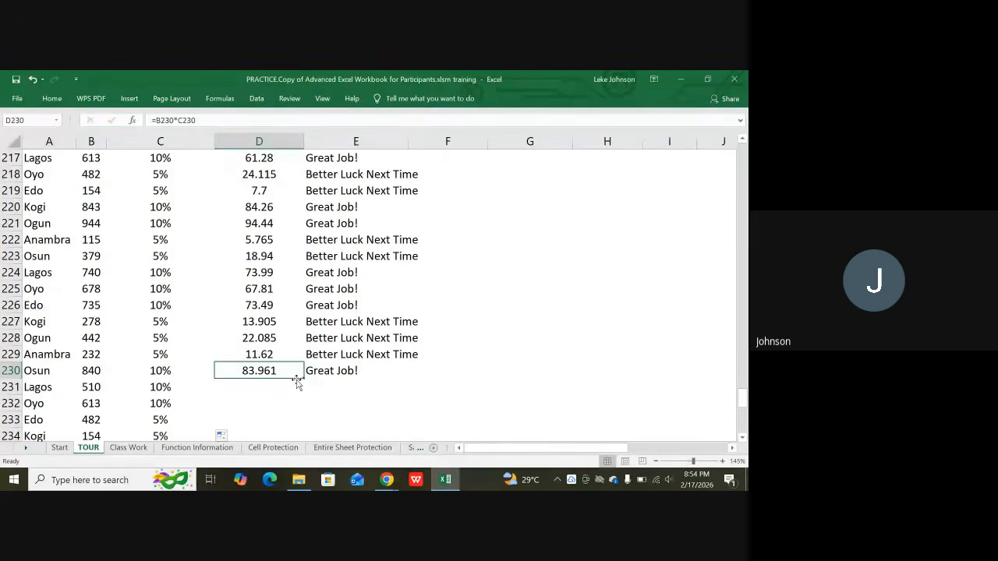
double_click(304, 379)
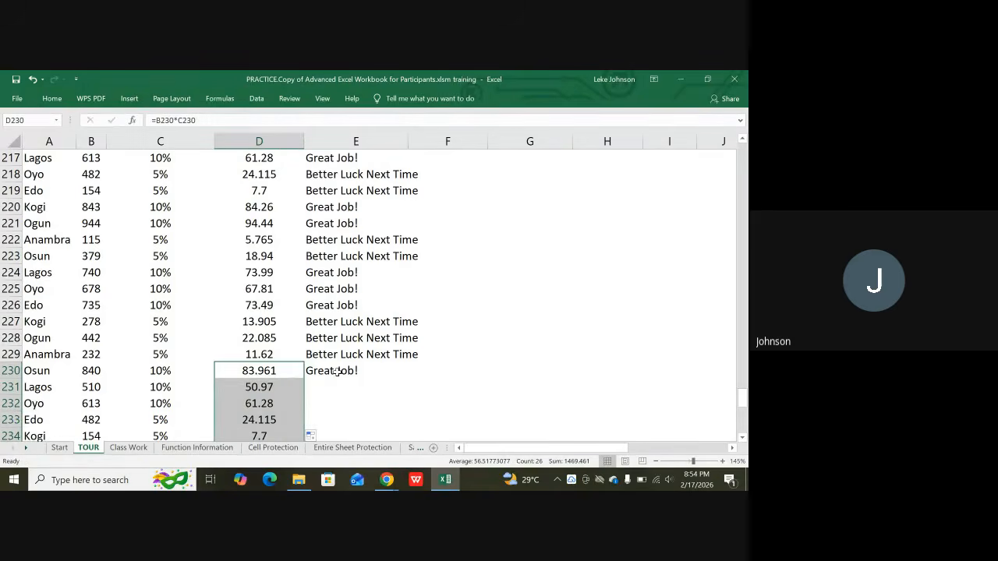
click(359, 380)
double_click(400, 381)
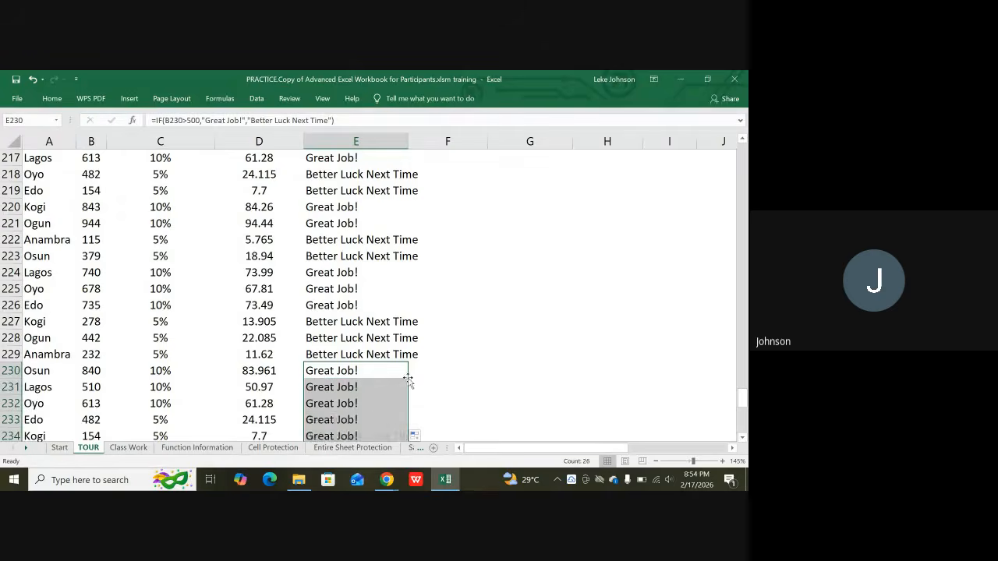
Review the extended sales table down to row 255 and compare its columns with the SUMIF syntax written in row 213.
scroll(268, 382, down, 4)
scroll(269, 382, down, 6)
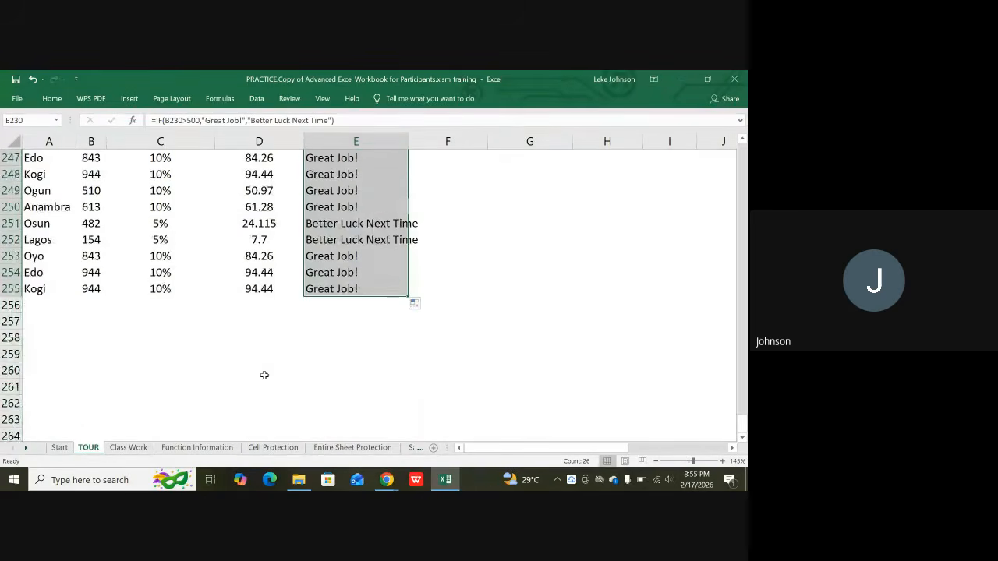
scroll(265, 373, down, 1)
scroll(265, 373, up, 14)
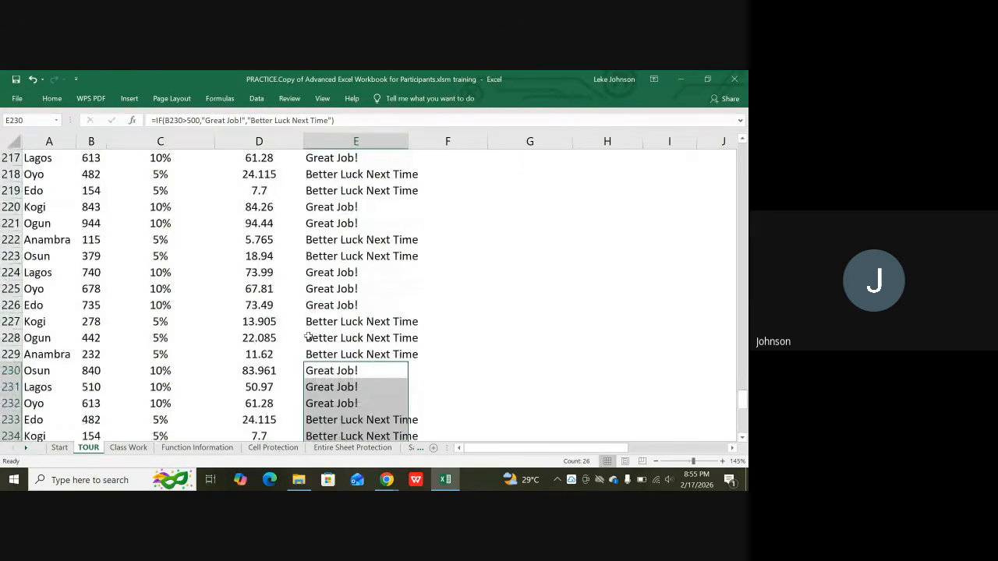
scroll(320, 308, up, 3)
scroll(260, 323, down, 1)
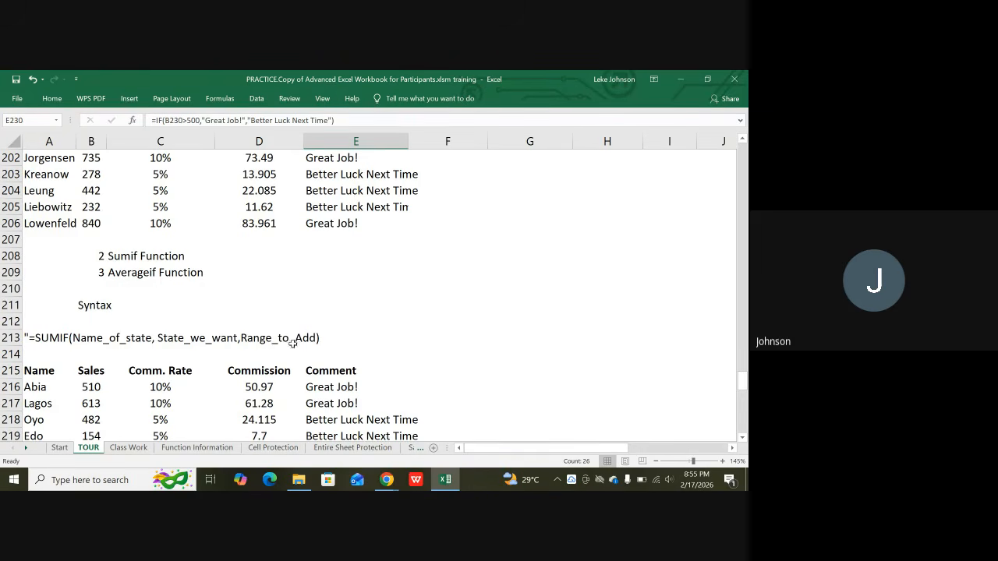
scroll(265, 355, down, 3)
scroll(265, 355, down, 7)
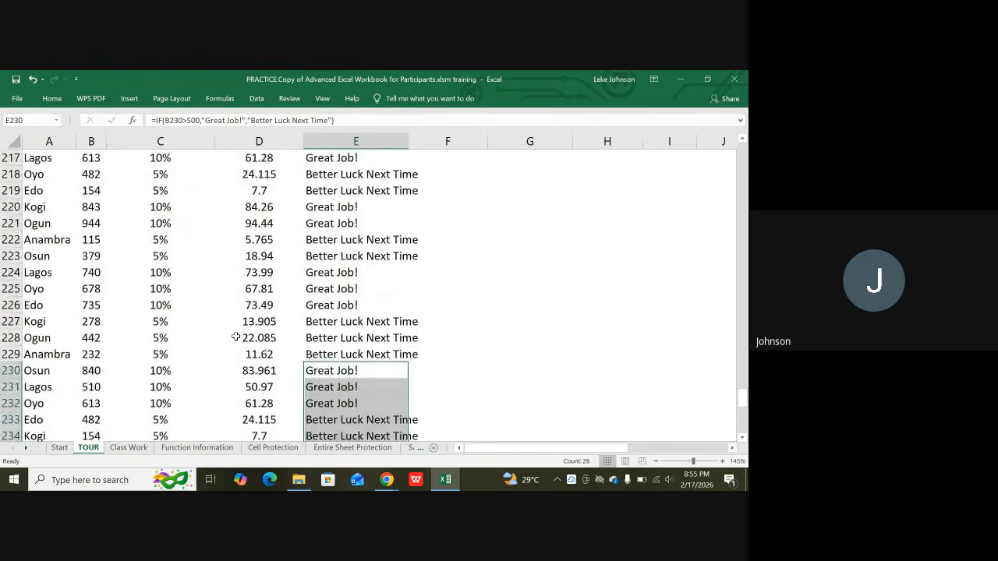
scroll(70, 285, up, 7)
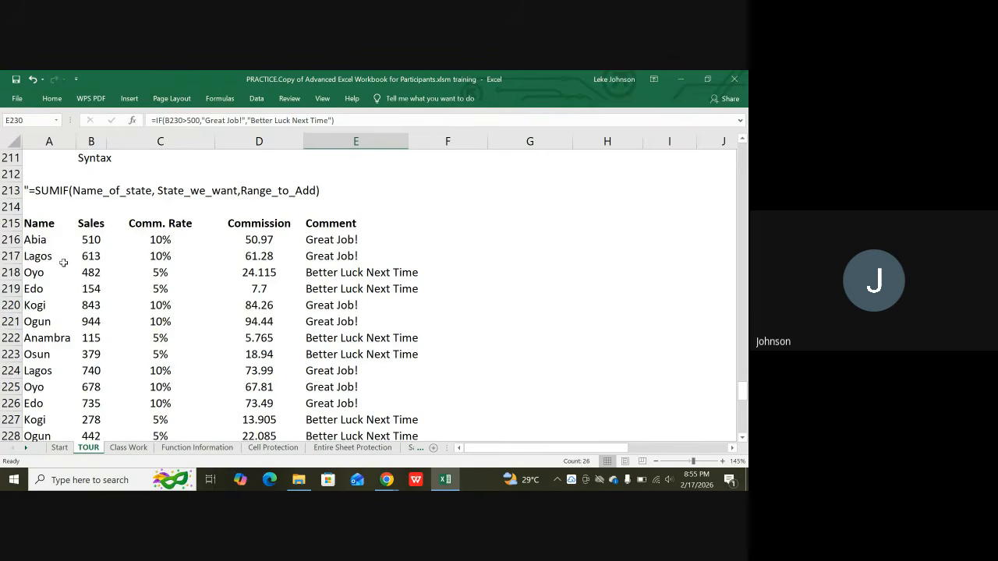
scroll(61, 266, down, 1)
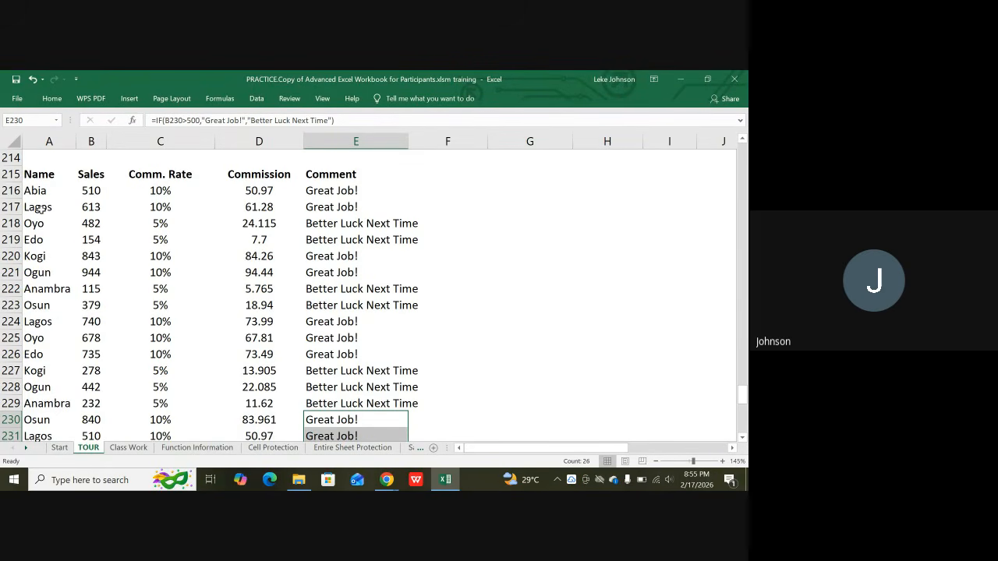
scroll(131, 255, up, 3)
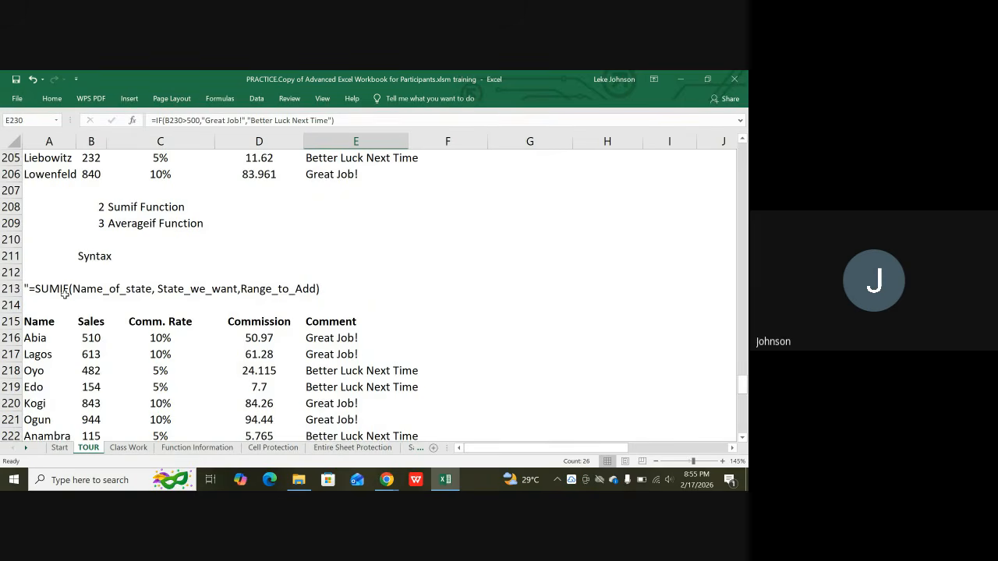
scroll(75, 310, down, 4)
scroll(75, 310, down, 5)
scroll(81, 312, up, 8)
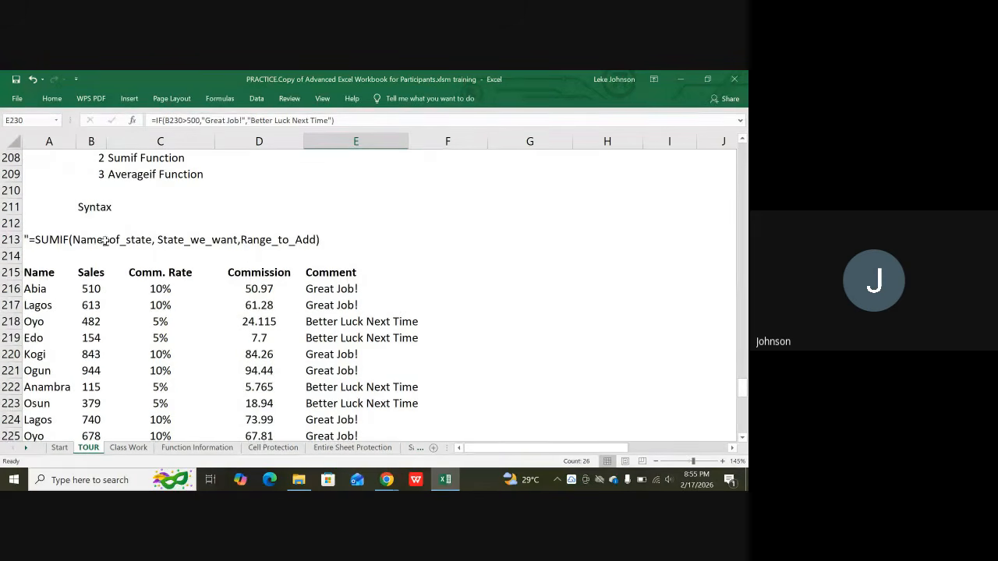
click(141, 239)
click(93, 243)
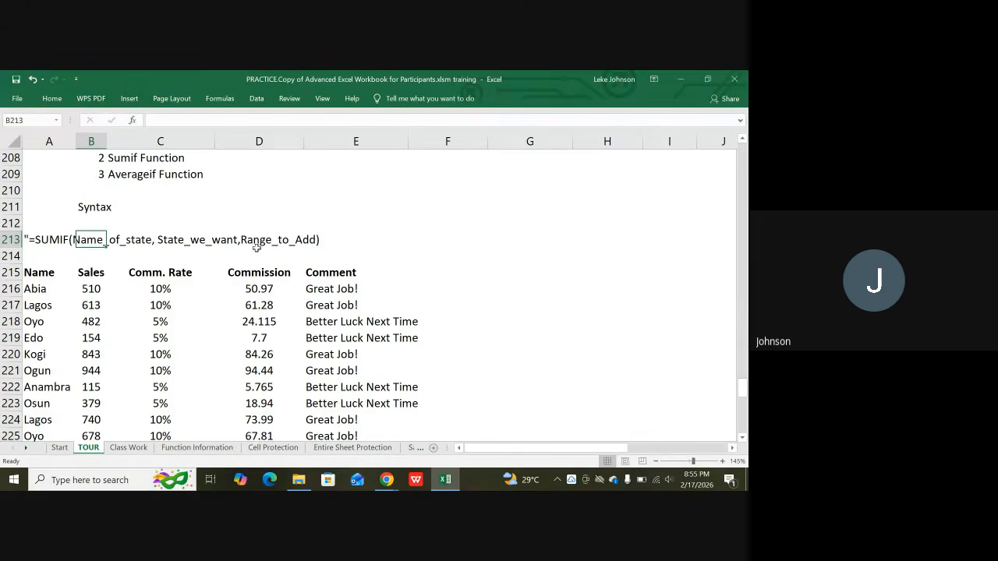
Begin a SUMIF formula in B258, below the extended sales table.
scroll(237, 288, down, 3)
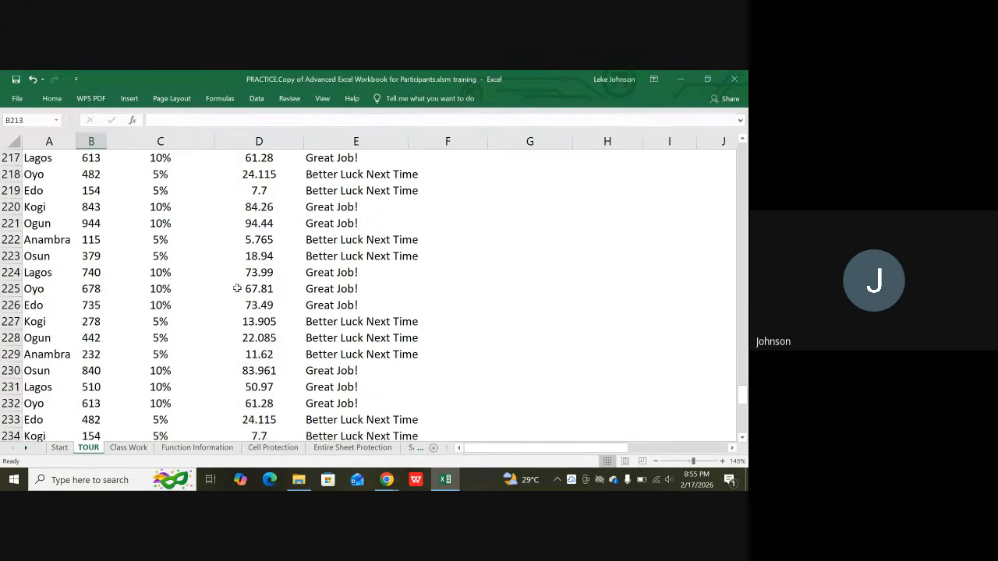
scroll(234, 289, down, 17)
scroll(86, 303, up, 2)
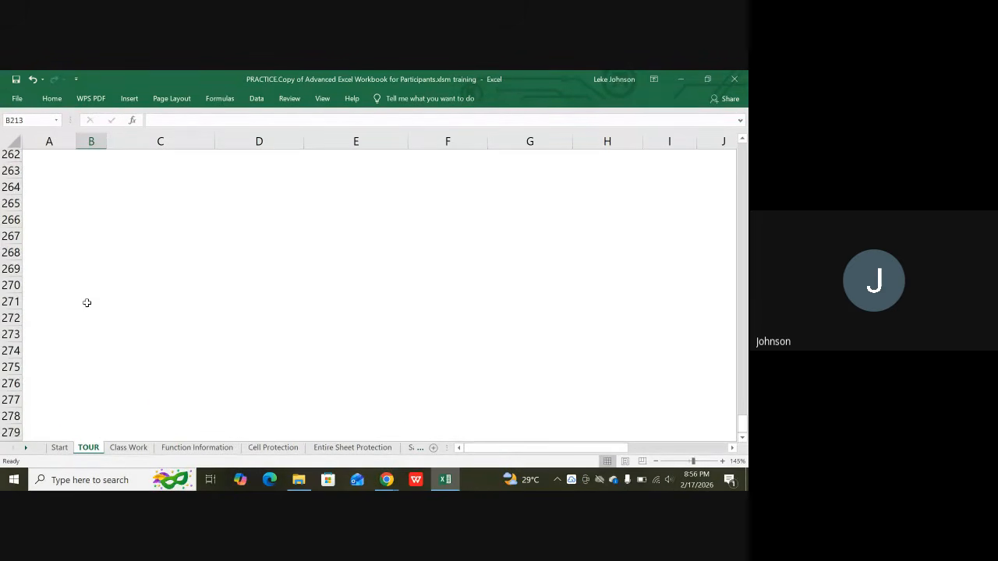
scroll(91, 290, up, 2)
scroll(92, 274, up, 2)
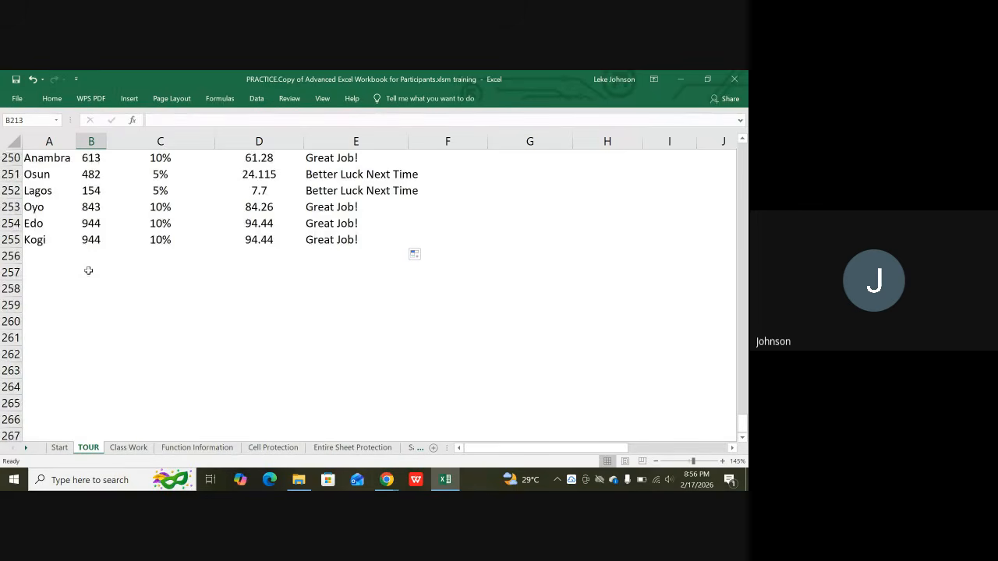
click(87, 293)
text(=)
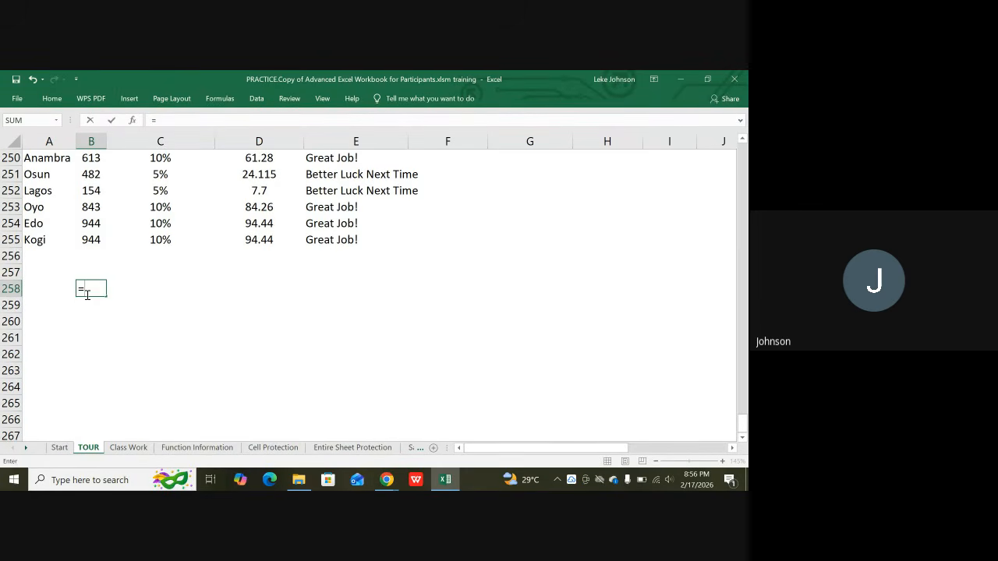
text(s)
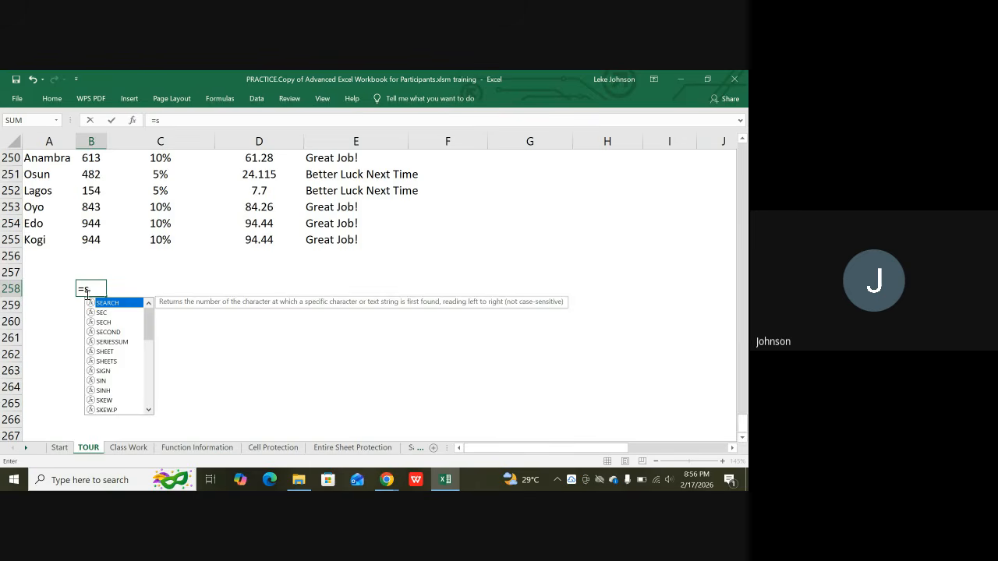
text(umi)
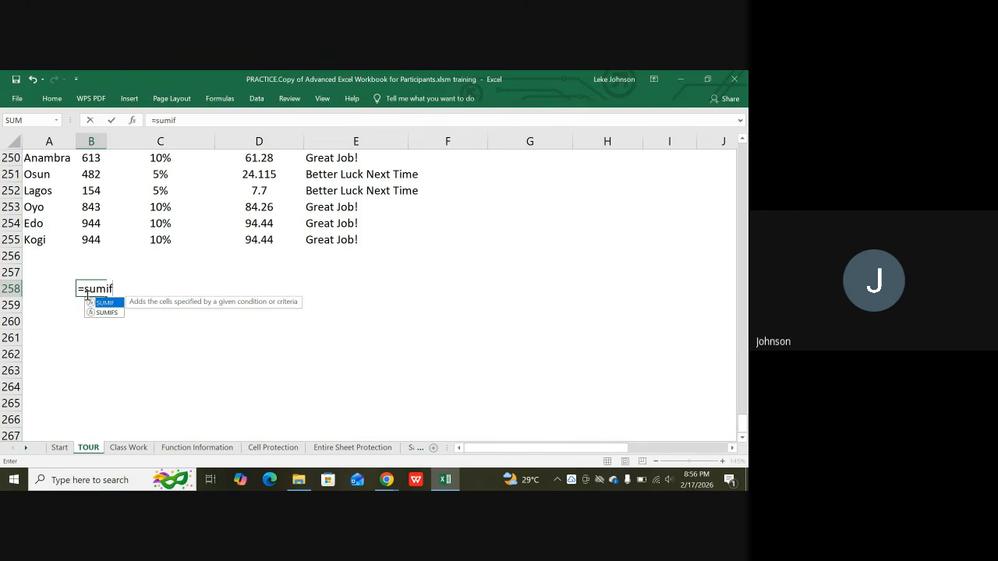
text(f()
Set the state names in A216:A255 as the range argument of the SUMIF formula.
scroll(88, 290, up, 13)
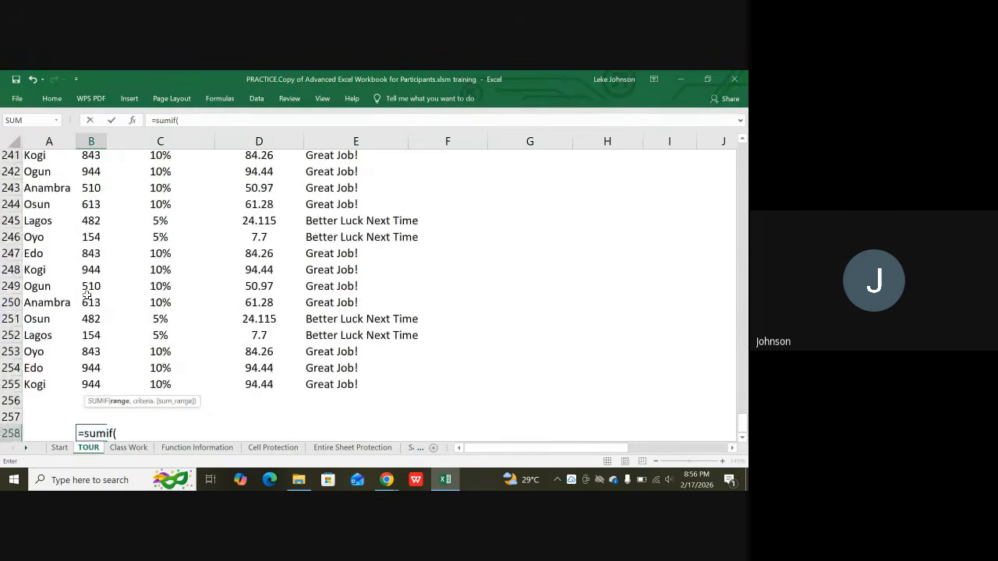
scroll(138, 256, up, 3)
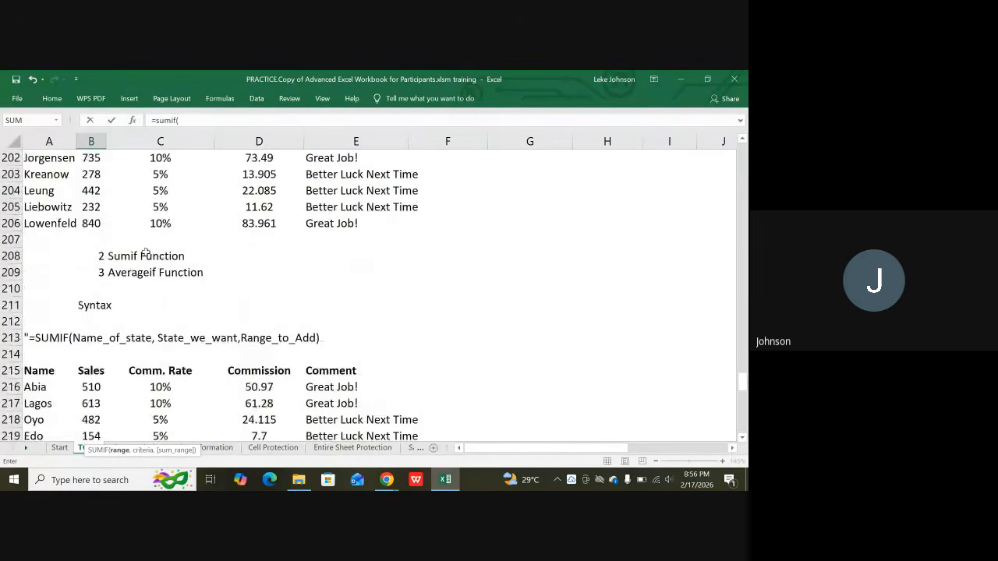
scroll(129, 298, down, 1)
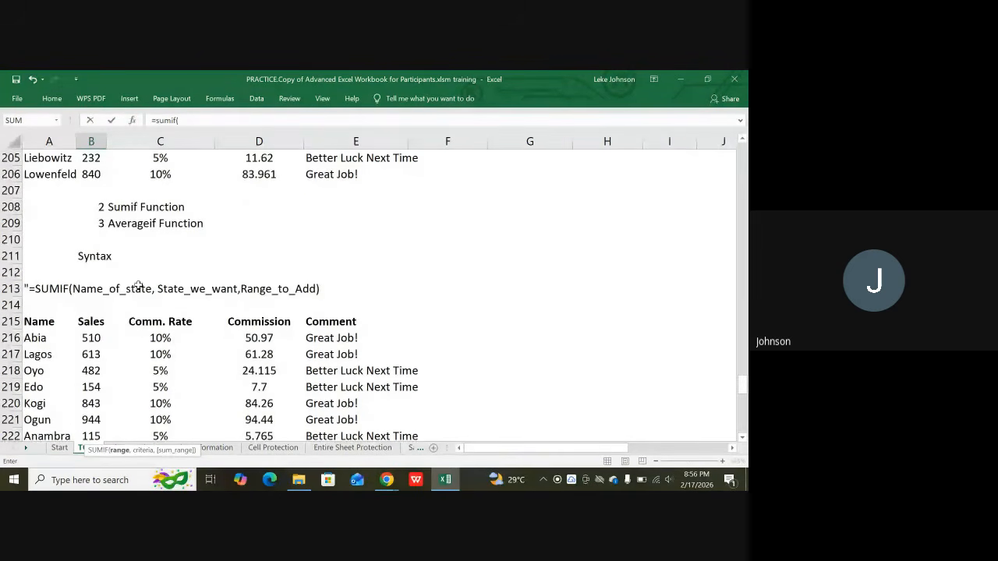
scroll(46, 299, down, 3)
scroll(39, 299, down, 1)
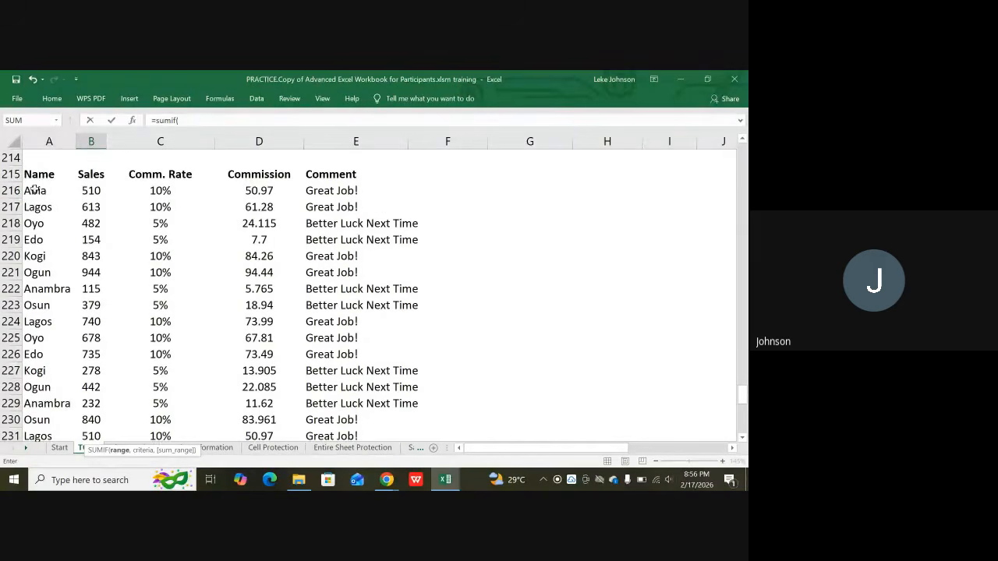
drag(34, 191, 25, 351)
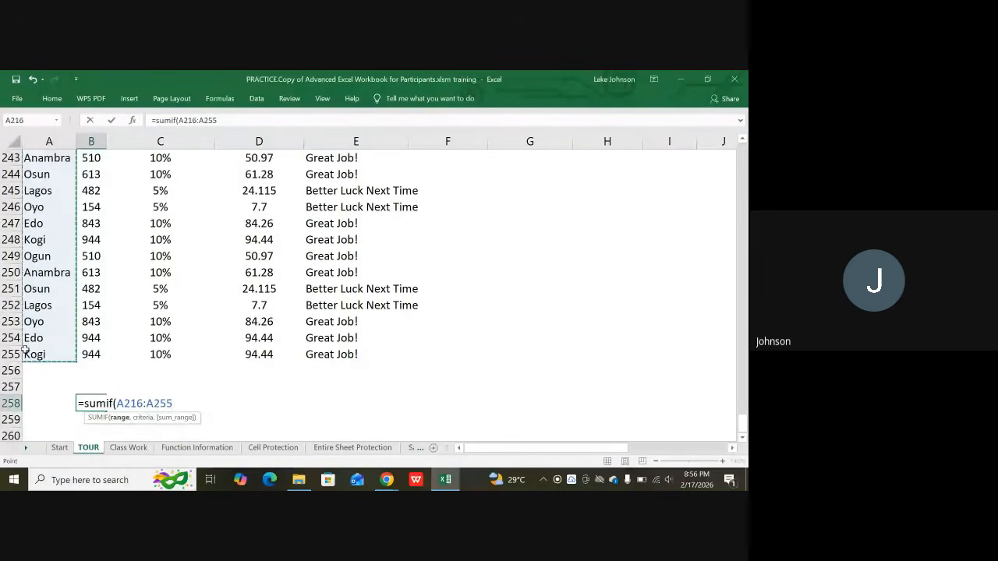
Enter "lagos" as the criteria argument of the SUMIF formula.
text(,)
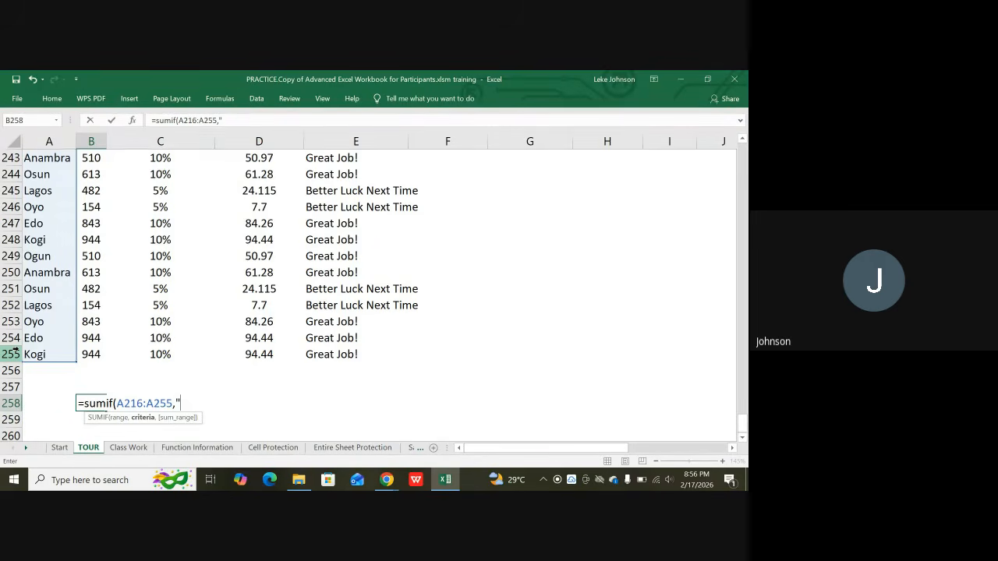
text(a)
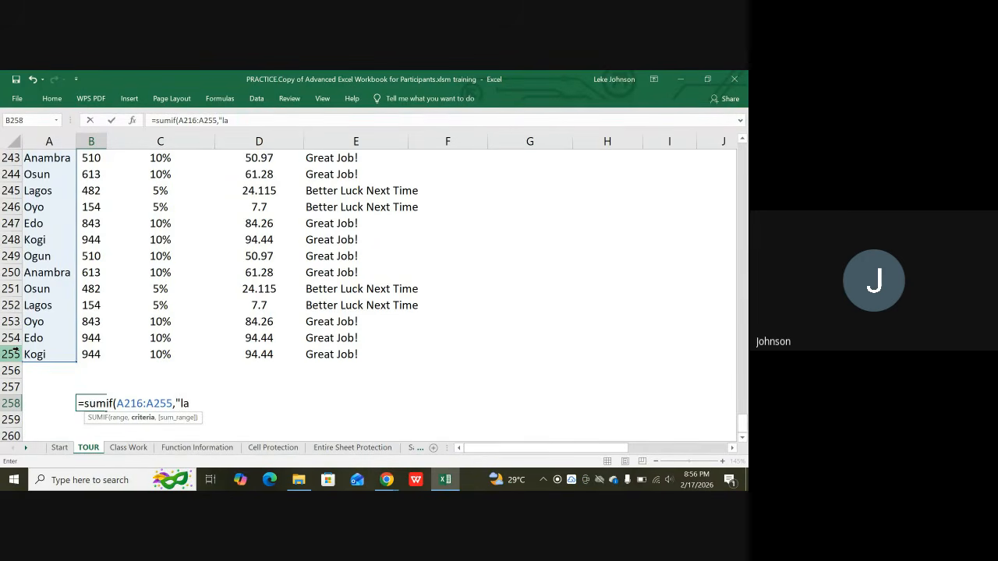
text(gos)
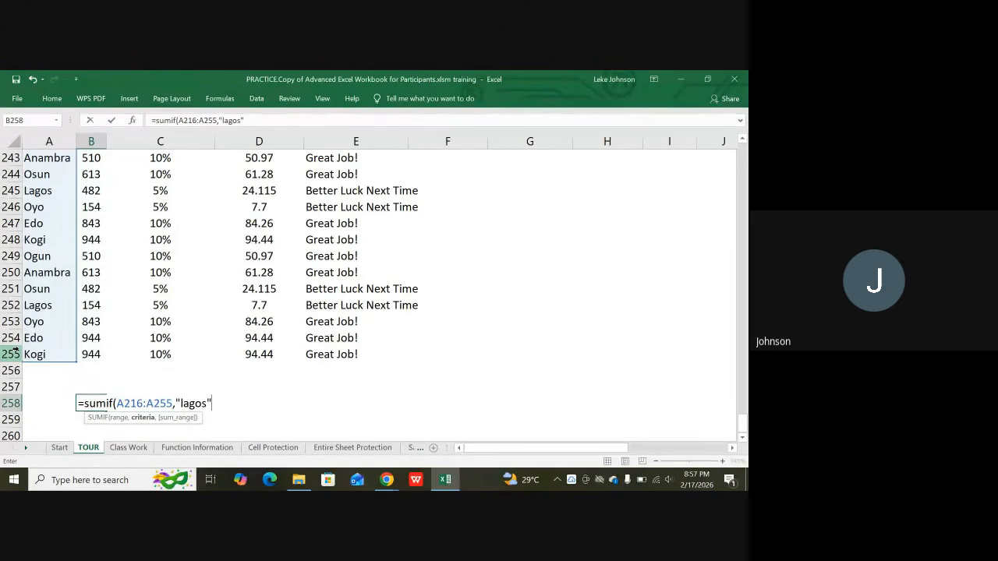
text(,)
Set the sales figures in B216:B255 as the sum range, complete the SUMIF formula and check it in B258.
scroll(14, 352, up, 12)
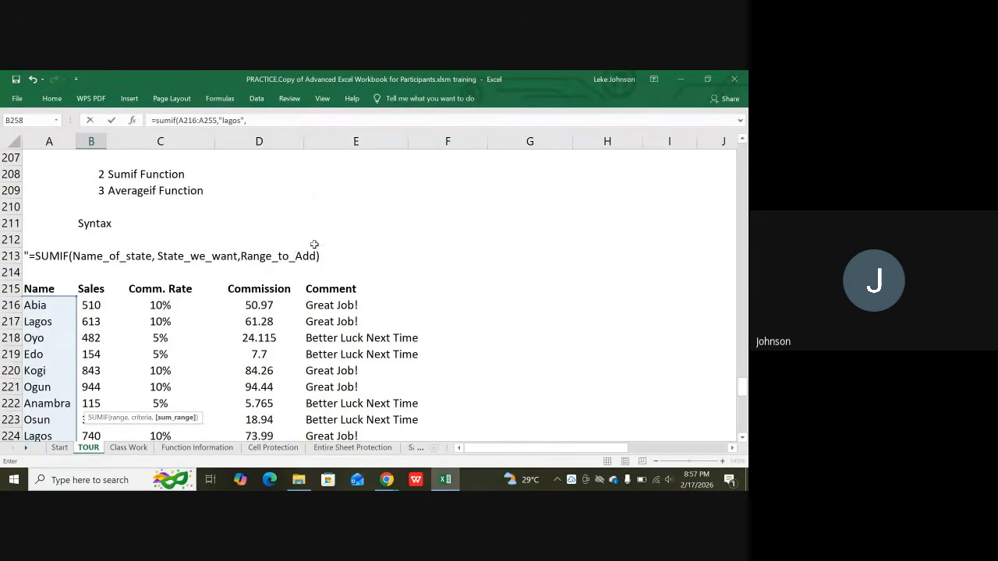
scroll(129, 276, down, 4)
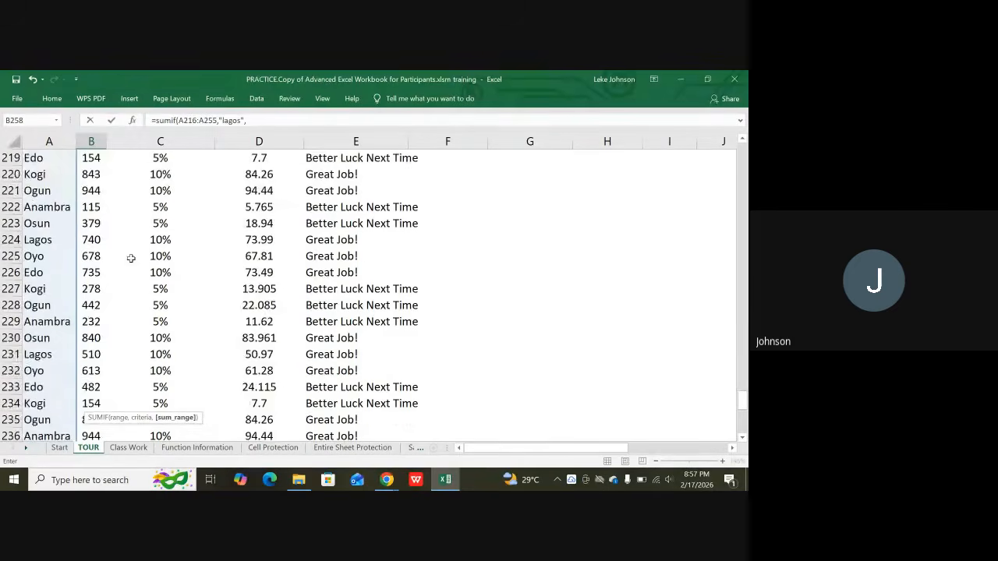
scroll(129, 258, up, 2)
drag(90, 205, 92, 306)
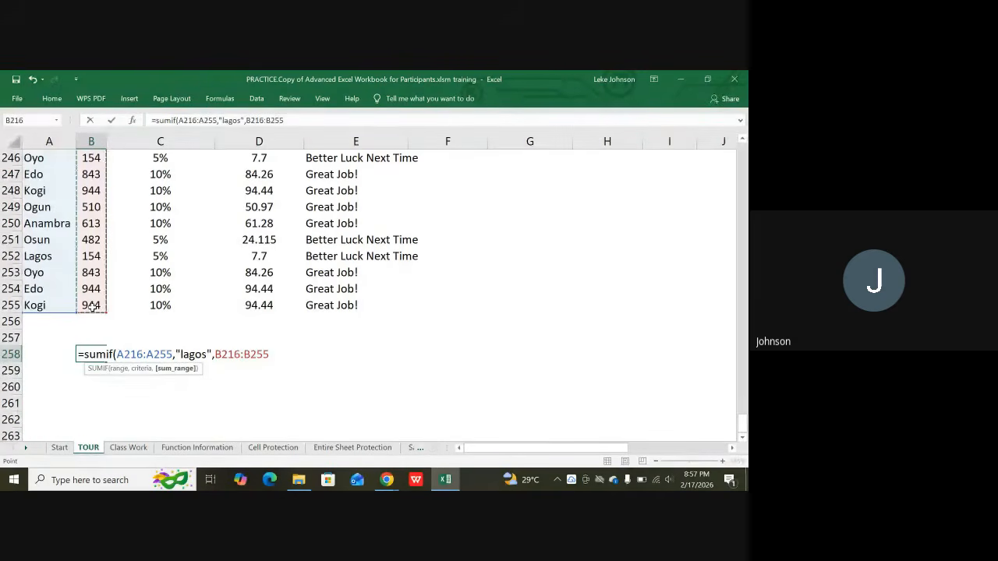
text())
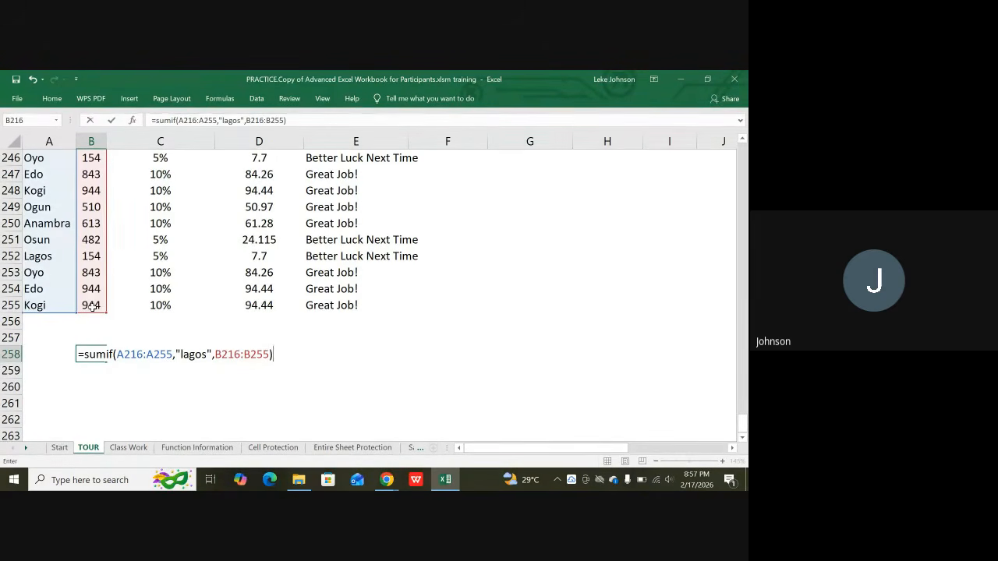
key(Return)
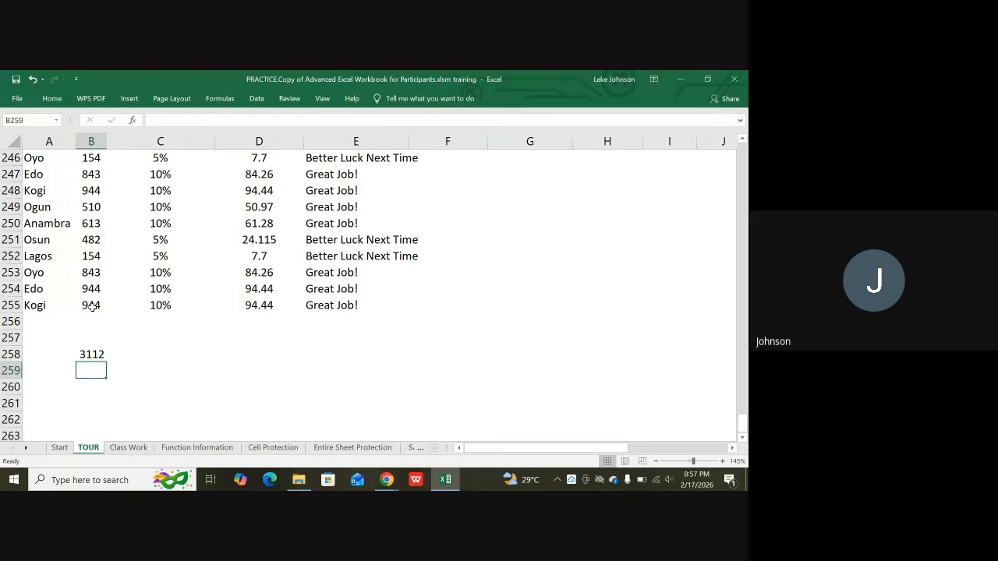
click(91, 355)
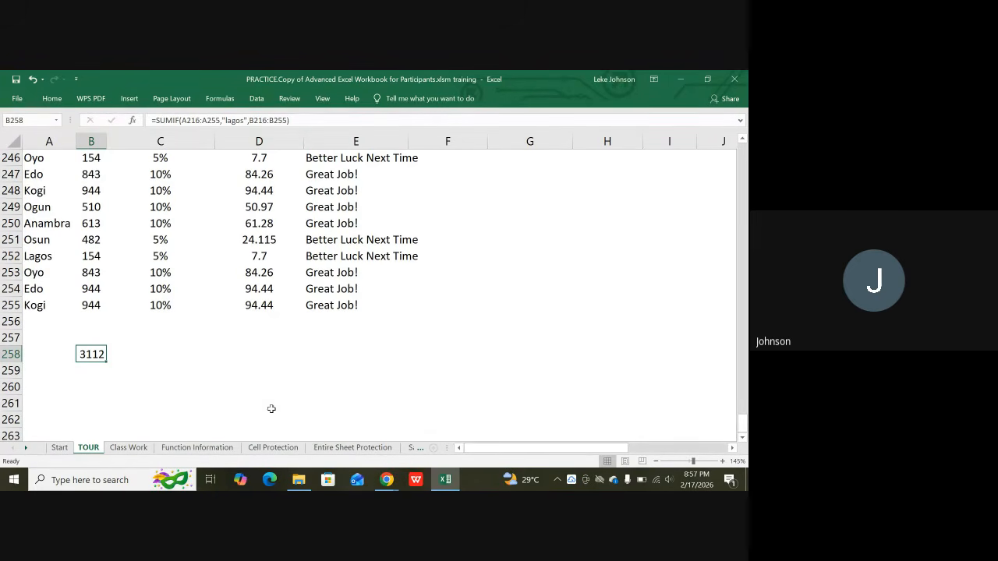
click(91, 375)
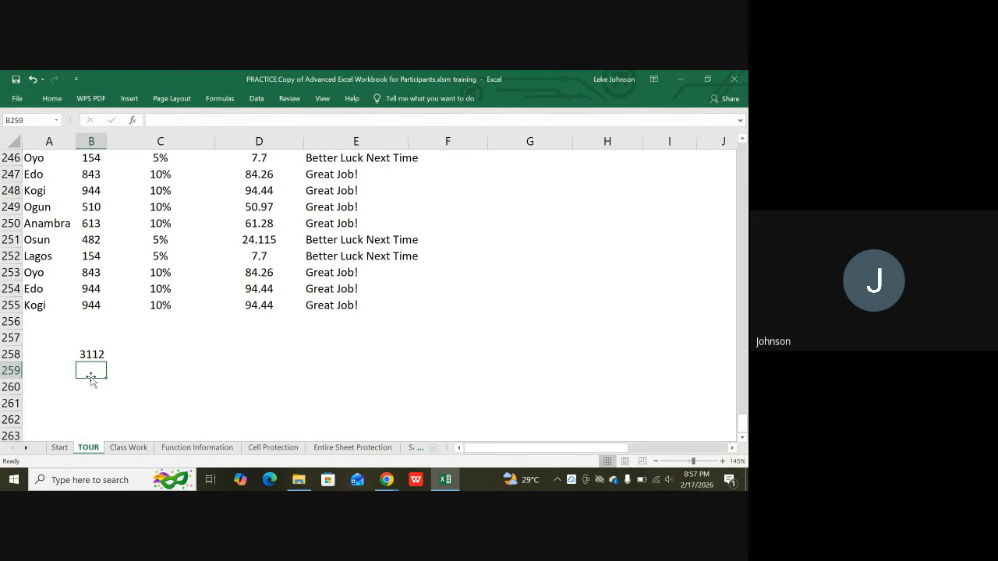
Begin a SUMIF formula in B259 with the state names in A216:A255 as its range argument.
text(=)
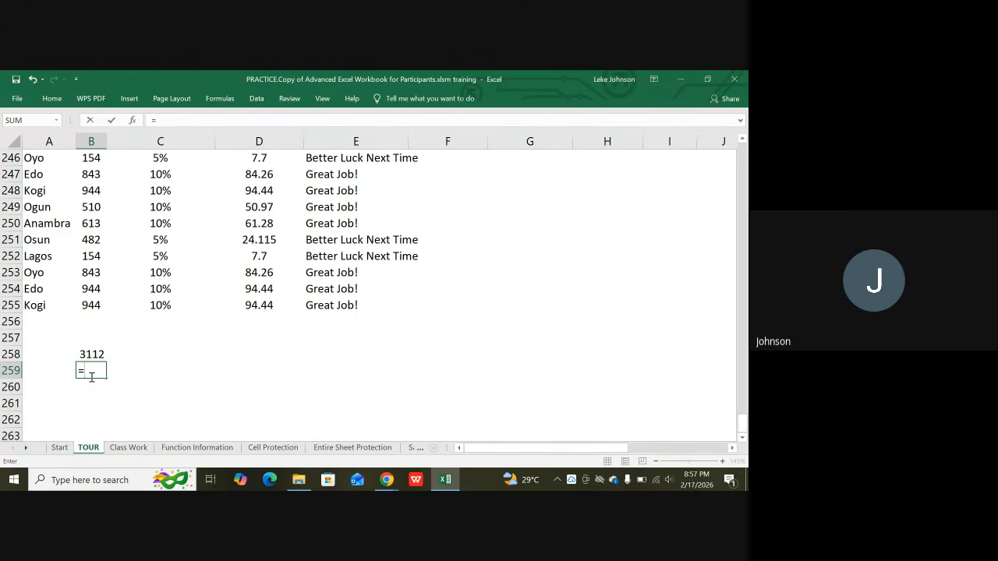
text(sumi)
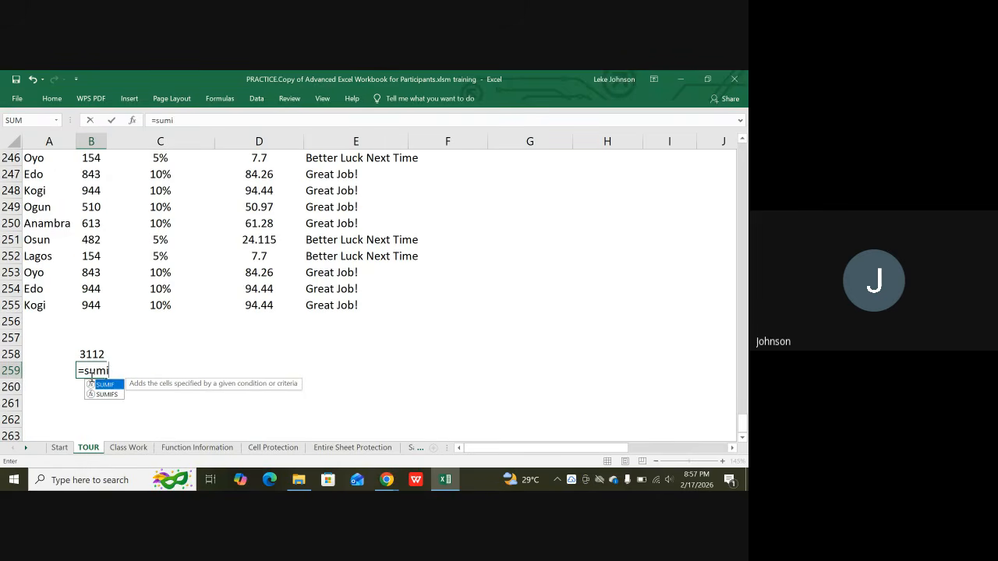
text(f()
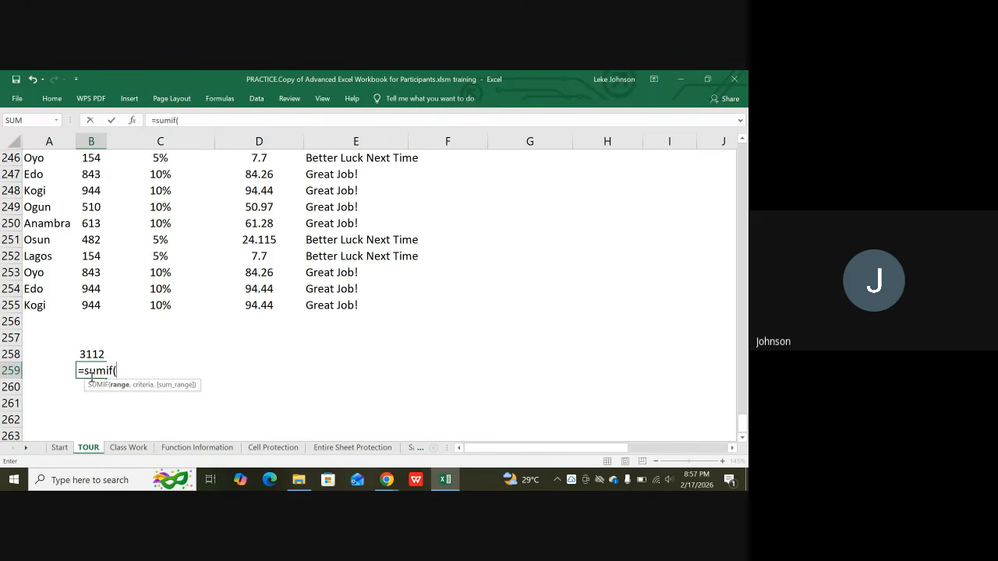
scroll(91, 378, up, 17)
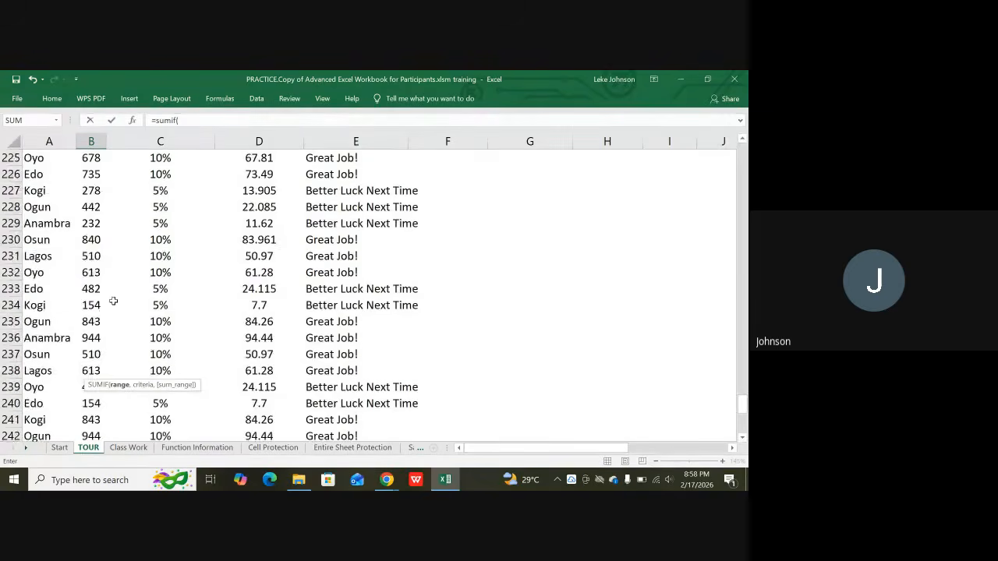
scroll(142, 280, down, 3)
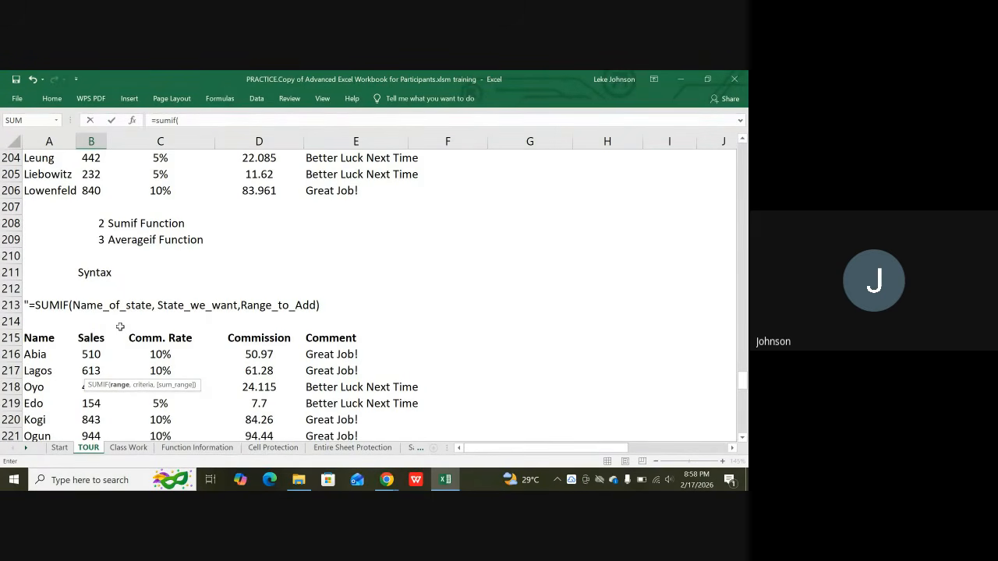
scroll(114, 327, down, 2)
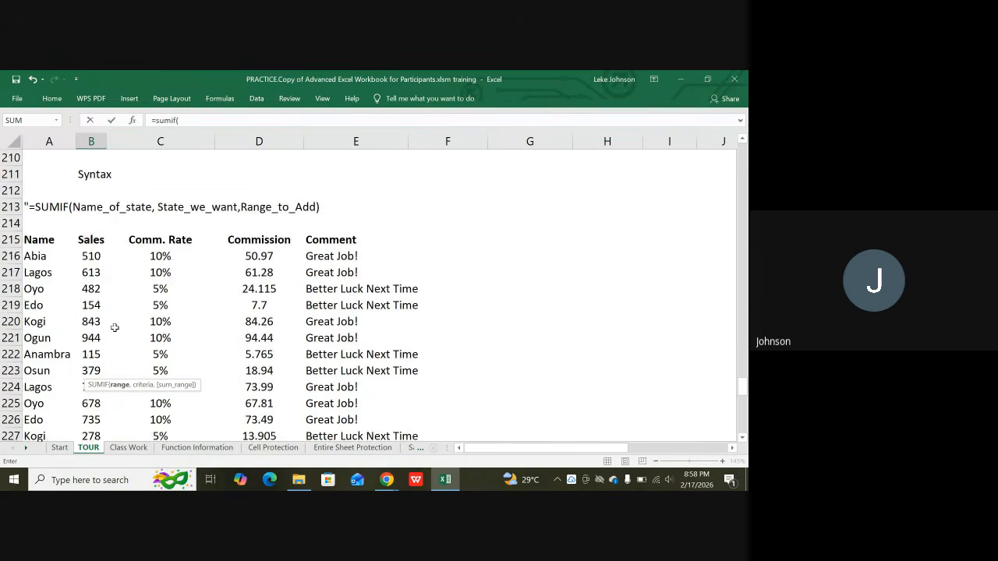
scroll(115, 328, down, 2)
scroll(39, 179, up, 1)
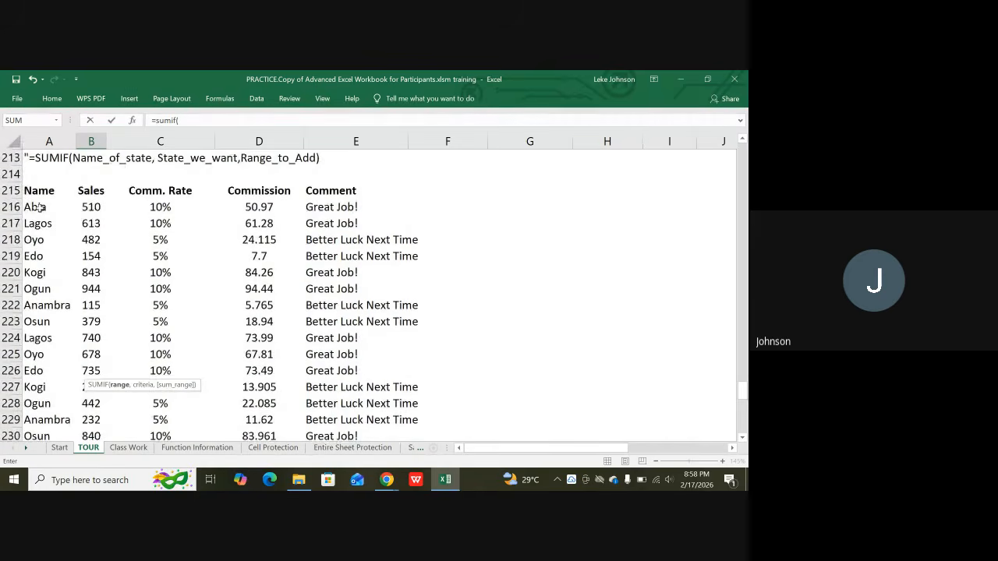
drag(39, 206, 31, 404)
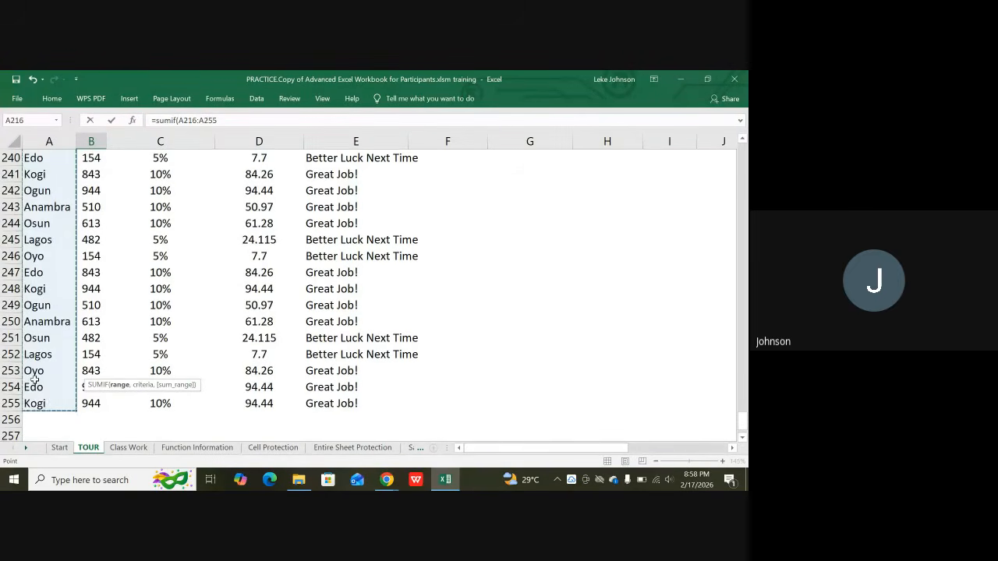
text(,)
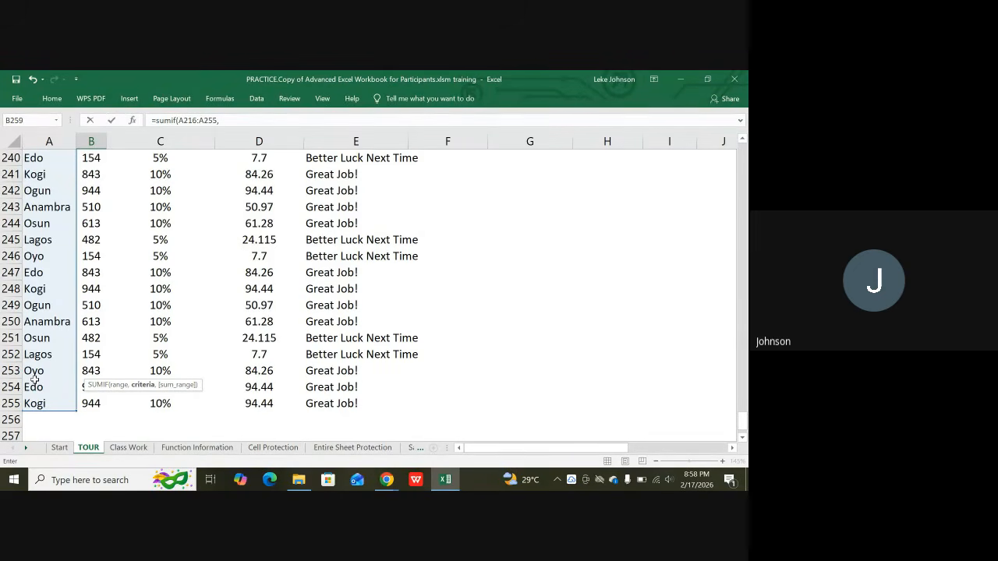
Enter "edo" as the criteria argument in B259 and try to select the sales figures as the sum range.
text("edo)
text(")
scroll(26, 338, up, 8)
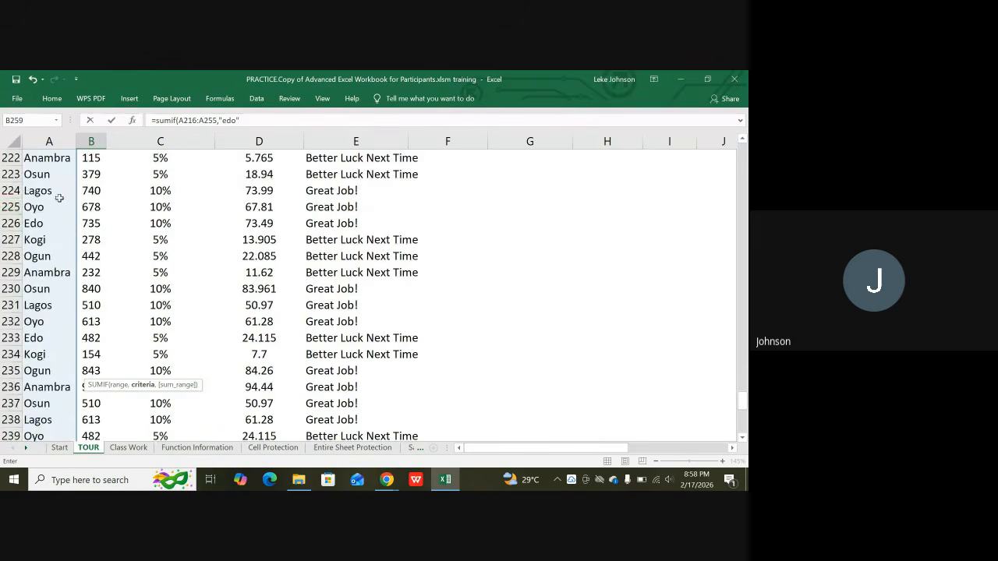
scroll(90, 202, up, 3)
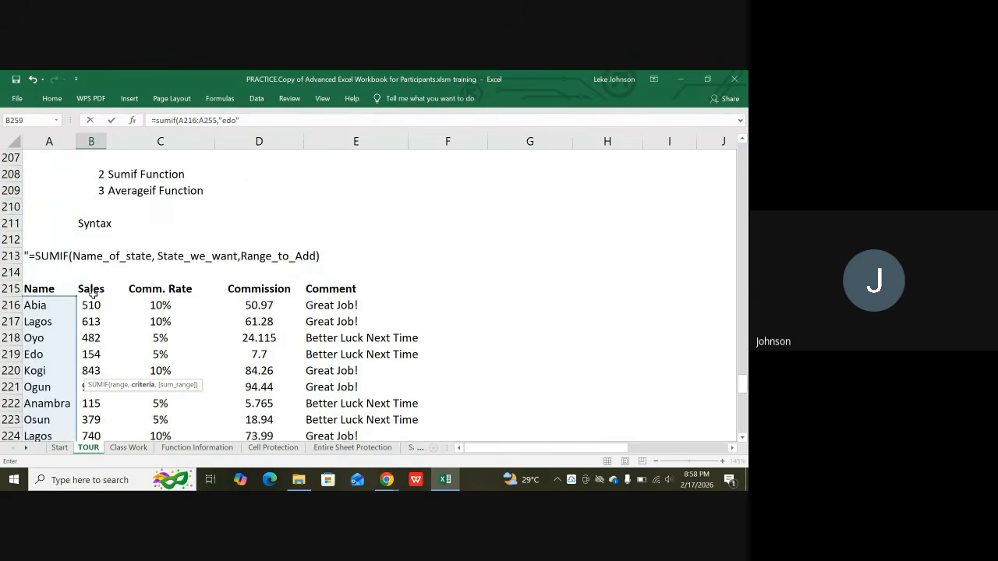
scroll(88, 268, down, 1)
drag(90, 257, 88, 325)
scroll(116, 337, down, 17)
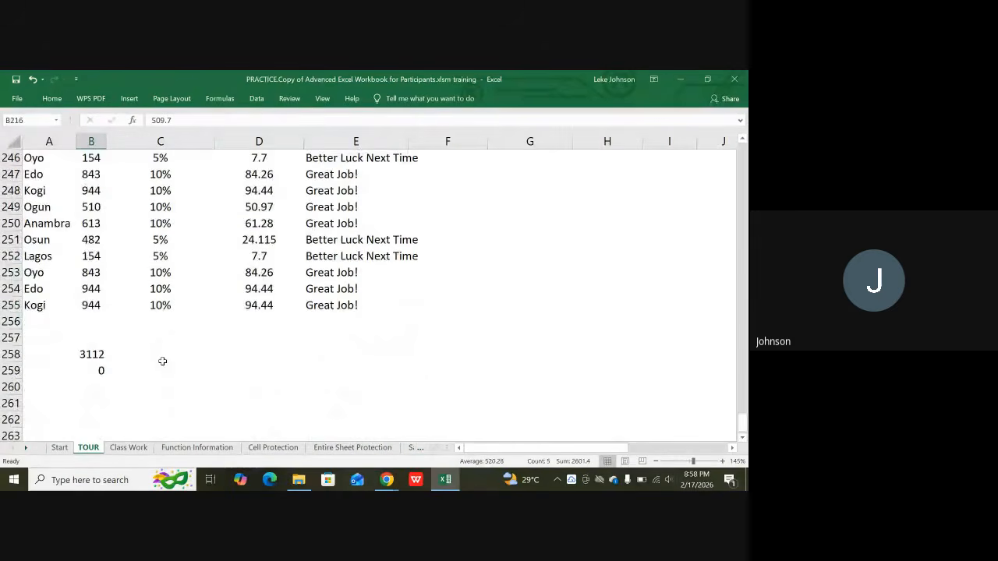
scroll(168, 362, up, 3)
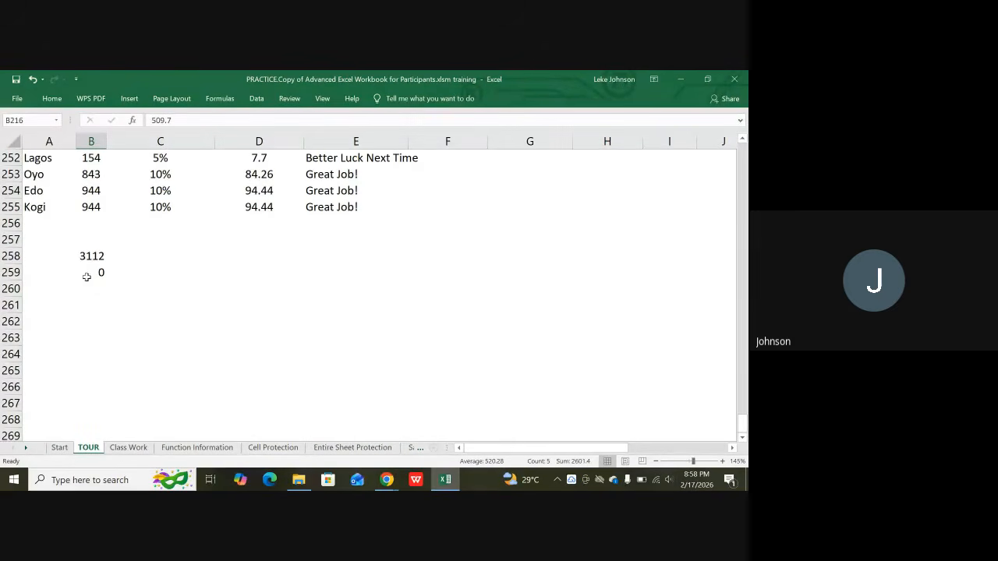
click(90, 275)
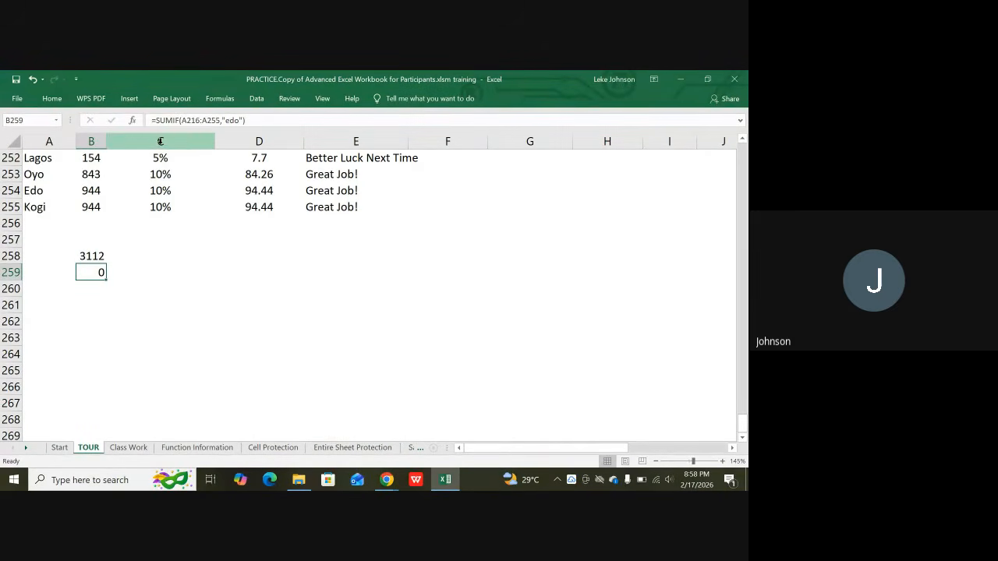
Add the sales figures in B216:B255 as the sum range of the SUMIF formula in B259.
click(241, 119)
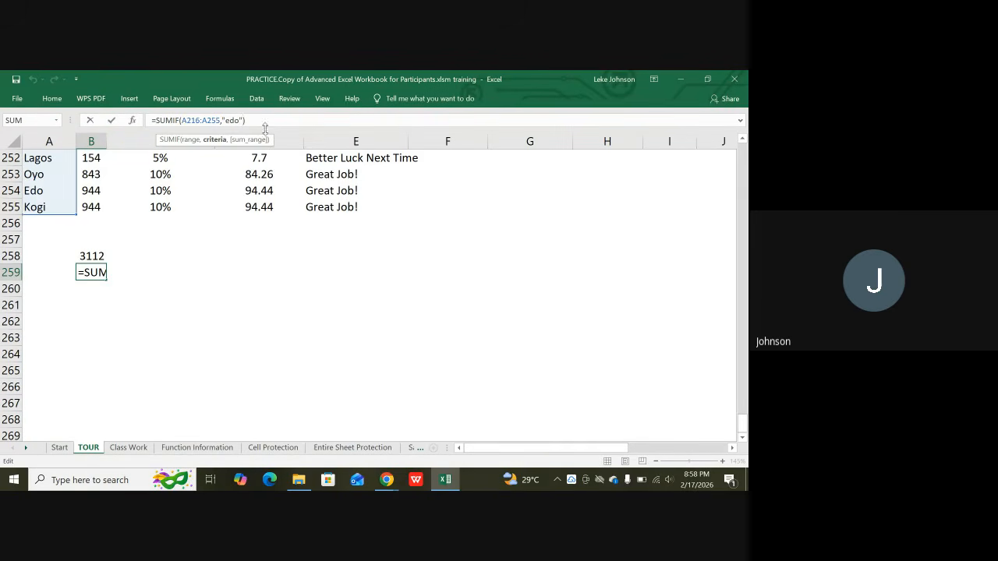
text(,)
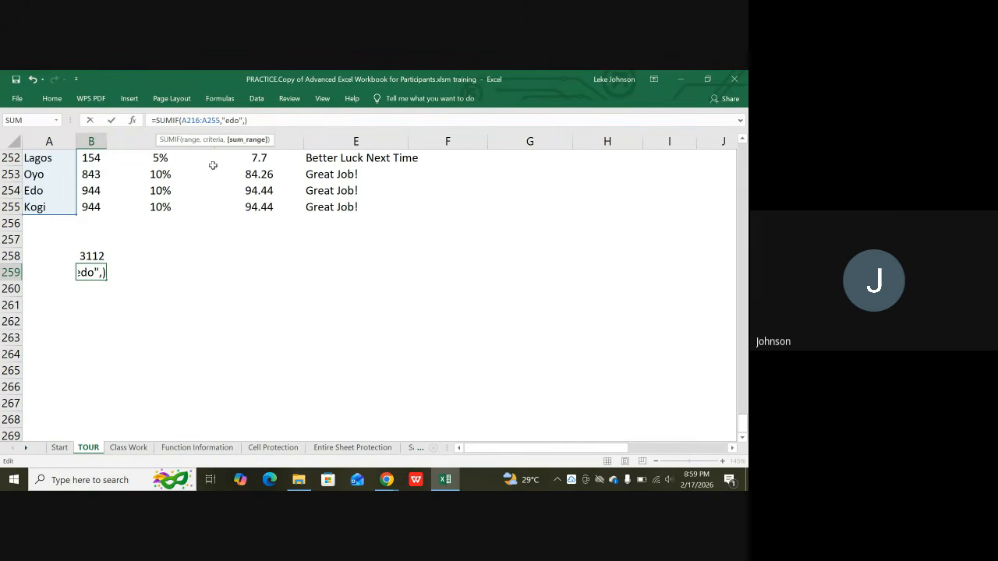
scroll(109, 206, up, 7)
scroll(109, 206, up, 7)
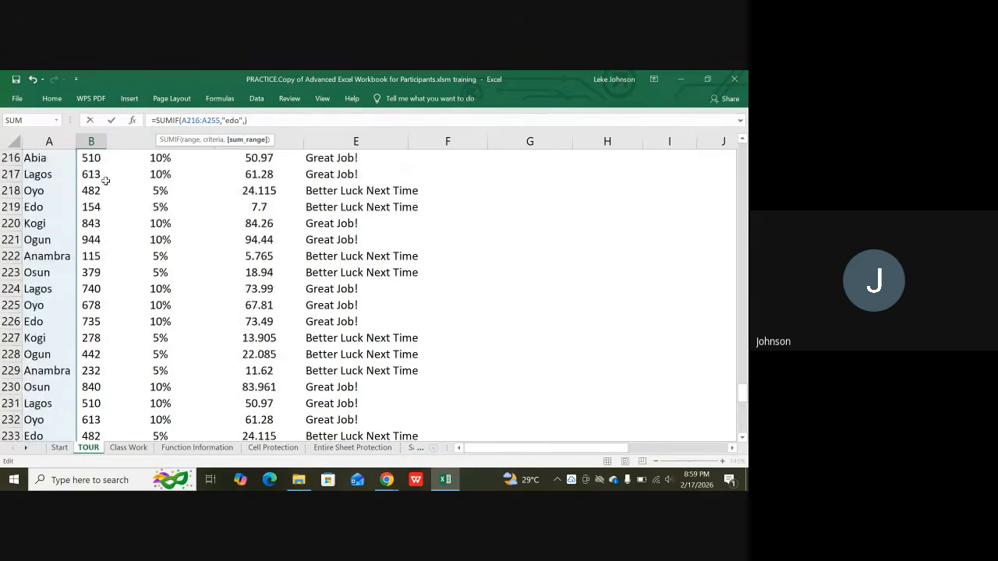
drag(91, 258, 91, 403)
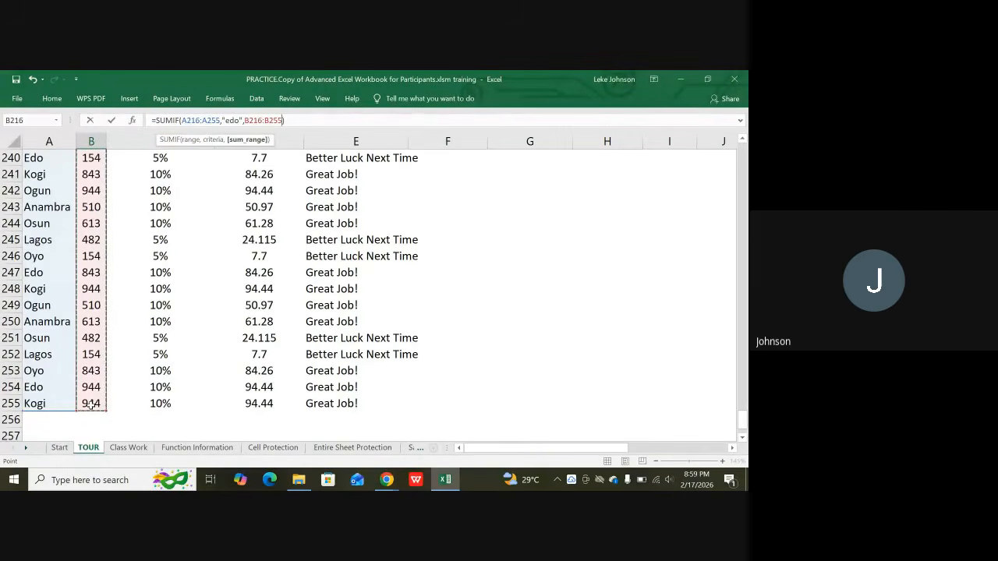
key(Return)
scroll(96, 423, down, 2)
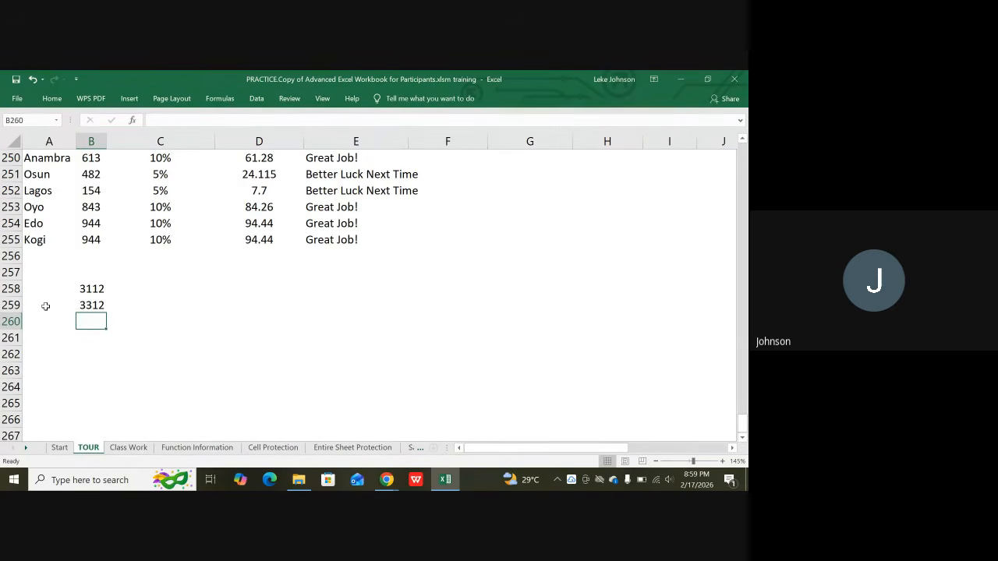
Label the Lagos total by entering "LAGOS SALES" in A258.
click(34, 290)
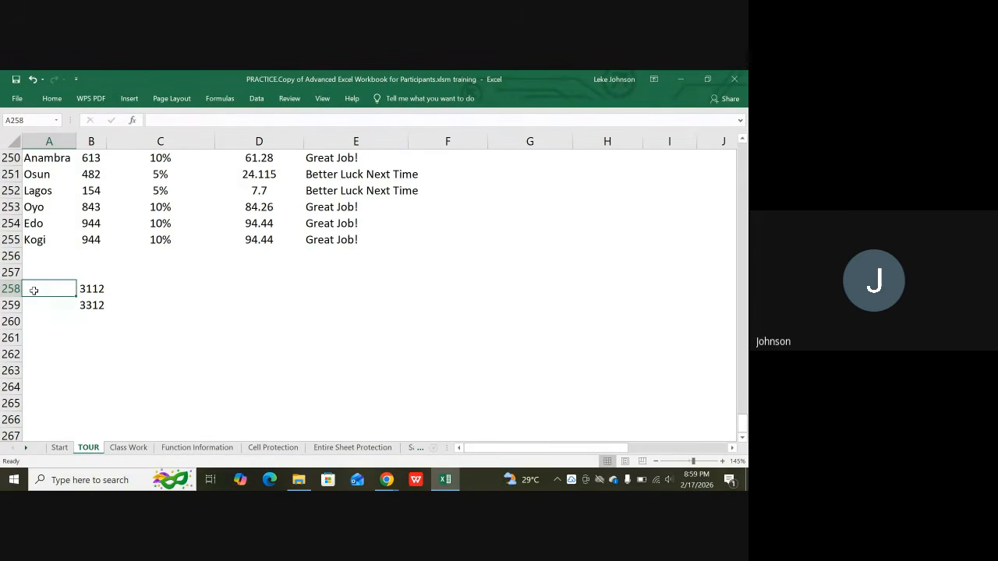
text(LA)
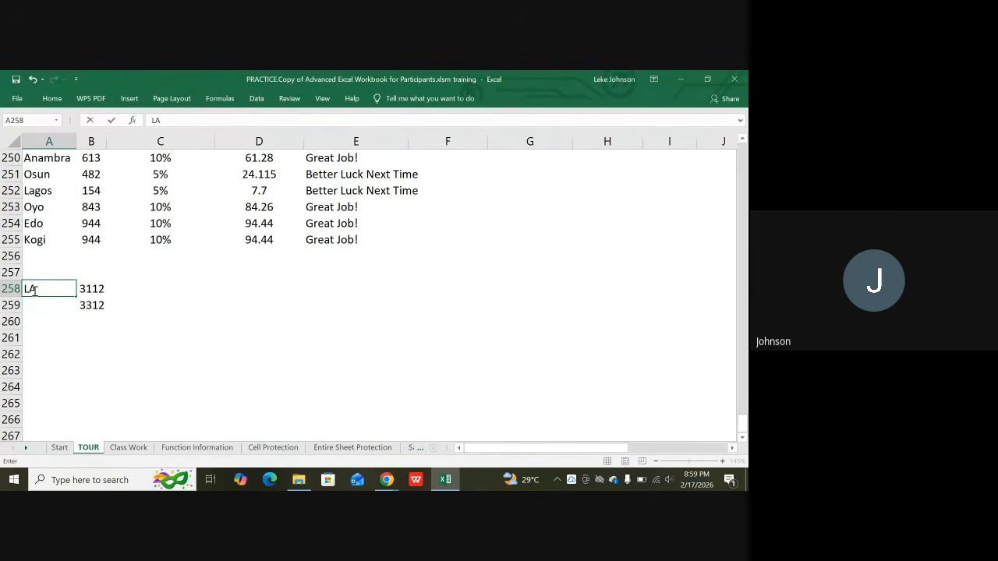
text(GOS SALES)
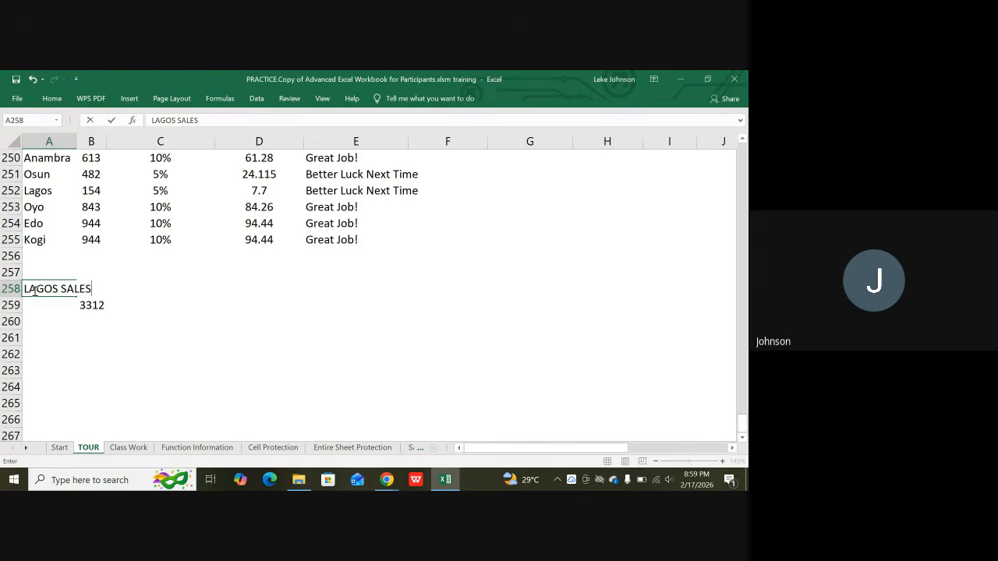
key(Return)
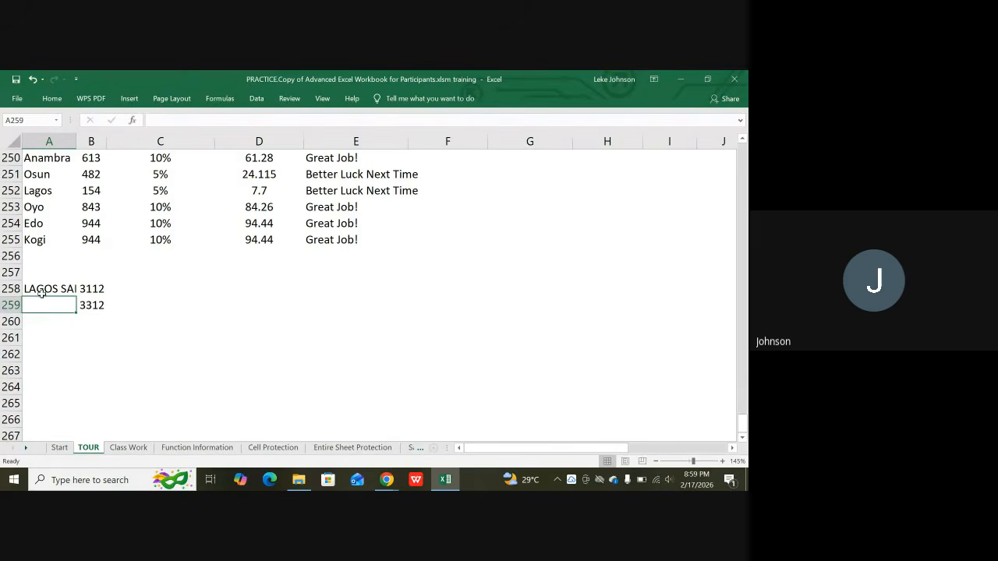
click(39, 290)
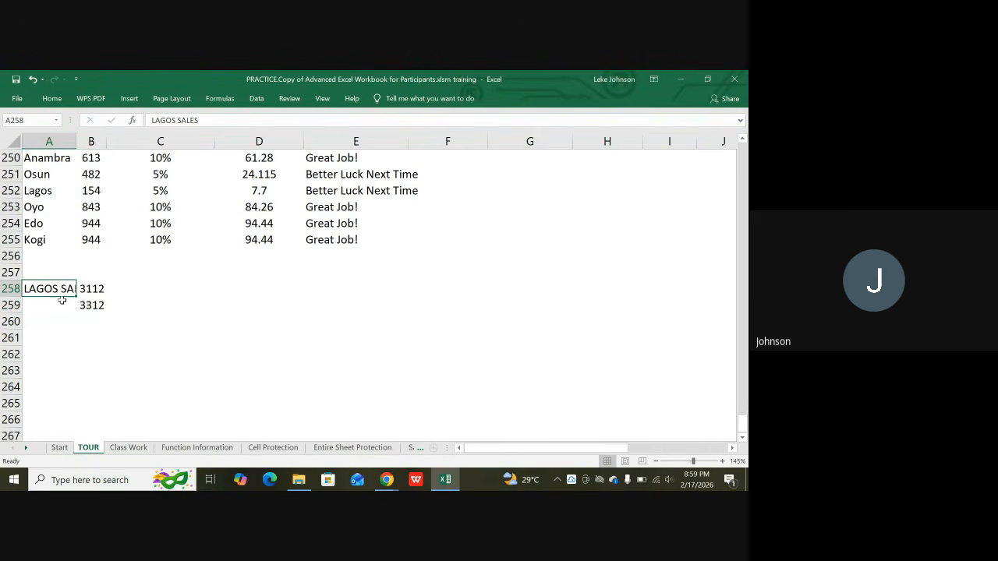
click(171, 305)
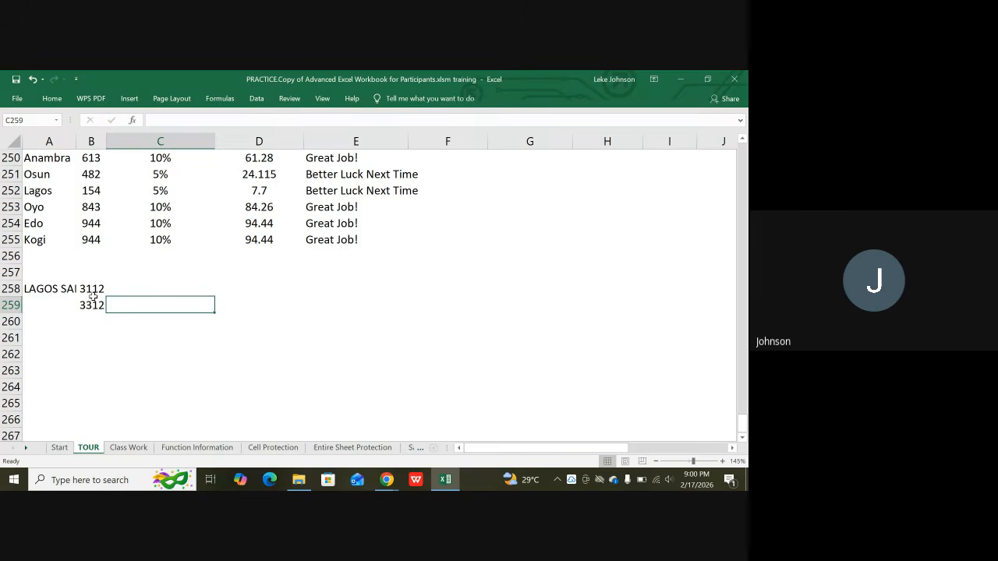
Replace the label in A258 with "Lagos" followed by a line break.
click(48, 287)
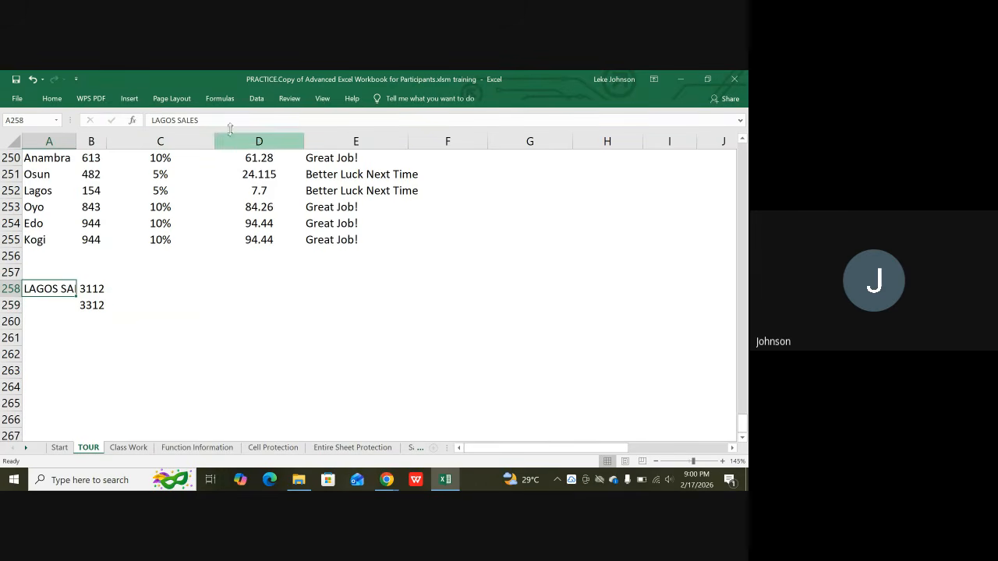
drag(207, 120, 142, 121)
key(BackSpace)
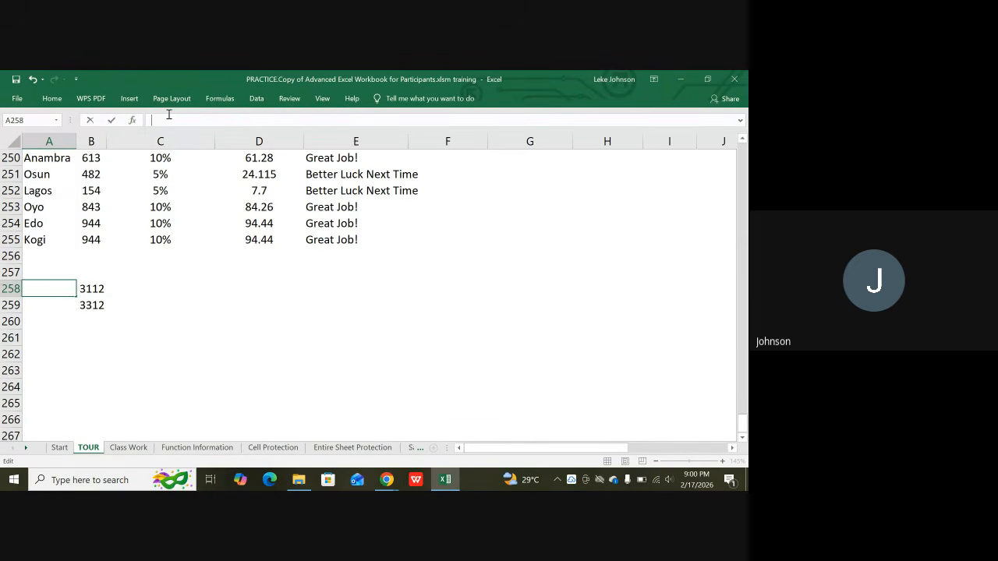
text(Lag)
key(alt)
key(BackSpace)
key(BackSpace)
key(BackSpace)
key(BackSpace)
key(BackSpace)
scroll(95, 224, down, 2)
scroll(87, 247, up, 2)
scroll(91, 242, up, 2)
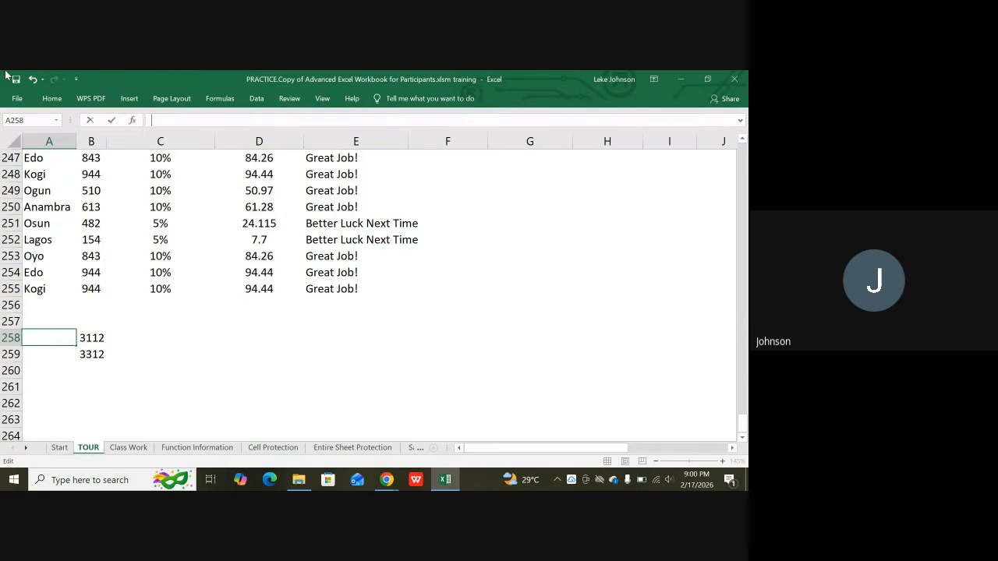
click(44, 371)
click(47, 340)
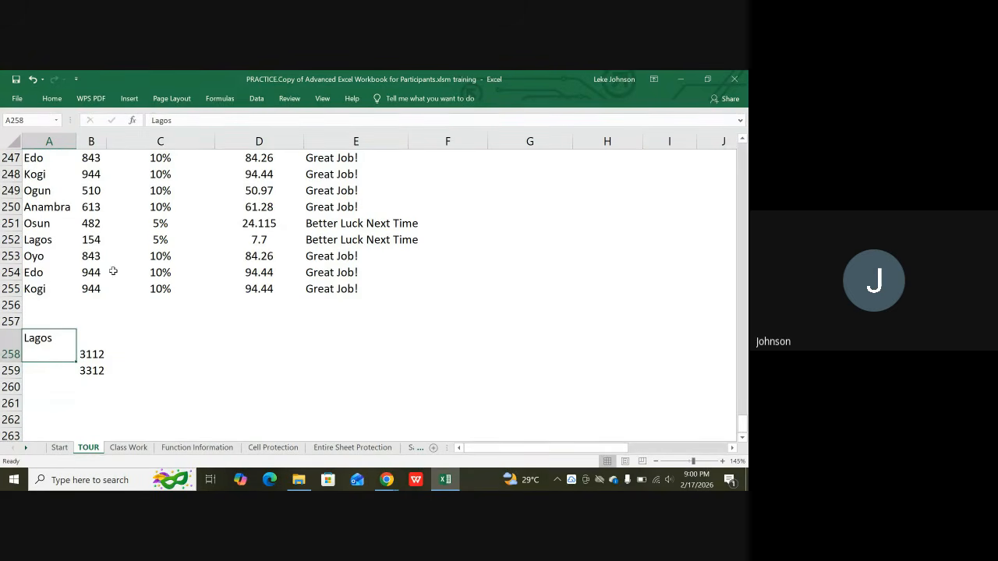
Add "State" on a separate line below "Lagos" within cell A258.
click(177, 120)
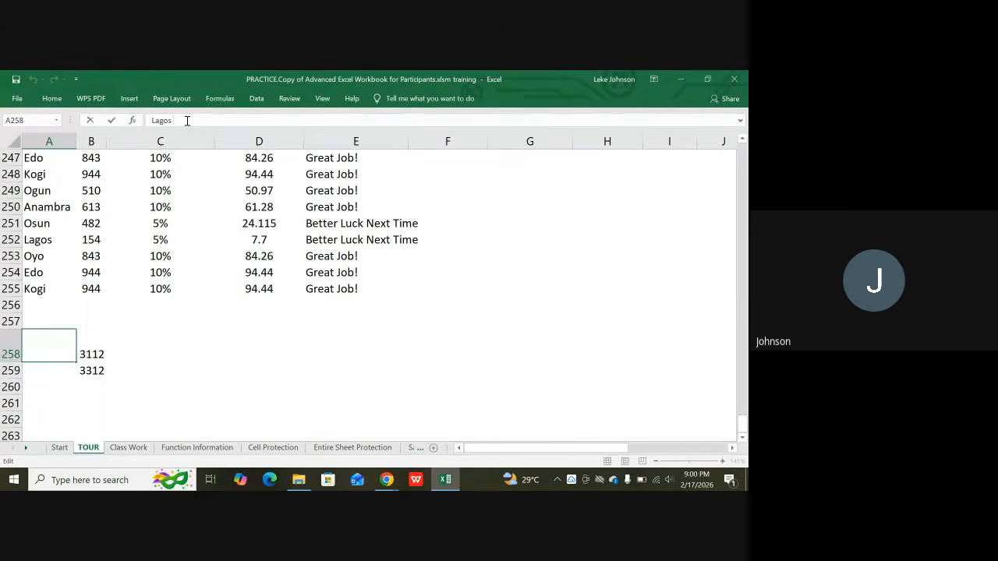
key(alt)
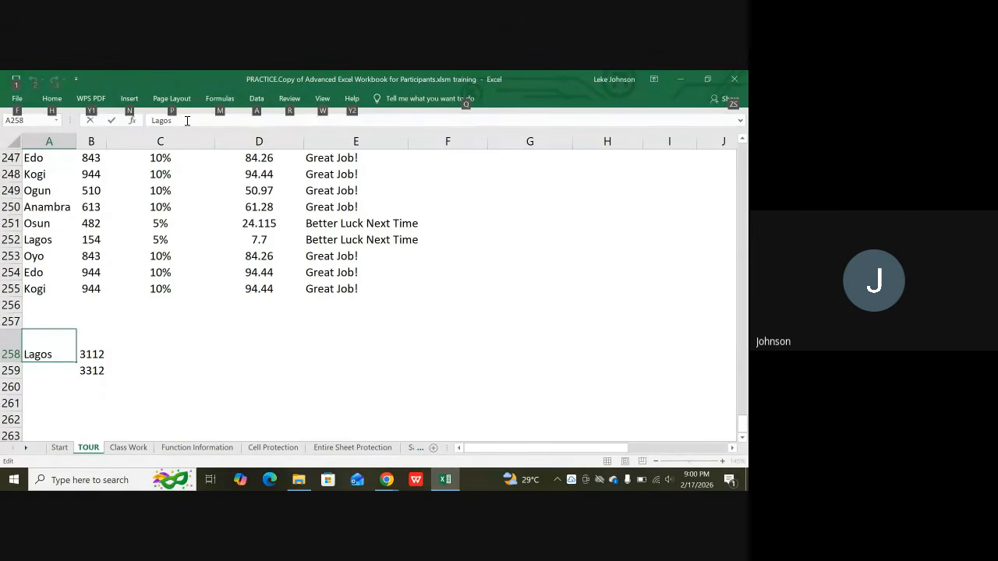
key(alt+Return)
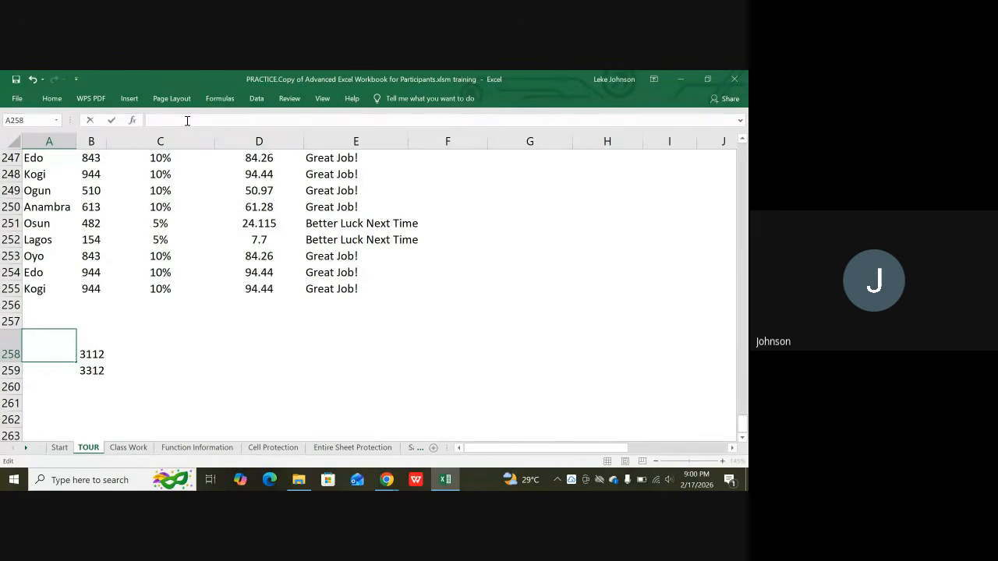
text(State)
key(Return)
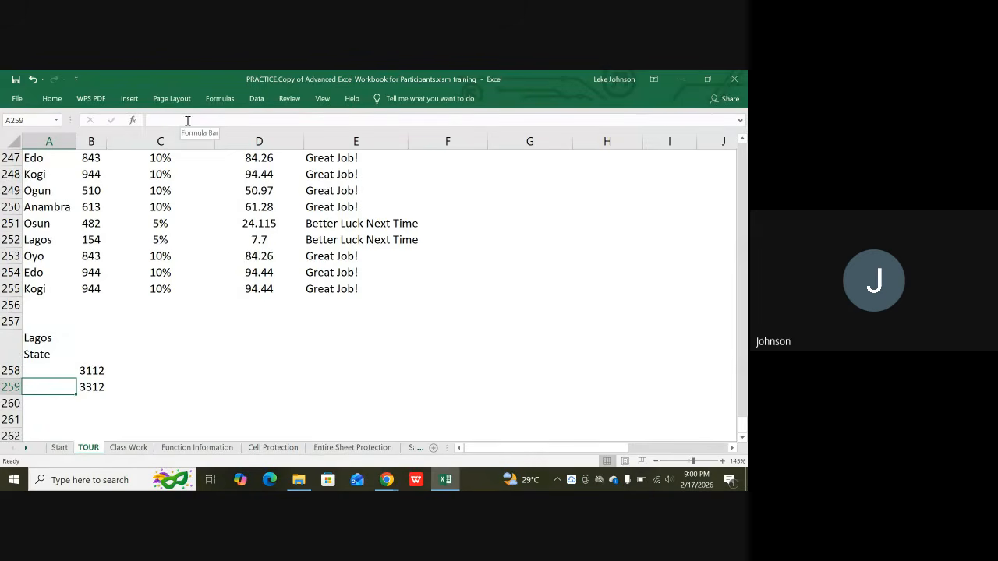
click(49, 337)
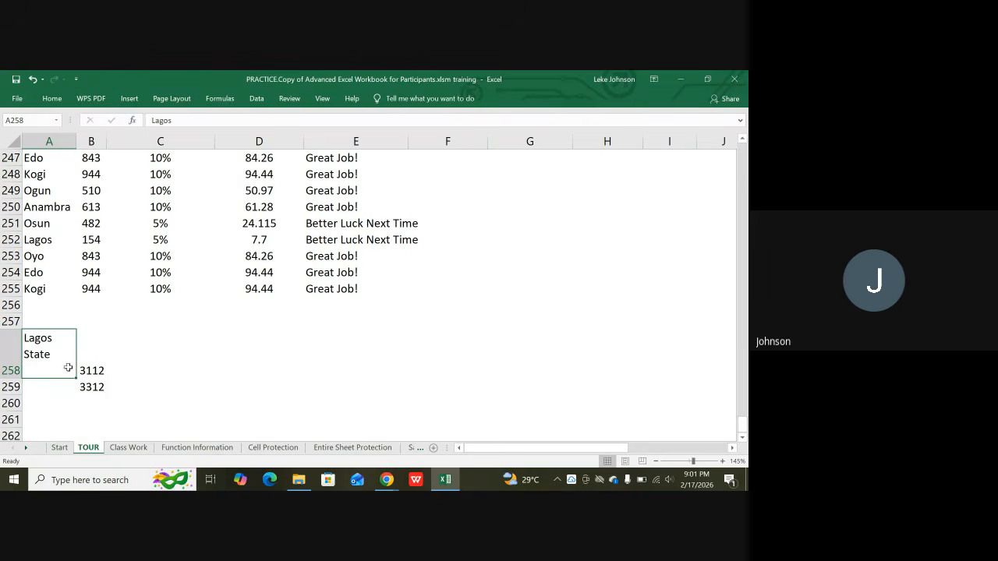
click(7, 363)
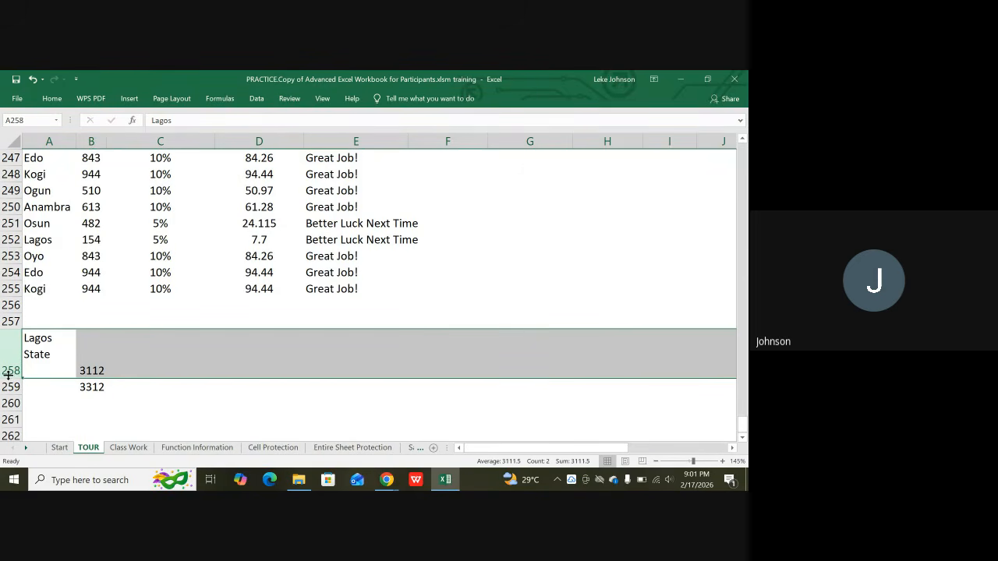
click(53, 398)
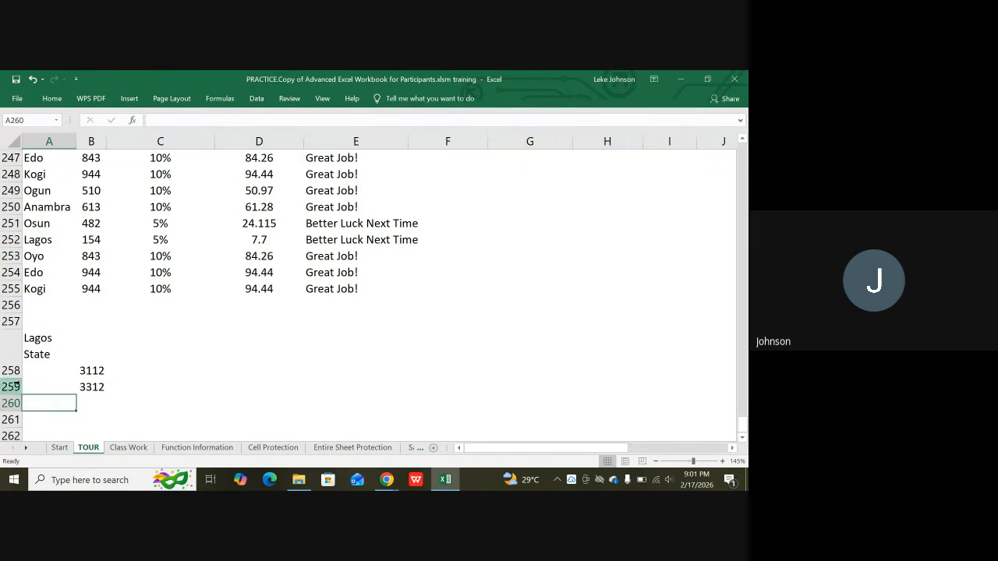
click(50, 352)
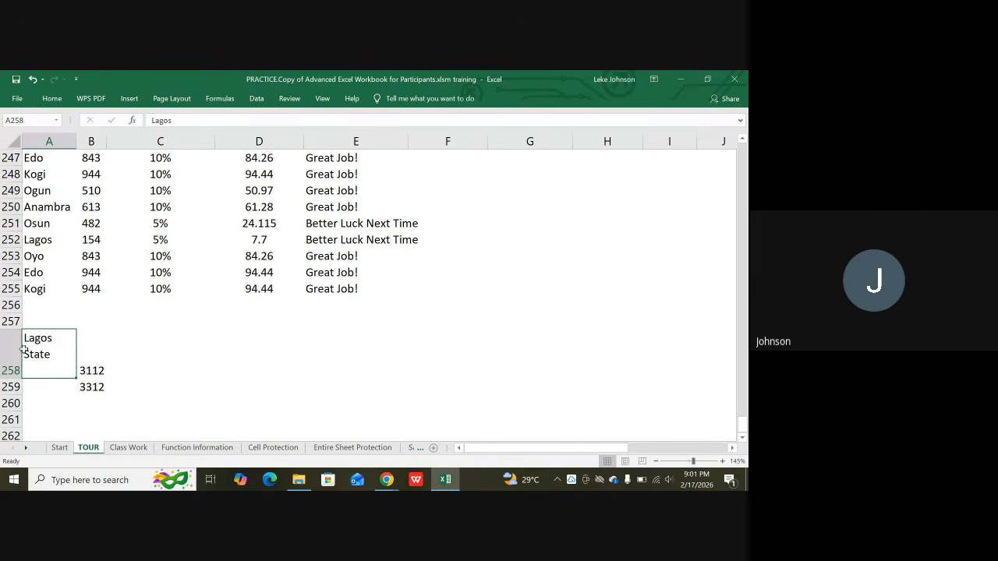
click(52, 99)
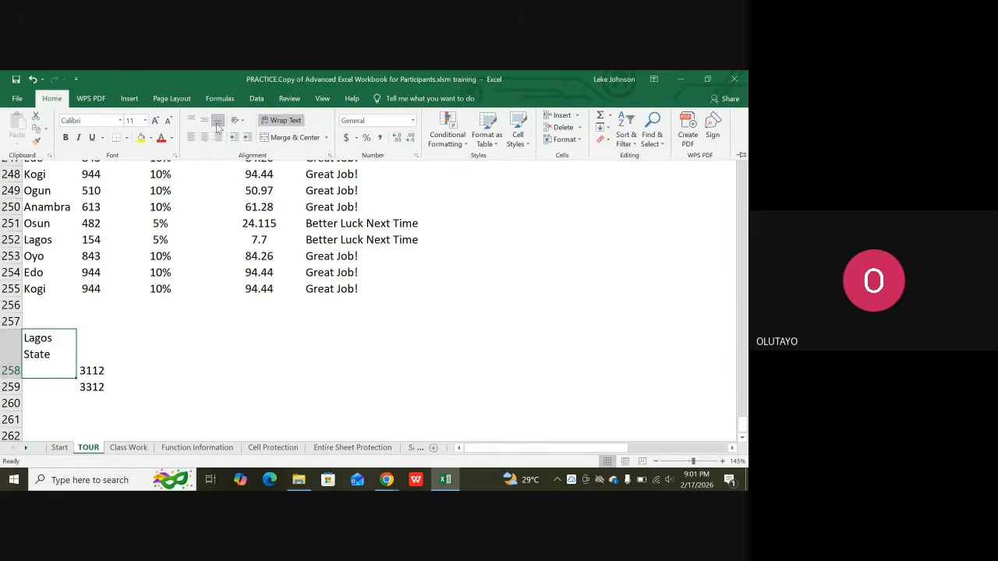
click(84, 324)
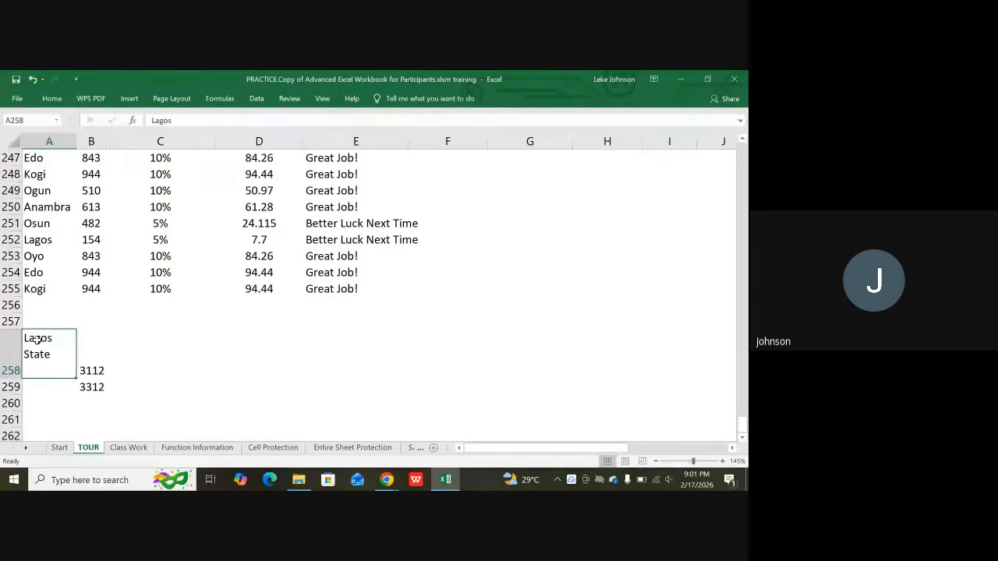
click(51, 98)
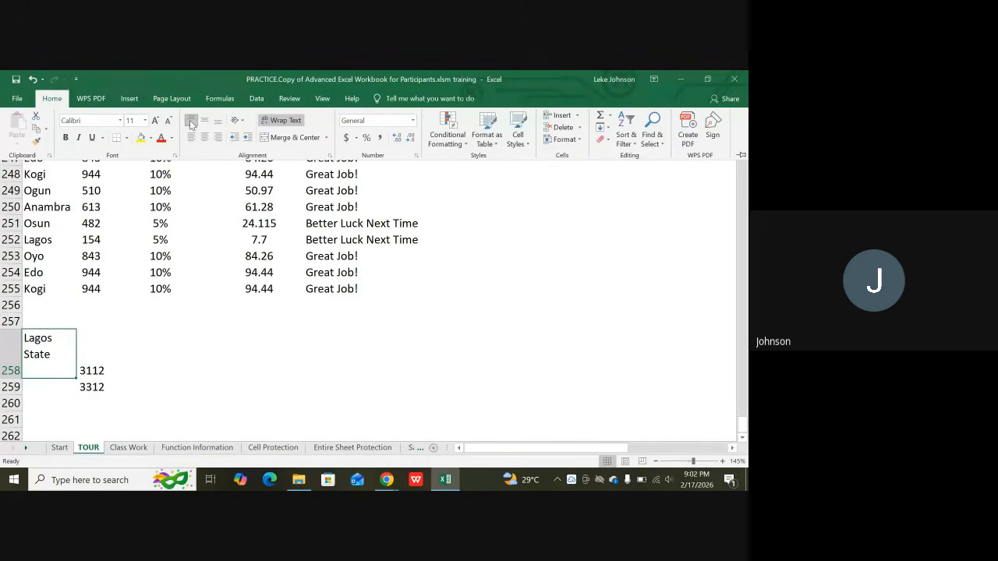
key(ctrl+F1)
Align the Lagos sales total in B258 to the top of its cell.
click(88, 358)
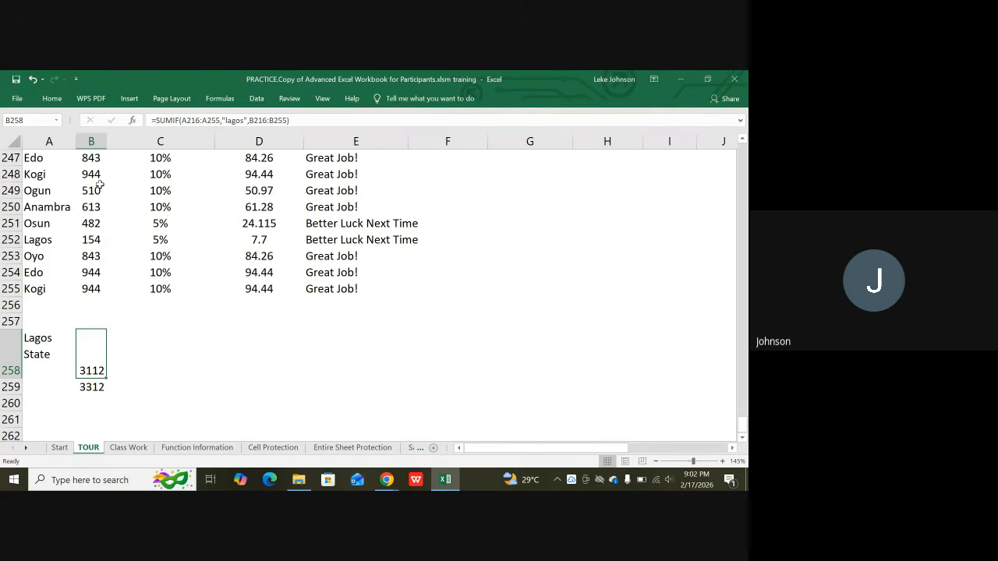
click(51, 98)
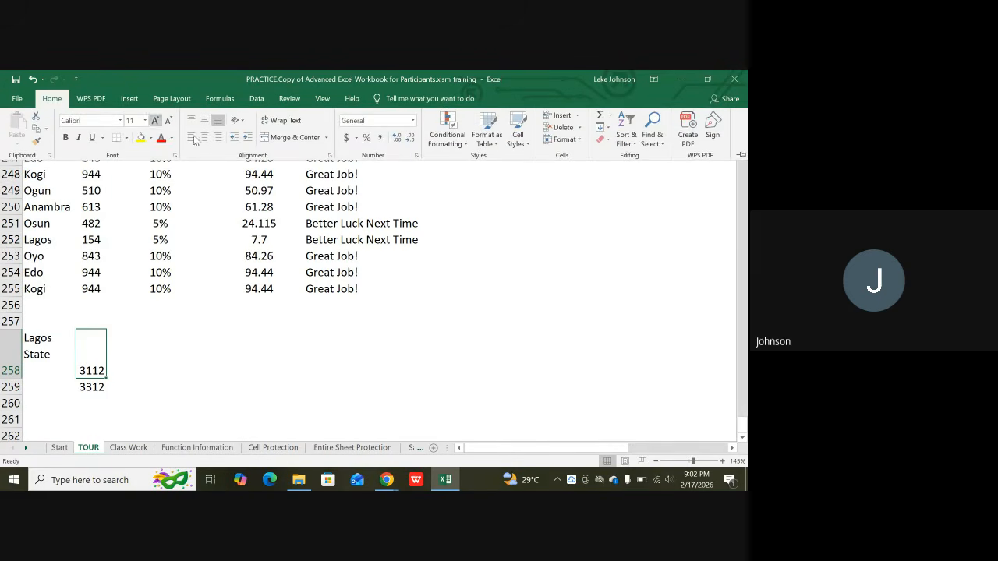
click(191, 121)
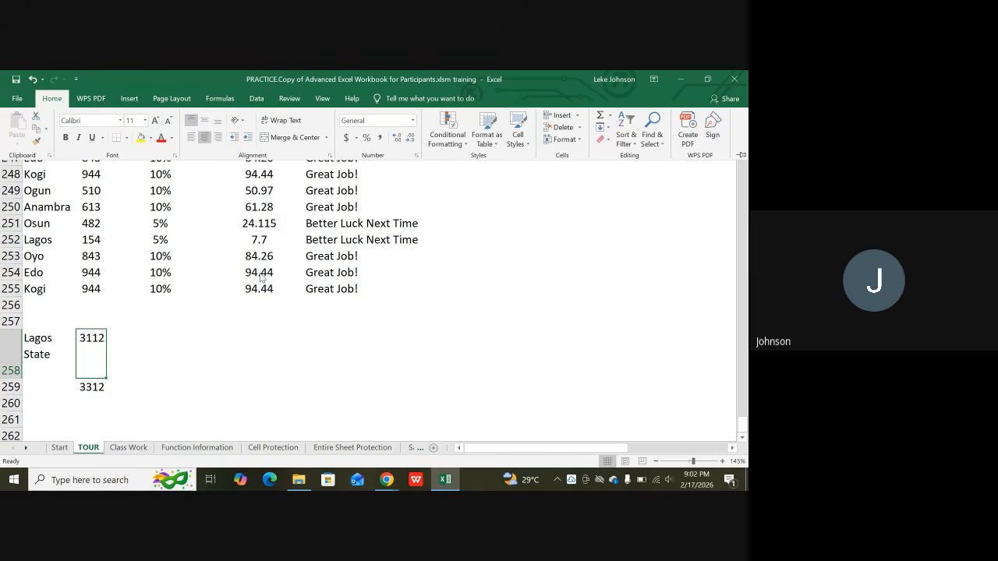
click(166, 372)
click(163, 367)
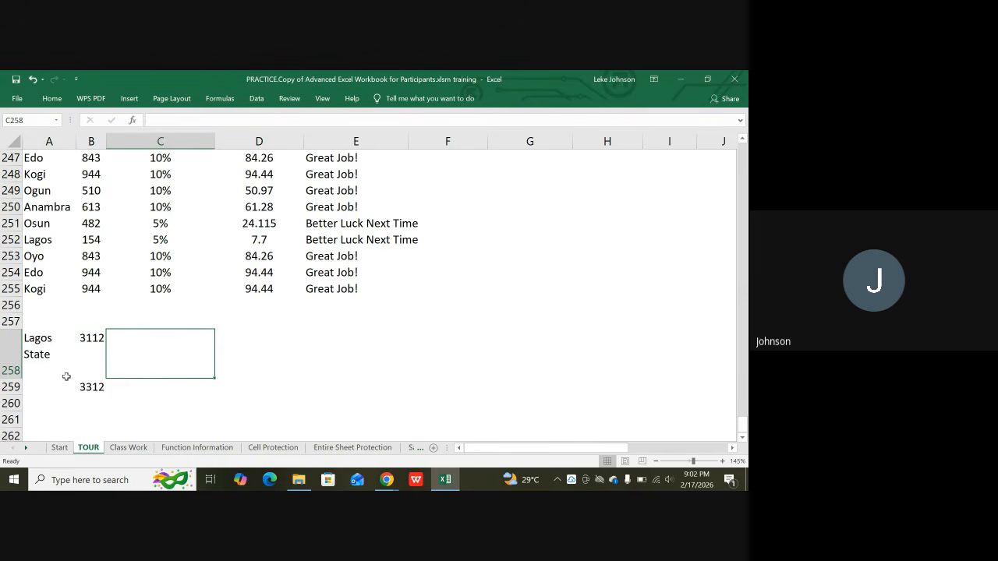
scroll(116, 379, down, 1)
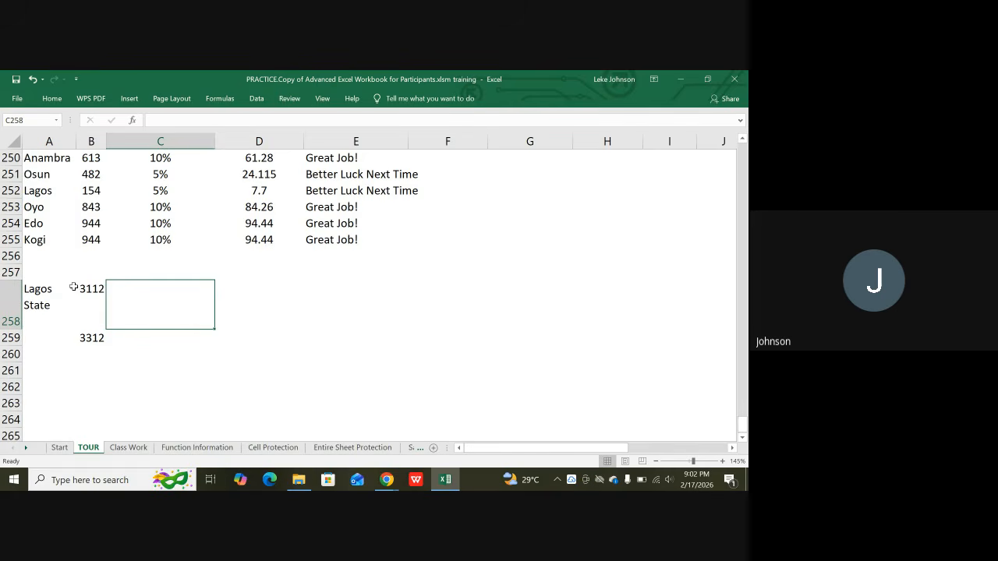
scroll(74, 287, down, 1)
scroll(151, 255, up, 2)
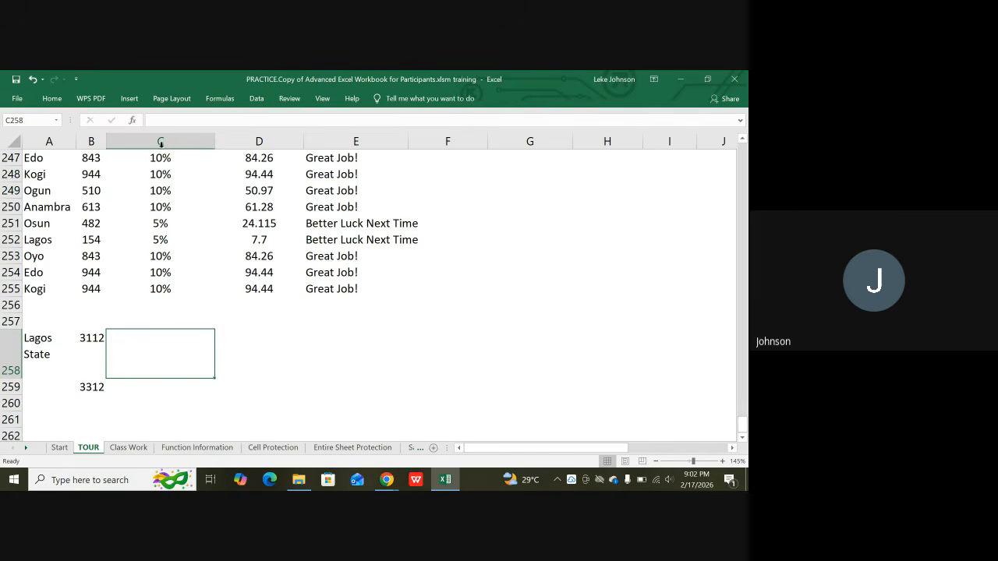
click(51, 99)
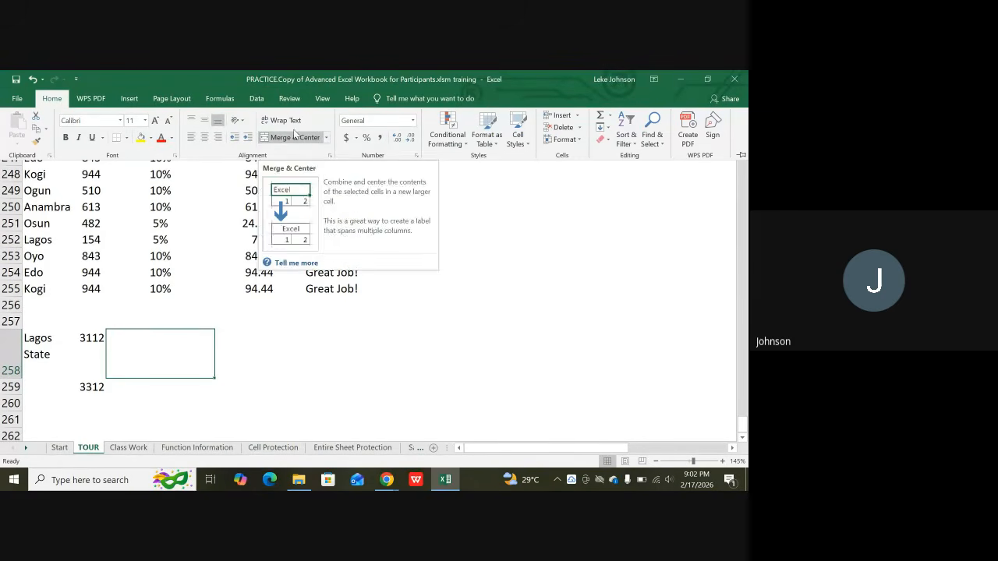
Try a smaller height for row 258 and undo the resize.
click(40, 348)
click(40, 348)
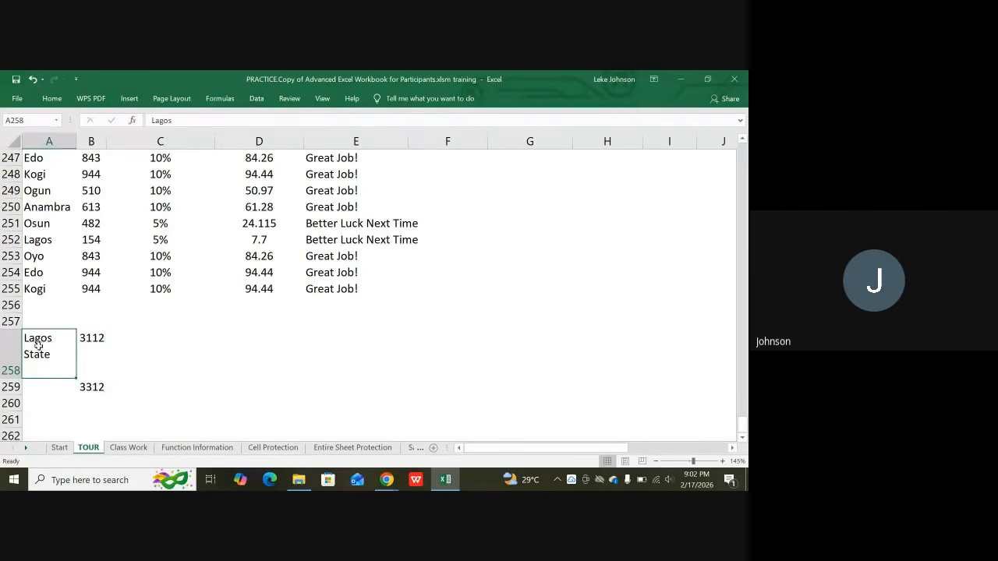
drag(11, 378, 11, 377)
drag(11, 377, 4, 366)
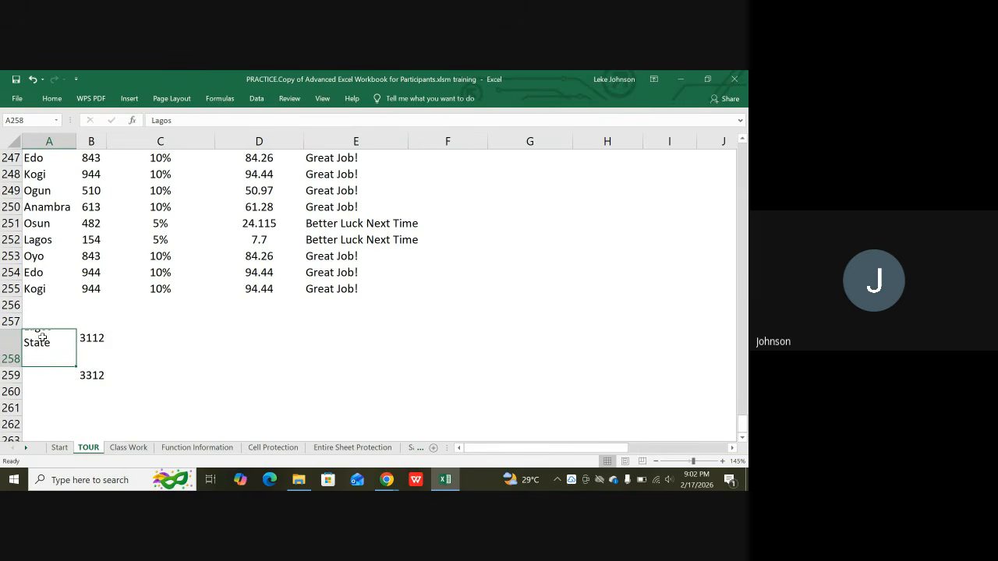
click(52, 98)
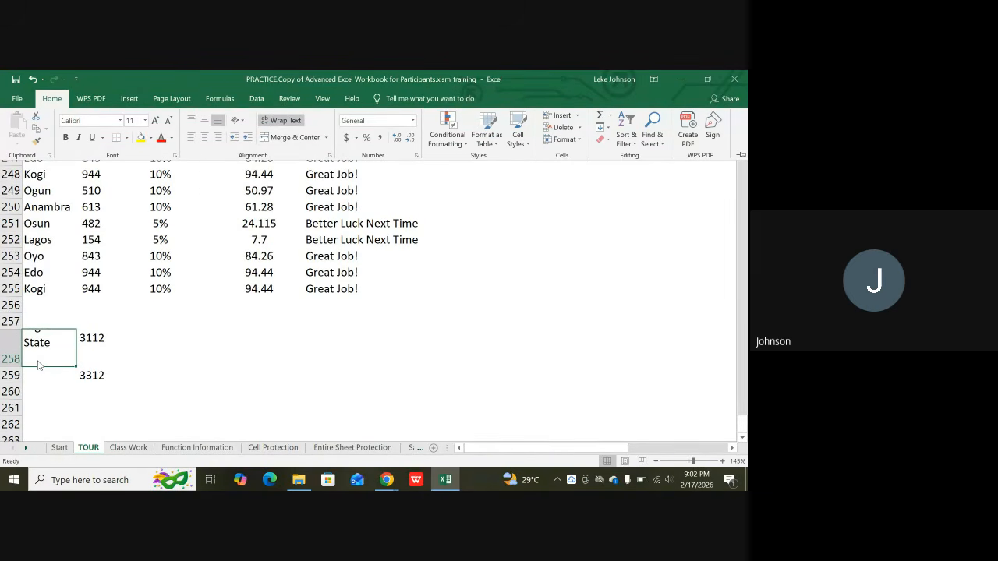
key(ctrl+z)
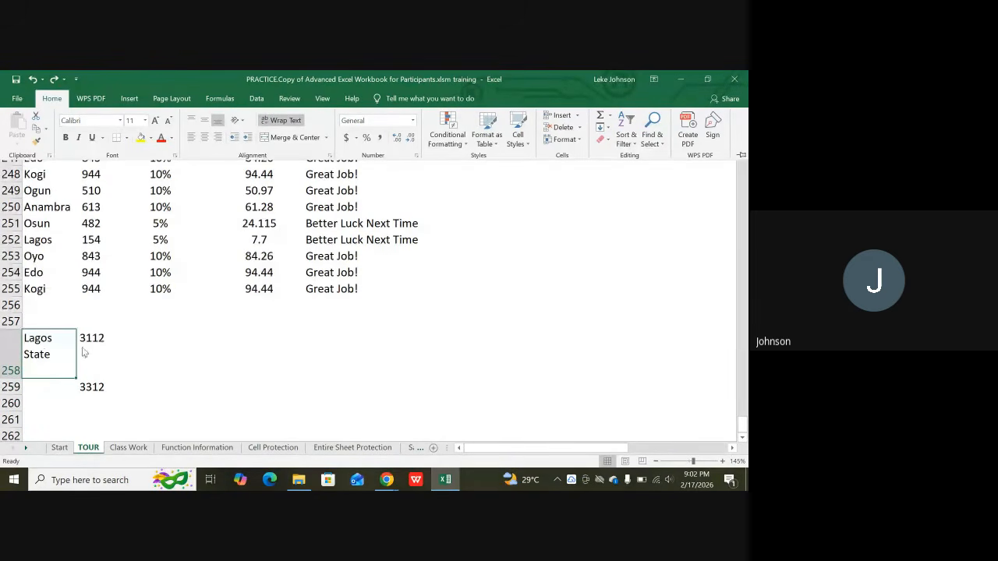
Label the Edo total in A259 with "Edo" and "State" on separate lines within the cell.
click(43, 388)
click(43, 387)
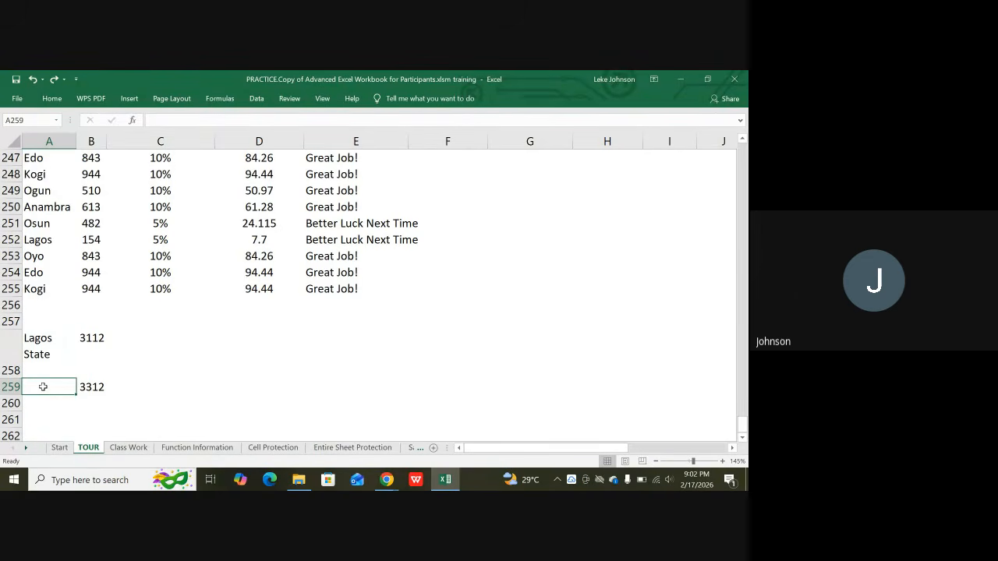
text(Edo)
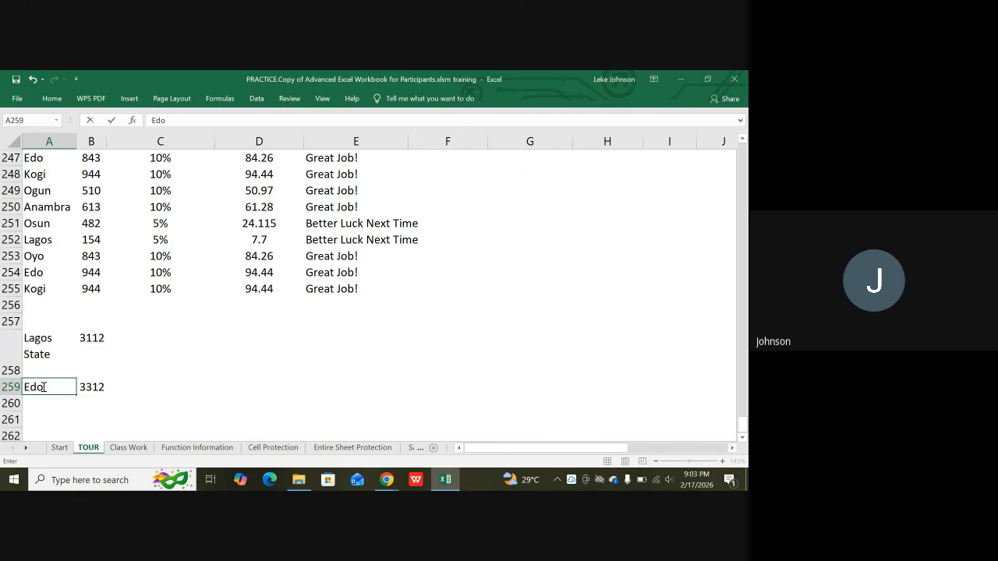
key(Return)
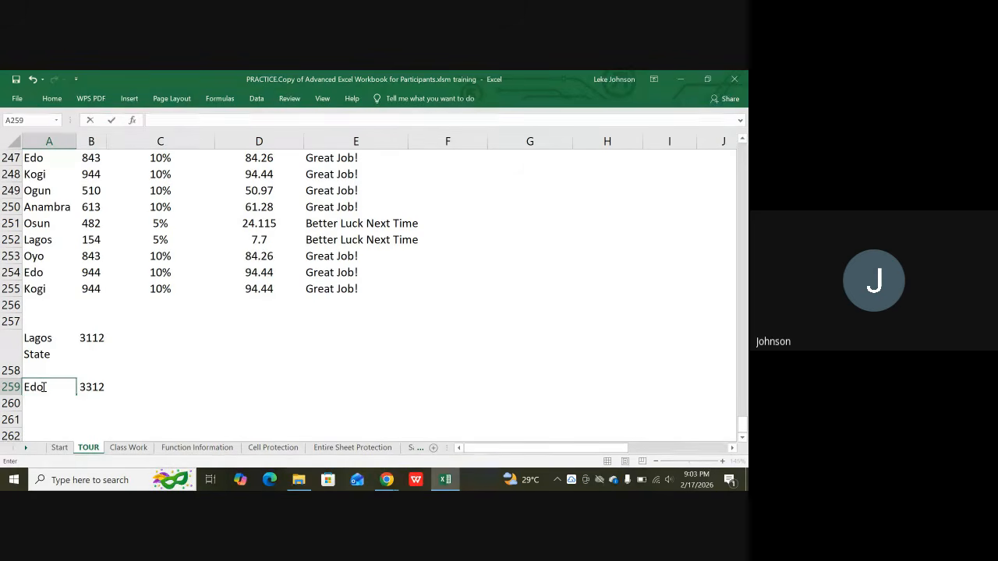
text(State)
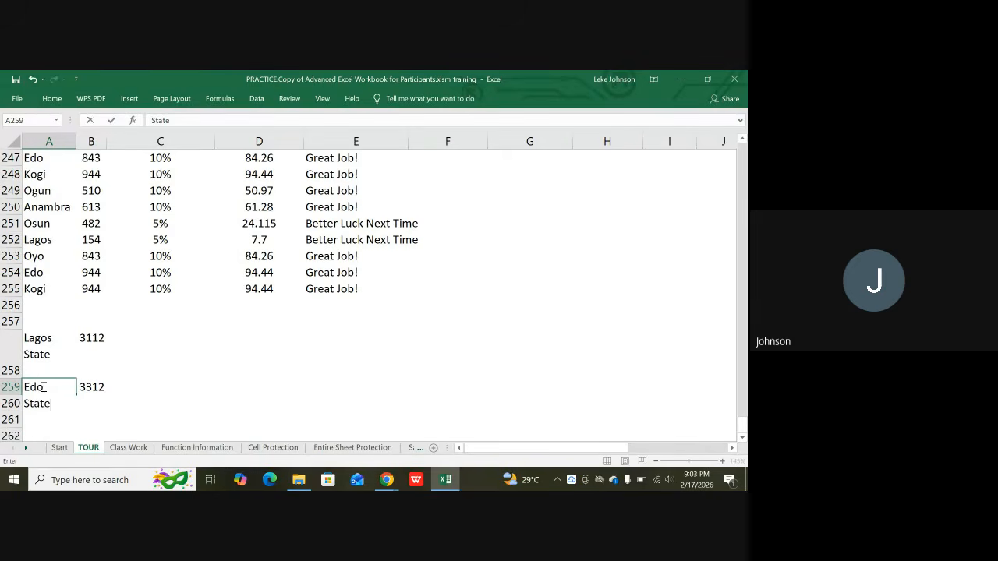
key(Return)
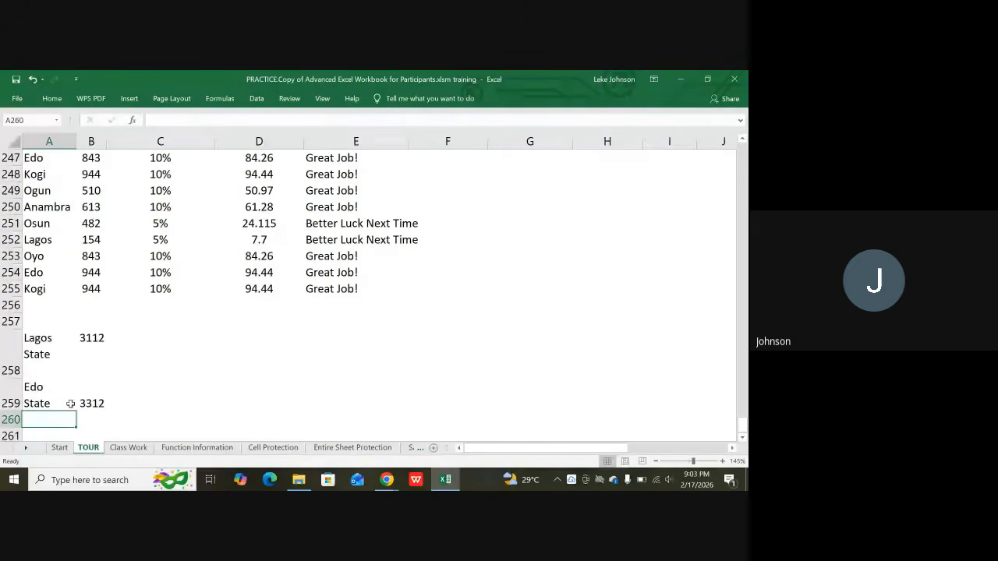
click(58, 380)
click(48, 340)
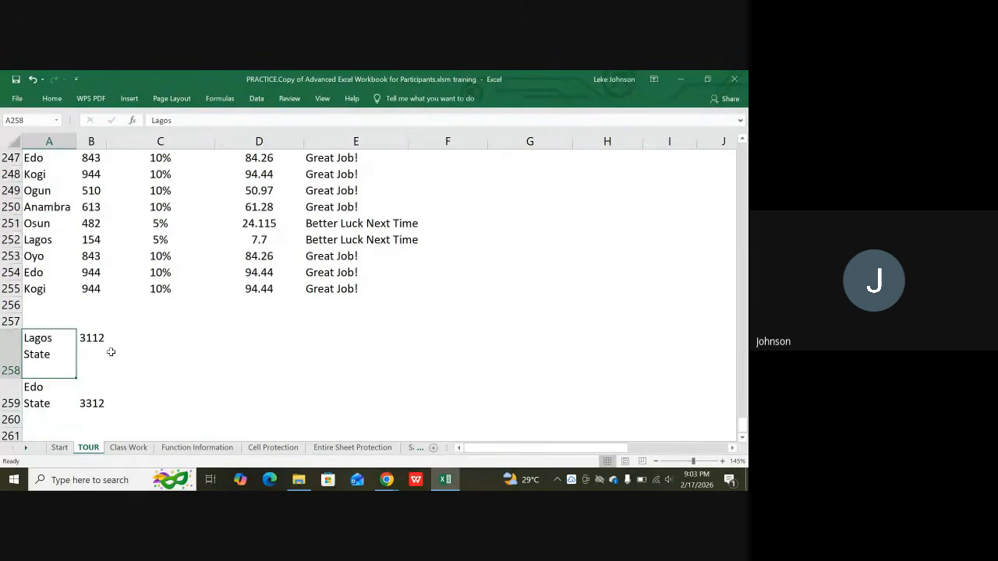
Begin an AVERAGEIF formula in D258, in the Lagos total's row.
scroll(234, 363, down, 2)
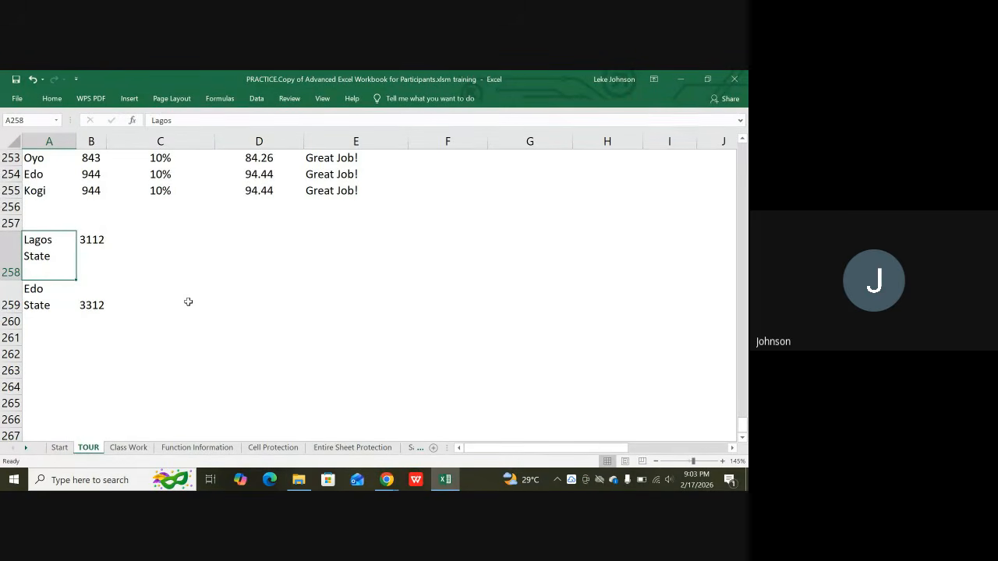
scroll(191, 304, down, 1)
scroll(196, 298, up, 1)
click(219, 242)
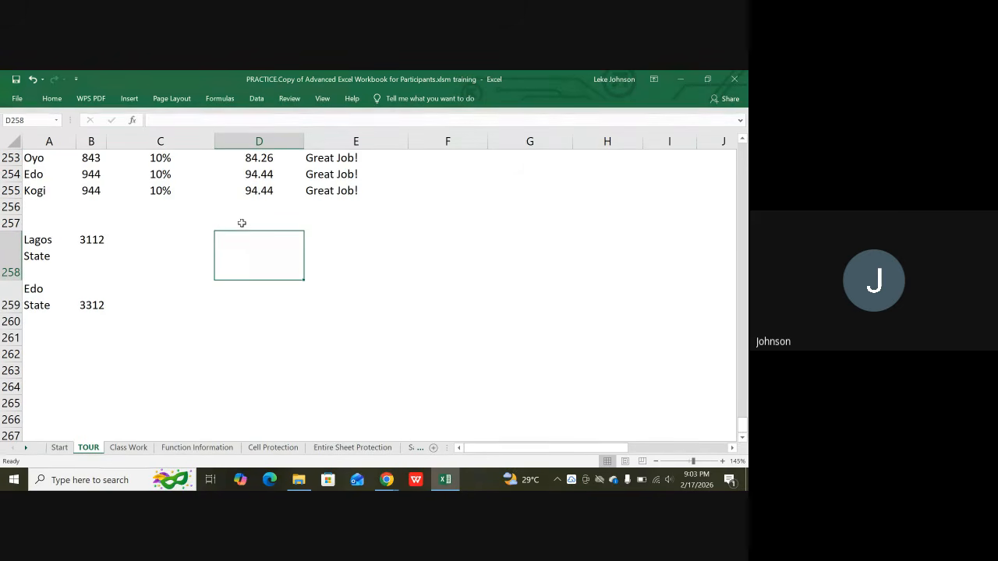
text(=a)
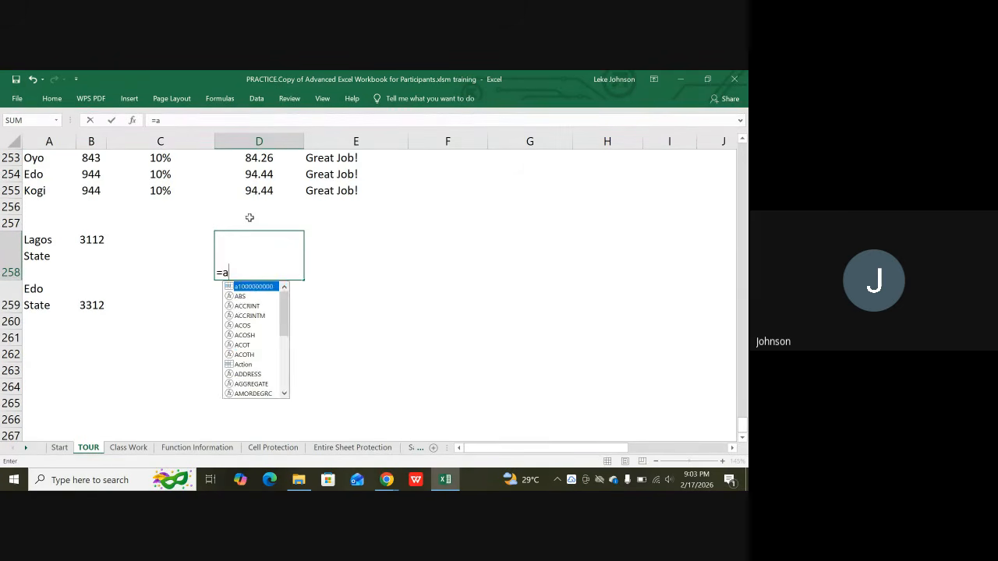
text(verag)
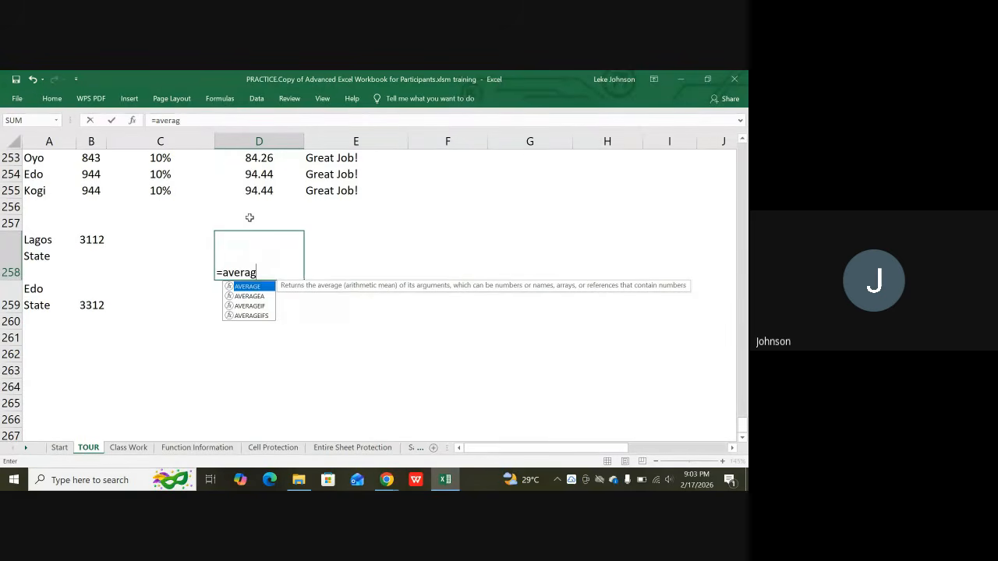
text(eif()
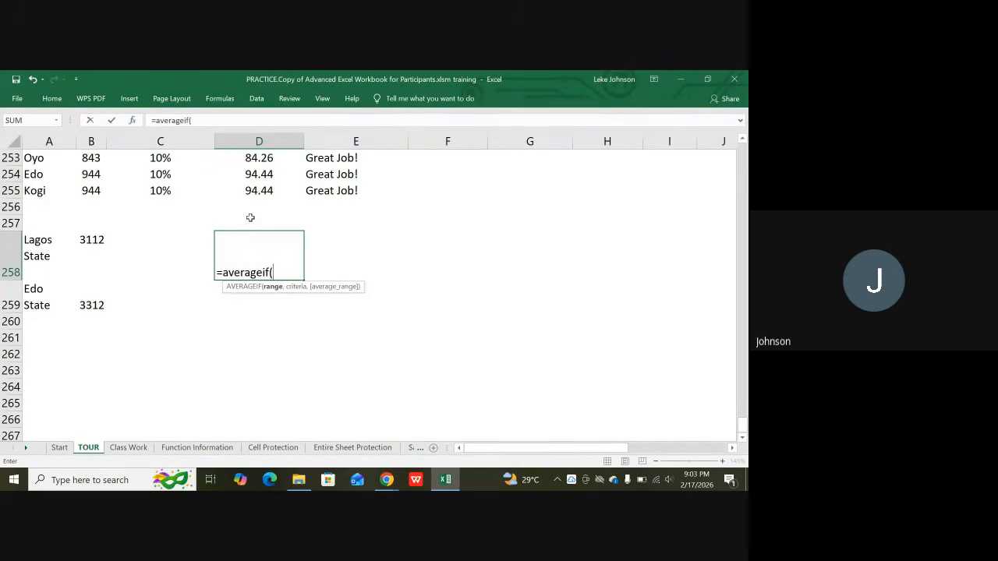
Give the AVERAGEIF formula in D258 the state names A216:A255 as its range and "Lagos" as its criterion.
scroll(182, 260, up, 11)
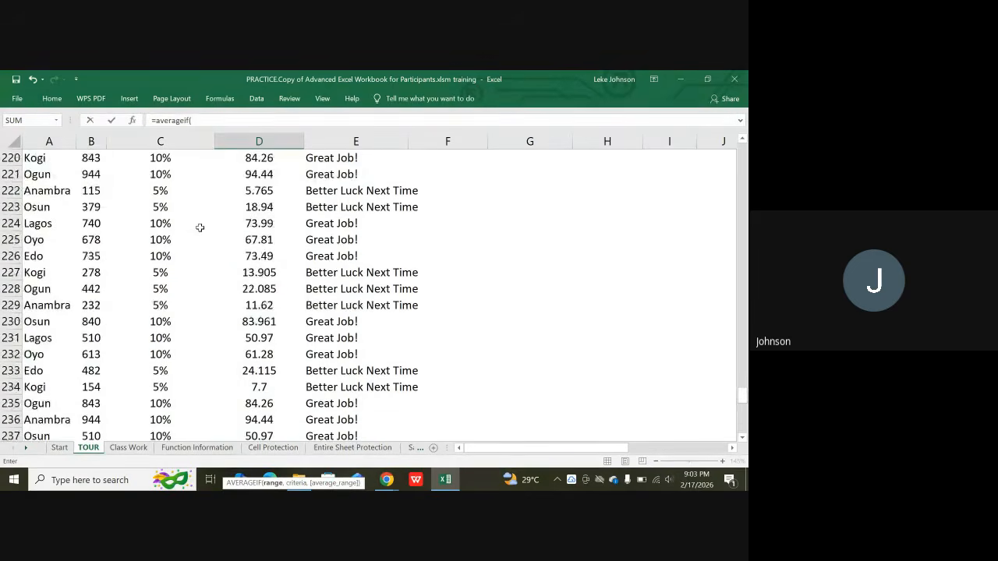
scroll(200, 227, up, 4)
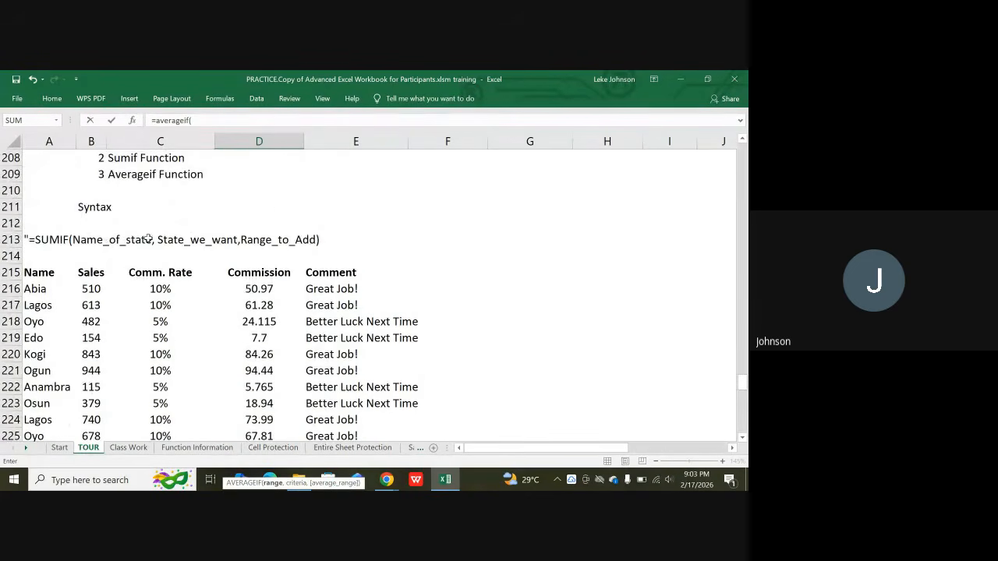
scroll(117, 359, down, 10)
scroll(91, 305, up, 3)
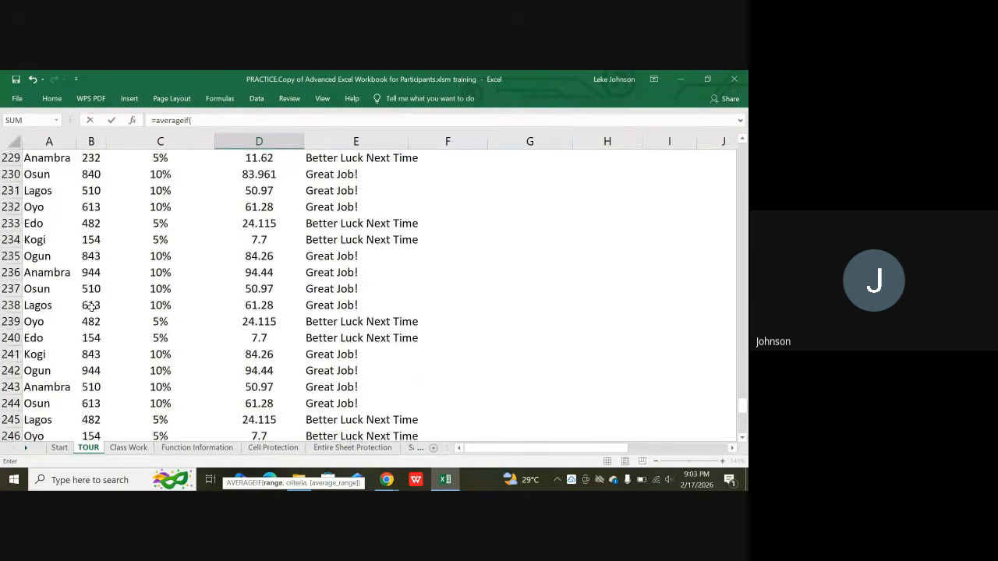
scroll(91, 306, up, 5)
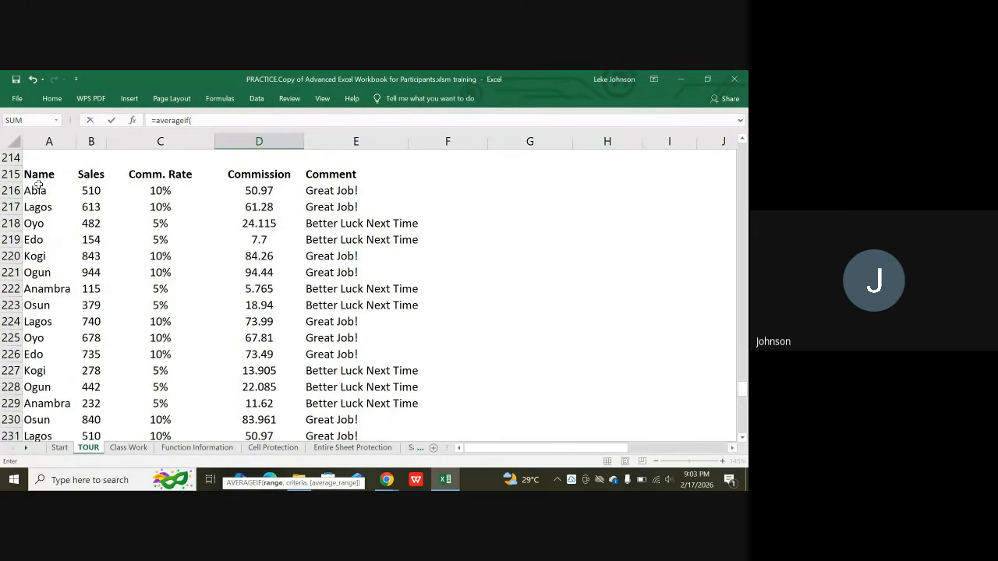
drag(37, 184, 39, 383)
text(,"Lag)
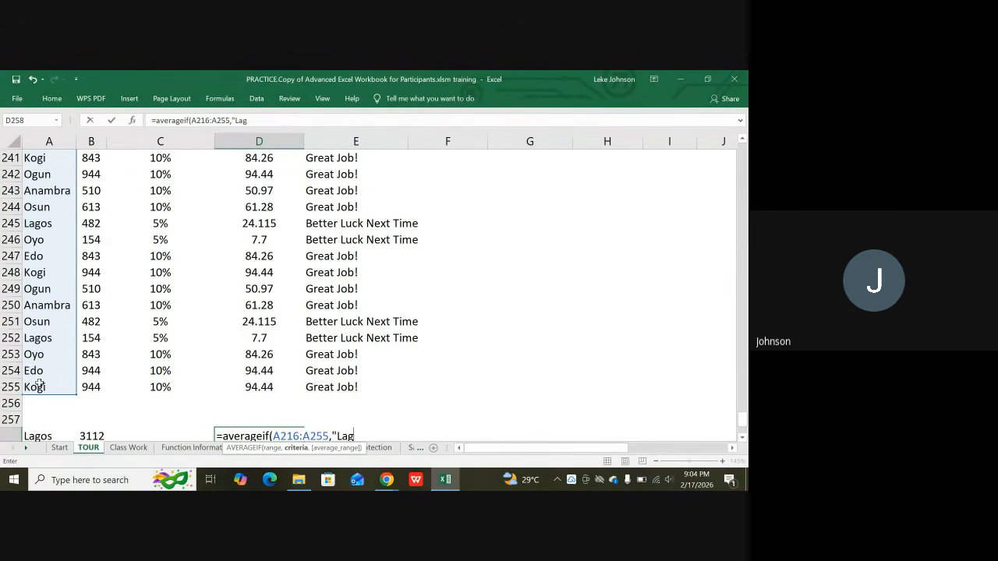
text(os",)
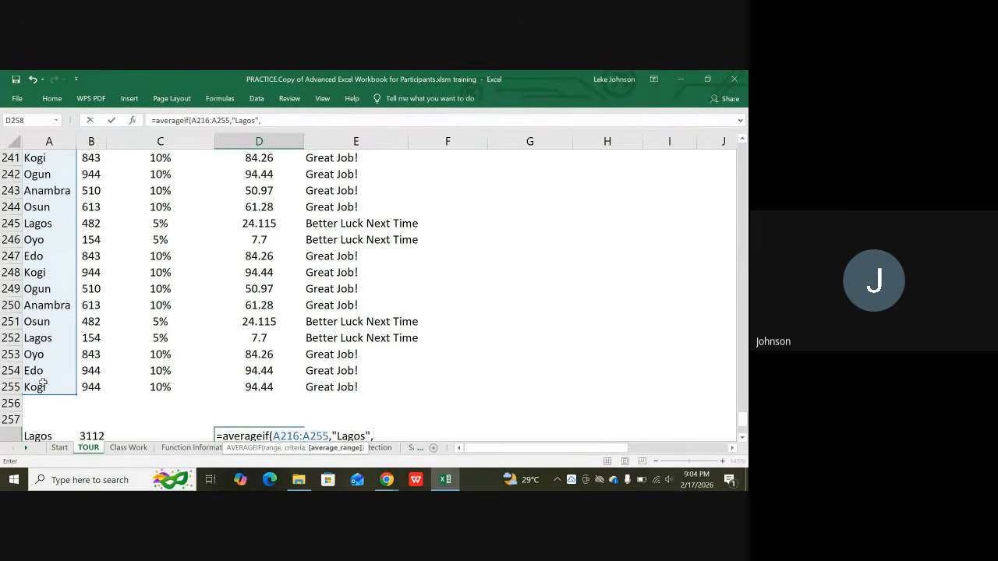
Complete the AVERAGEIF formula in D258 with the sales figures B216:B255 as its average range.
scroll(39, 383, up, 8)
scroll(115, 332, up, 7)
scroll(136, 318, down, 2)
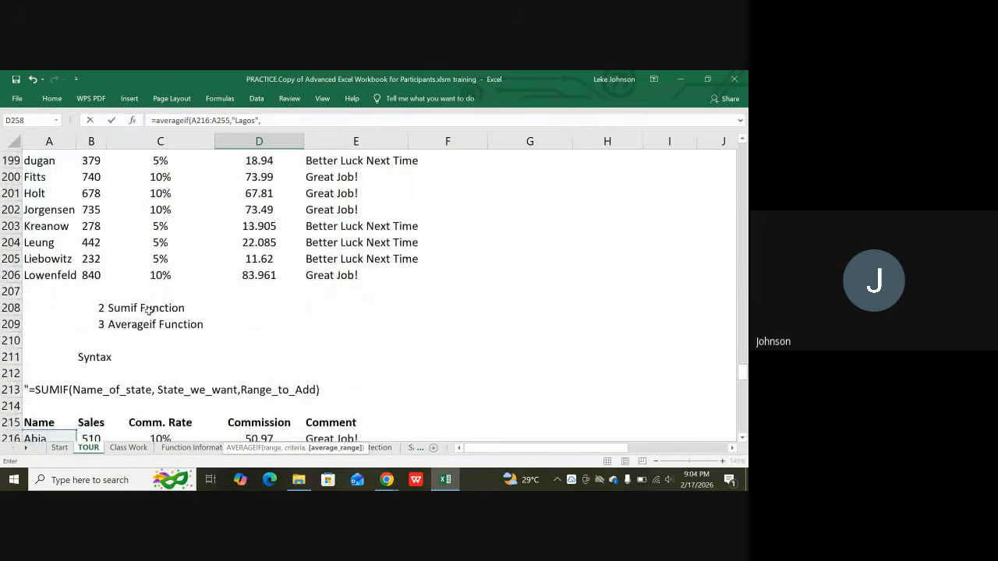
scroll(135, 318, down, 1)
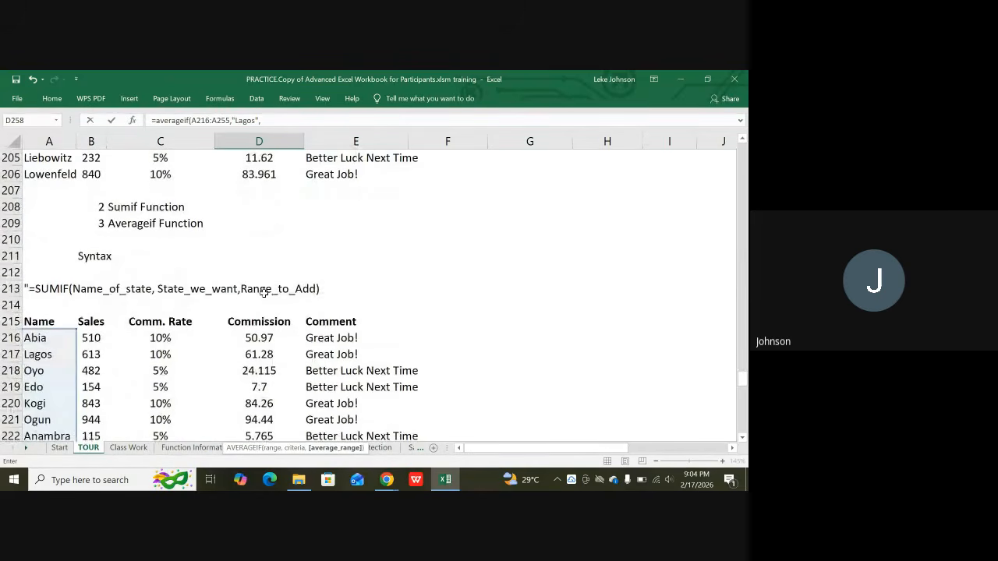
scroll(185, 327, down, 4)
scroll(186, 327, up, 2)
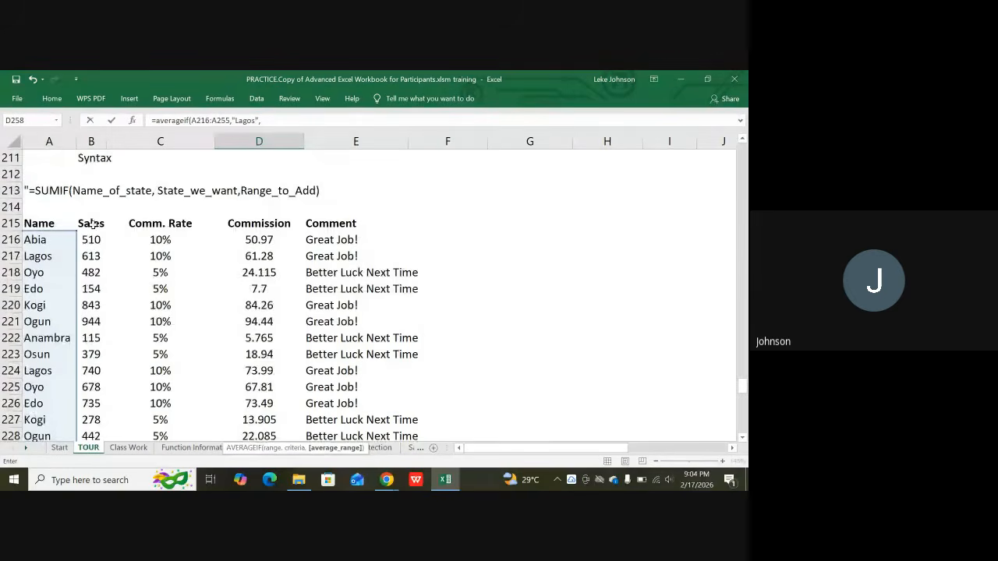
drag(84, 239, 88, 397)
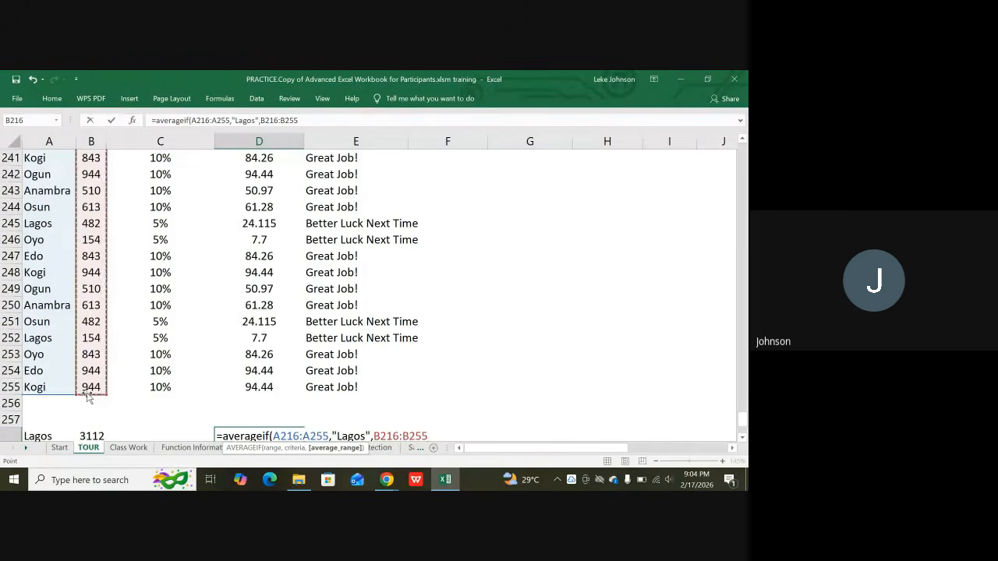
text())
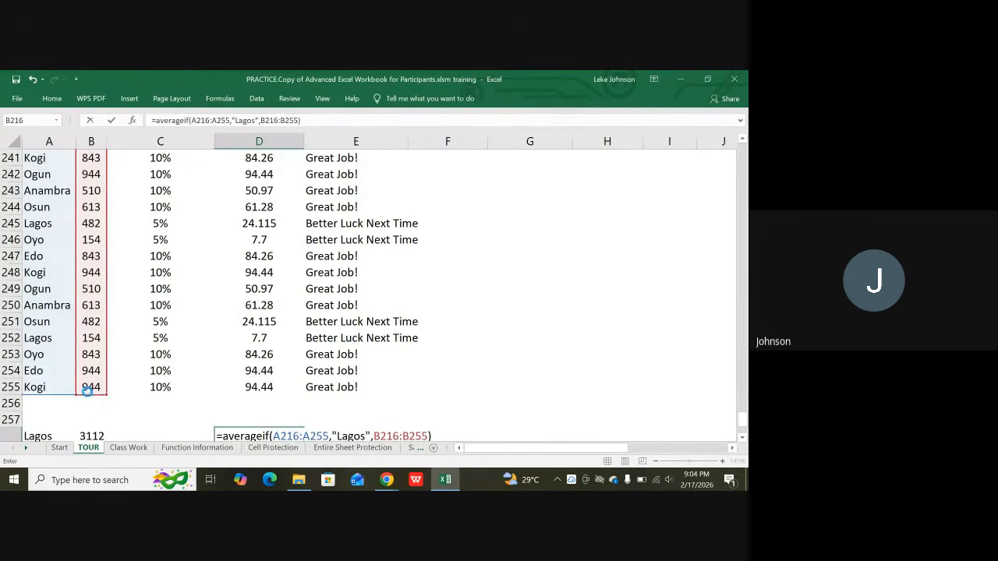
key(Return)
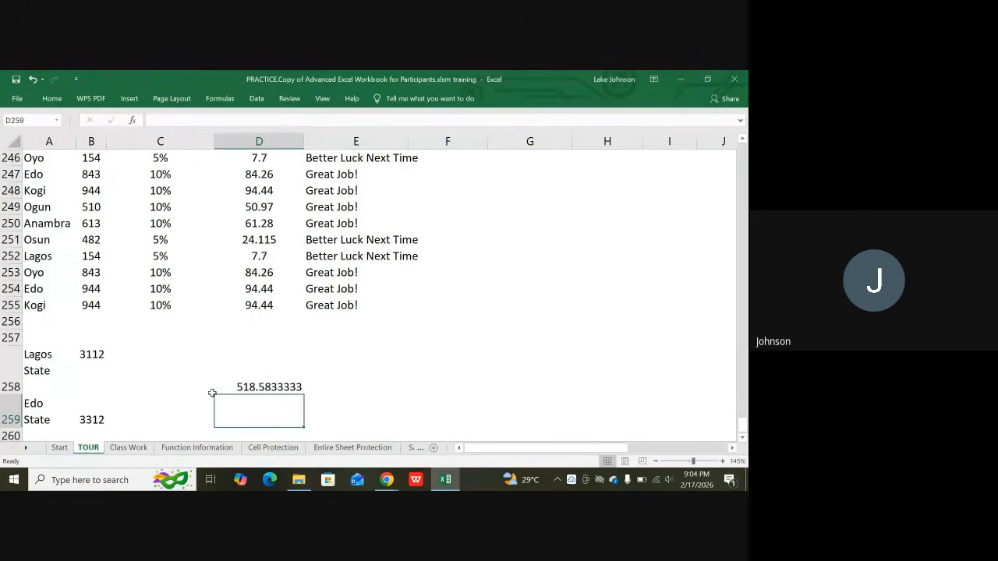
Reduce the Lagos average in D258 to zero decimal places.
click(274, 382)
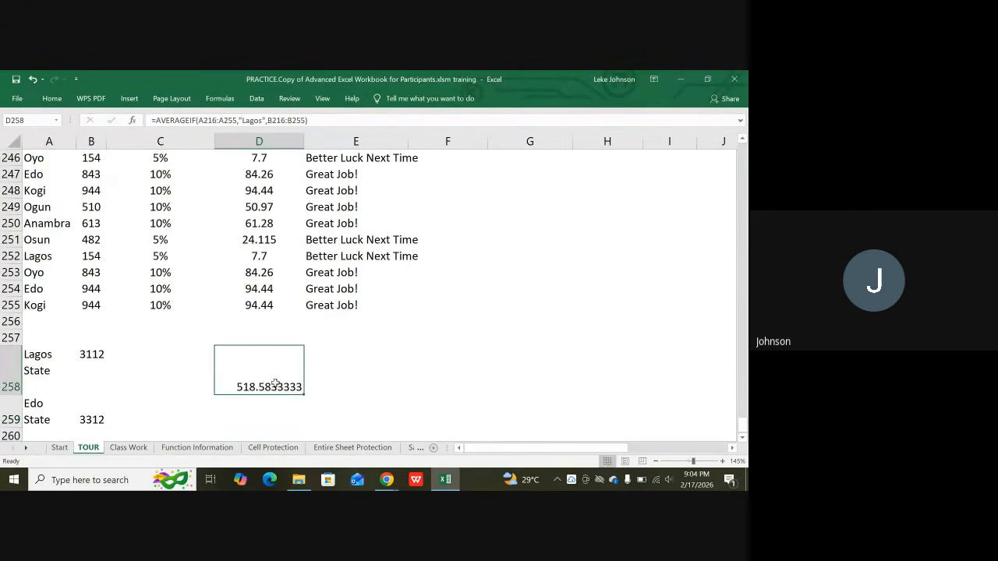
click(51, 98)
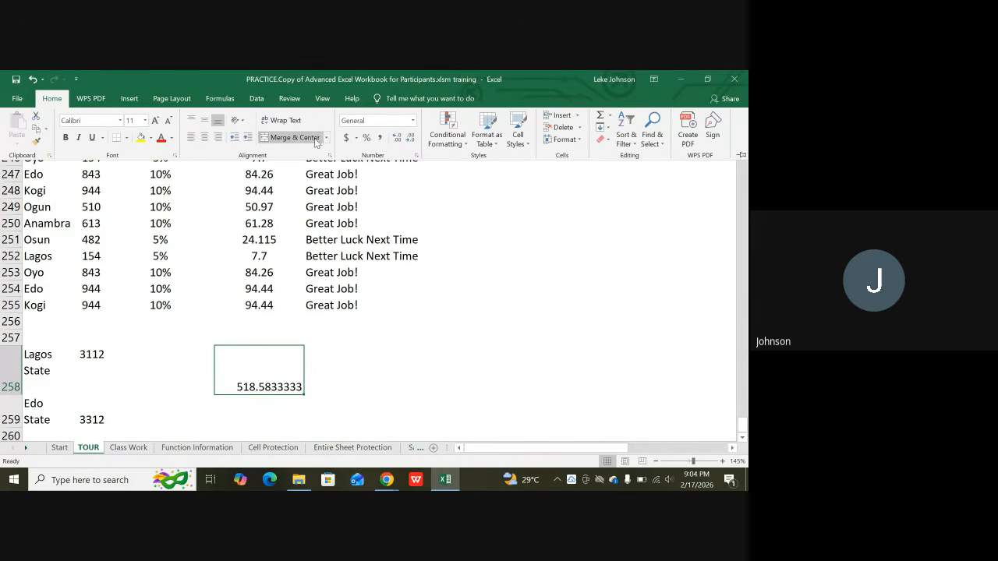
click(411, 140)
click(410, 139)
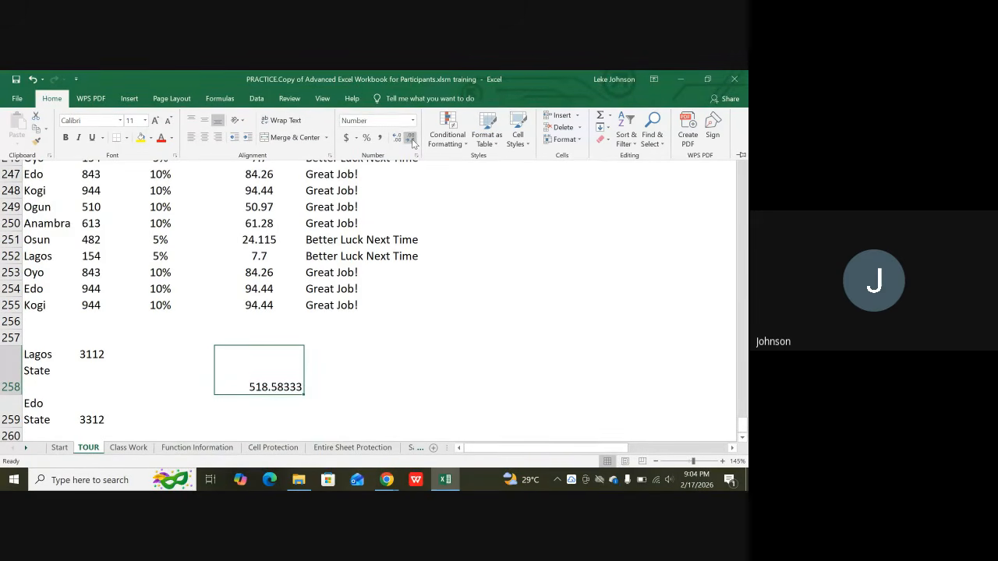
click(411, 140)
click(411, 139)
click(411, 140)
click(411, 140)
click(410, 139)
Start an AVERAGEIF formula in D259 with the state names A216:A255 as its range and "edo" as its criterion.
scroll(283, 290, down, 2)
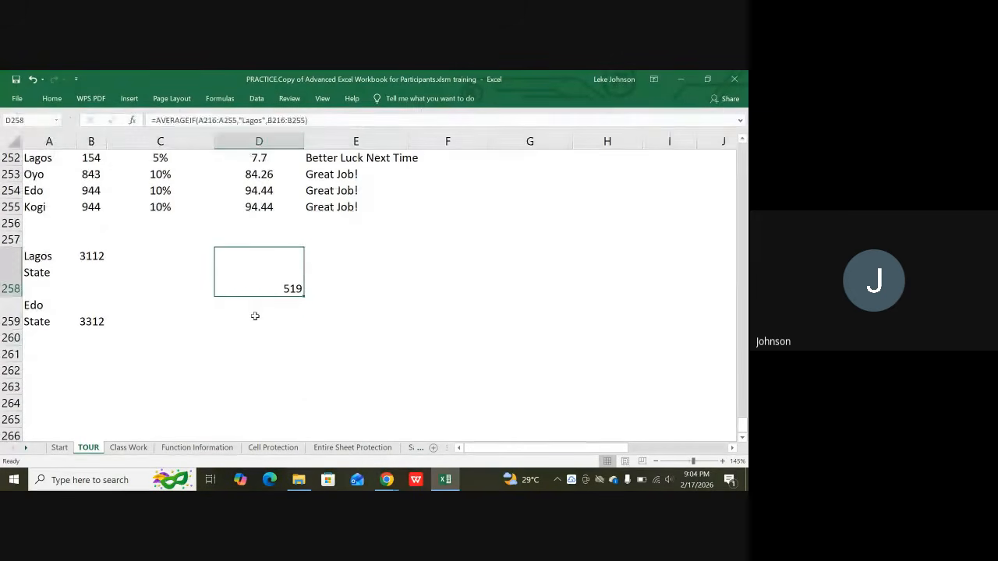
click(255, 315)
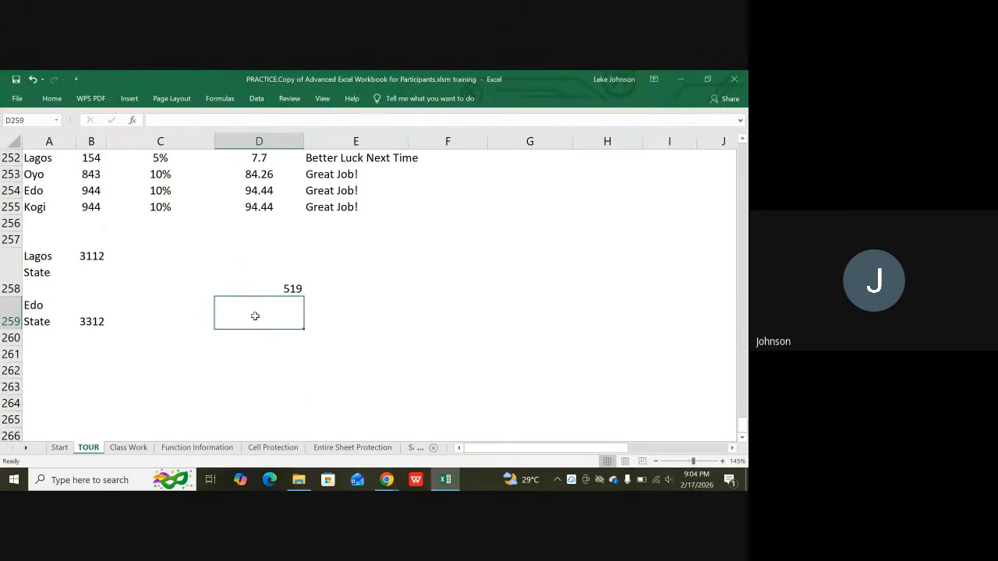
text(=aver)
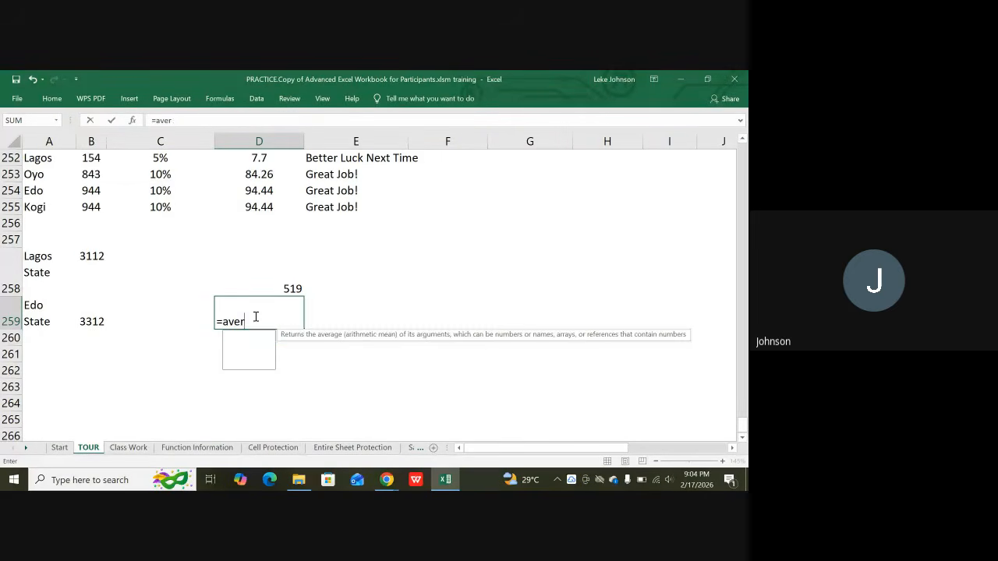
text(ageif)
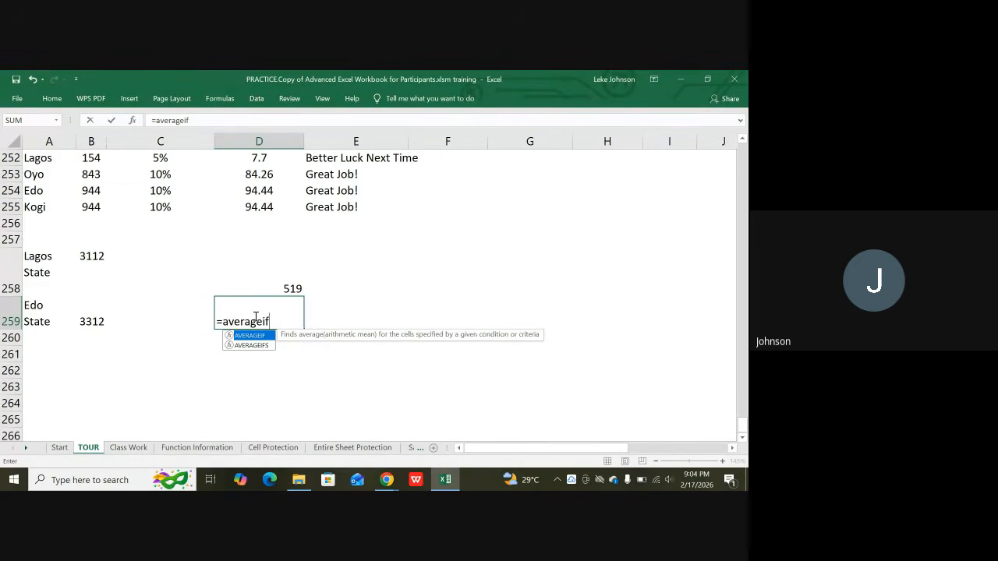
text(()
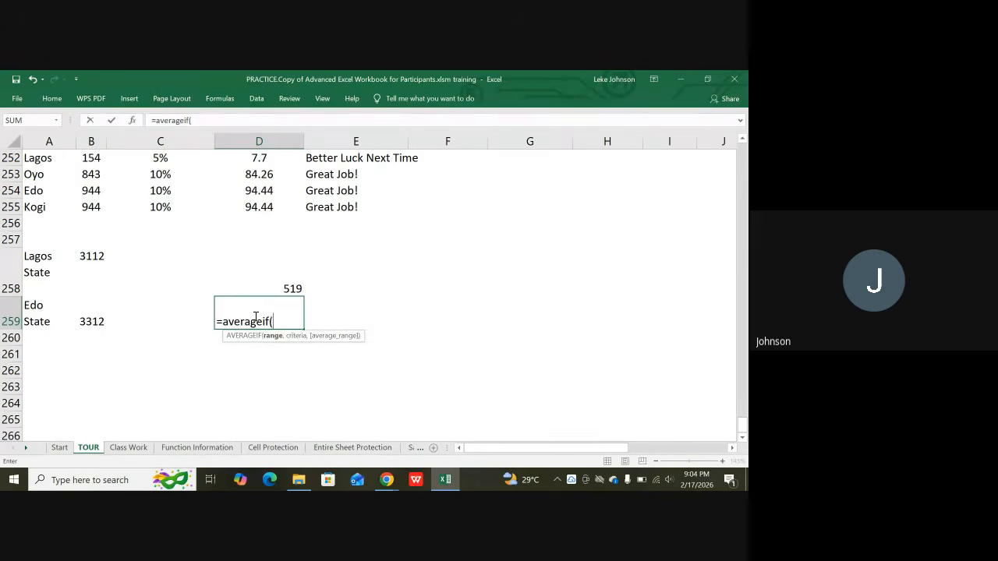
scroll(140, 319, up, 7)
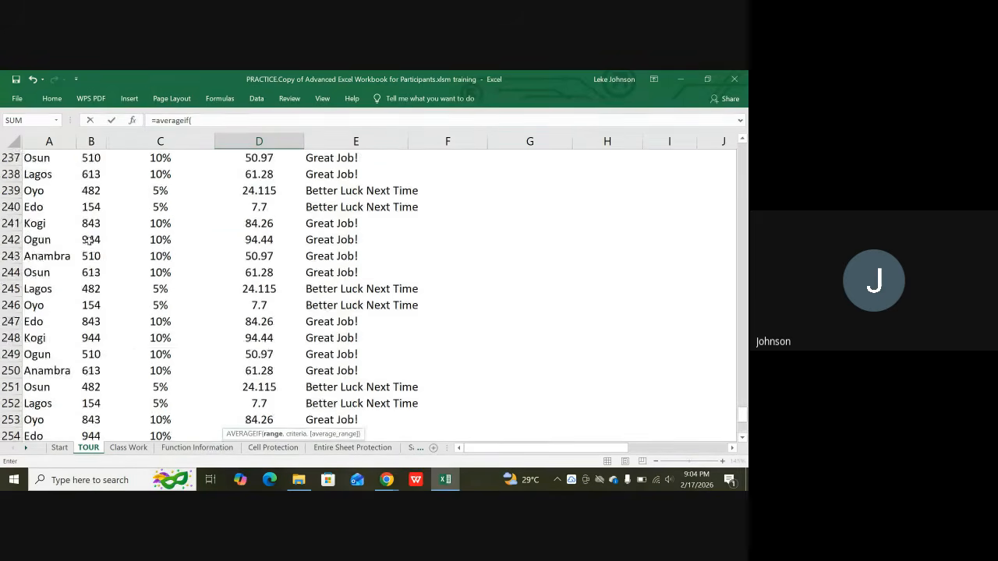
scroll(62, 216, up, 4)
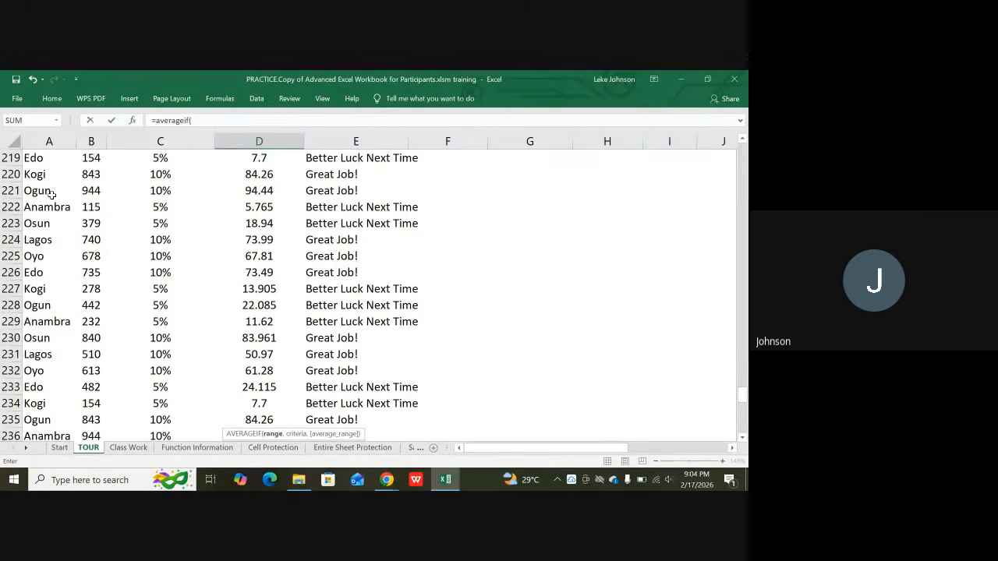
scroll(51, 194, up, 3)
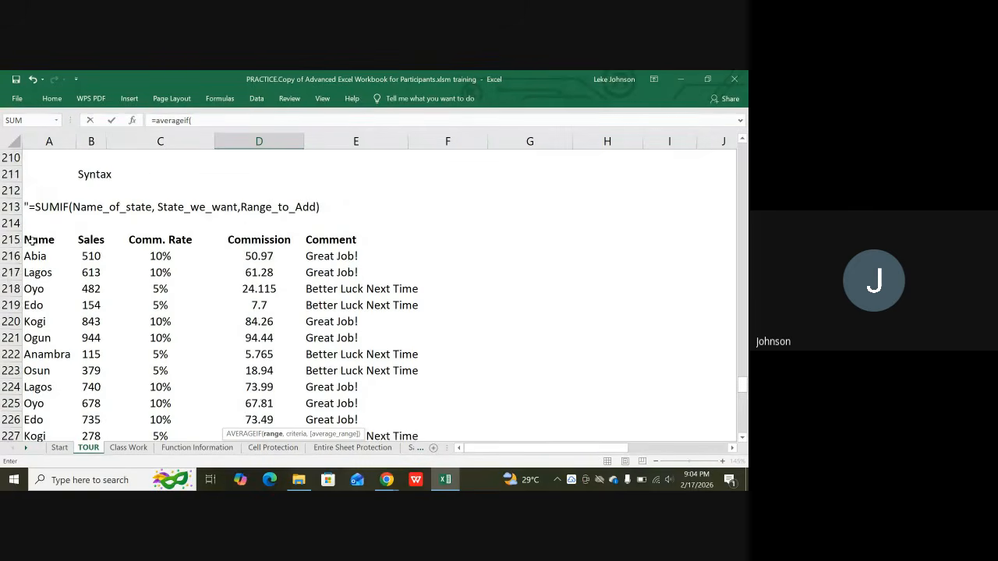
drag(33, 257, 54, 339)
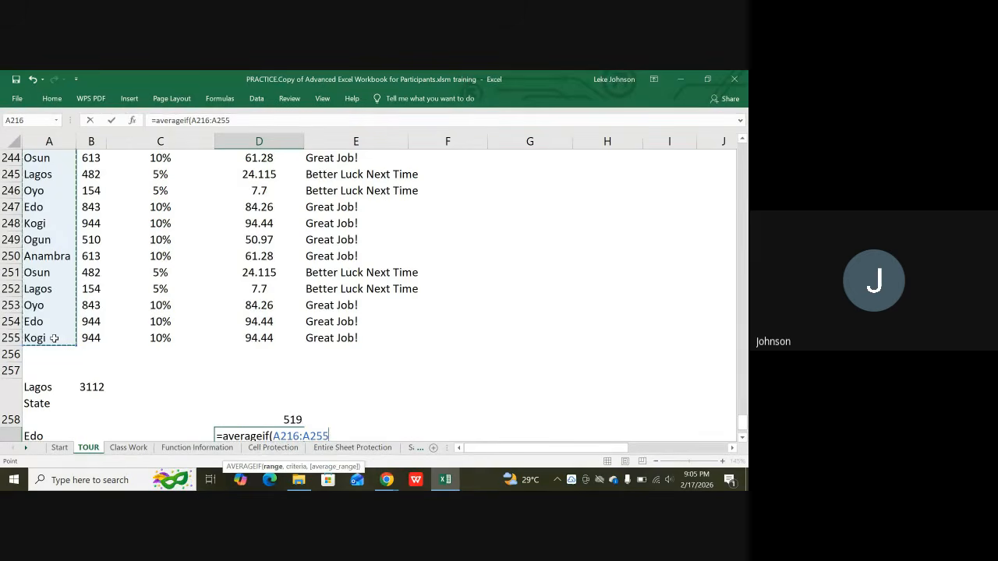
text(,)
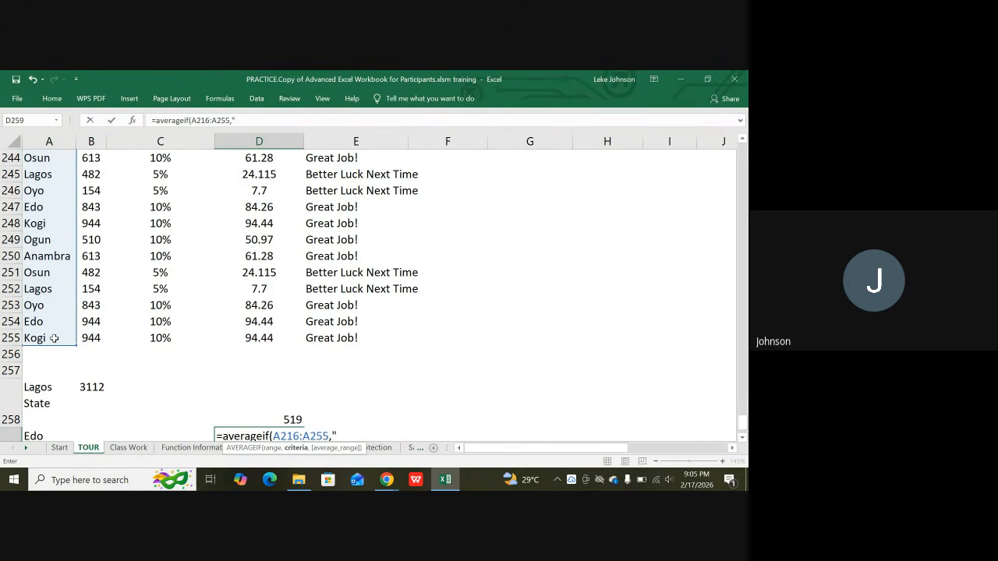
text("edo",)
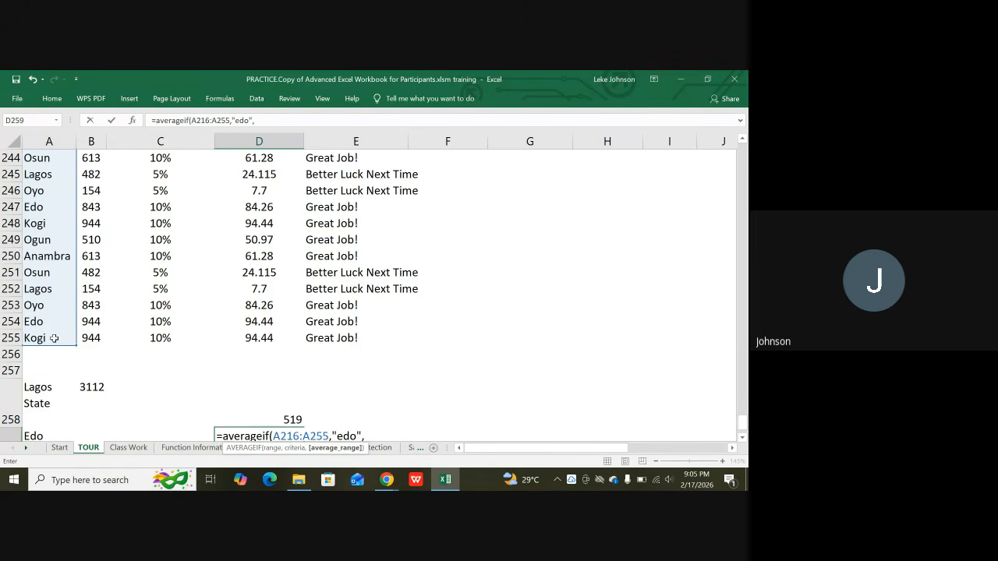
Finish the AVERAGEIF formula in D259 with the sales figures B216:B255 as its average range.
scroll(54, 337, up, 11)
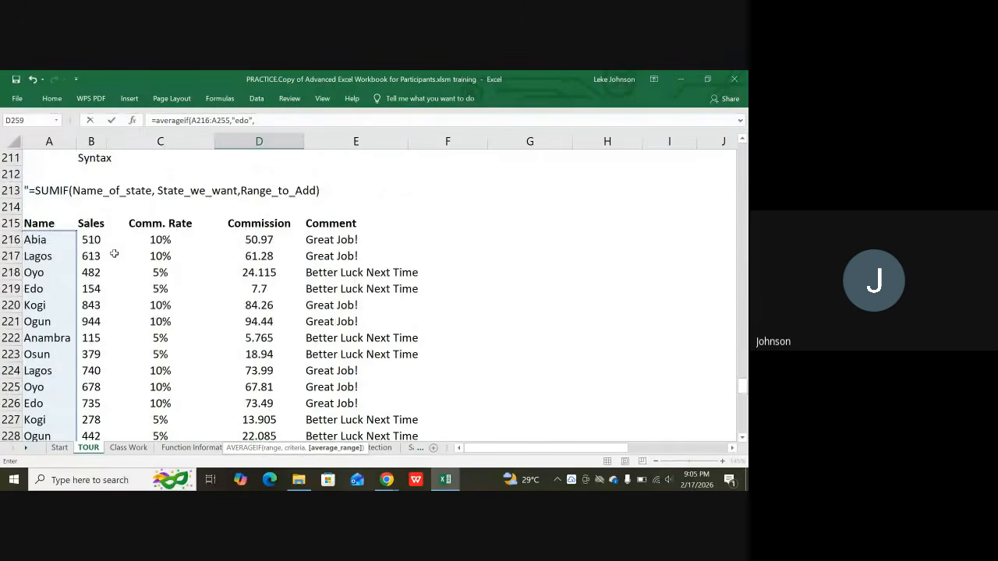
drag(88, 243, 95, 414)
text())
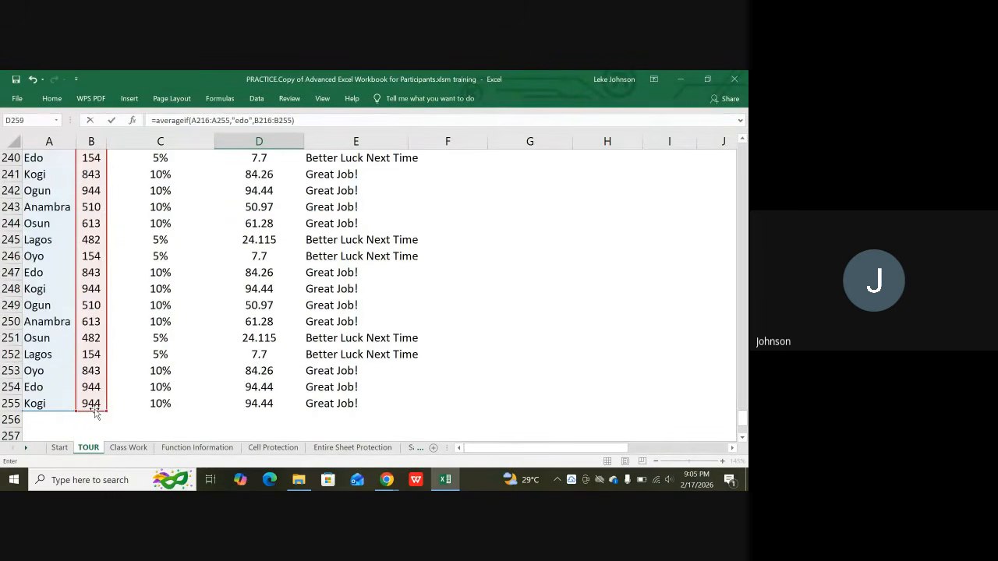
key(Return)
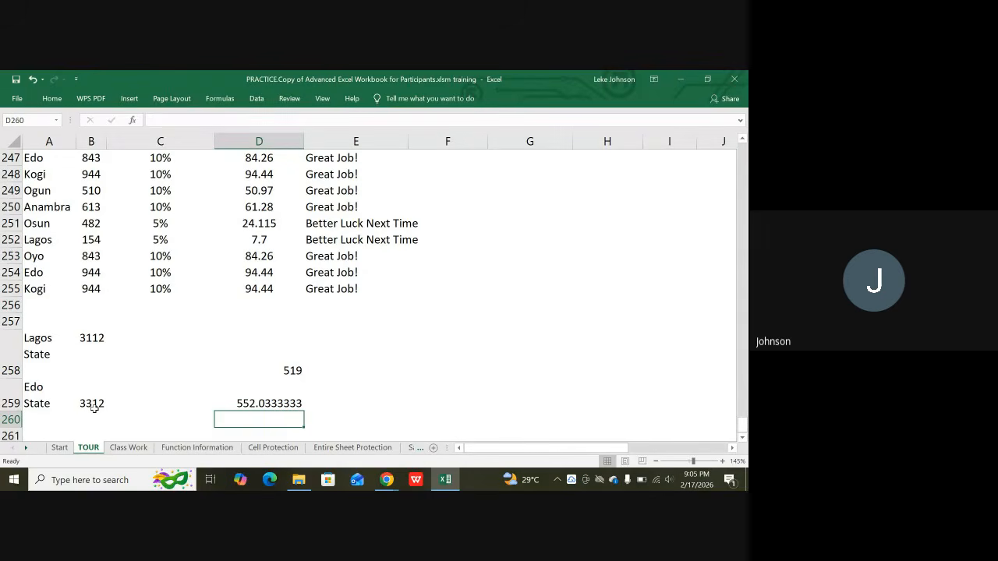
Reduce the Edo average in D259 to zero decimal places.
click(267, 406)
scroll(223, 285, up, 2)
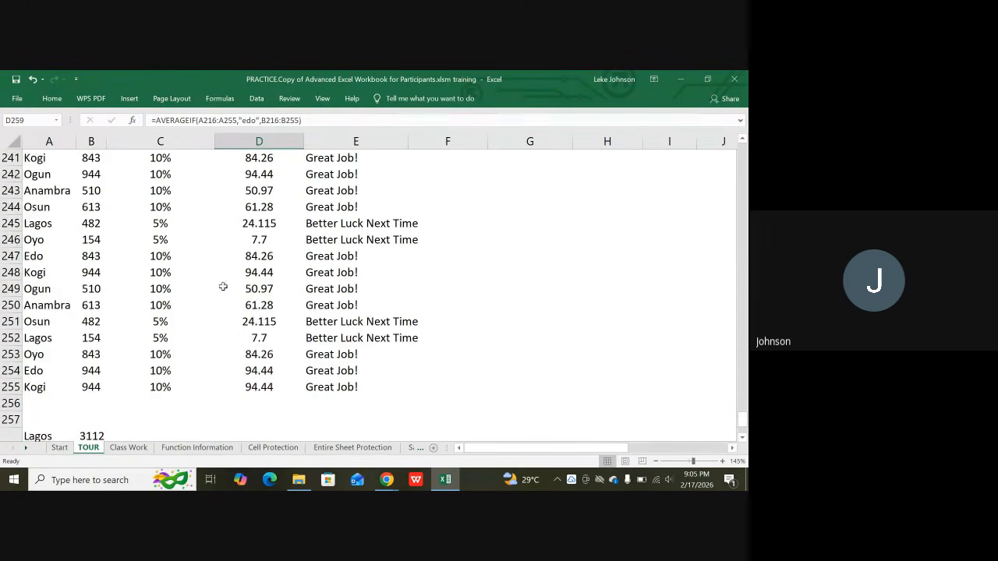
click(56, 99)
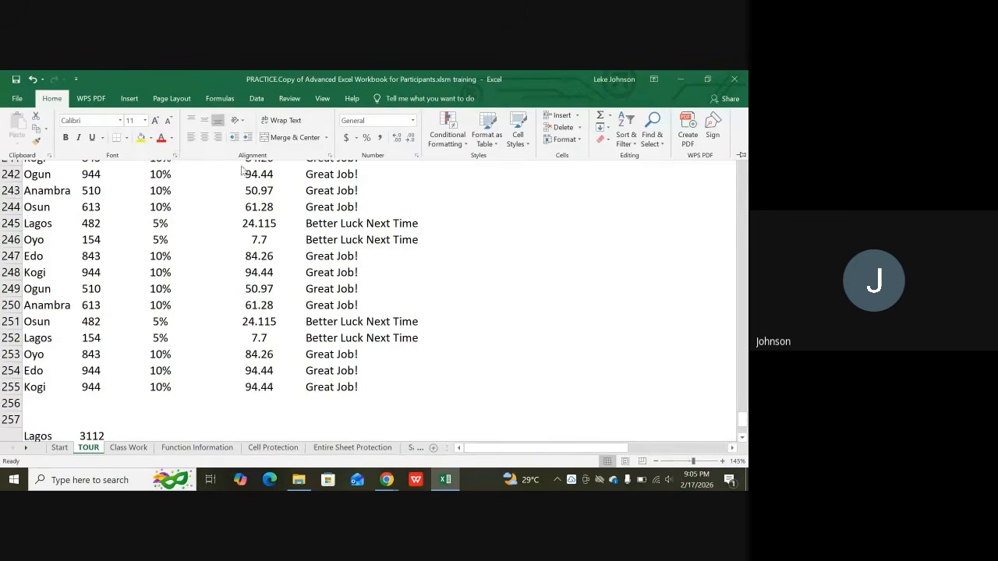
click(410, 138)
click(411, 138)
click(411, 138)
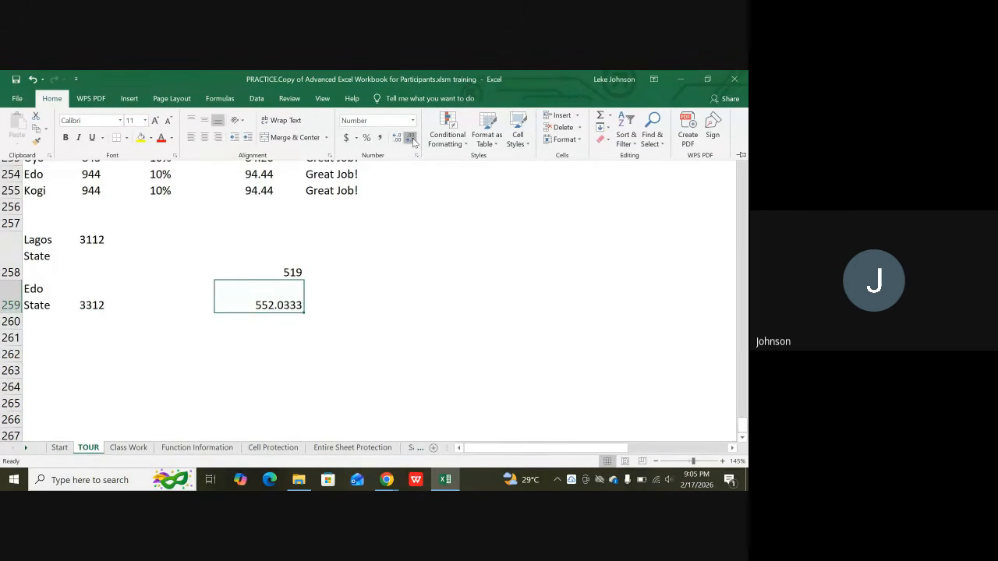
click(413, 141)
click(413, 140)
click(412, 140)
click(412, 141)
click(345, 322)
click(181, 354)
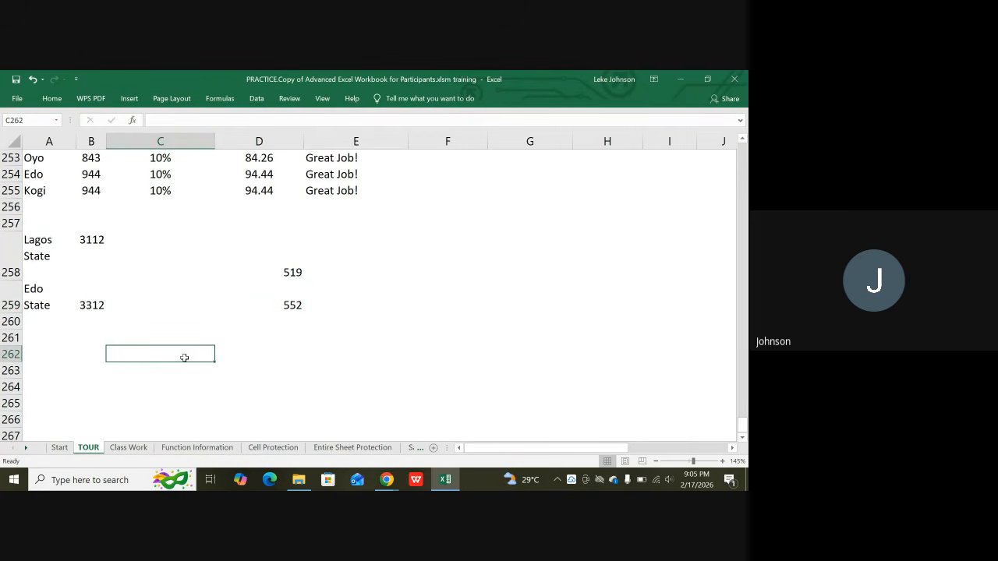
scroll(191, 347, up, 14)
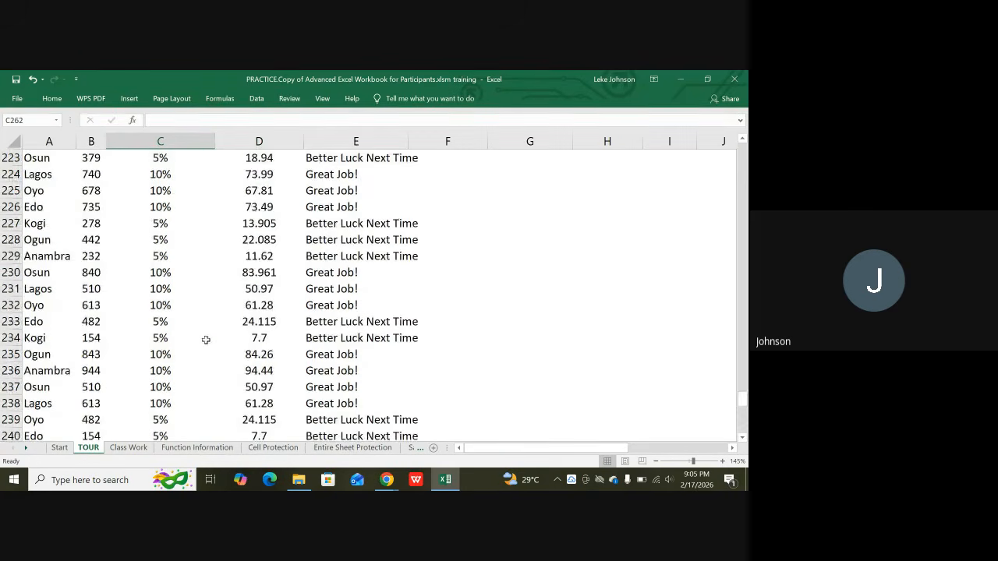
scroll(209, 337, up, 10)
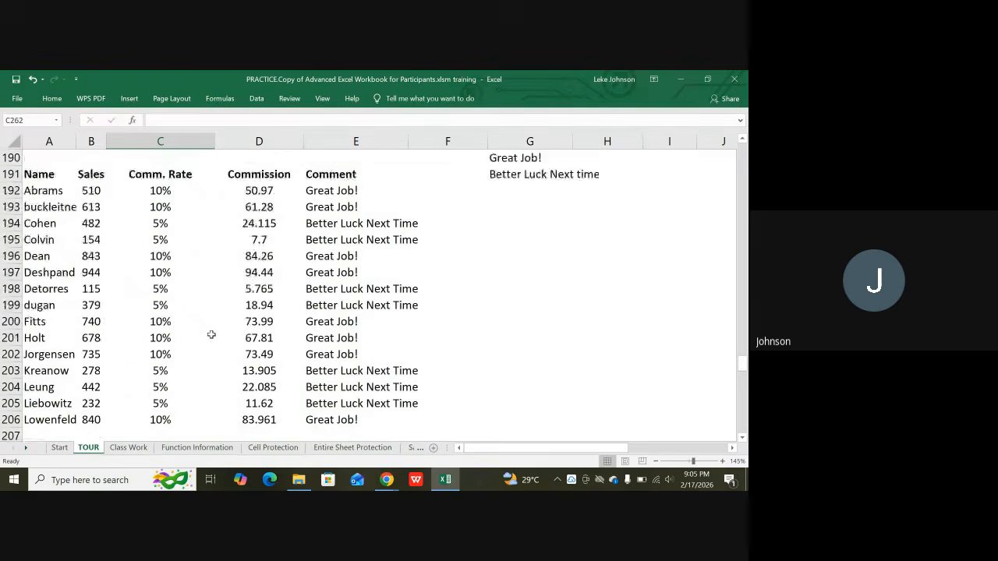
scroll(212, 334, down, 19)
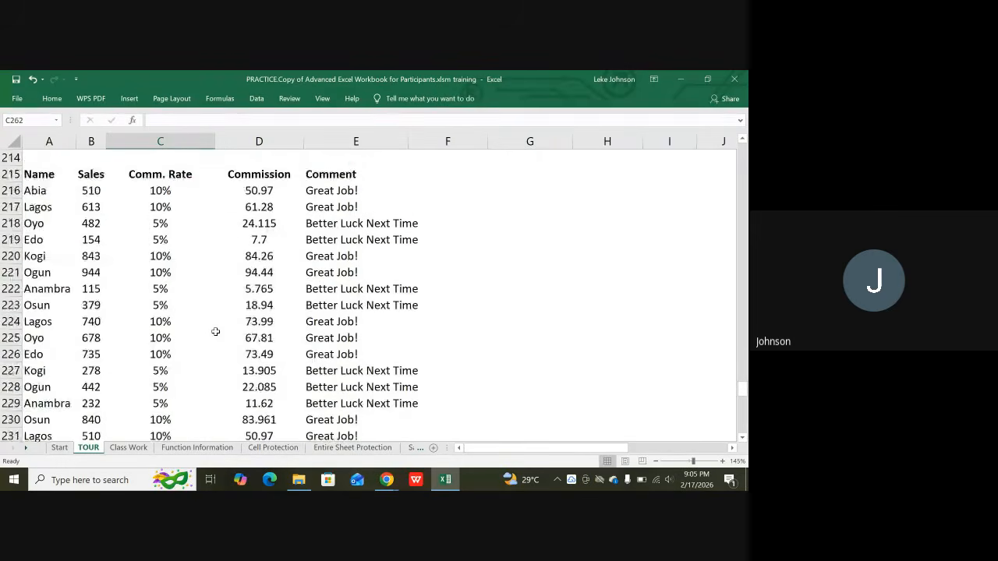
scroll(215, 331, down, 2)
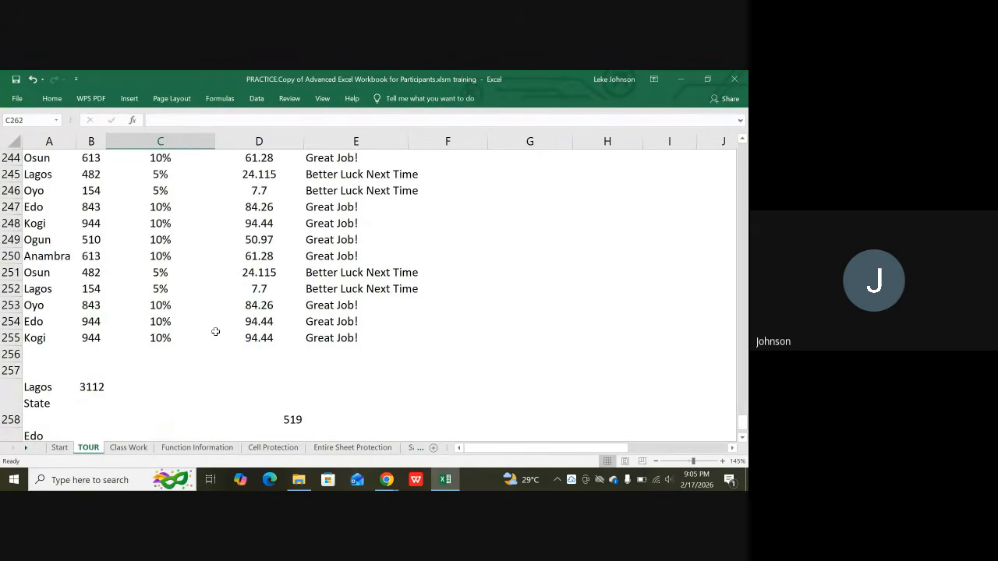
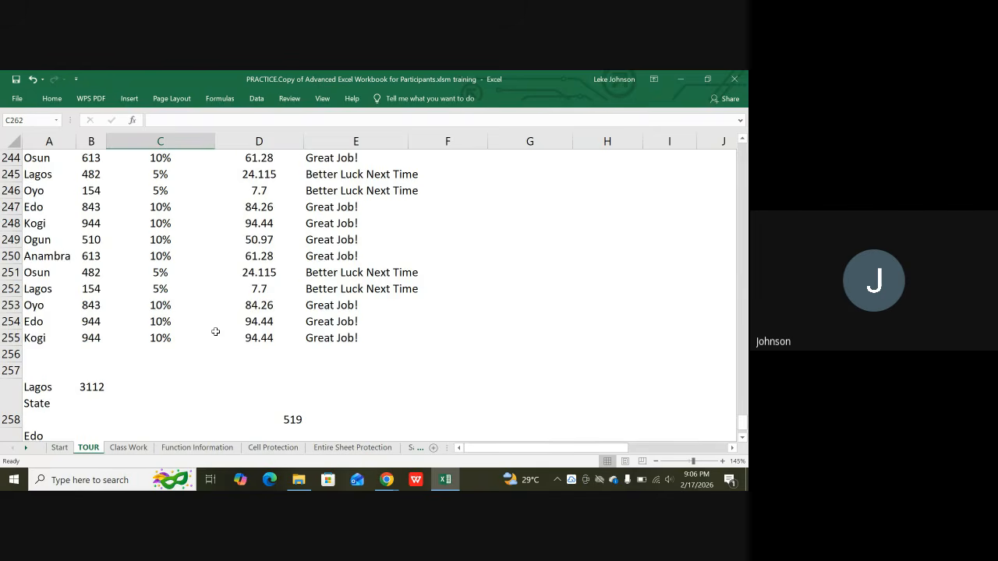
Copy the merged yellow "CONDITIONAL STATEMENT" heading at D177.
scroll(215, 332, down, 3)
scroll(242, 327, up, 15)
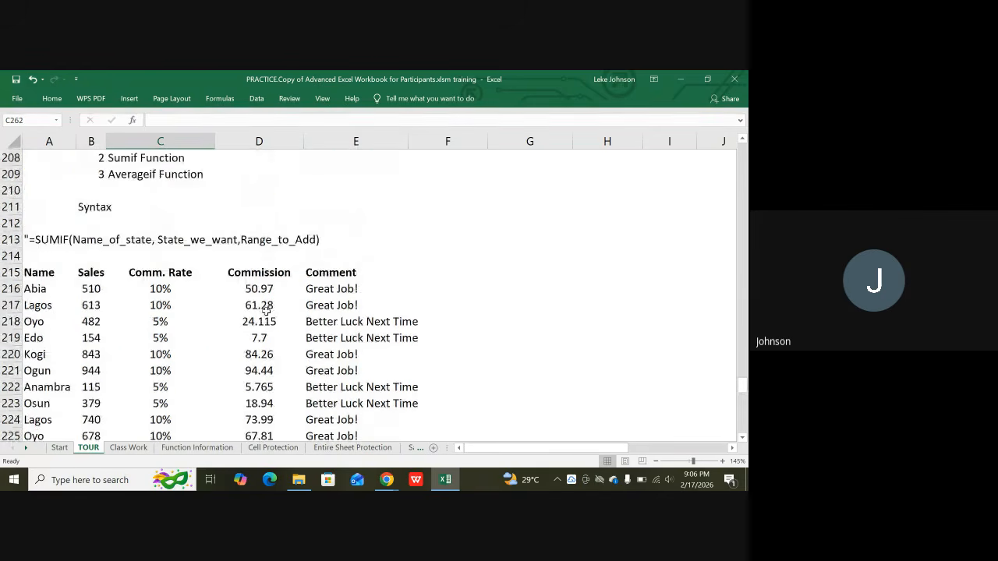
scroll(265, 310, up, 13)
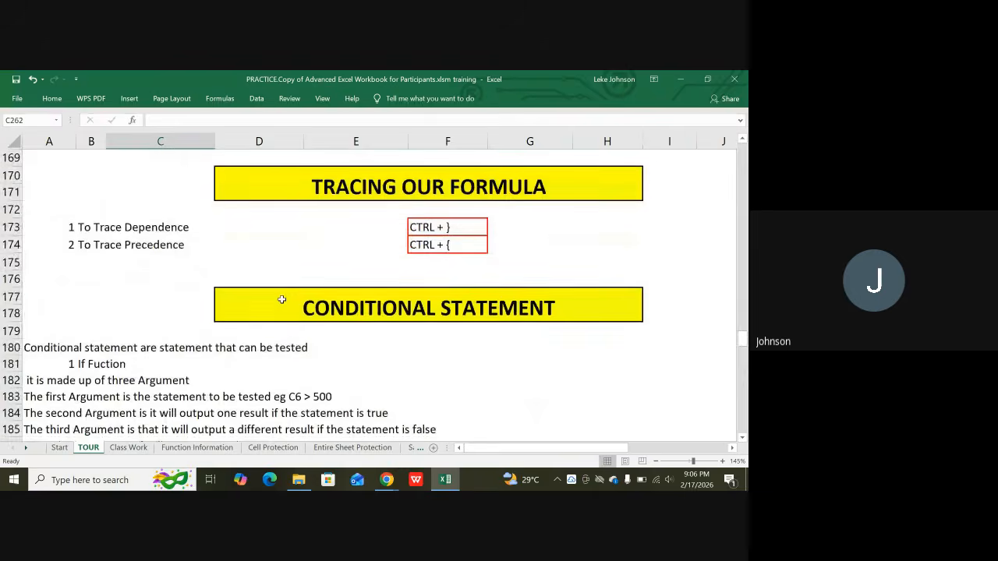
click(281, 299)
key(ctrl+c)
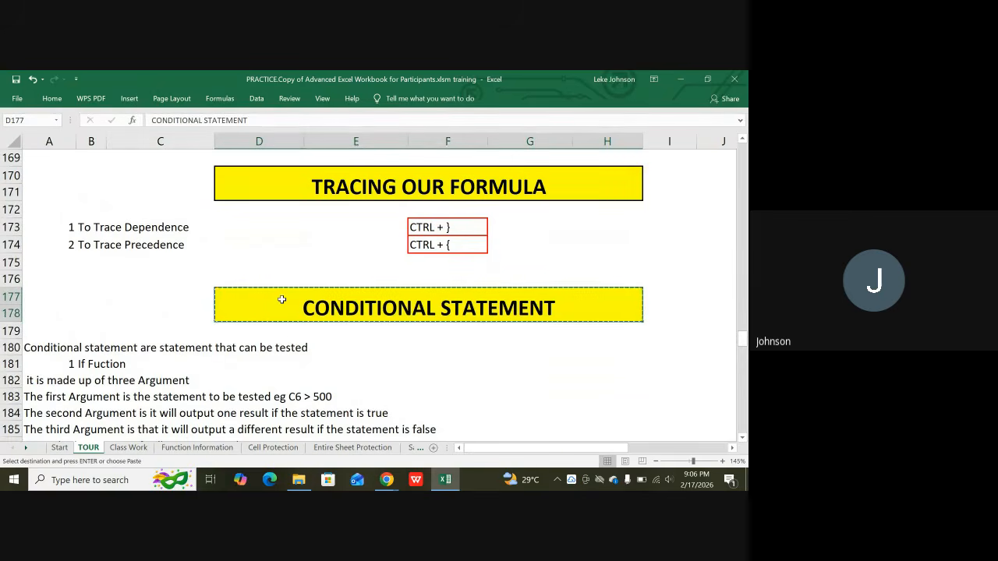
Paste the copied CONDITIONAL STATEMENT banner at cell D262, below the Lagos State and Edo State figures.
scroll(285, 298, down, 11)
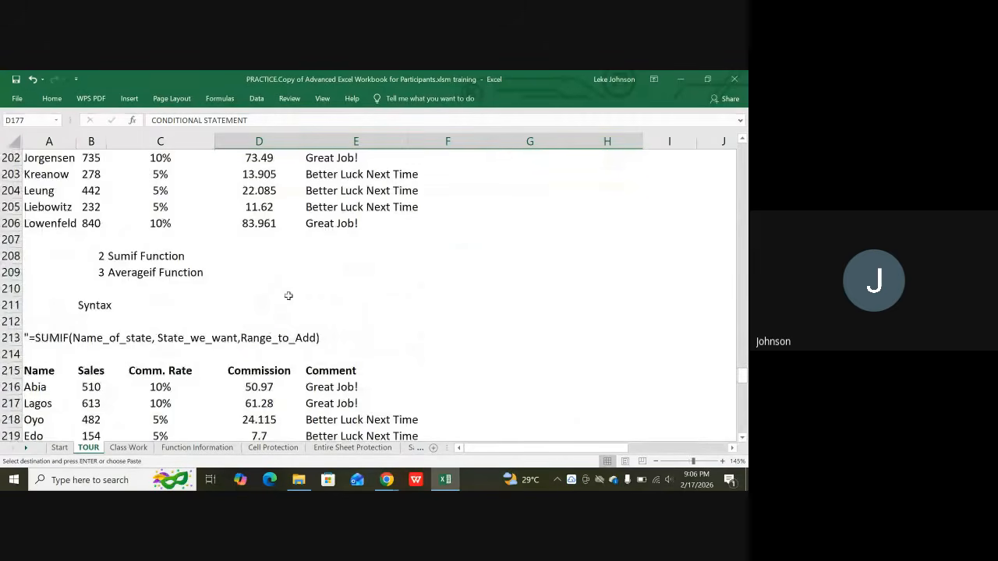
scroll(288, 295, down, 13)
scroll(293, 295, down, 7)
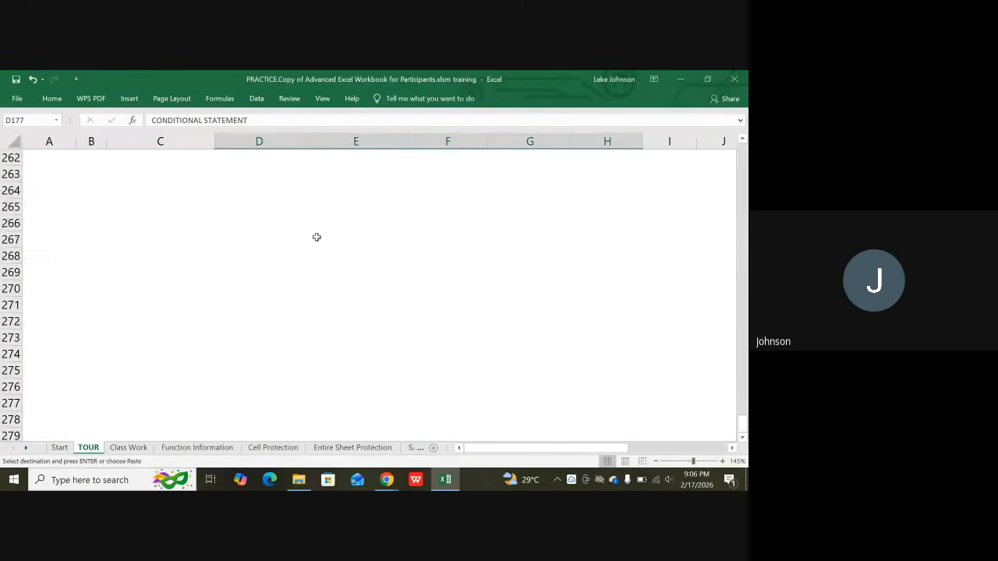
scroll(311, 230, up, 2)
click(268, 301)
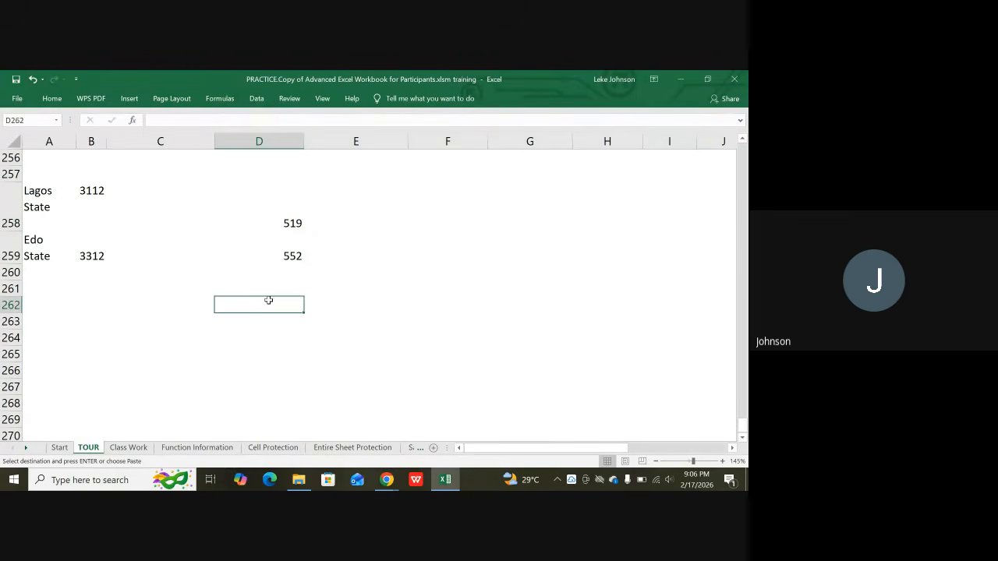
key(ctrl+v)
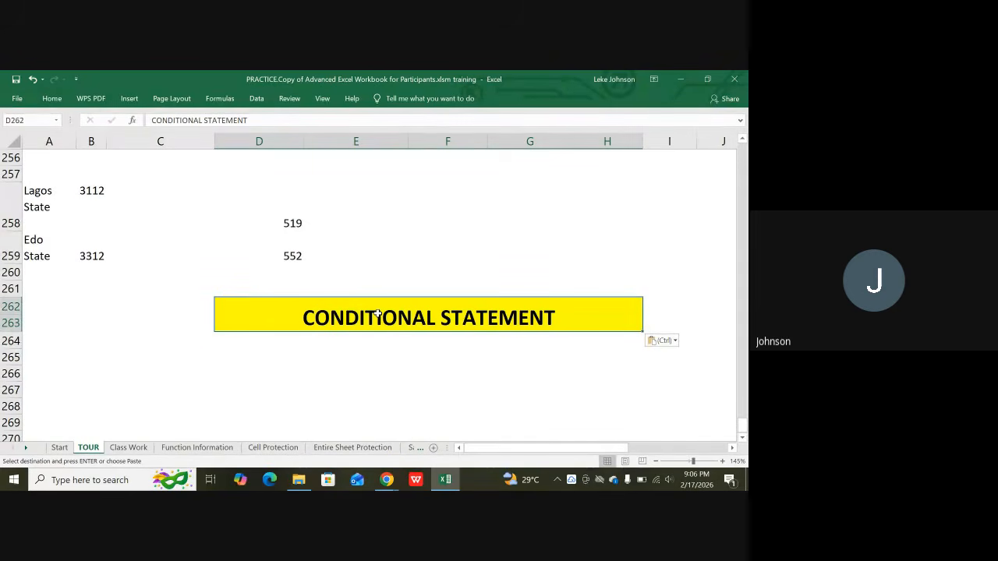
Replace the text of the pasted banner in D262 with CREATING NAME RANGE.
text(C)
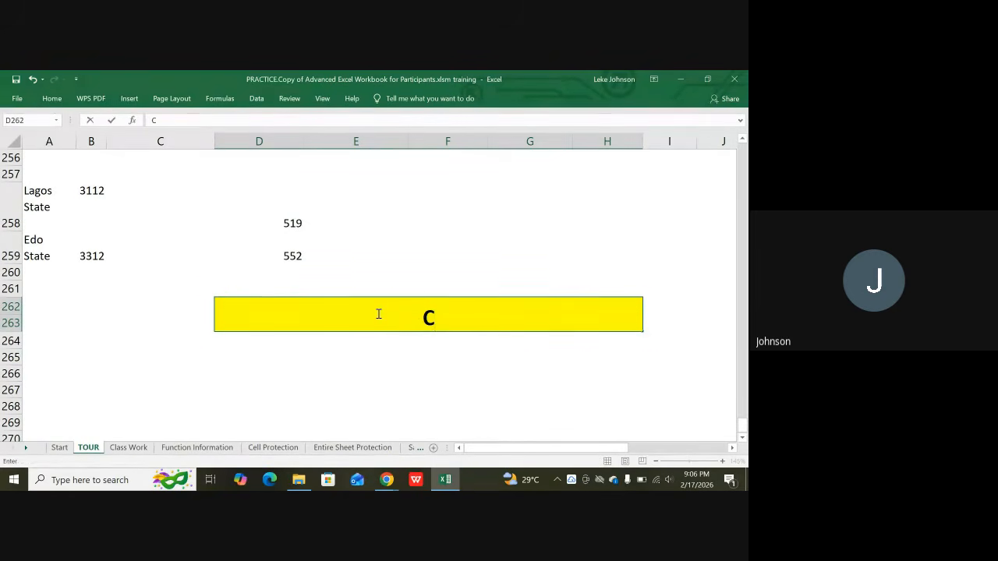
text(REAT)
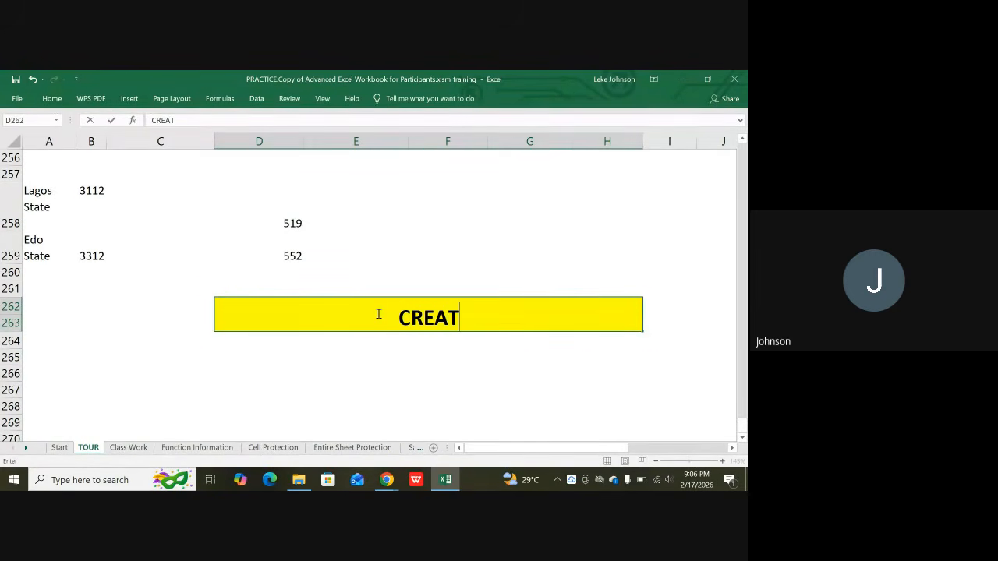
text(ING N)
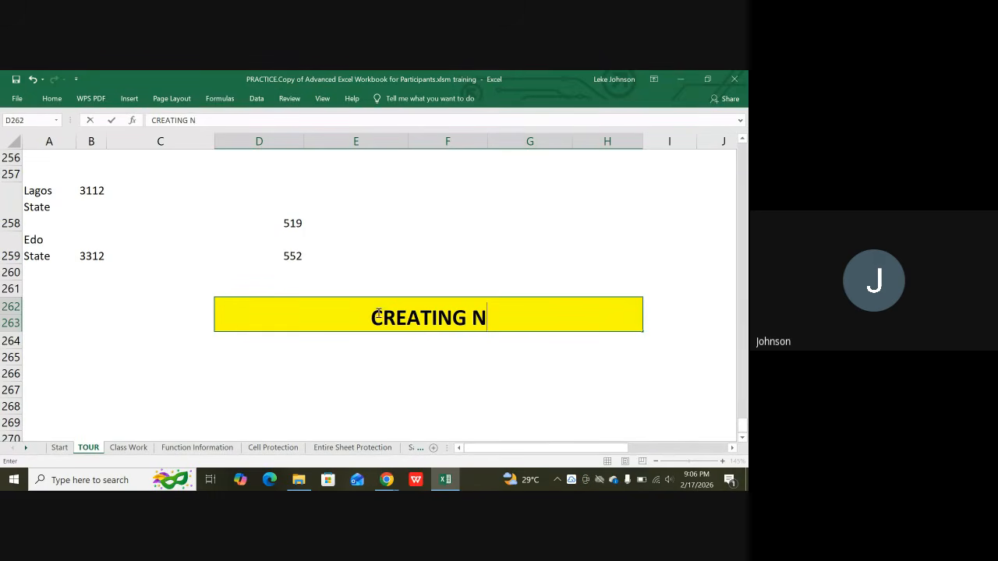
text(AME )
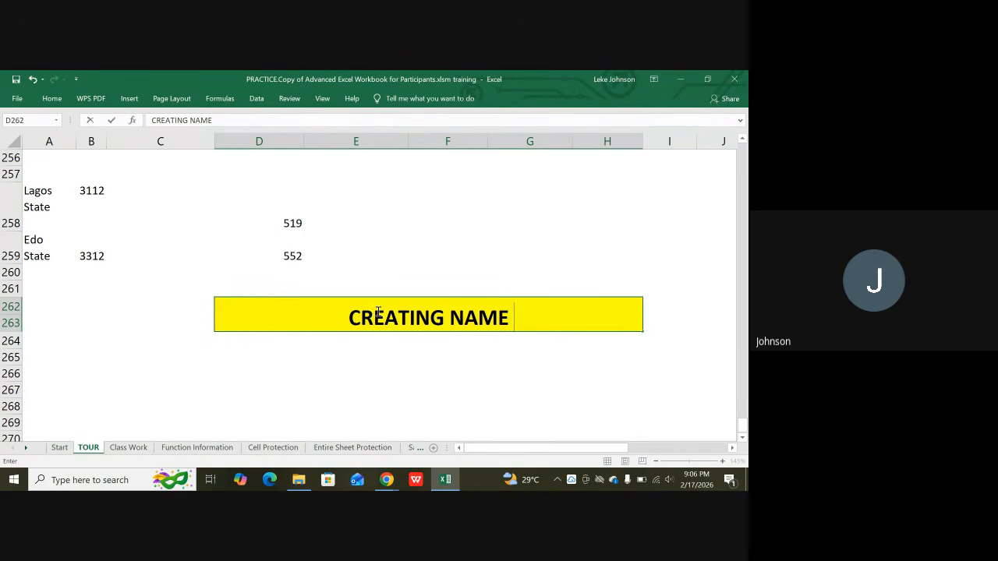
text(RANGE)
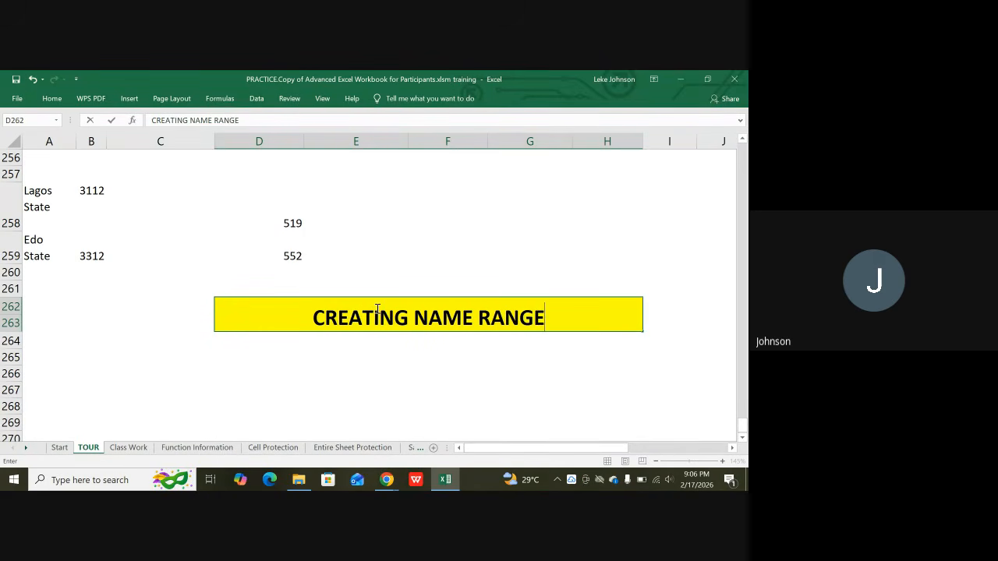
key(Return)
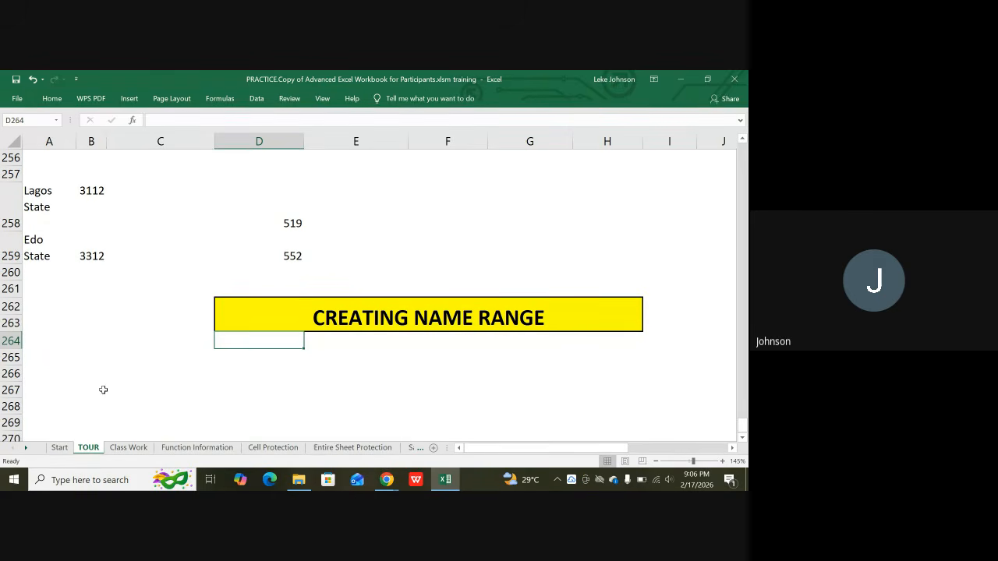
Select the range B265:H269 for a new table and enter the heading REGION in B265.
click(77, 345)
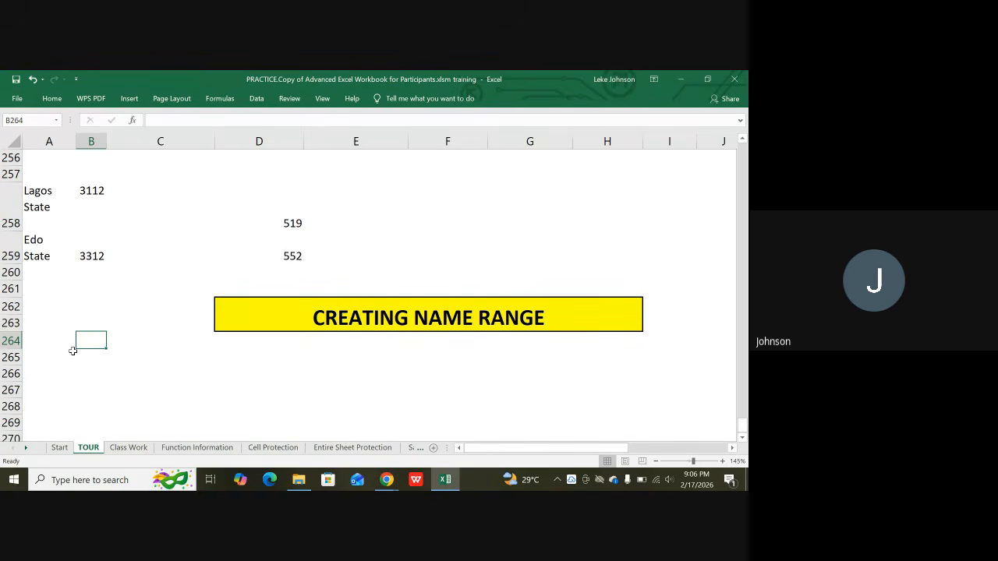
click(83, 359)
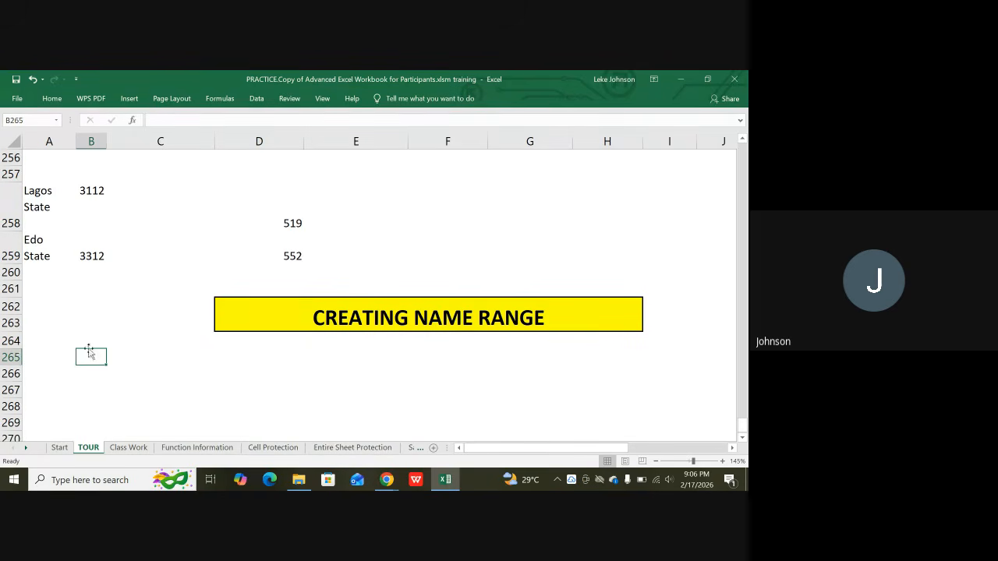
drag(85, 355, 607, 422)
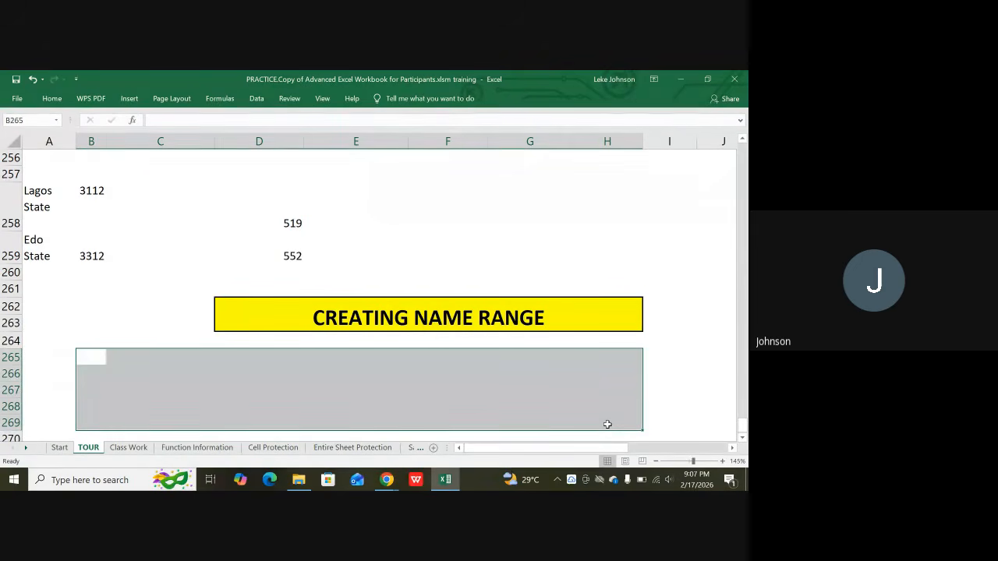
text(r)
text(RE)
text(GIO)
text(N)
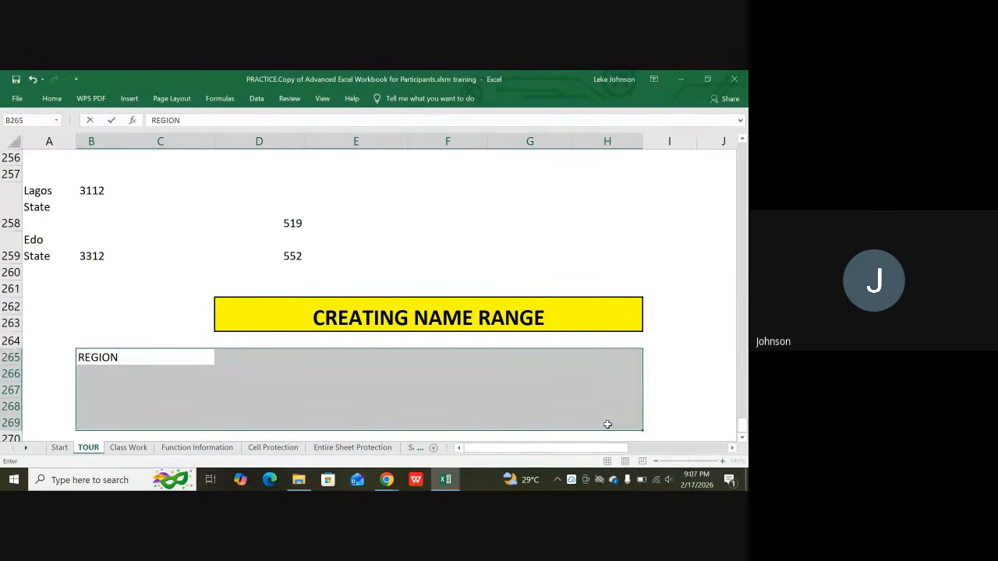
key(Tab)
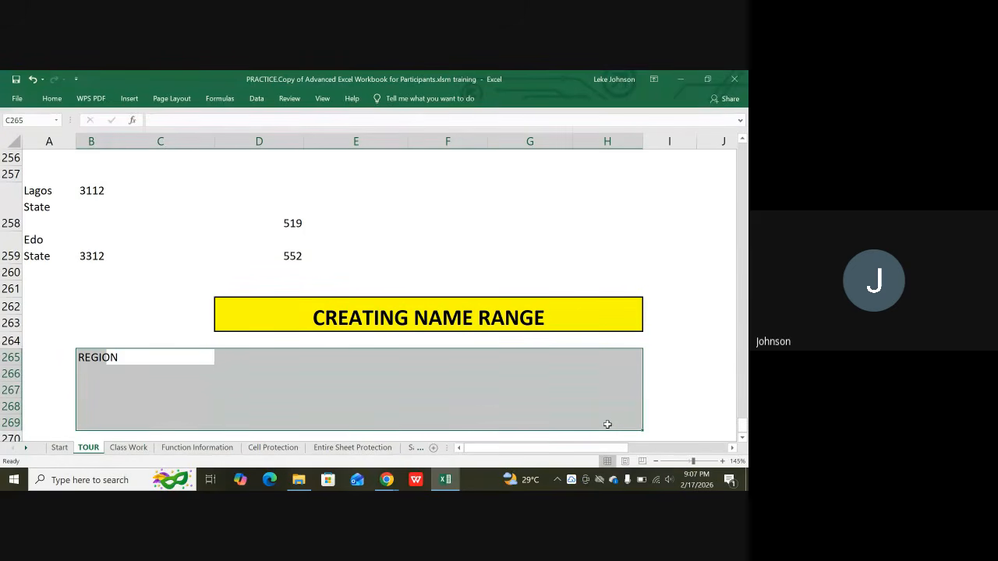
Enter the month headings JANUARY, FEBRUARY and MARCH in C265 to E265.
text(j)
key(BackSpace)
text(JANUARY)
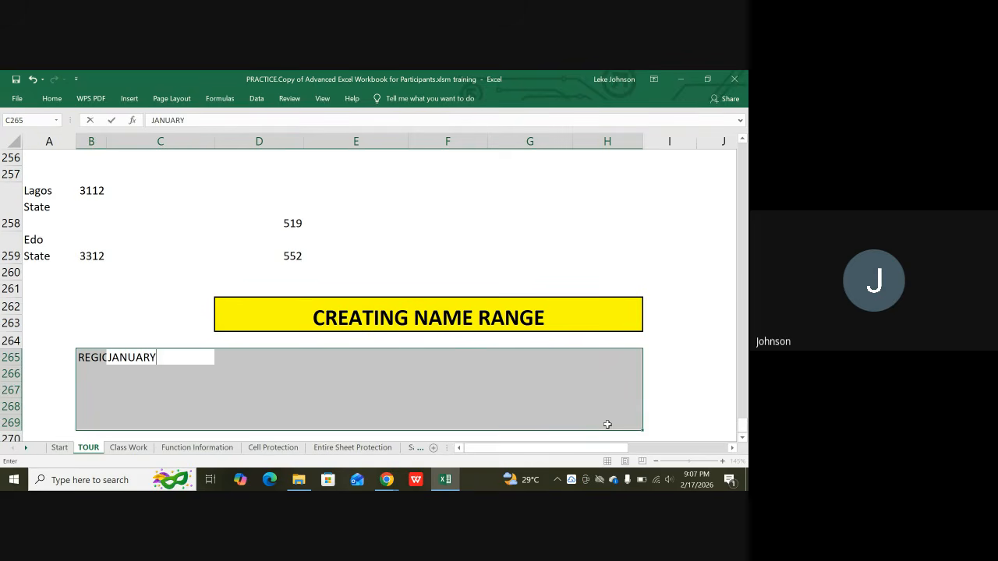
key(Tab)
text(FE)
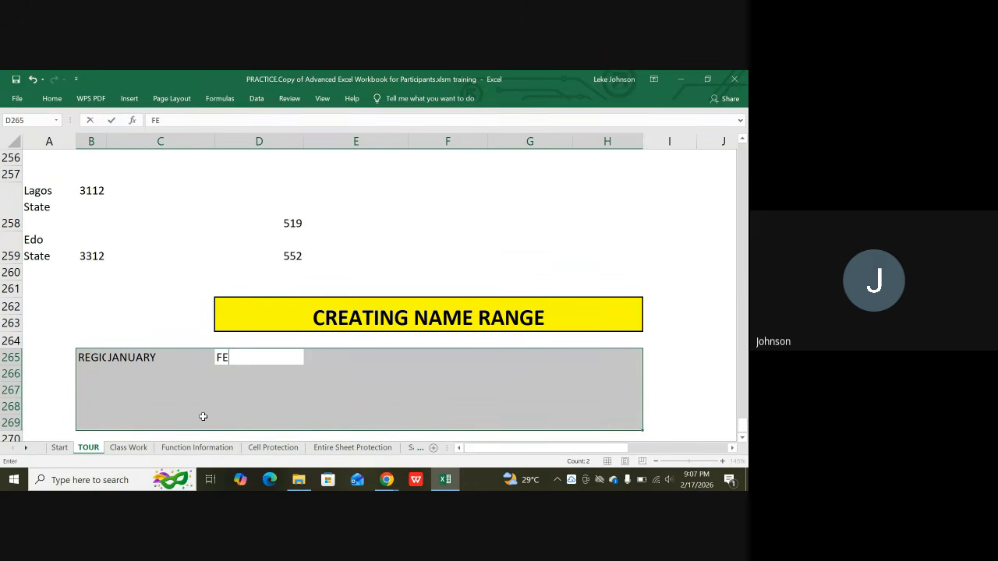
text(BRUARY)
key(Tab)
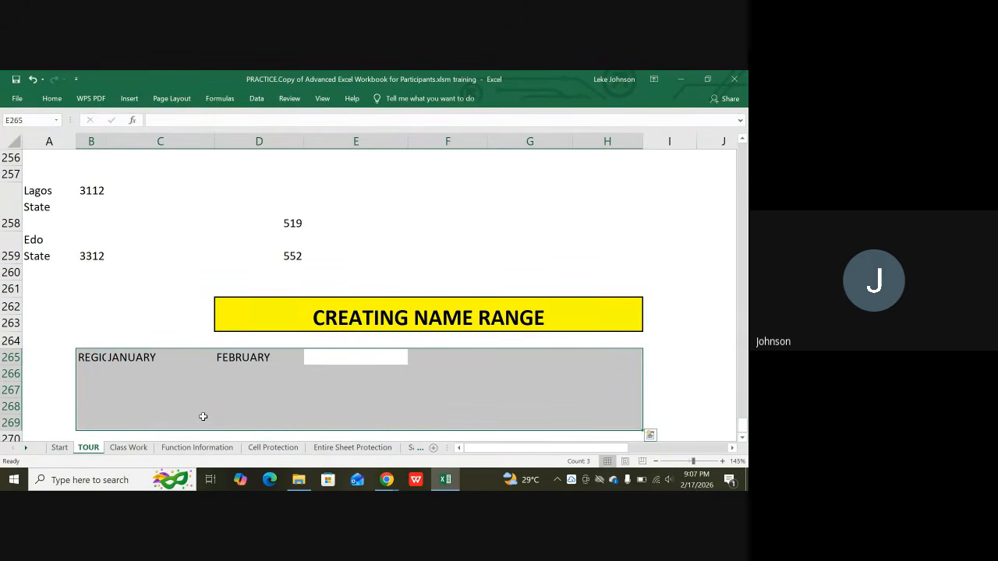
text(MARCH)
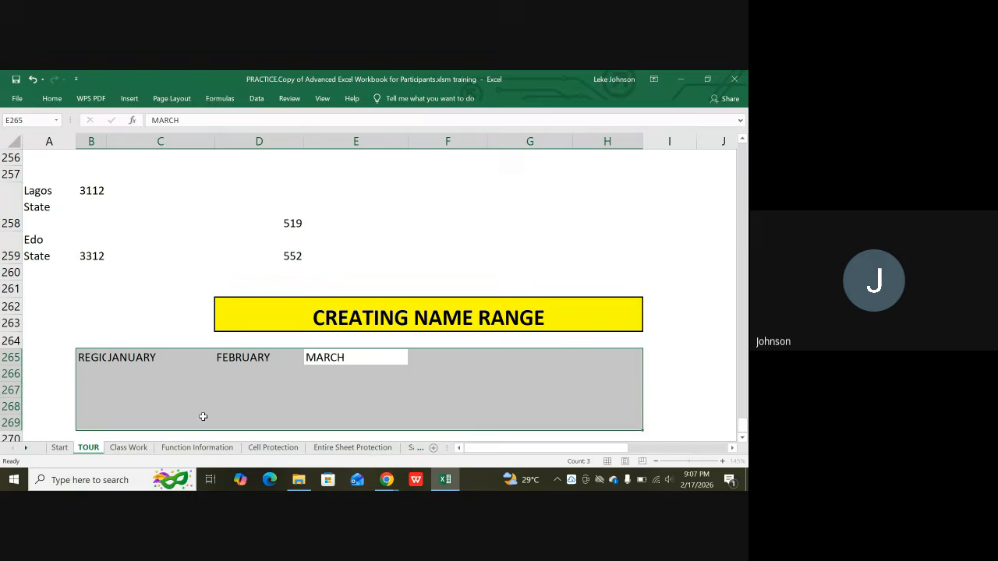
key(Tab)
Complete the heading row with APRIL, MAY and JUNE in F265 to H265.
text(A)
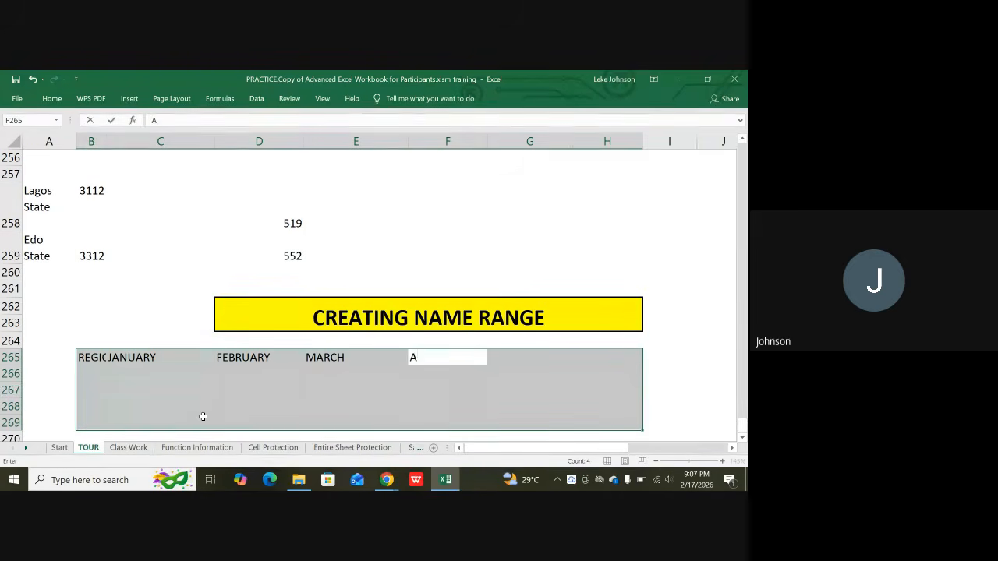
text(PRIL)
key(Tab)
text(MAY)
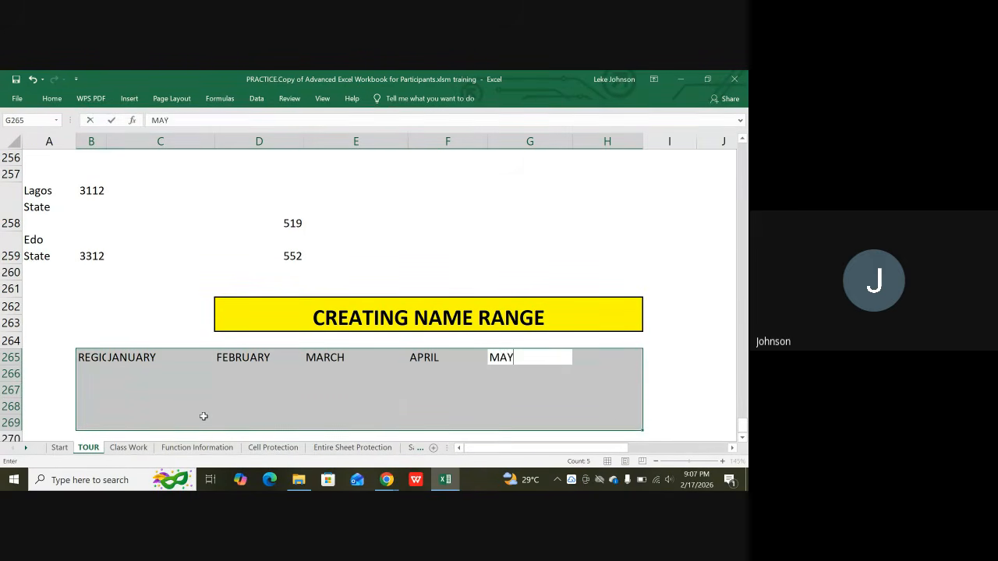
key(Tab)
text(JHU)
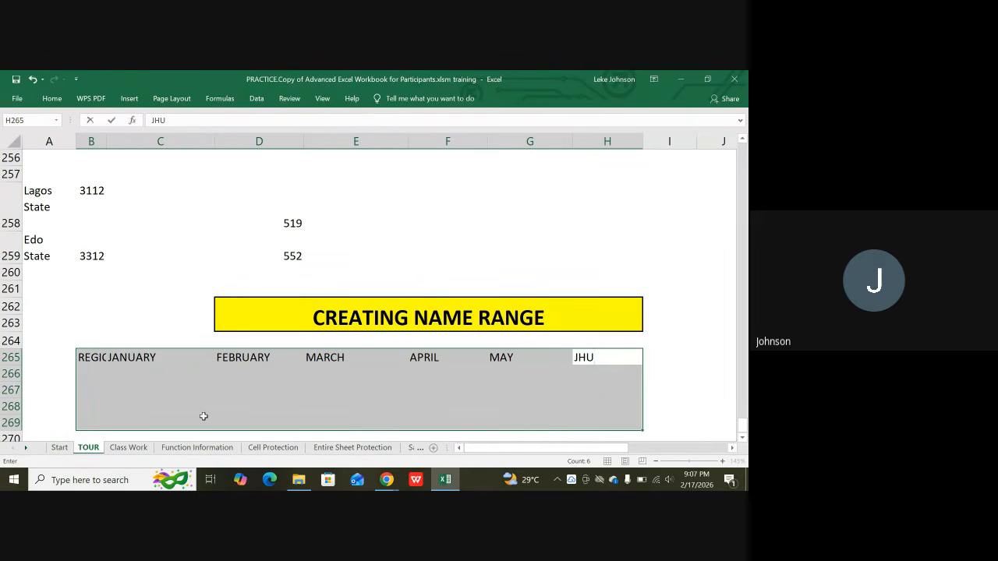
key(BackSpace)
key(BackSpace)
text(UNE)
key(Tab)
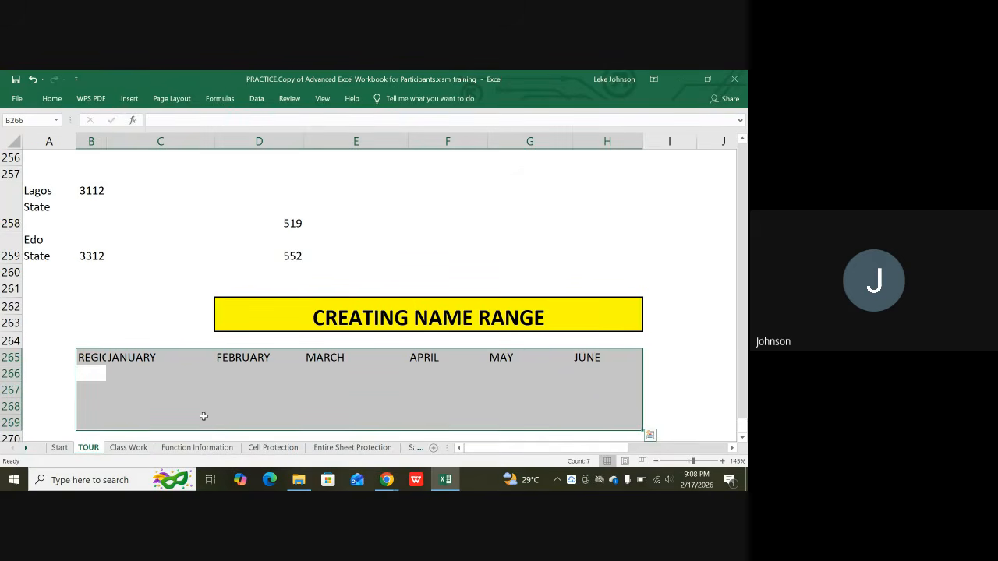
Enter the region names NORTH, SOUTH, CENTRAL and WEST in B266 to B269.
text(NORTH)
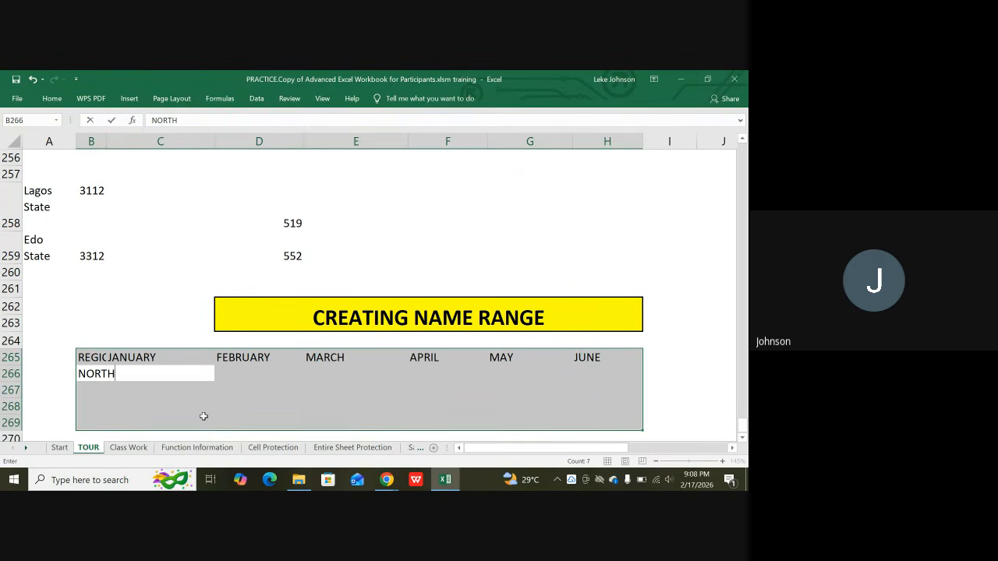
key(Return)
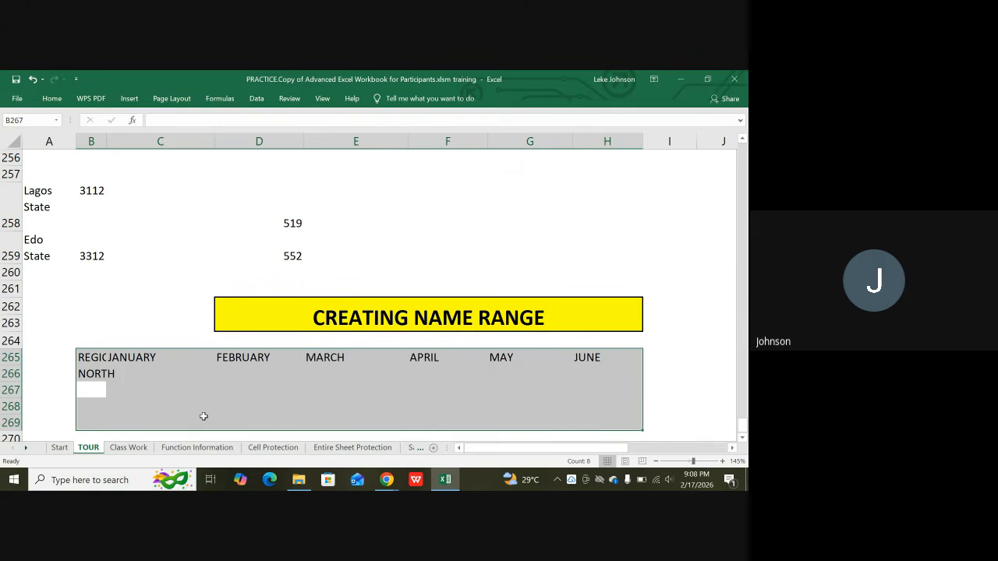
text(SOUTH)
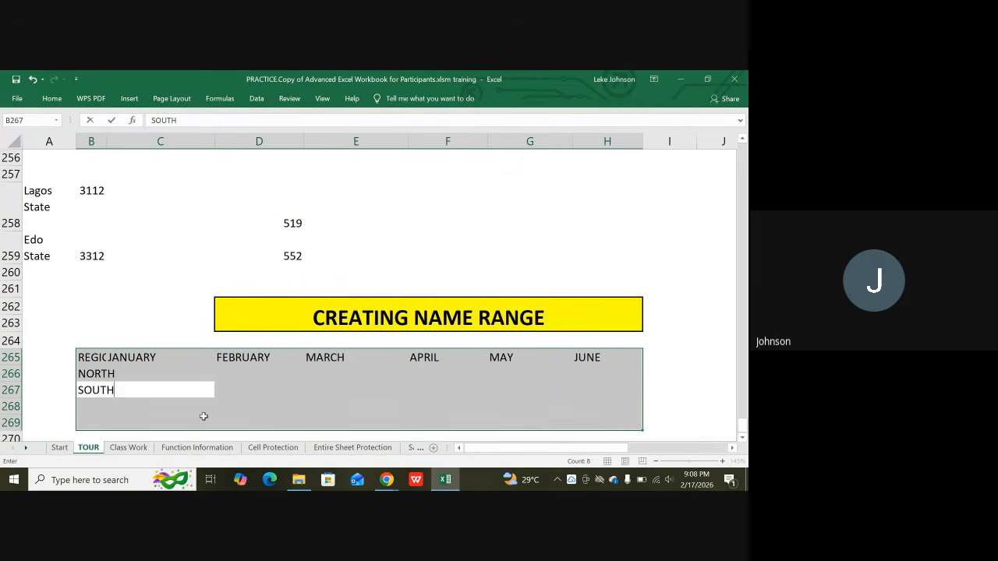
key(Return)
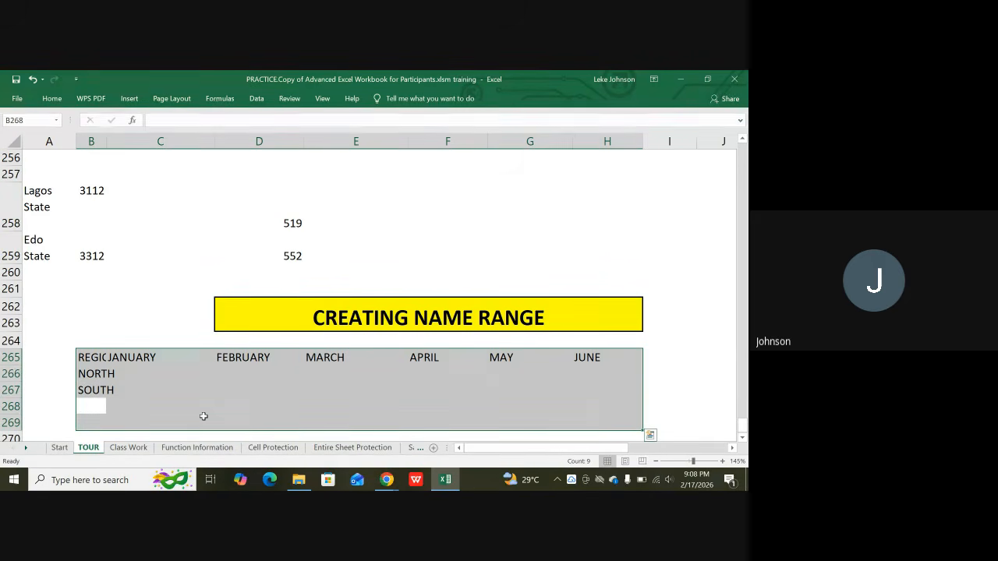
text(CENTE)
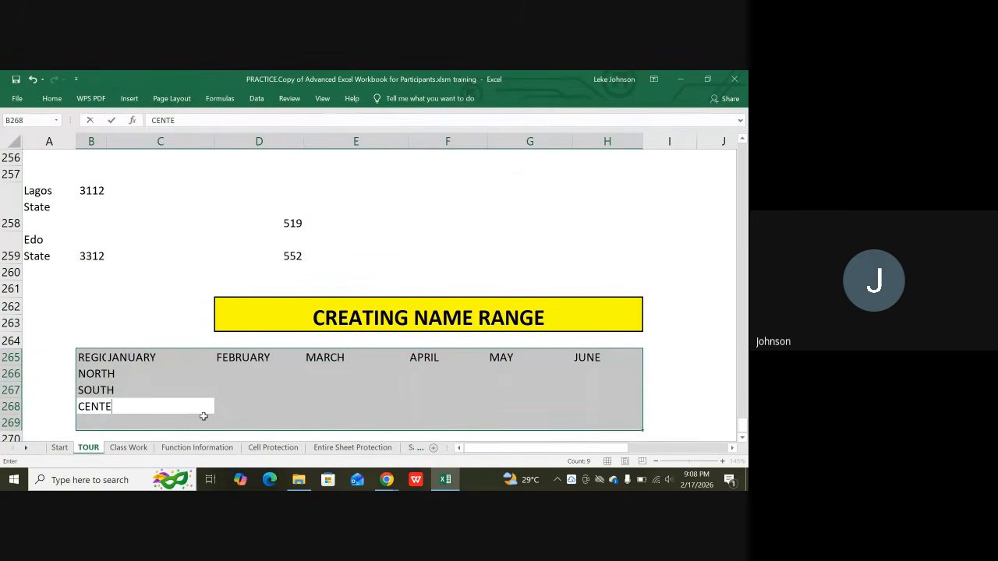
key(BackSpace)
text(RAL)
key(Return)
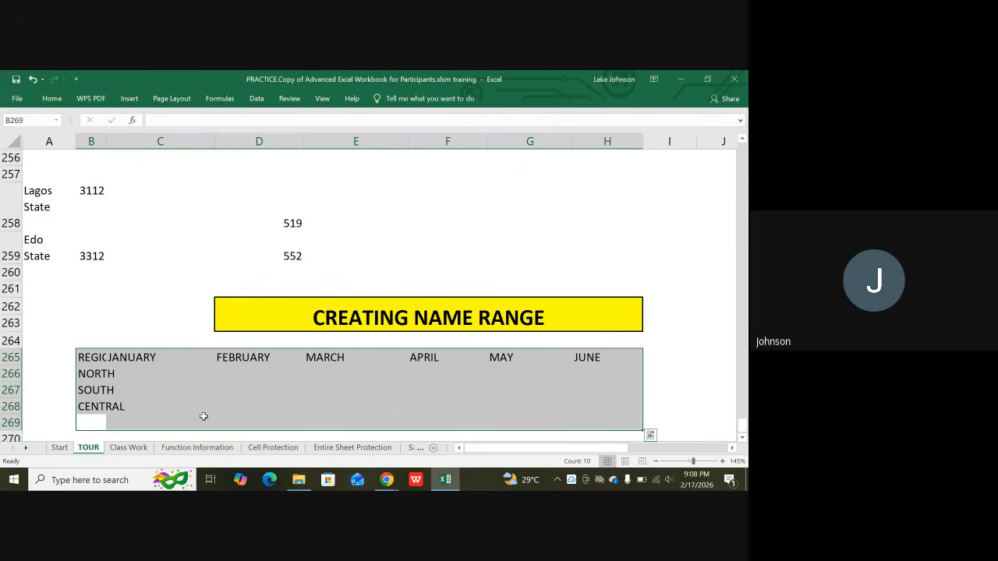
text(W)
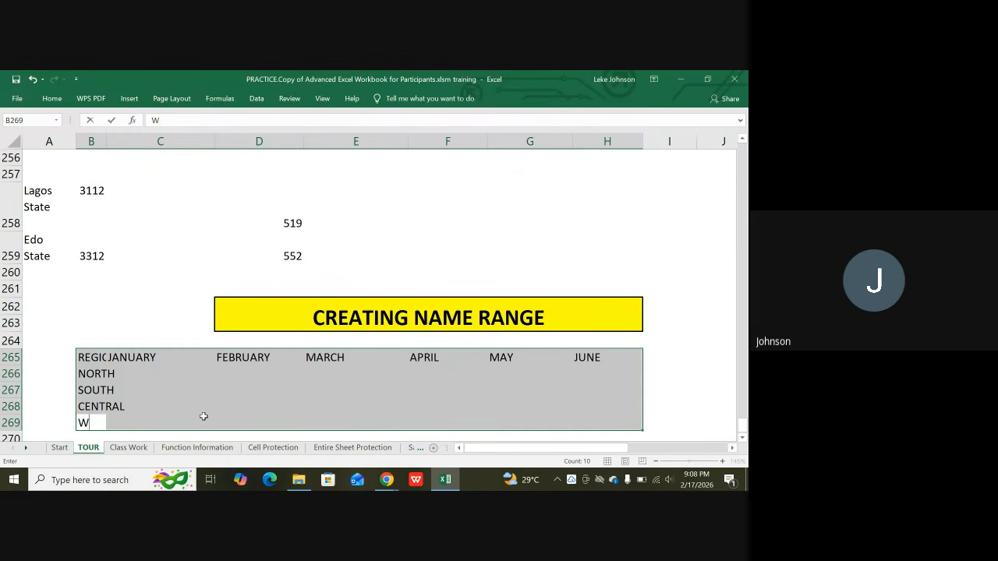
text(EST)
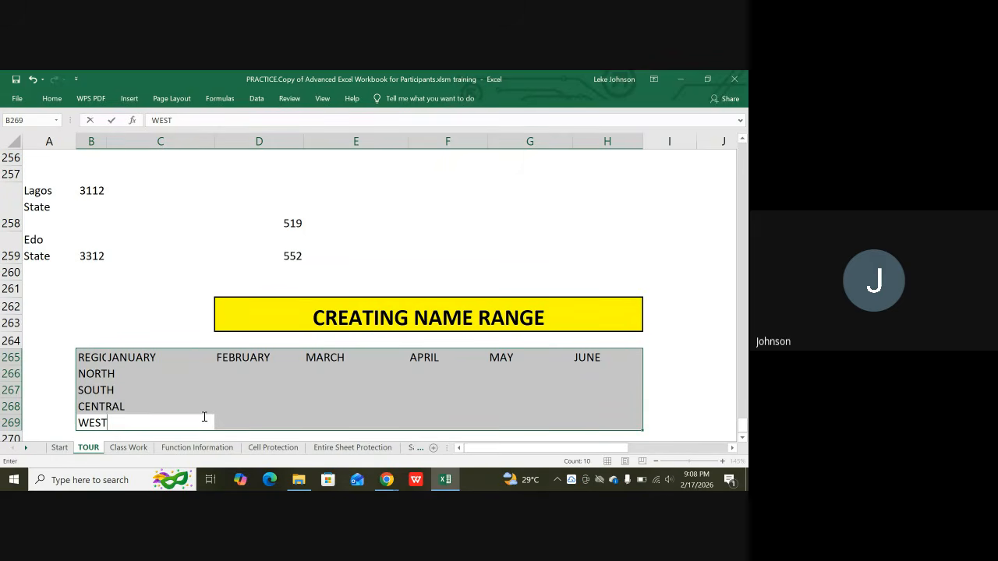
key(Tab)
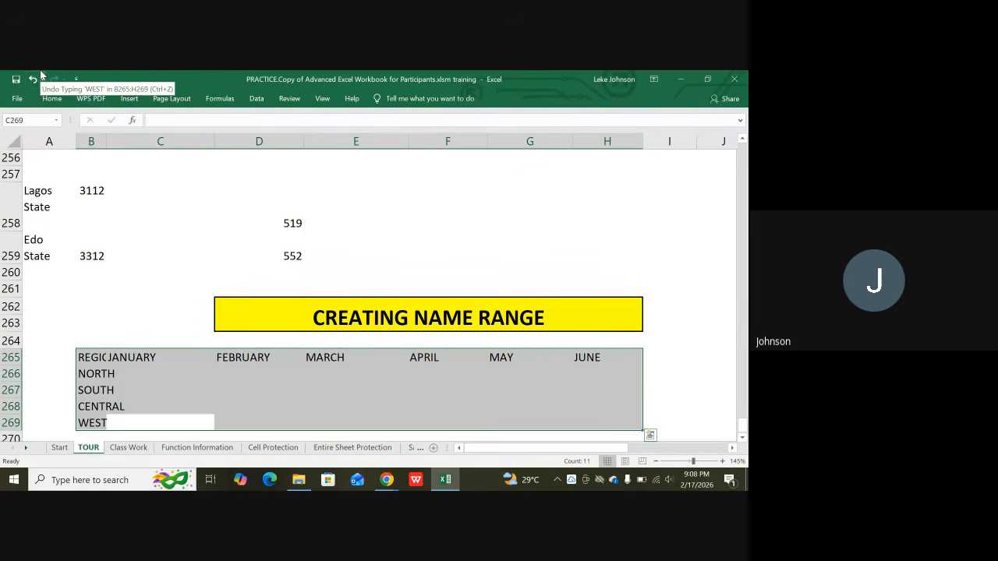
Enter the WEST figures 576, 693 and 717 for January to March in C269 to E269.
text(576)
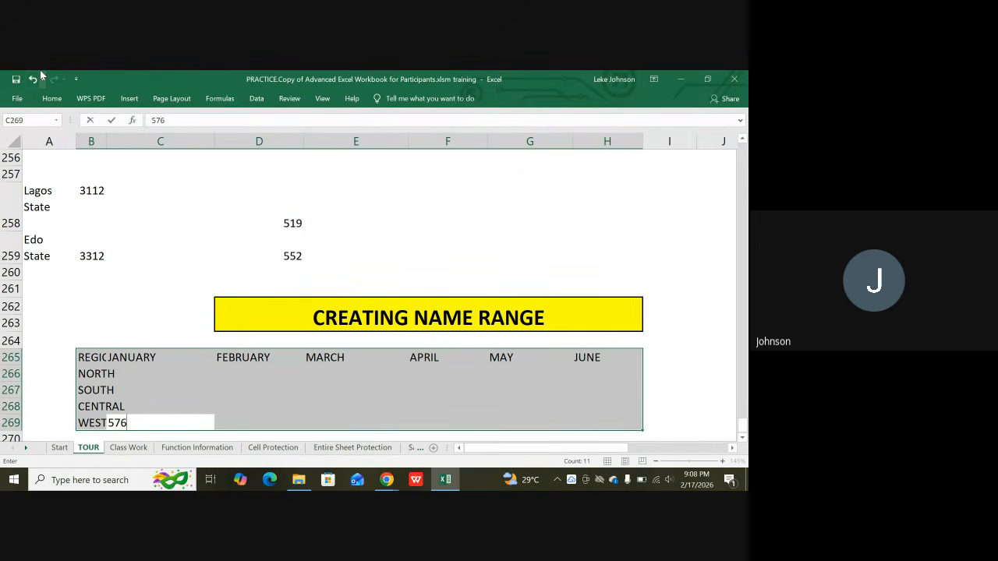
key(Tab)
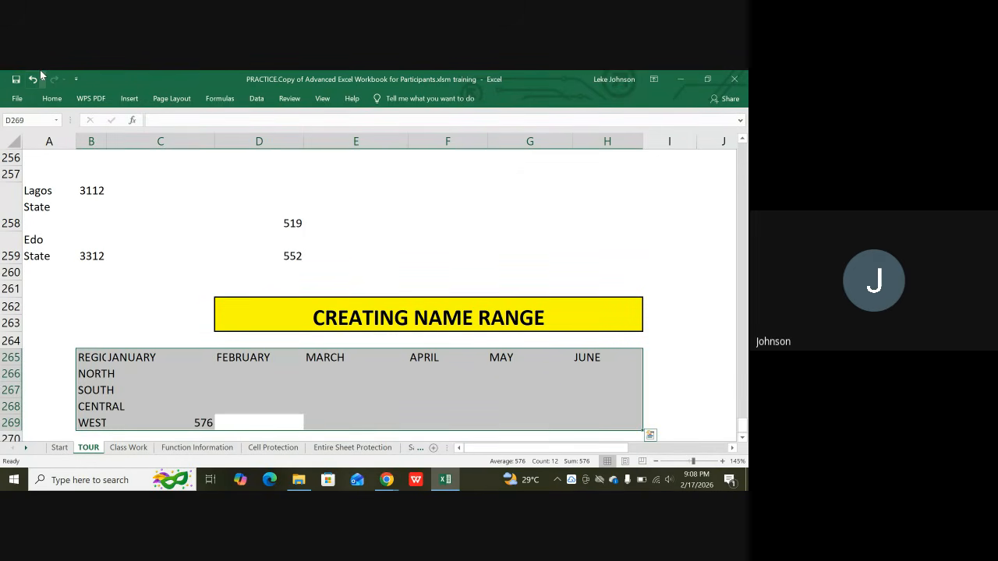
text(693)
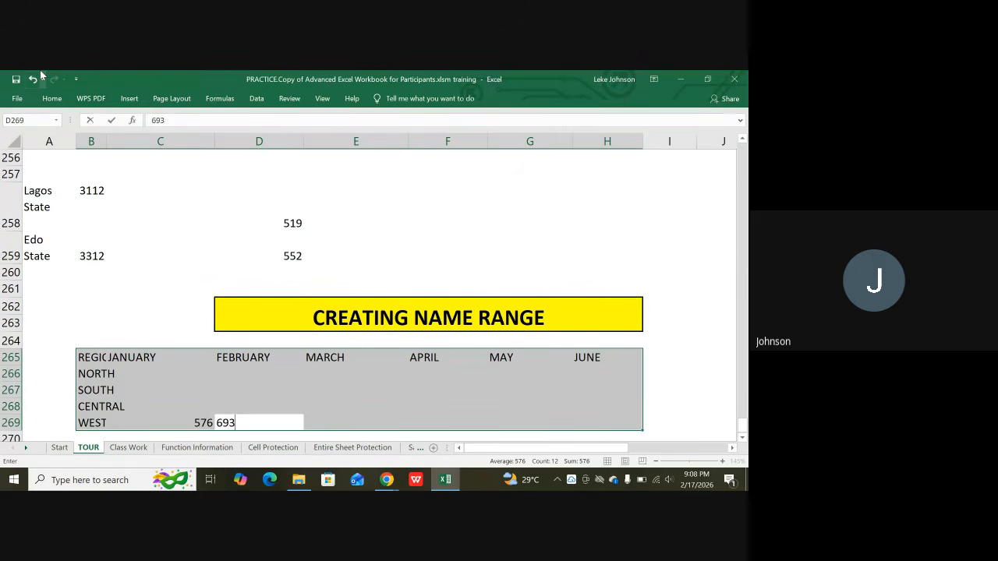
key(Tab)
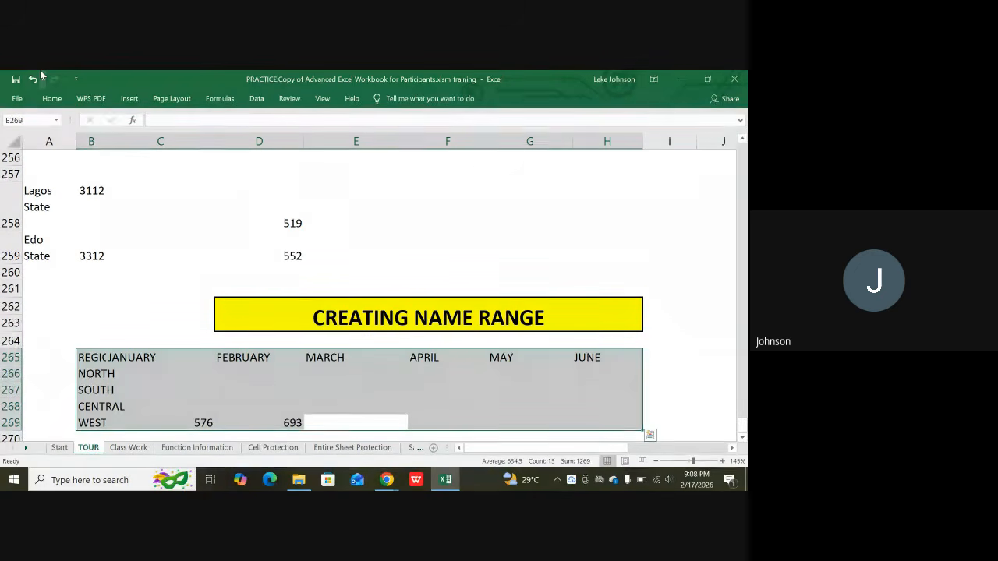
text(717)
key(Tab)
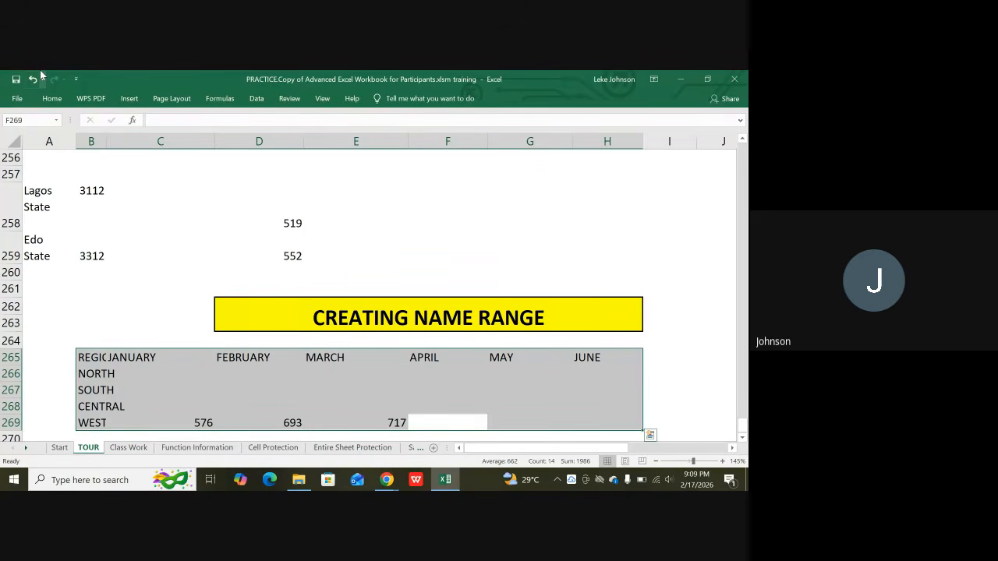
Complete the WEST row with 328, 34 and 443 for April to June in F269 to H269.
text(328)
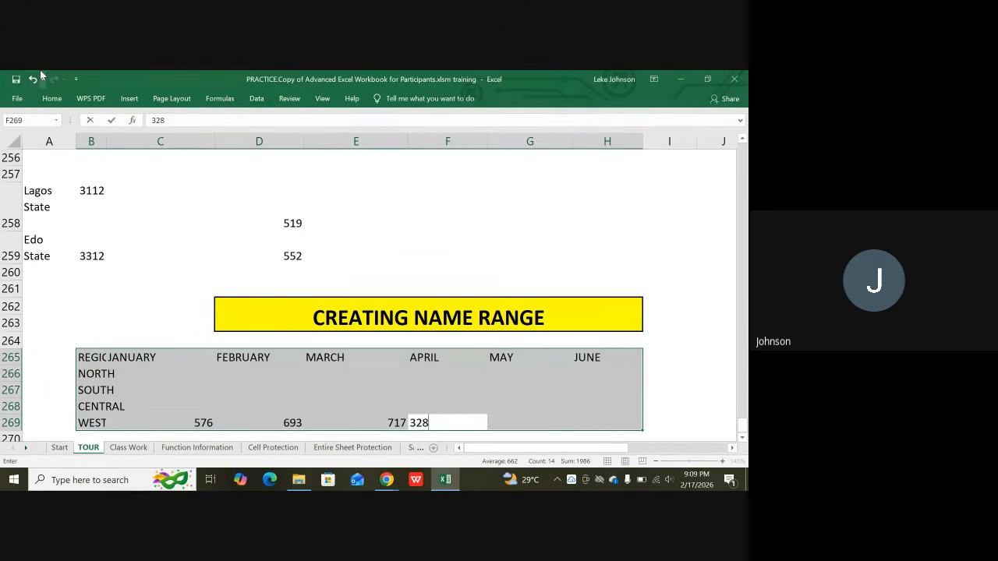
key(Tab)
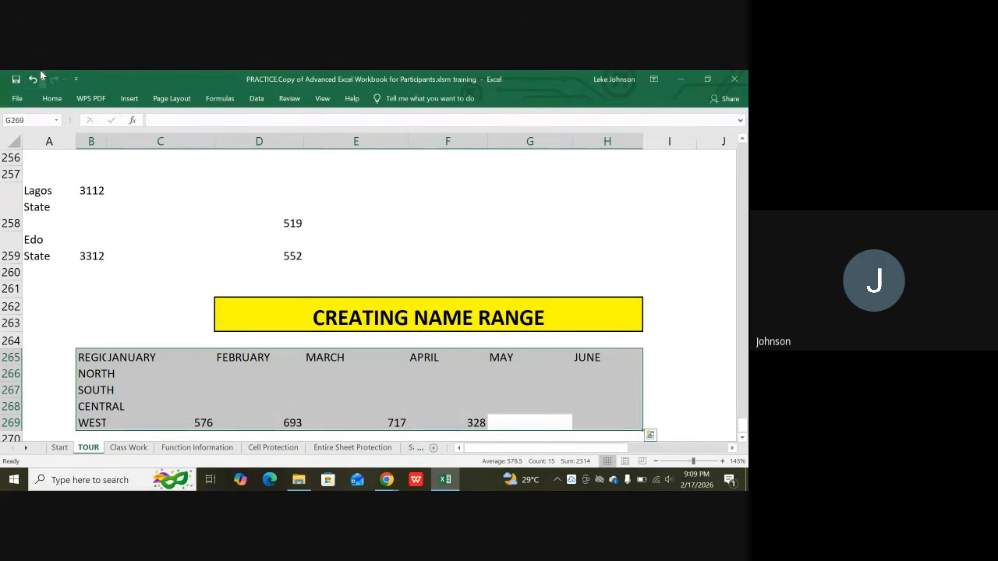
text(34)
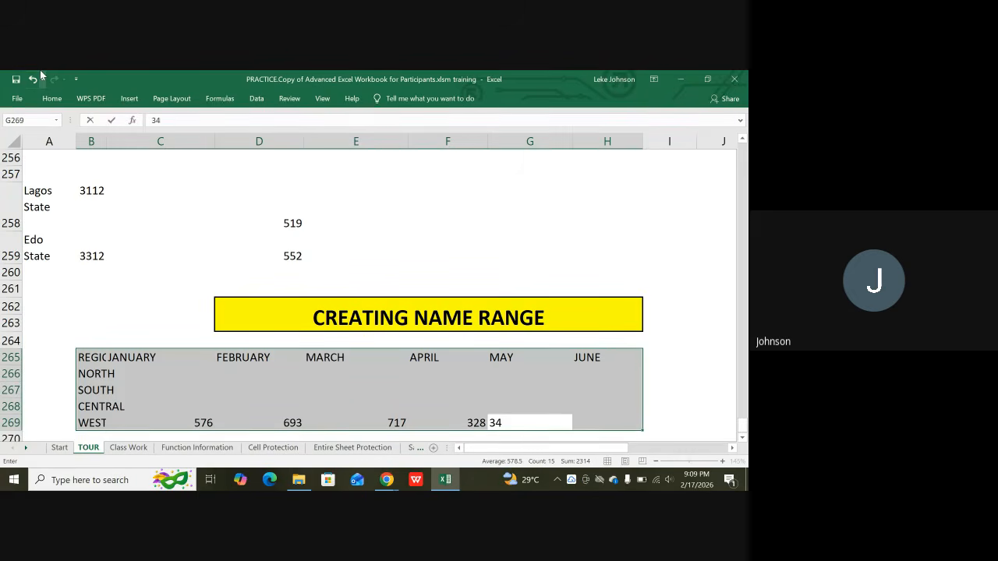
key(Tab)
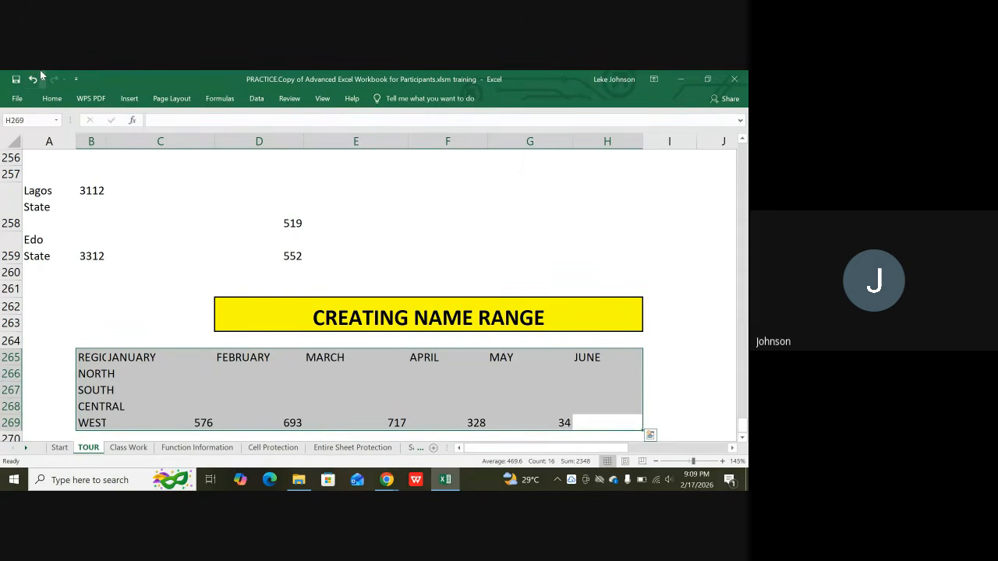
text(443)
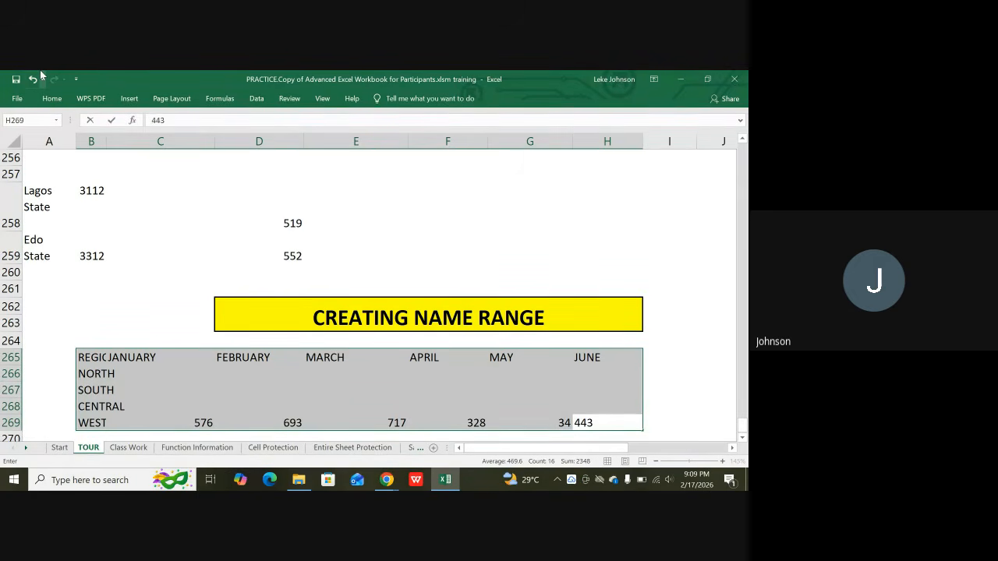
key(Tab)
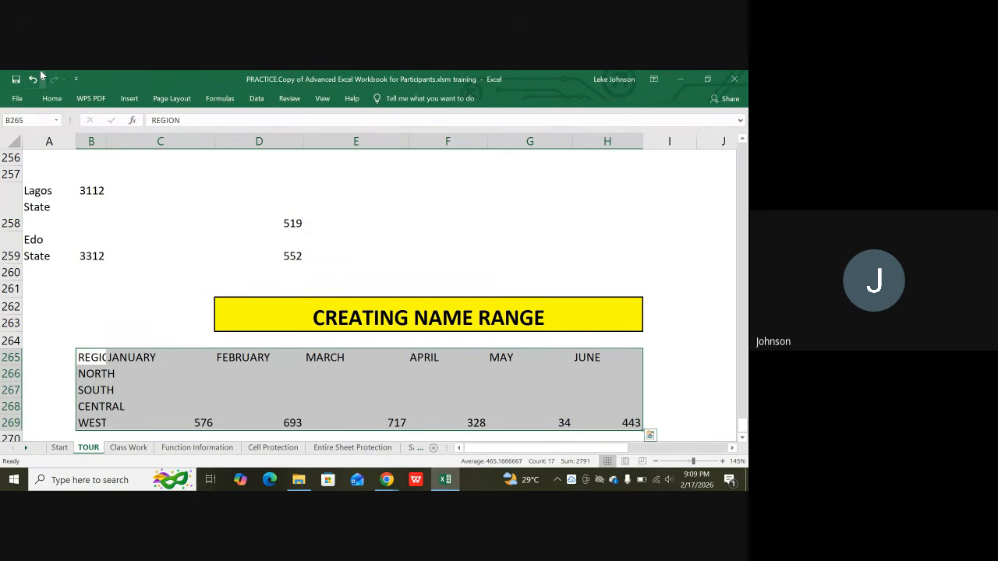
Enter the NORTH figures 287, 895 and 849 for January to March in C266 to E266.
key(Tab)
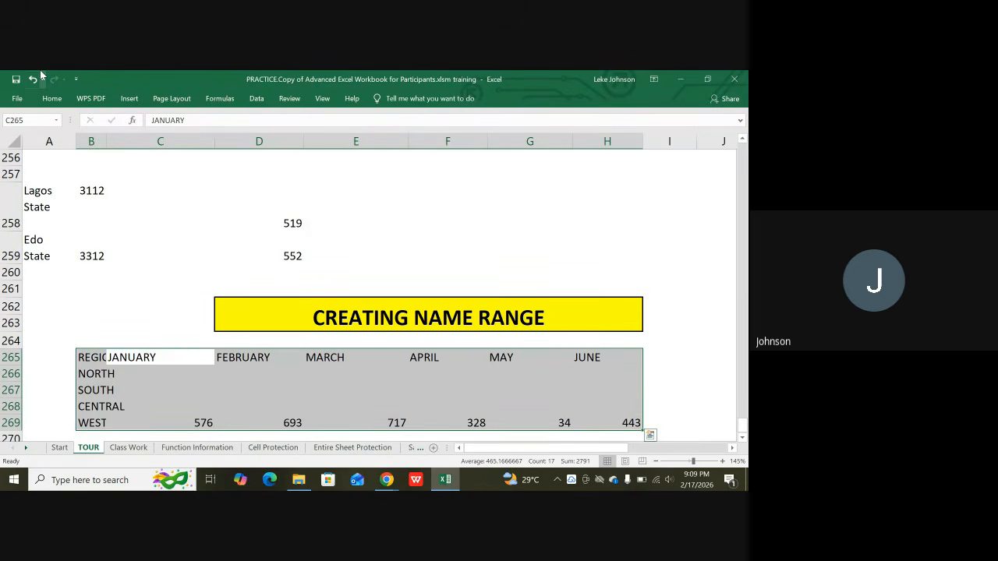
key(Return)
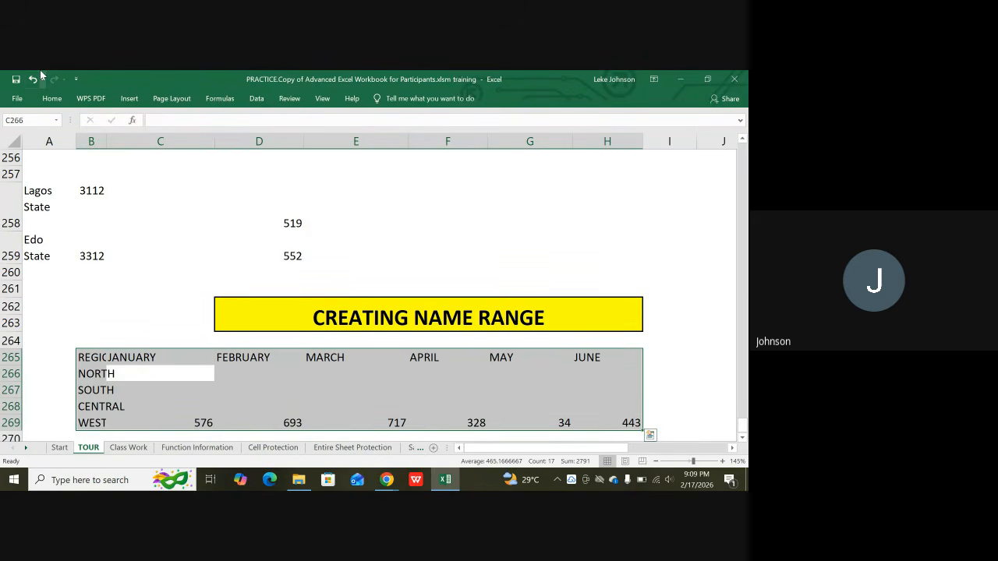
text(2)
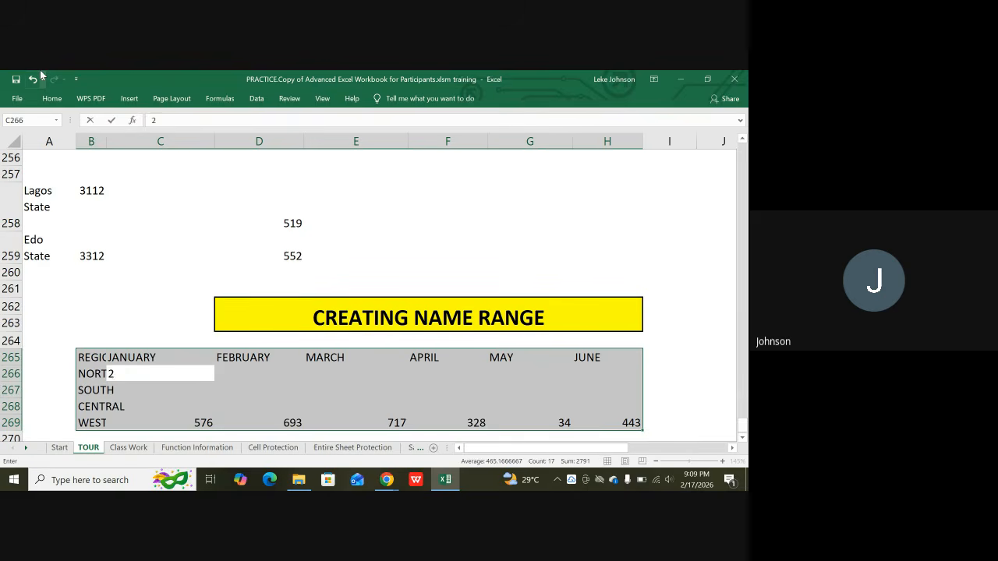
text(87)
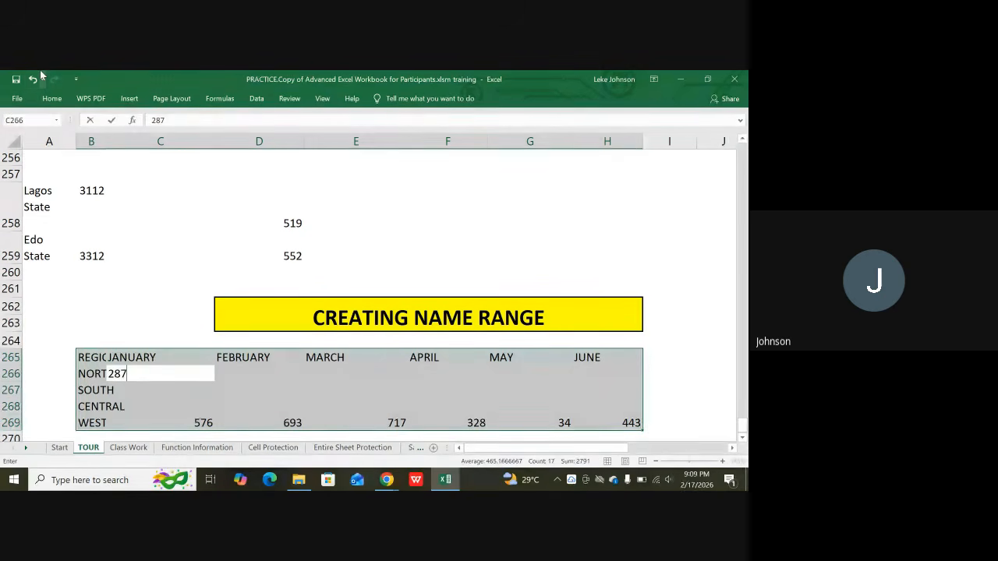
key(Tab)
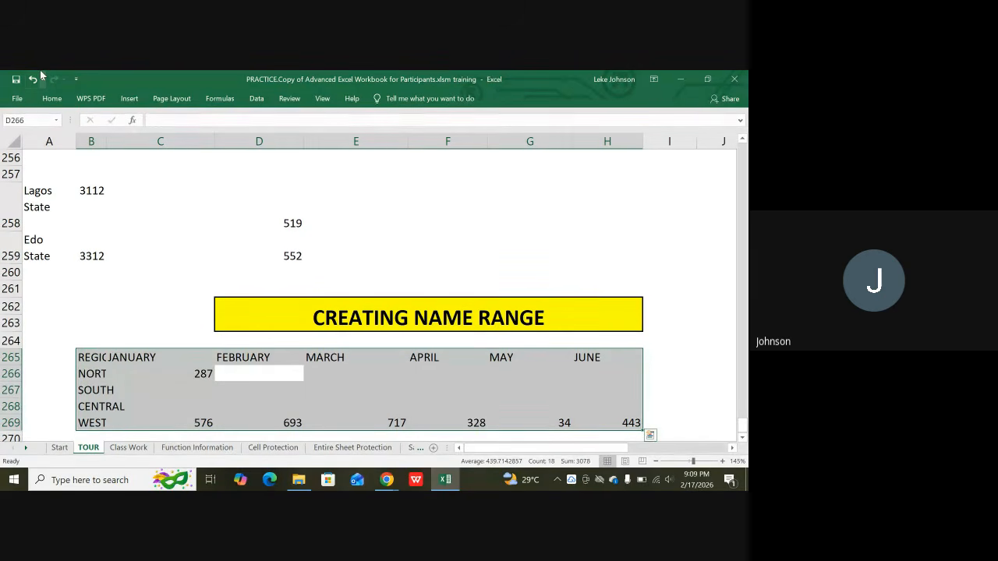
text(895)
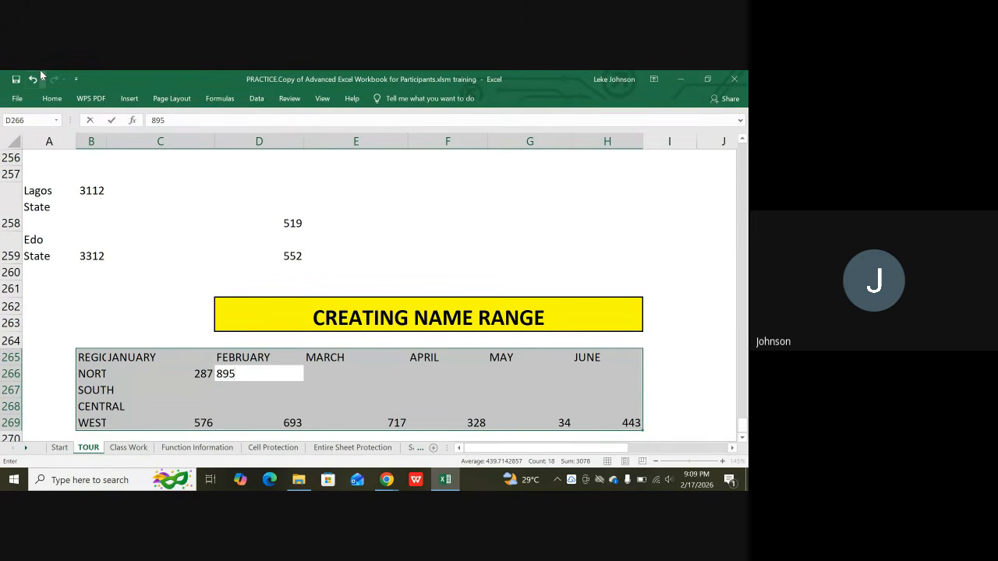
key(Tab)
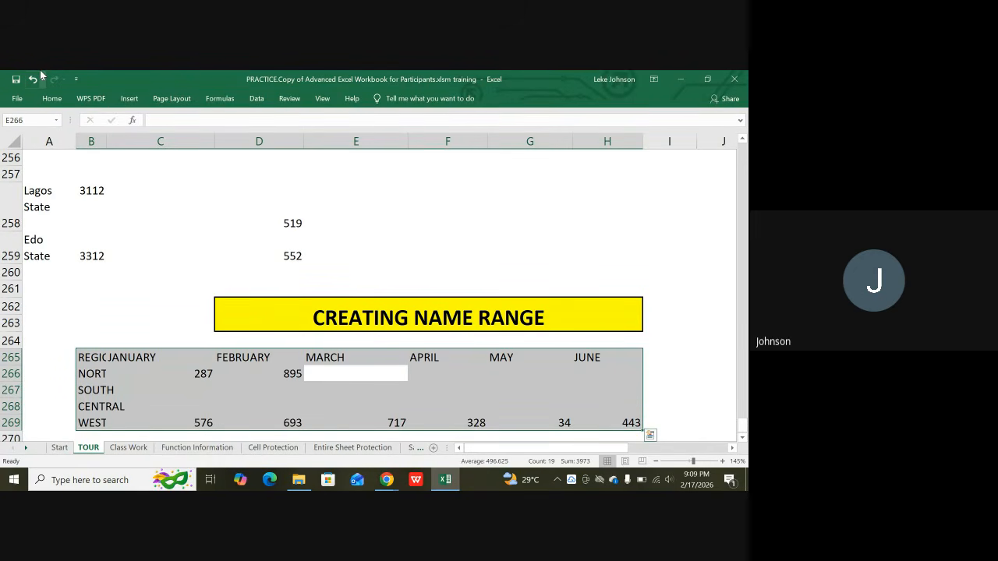
text(84)
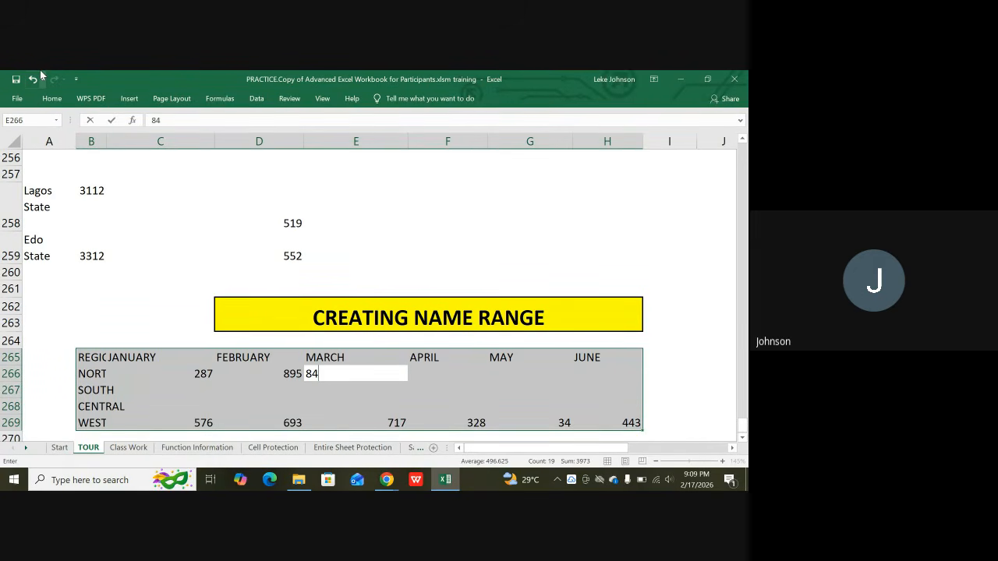
text(9)
key(Tab)
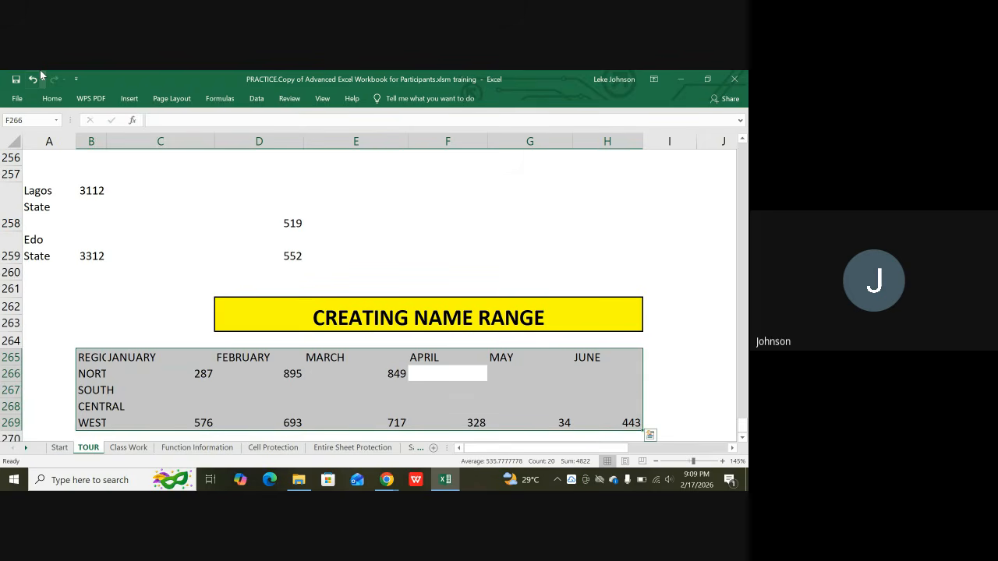
Complete the NORTH row with 786, 650 and 880 for April to June in F266 to H266.
text(786)
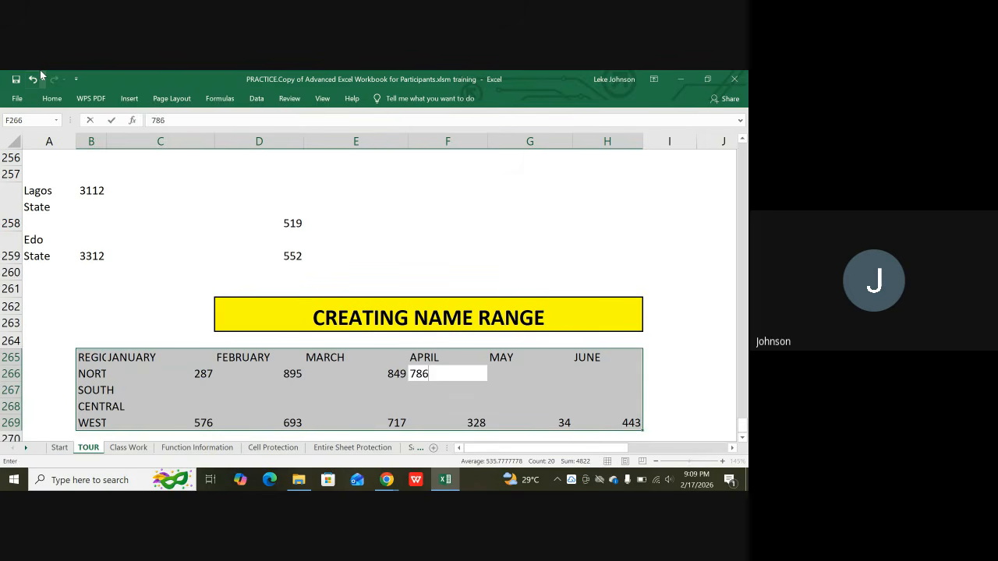
key(Tab)
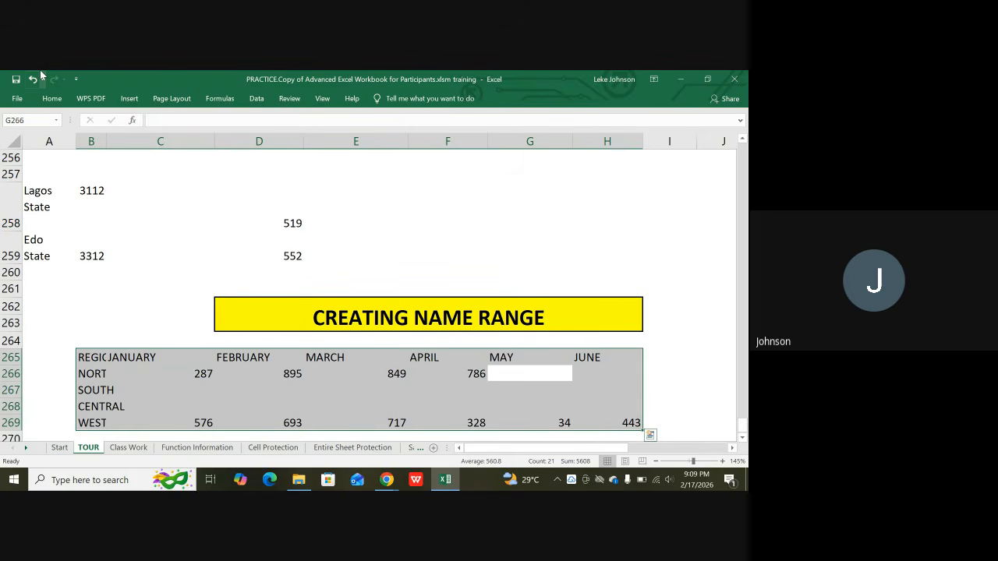
text(650)
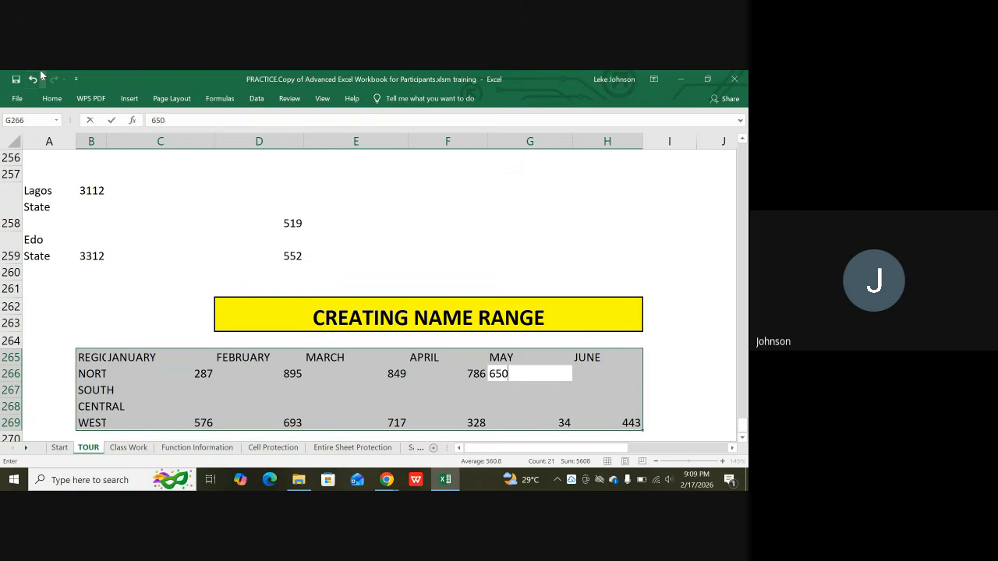
key(Tab)
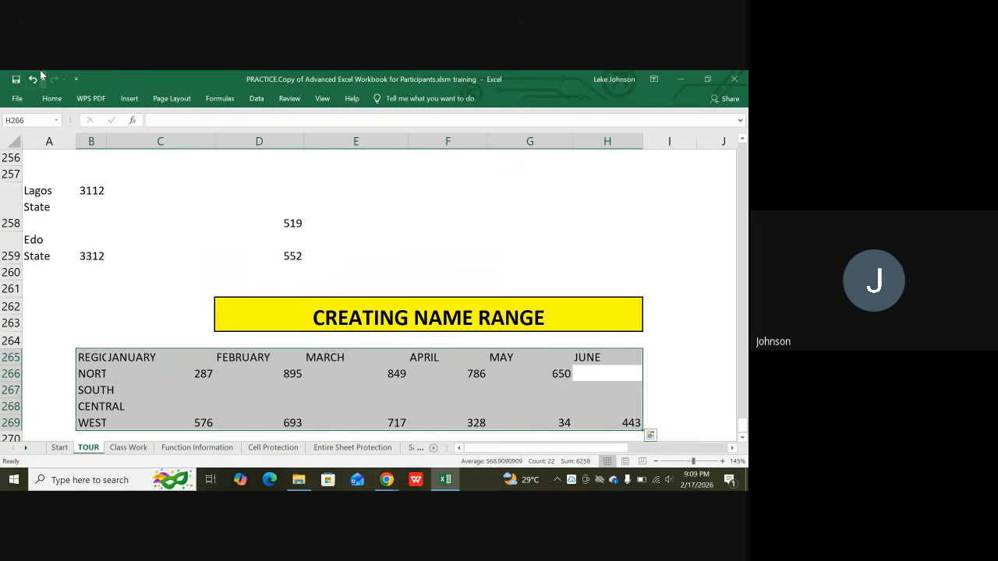
text(880)
key(Return)
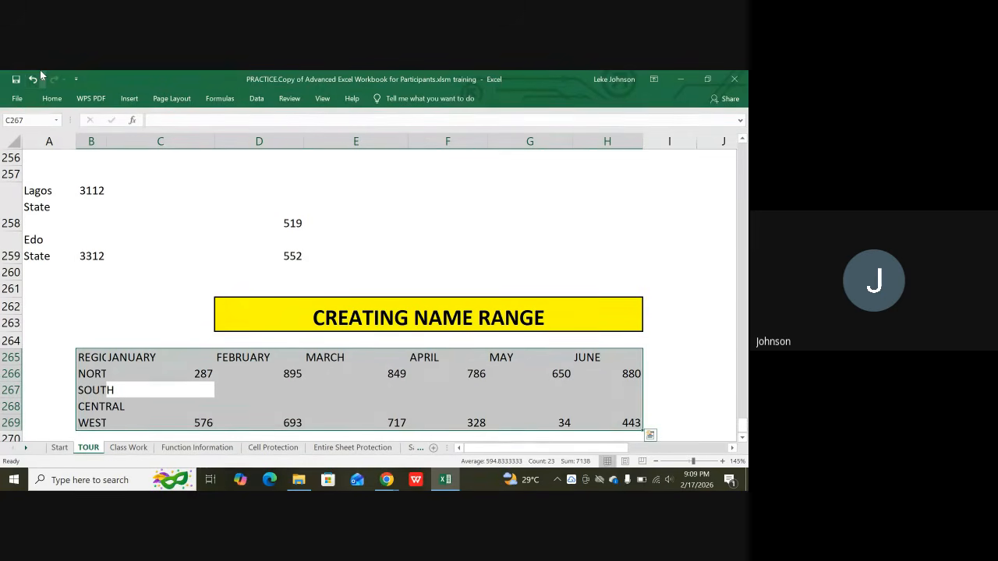
Enter the SOUTH figures 512, 212 and 228 for January to March in C267 to E267.
text(512)
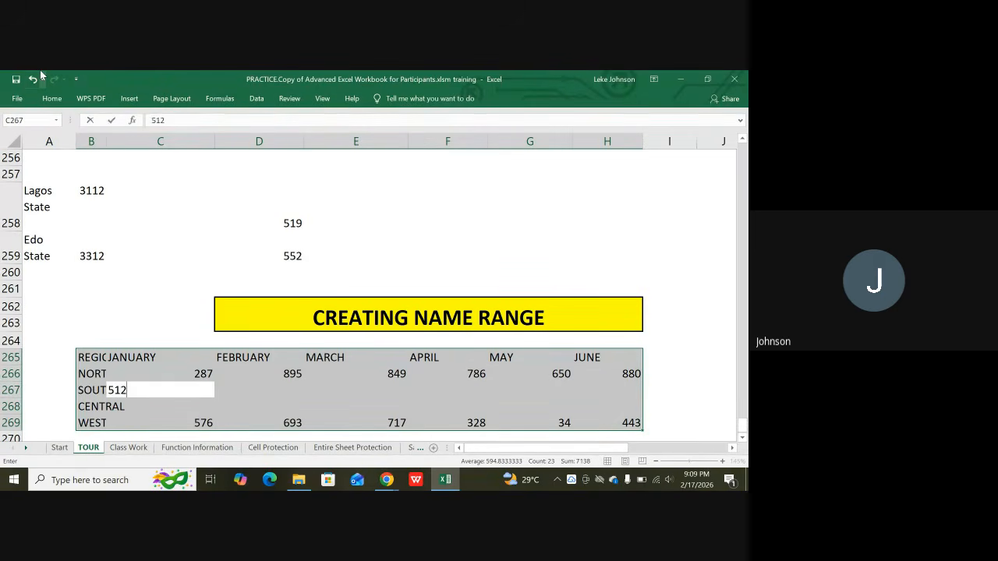
key(Tab)
text(212)
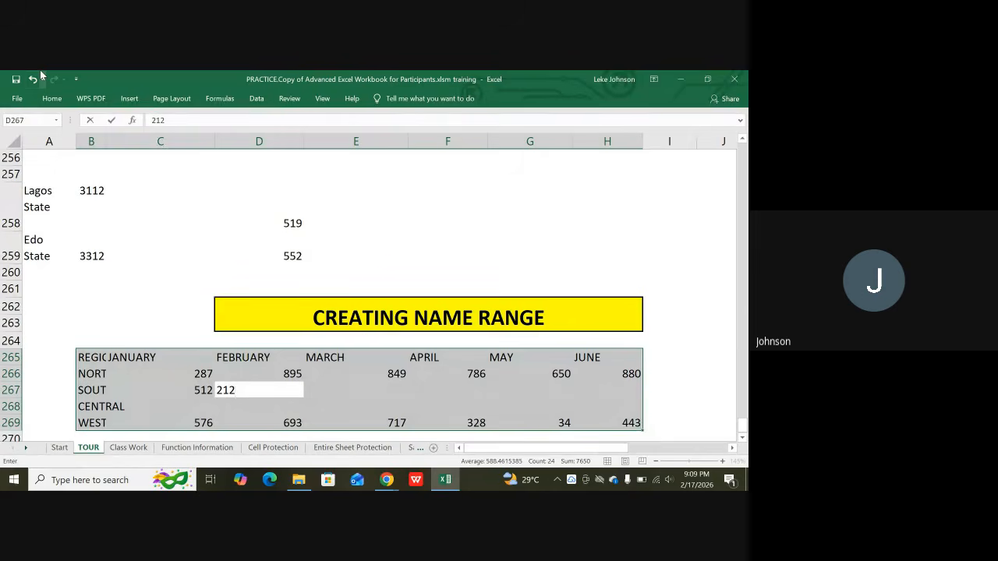
key(Tab)
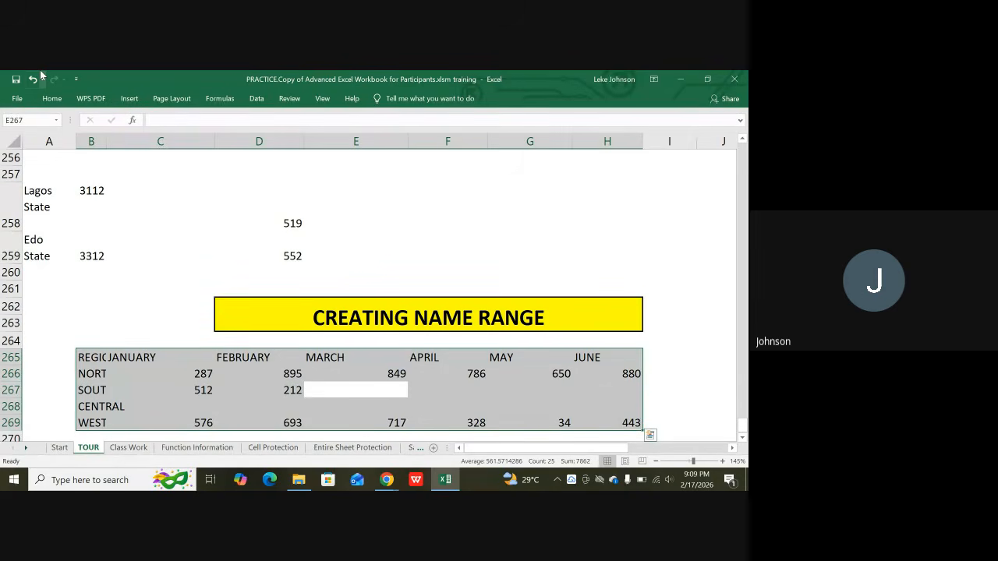
text(228)
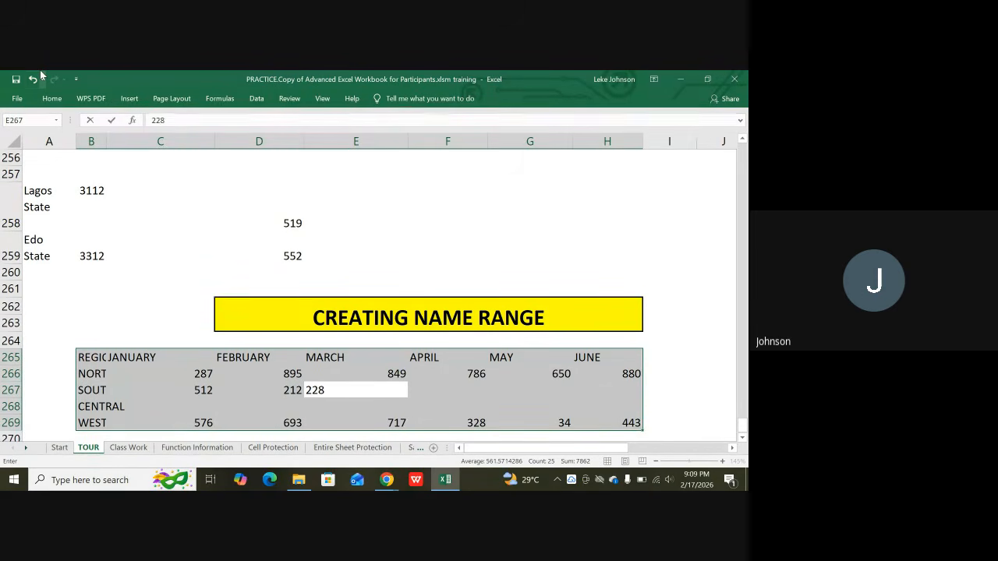
key(Tab)
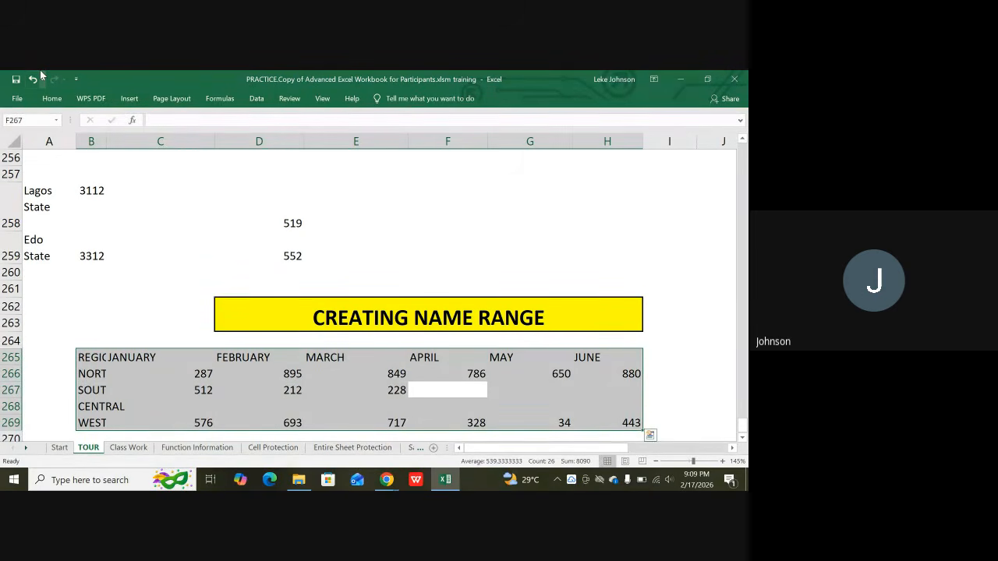
Complete the SOUTH row with 107, 853 and 313 for April to June in F267 to H267.
text(107)
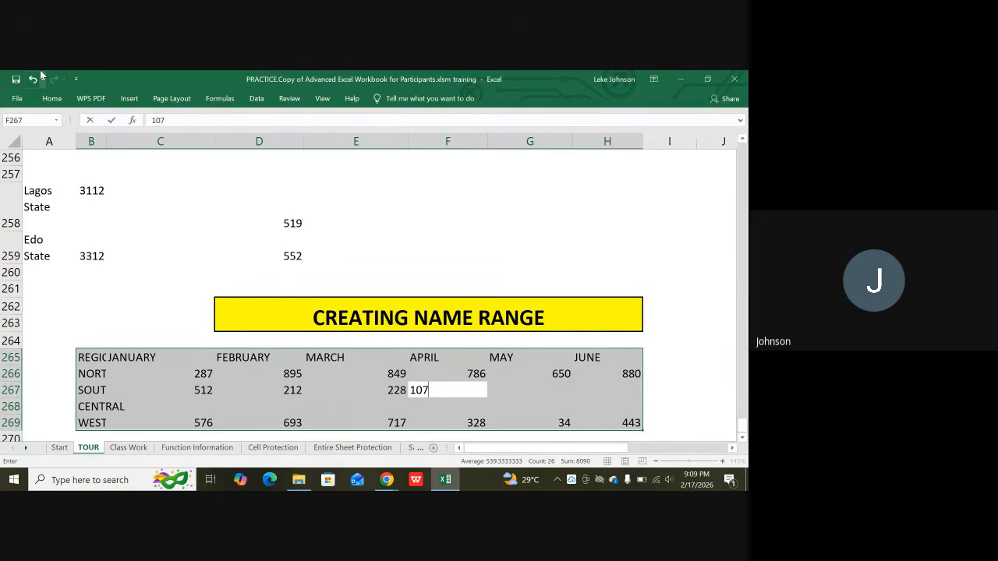
key(ctrl+Return)
key(Tab)
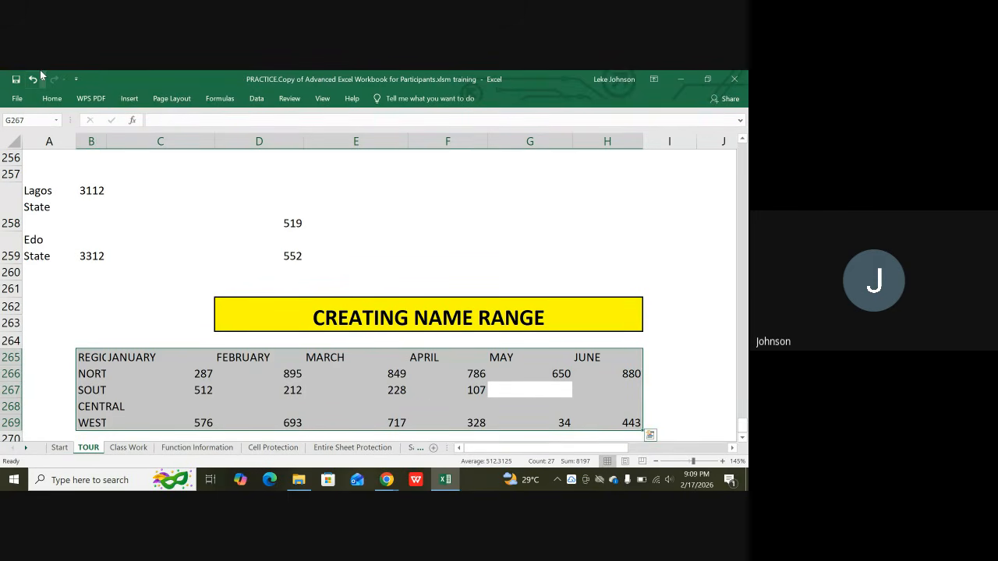
text(85)
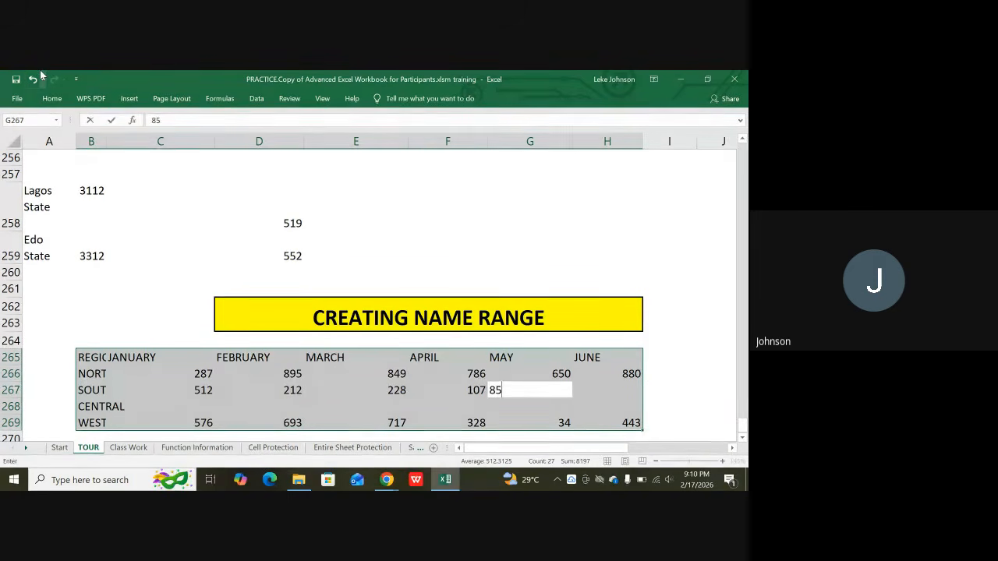
text(3)
key(Tab)
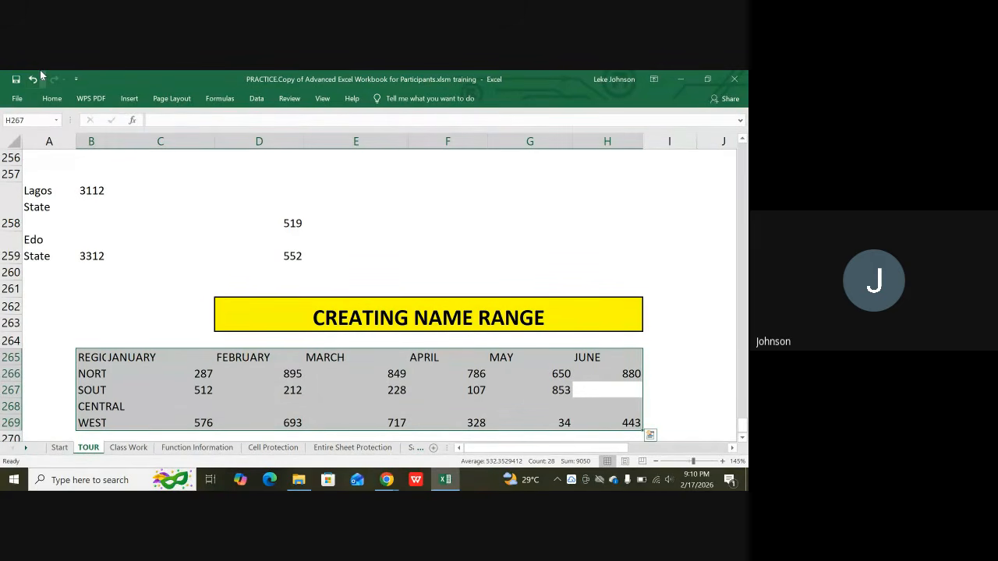
text(313)
key(ctrl+Return)
key(Return)
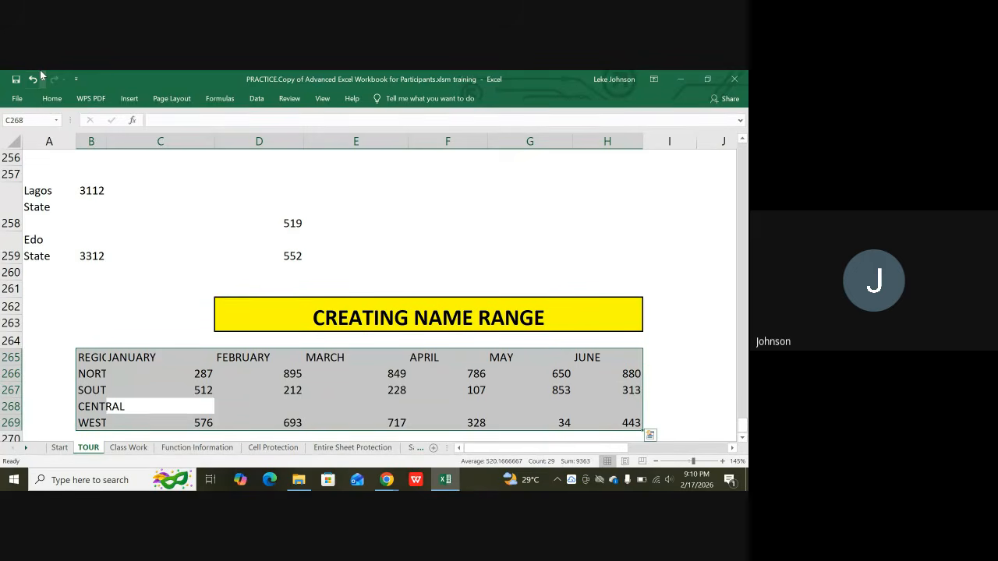
Enter the CENTRAL figures 111, 385 and 643 for January to March in C268 to E268.
text(111)
key(Tab)
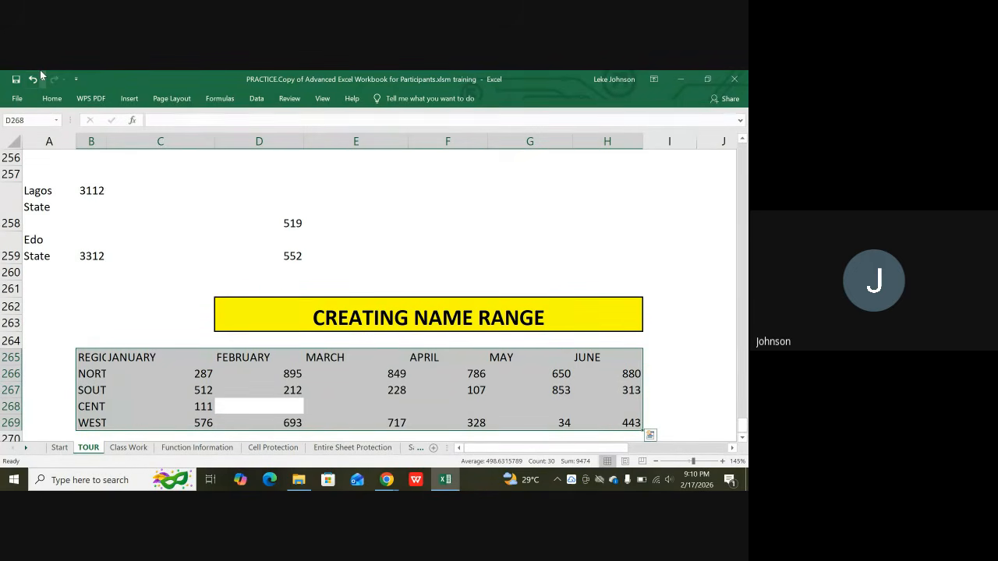
text(385)
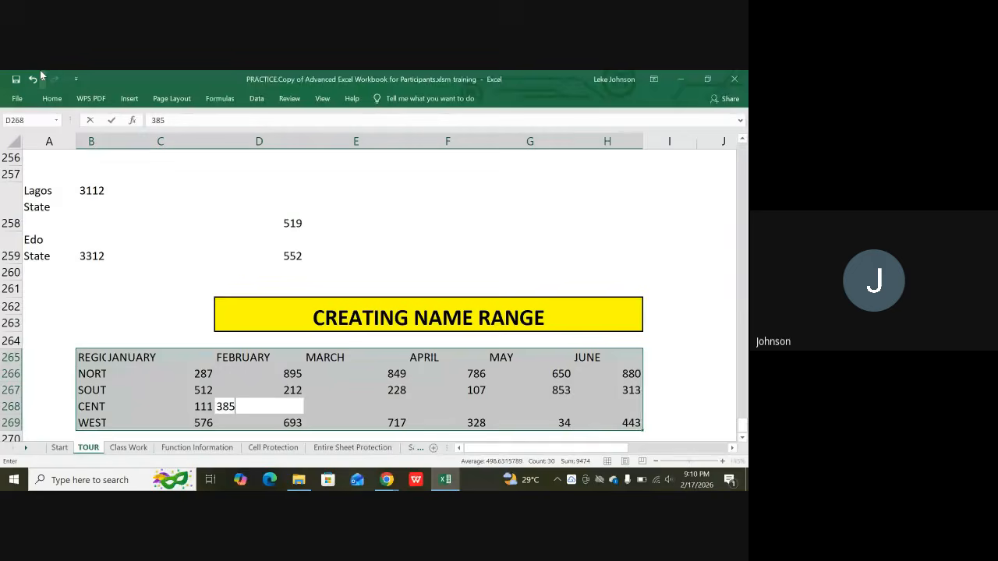
key(Tab)
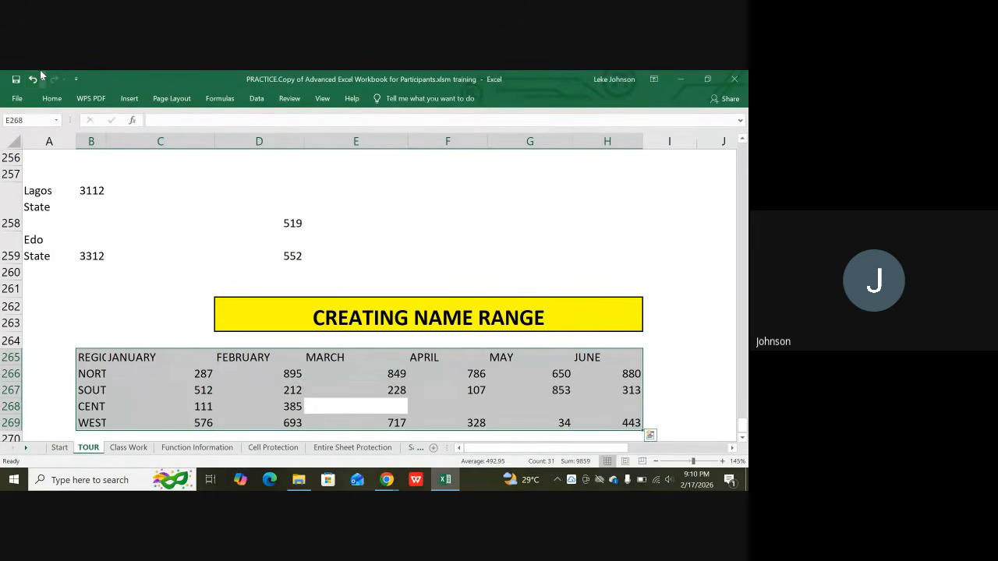
text(643)
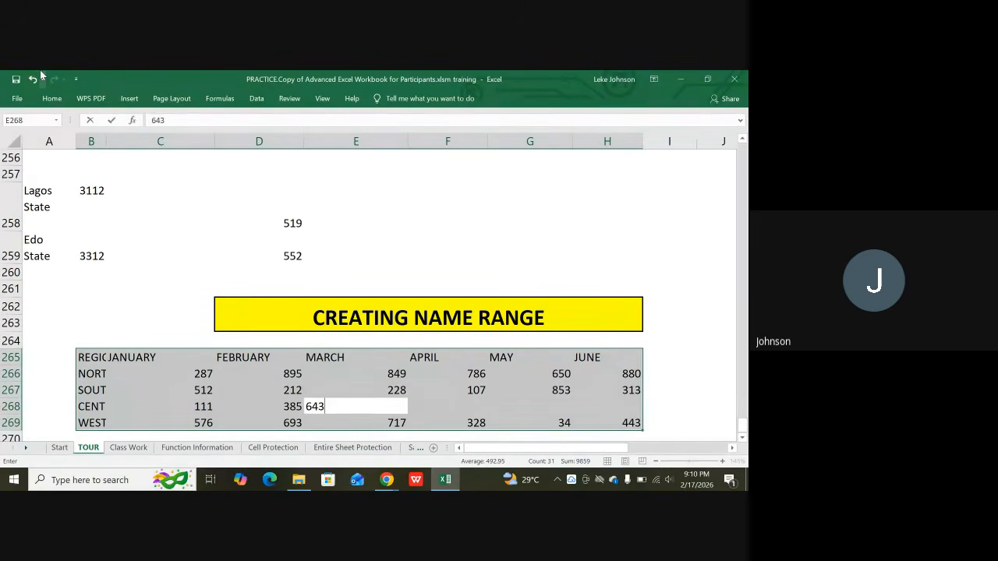
key(Tab)
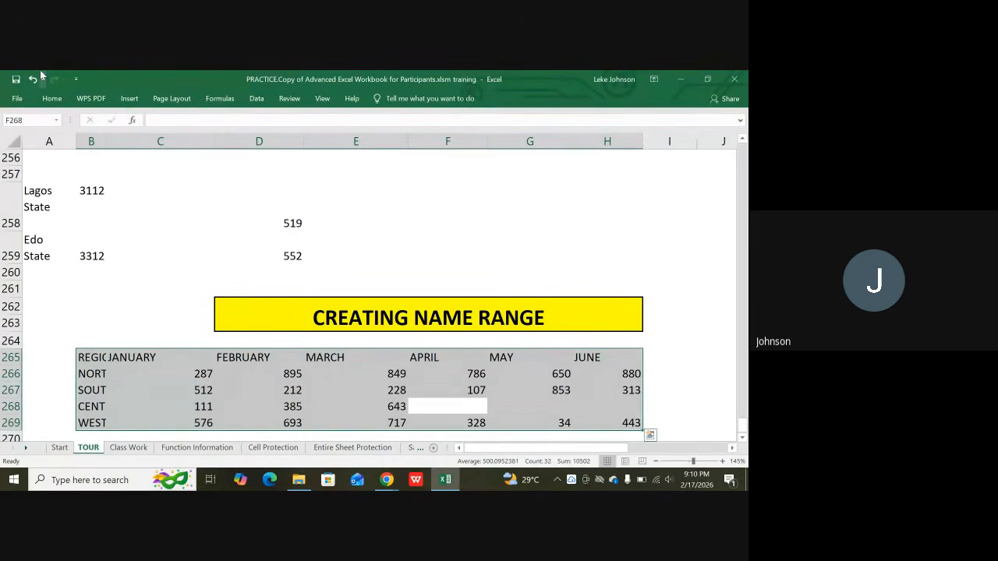
Complete the CENTRAL row with 422, 901 and 839 for April to June in F268 to H268.
text(422)
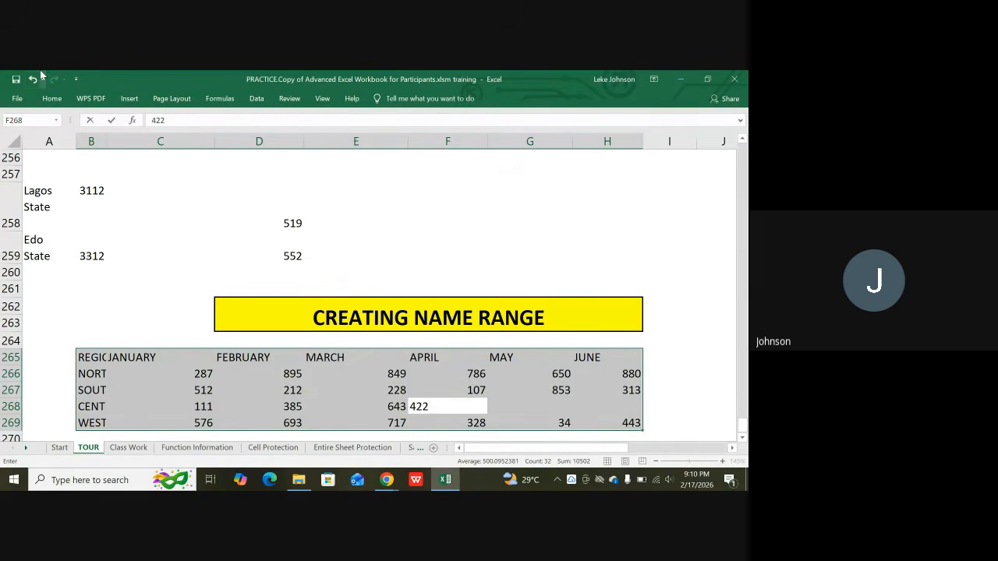
key(Tab)
text(90)
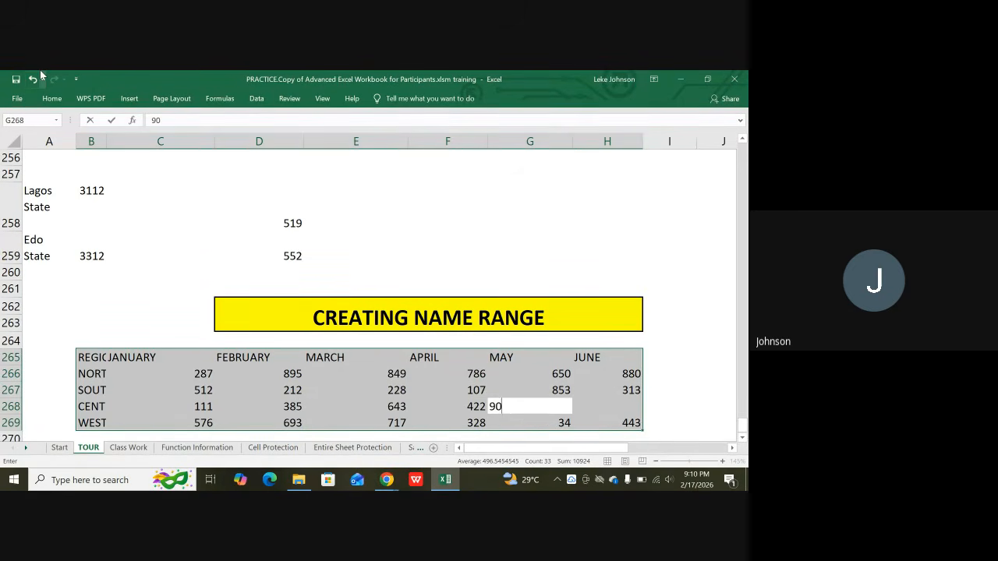
text(1)
key(Tab)
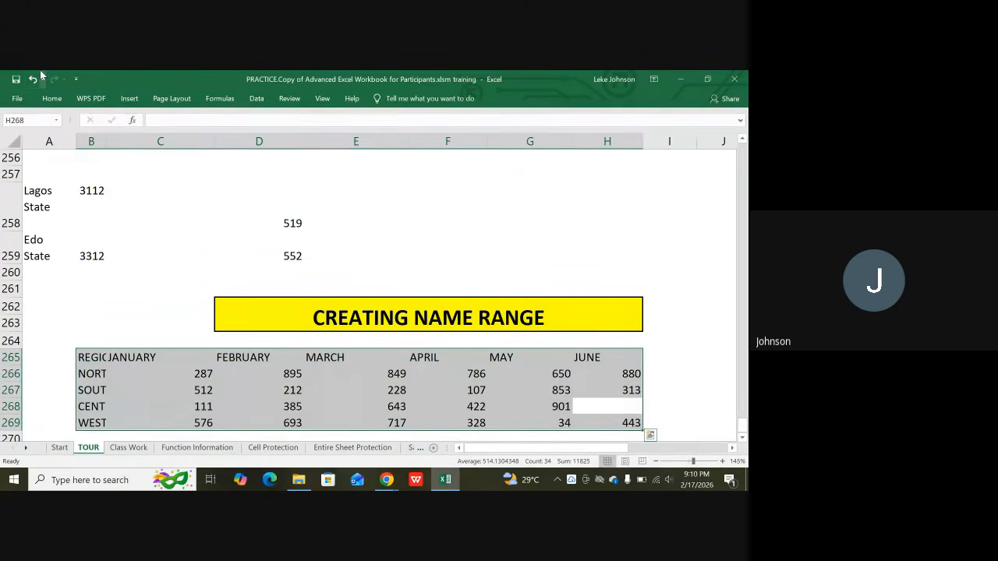
text(839)
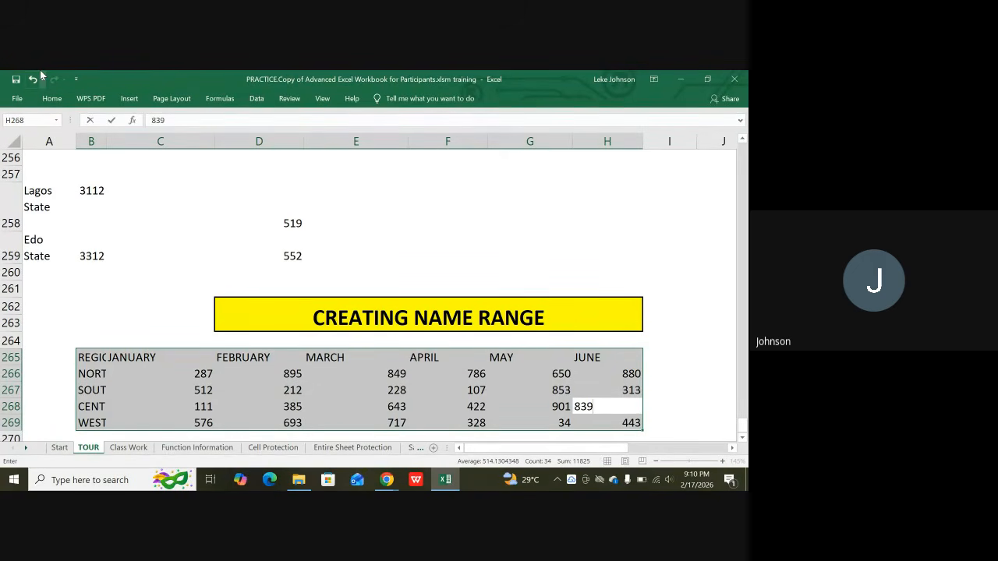
key(Return)
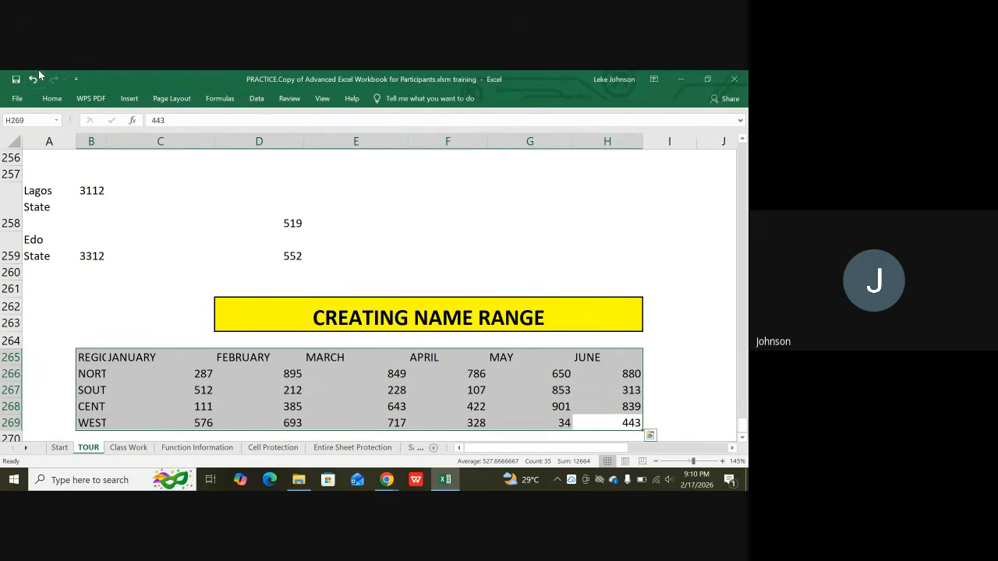
Centre the month headings JANUARY to JUNE in C265 to H265 horizontally.
scroll(107, 211, down, 2)
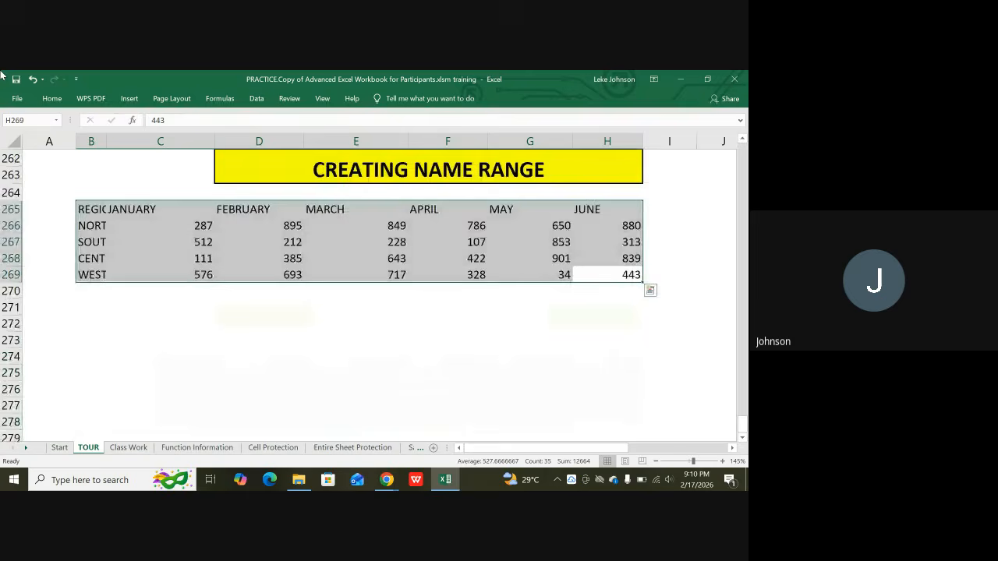
click(135, 319)
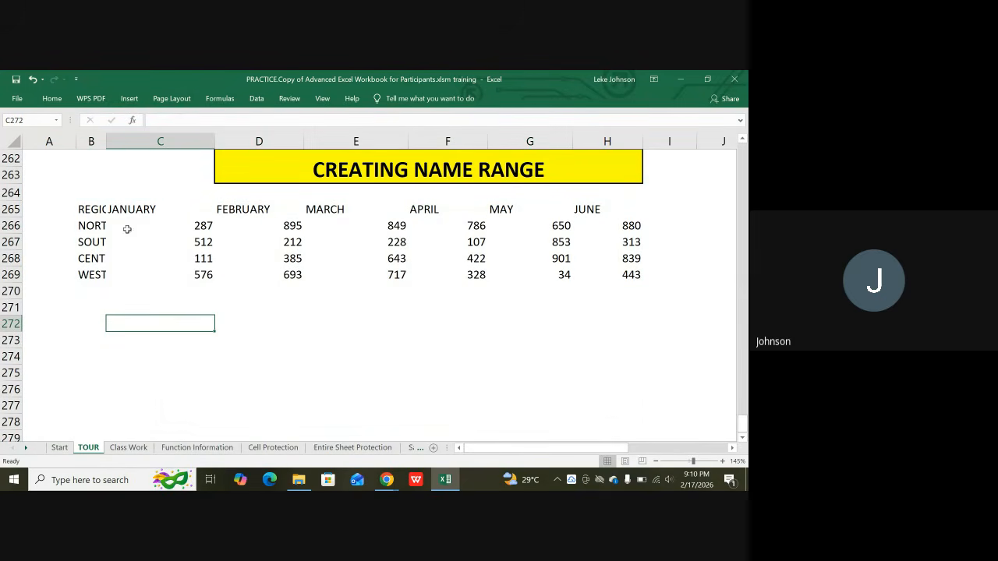
drag(113, 211, 291, 208)
drag(378, 212, 585, 204)
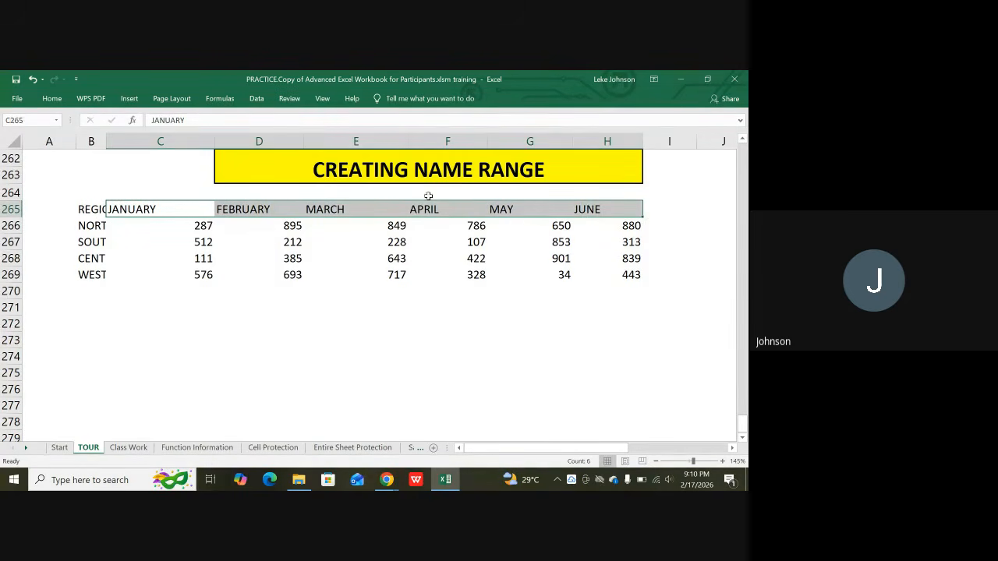
click(60, 101)
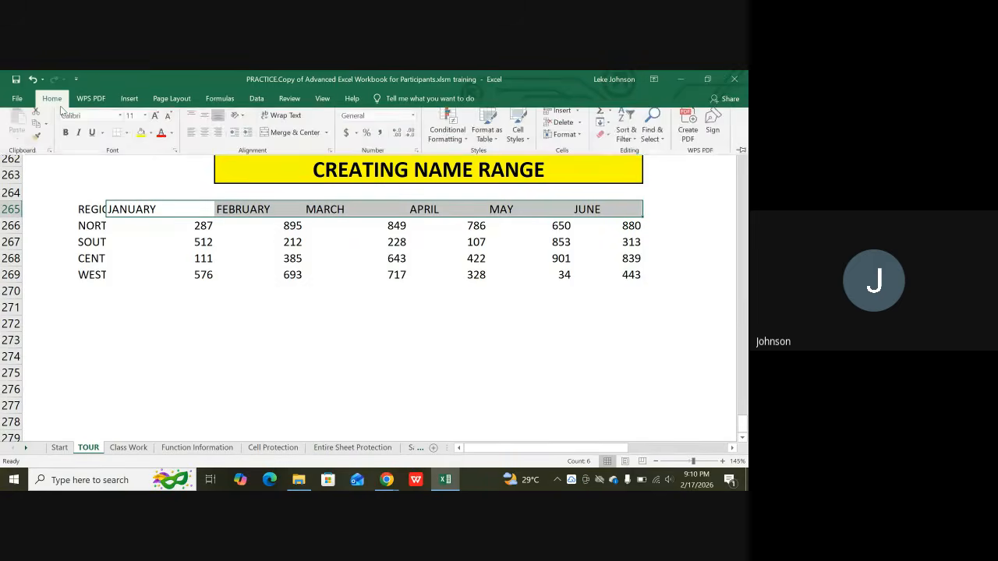
click(205, 141)
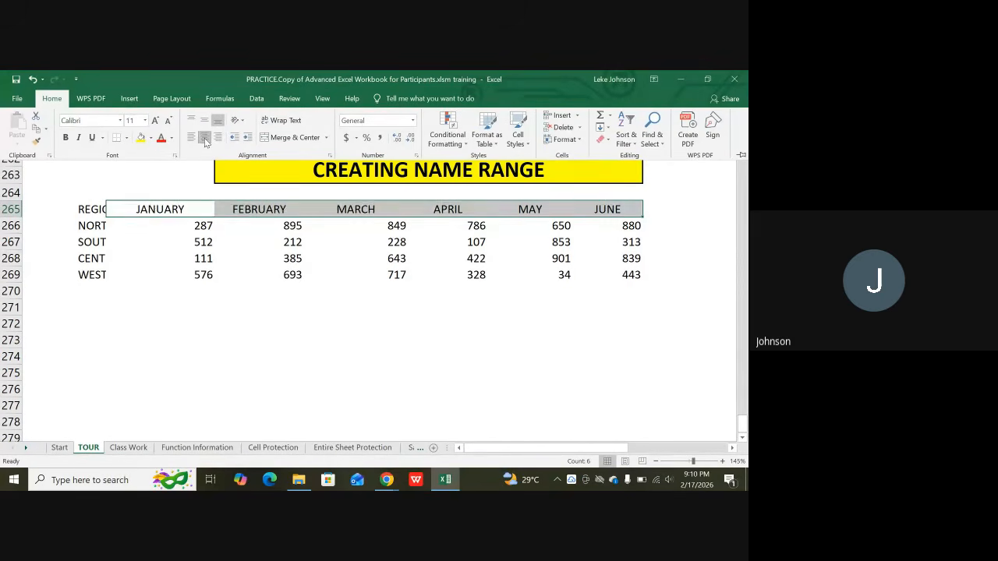
Centre all the monthly figures in C266 to H269 horizontally.
click(175, 240)
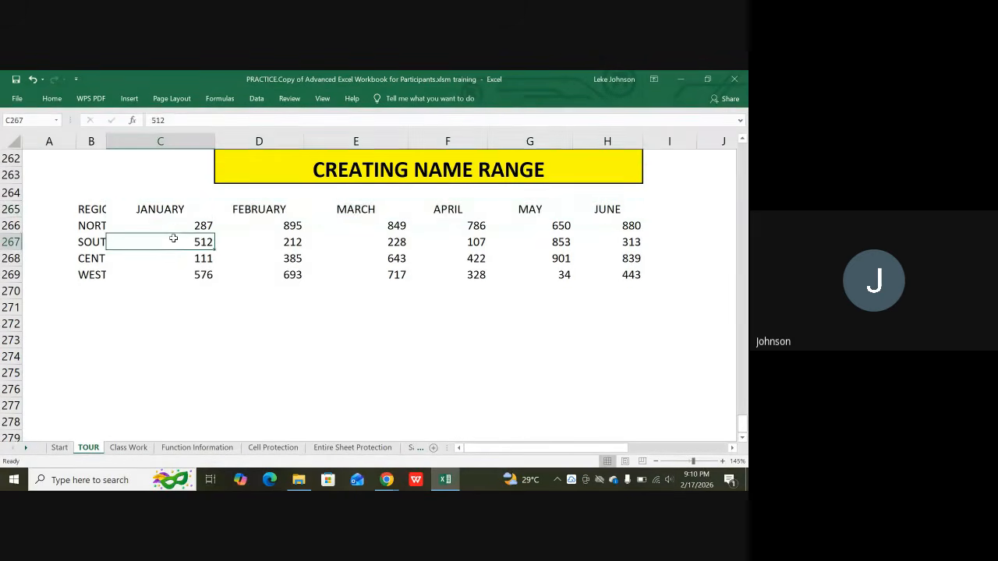
drag(171, 225, 631, 274)
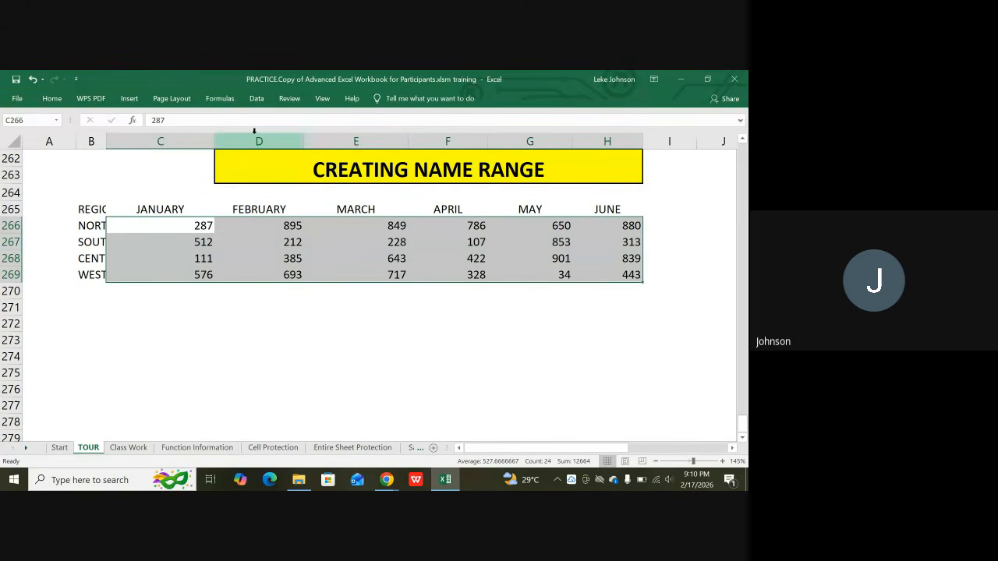
click(52, 98)
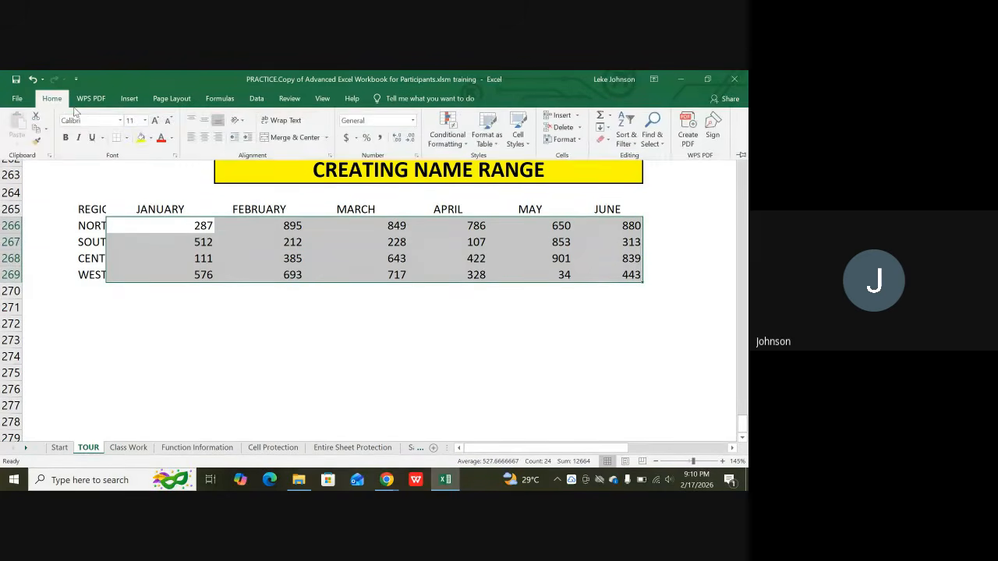
click(205, 137)
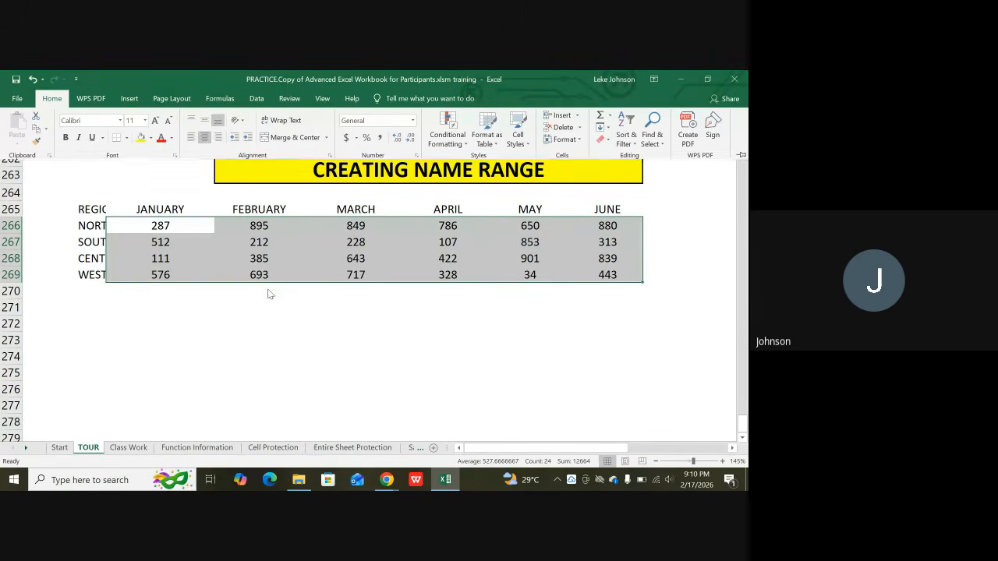
click(247, 302)
click(246, 303)
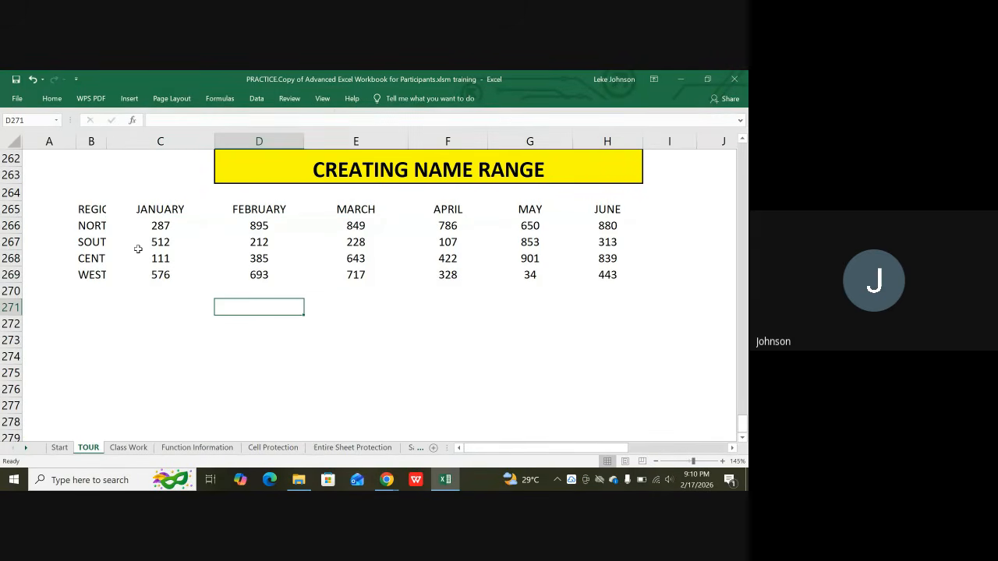
Widen column B so that the REGION heading and all region names fit in full.
click(100, 208)
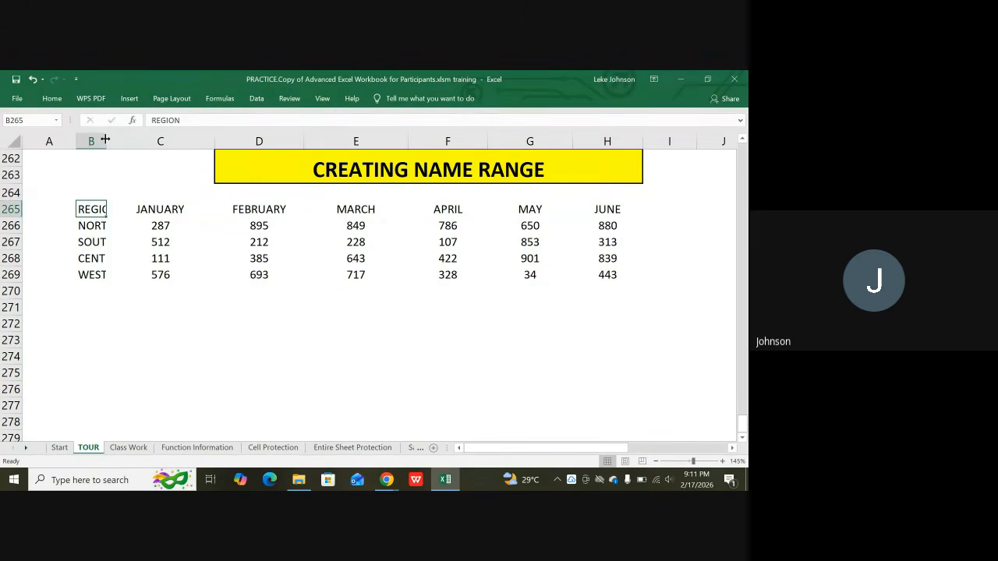
drag(108, 139, 133, 136)
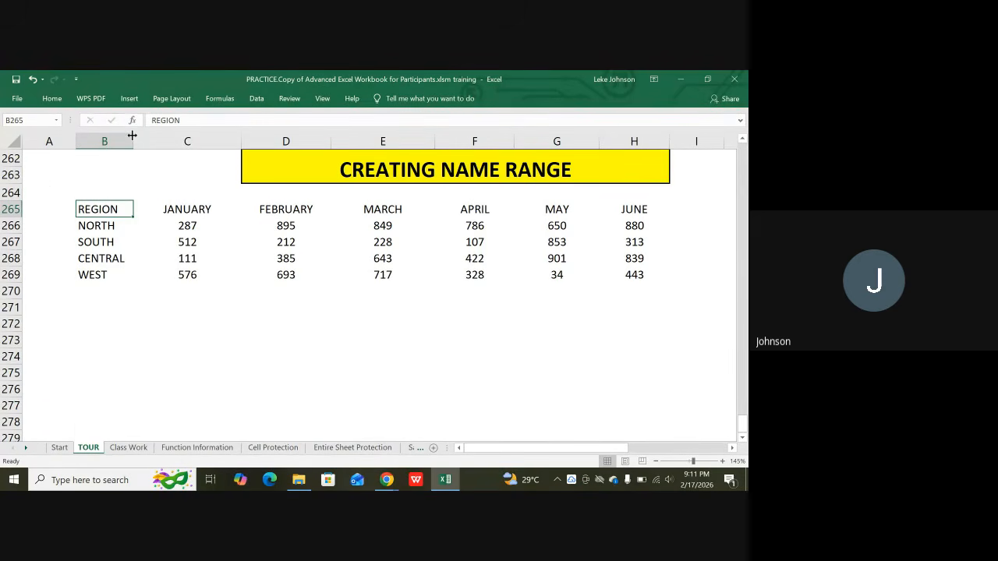
drag(128, 304, 123, 287)
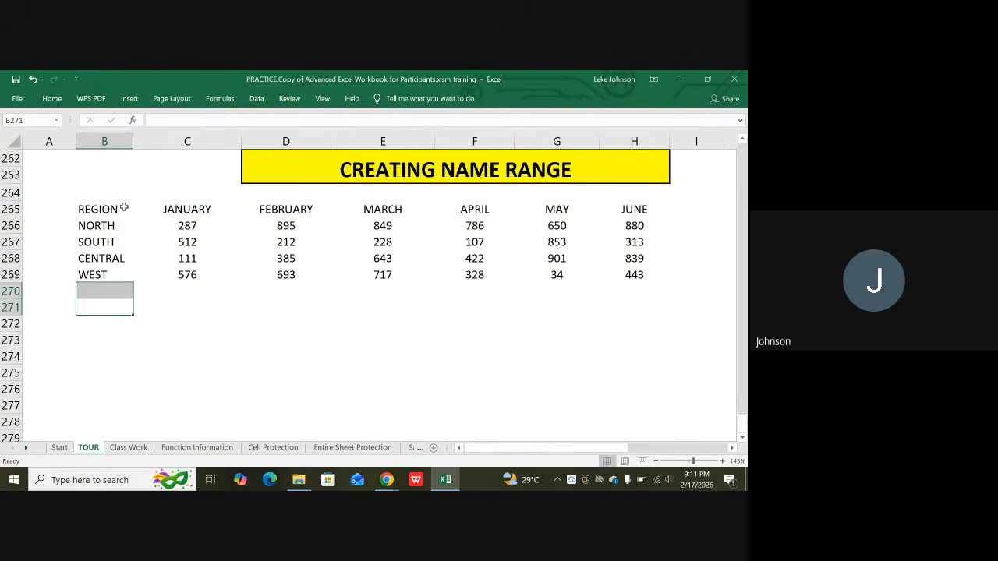
Make the heading row B265 to H265 and the region names in B266 to B269 bold.
drag(124, 208, 616, 204)
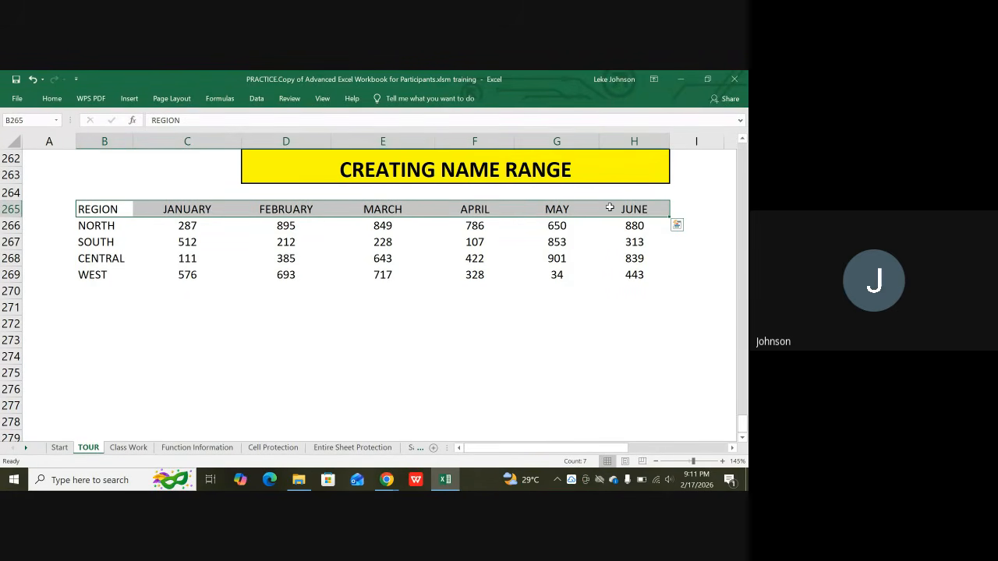
key(ctrl+b)
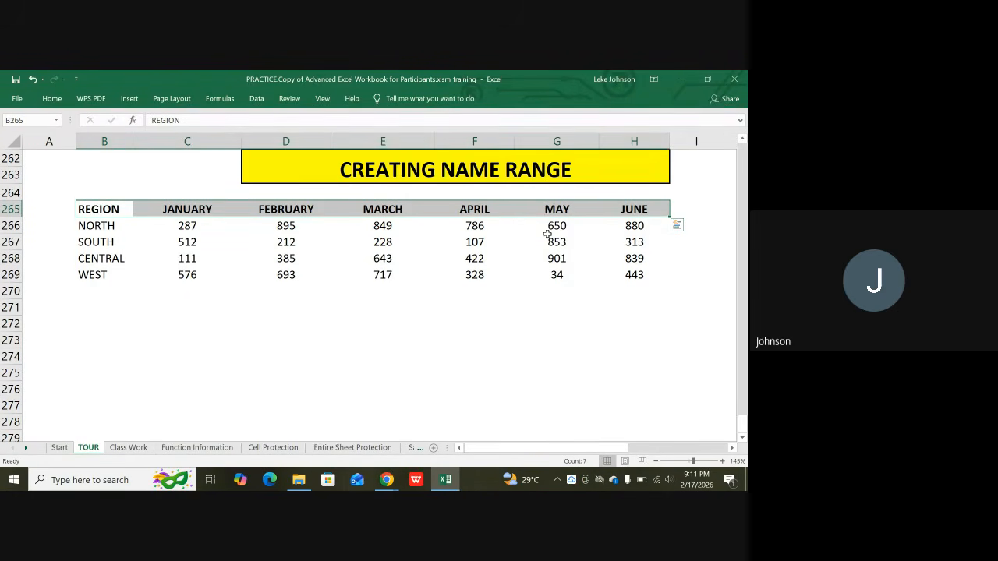
click(122, 265)
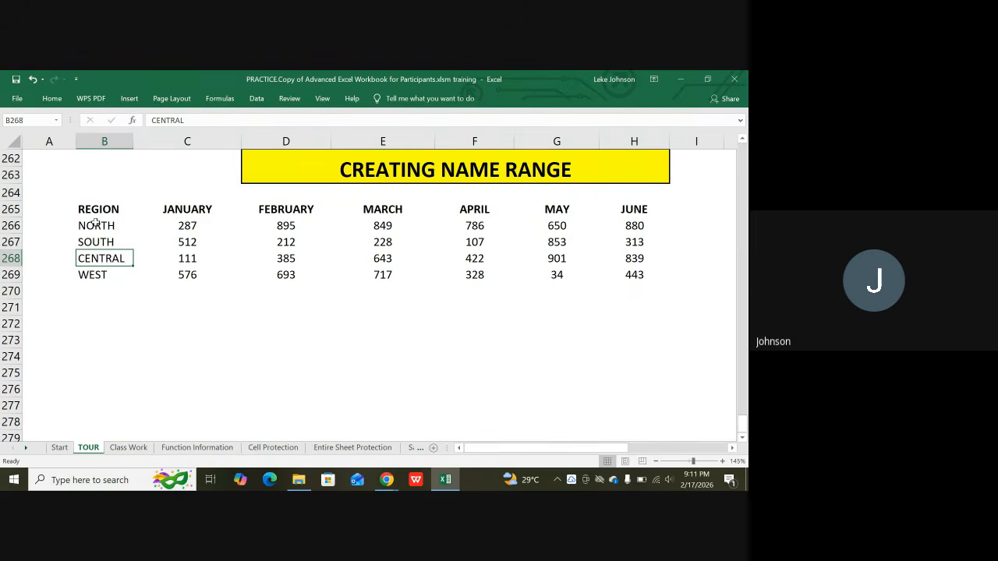
drag(97, 224, 101, 268)
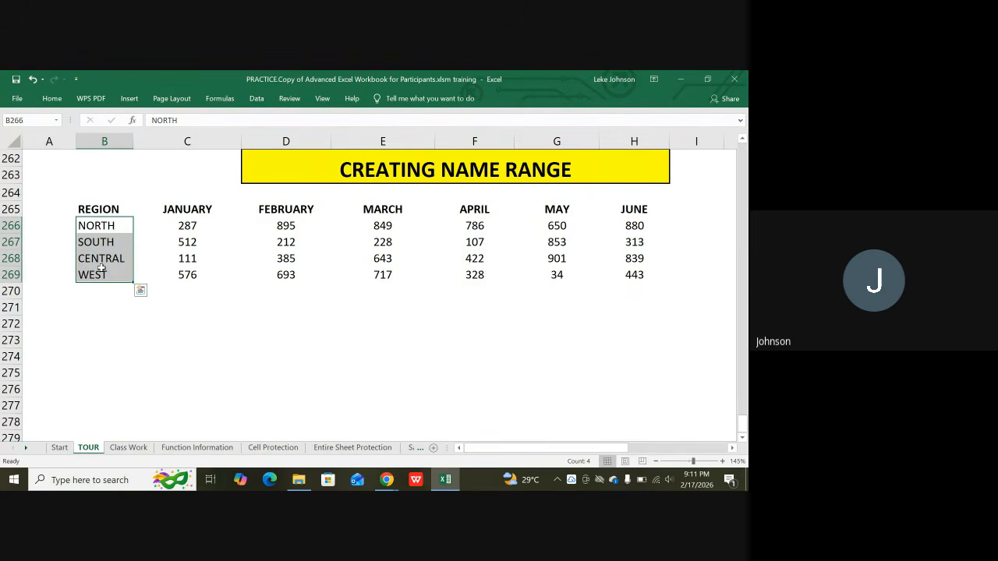
key(ctrl+b)
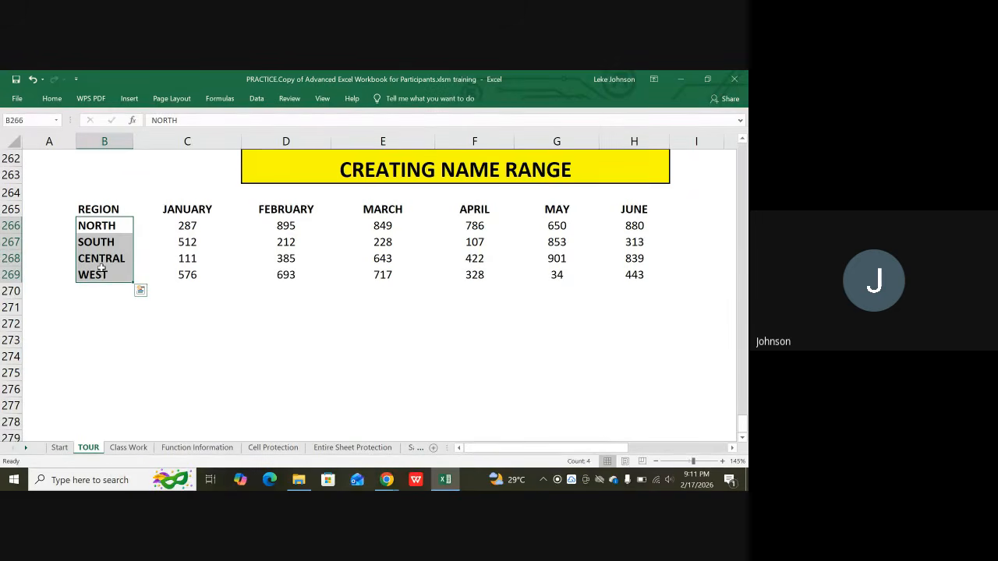
click(201, 308)
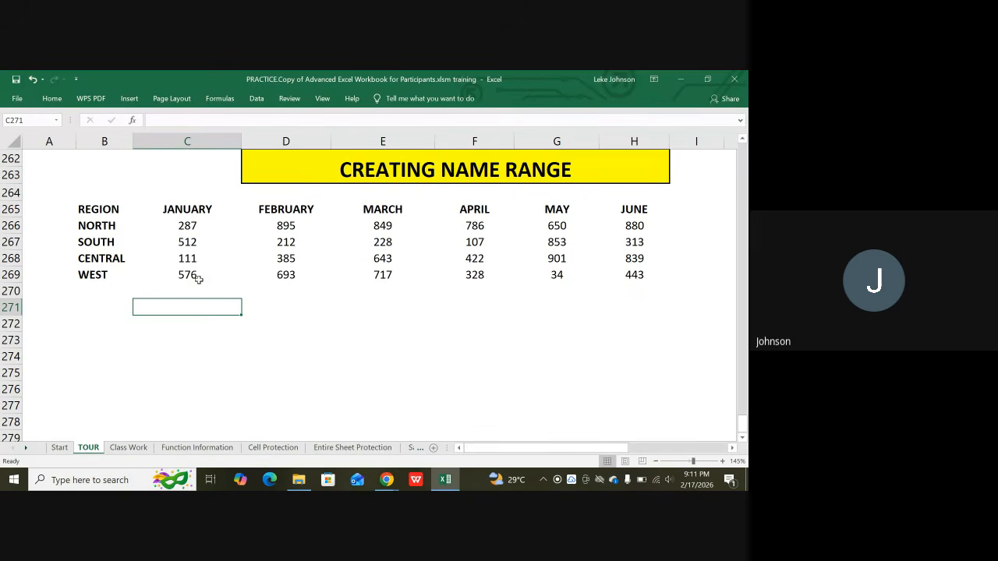
Inspect the references of the first and last figures of the table, cells C266 and H269.
click(184, 226)
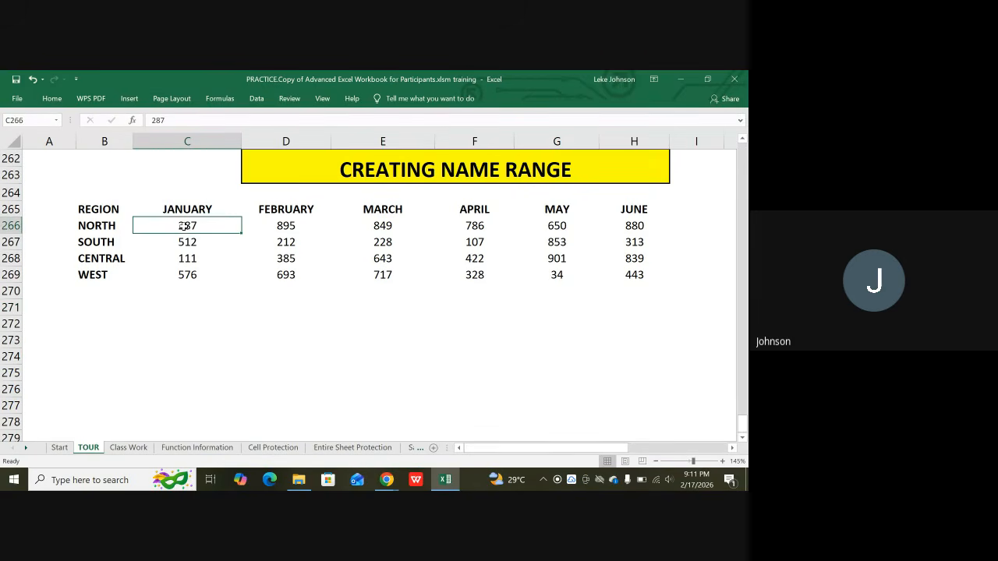
click(636, 279)
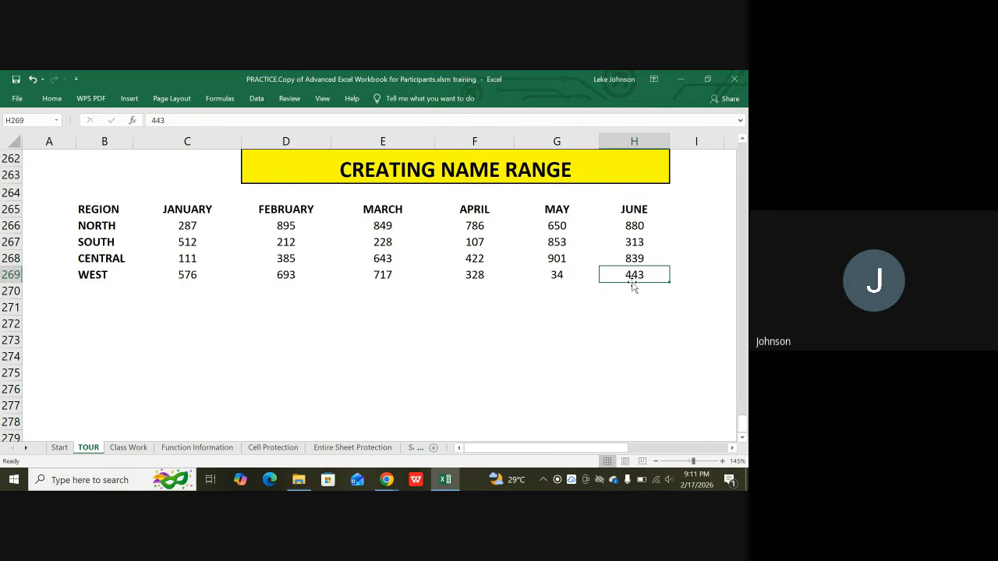
click(187, 226)
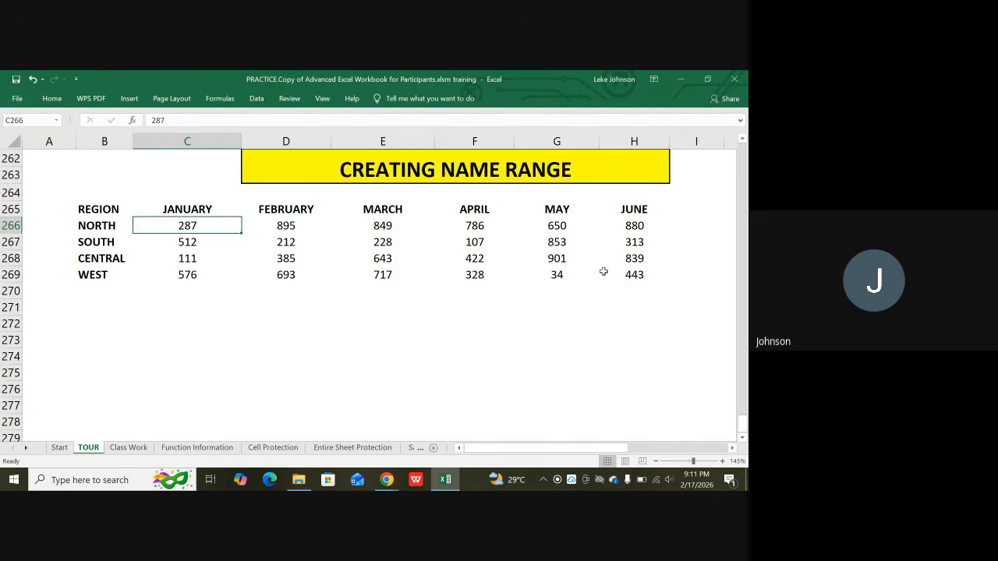
click(630, 276)
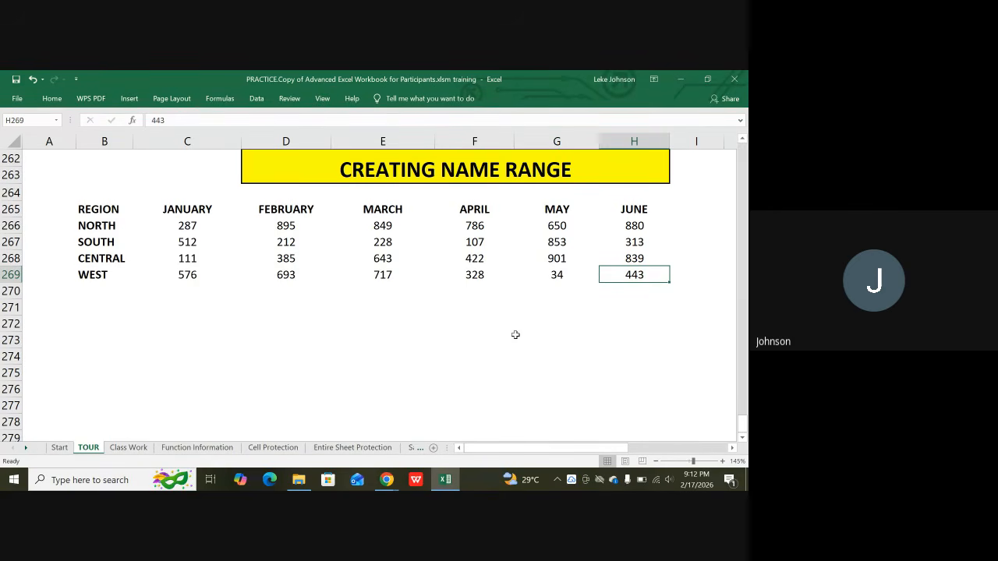
Select all the monthly figures from C266 through H269 by starting at C266 and extending to the cell reference H269.
click(187, 226)
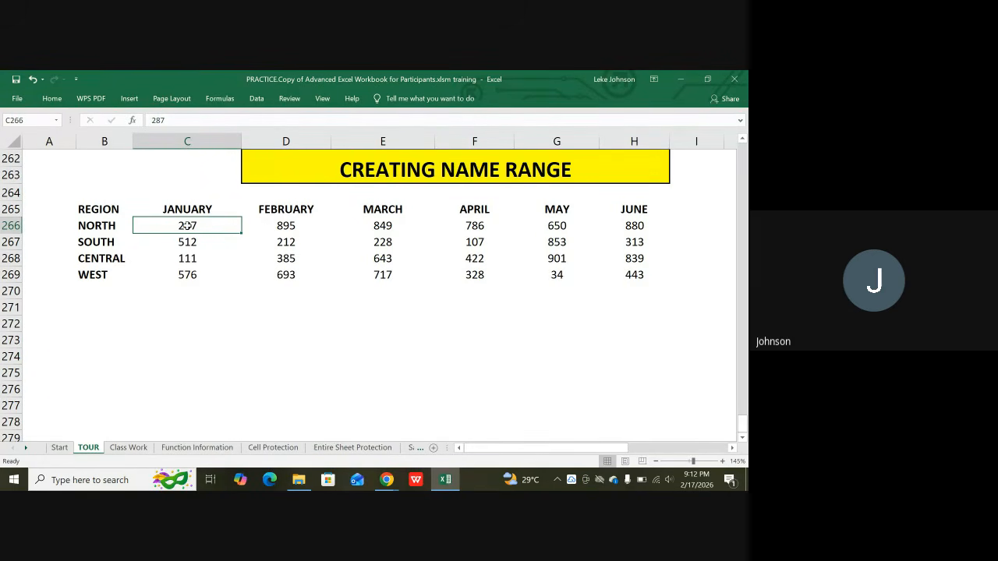
click(31, 119)
key(BackSpace)
text(H)
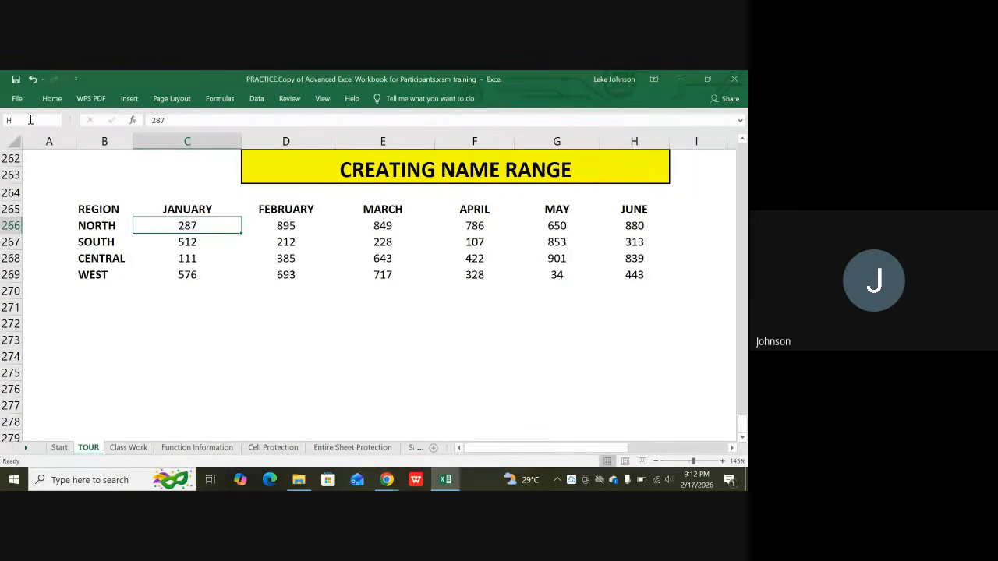
text(269)
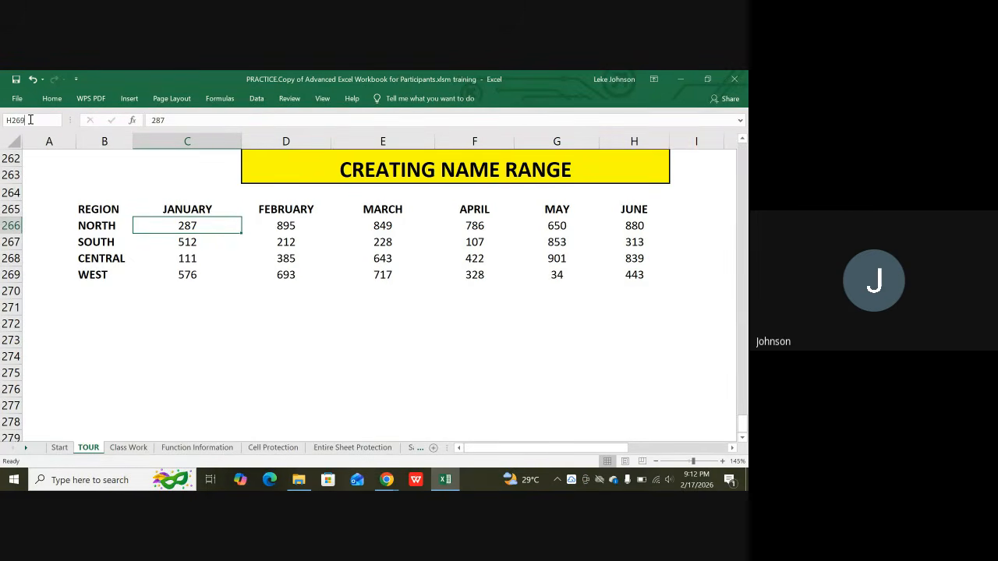
key(Return)
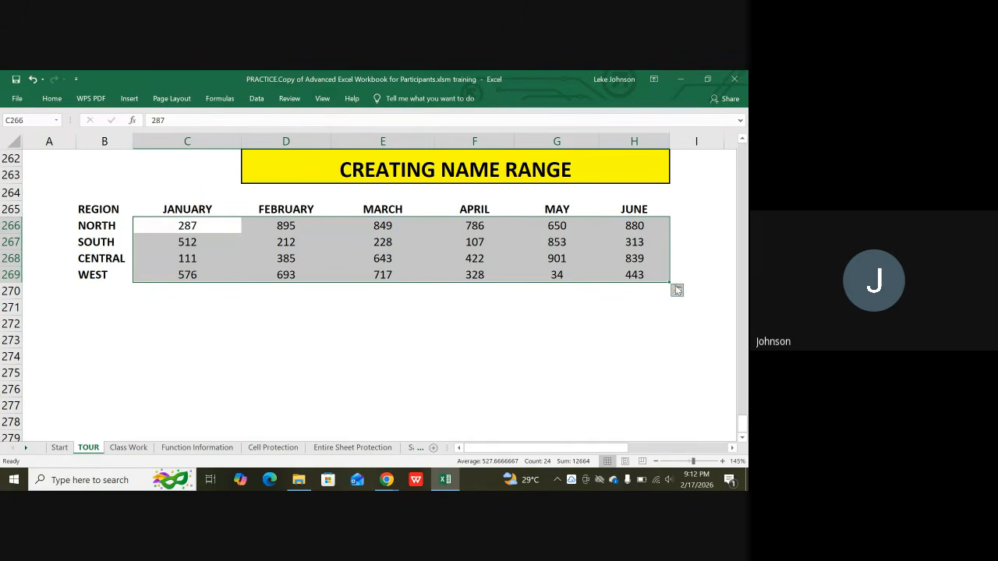
Enter the heading "Method of selecting data" in A271 below the region table.
scroll(136, 313, down, 1)
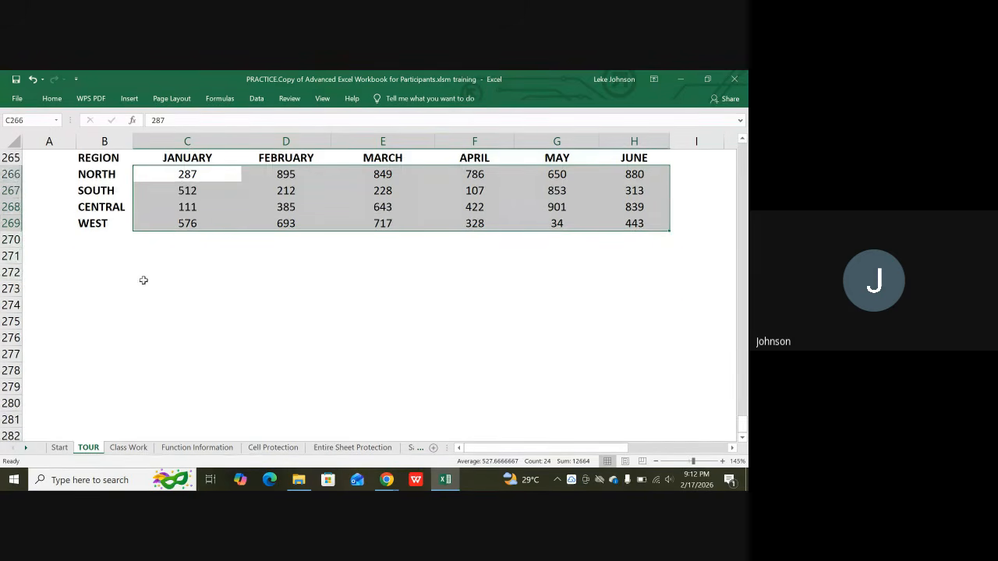
click(39, 259)
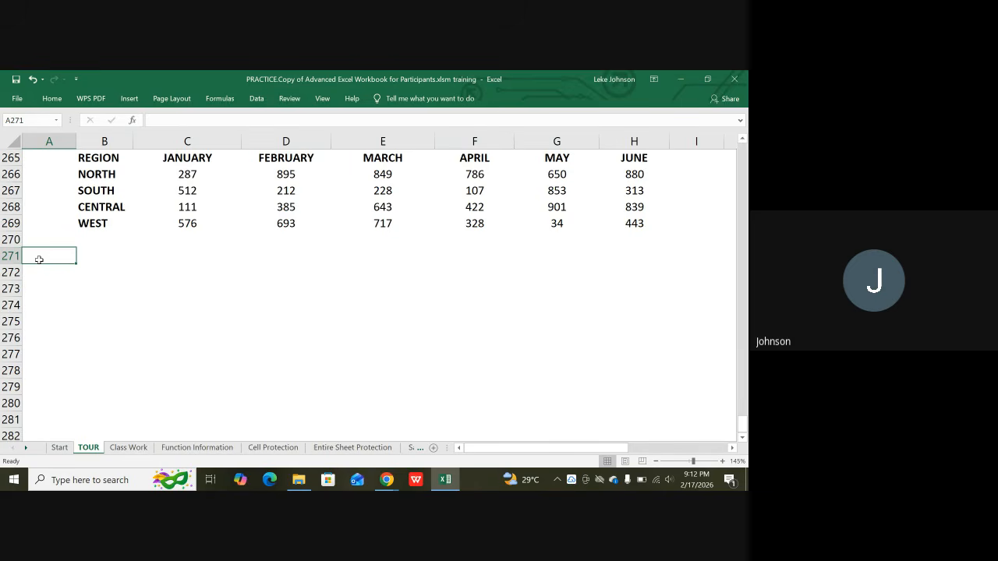
text(Methos)
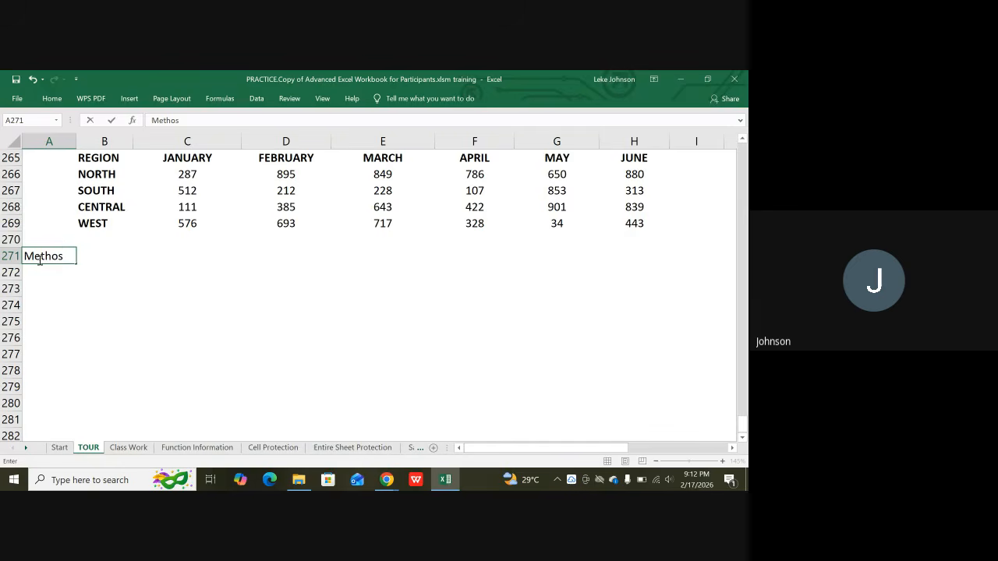
key(Return)
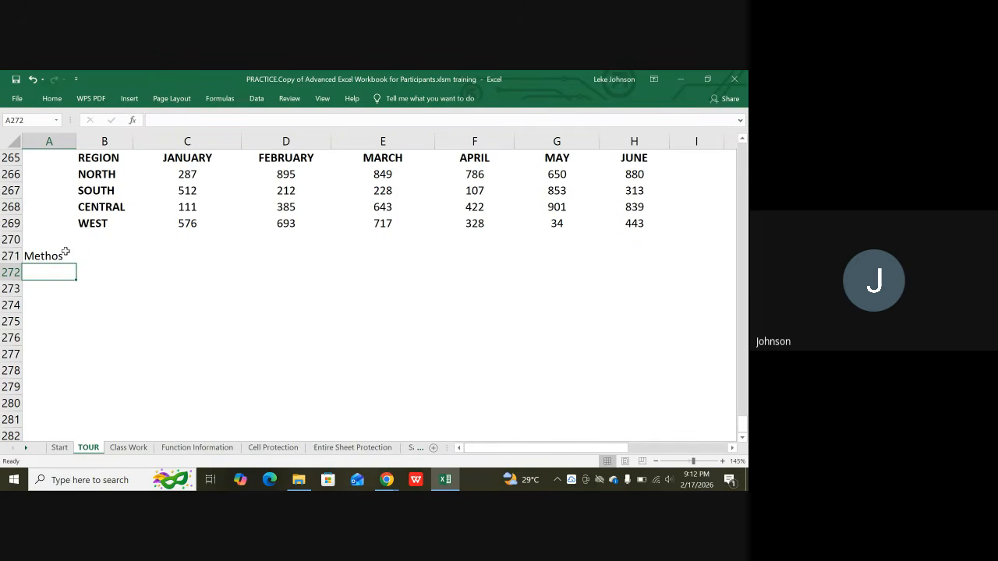
double_click(67, 252)
key(BackSpace)
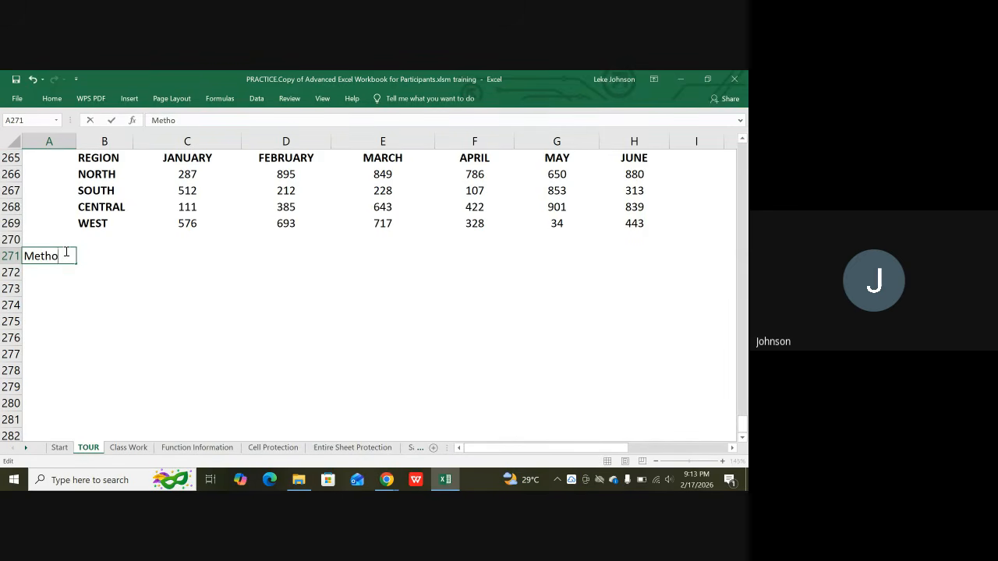
text(d of selecting data)
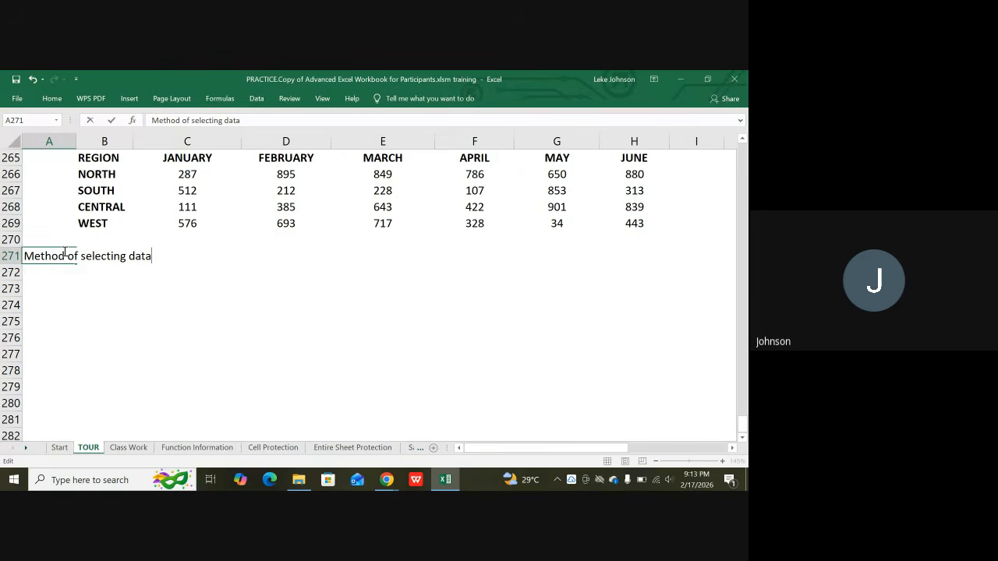
Number the first method 1 in A272 and begin B272 with "Click on the first cell in the Data range and knowing the end range name".
click(43, 280)
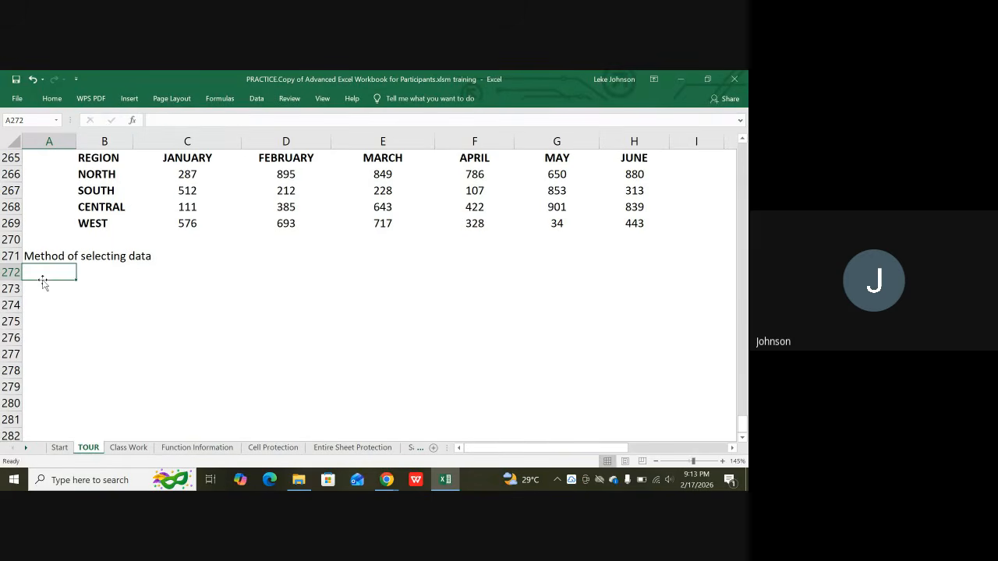
text(1)
key(Tab)
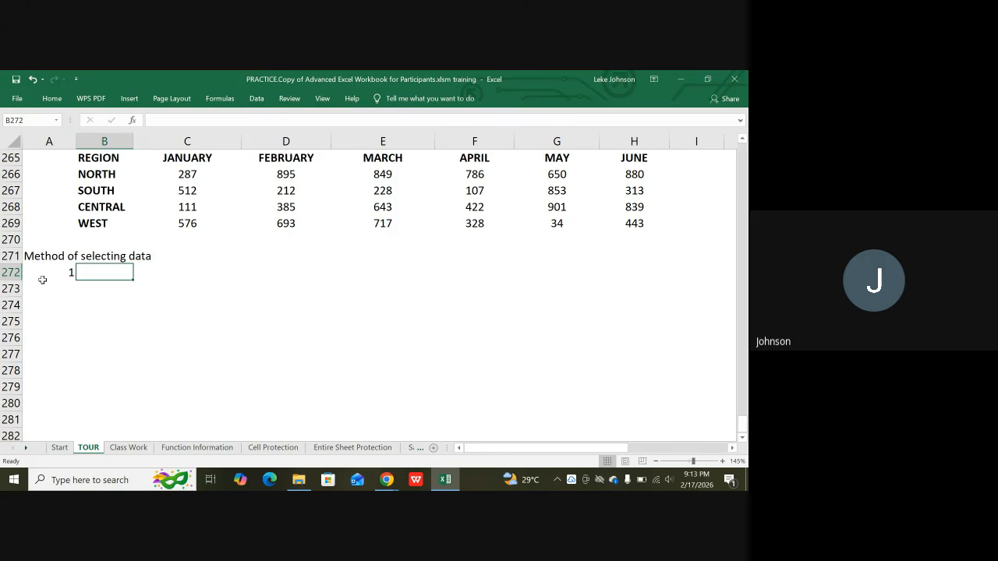
text(Clic)
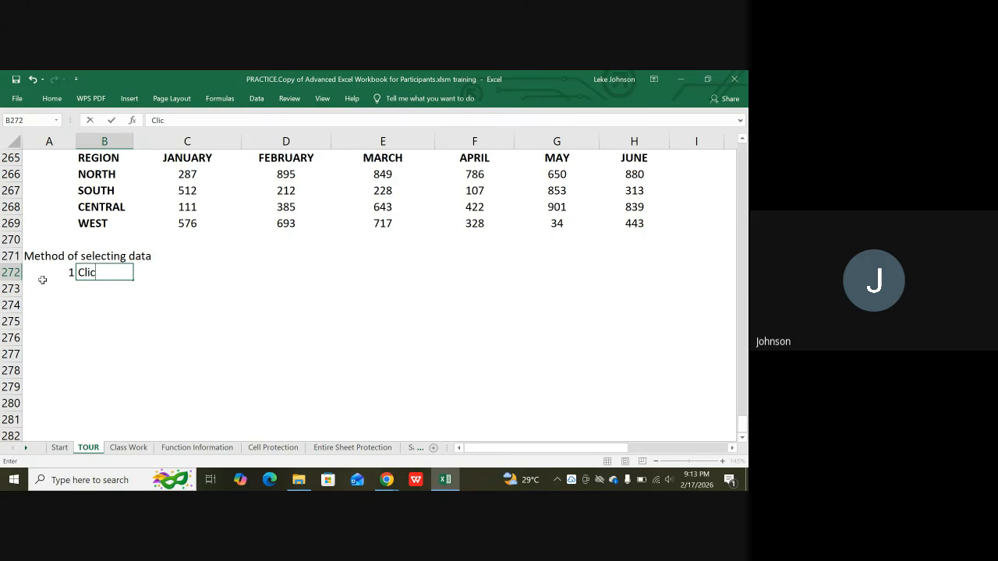
text(k on the first ce)
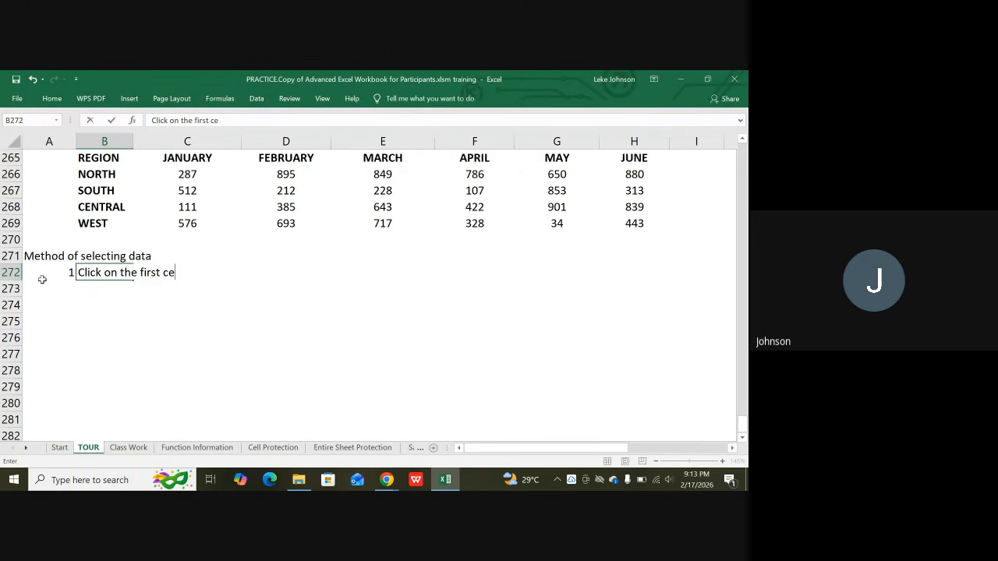
text(ll in the D)
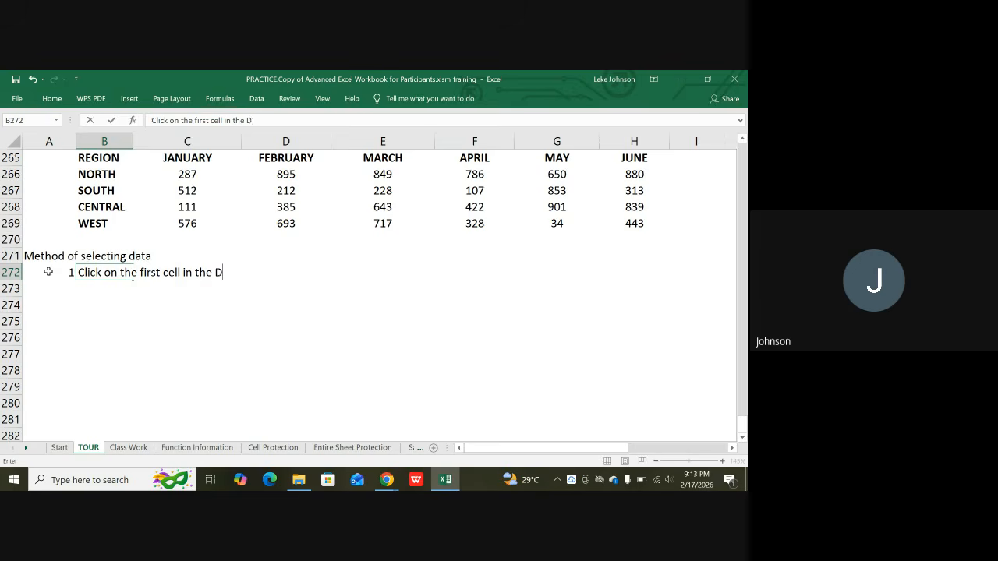
text(ata range and)
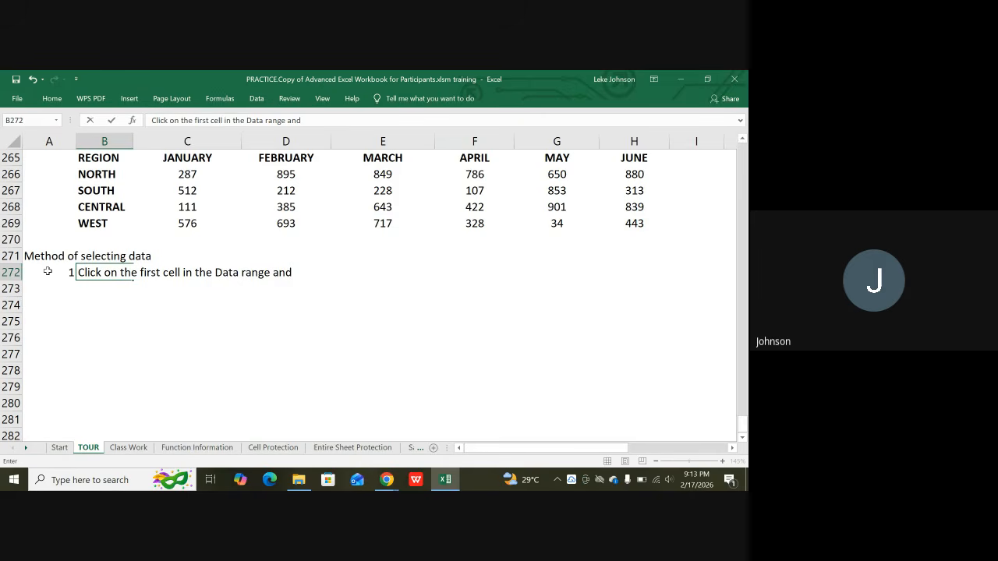
text( knowing t)
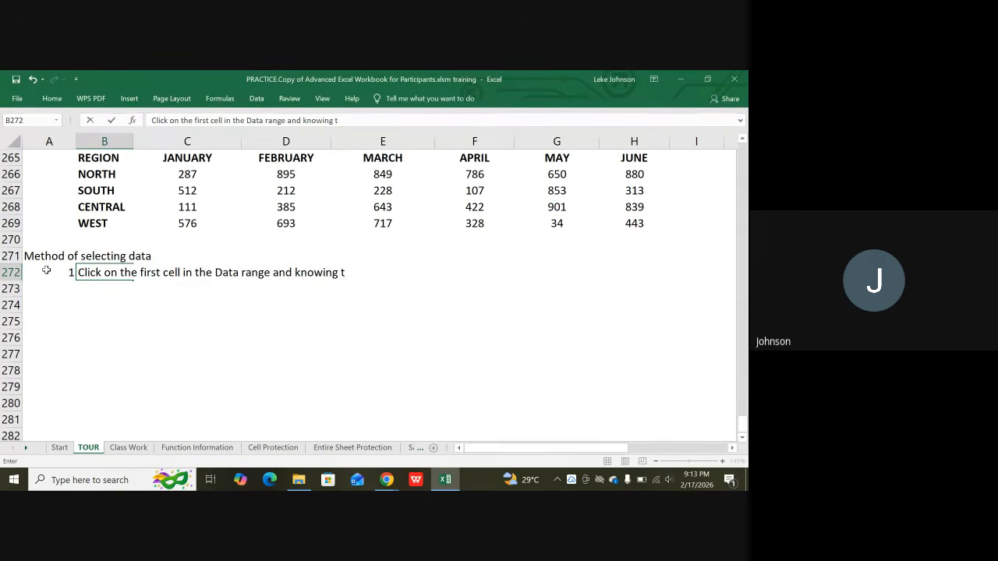
text(he e)
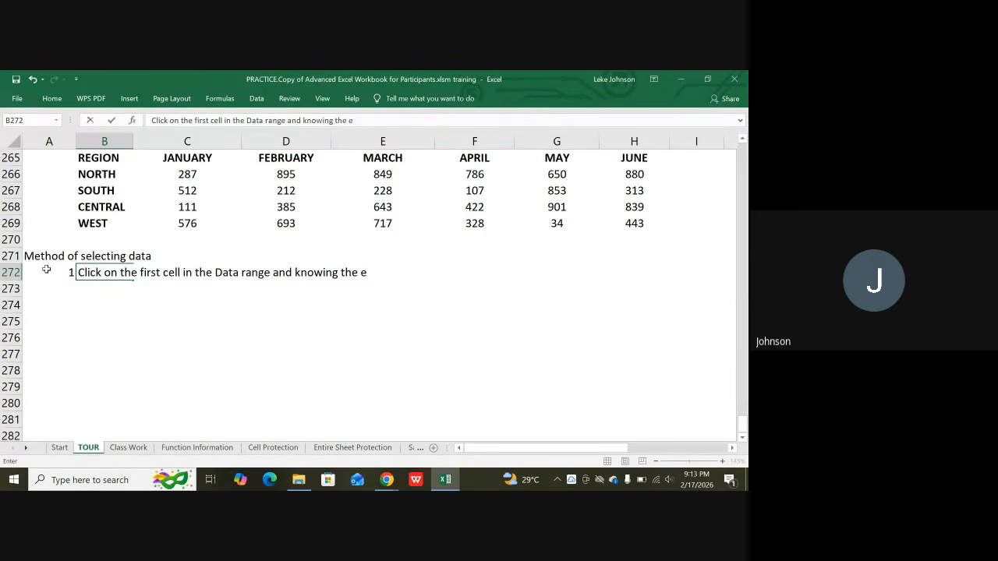
text(nd range name)
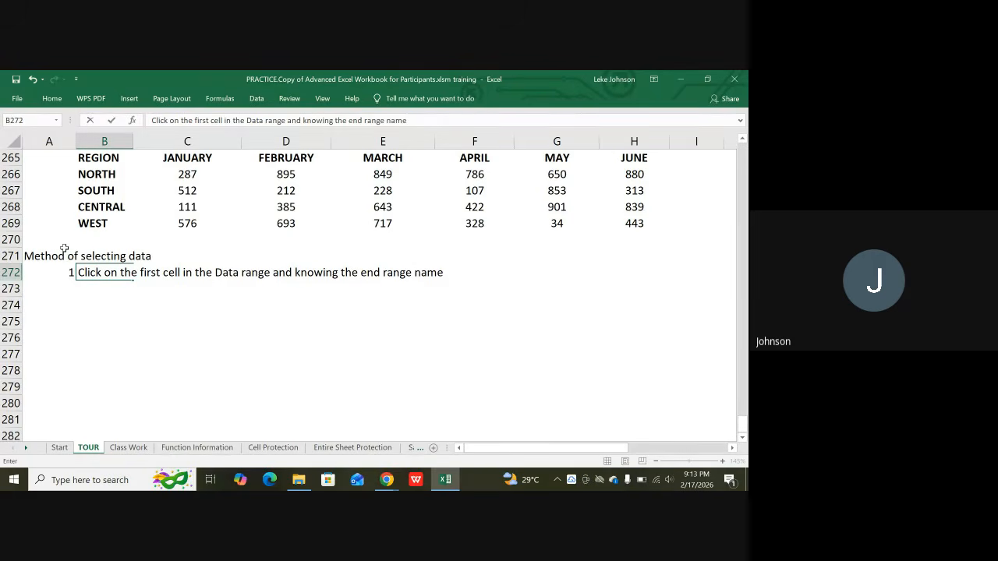
Complete the instruction in B272 with ", go to the name box and type that end name,".
text(, go to y)
key(BackSpace)
text(the name)
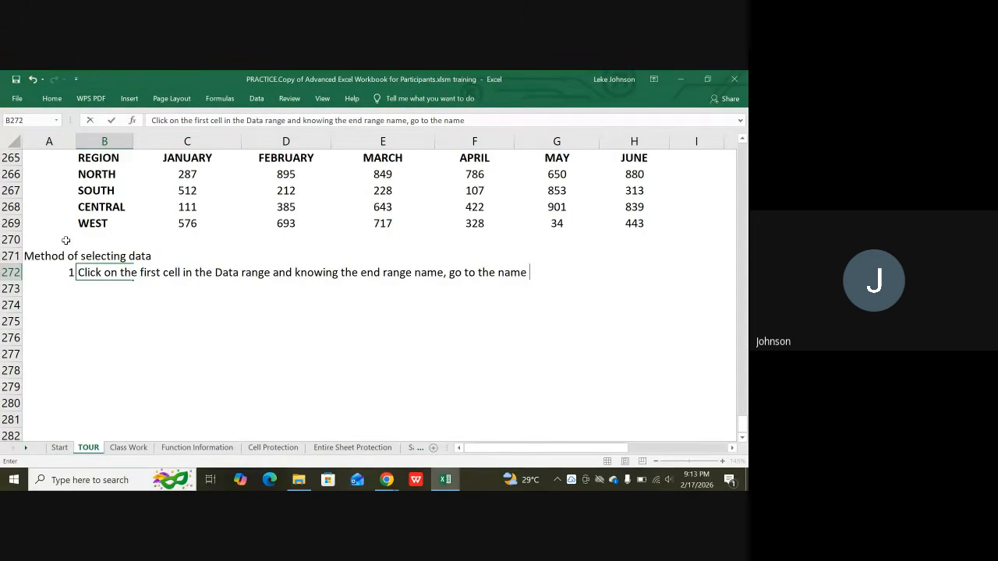
text( box)
text(and type th)
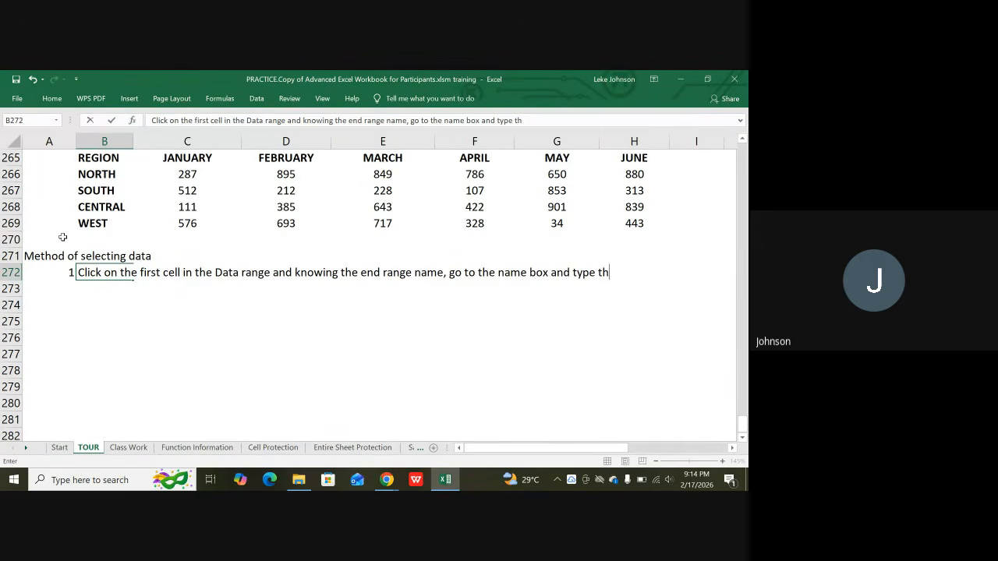
text(at end name)
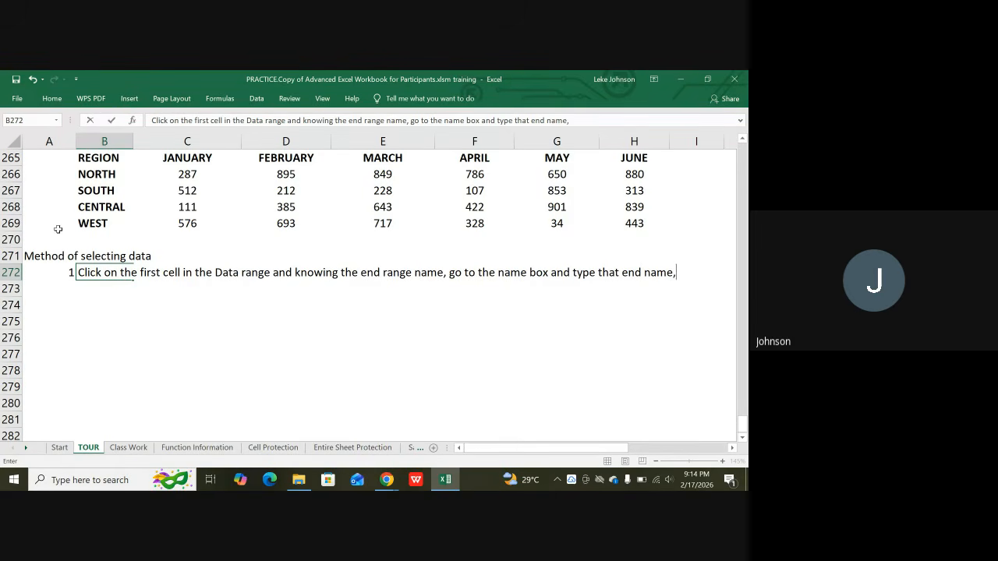
text(,)
key(Return)
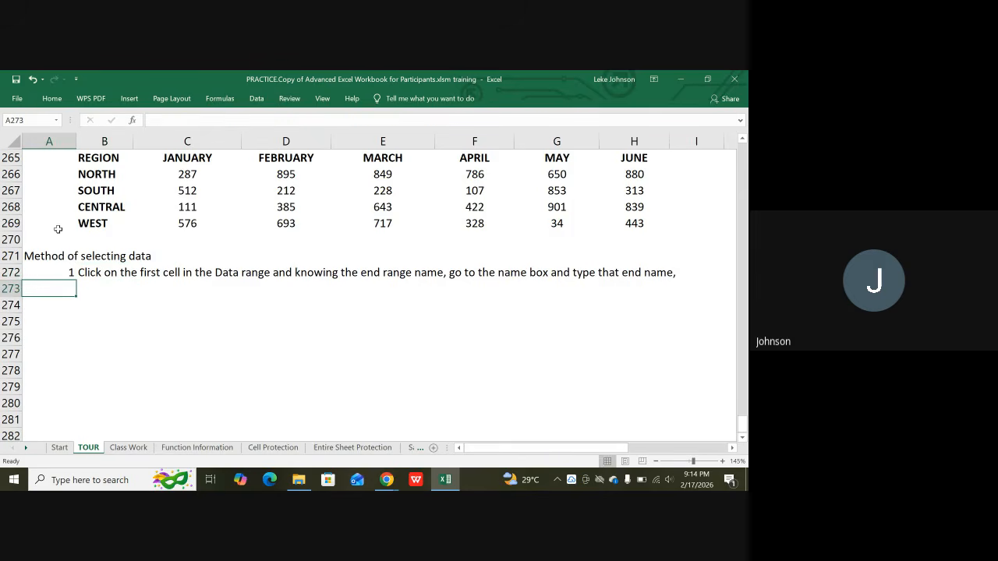
Continue the instruction in A273 with "then Shift Plus Enter".
text(then)
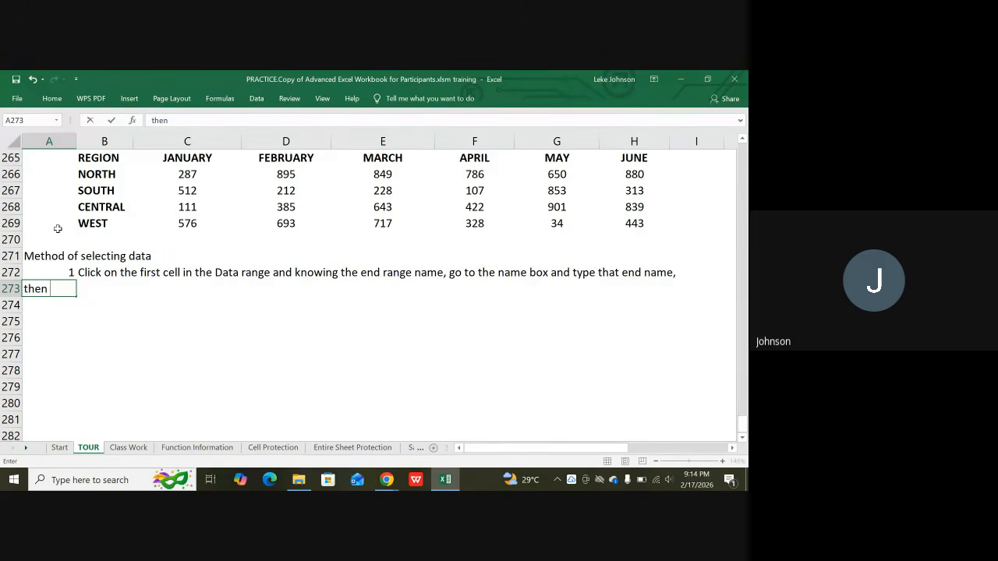
text( Sh)
text(o)
text(ft)
text( Plus)
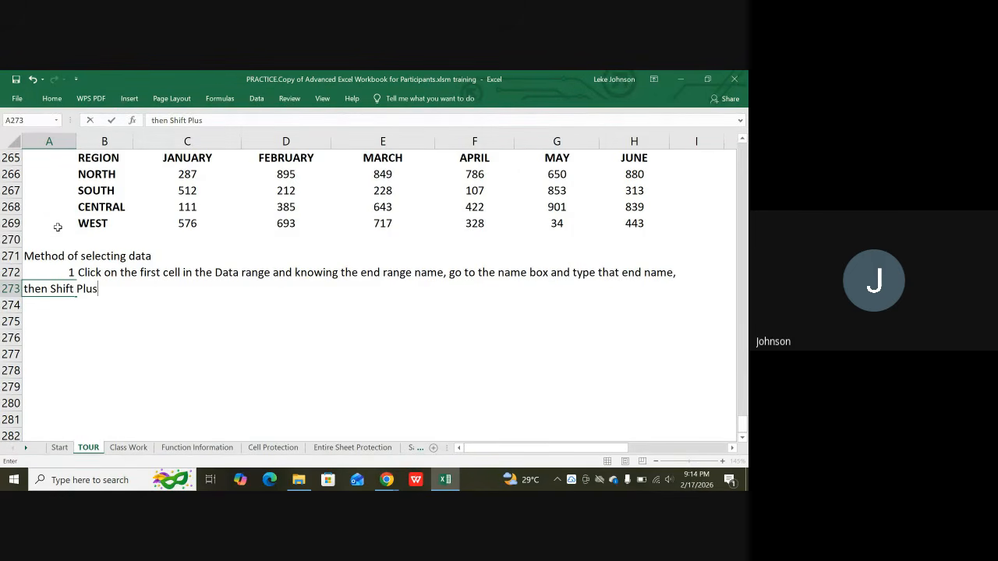
text( Enter)
click(306, 335)
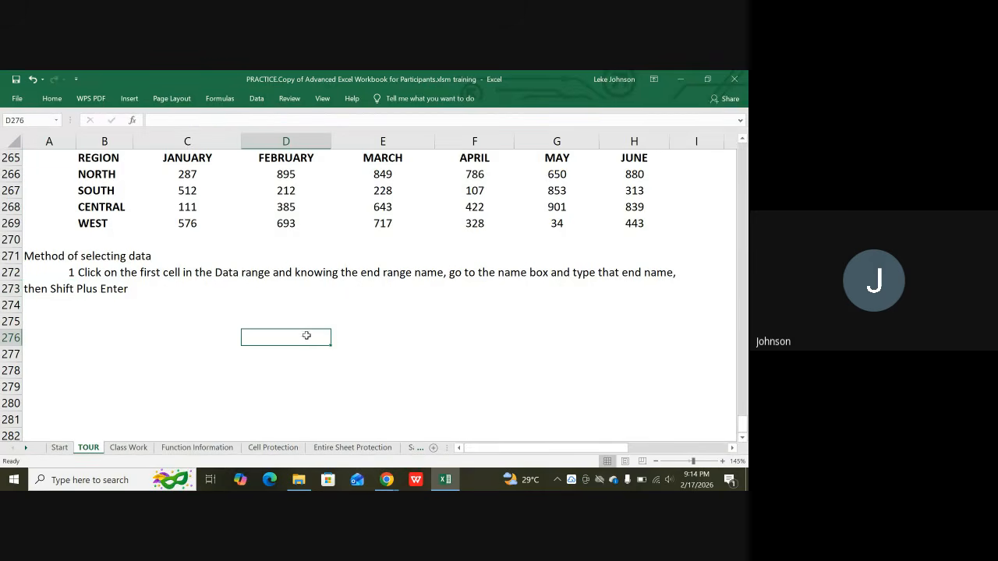
Select the same block of figures in reverse, starting at H269 and extending to the cell reference C266.
scroll(608, 269, up, 1)
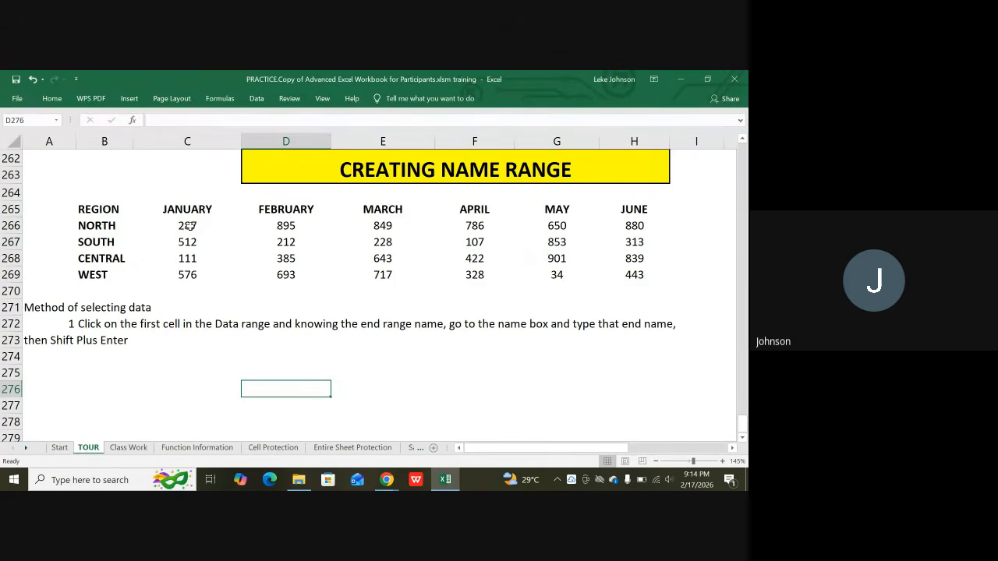
click(187, 225)
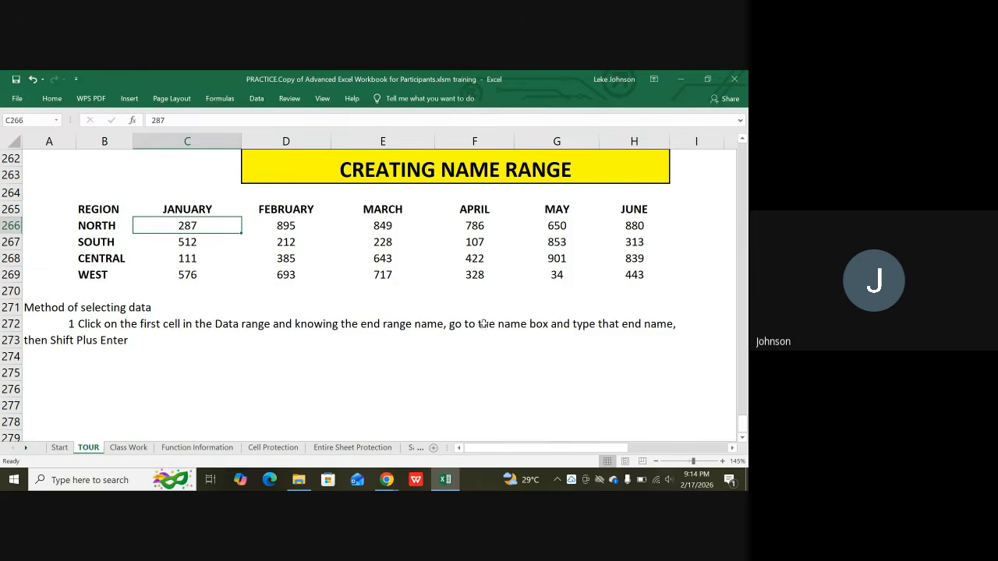
click(638, 274)
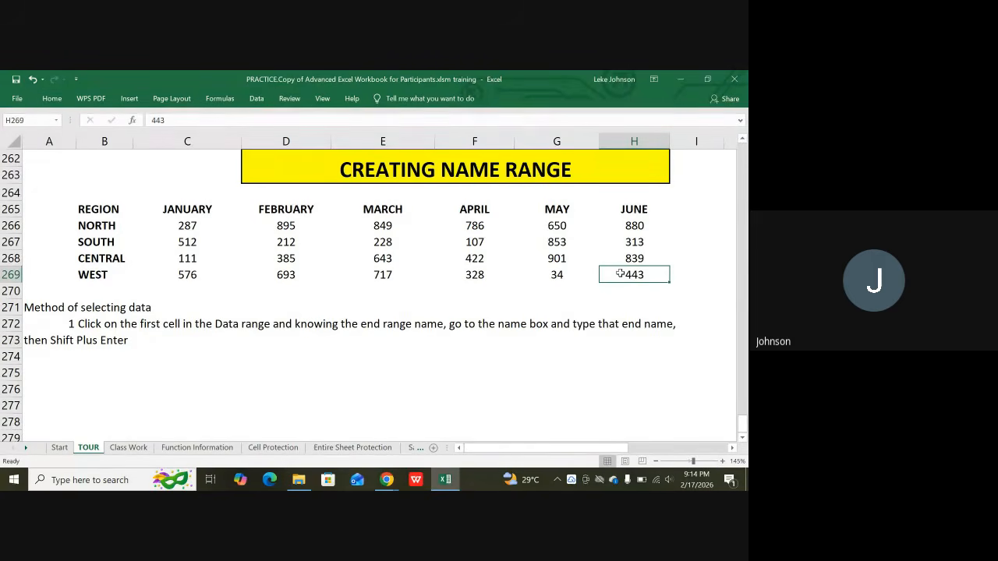
click(33, 121)
text(c)
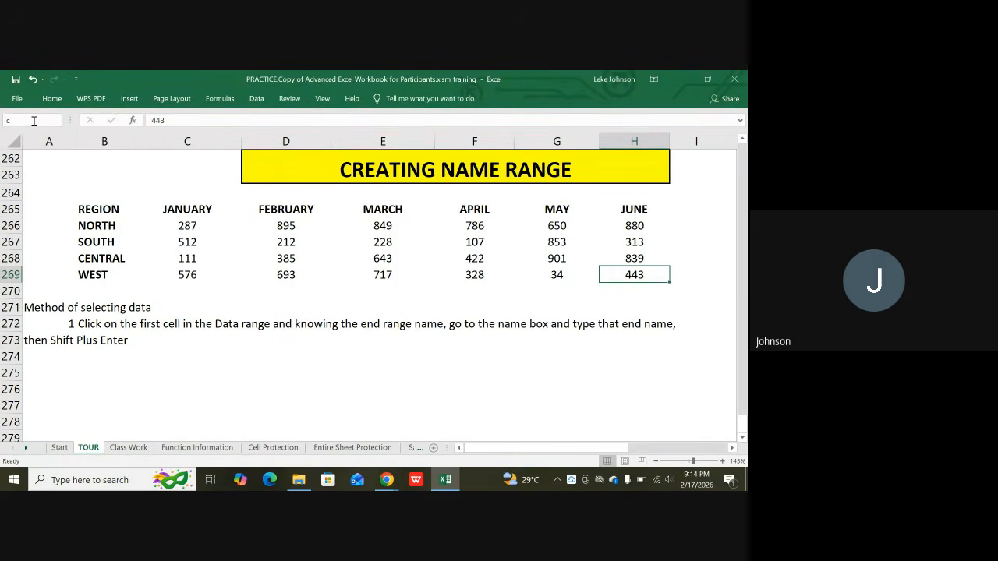
text(266)
key(shift+Return)
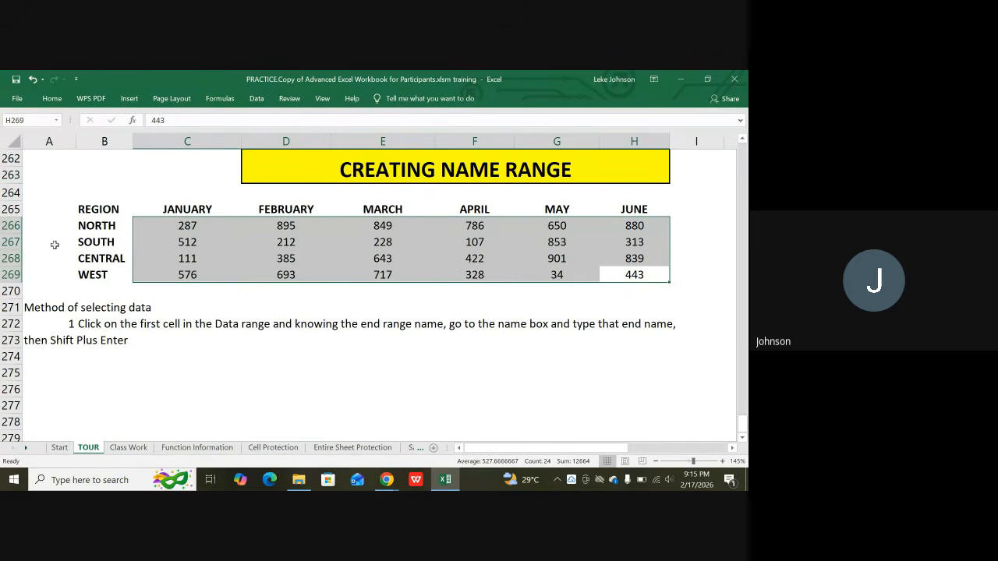
Extend the heading in A271 to read "Method of selecting data Range".
click(34, 307)
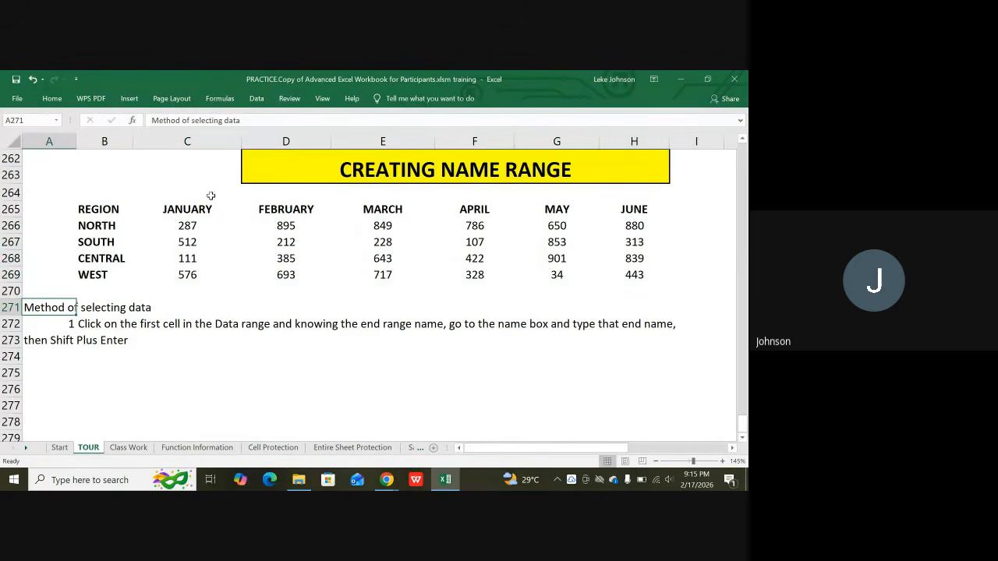
click(244, 120)
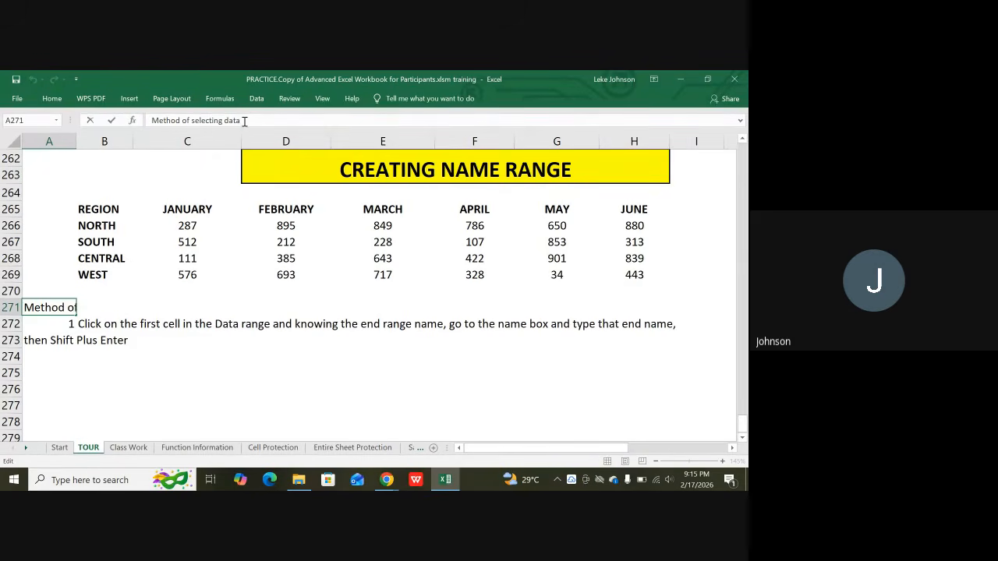
text(Range)
key(Return)
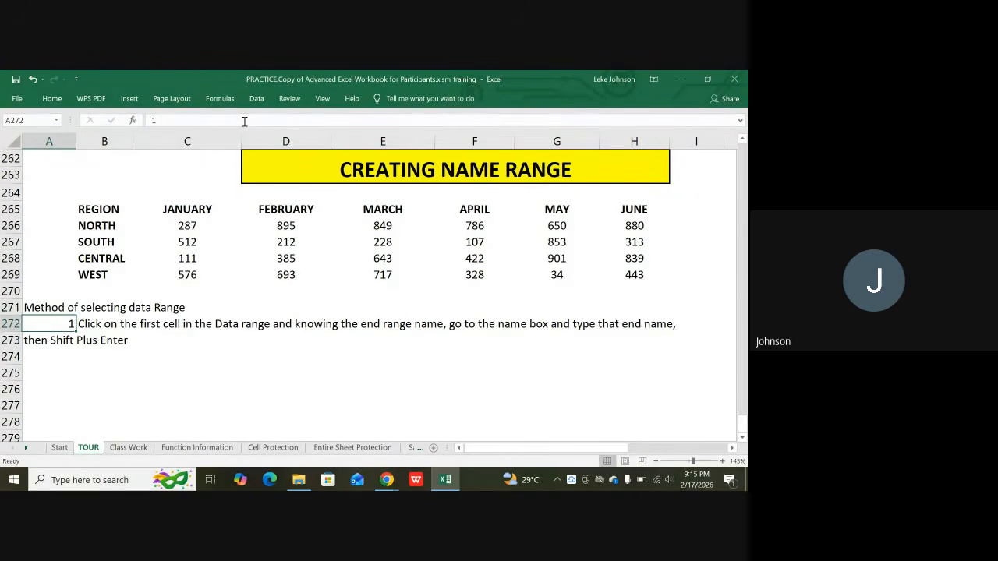
click(55, 351)
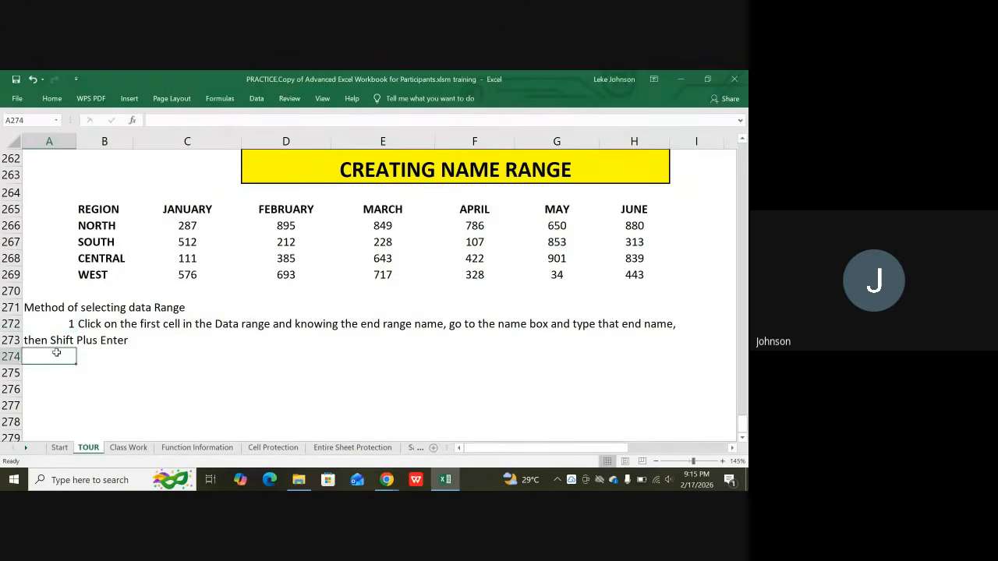
Add item 2 in A274 with the instruction "Click on the first cell then press Ctrl + Shift + End" in B274.
text(2)
key(Tab)
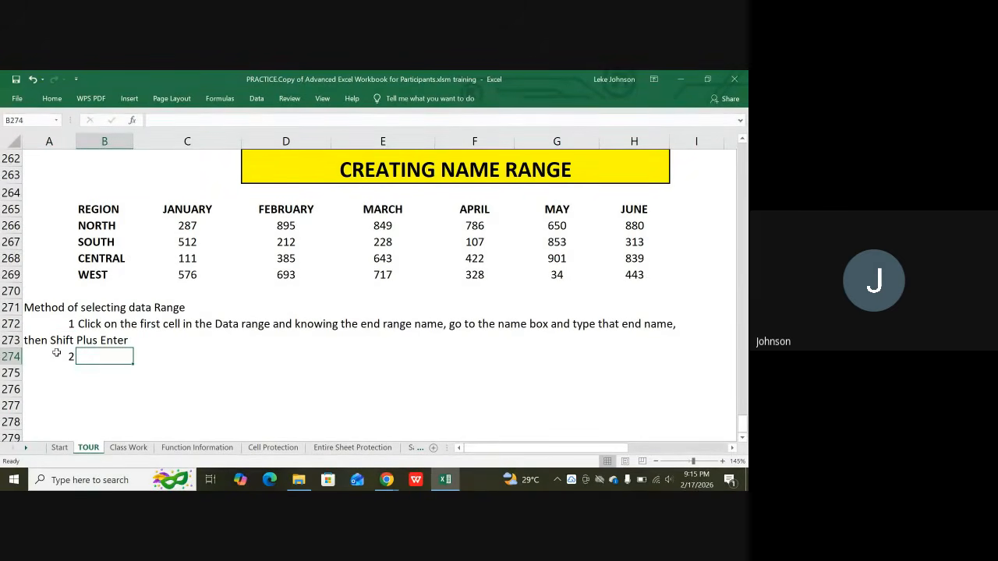
text(V)
key(BackSpace)
text(Cl)
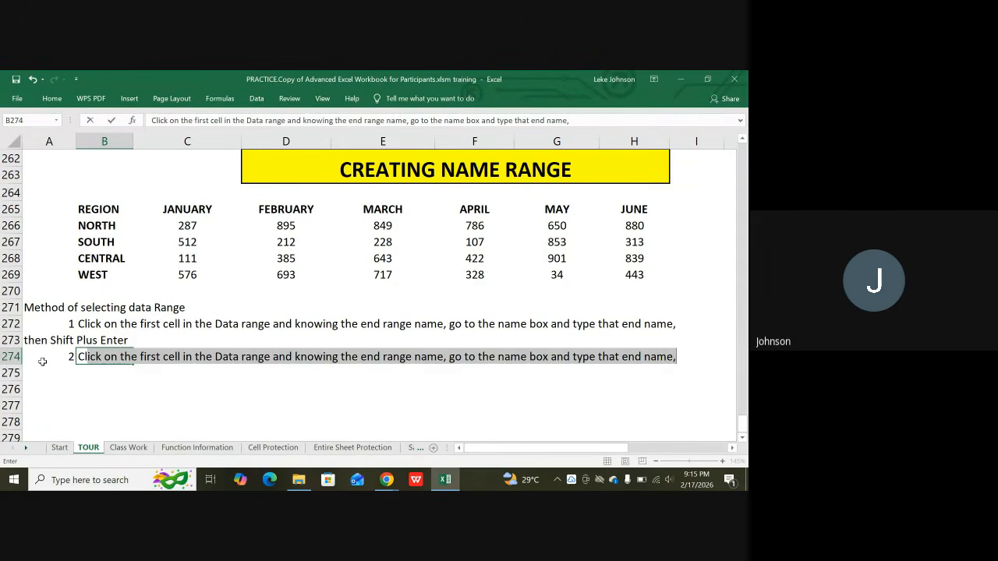
text(ick on the f)
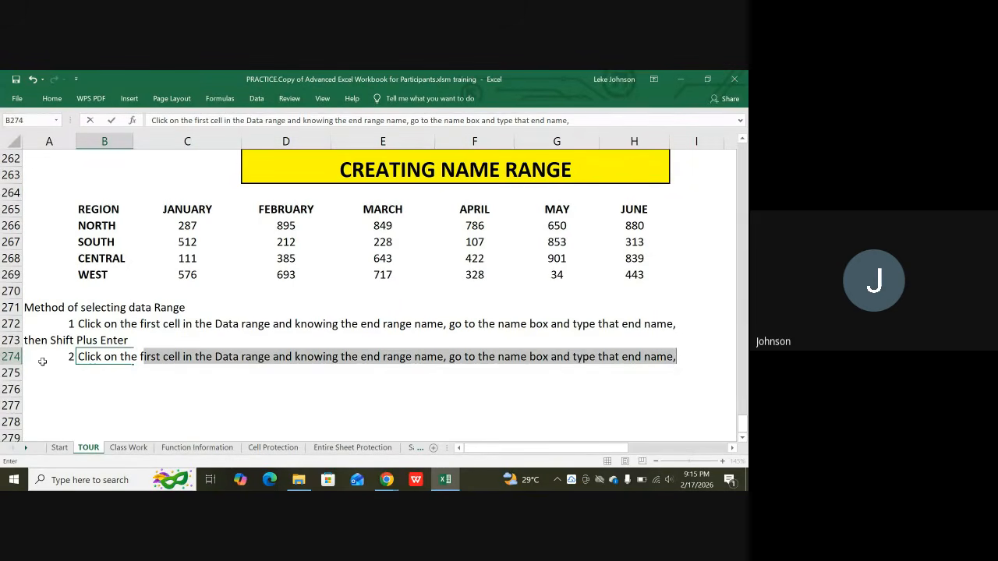
text(irst cell)
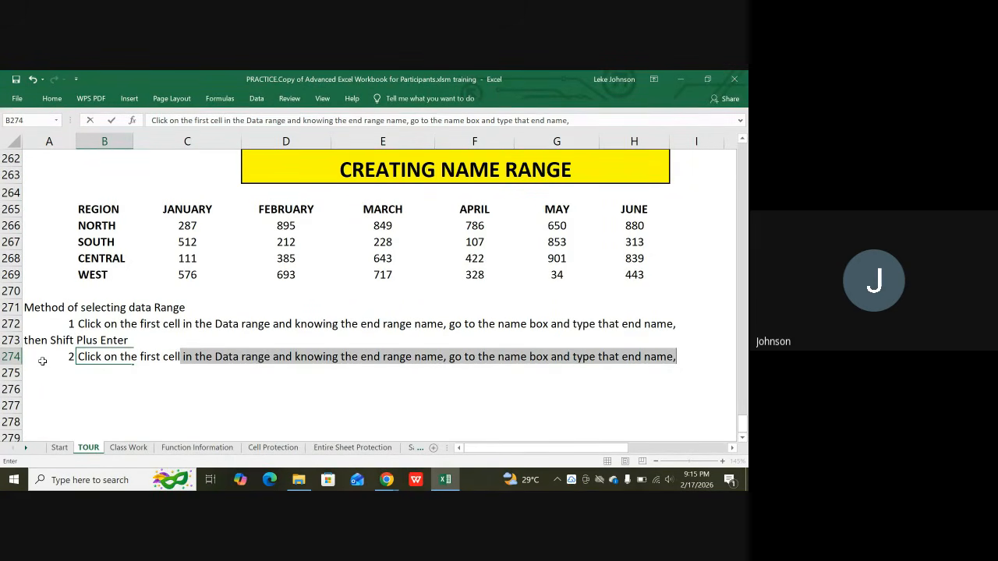
key(Delete)
text(then)
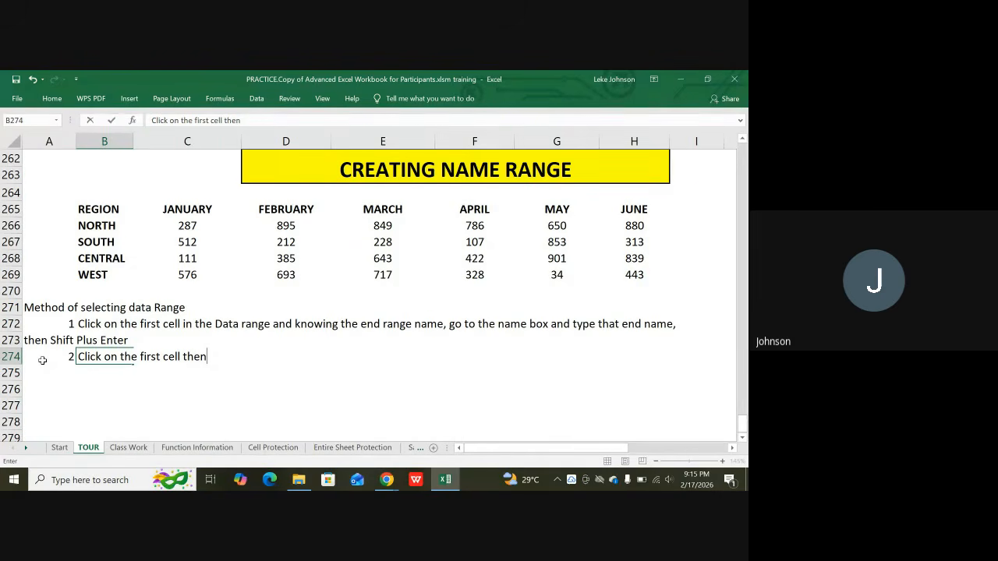
text( press Ctrl +)
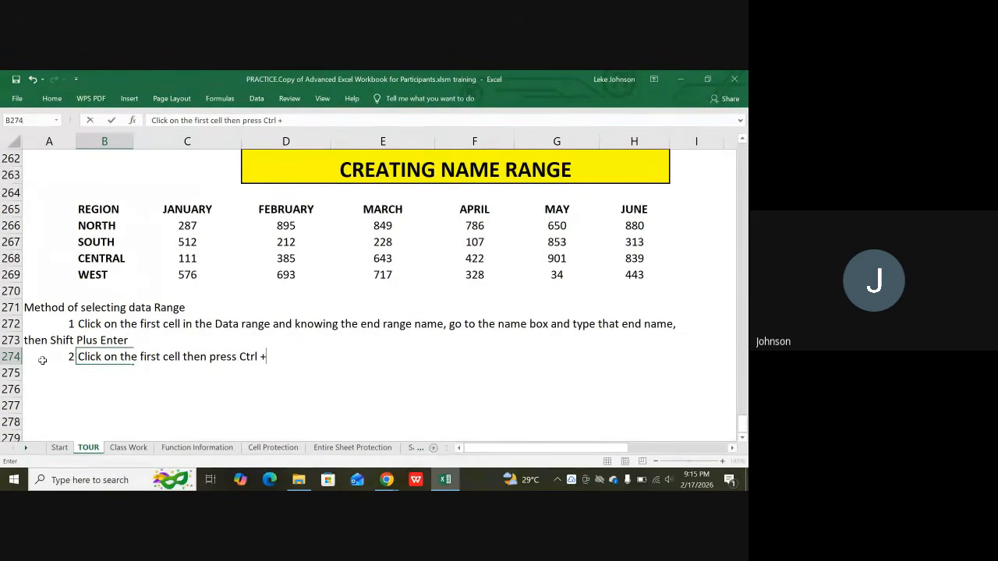
text( Shift + End)
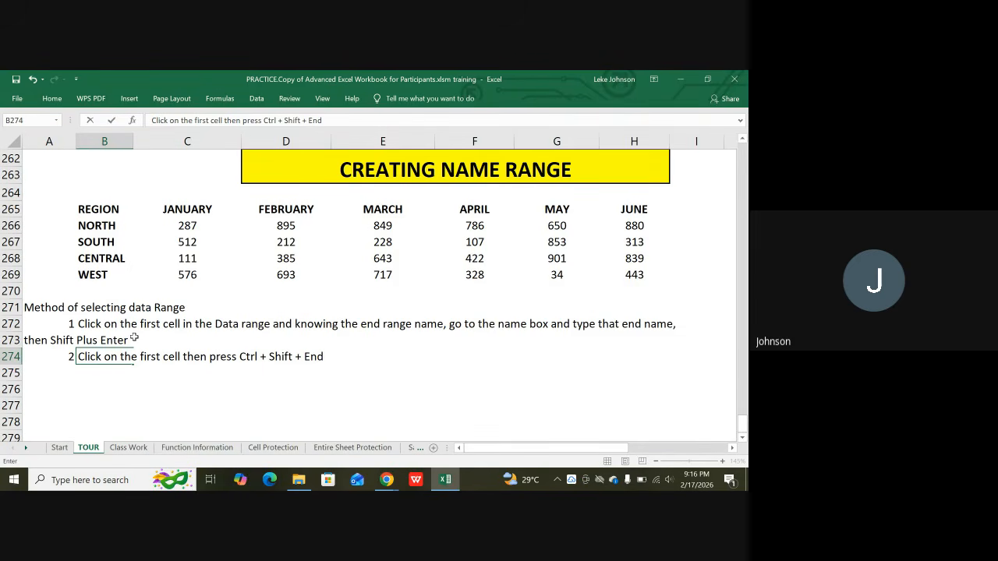
Select everything from the North–January figure in C266 through to the sheet's last used cell.
click(186, 227)
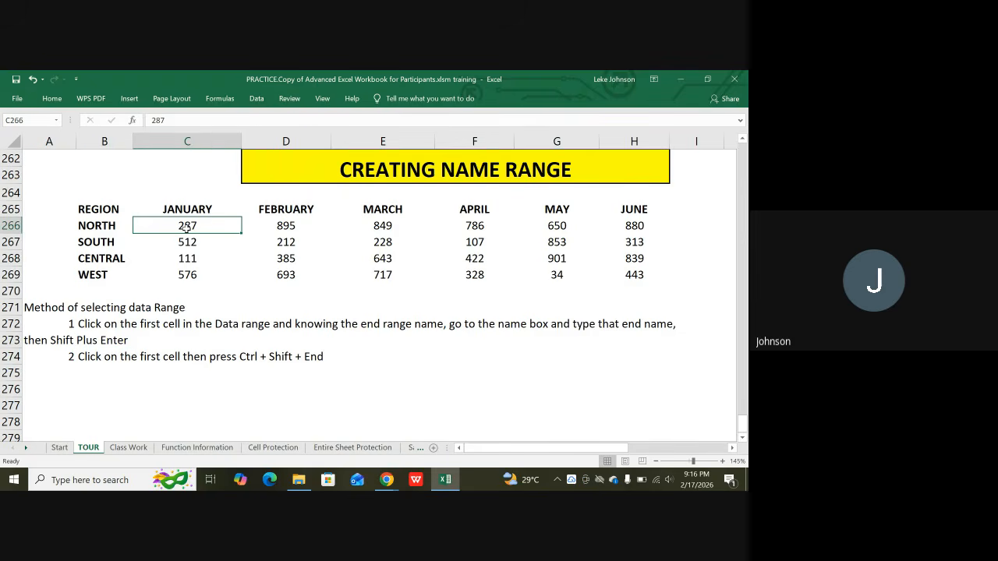
key(ctrl+shift+End)
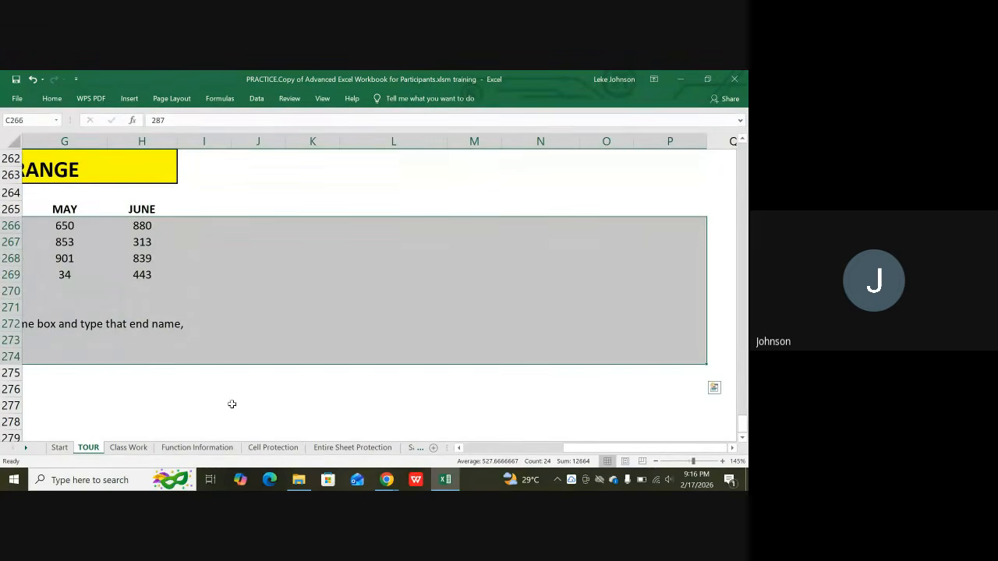
drag(620, 452, 526, 452)
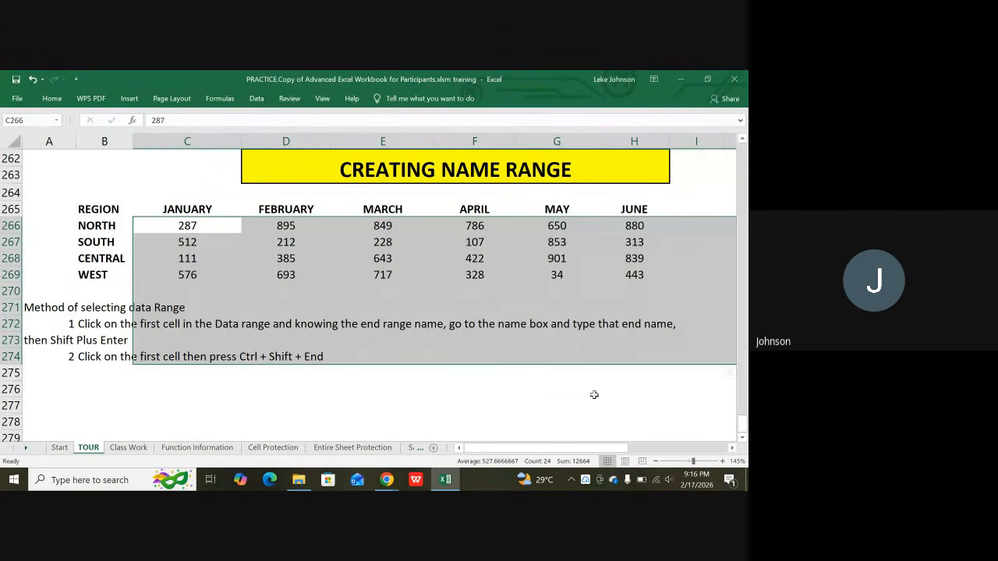
Number A275 as 3 and begin the instruction in B275 with "Click on the first cell then go to the end".
scroll(234, 390, down, 2)
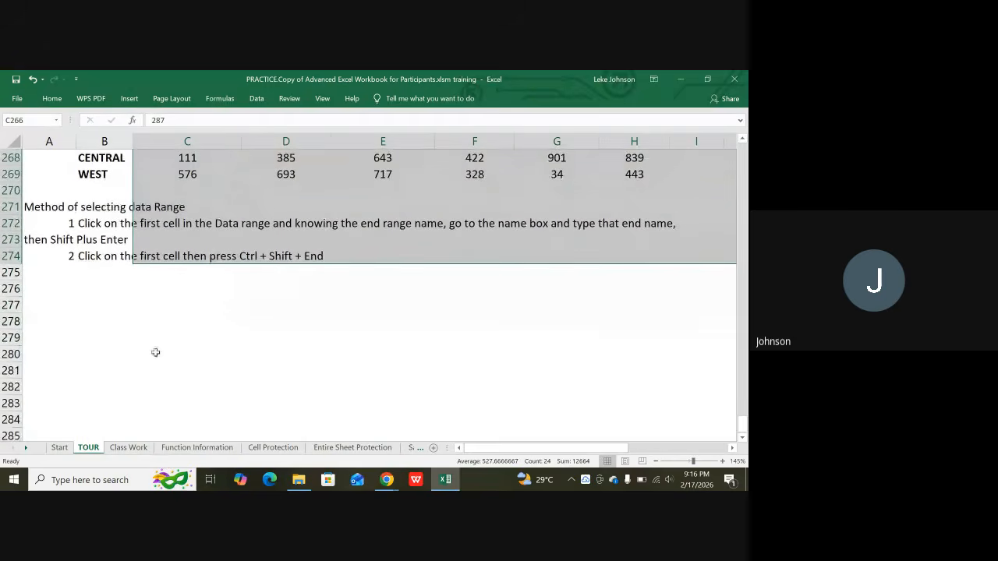
click(65, 282)
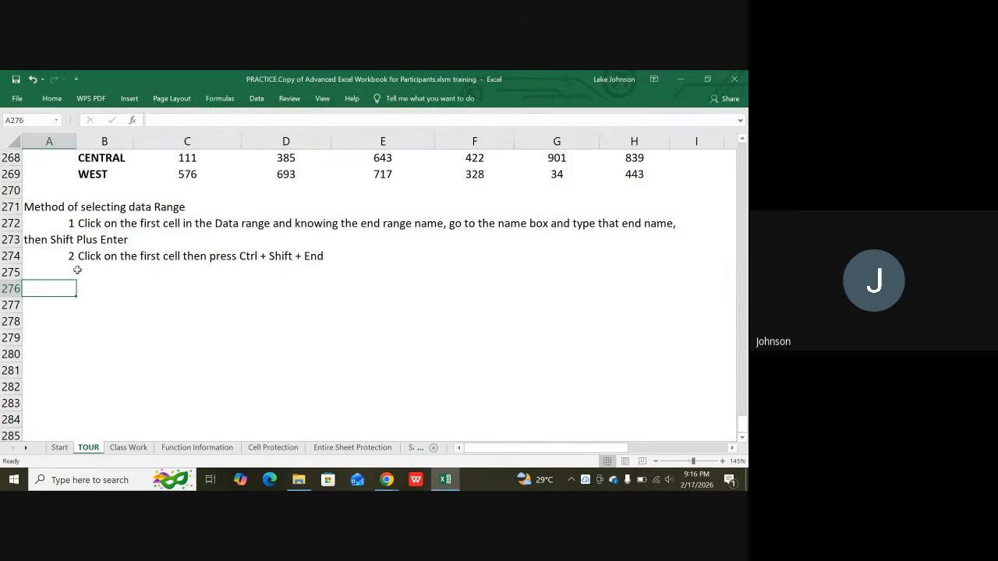
click(77, 272)
click(65, 272)
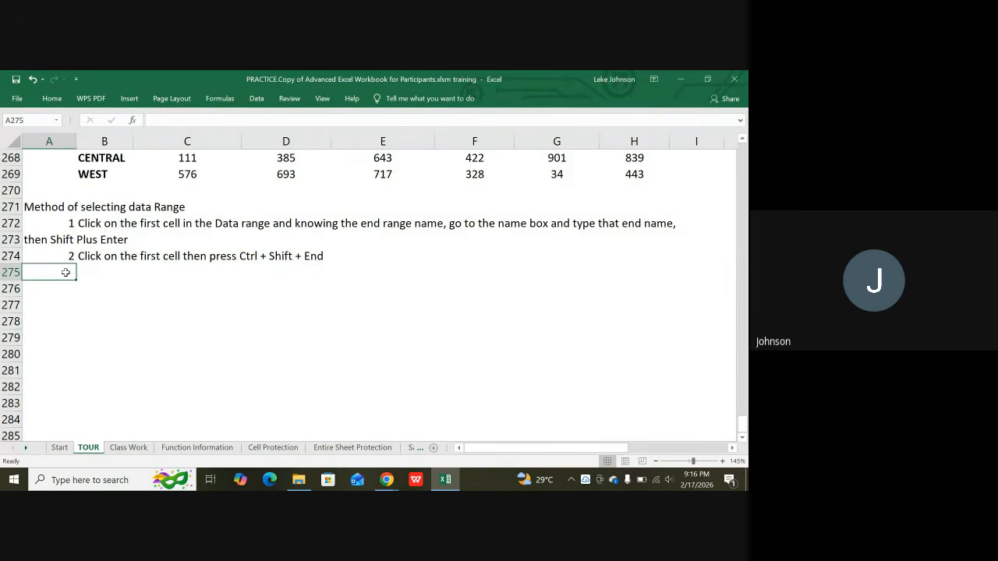
text(3)
key(Tab)
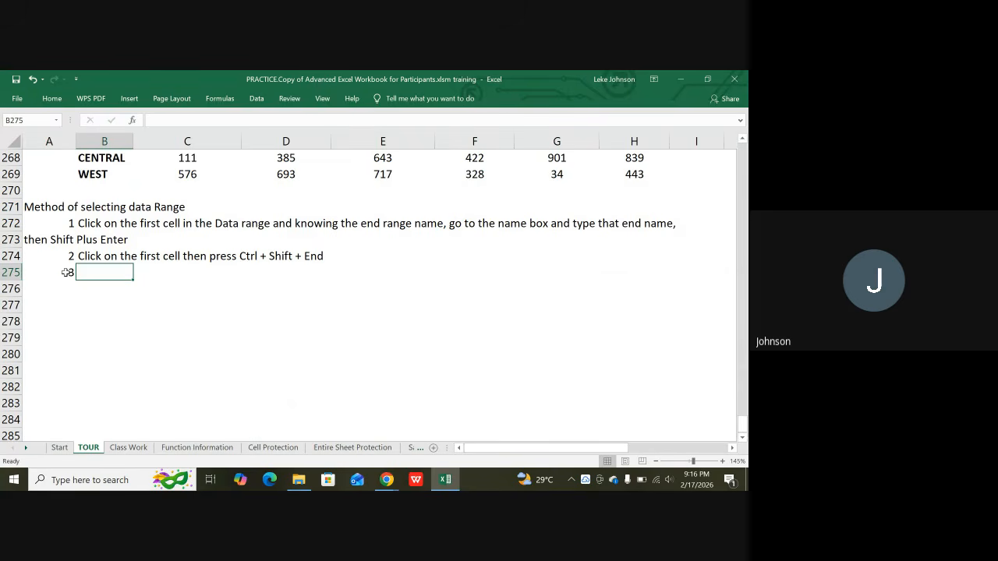
text(Click )
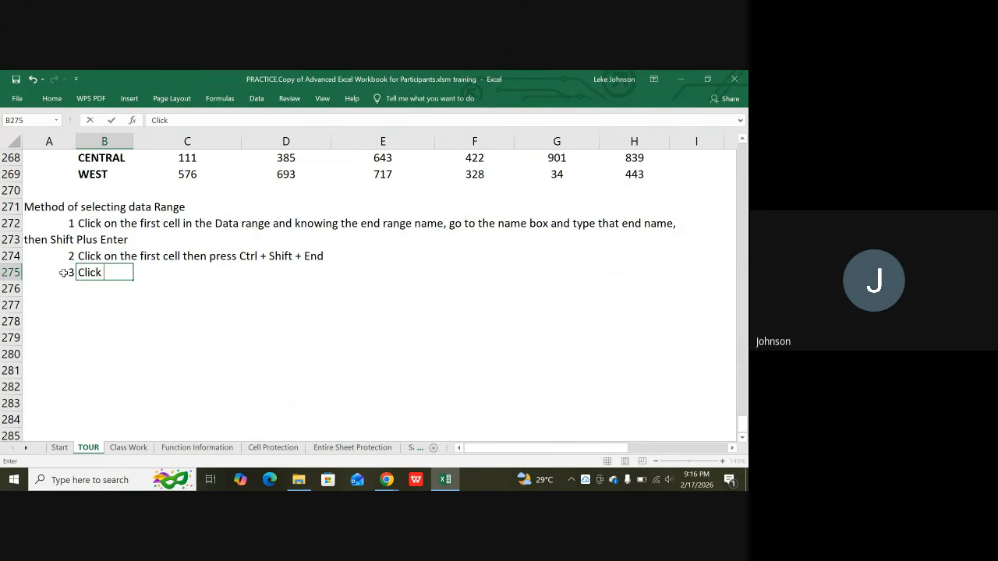
text(on a t)
key(BackSpace)
text(the first ce)
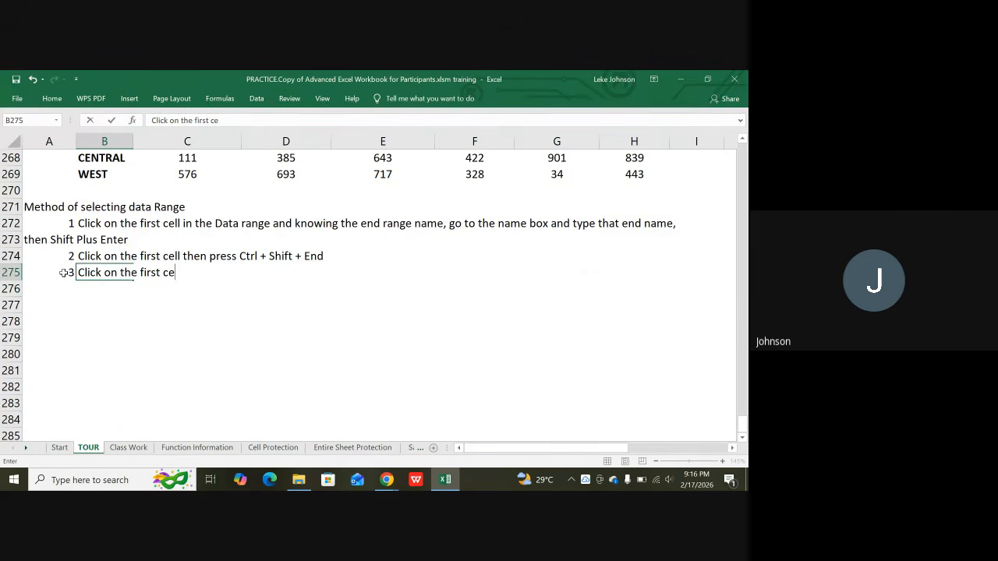
text(ll th)
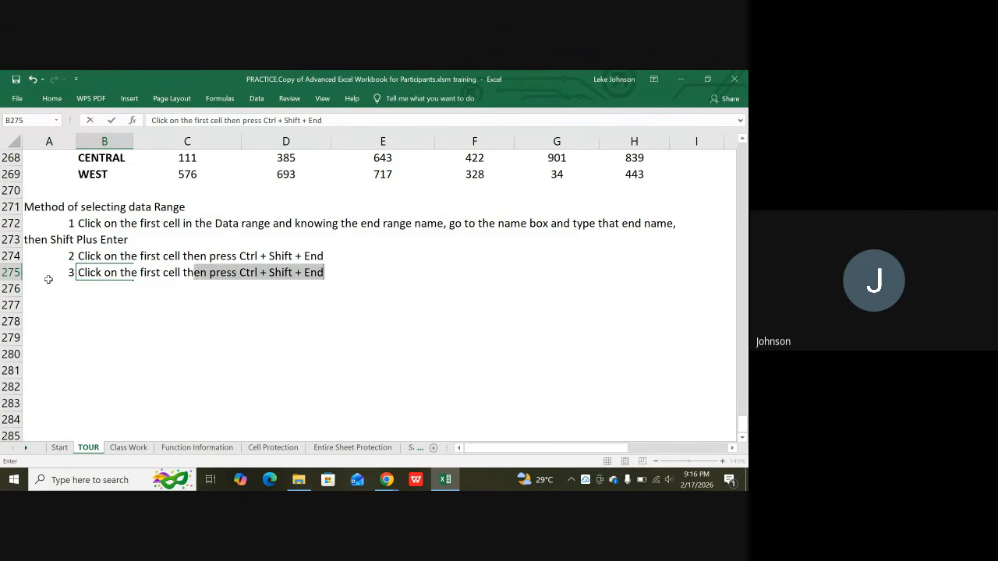
text(en go)
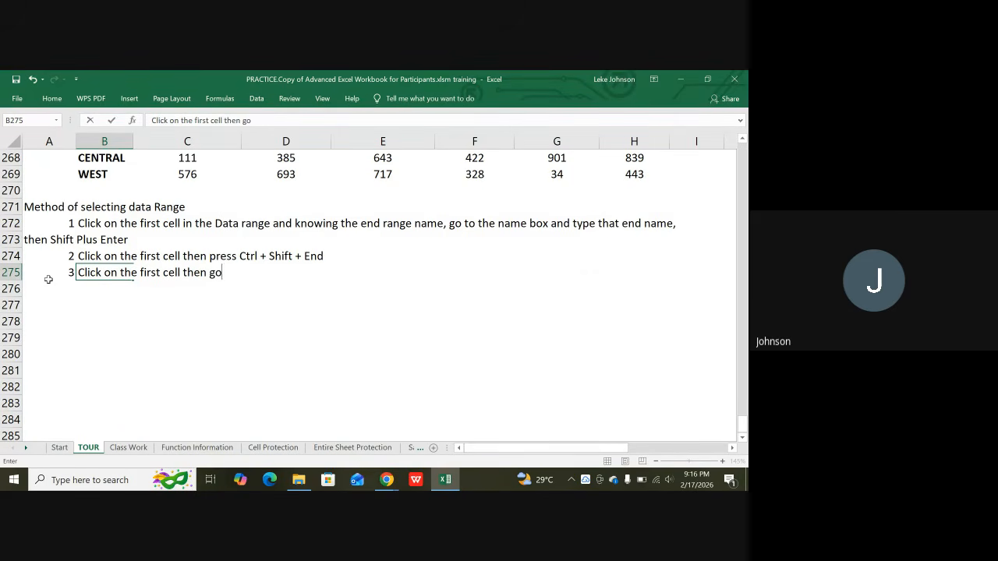
text( to the end)
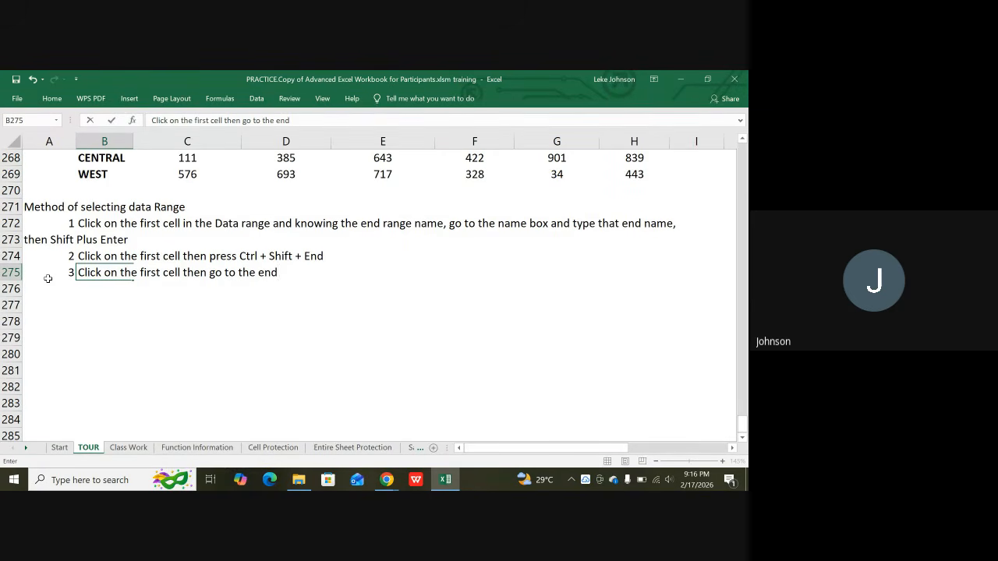
Complete the instruction in B275 with "of the data and Shift click on the last data cell".
text( of the datas)
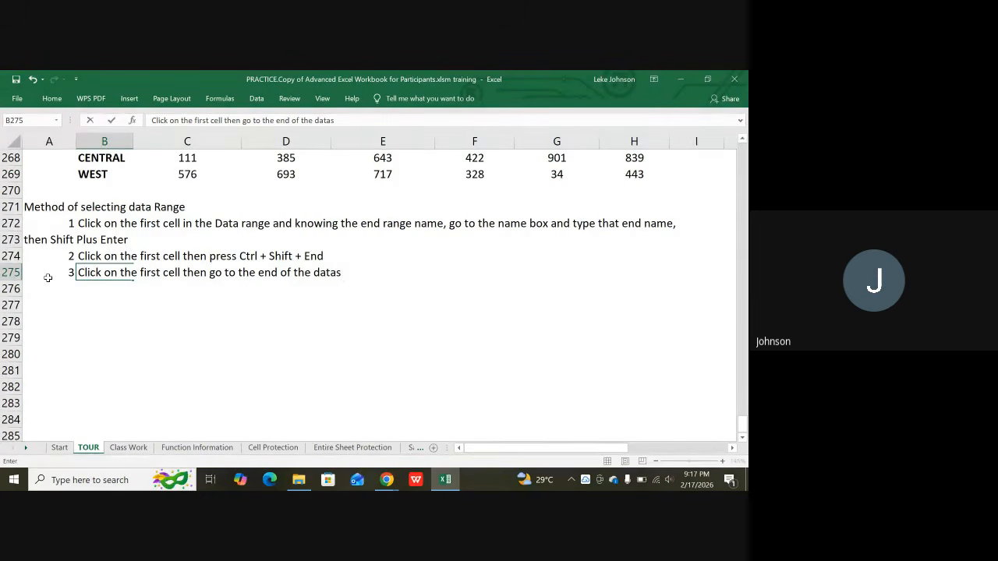
key(BackSpace)
text(and S)
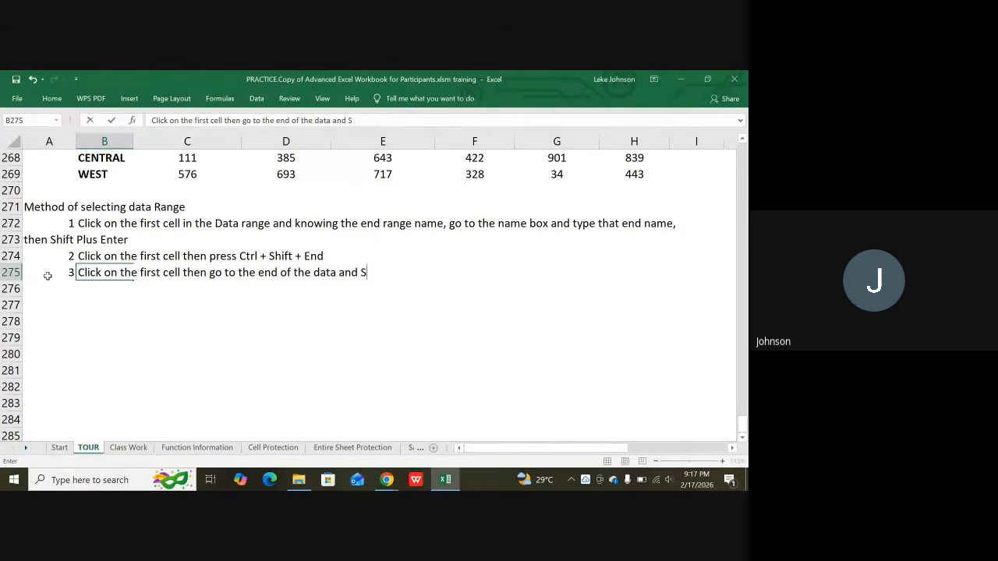
text(hif)
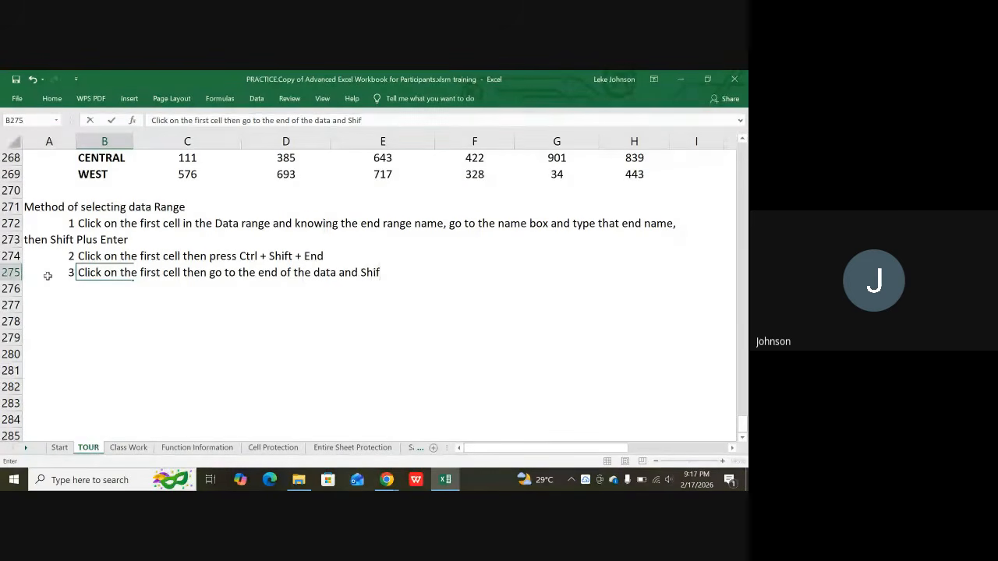
text(t click)
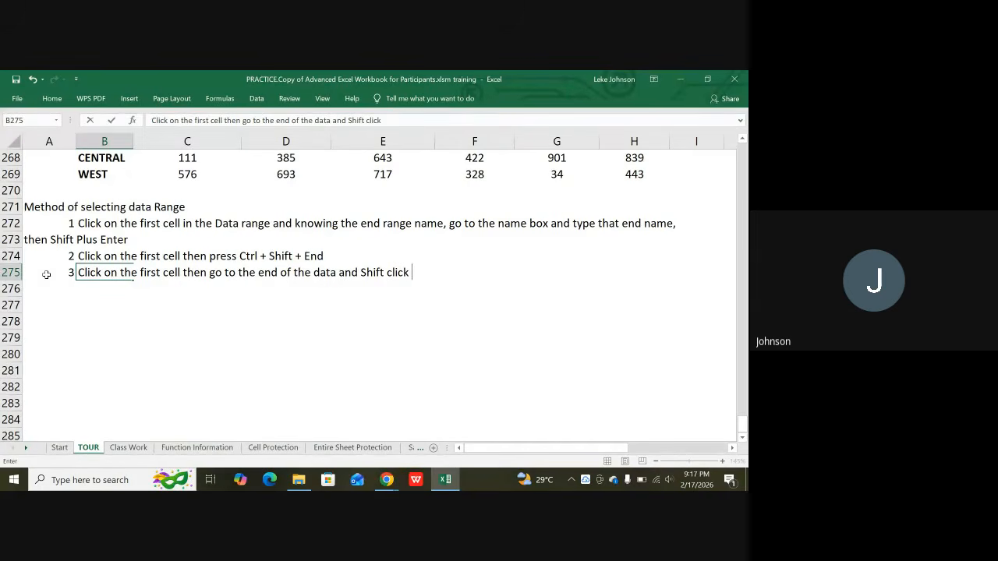
text( on the last )
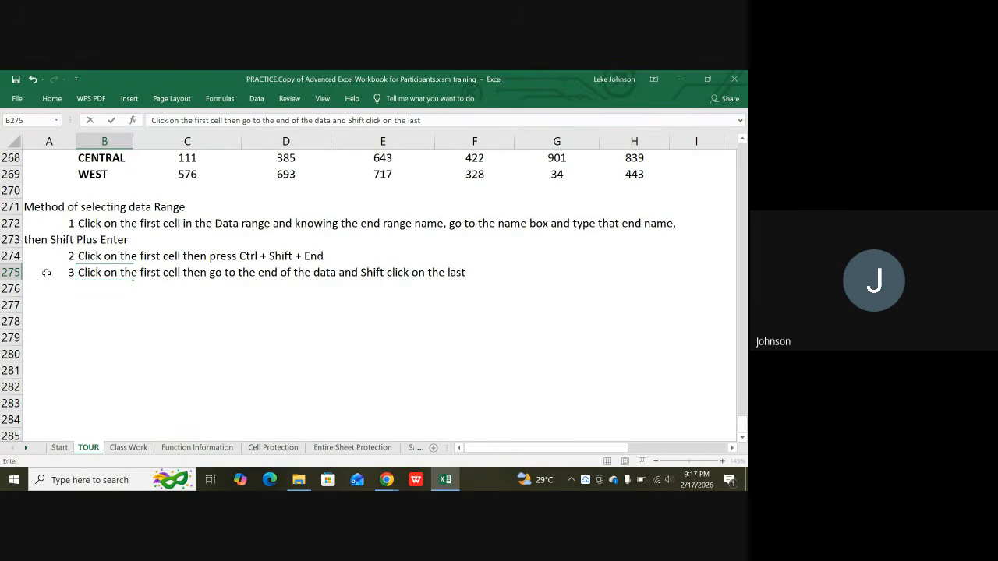
text(data)
text(cell)
Select the figures from C266 through H269, then return the selection to C266 alone.
scroll(116, 303, up, 2)
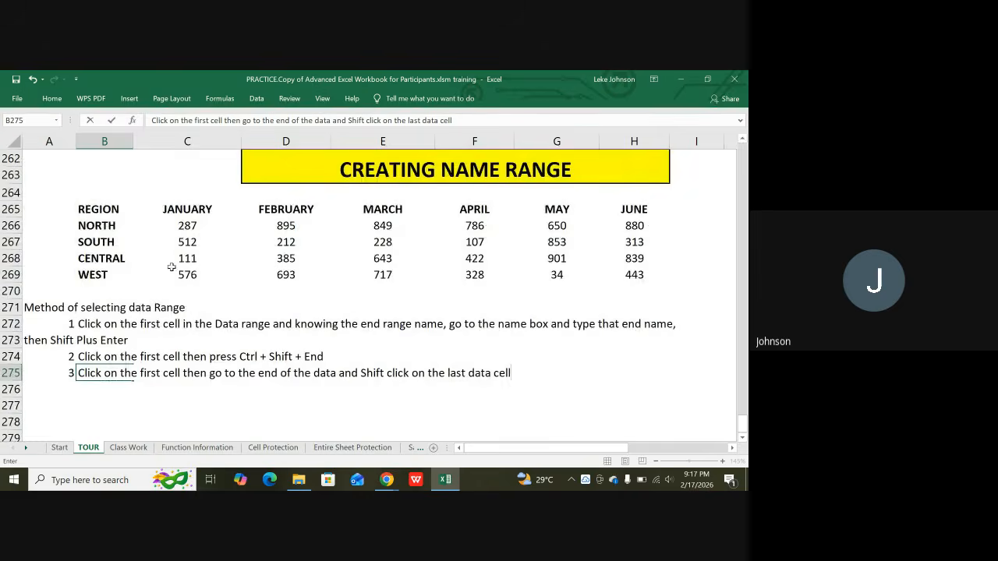
click(191, 225)
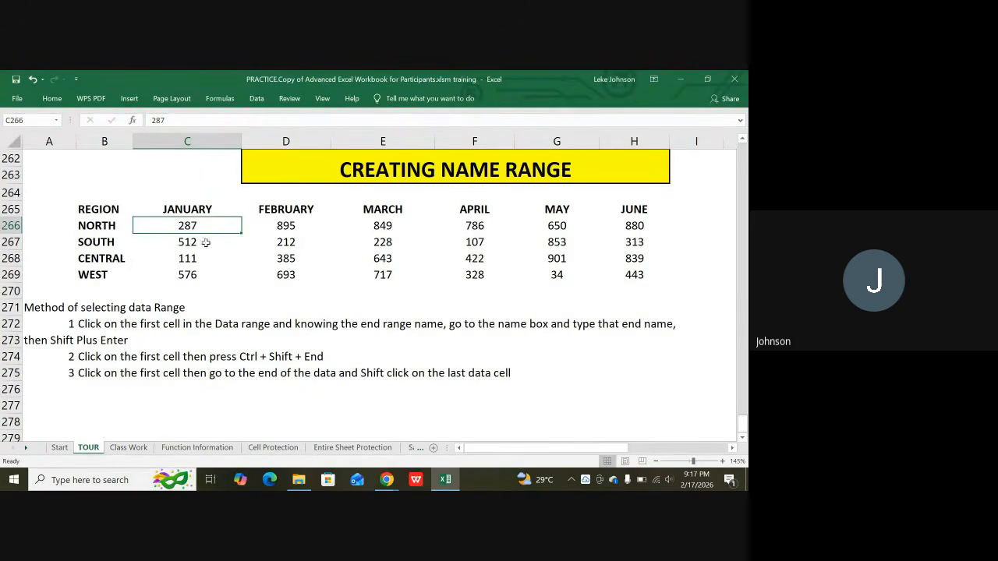
shift+click(638, 276)
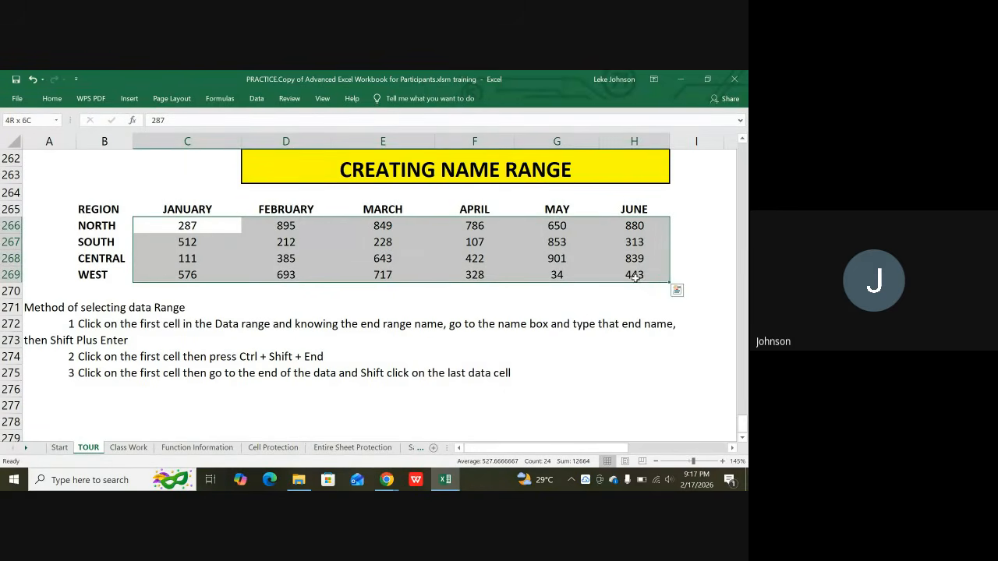
click(344, 244)
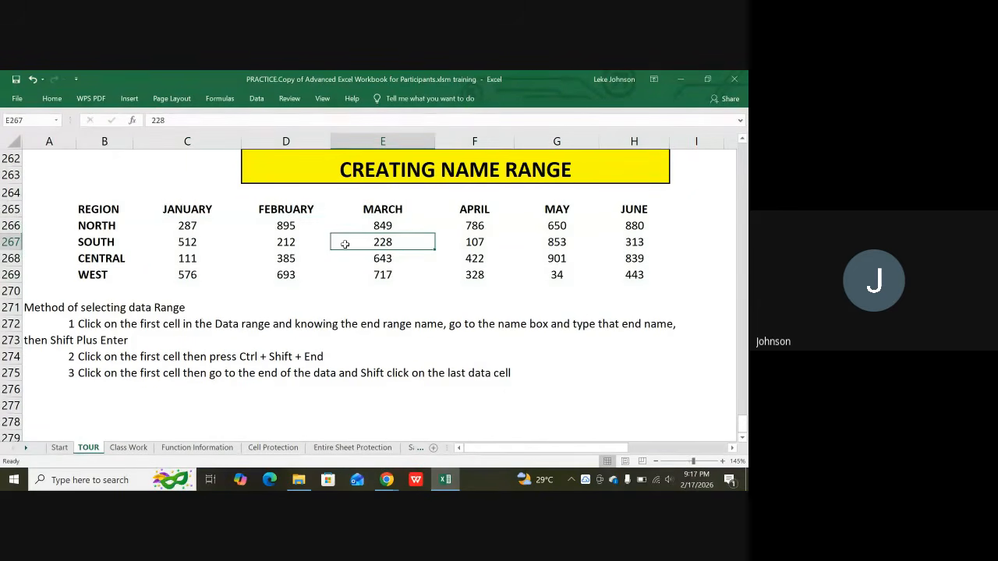
click(187, 226)
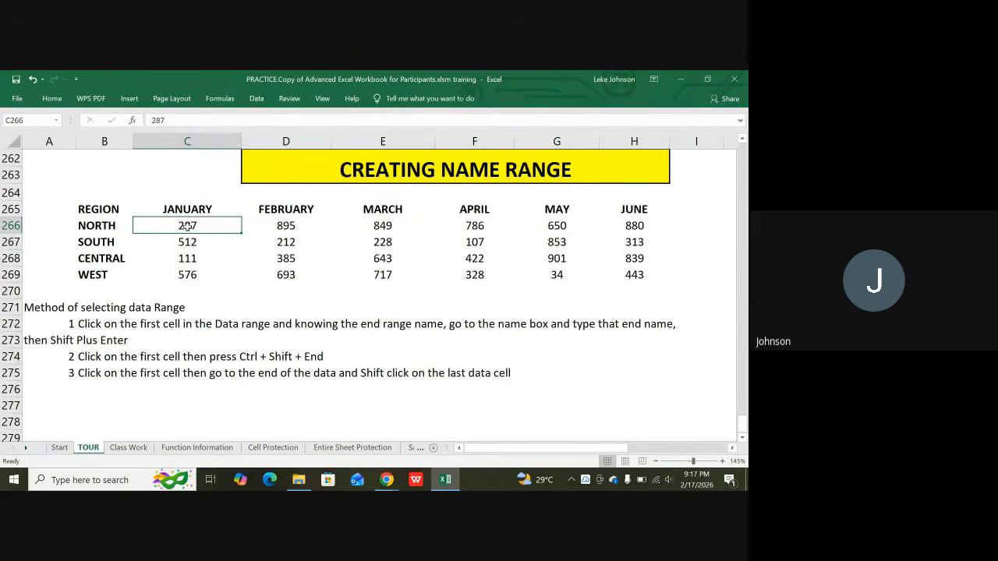
Look back through the earlier TOUR sections as far as the Selection Techniques notes and return to the CREATING NAME RANGE table.
scroll(187, 226, up, 9)
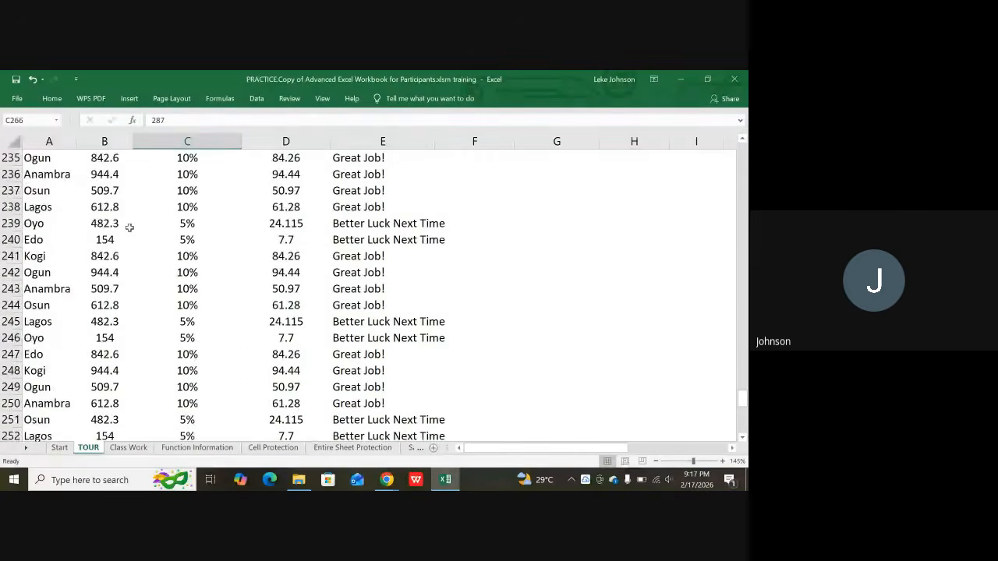
scroll(129, 227, up, 17)
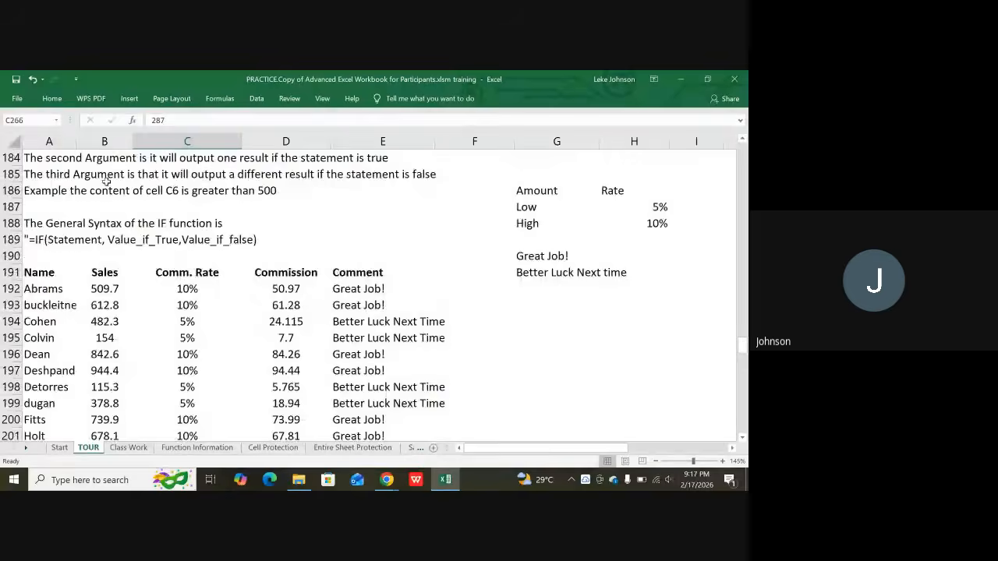
scroll(99, 180, up, 15)
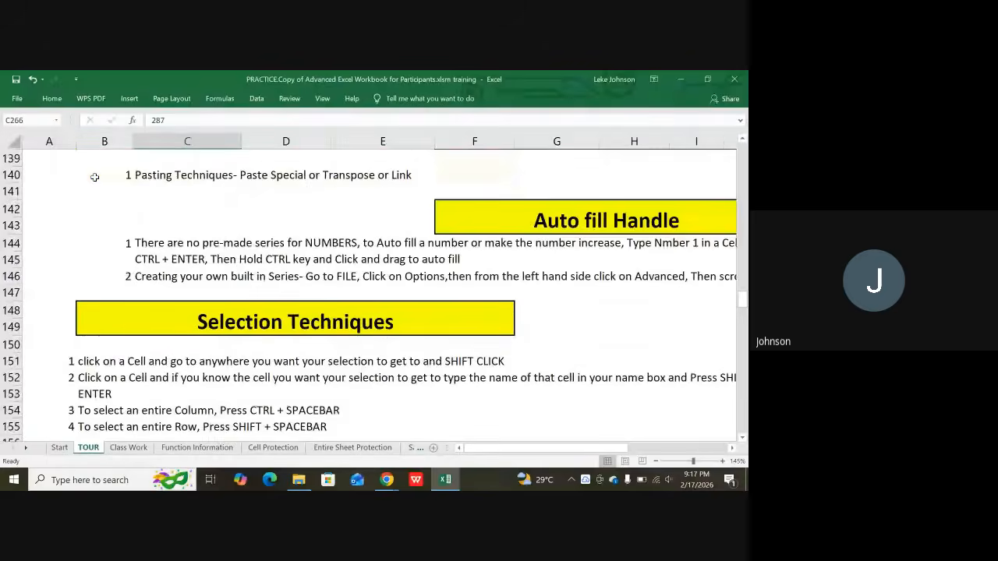
scroll(95, 176, down, 7)
scroll(96, 176, down, 13)
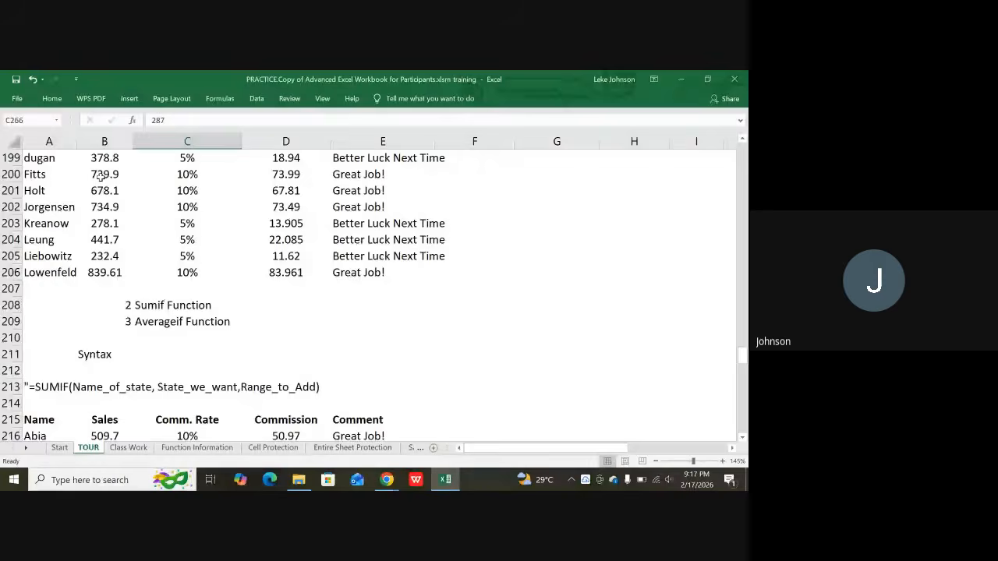
scroll(100, 176, down, 9)
scroll(116, 174, down, 19)
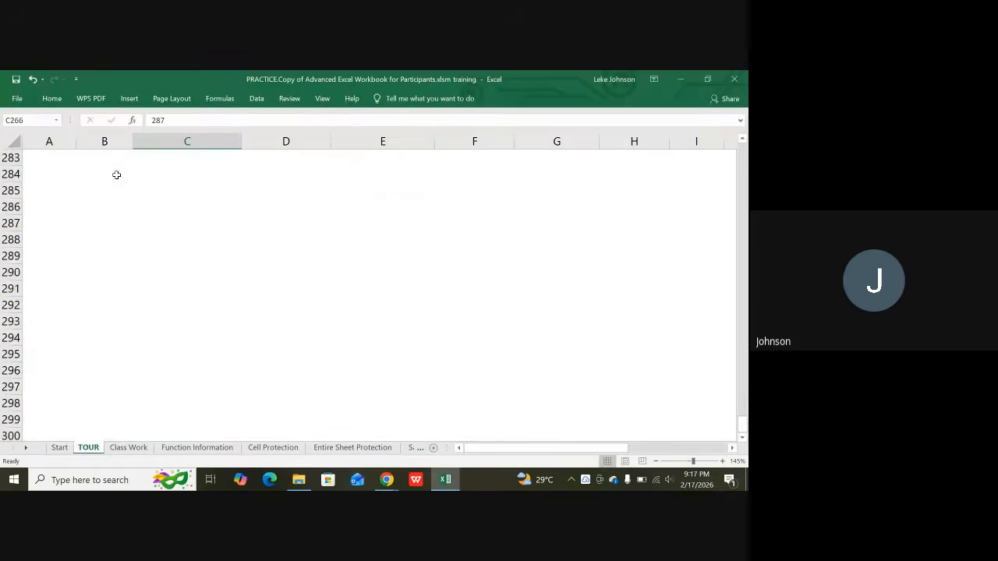
scroll(118, 175, up, 7)
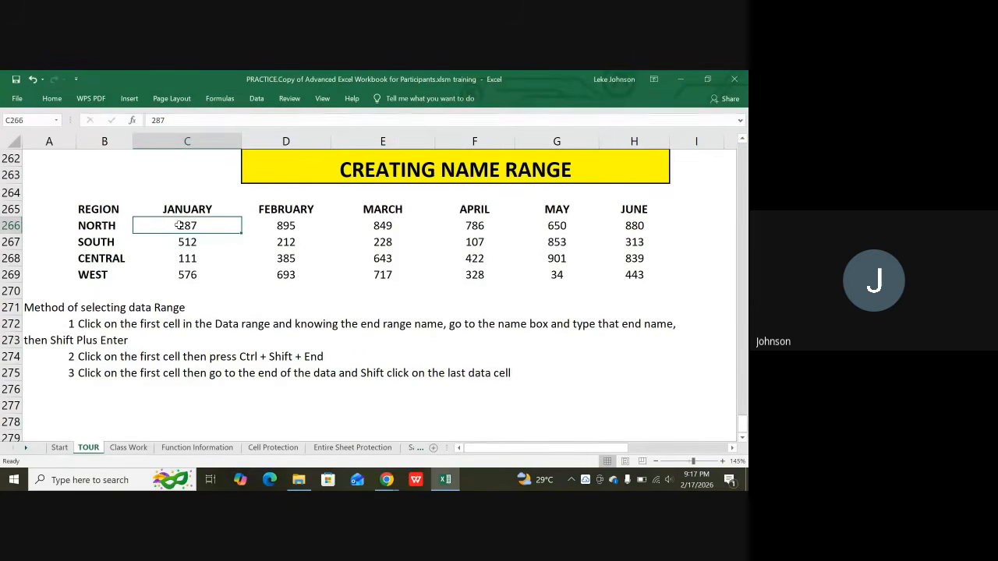
Extend the selection from C266 through H346 in the empty rows below, then cancel it and return to the region table.
scroll(378, 253, down, 10)
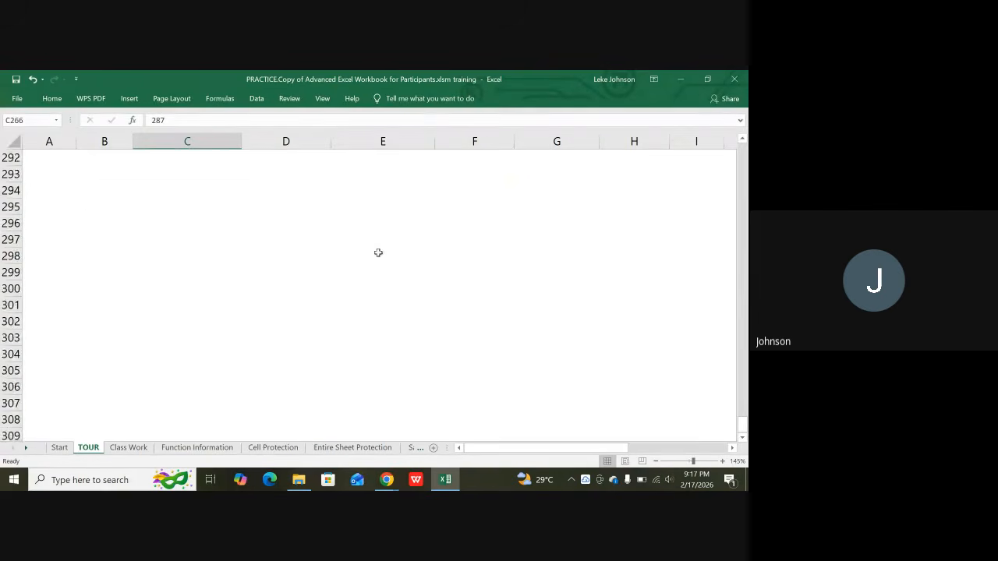
scroll(379, 253, down, 16)
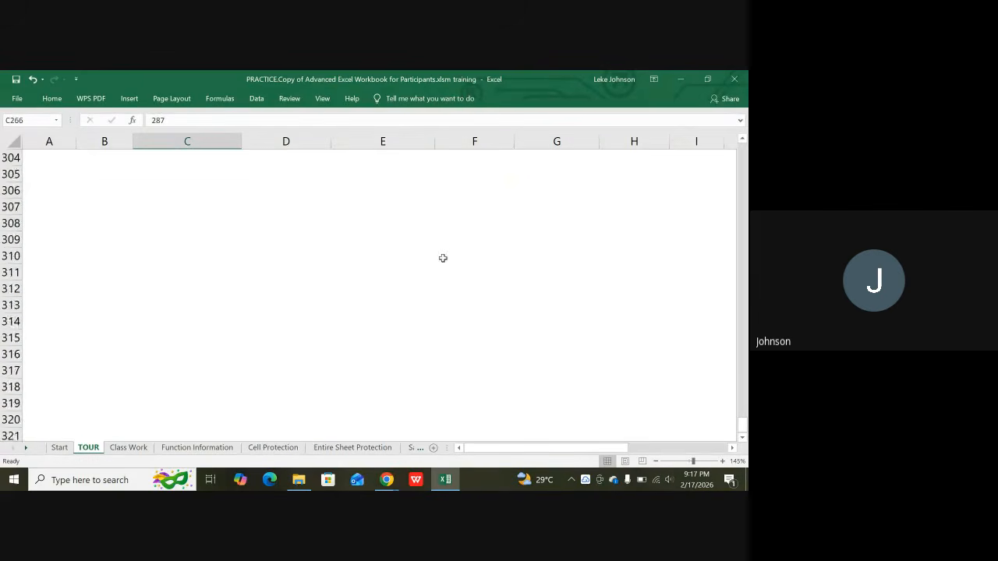
shift+click(670, 257)
scroll(467, 227, up, 11)
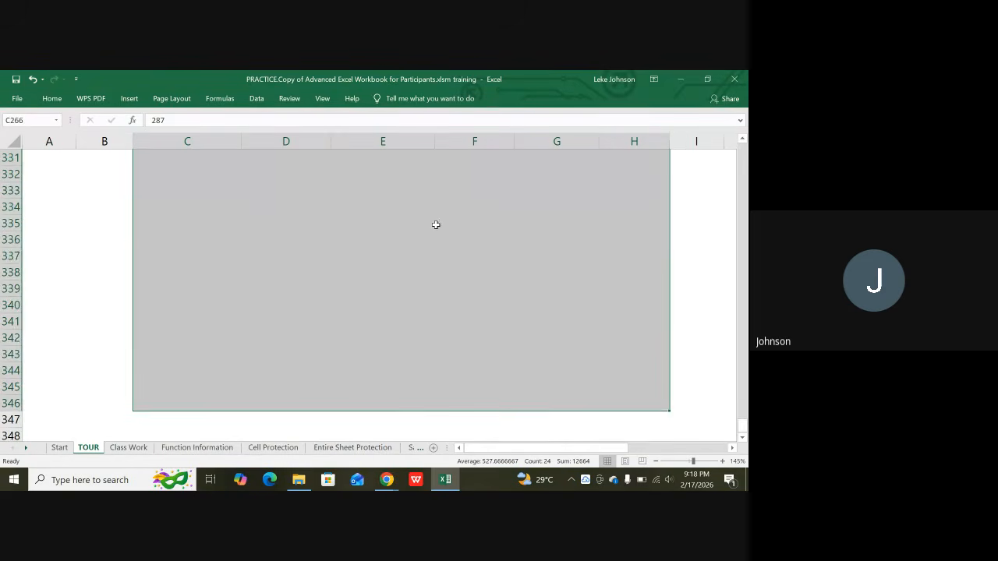
scroll(439, 196, up, 6)
click(382, 201)
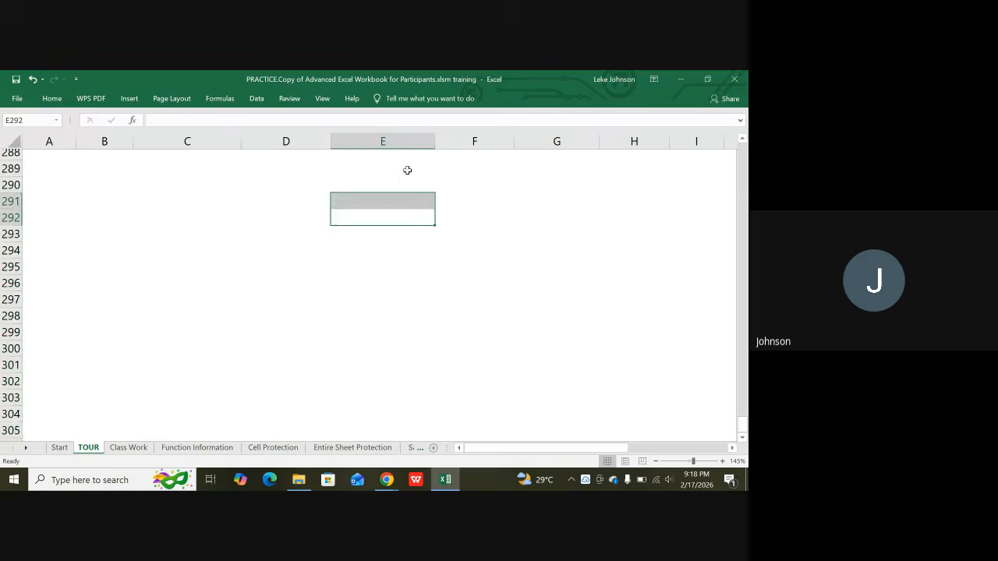
scroll(405, 169, up, 8)
scroll(407, 167, up, 1)
scroll(404, 163, down, 2)
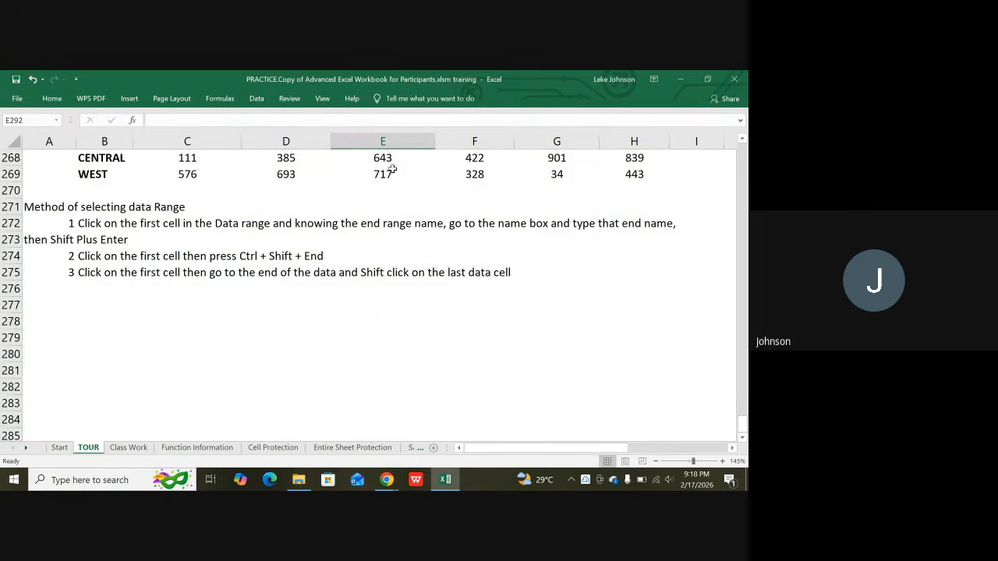
scroll(400, 157, up, 1)
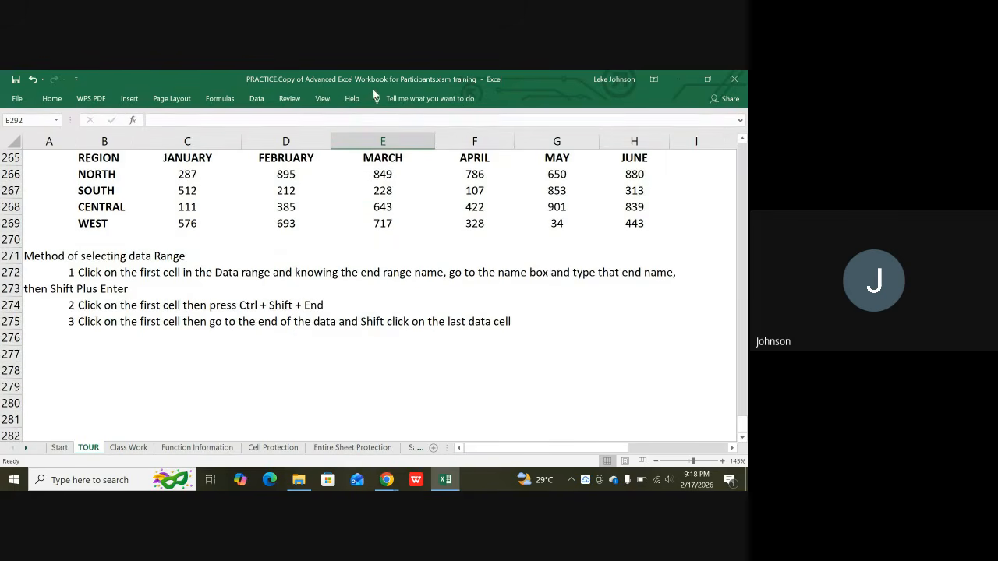
Number A276 as 4 below the third method of selecting a data range.
click(72, 339)
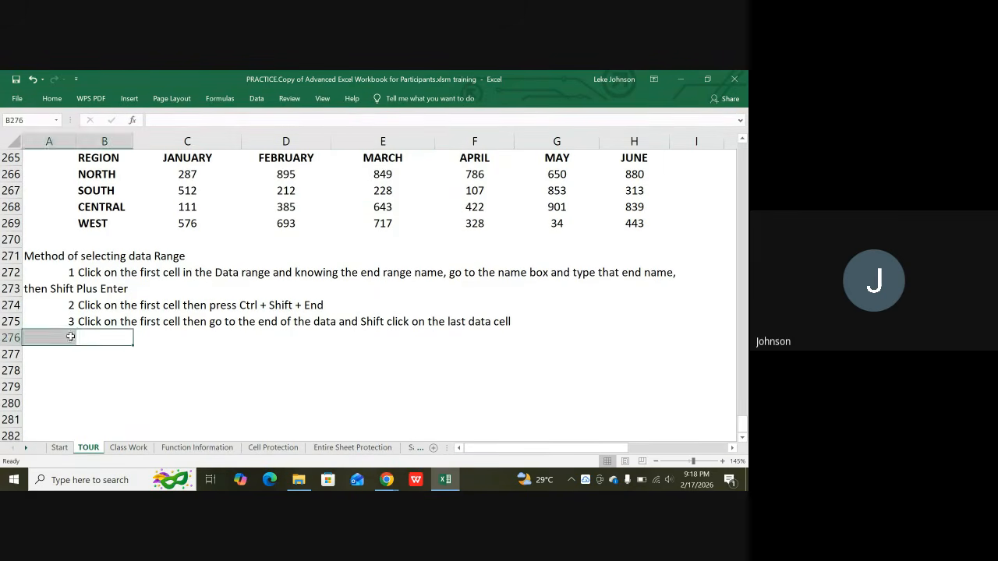
click(60, 356)
click(70, 339)
scroll(311, 204, up, 3)
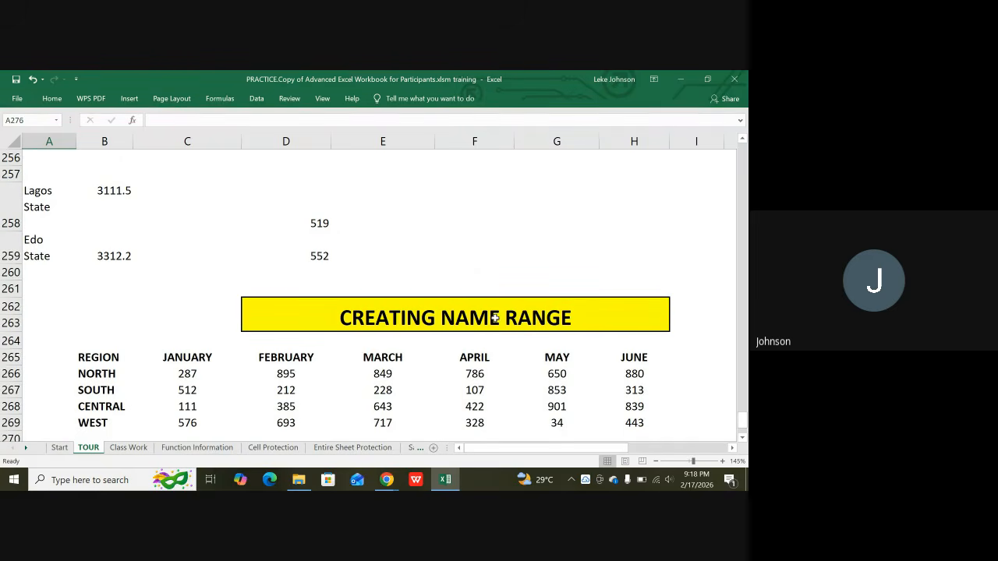
scroll(406, 316, down, 3)
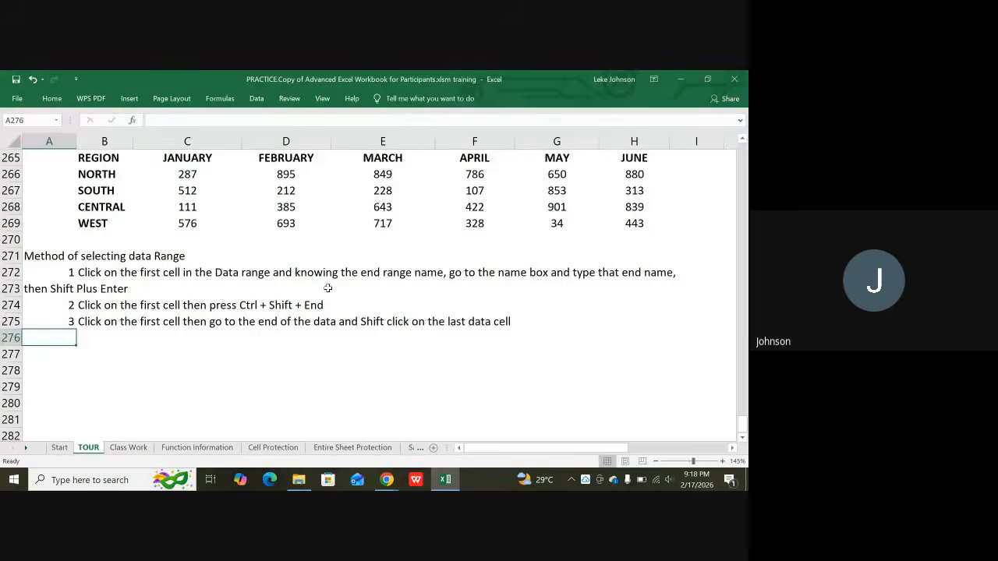
scroll(388, 255, up, 1)
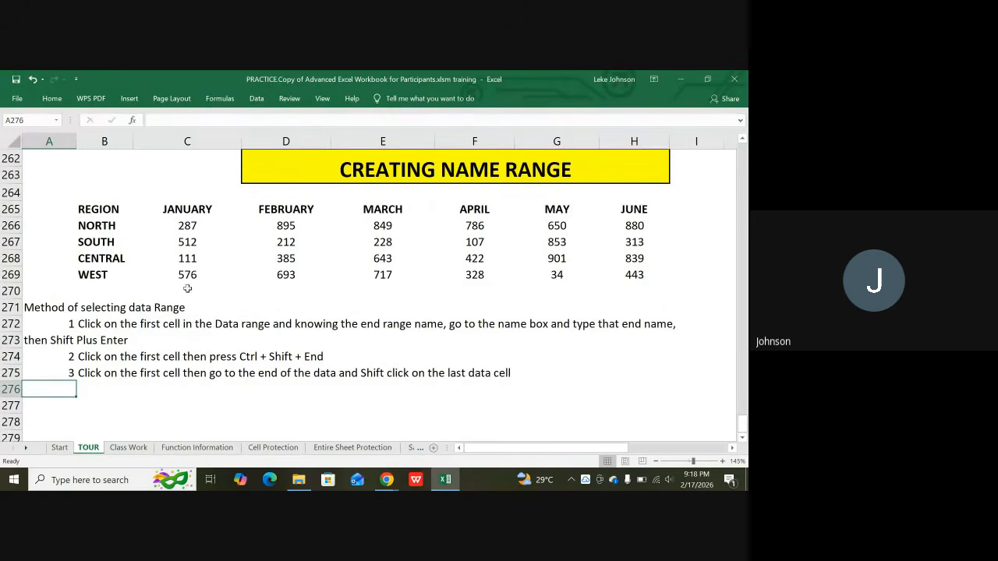
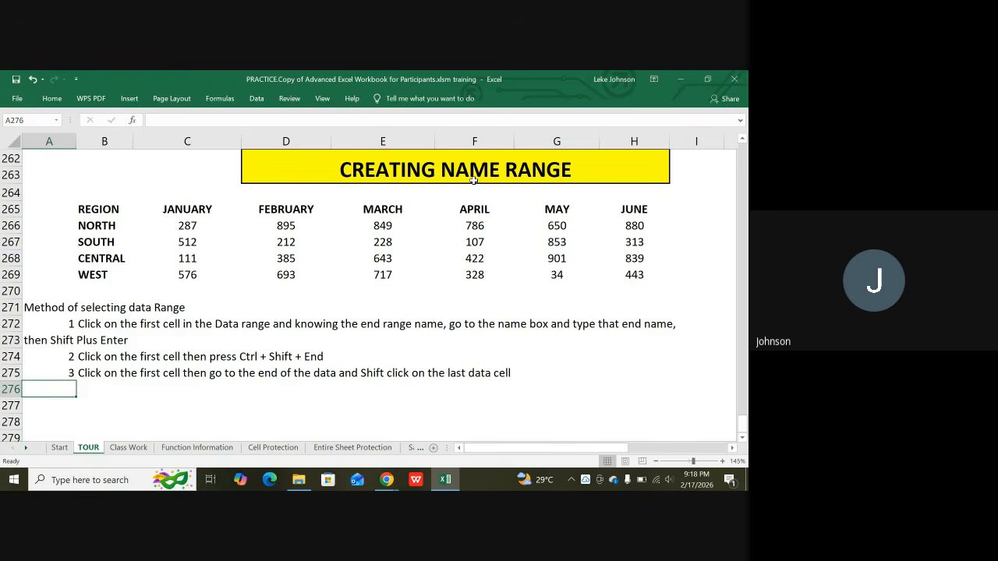
scroll(176, 336, down, 1)
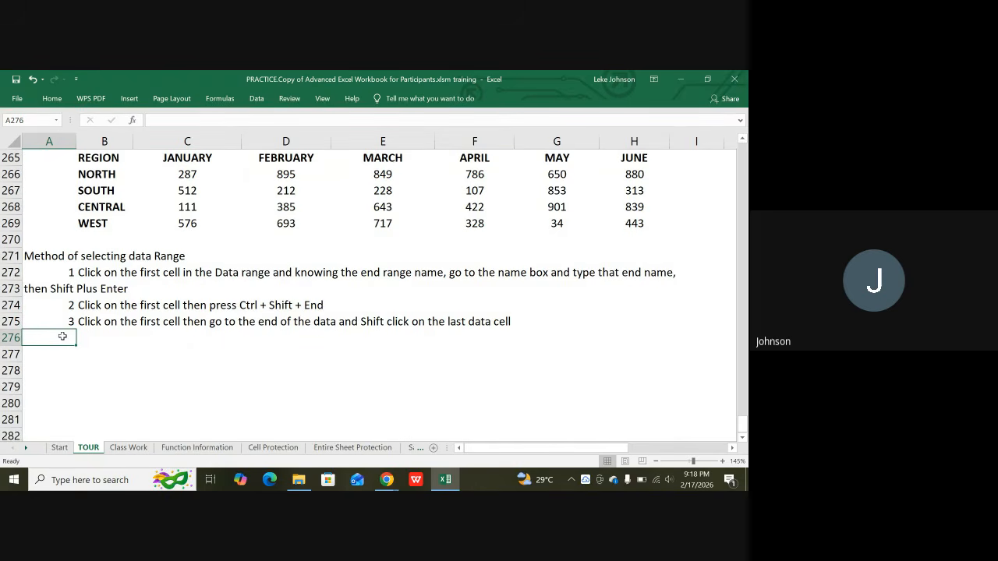
text(4)
key(Tab)
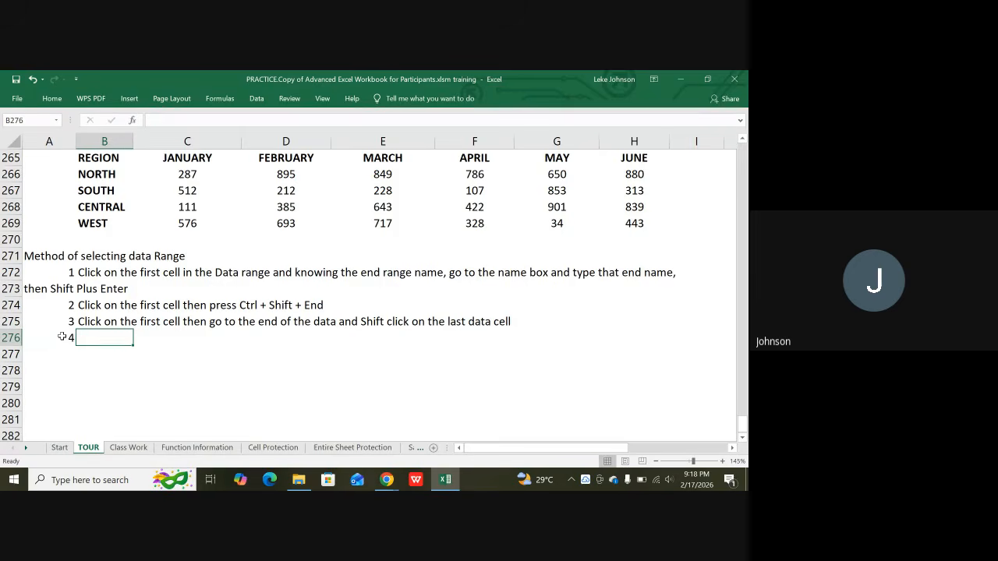
Begin the instruction in B276 with "by clicking on any cell in the data".
text(by cli)
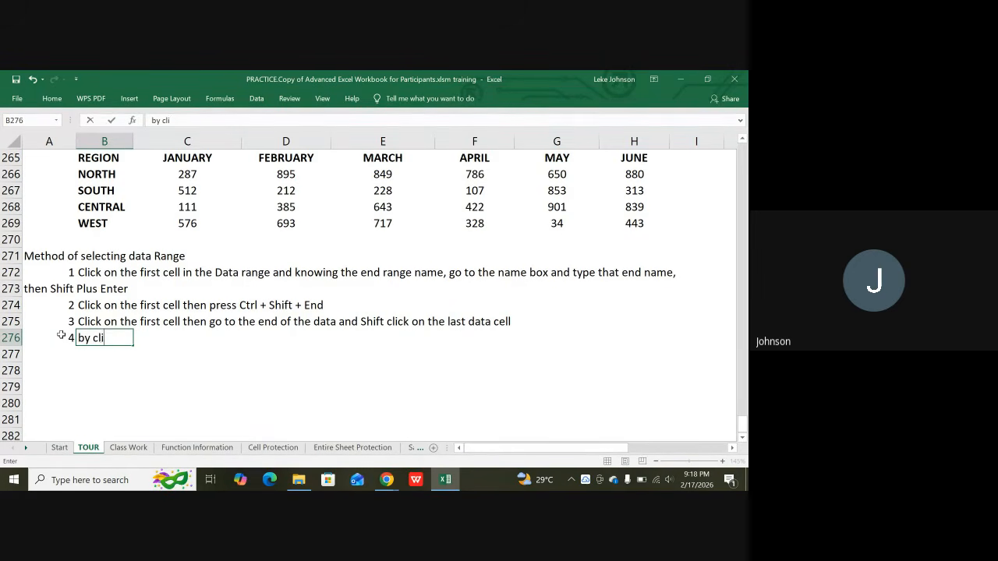
text(cku)
text(ing pon)
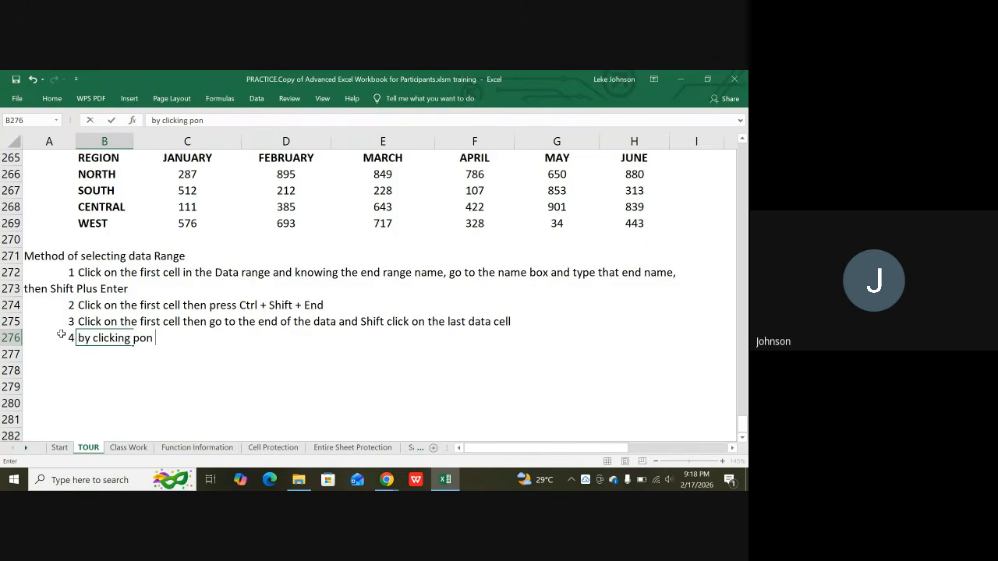
key(BackSpace)
key(BackSpace)
key(BackSpace)
key(BackSpace)
text(on any cell)
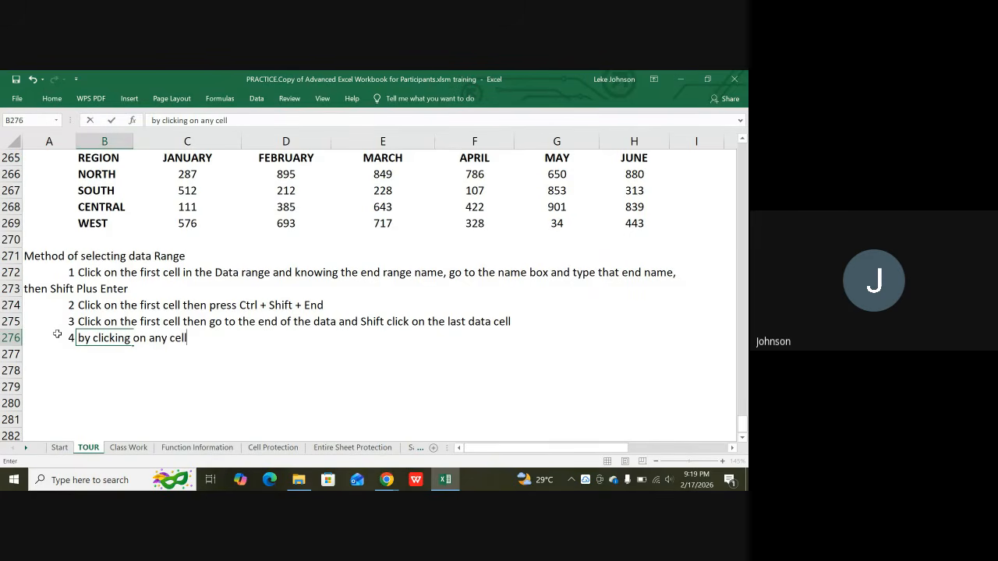
text( in the data )
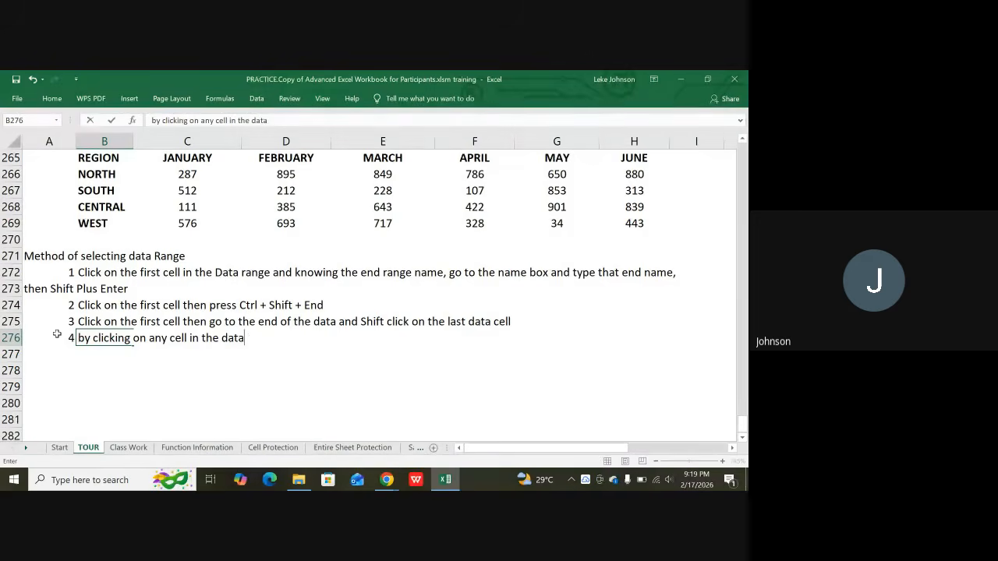
Complete the instruction in B276 with "raNGE THEN PRESS CONTROL A".
text(raNGE)
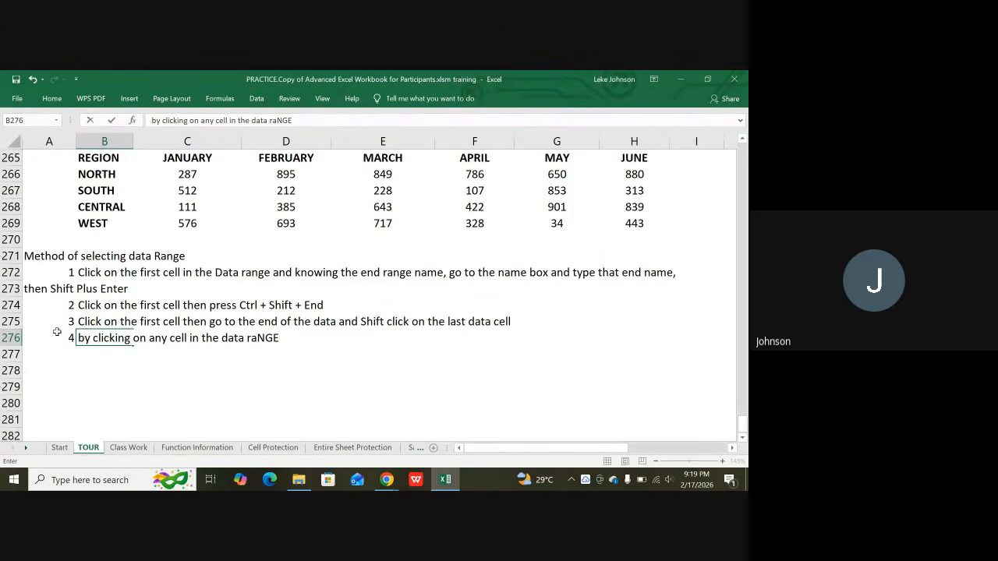
text( THEN PRE)
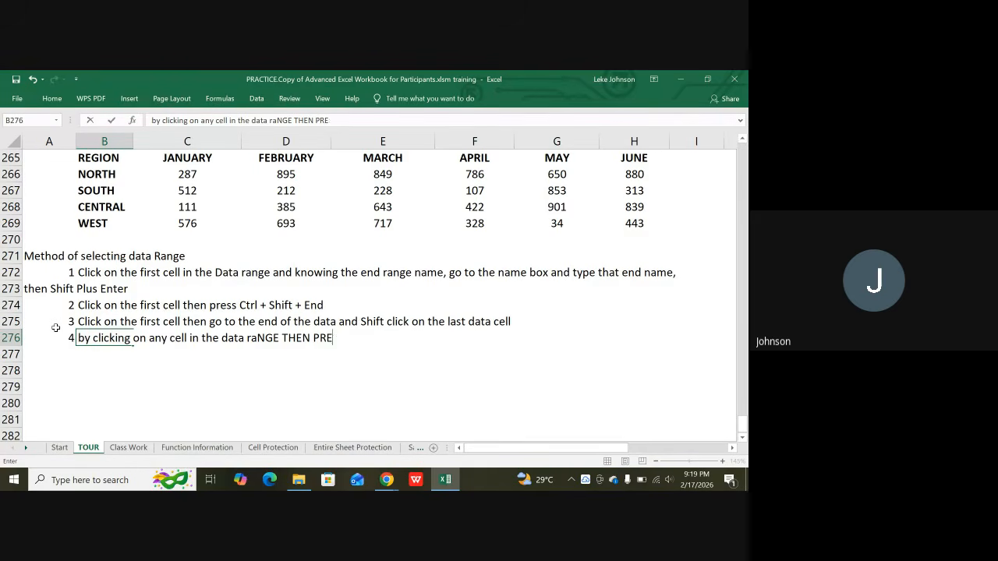
text(SS CONTROL)
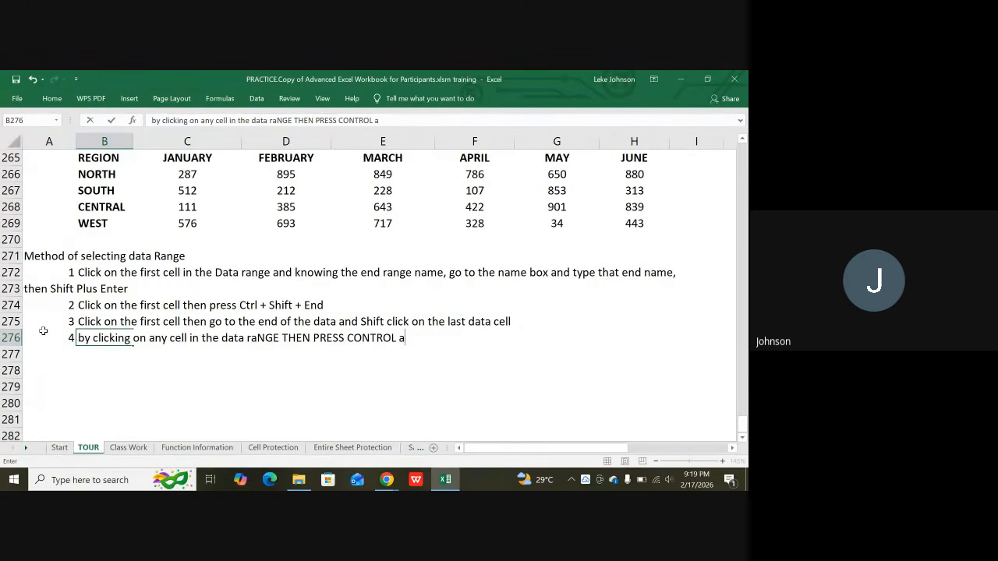
text( A)
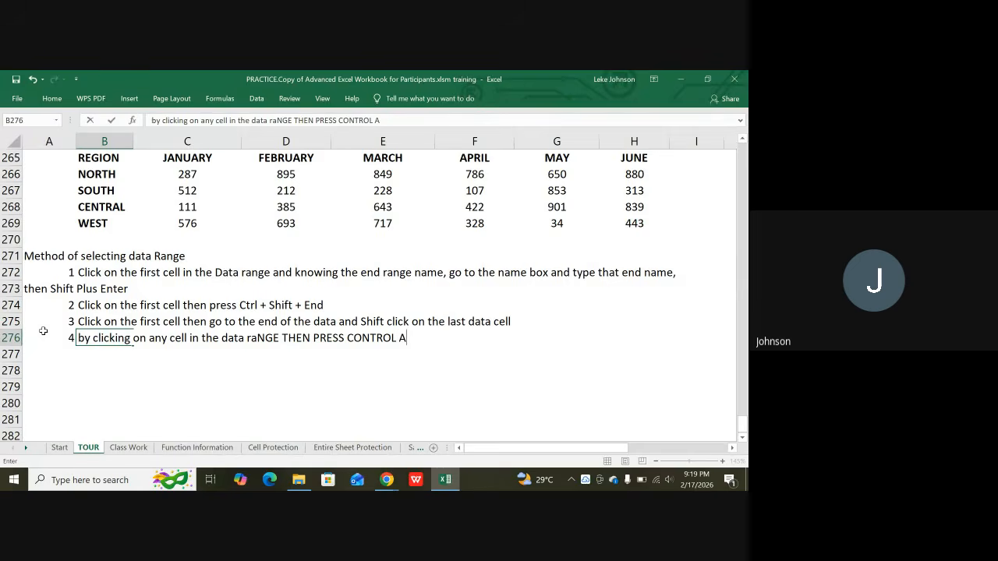
Starting from D267, select the whole table B265:H269 and widen the selection to the entire sheet, then reduce it to D270.
scroll(47, 327, up, 4)
scroll(78, 320, down, 2)
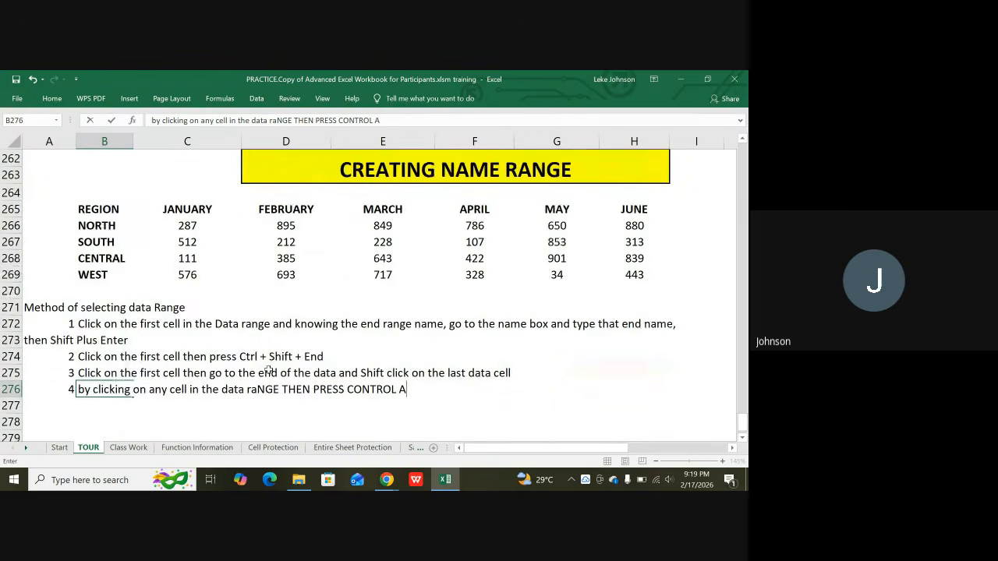
click(280, 241)
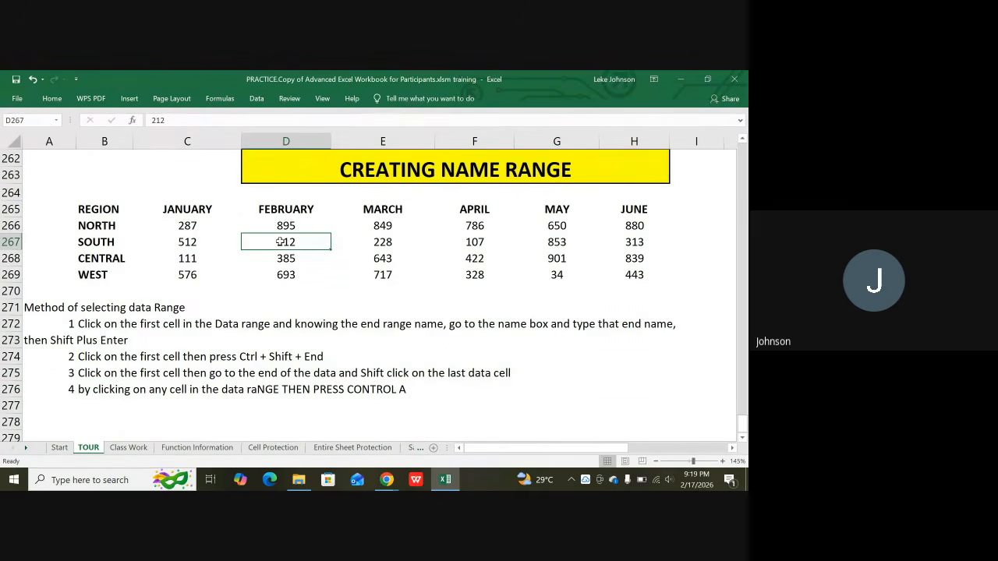
key(ctrl+a)
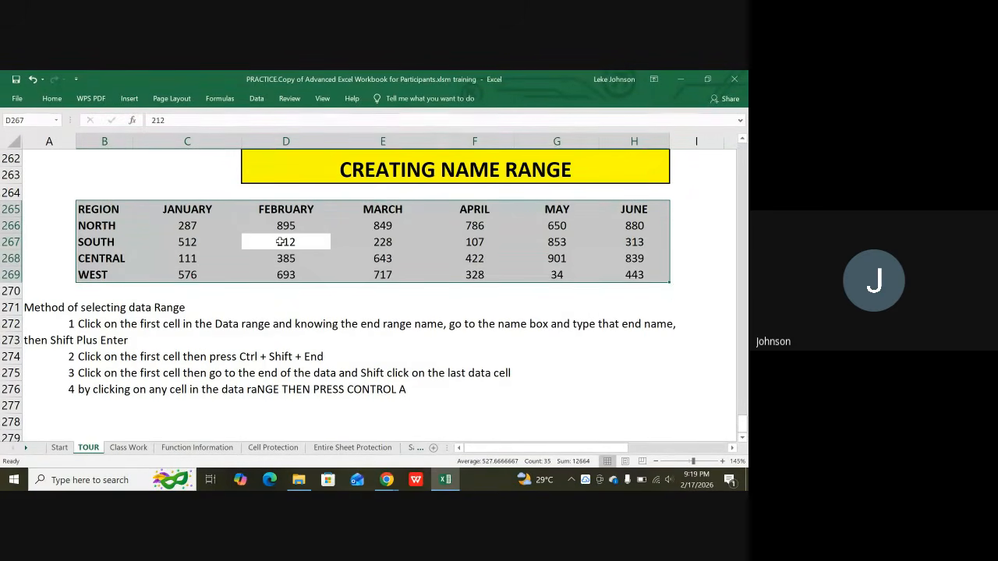
key(ctrl+a)
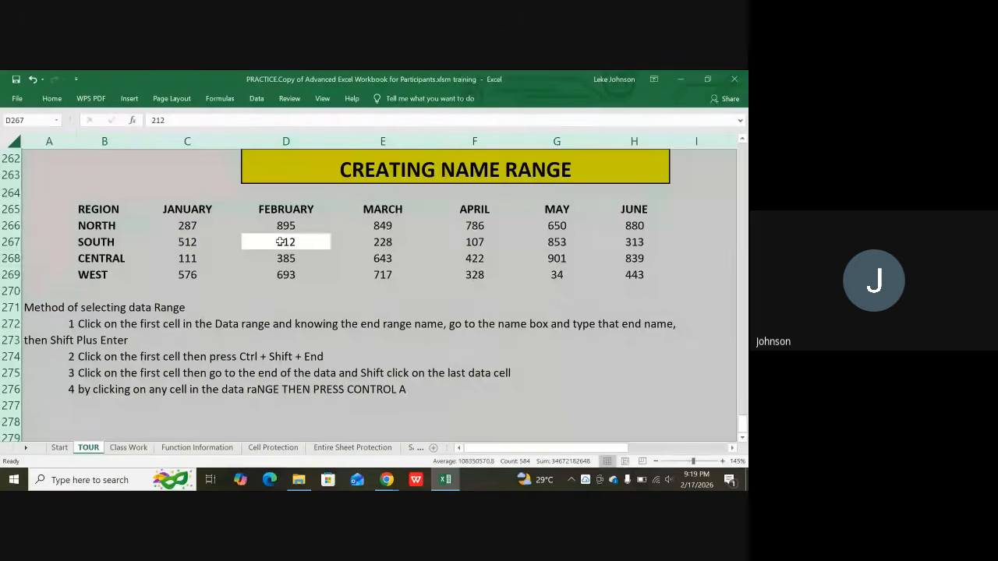
click(290, 287)
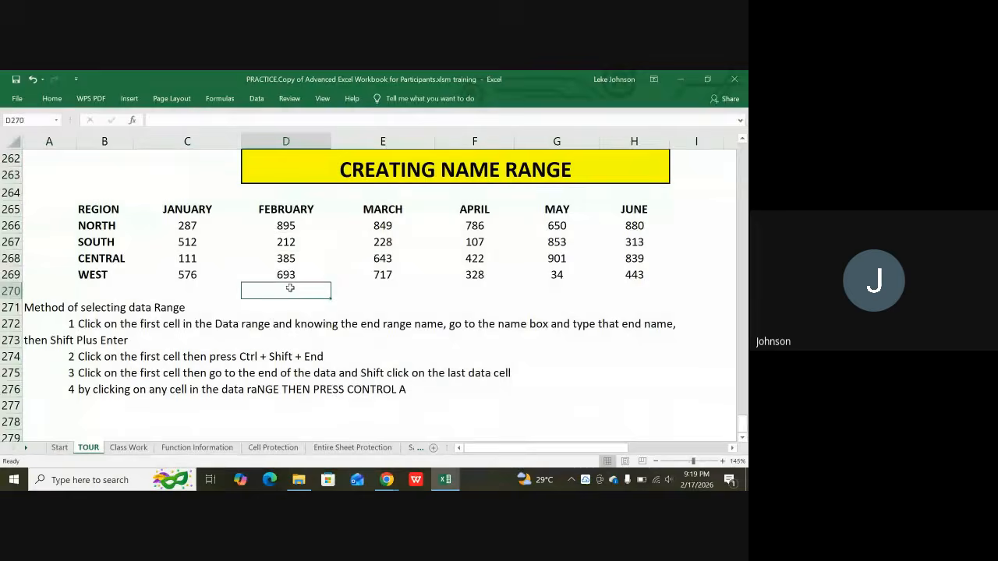
Repeat the whole-table and entire-sheet selection starting from E267, then reduce the selection to C270.
click(297, 242)
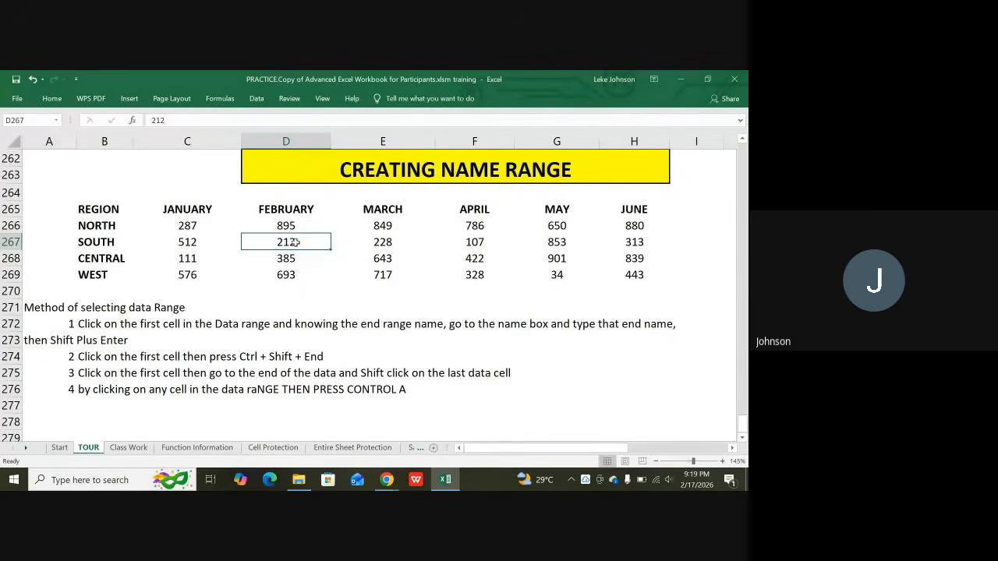
click(380, 243)
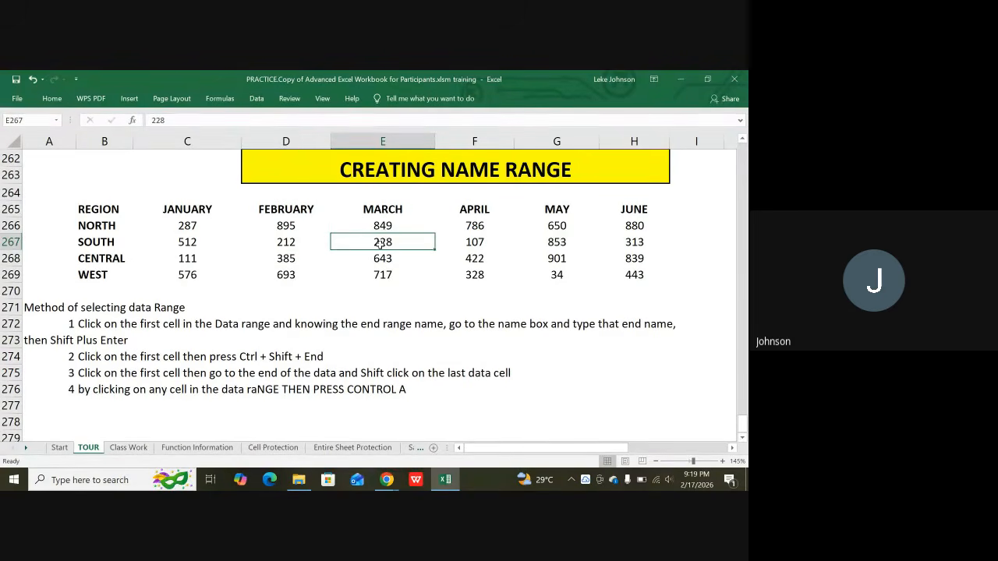
key(ctrl+a)
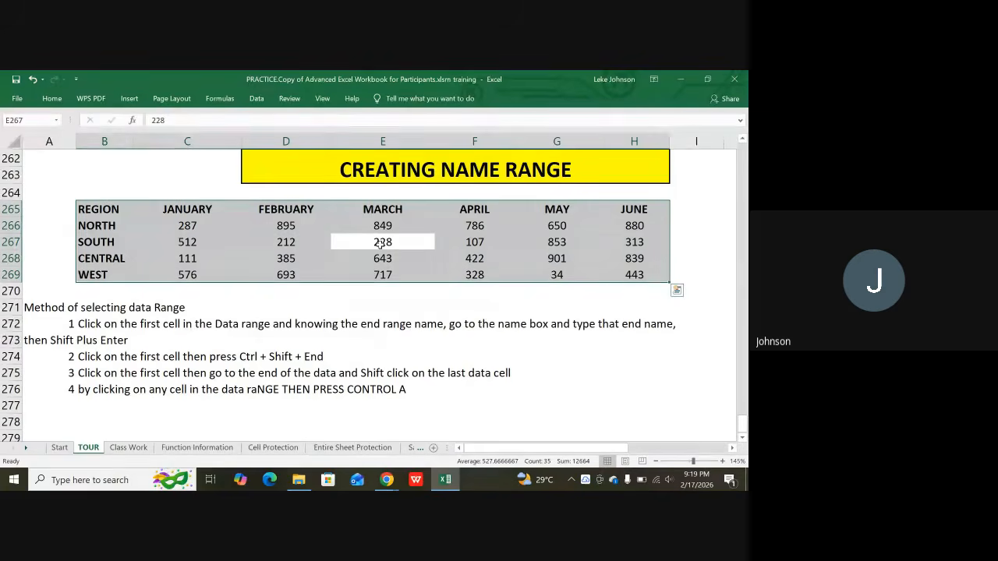
key(ctrl+a)
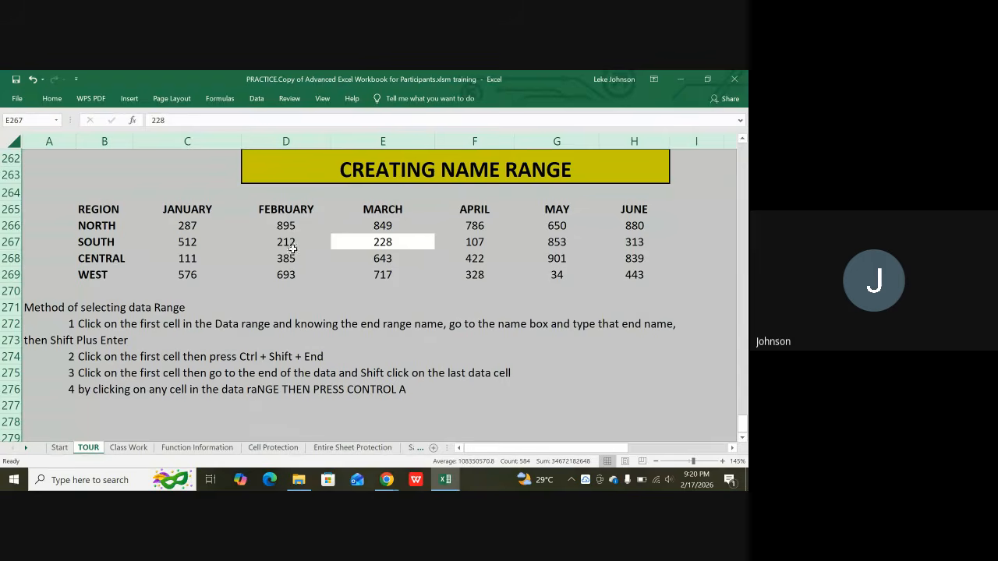
click(212, 289)
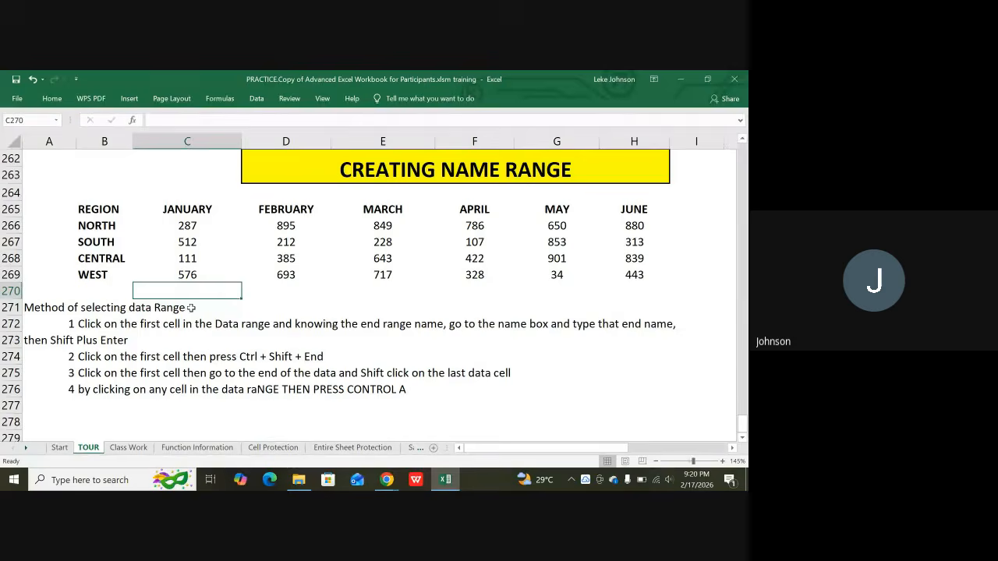
Select the January figures for all four regions, C266 through C269.
scroll(179, 276, up, 1)
scroll(191, 226, down, 2)
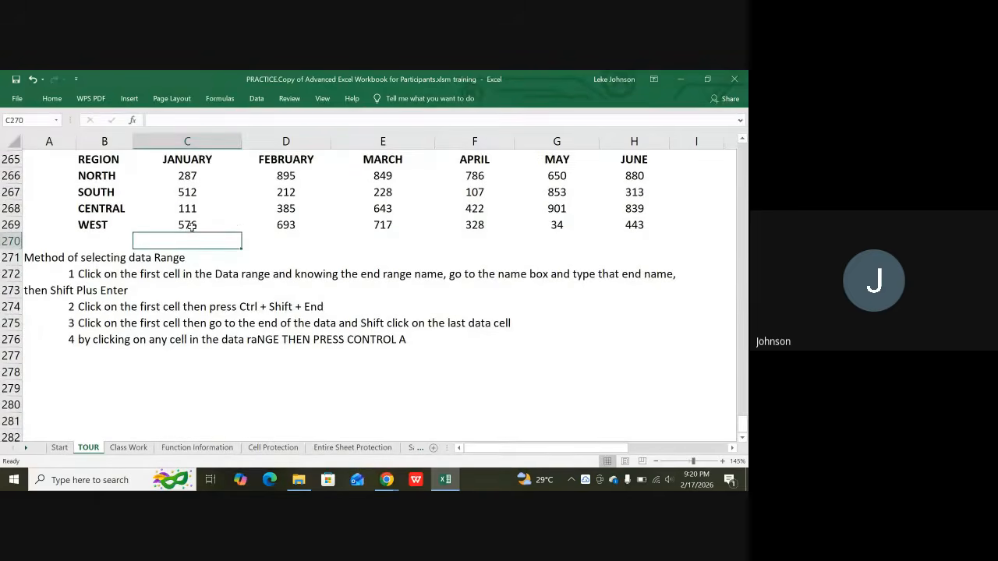
scroll(229, 221, up, 1)
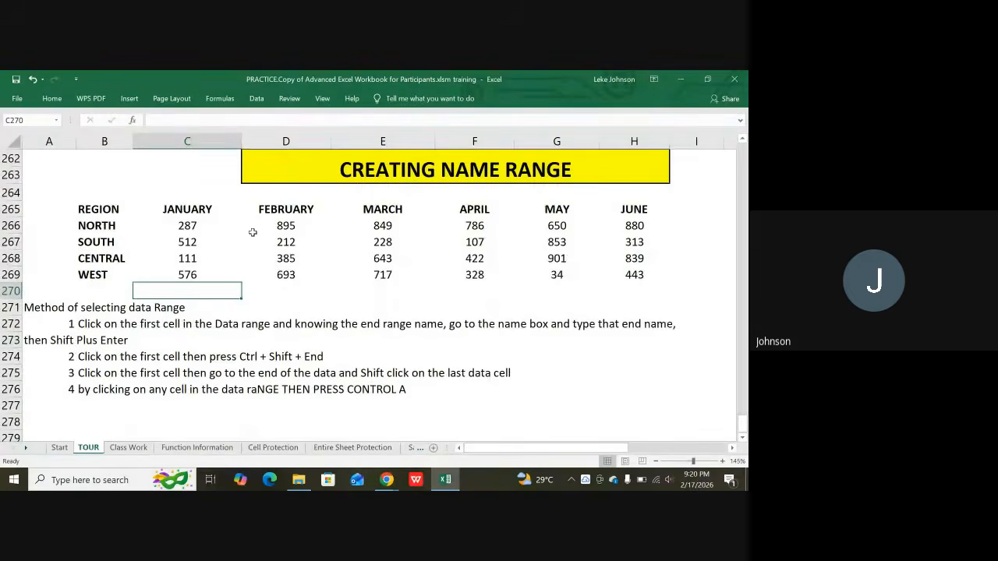
scroll(210, 260, up, 1)
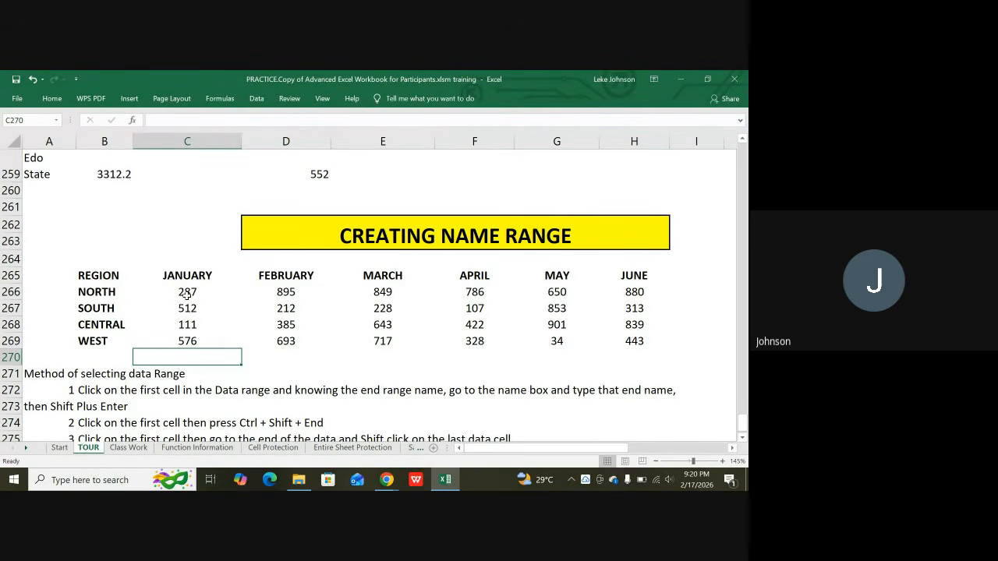
drag(187, 291, 172, 343)
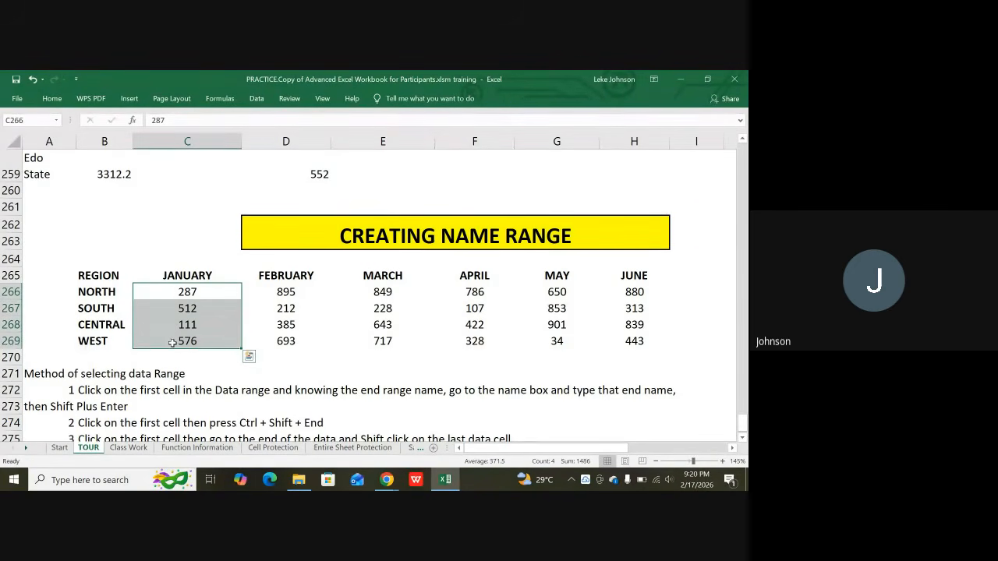
Switch to the Google Meet call in Chrome, examine the participant list, and return to the Excel workbook.
click(387, 479)
click(322, 437)
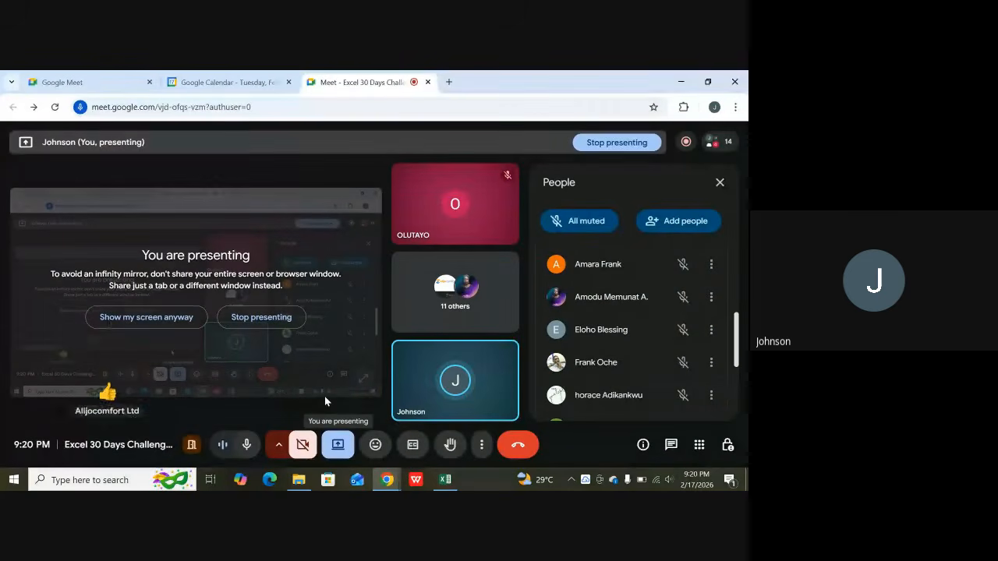
scroll(565, 301, down, 2)
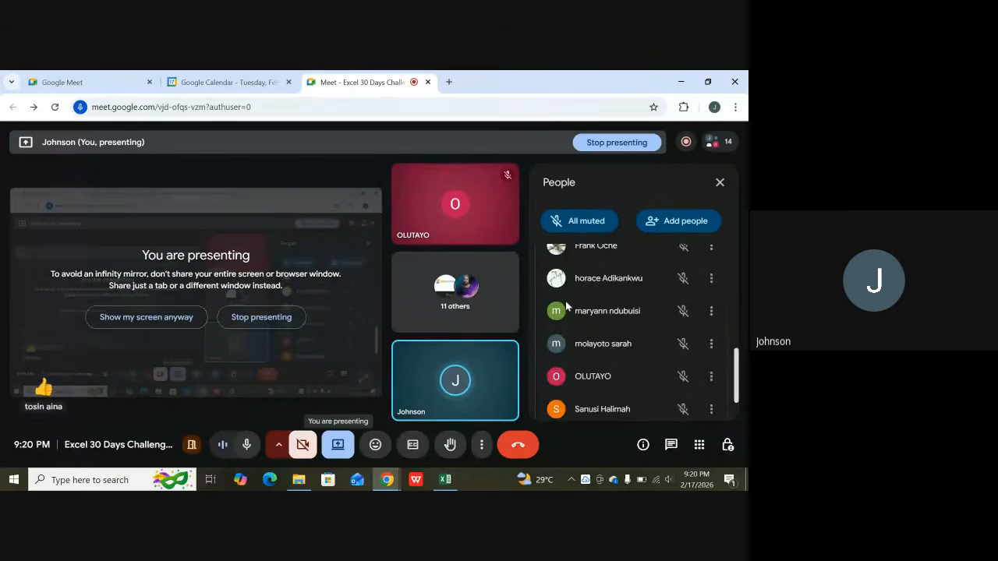
scroll(566, 301, down, 2)
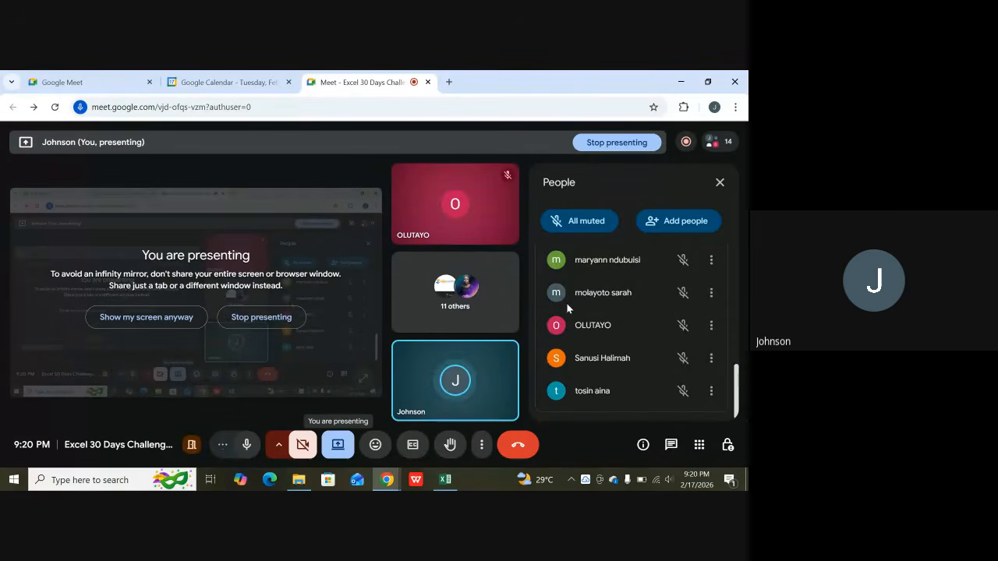
scroll(566, 306, up, 3)
scroll(566, 306, up, 1)
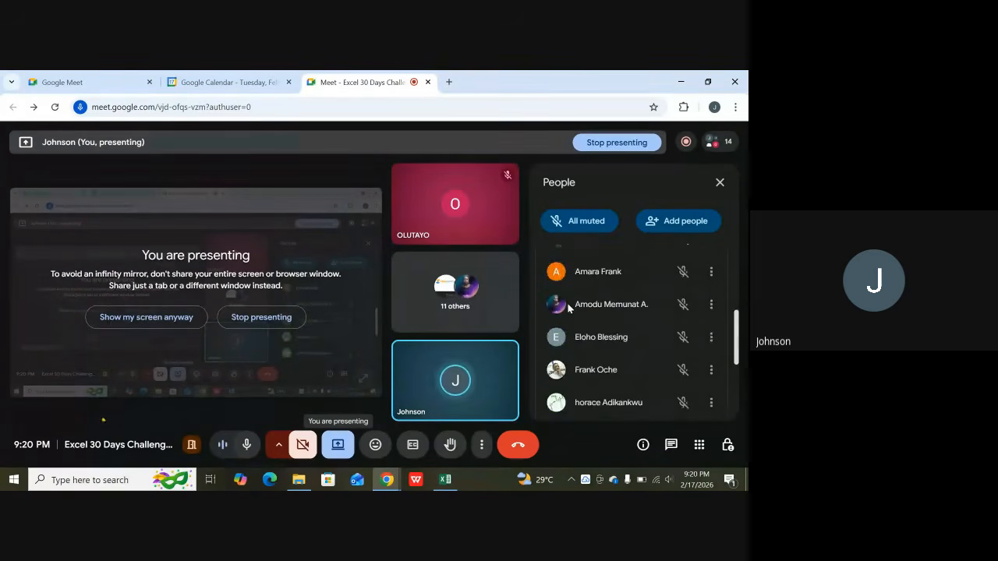
scroll(567, 308, up, 2)
scroll(568, 308, up, 1)
scroll(567, 303, up, 1)
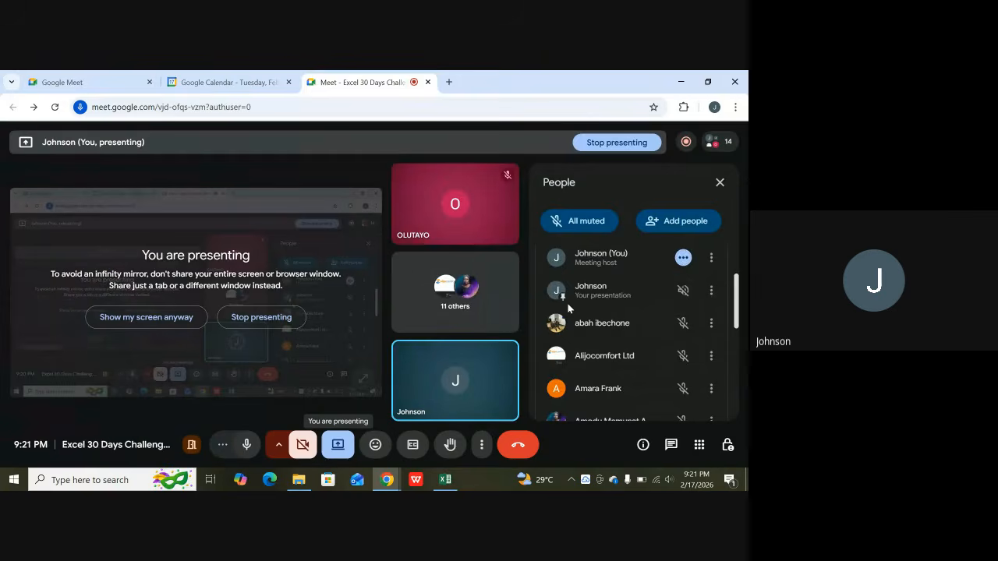
scroll(567, 302, down, 5)
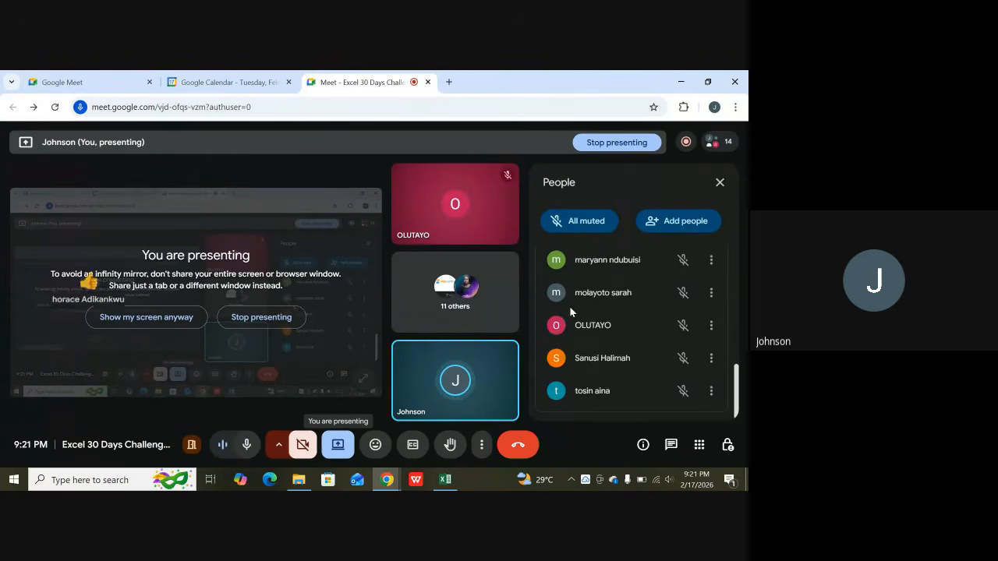
click(446, 482)
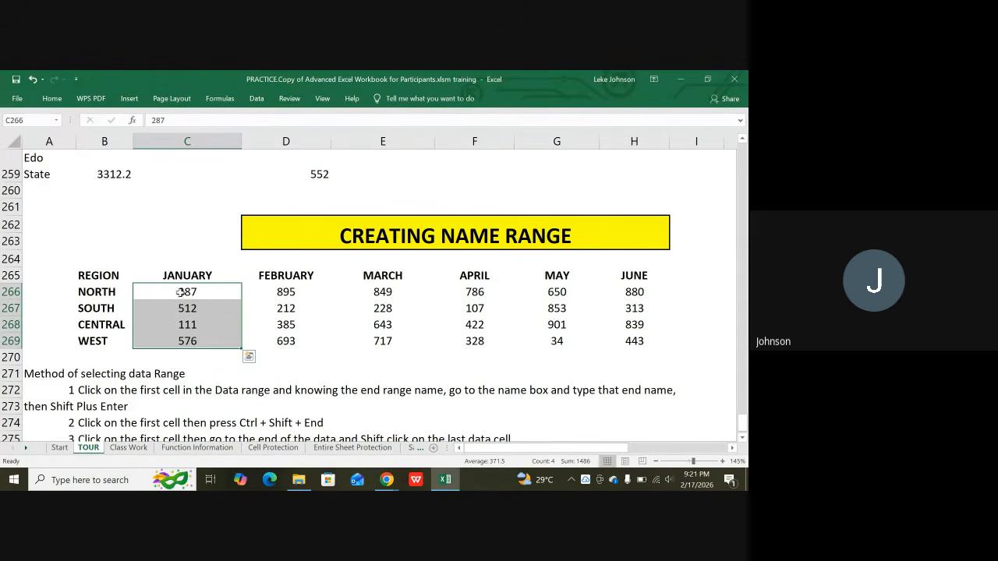
Name the selected January figures, C266:C269, JANUARY.
click(27, 121)
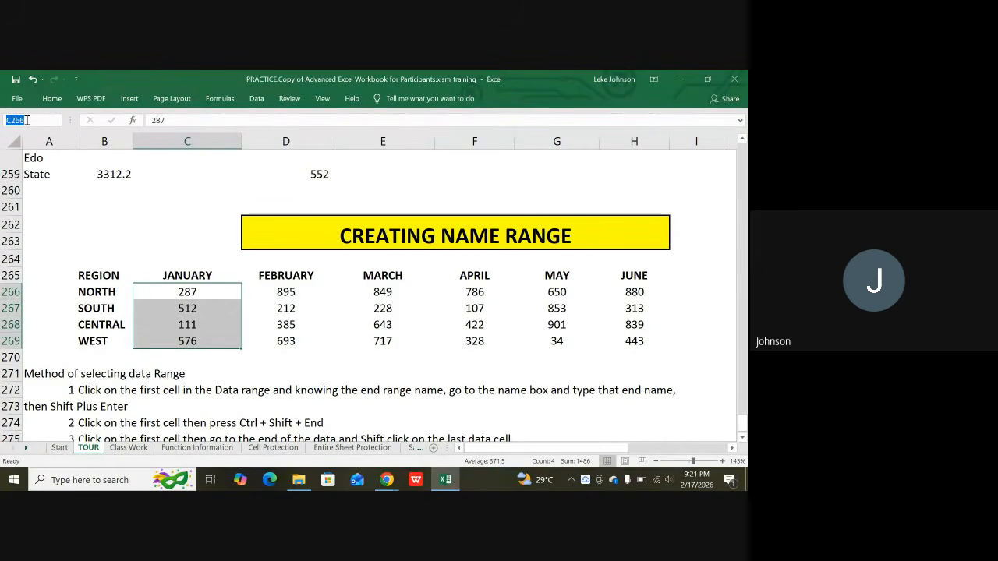
key(BackSpace)
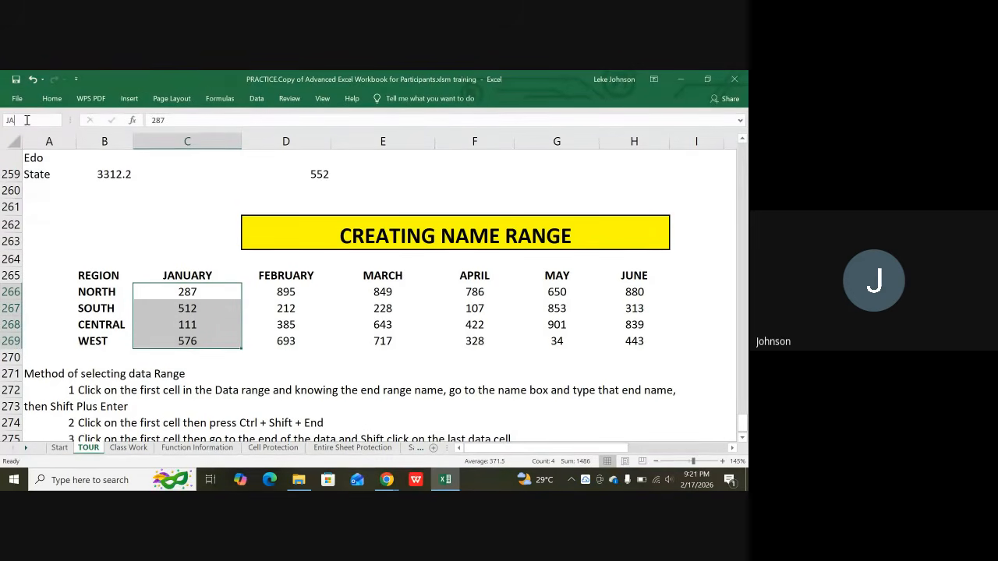
text(JANUARY)
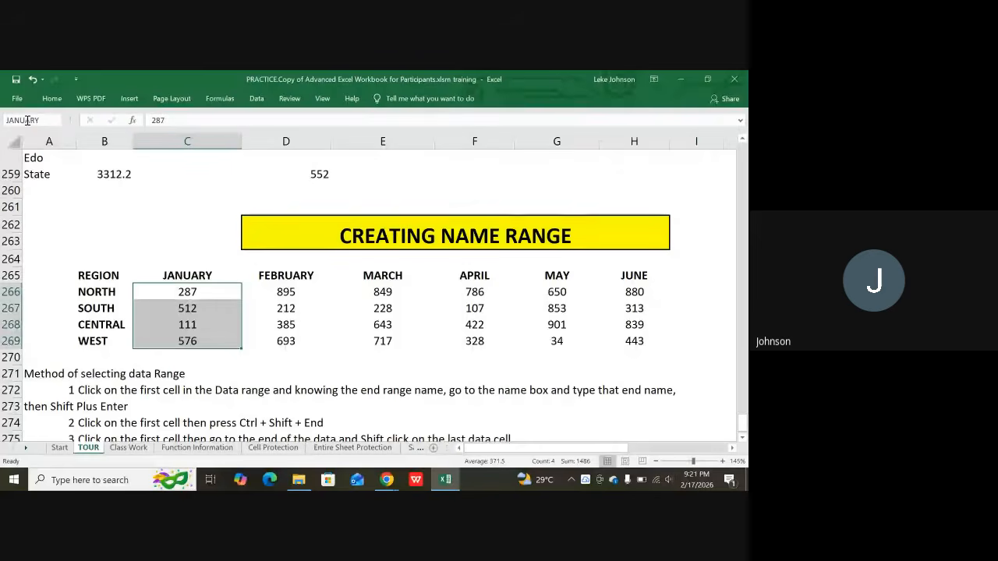
key(Return)
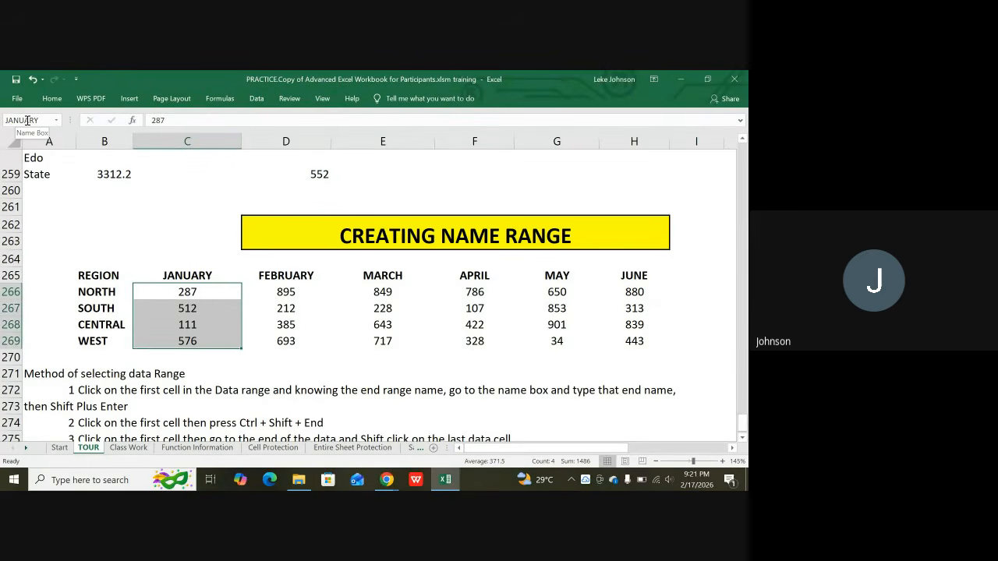
From the empty cell C262, jump to the January figures through the workbook's defined name JANUARY.
click(193, 225)
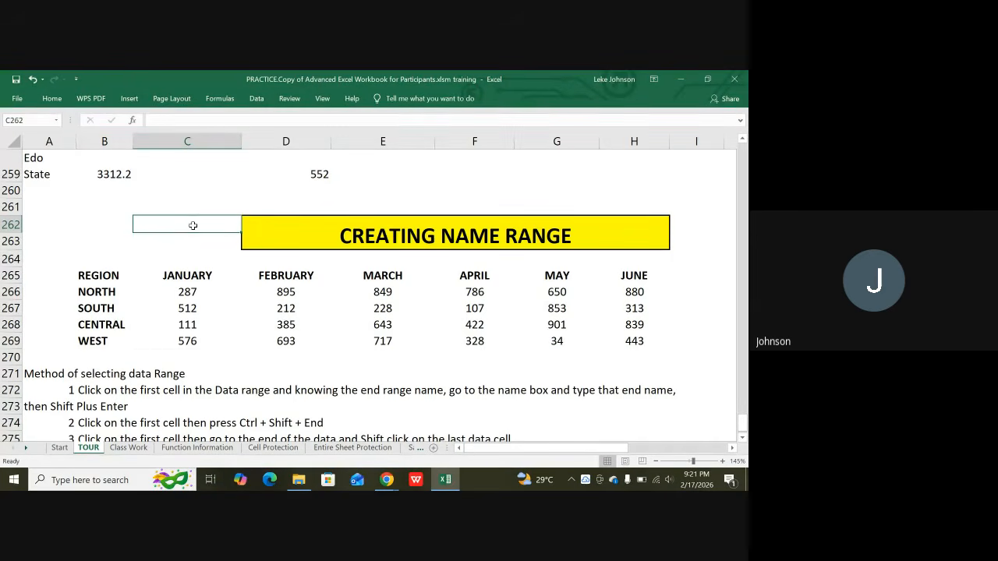
click(57, 121)
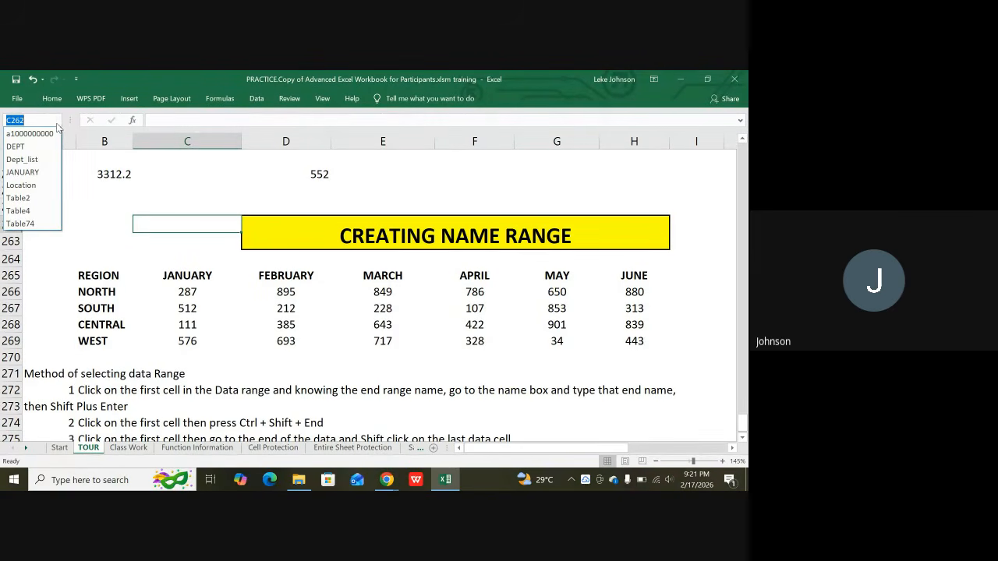
click(28, 175)
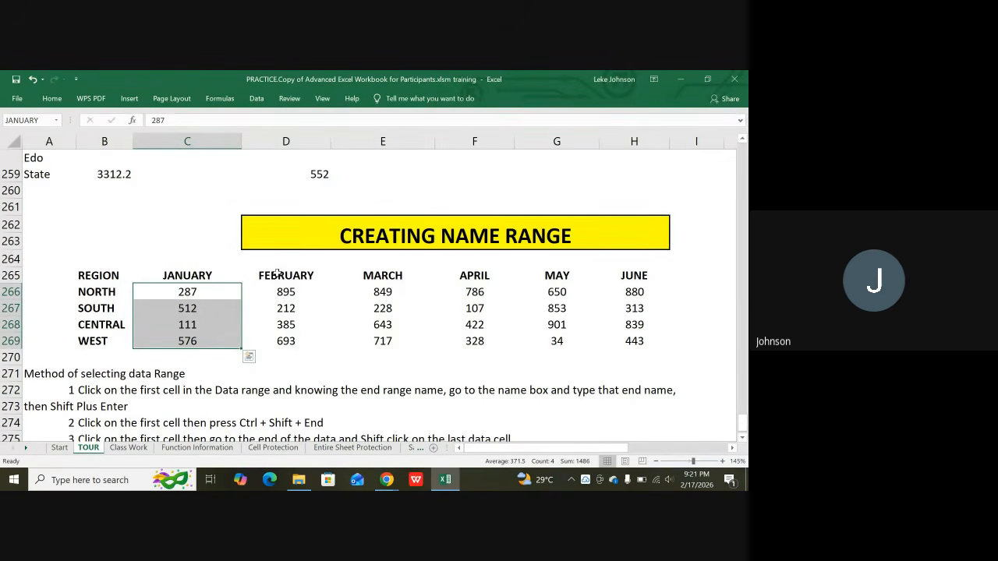
Select the name and sales entries A216:B255 in the commission table, then return to C269.
scroll(191, 372, down, 2)
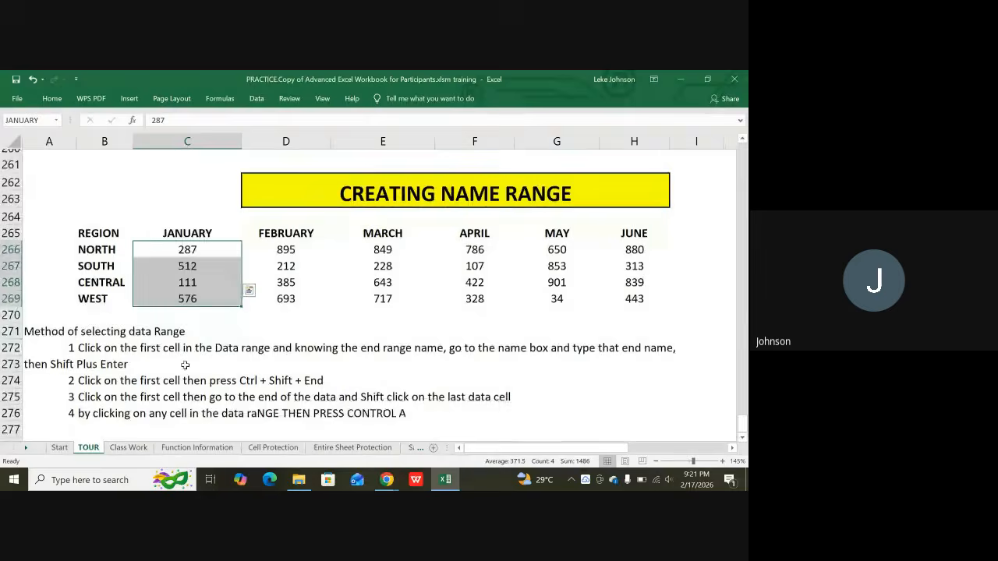
click(174, 295)
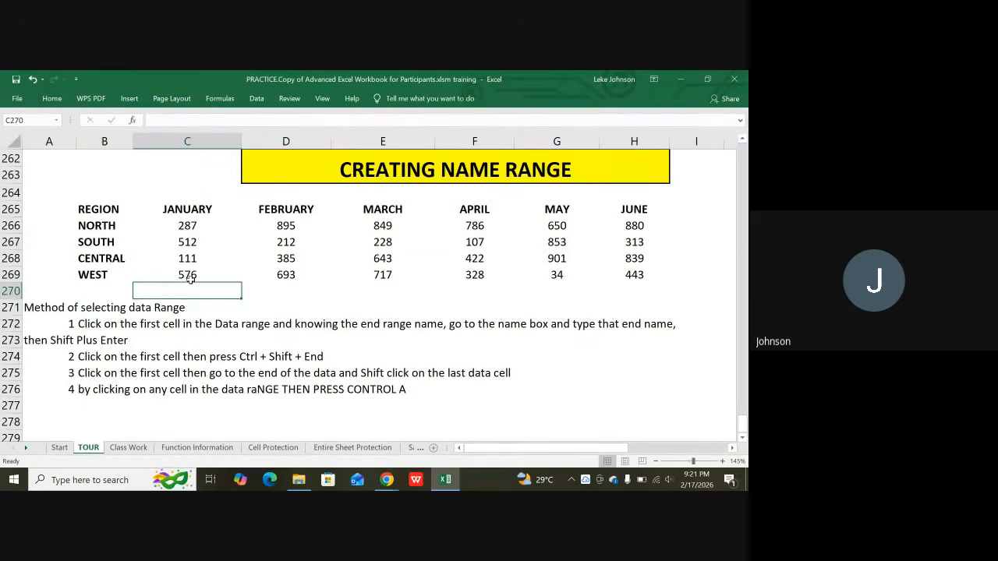
scroll(181, 279, up, 7)
scroll(195, 272, up, 10)
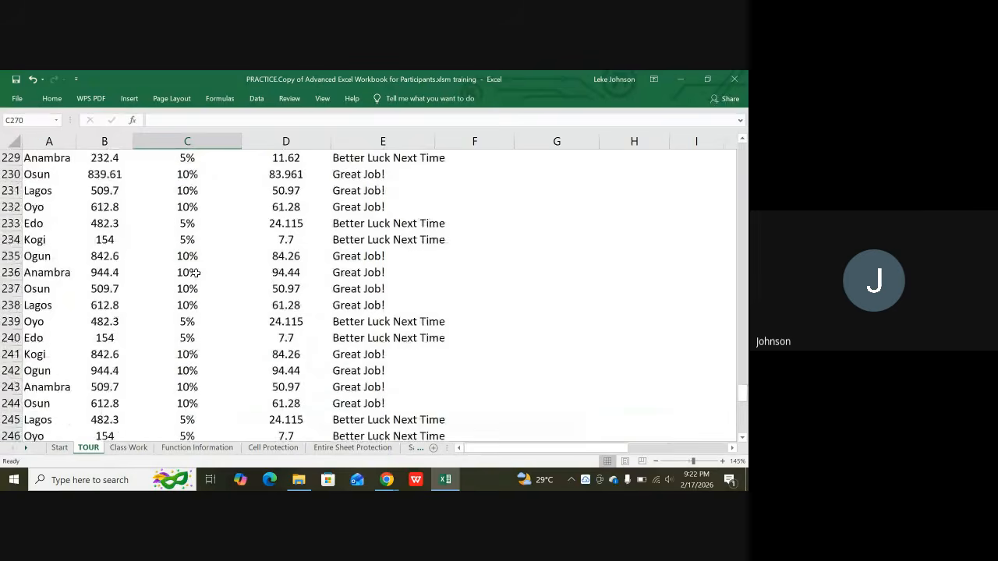
scroll(76, 272, down, 1)
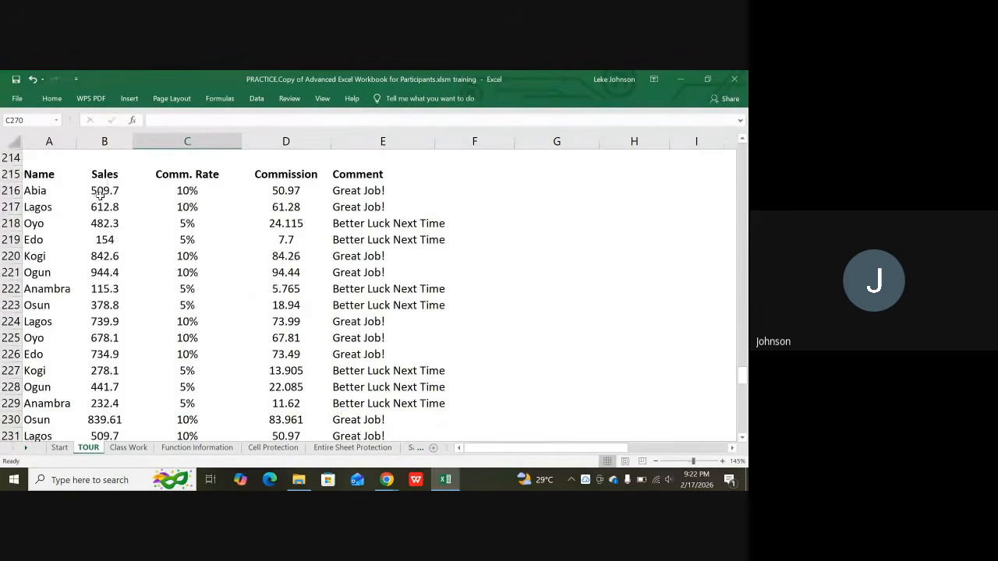
drag(101, 190, 52, 406)
scroll(129, 355, up, 1)
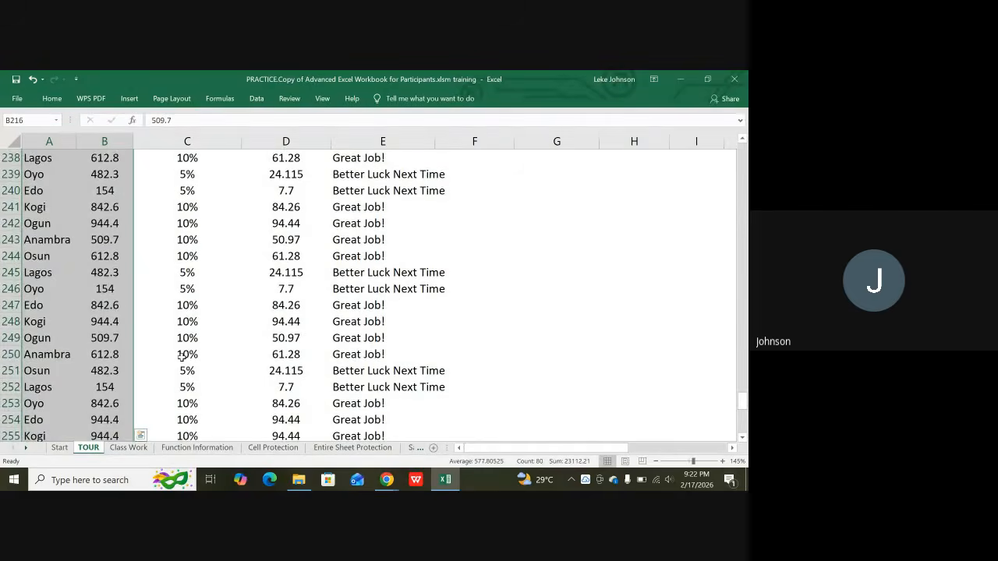
scroll(182, 355, down, 6)
click(164, 340)
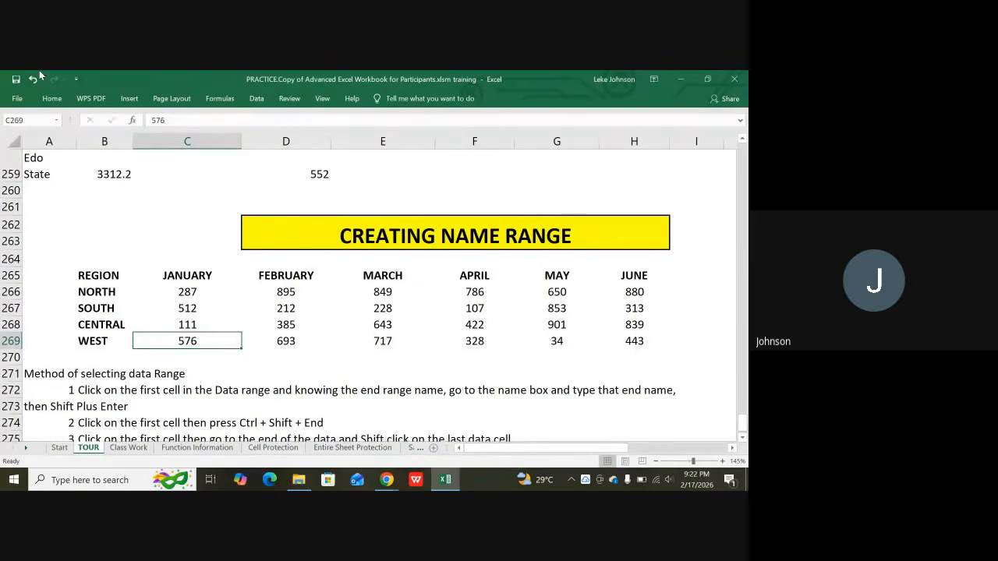
Start a SUM formula in C270 with the January figures C266:C269 picked as its argument.
click(220, 362)
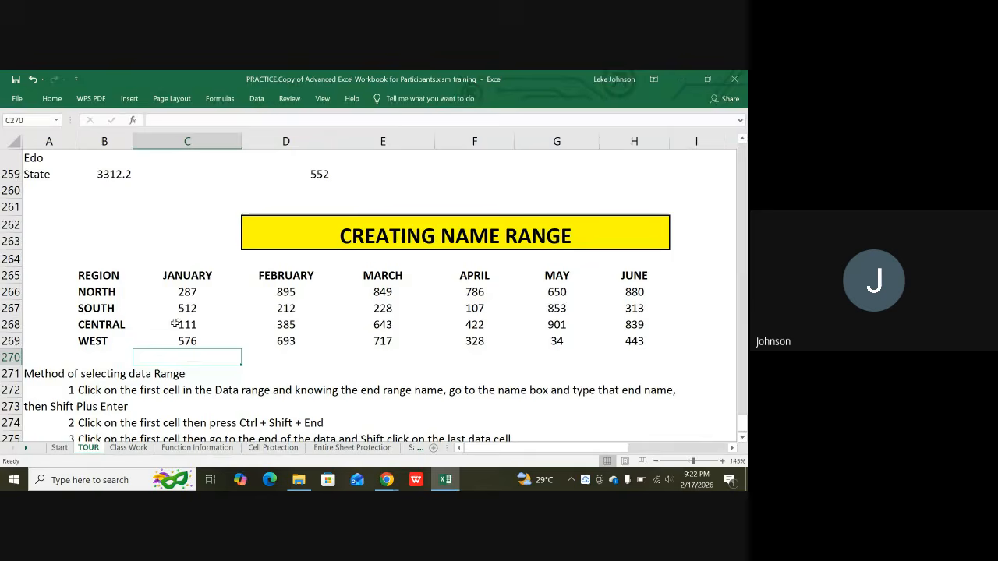
scroll(198, 301, up, 1)
scroll(196, 343, down, 1)
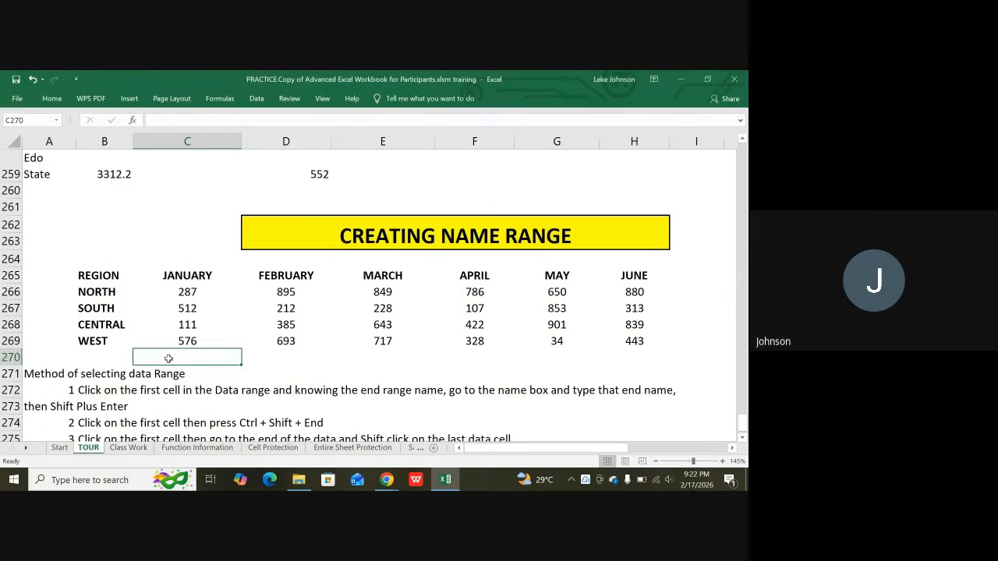
text(=SU)
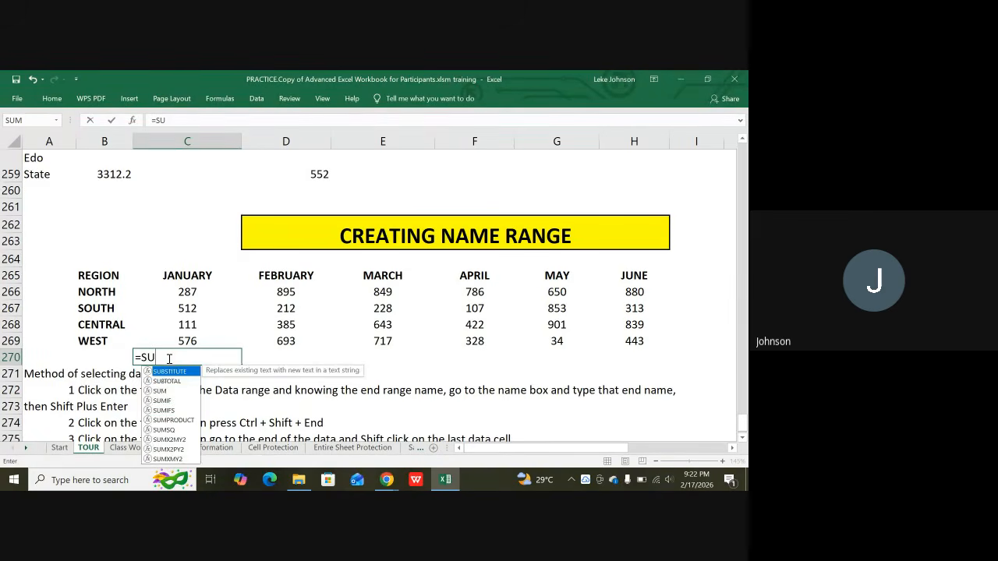
text(M()
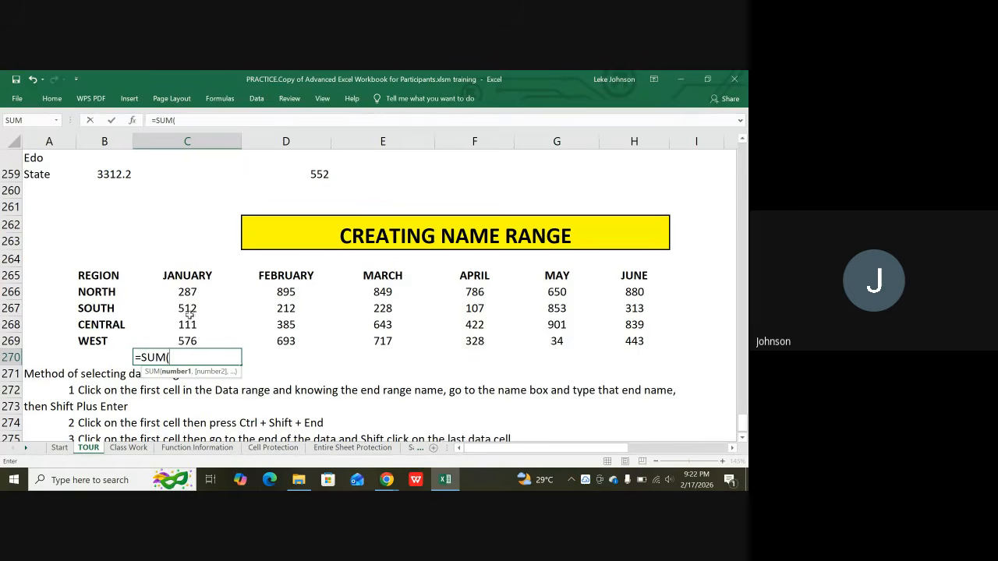
drag(184, 294, 178, 340)
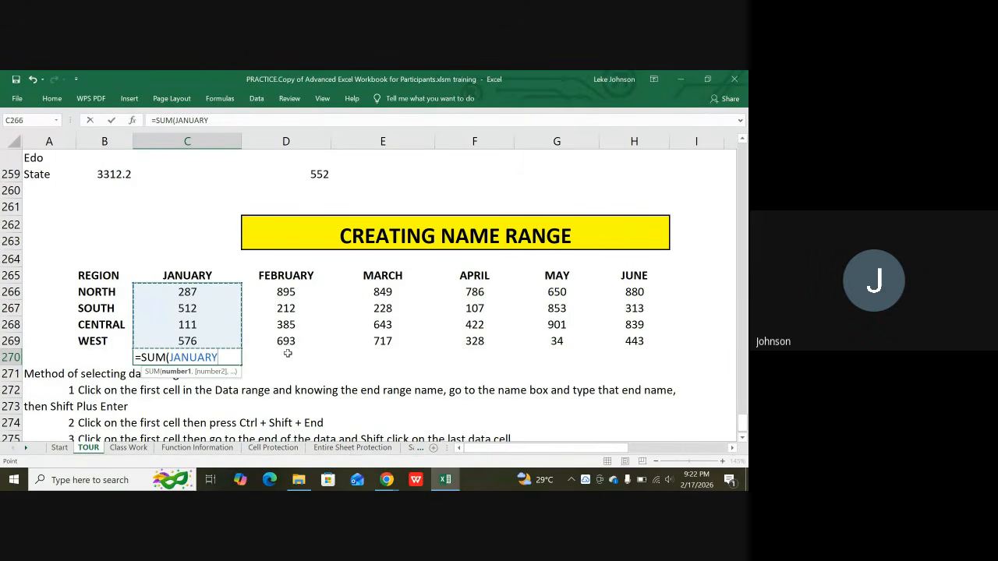
Replace the picked argument with the range name and enter =SUM(JANUARY) in C270.
key(BackSpace)
key(BackSpace)
key(BackSpace)
key(BackSpace)
key(BackSpace)
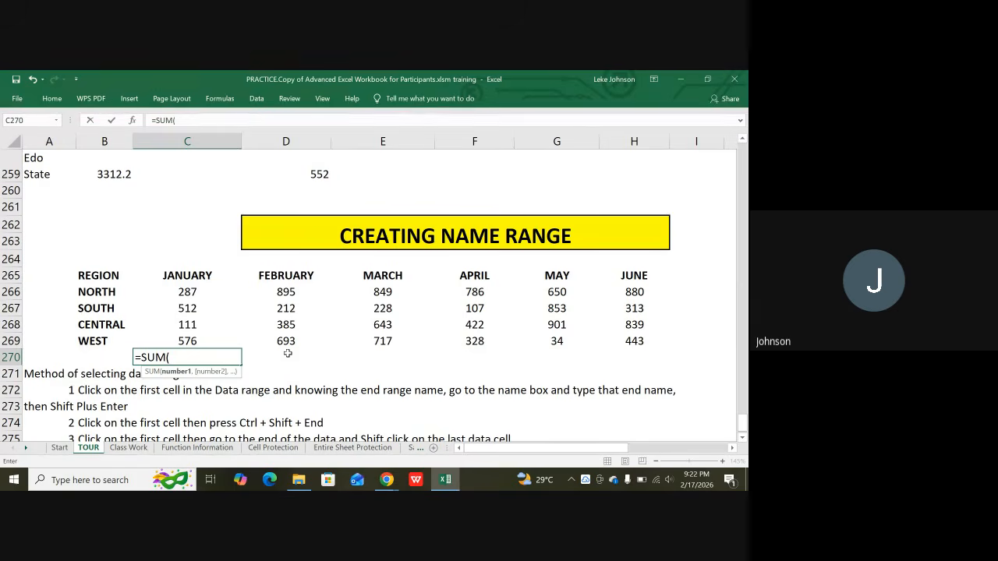
text(JANUAR)
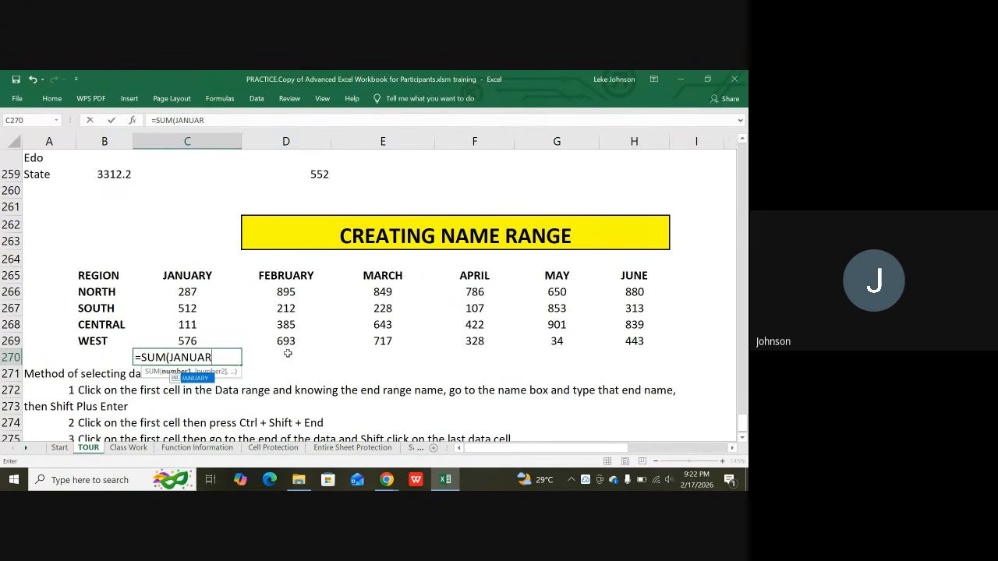
text(Y))
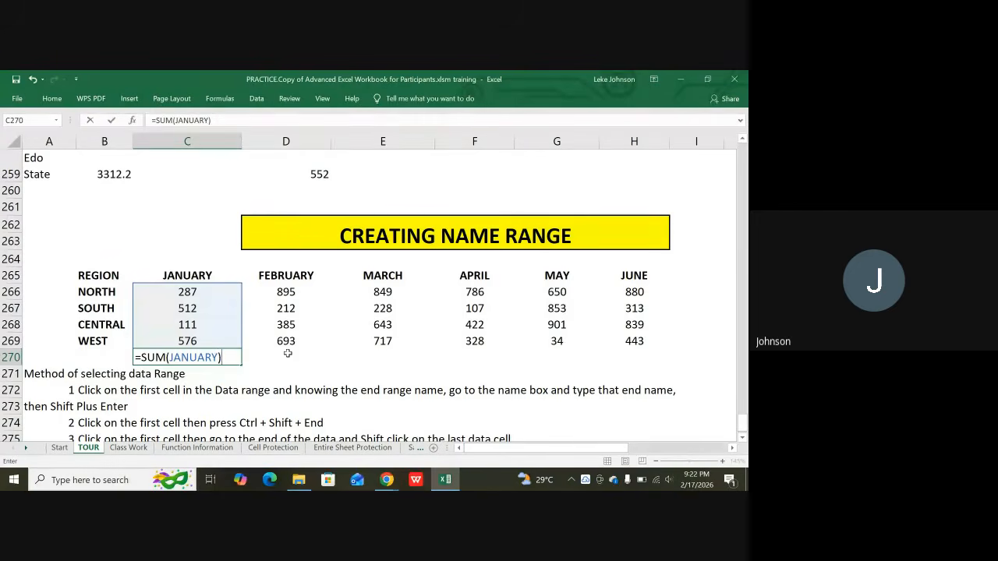
key(Return)
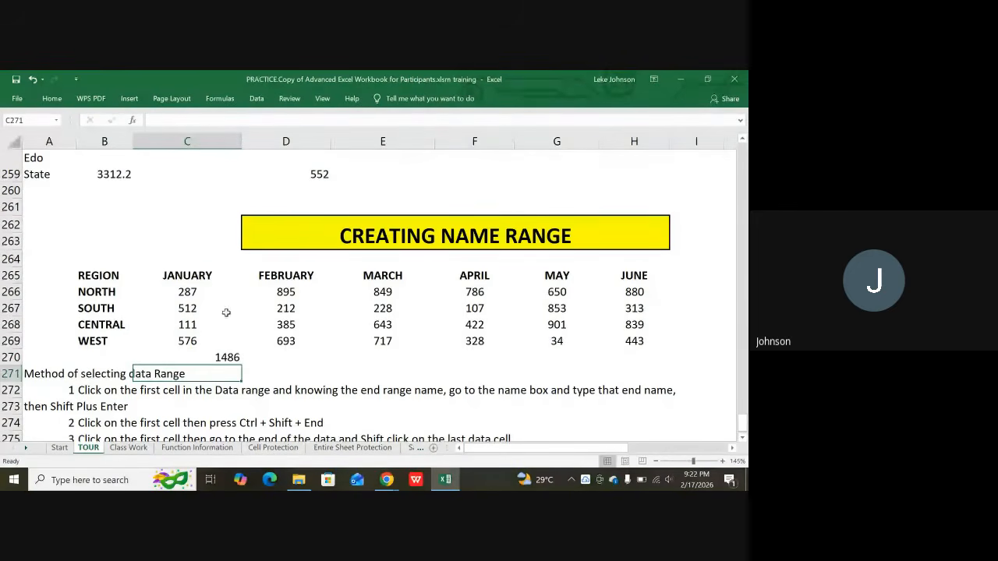
Clear the SUM formula from C270.
click(213, 355)
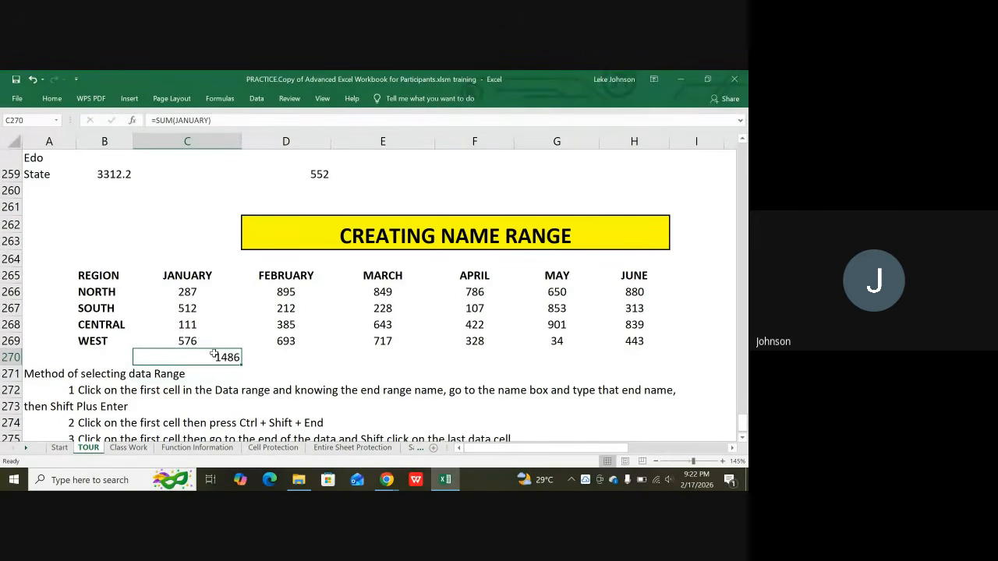
key(BackSpace)
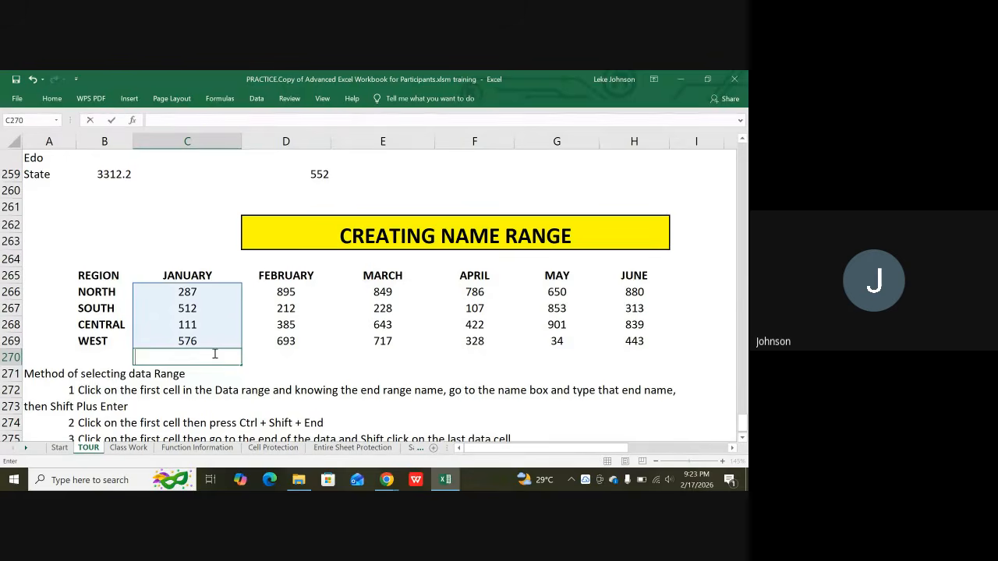
click(286, 340)
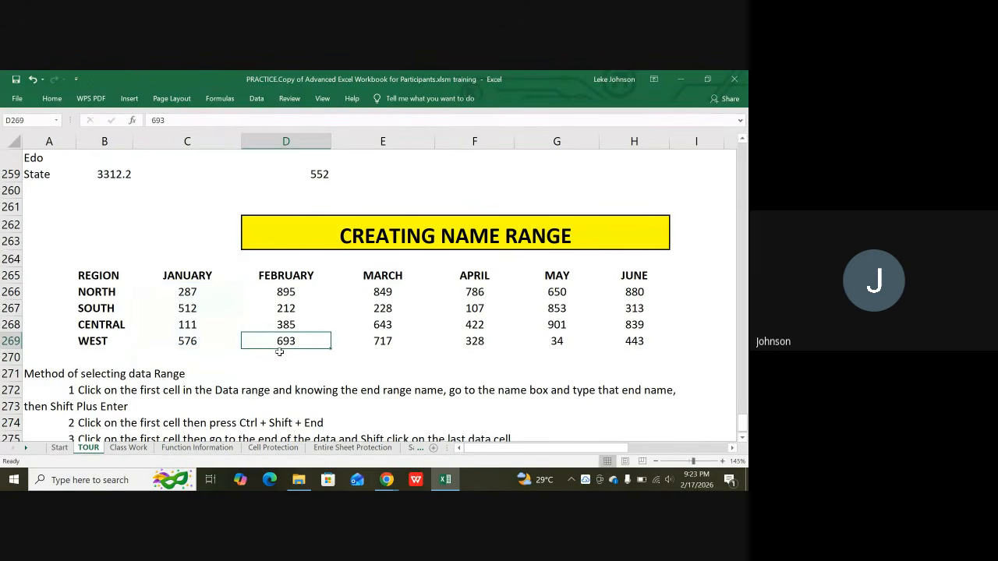
Select the February figures D266:D269 and name the range FEBRUARY.
click(278, 353)
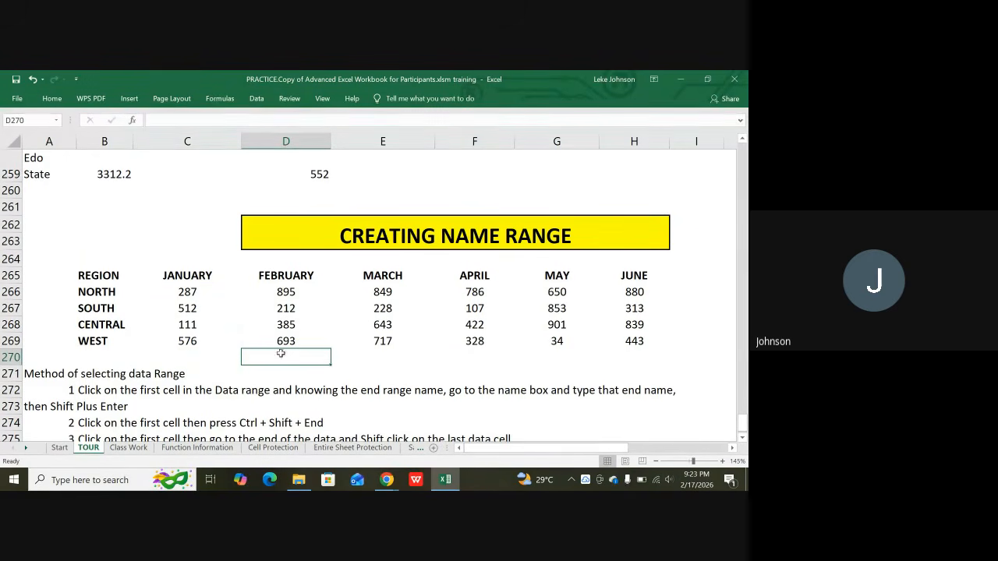
drag(285, 292, 286, 343)
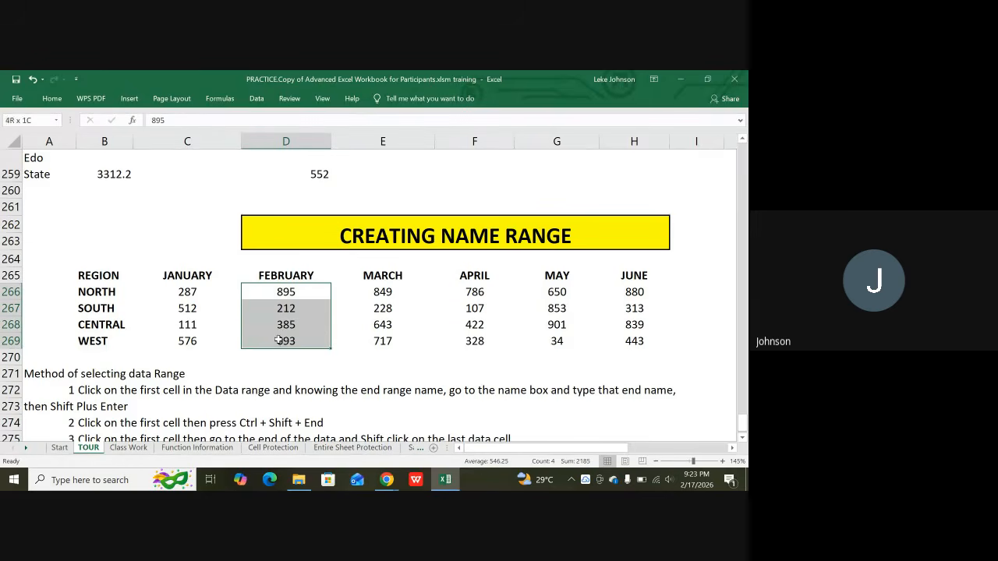
click(36, 122)
text(FEBRUARY)
click(228, 245)
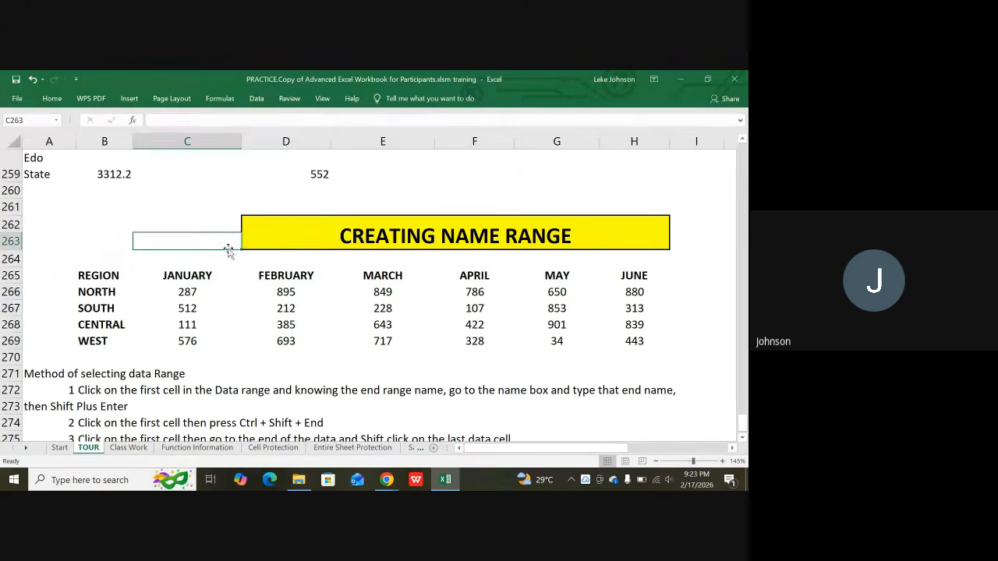
Enter =SUM(FEBRUARY) in D270, picking the FEBRUARY range name from the formula suggestions.
click(281, 358)
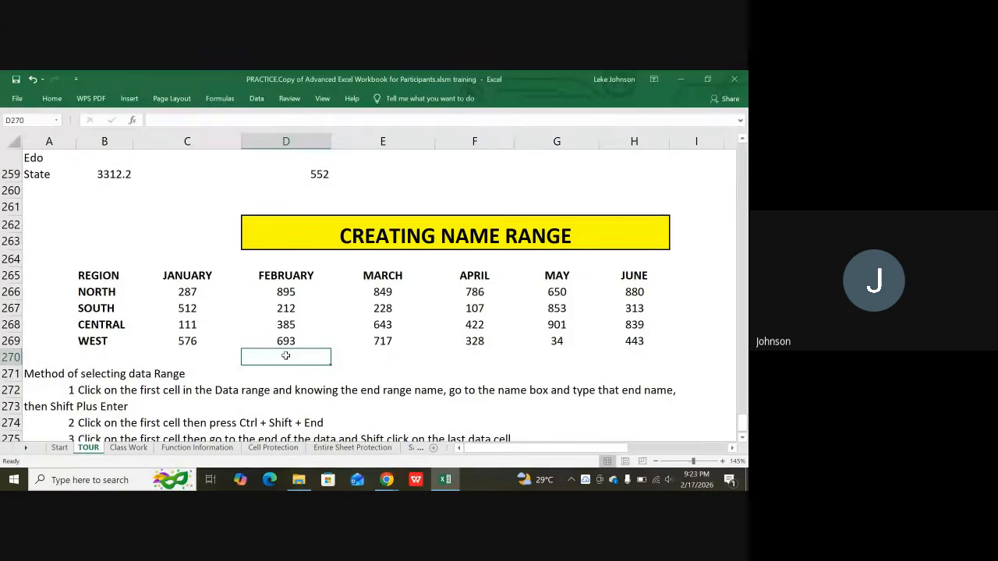
text(=SUM)
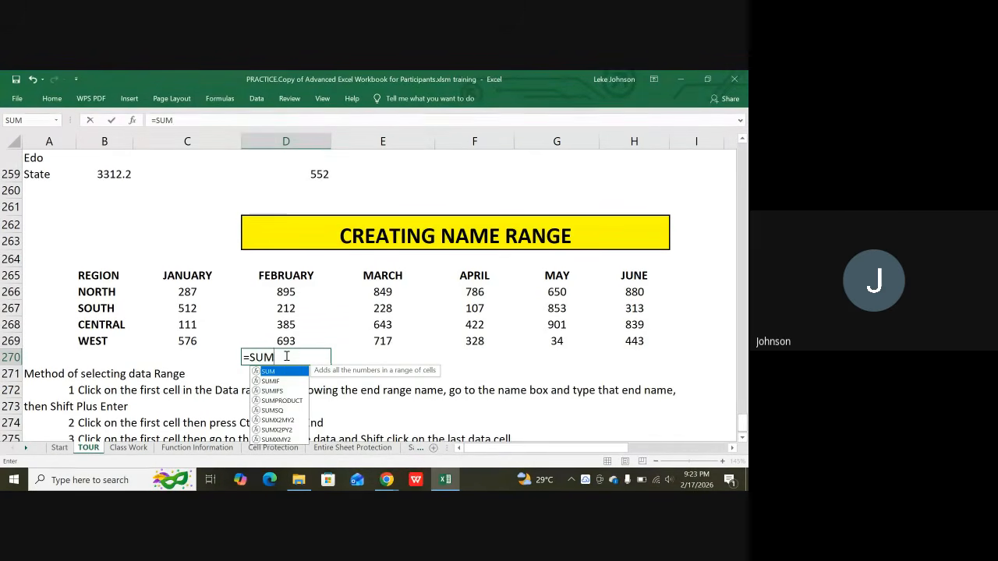
text((FE)
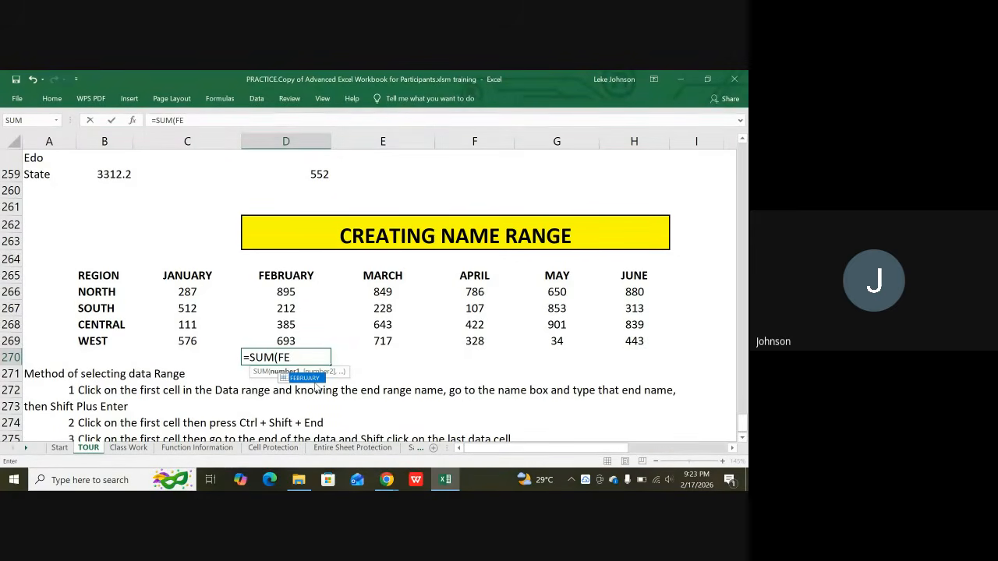
double_click(311, 380)
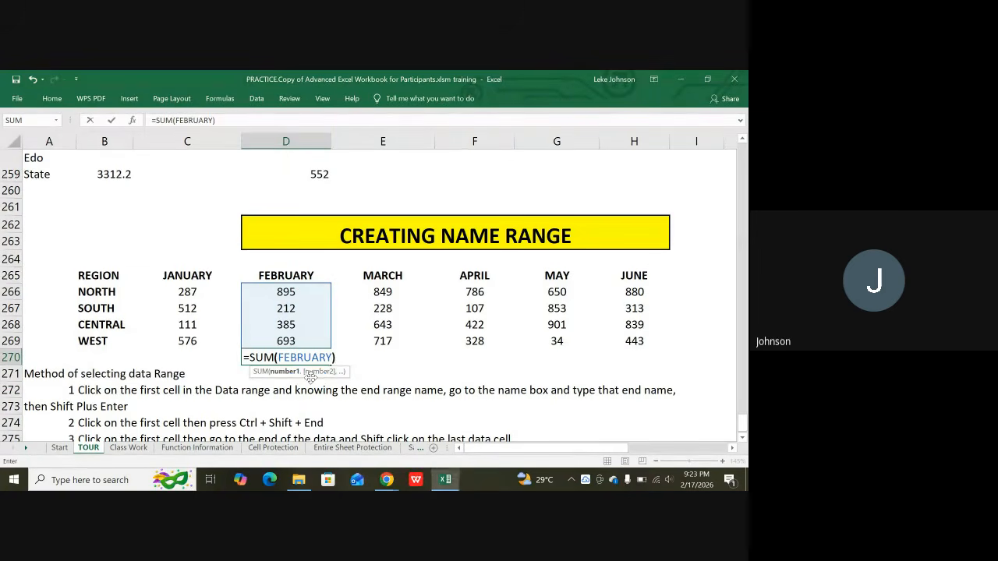
text())
key(Return)
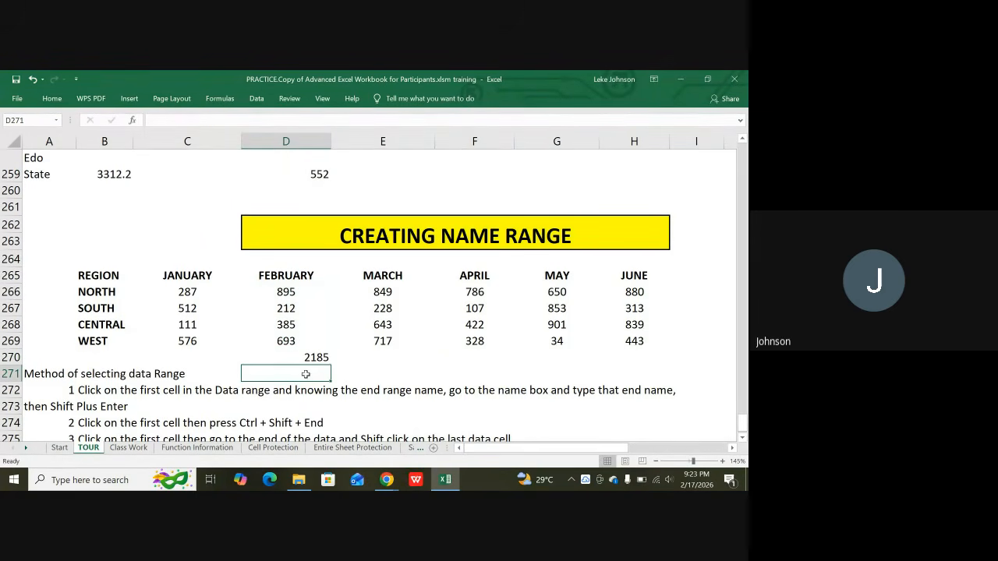
Clear the SUM formula from D270.
click(299, 356)
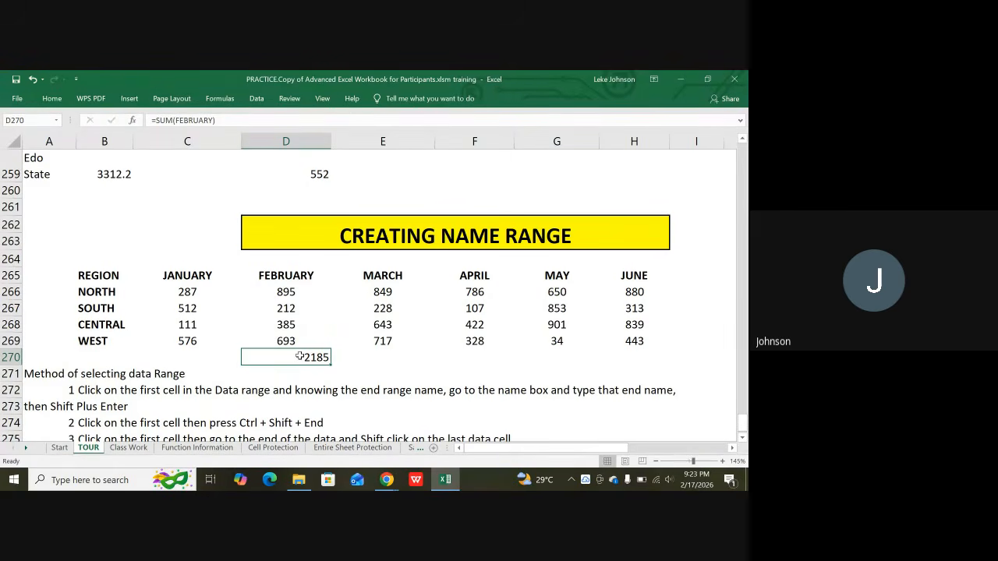
key(BackSpace)
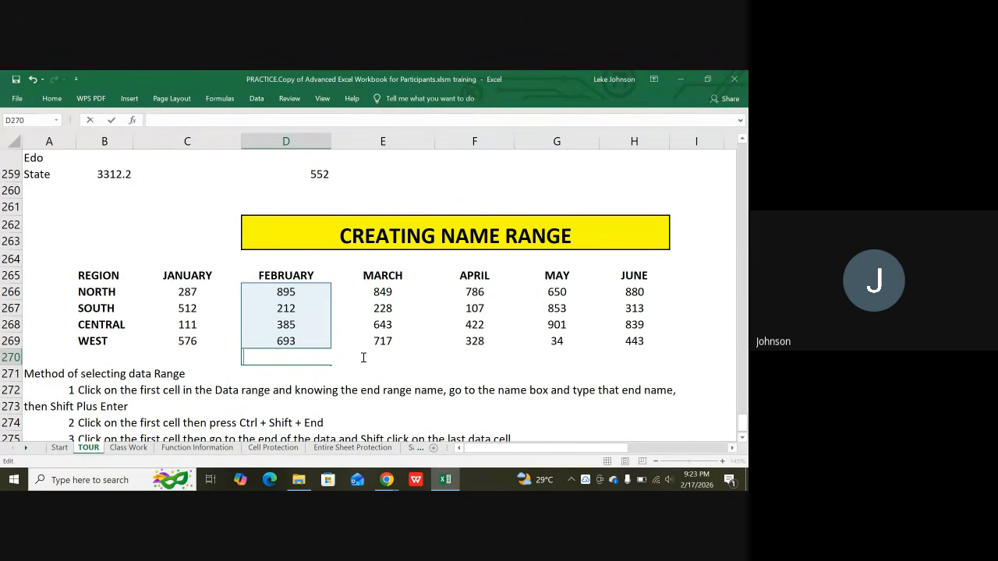
click(204, 375)
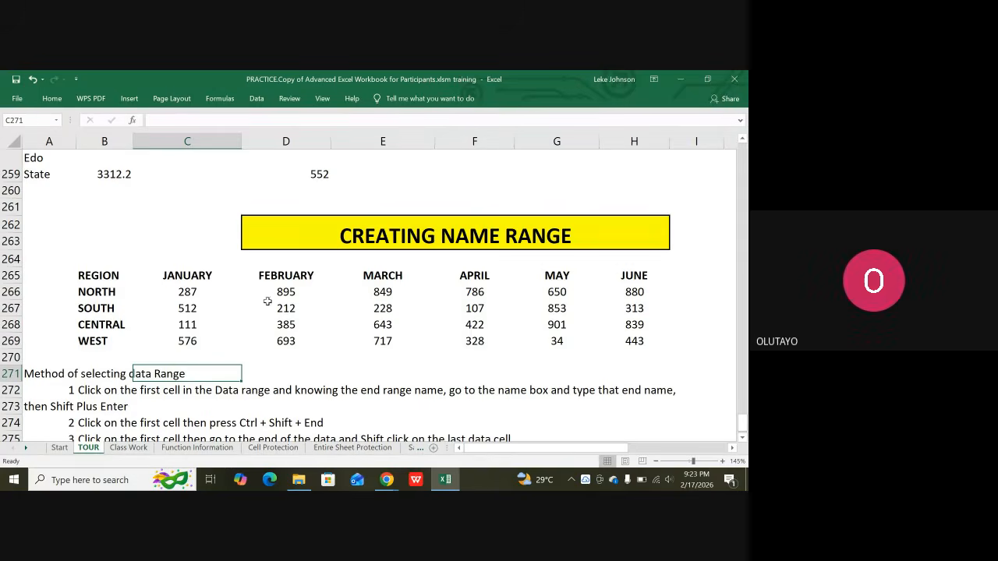
Select E265:H269, the March to June columns with headers, and create range names from the selection's top row.
click(374, 278)
drag(373, 278, 621, 337)
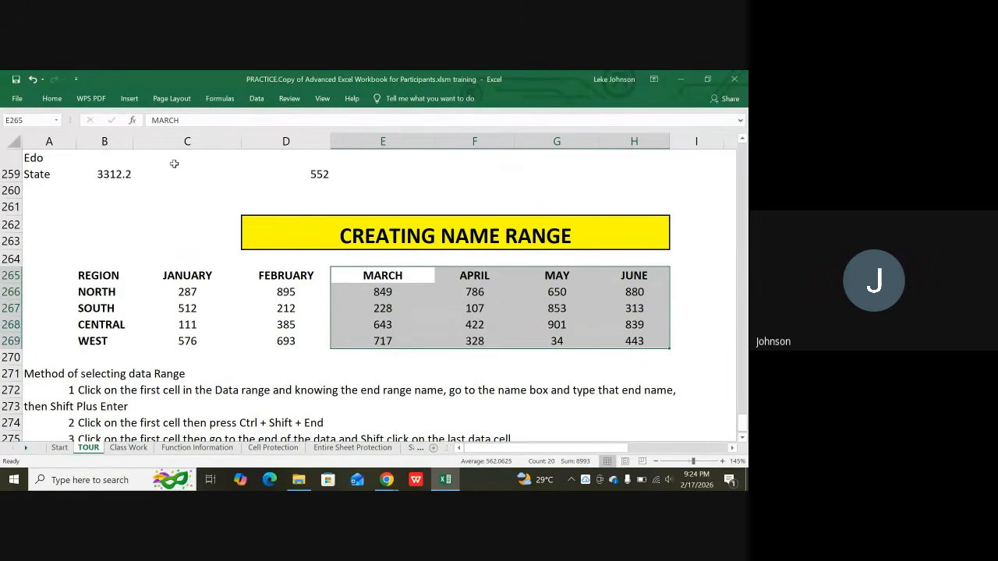
click(52, 100)
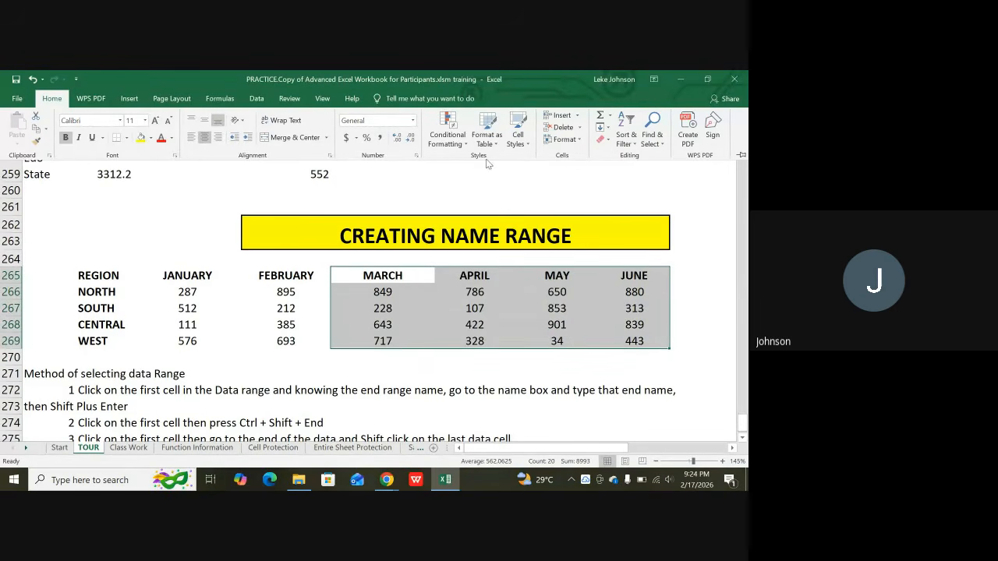
click(220, 99)
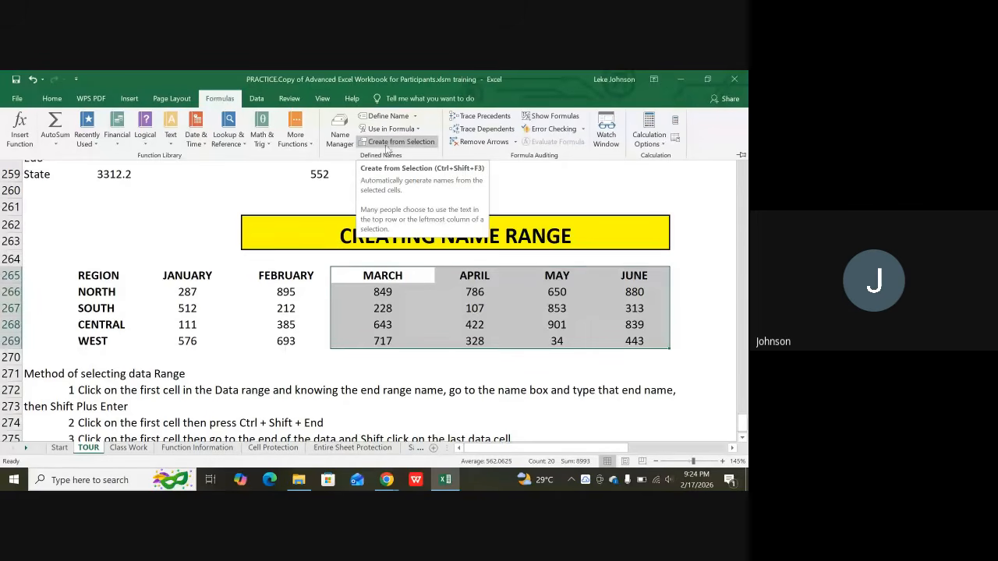
click(392, 146)
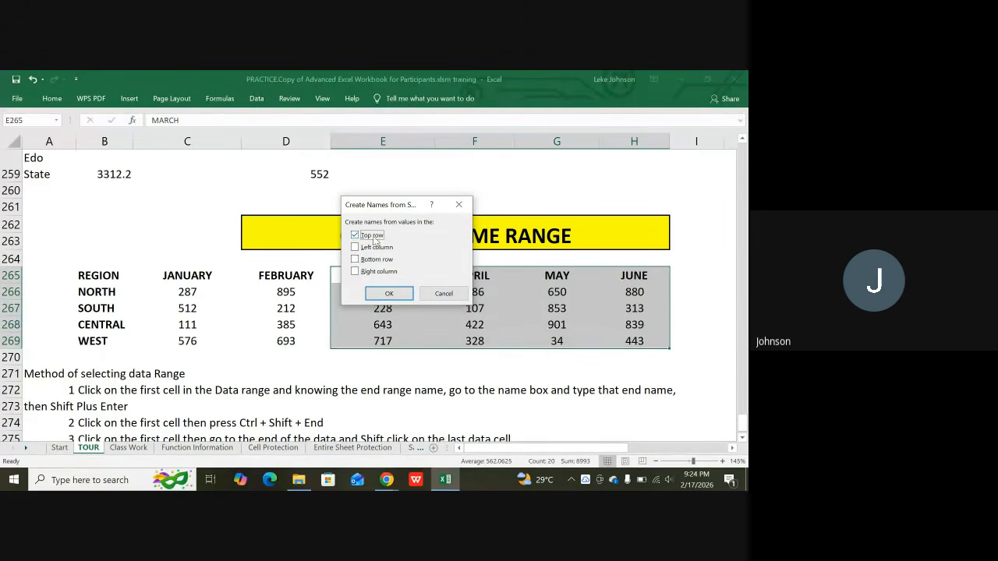
click(389, 293)
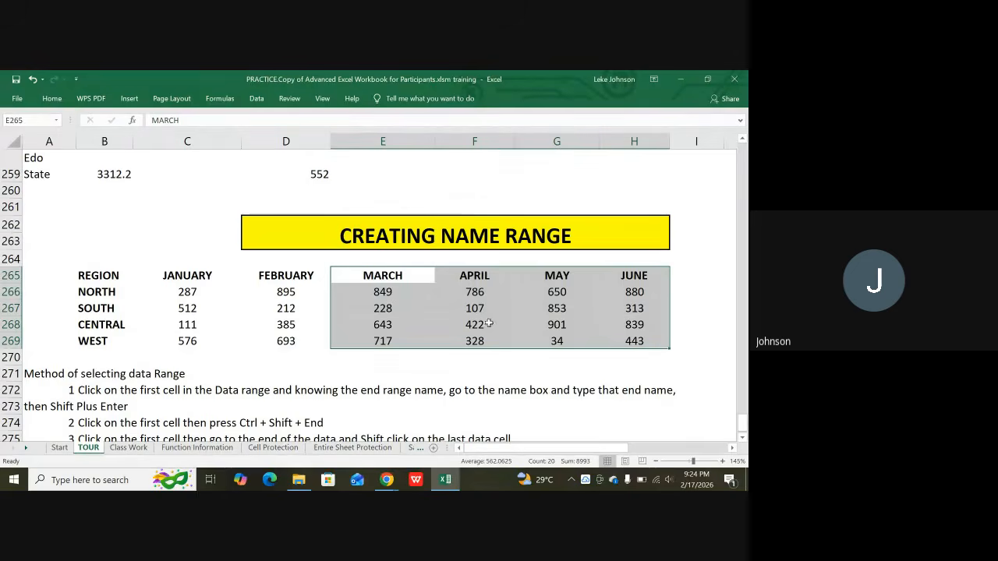
Deselect the range and check the list of defined names for the month names.
click(689, 312)
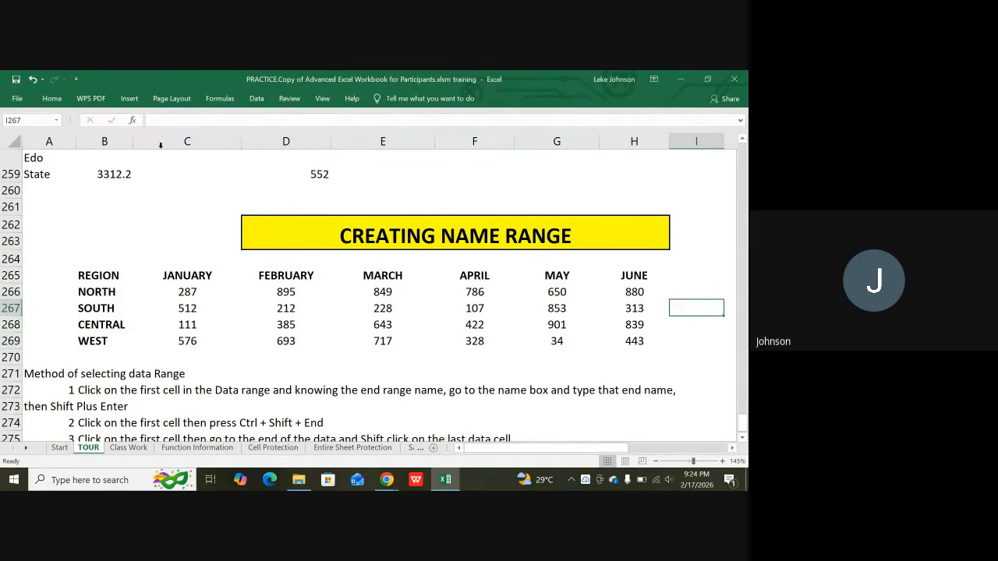
click(56, 120)
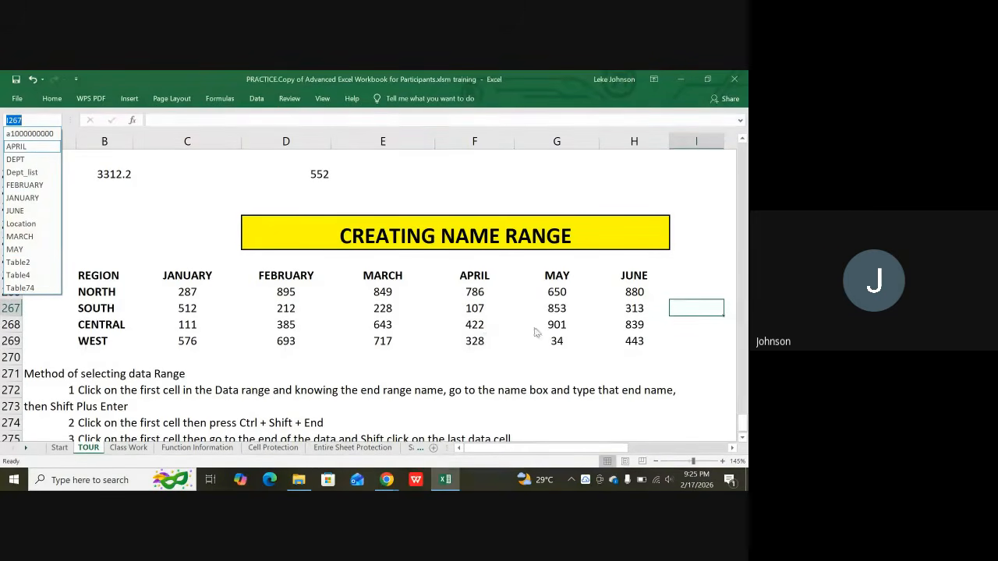
click(551, 347)
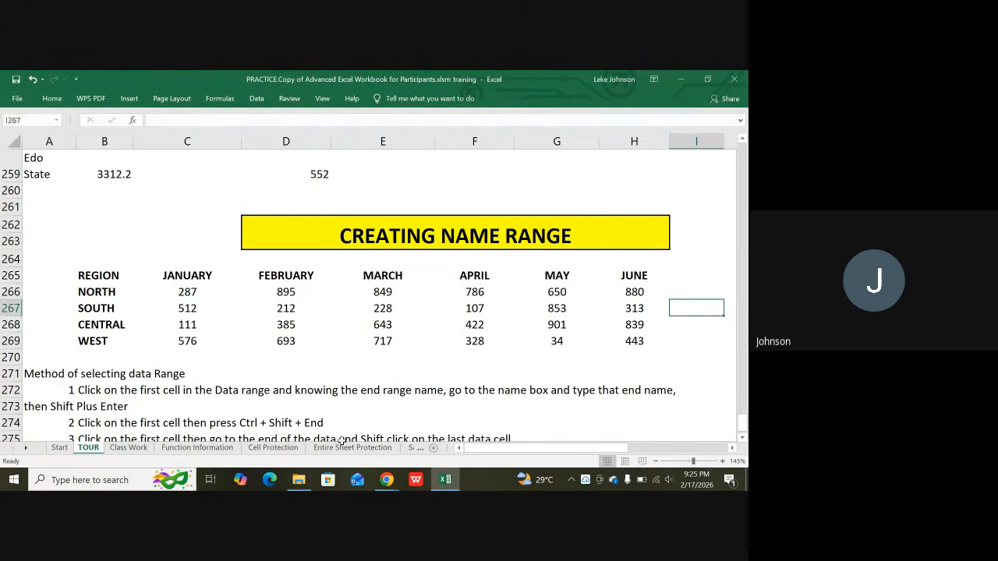
Enter a SUM formula in C270 that totals the JANUARY range, inserting the name with Use in Formula.
scroll(328, 351, down, 2)
click(192, 240)
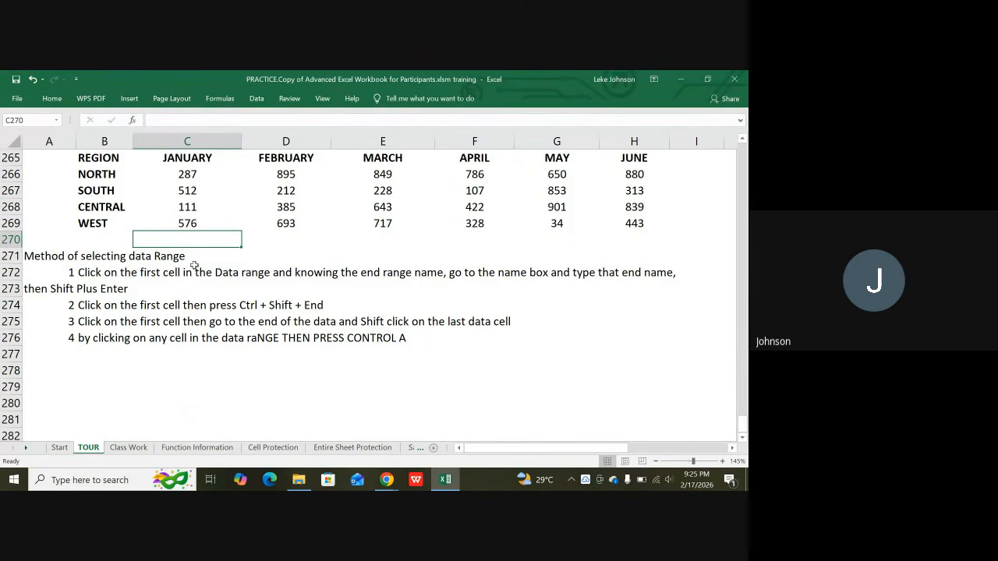
text(=)
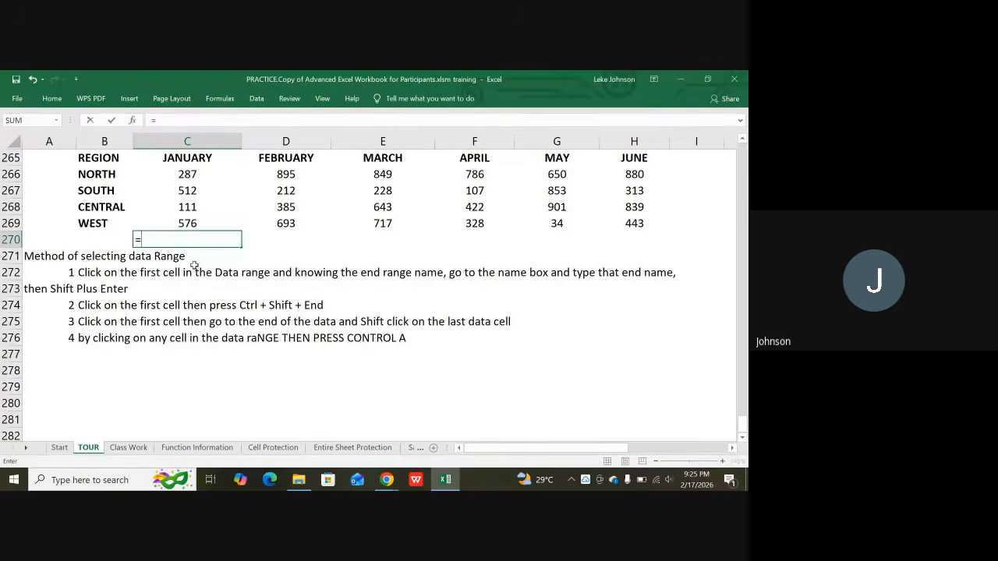
text(SUM)
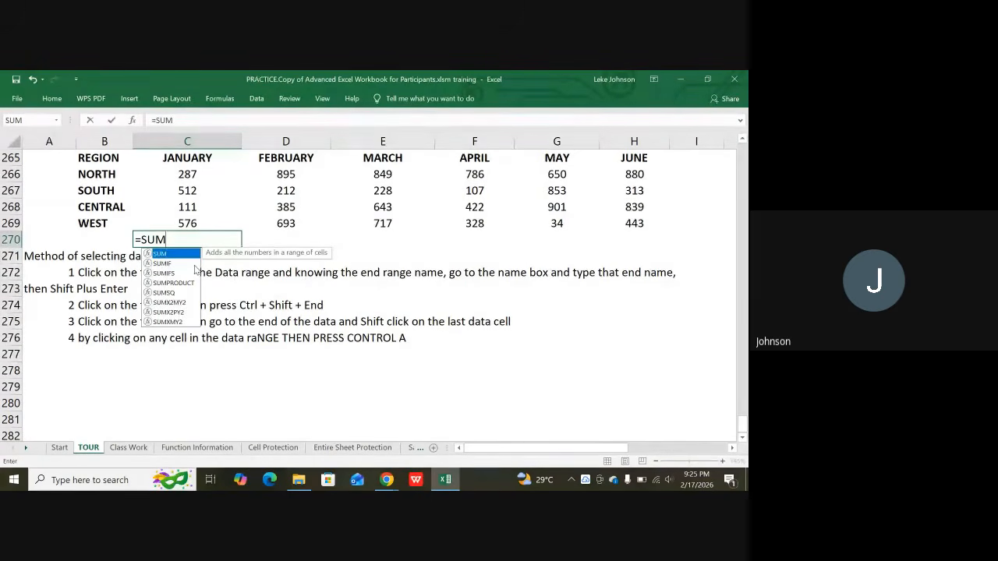
text(()
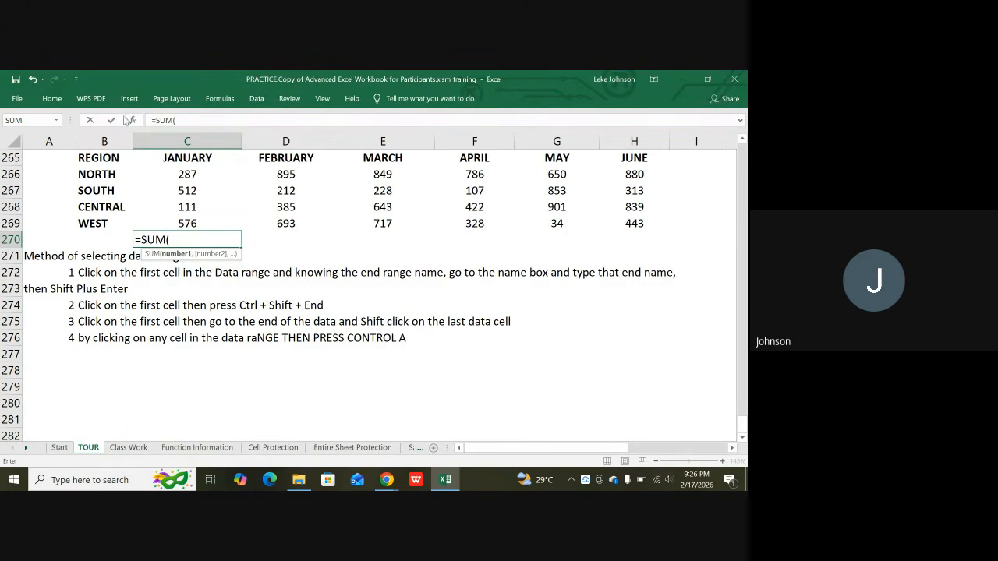
click(53, 100)
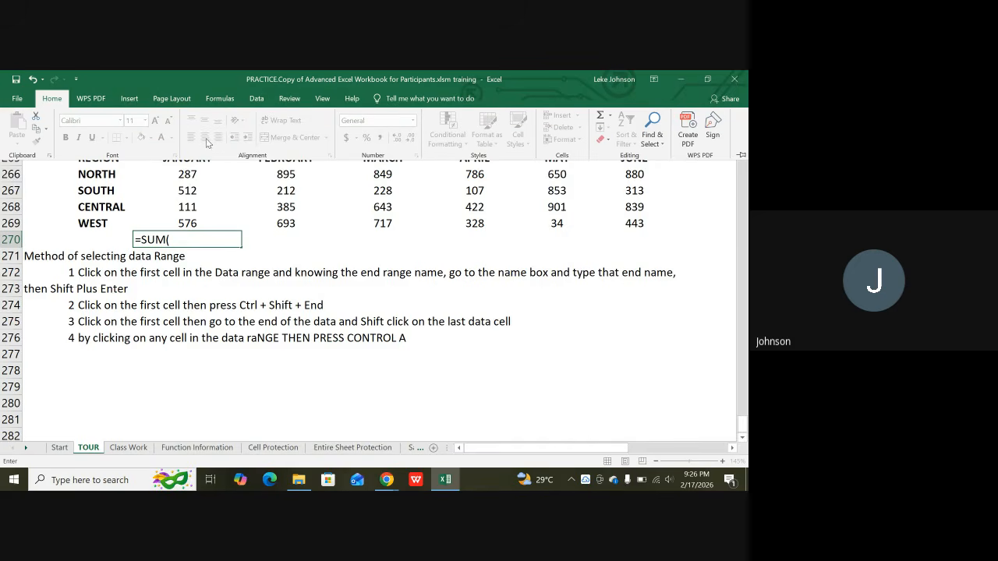
click(228, 101)
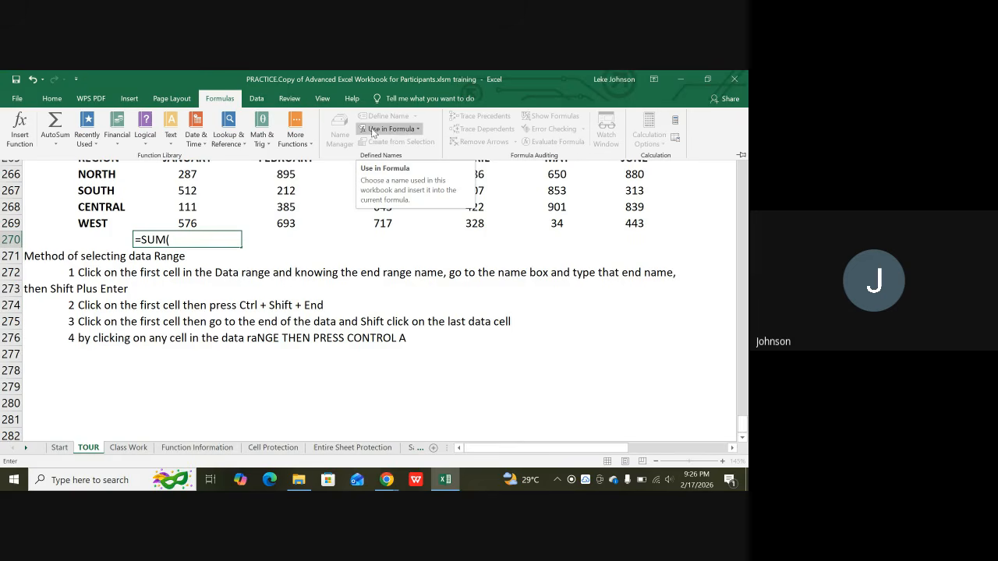
click(385, 129)
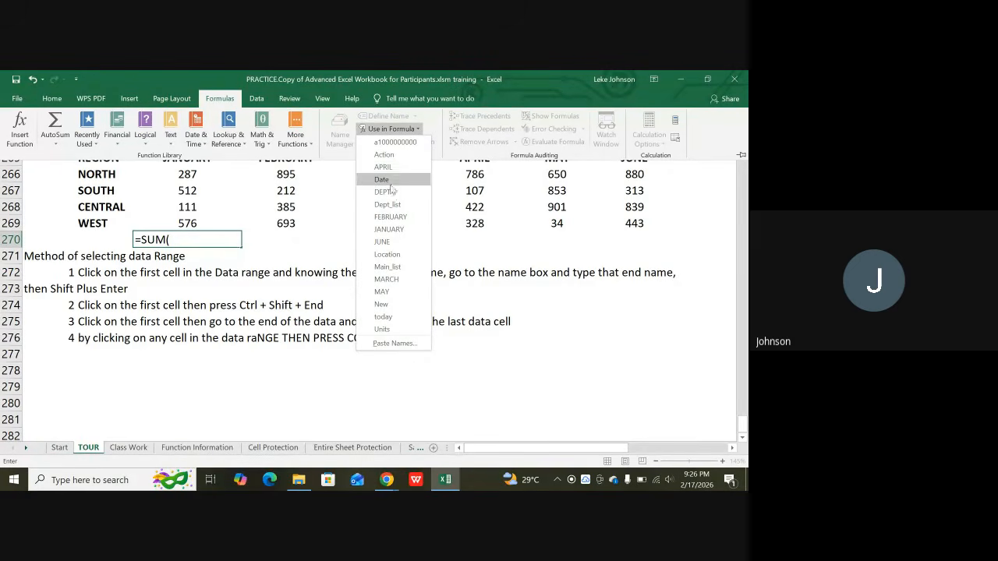
click(387, 230)
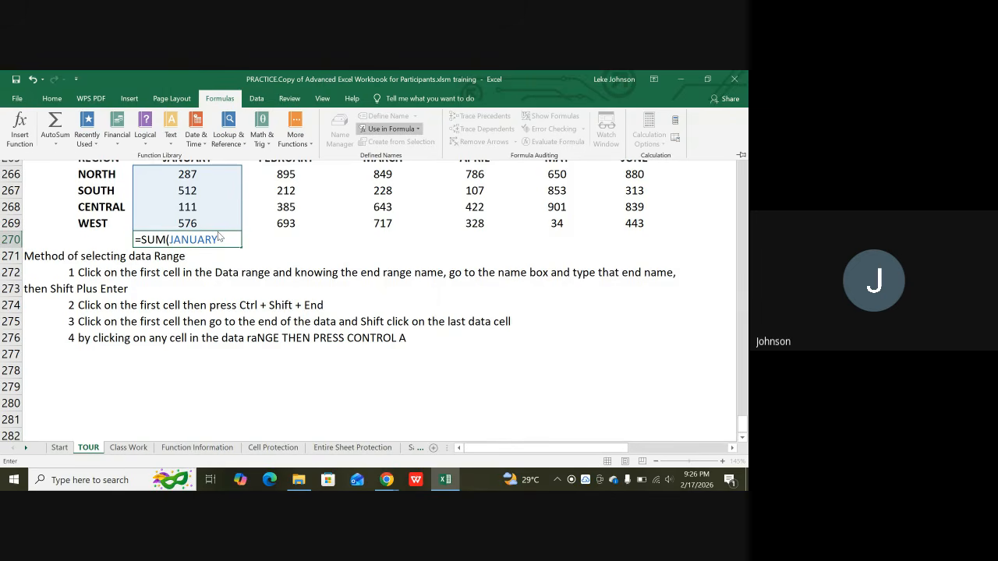
key(Return)
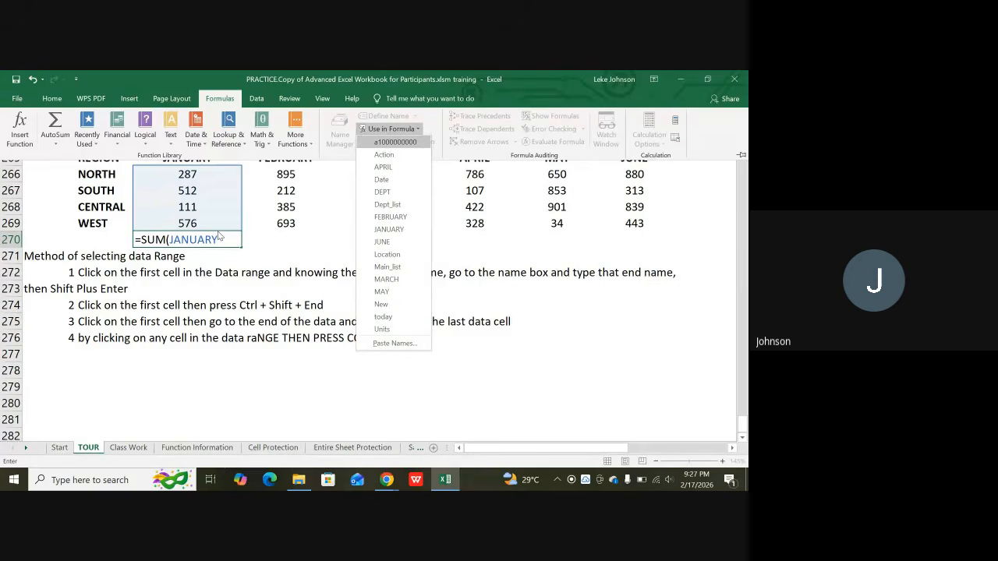
key(Escape)
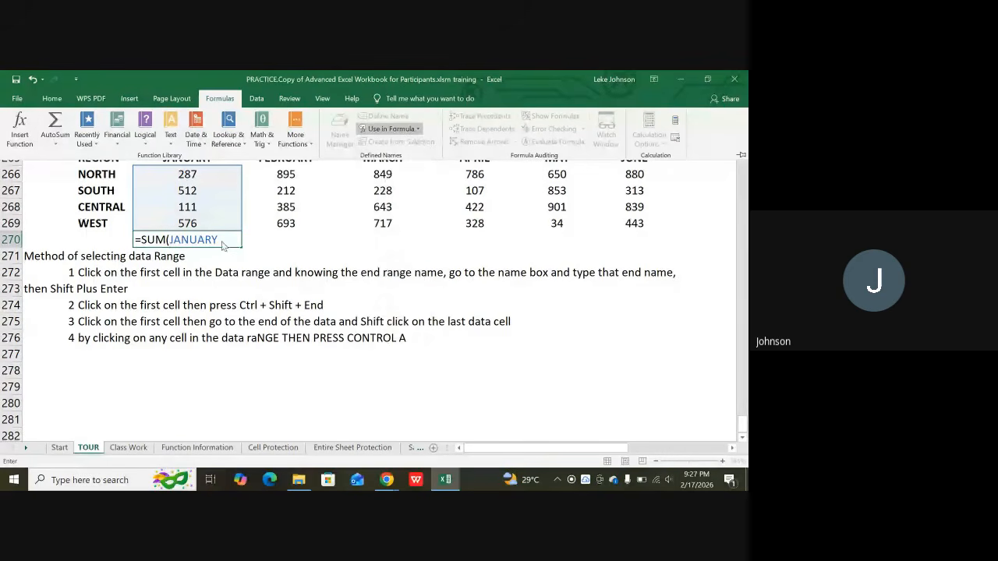
click(229, 238)
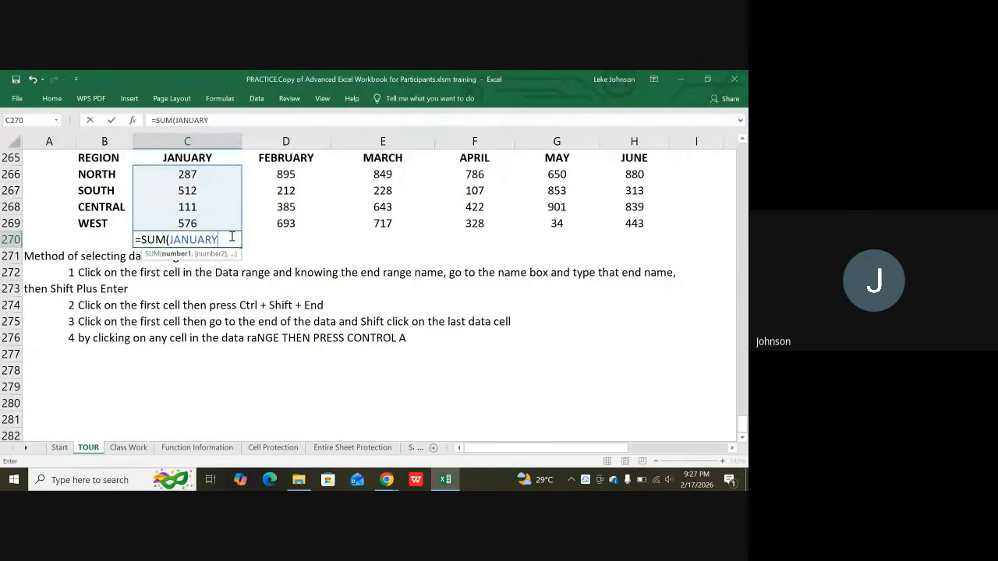
key(Return)
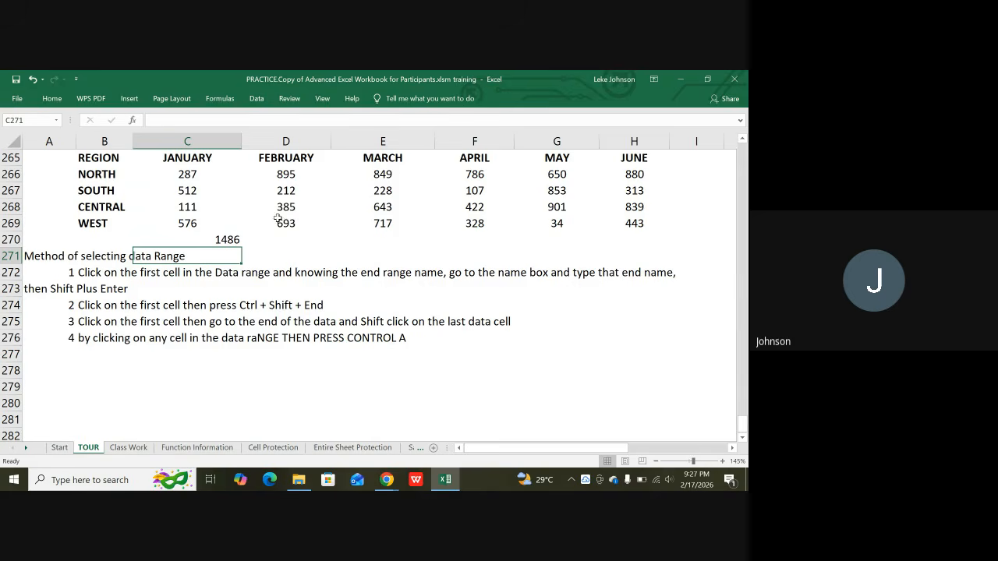
Enter a SUM formula in D270 that totals the JUNE range, inserting the name through Paste Name.
click(286, 244)
text(=)
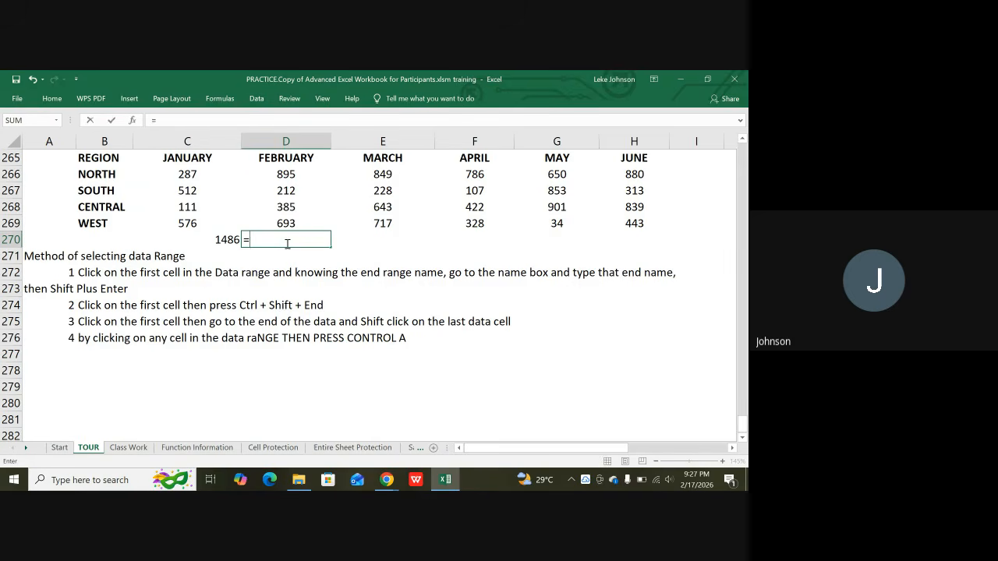
text(SUM)
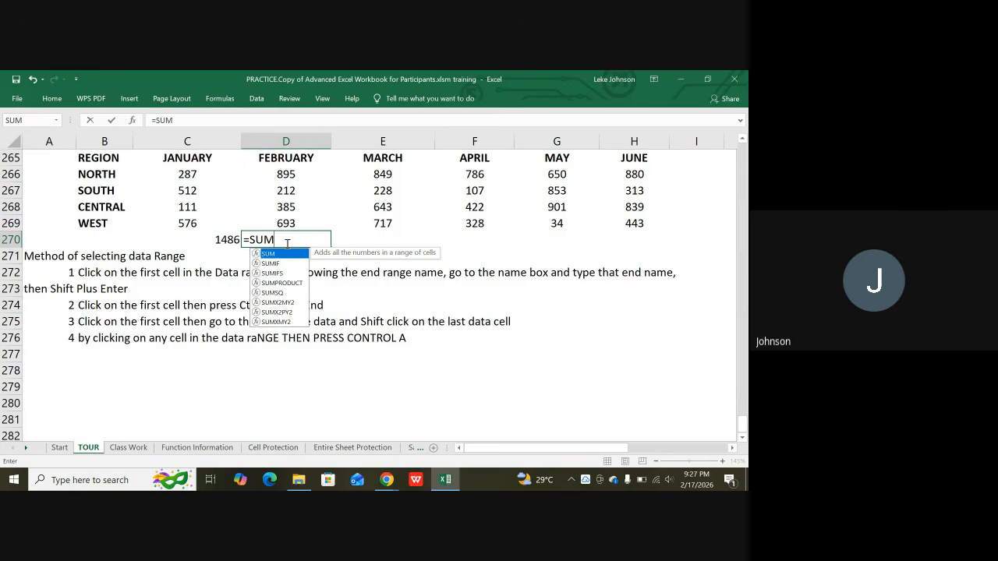
text(()
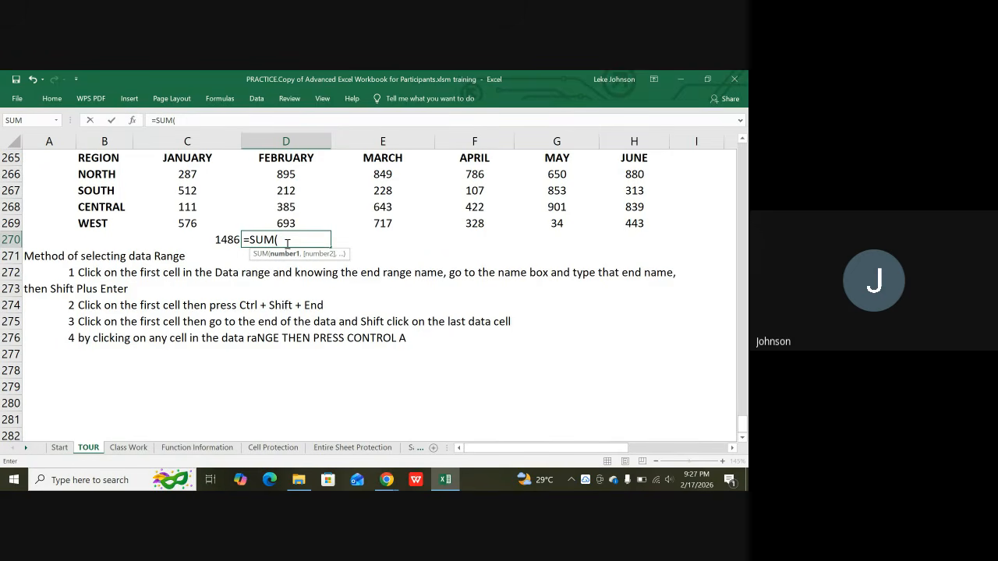
key(F3)
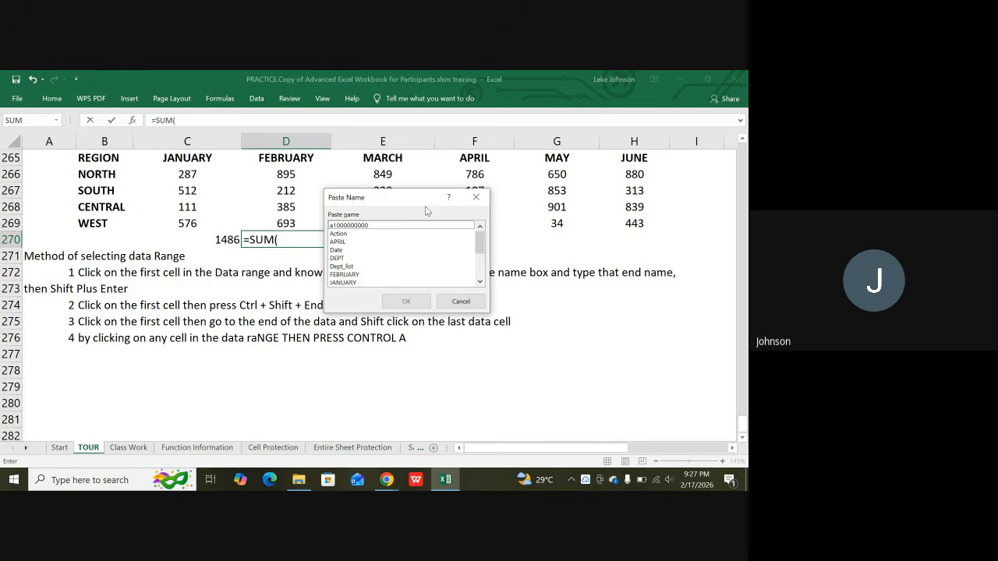
scroll(402, 257, down, 3)
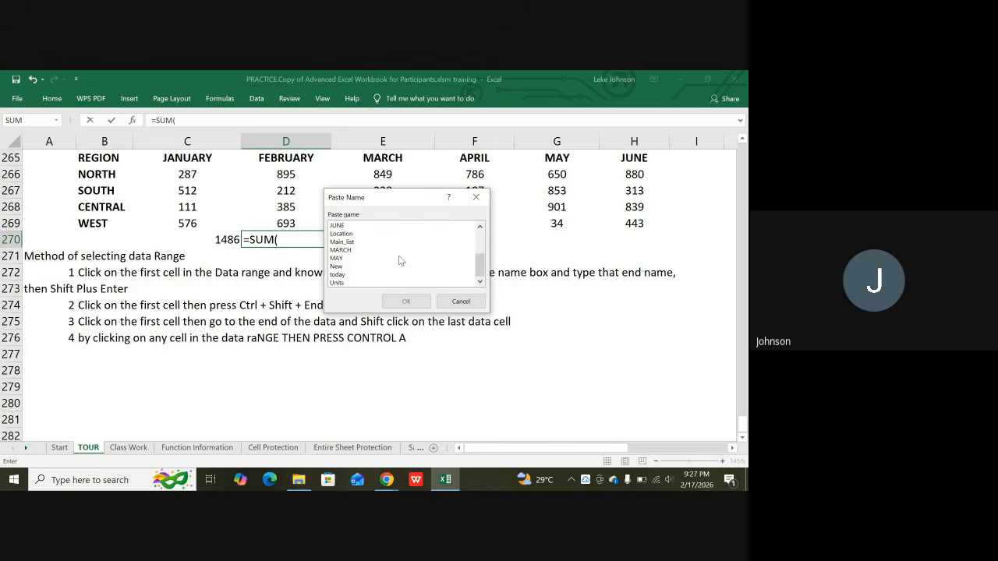
scroll(397, 257, up, 2)
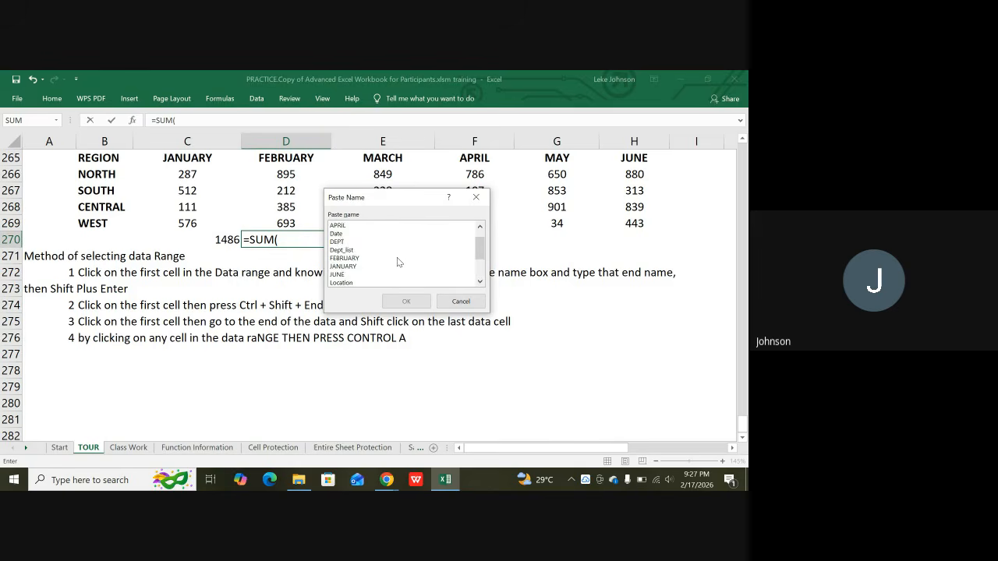
scroll(399, 257, down, 2)
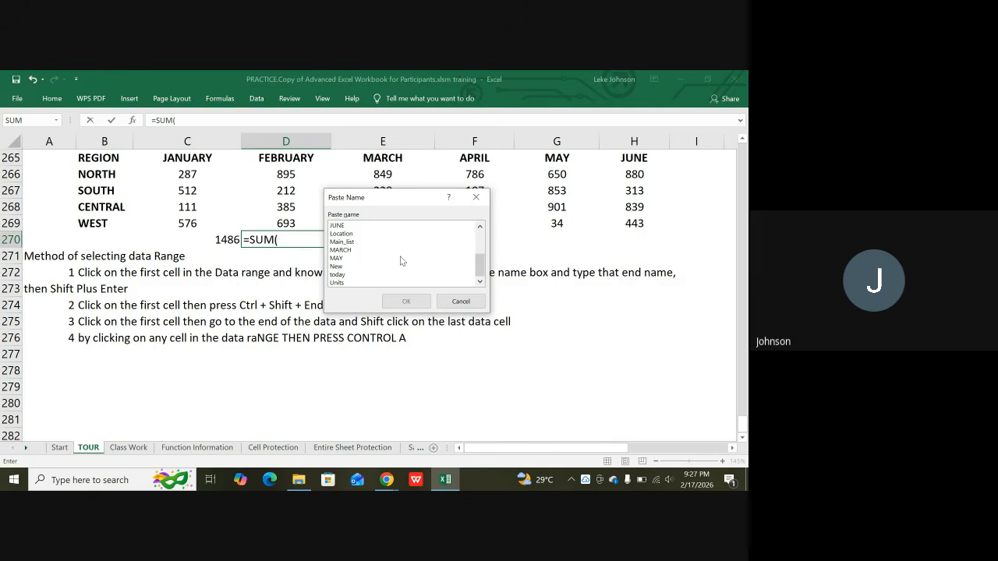
scroll(401, 260, up, 1)
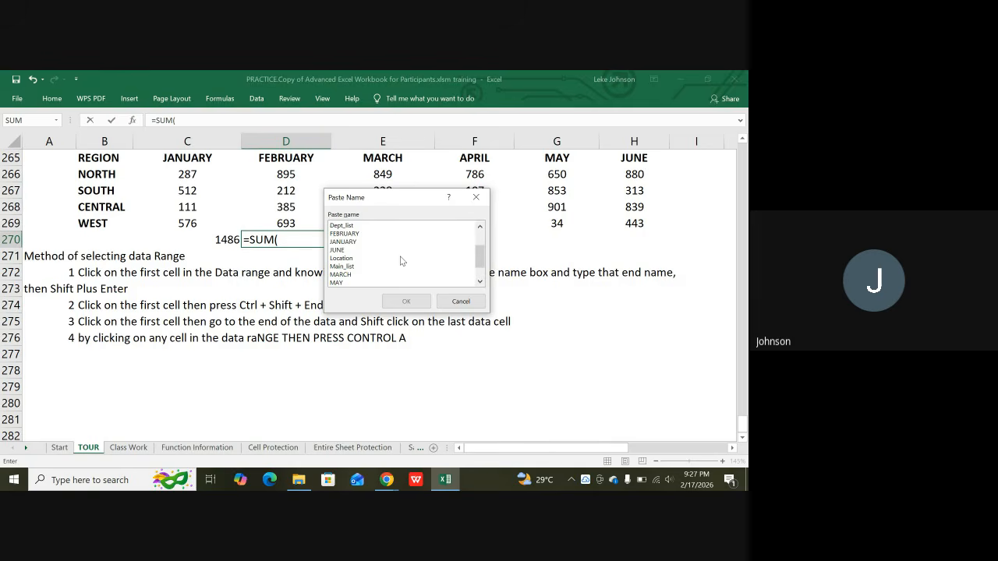
double_click(338, 250)
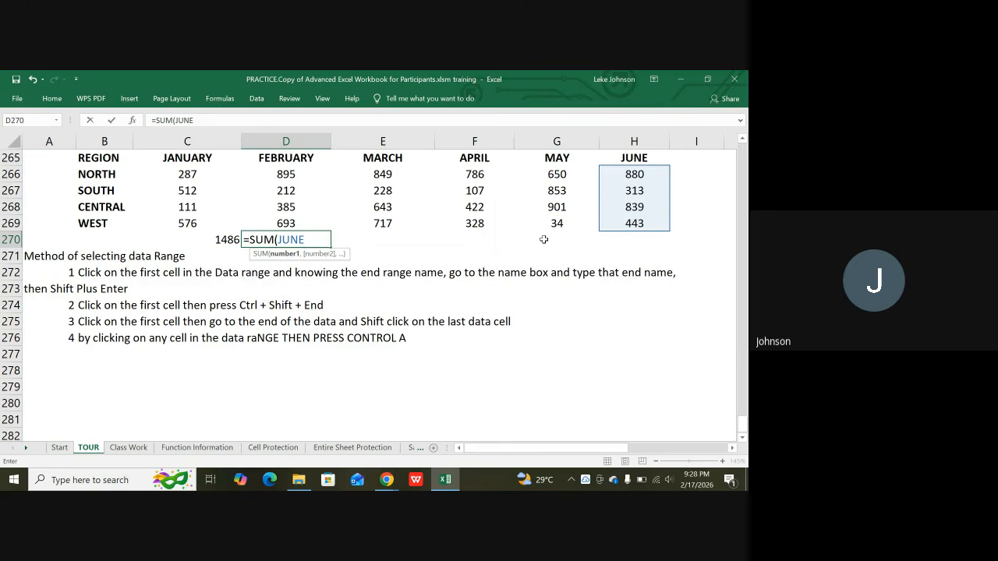
text())
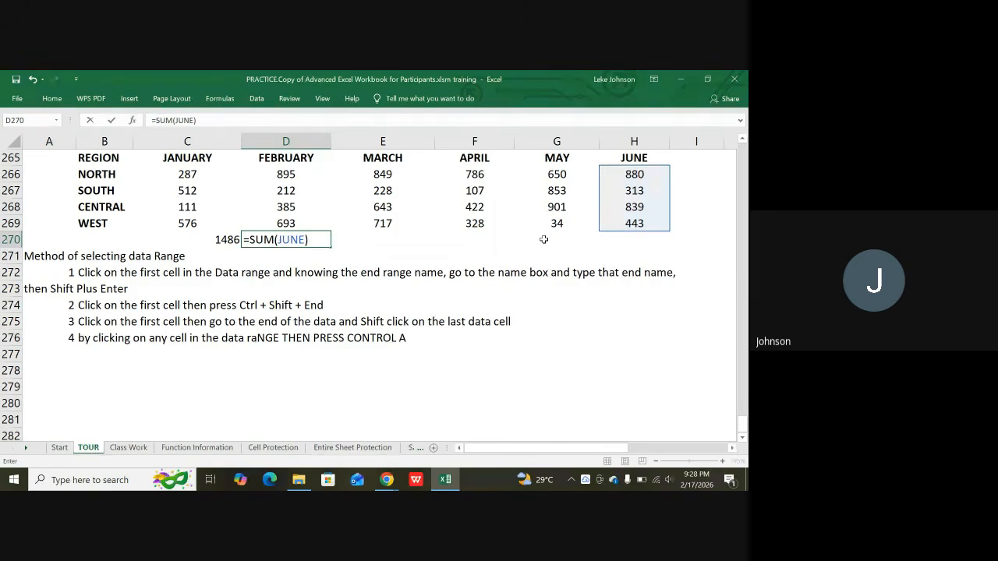
key(Return)
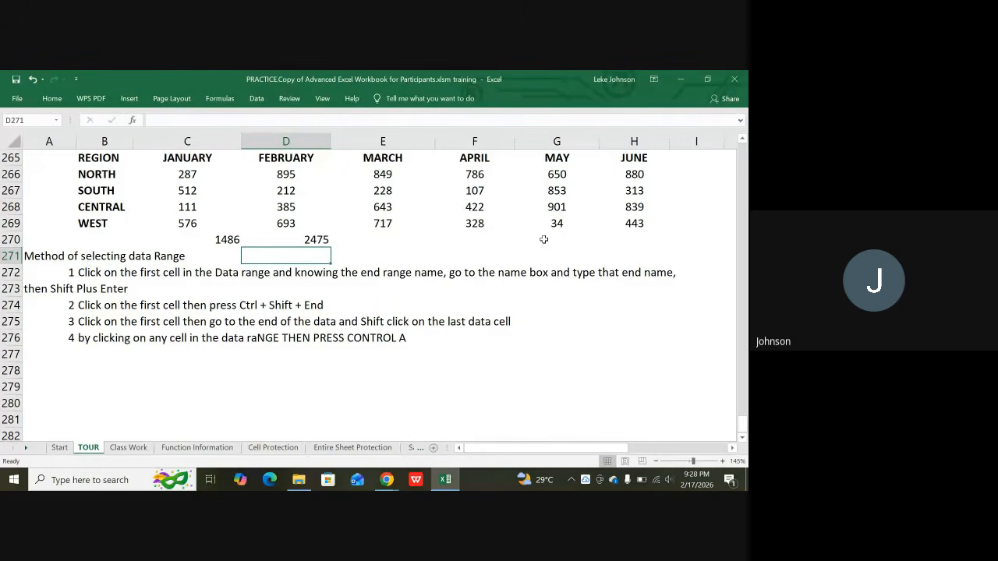
Select the whole region table with its headers, B265:H269, and name the range DATA.
scroll(437, 234, up, 2)
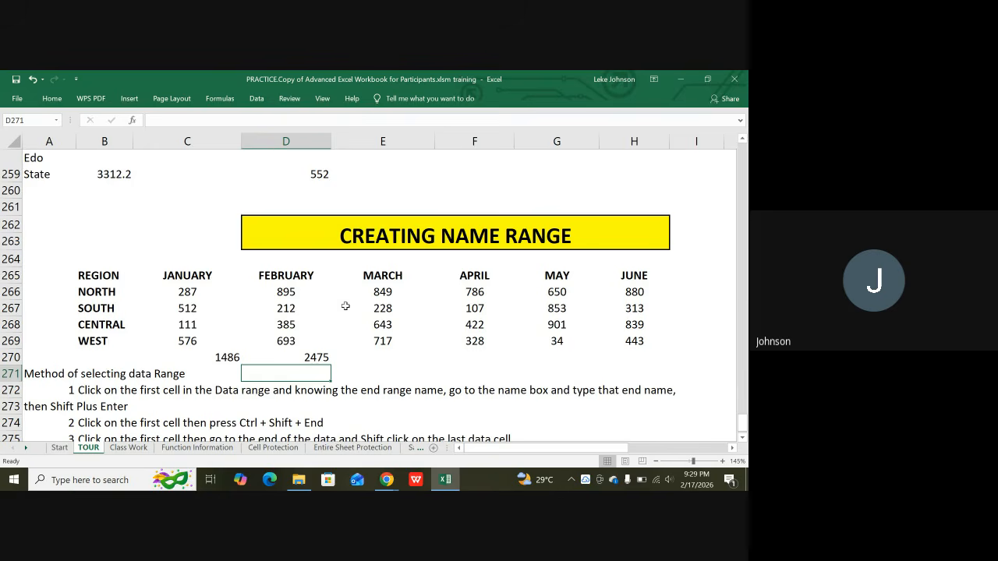
click(180, 286)
drag(180, 287, 556, 324)
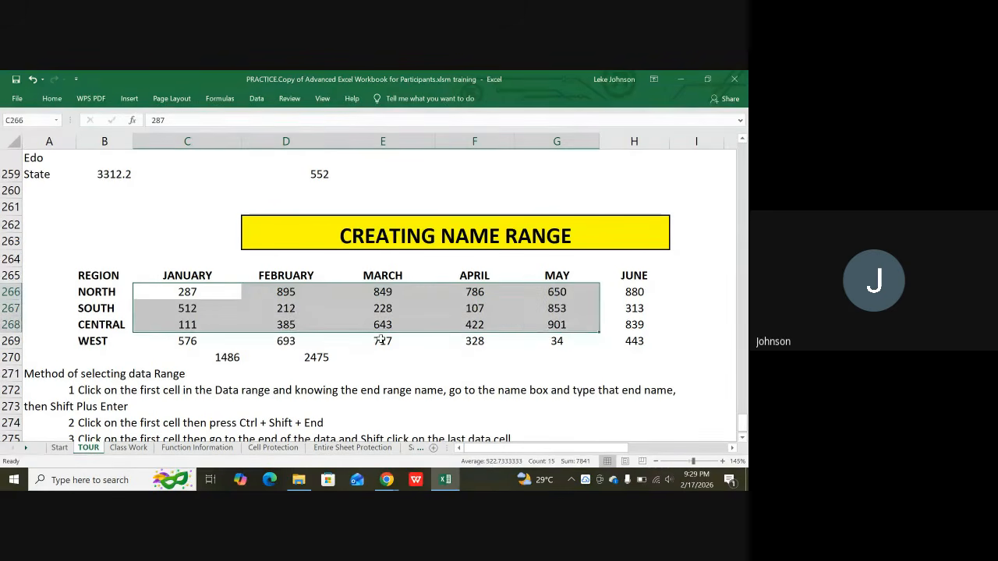
drag(101, 273, 652, 336)
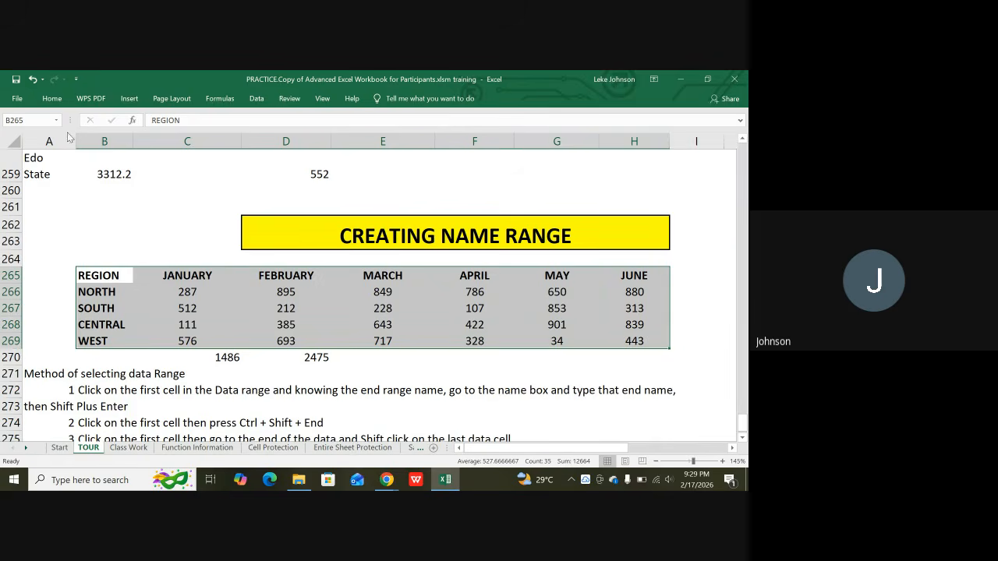
click(27, 121)
text(D)
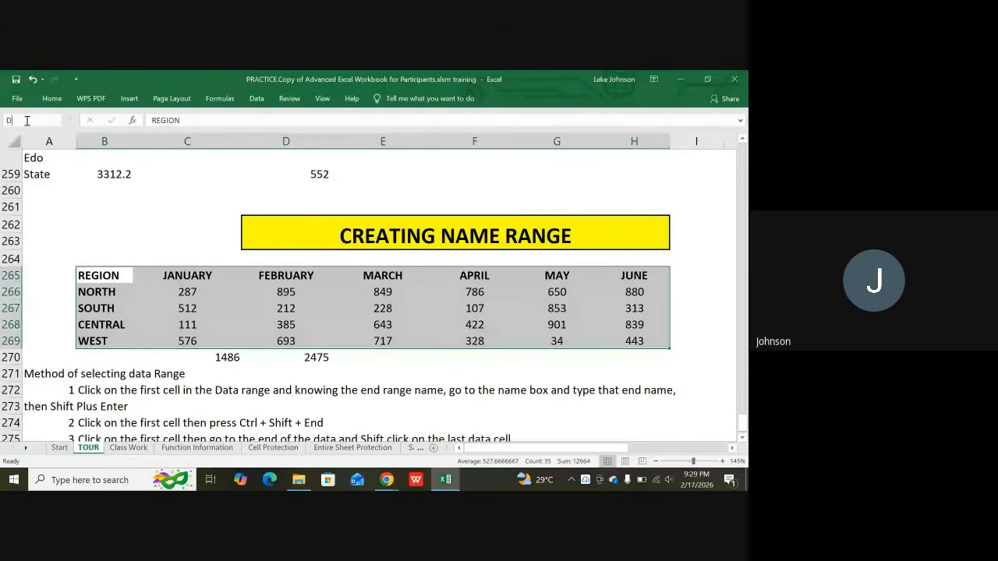
text(ATA)
key(Return)
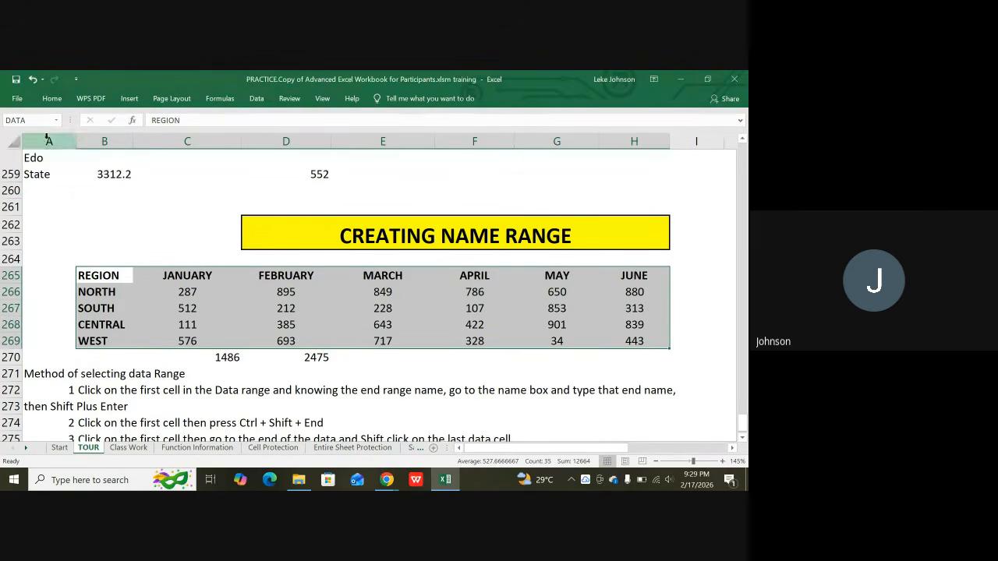
Deselect the table and reselect it by choosing DATA from the list of defined names.
click(521, 357)
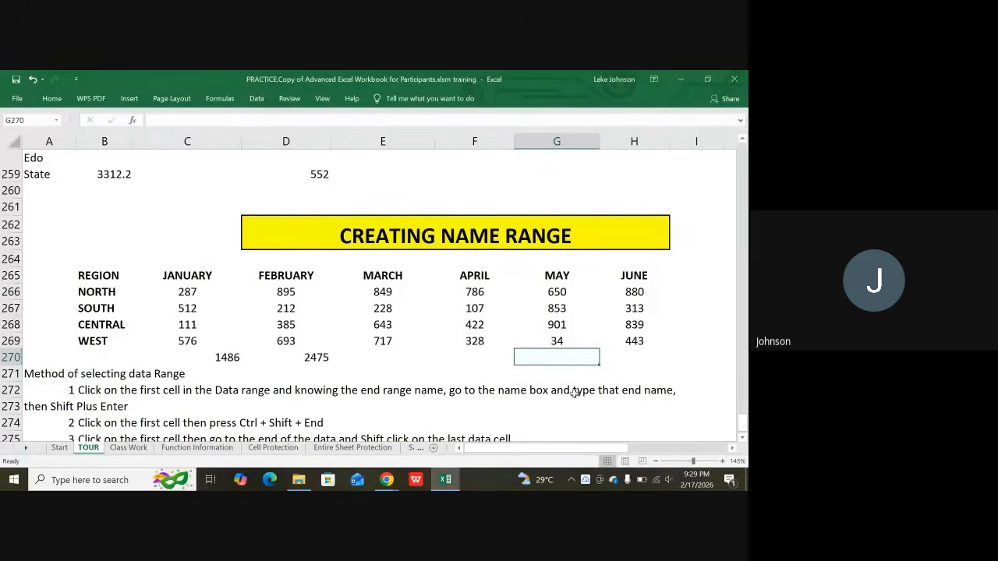
click(60, 121)
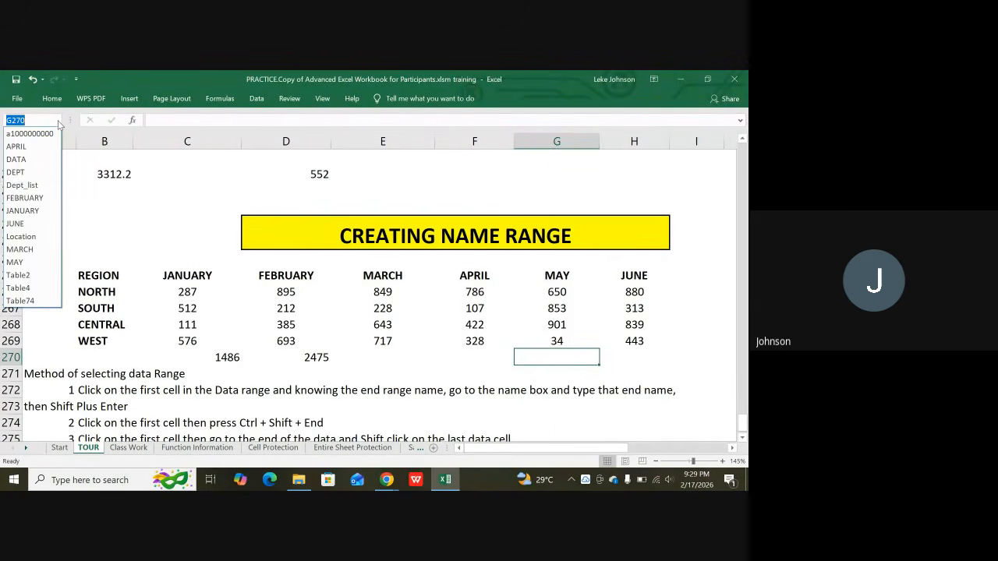
click(17, 159)
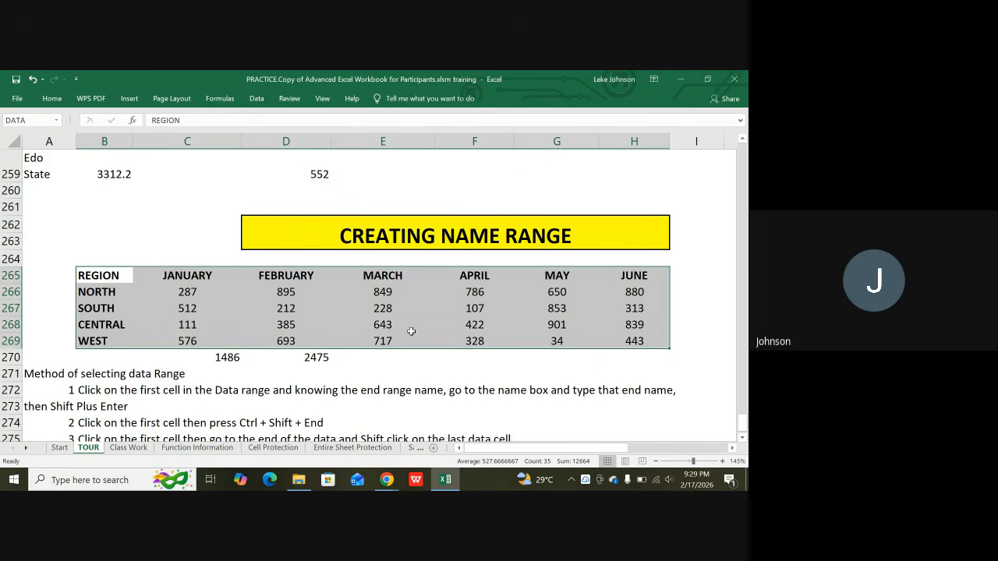
click(51, 98)
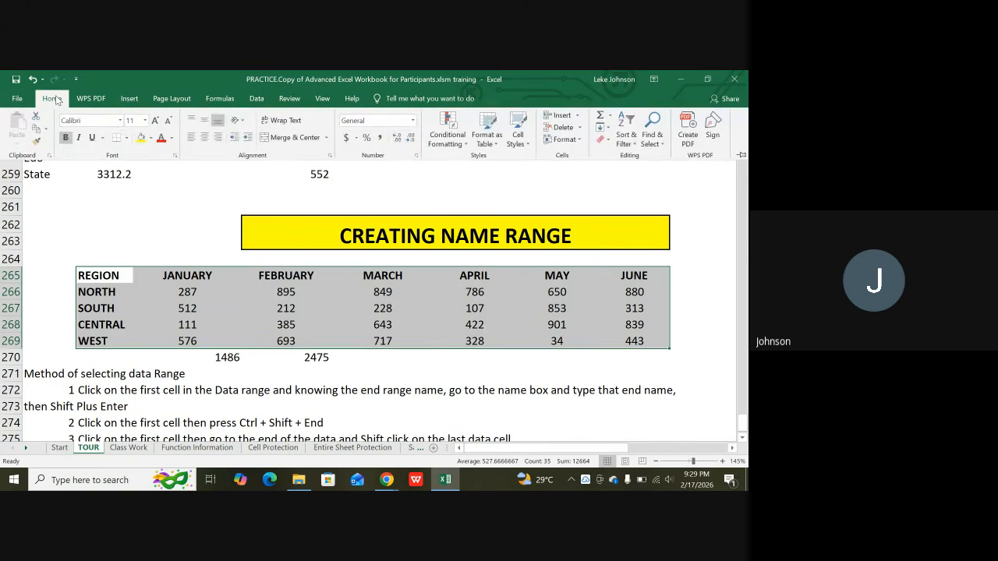
click(120, 120)
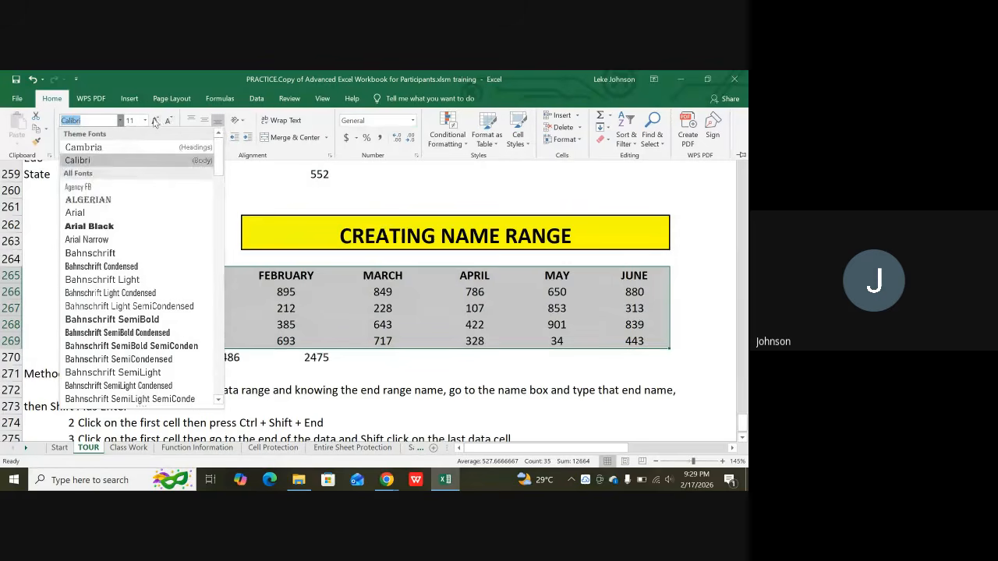
click(145, 121)
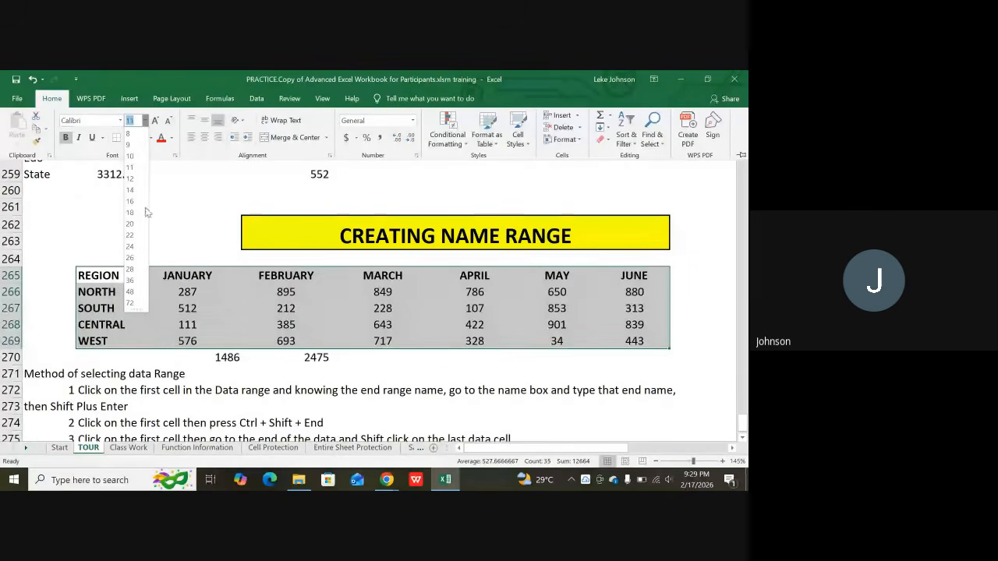
click(202, 199)
click(197, 199)
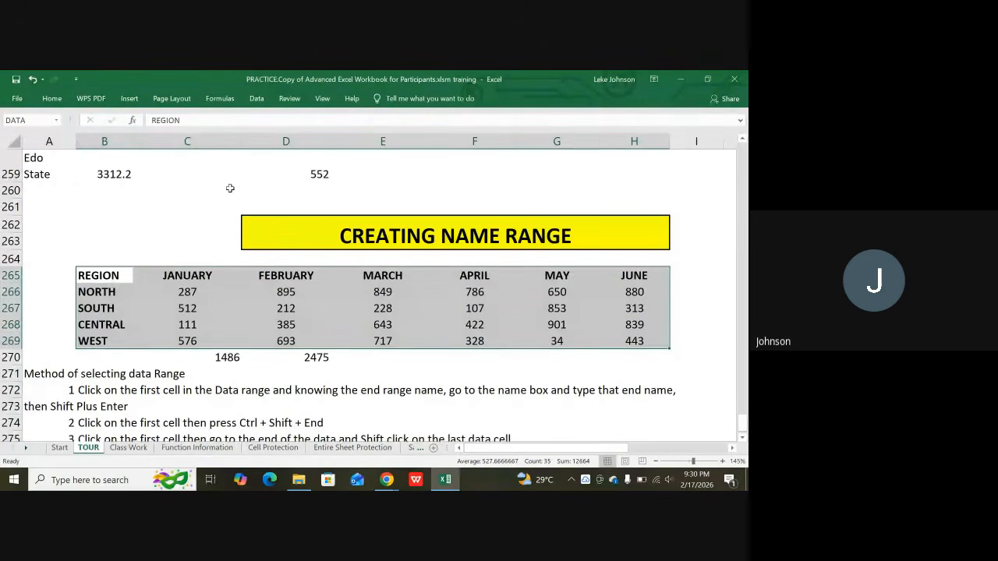
Select the January values, C266:C269, and review the Create Names from Selection options for E265:H269 without creating names.
click(201, 305)
drag(187, 291, 187, 341)
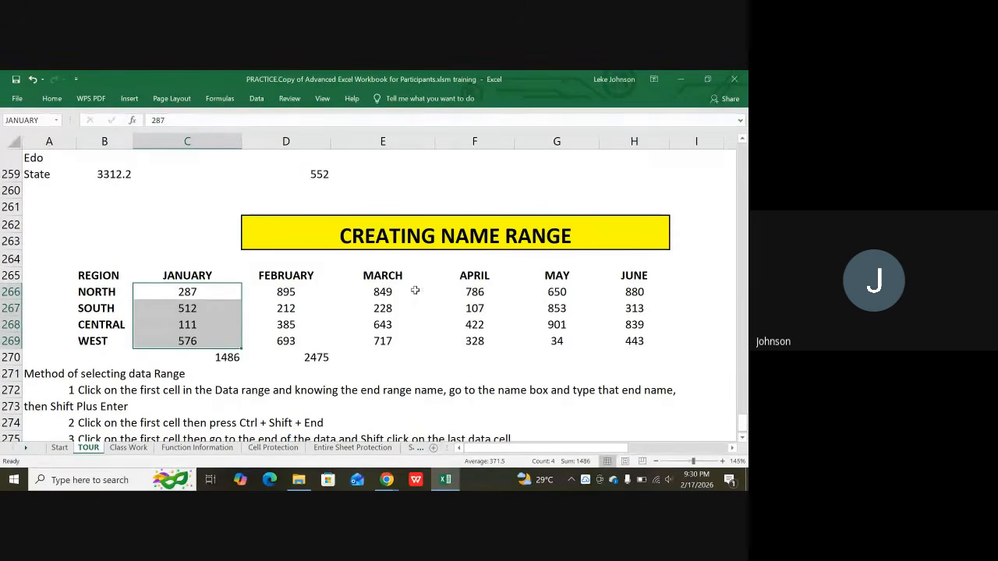
click(369, 277)
drag(369, 277, 628, 340)
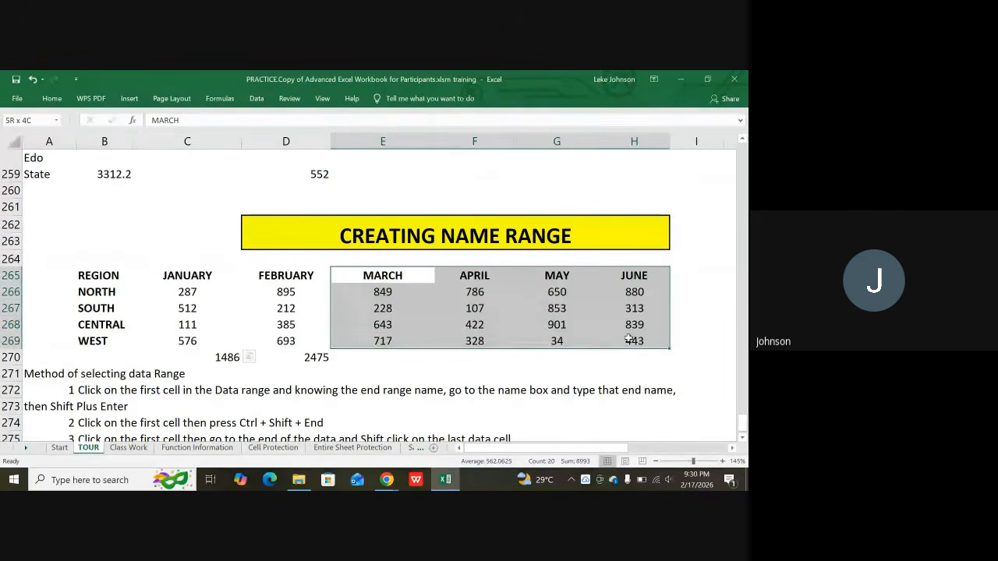
click(50, 99)
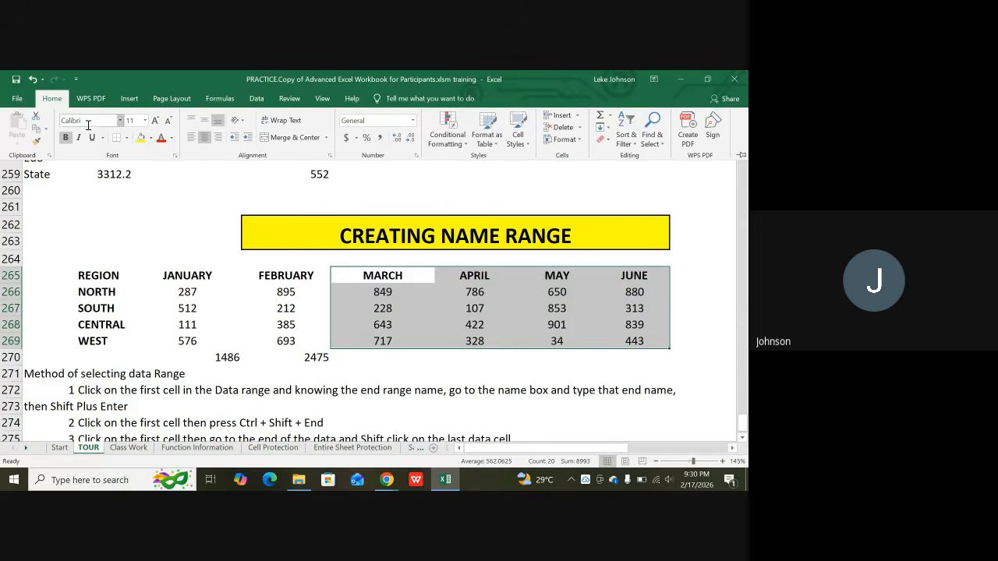
click(221, 99)
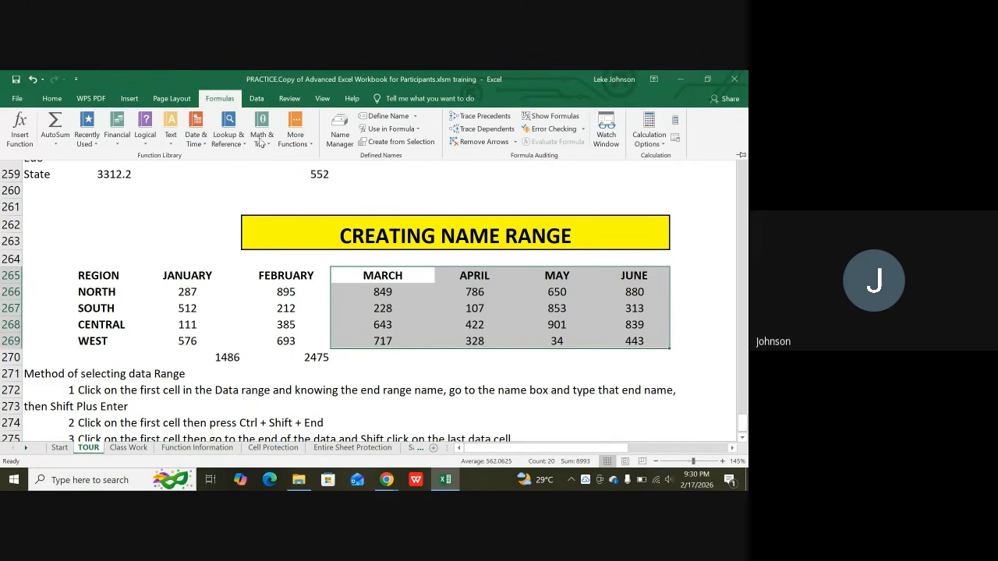
click(400, 142)
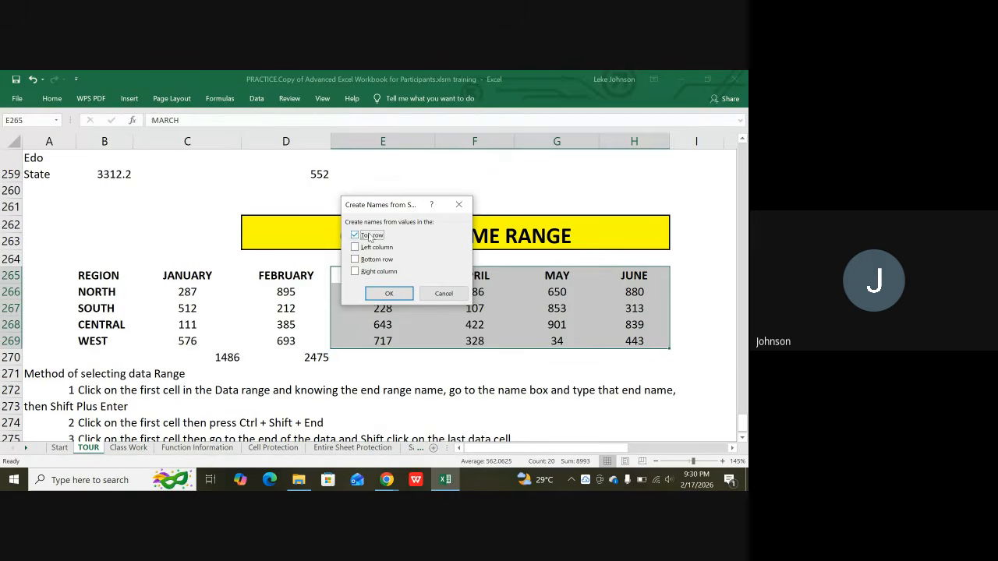
click(437, 297)
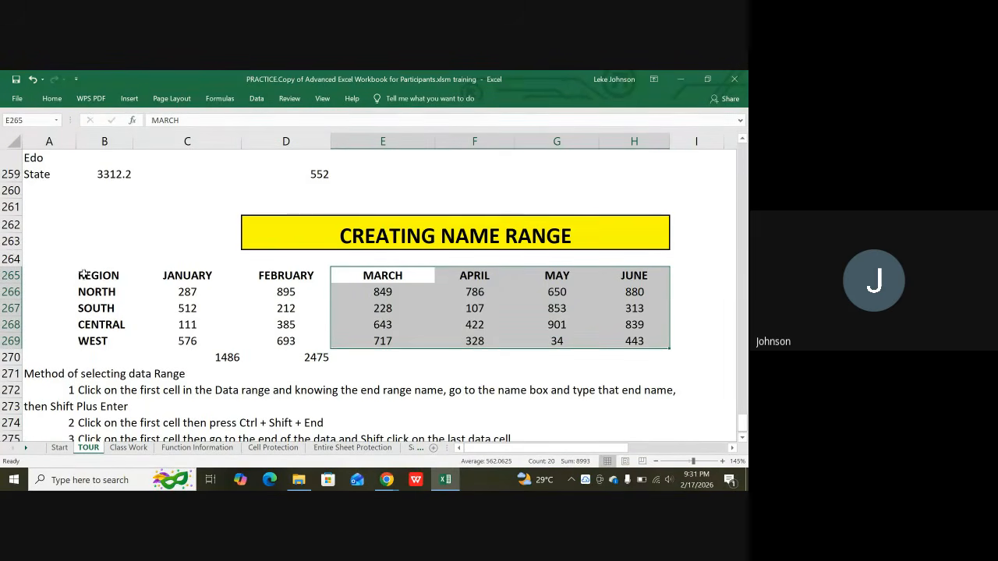
Select the whole region table again, B265:H269, from the REGION header to the last June value.
click(129, 276)
drag(131, 276, 629, 340)
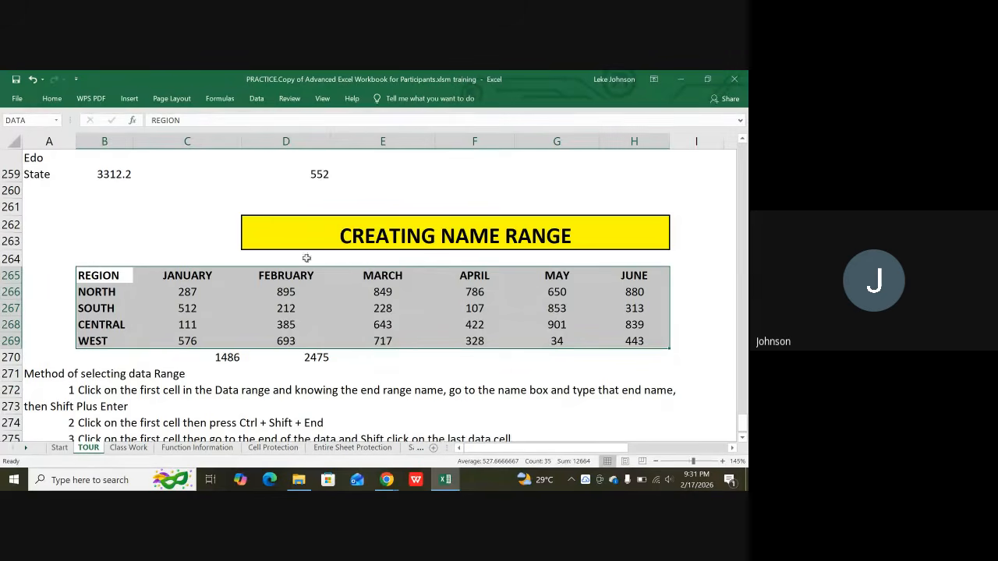
Start a SUM formula in E270 and insert the defined name Location with Use in Formula.
click(412, 357)
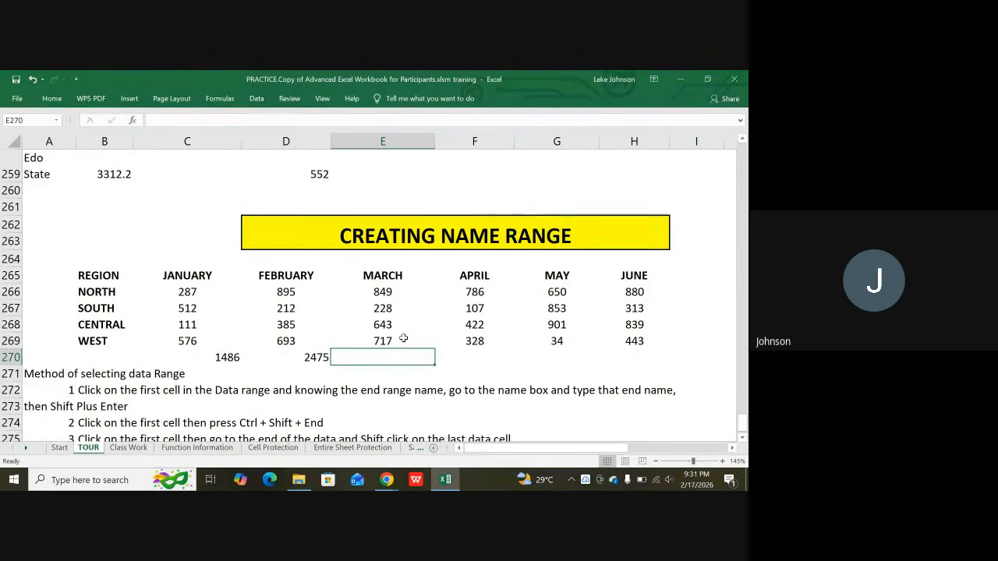
text(=)
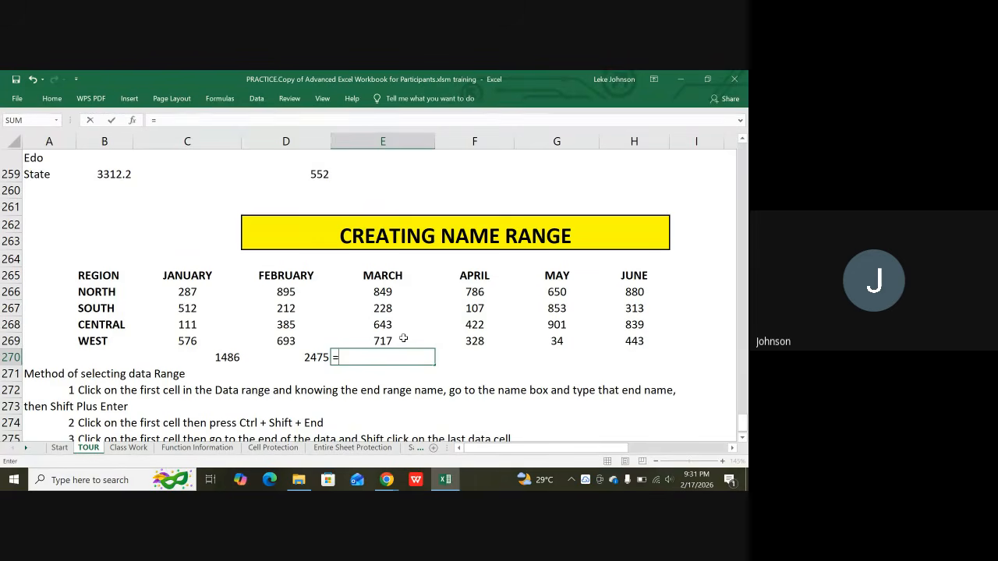
text(S)
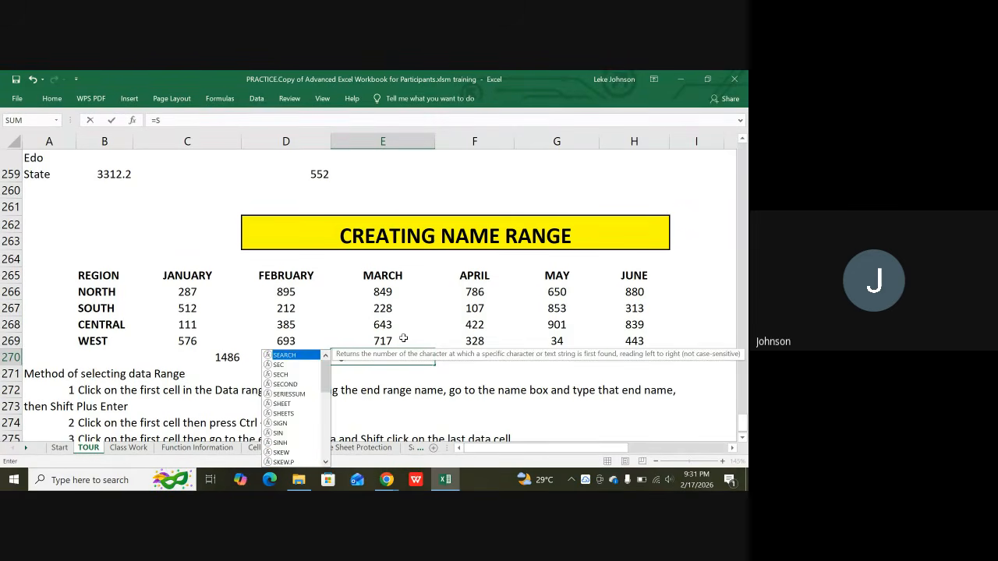
text(UM)
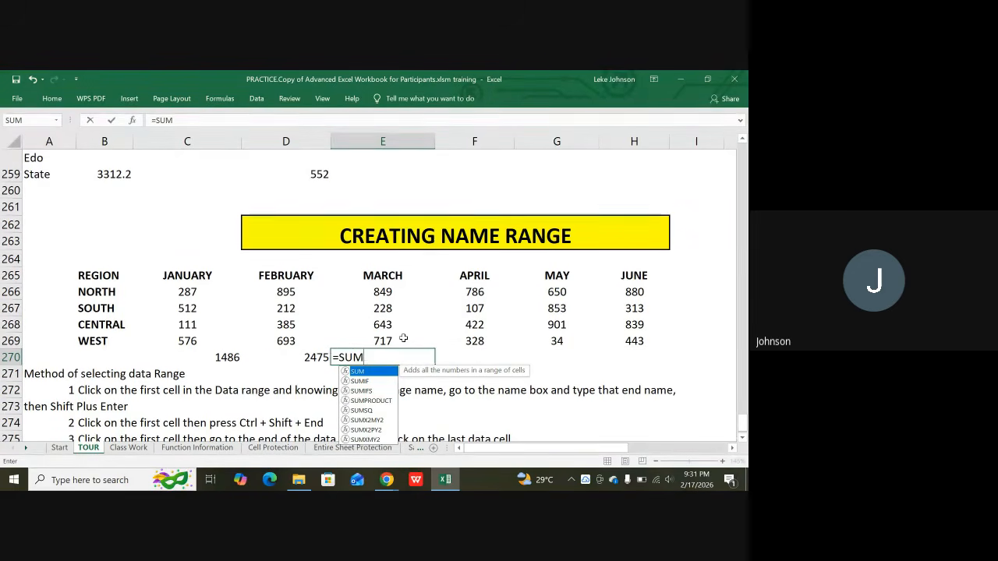
text(()
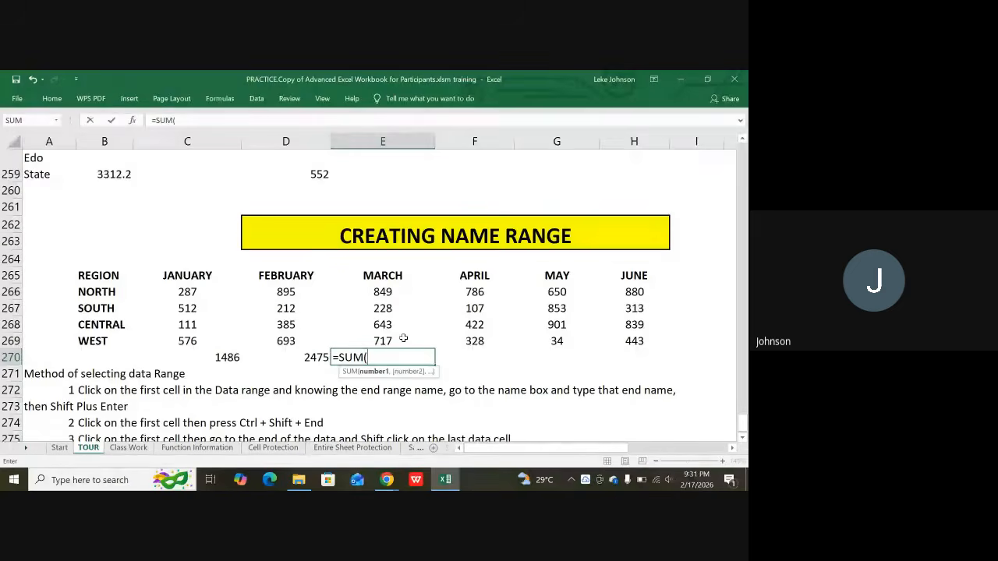
click(52, 99)
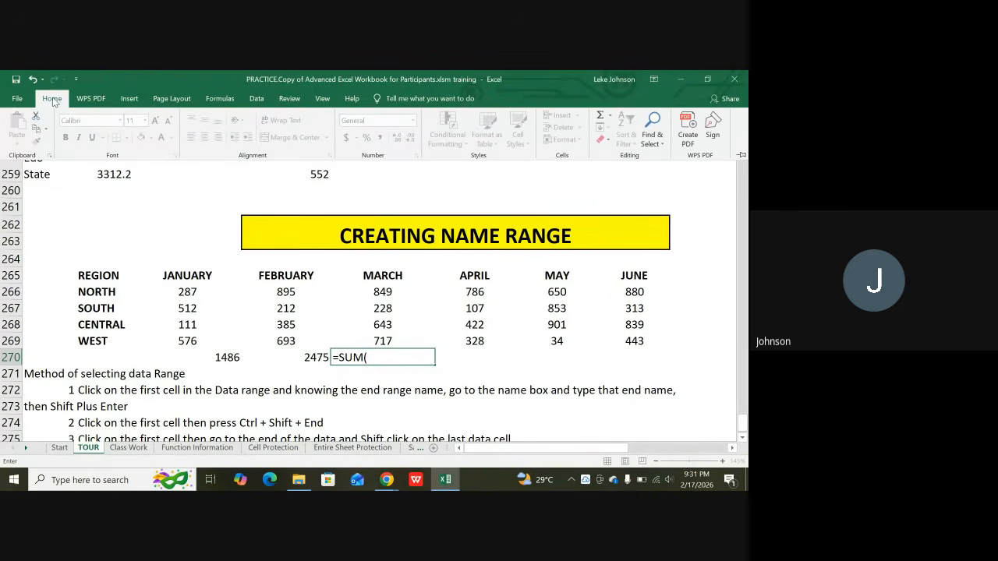
click(220, 99)
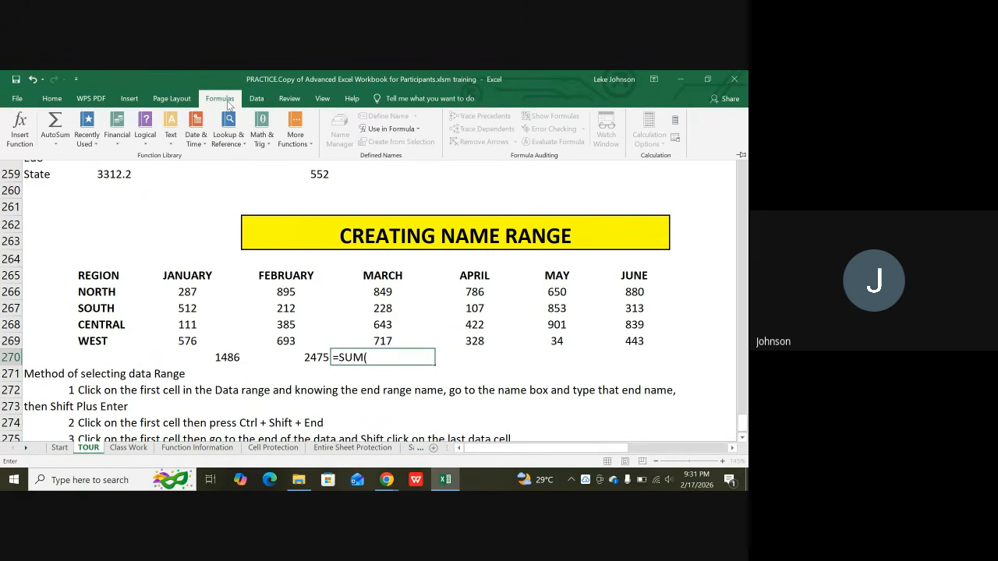
click(392, 130)
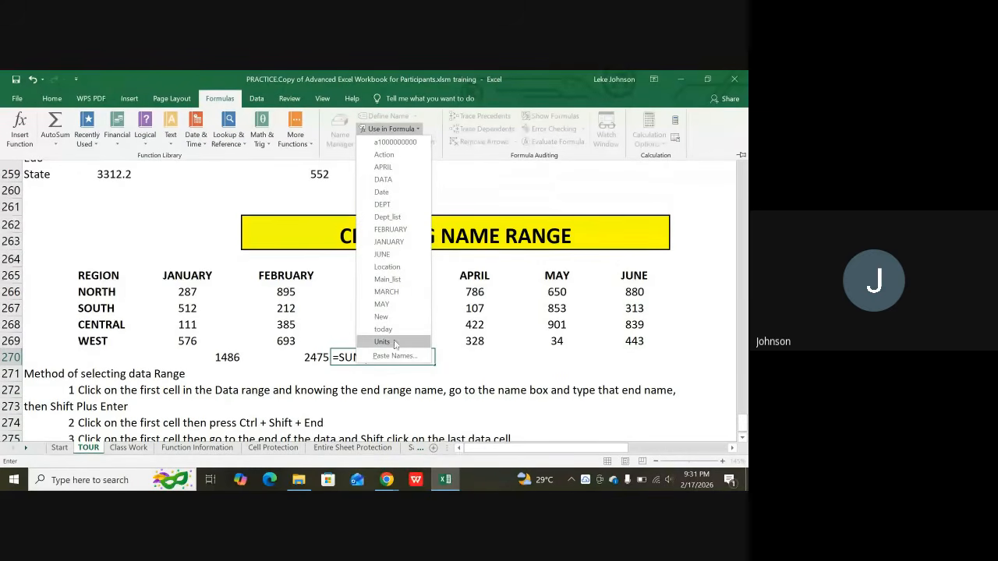
click(392, 270)
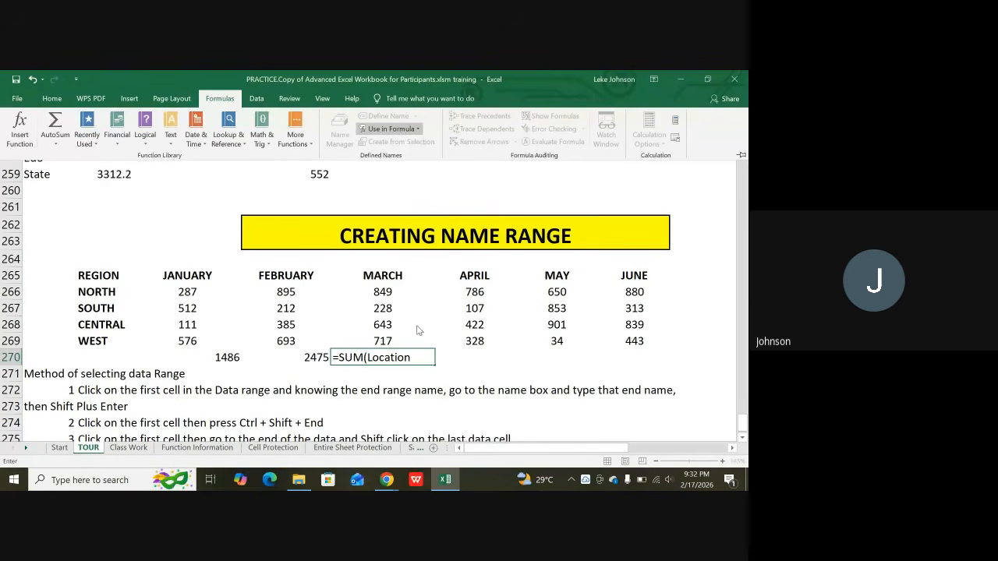
Try completing the formula =SUM(Location) in cell E270, and clear the cell.
click(421, 345)
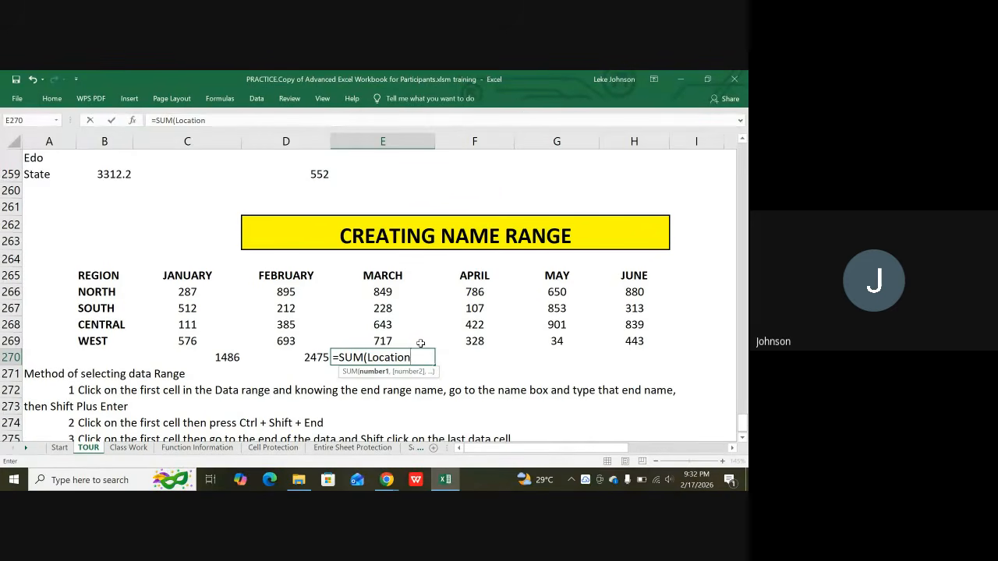
text())
key(Return)
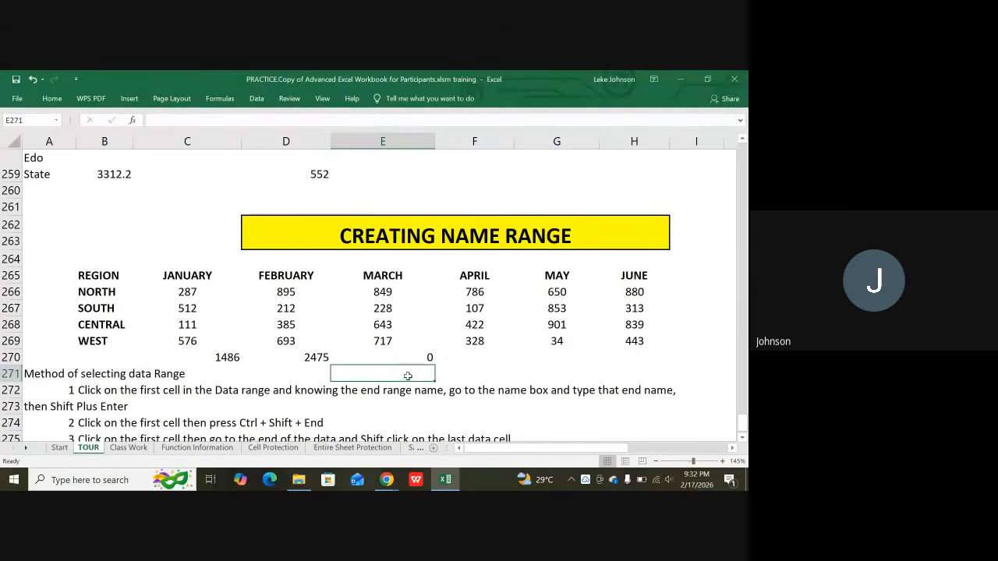
click(419, 357)
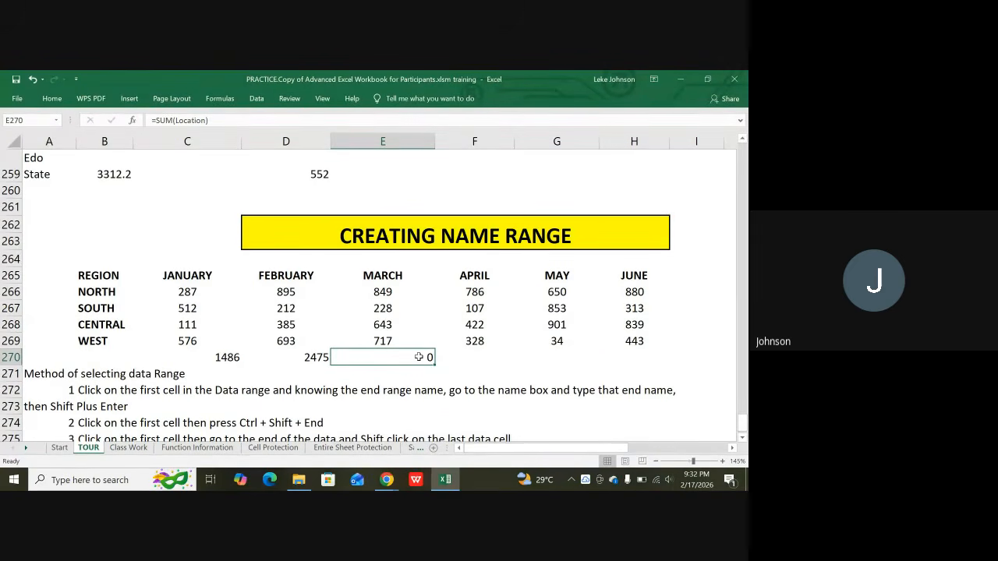
key(BackSpace)
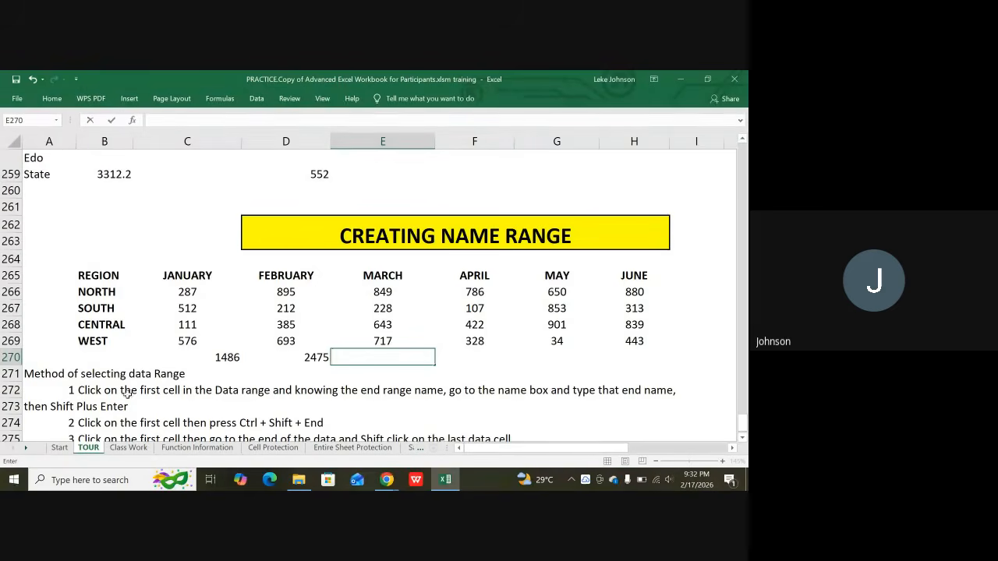
Try a SUM formula in cell F270 with the Paste Name list open, and discard the entry.
click(450, 361)
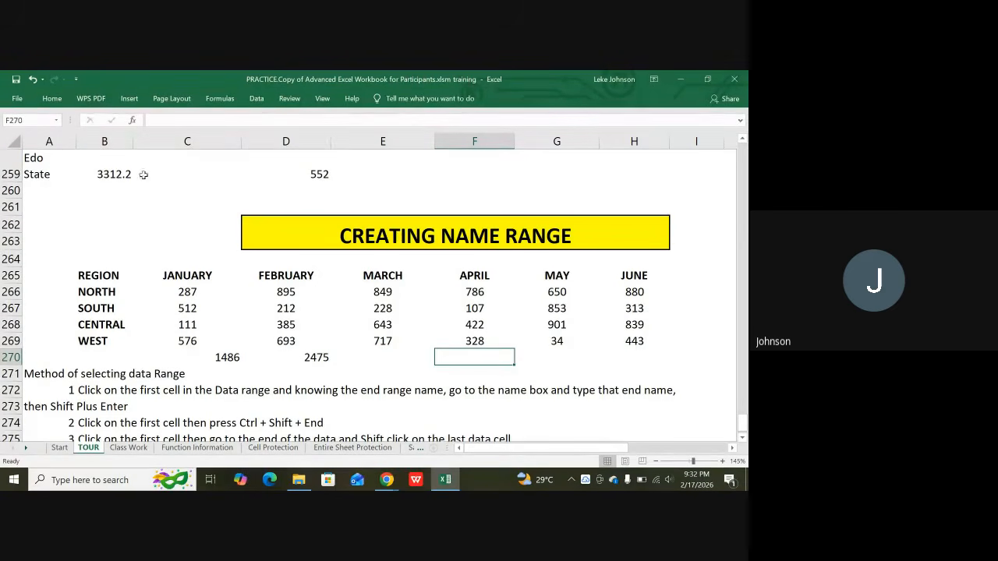
click(54, 100)
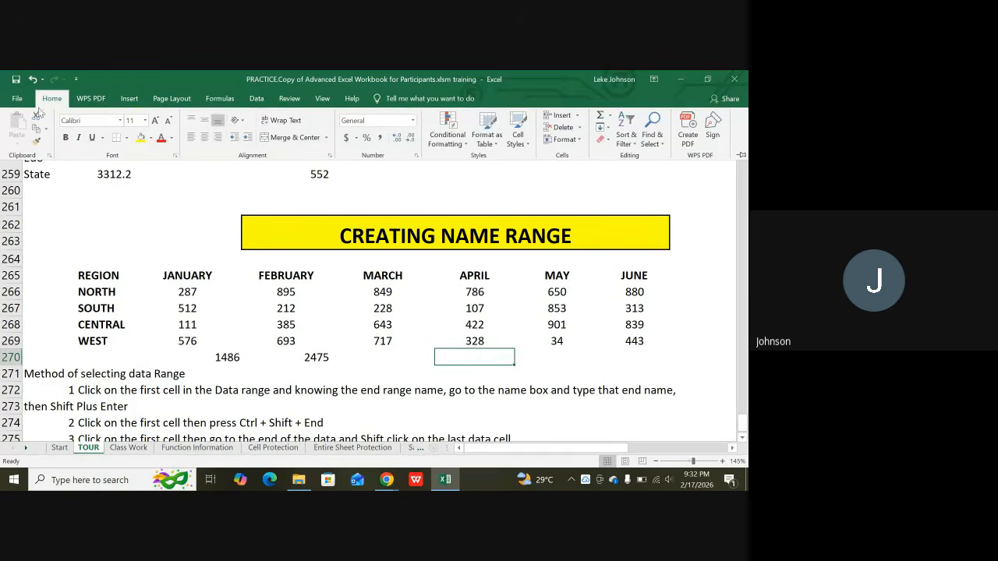
click(228, 104)
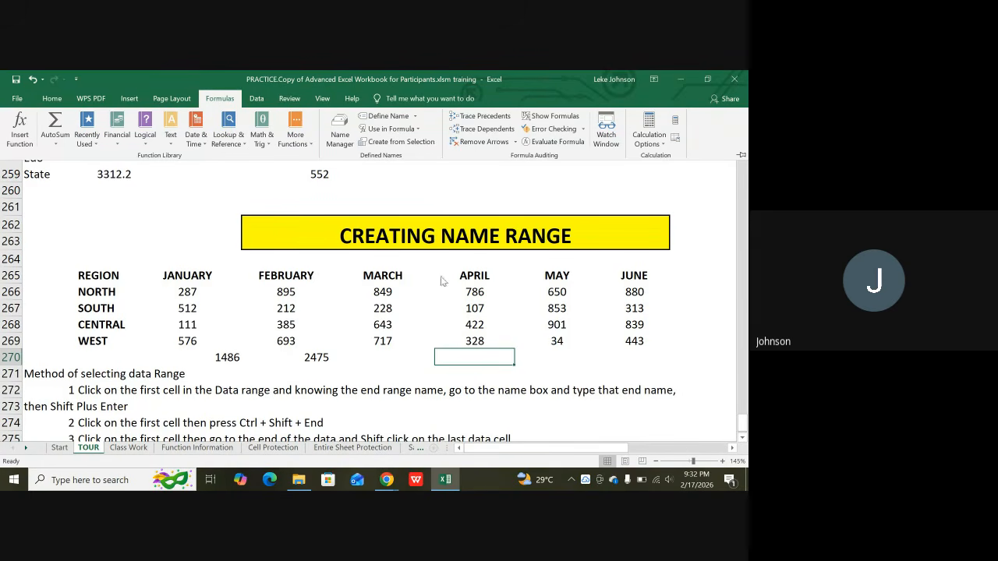
click(404, 376)
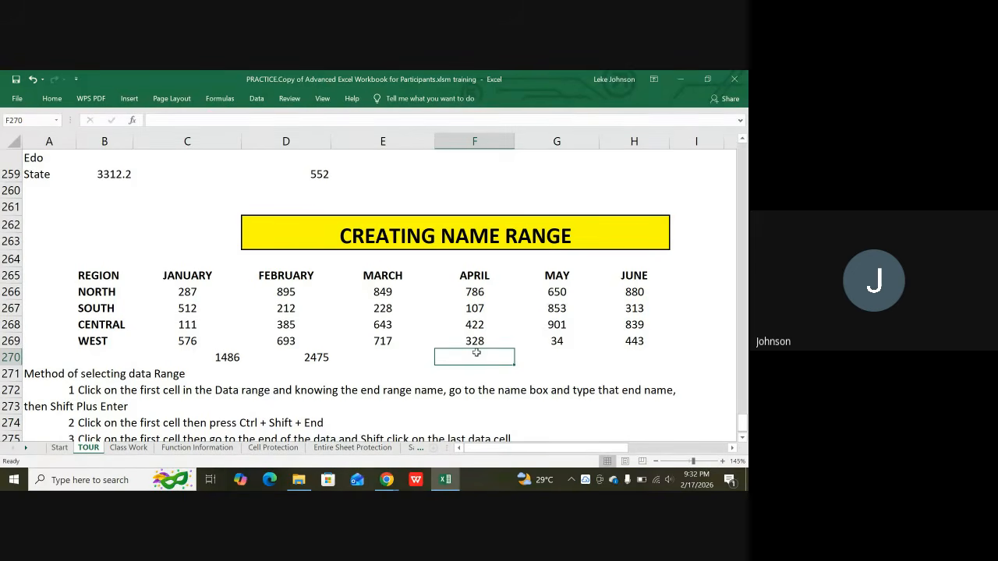
text(=SUM)
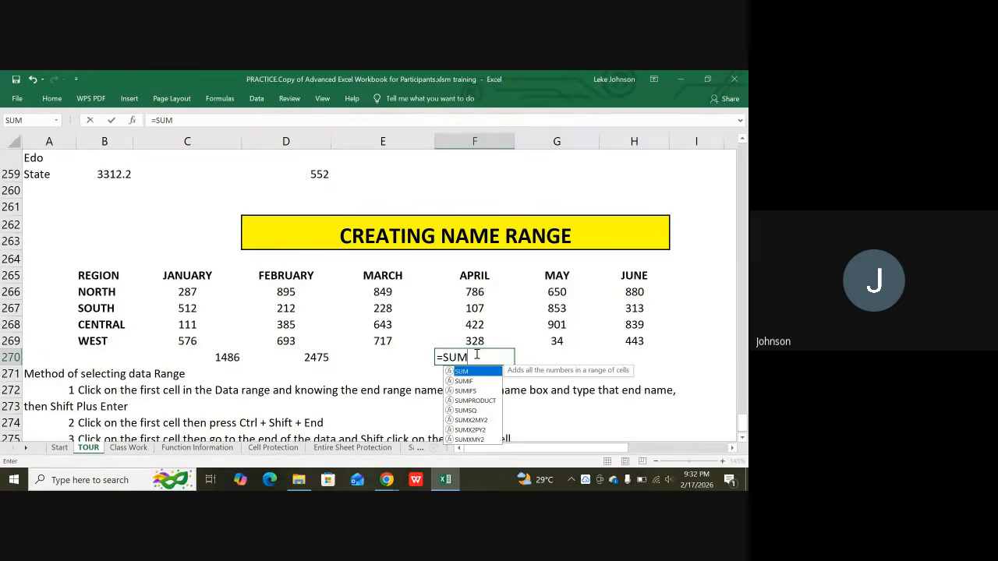
text(()
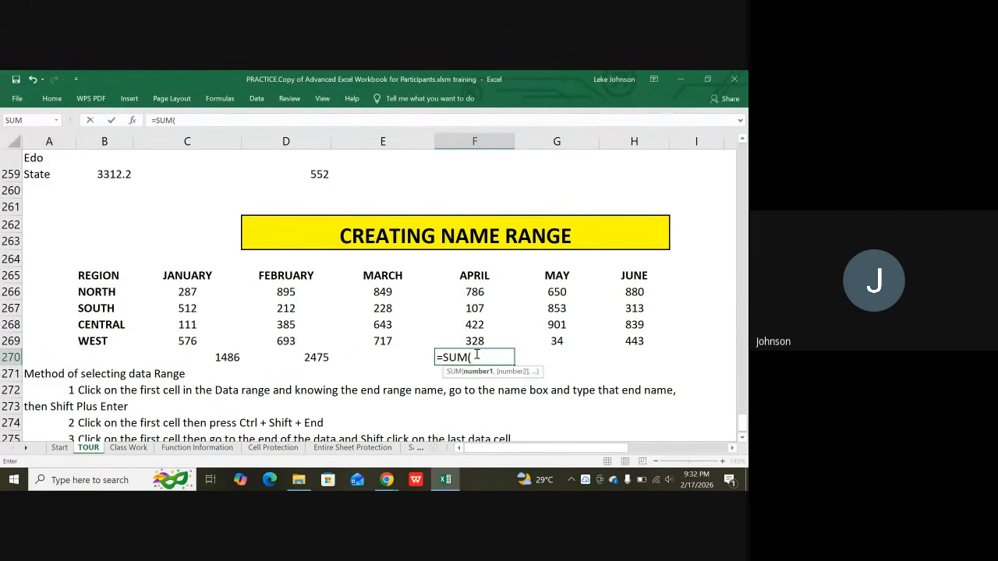
key(F3)
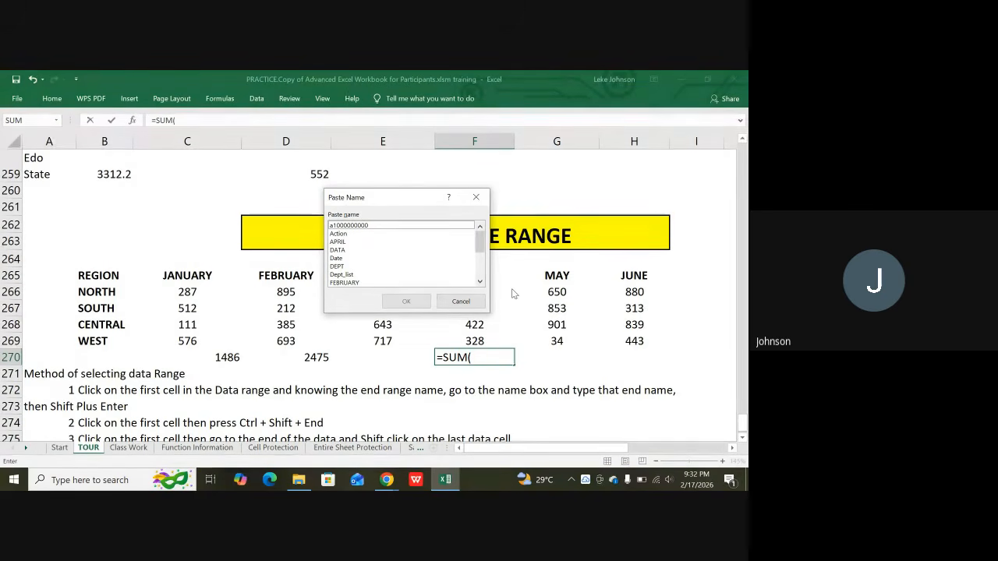
click(478, 198)
key(BackSpace)
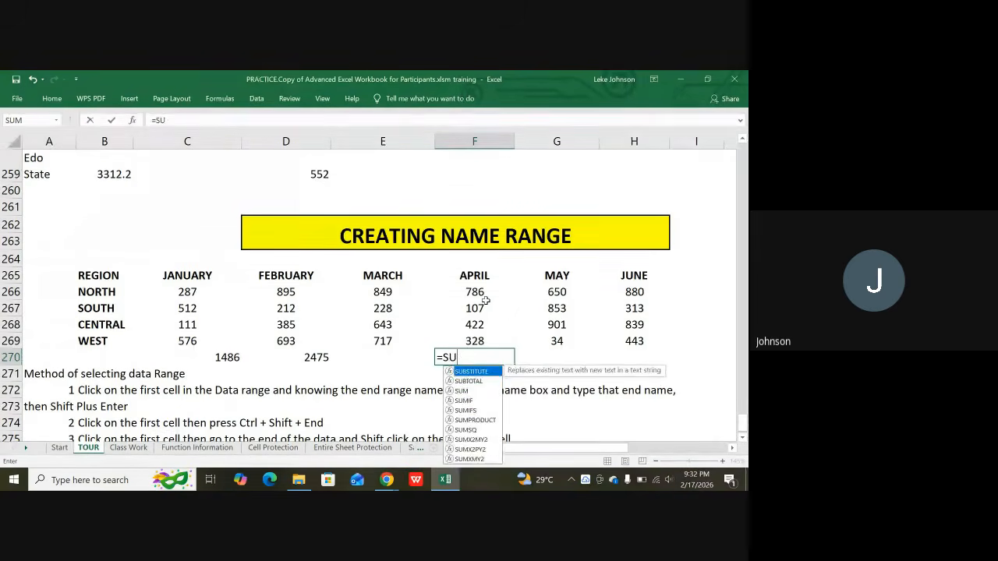
key(BackSpace)
key(BackSpace)
key(BackSpace)
key(BackSpace)
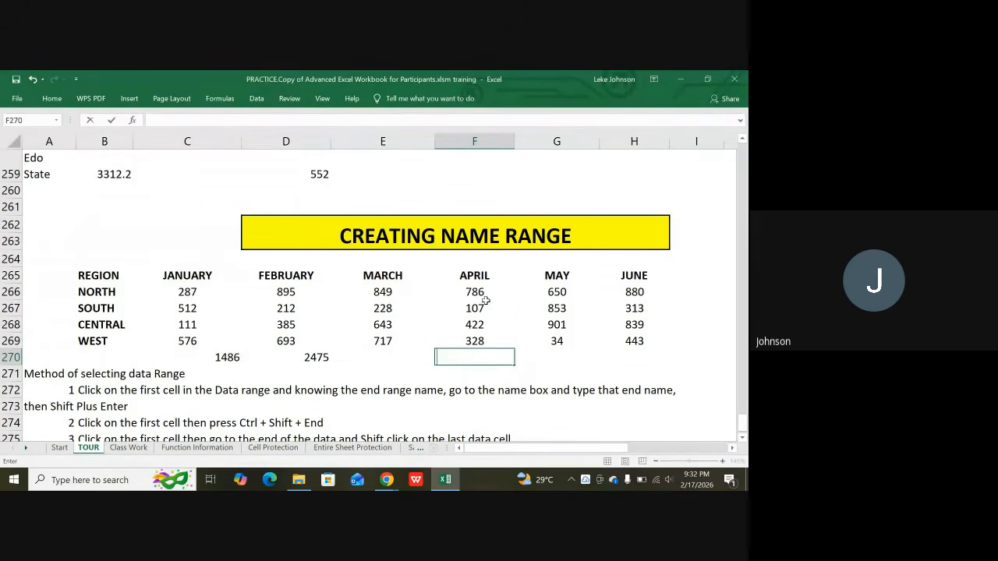
Try inserting the APRIL name into cell E271 from the Paste Name list, and erase the entry.
click(392, 373)
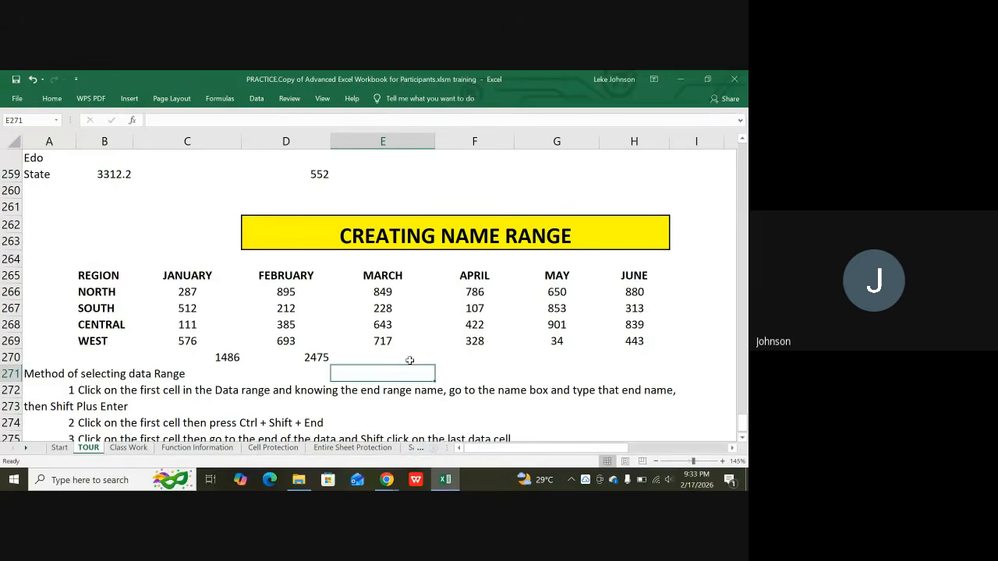
key(F3)
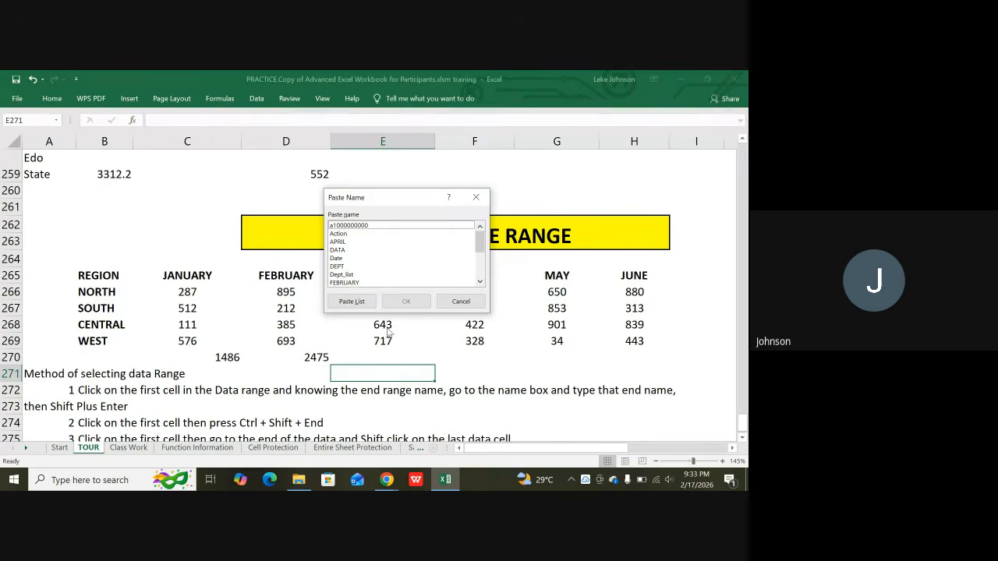
double_click(343, 244)
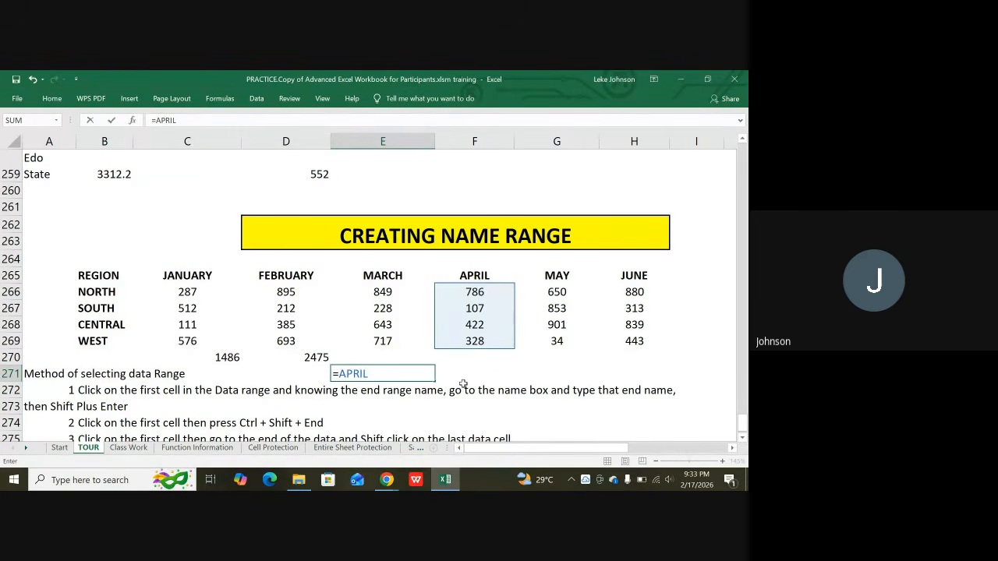
scroll(313, 385, down, 2)
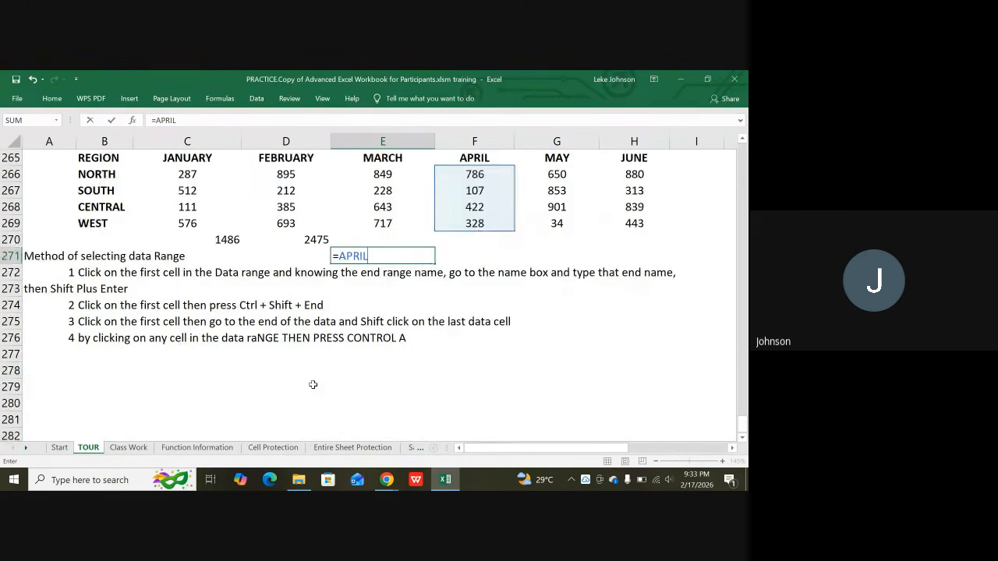
scroll(311, 328, up, 2)
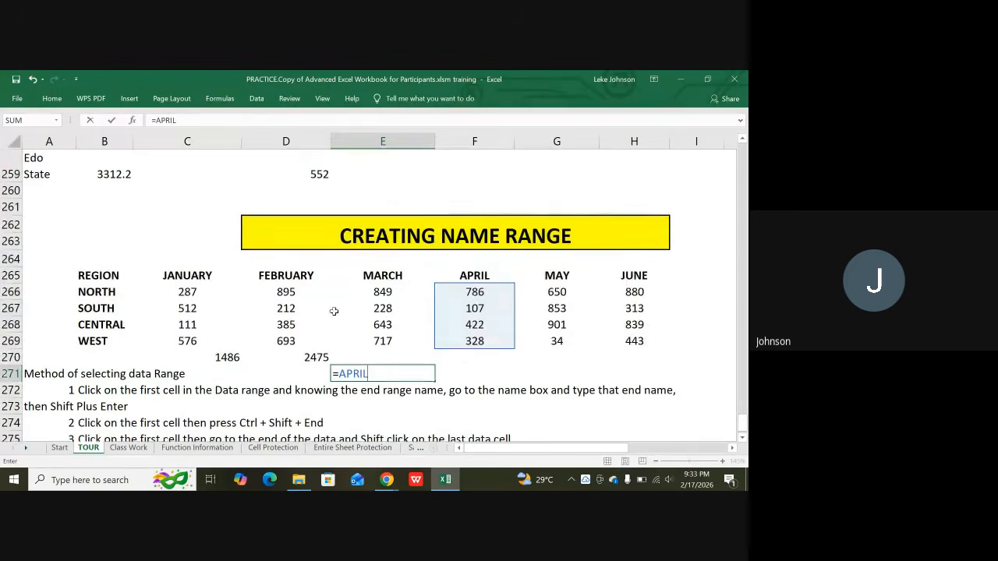
key(BackSpace)
key(BackSpace)
key(BackSpace)
key(BackSpace)
key(BackSpace)
key(BackSpace)
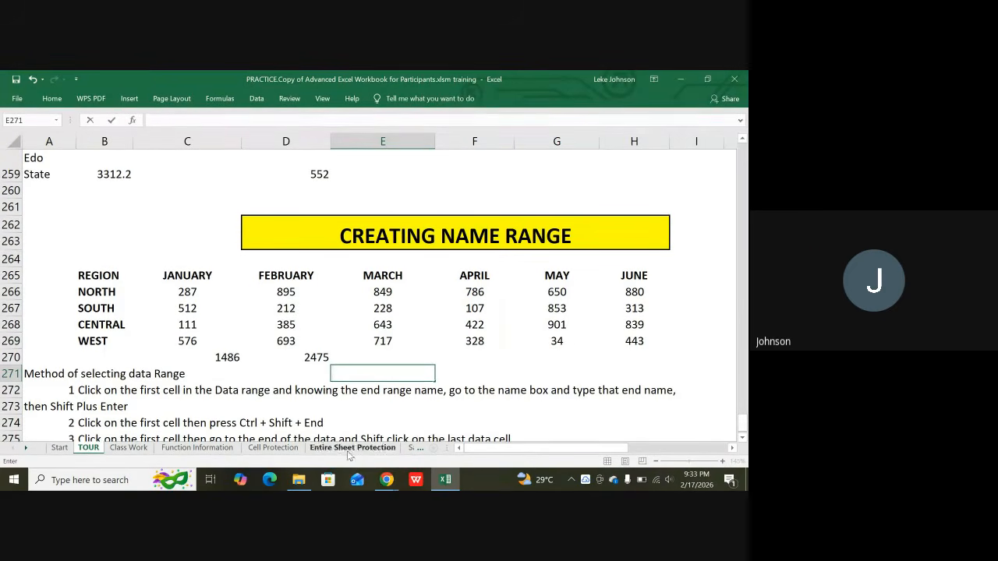
mouse_move(387, 483)
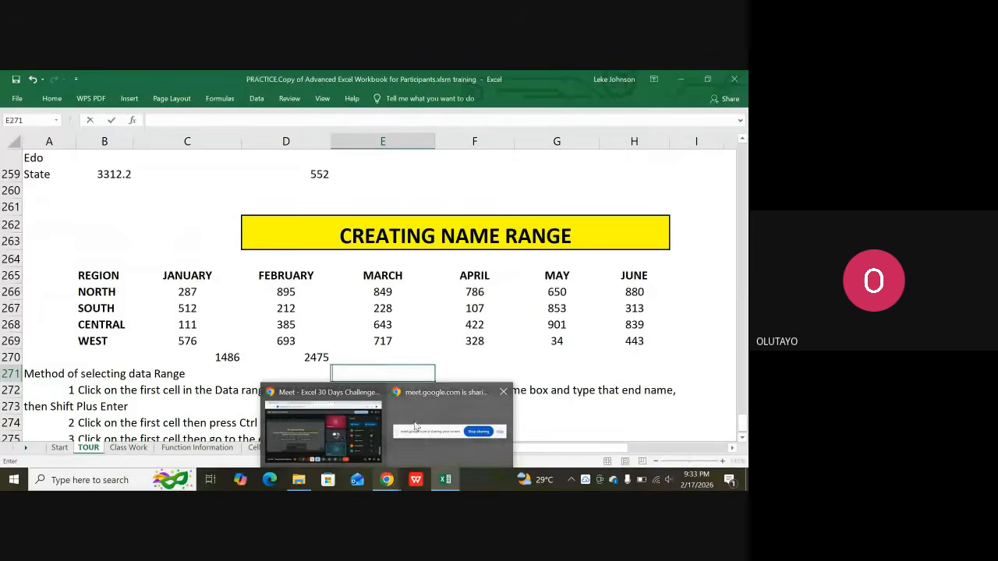
click(426, 337)
Move the region sales table with its totals row from B265:H270 down to start at B279.
scroll(312, 374, down, 3)
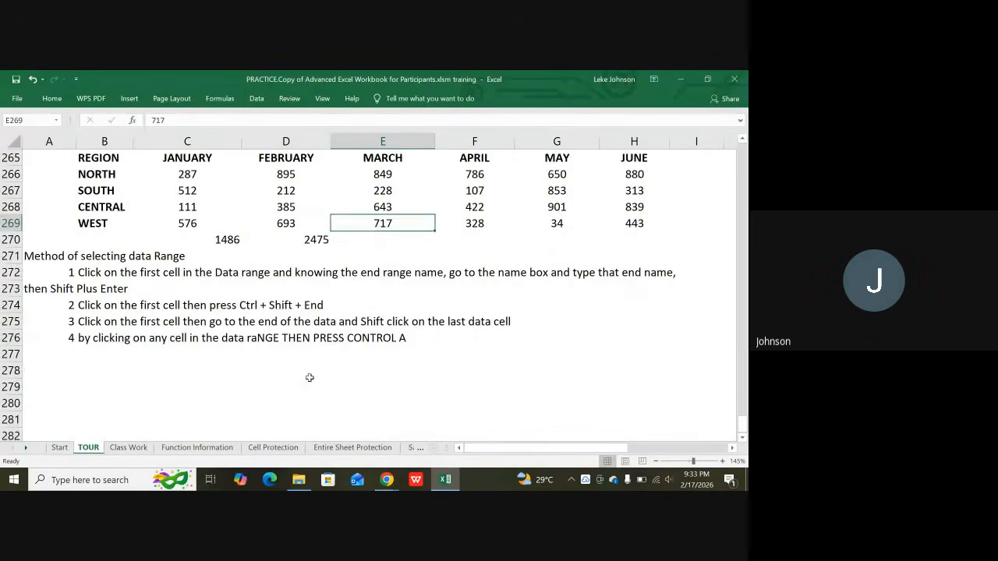
scroll(202, 328, up, 2)
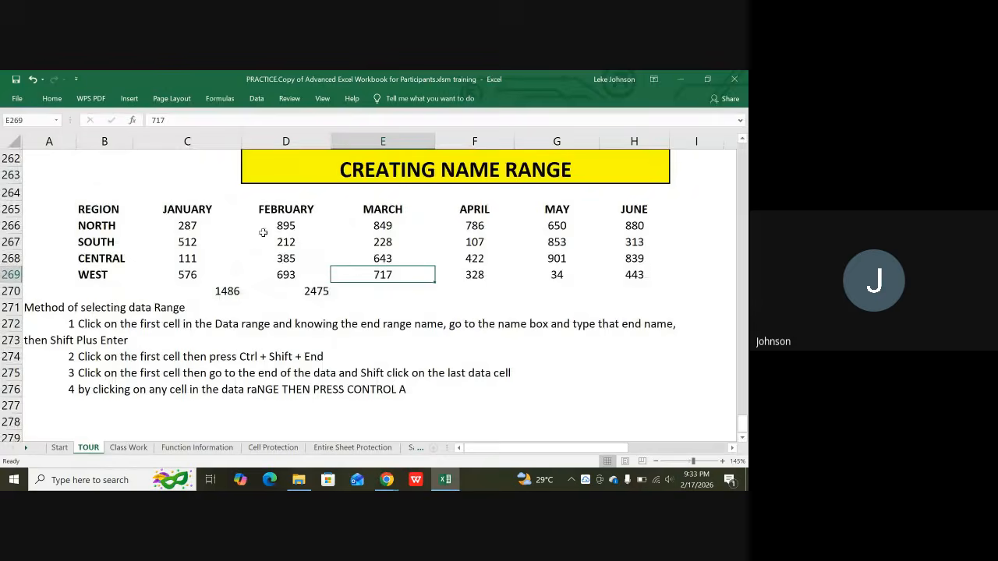
scroll(263, 233, up, 2)
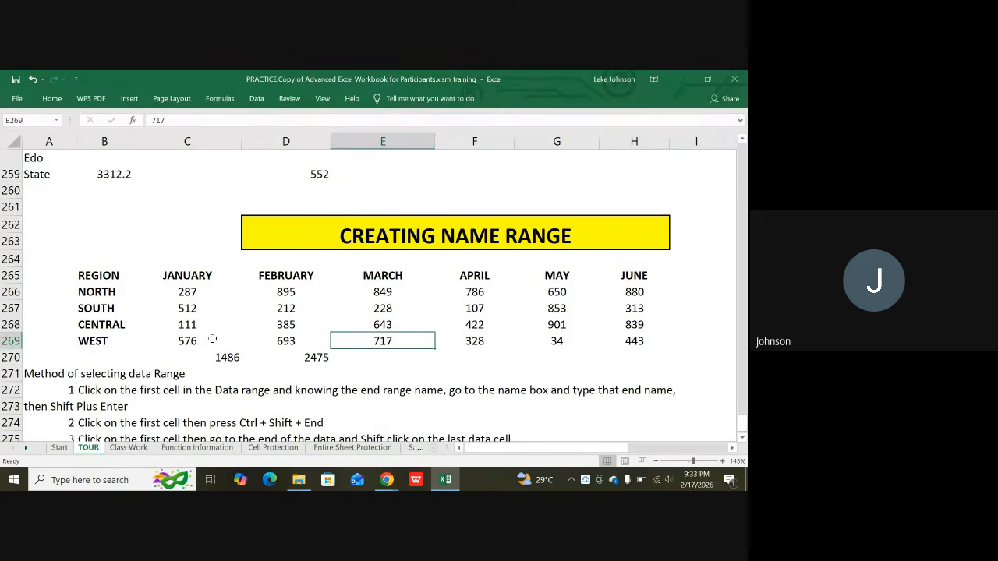
scroll(160, 413, down, 2)
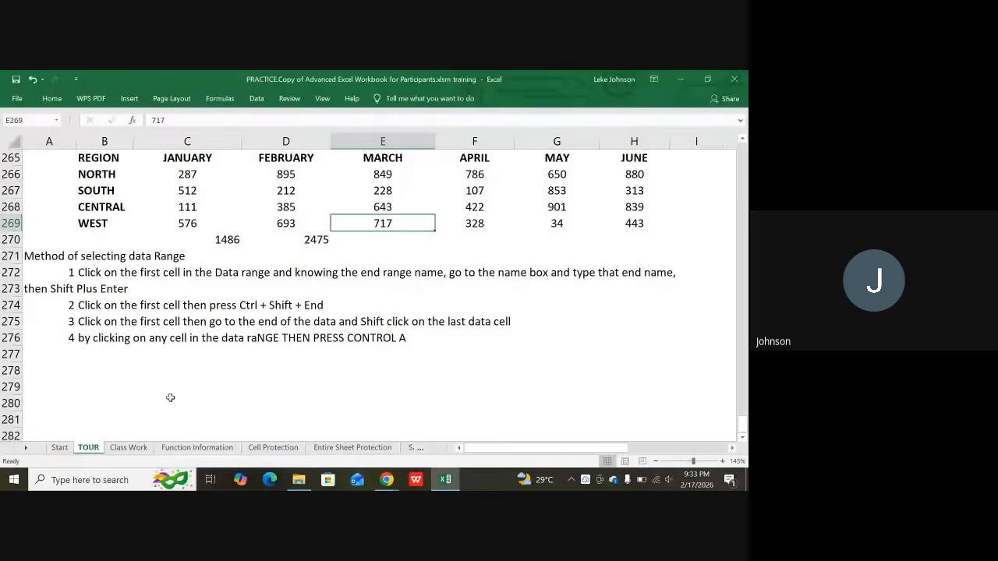
scroll(93, 338, down, 1)
click(80, 339)
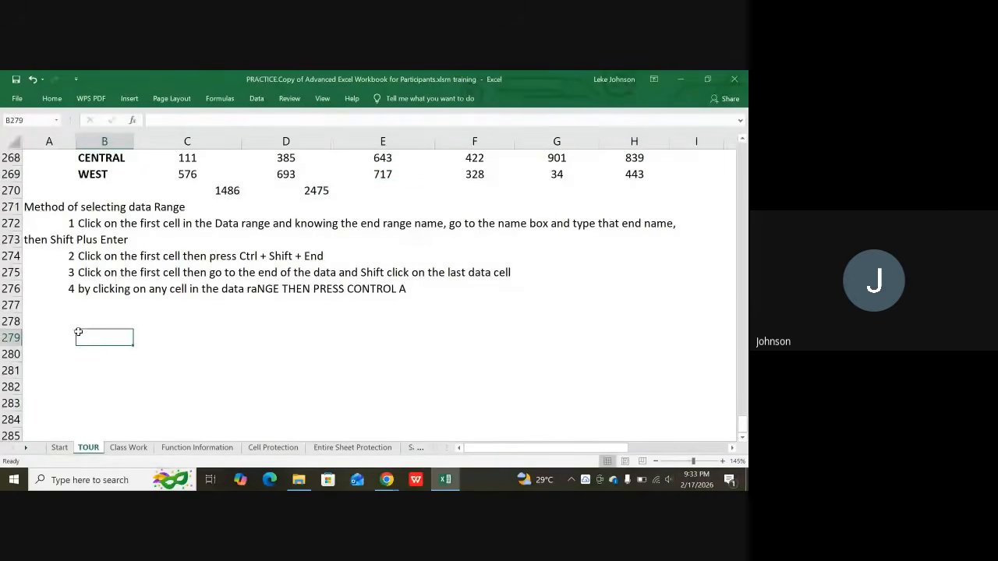
scroll(162, 289, up, 2)
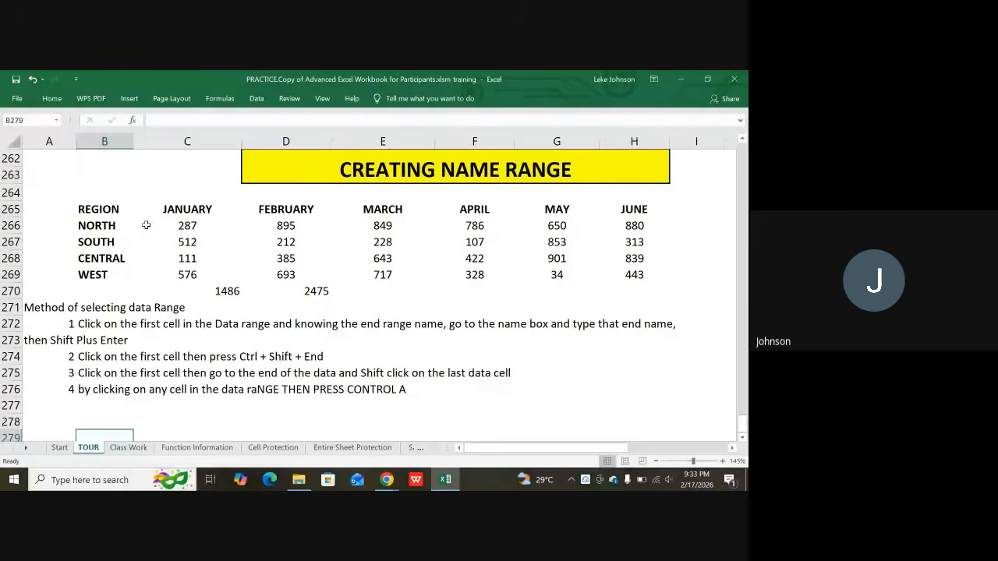
drag(94, 211, 638, 290)
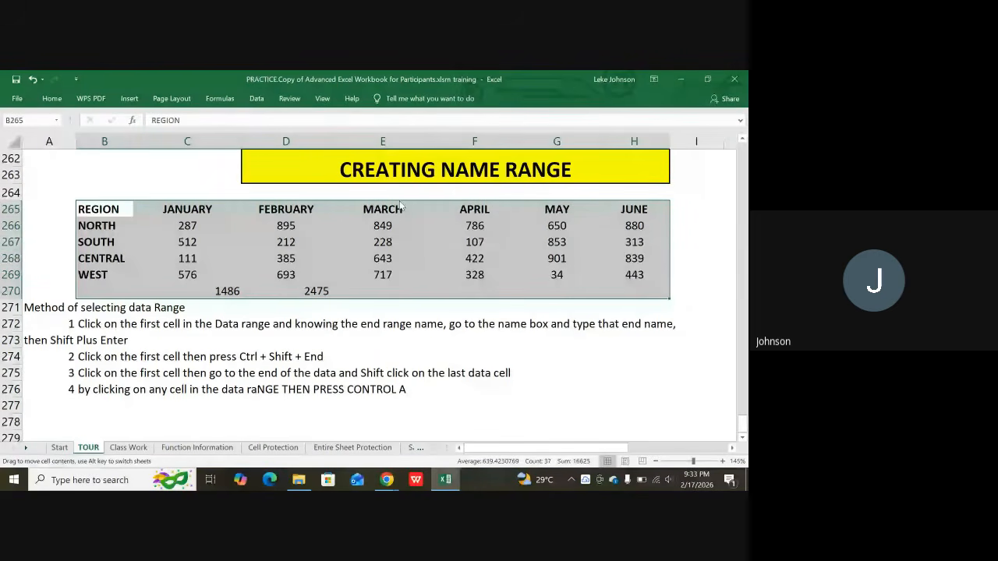
drag(397, 211, 370, 438)
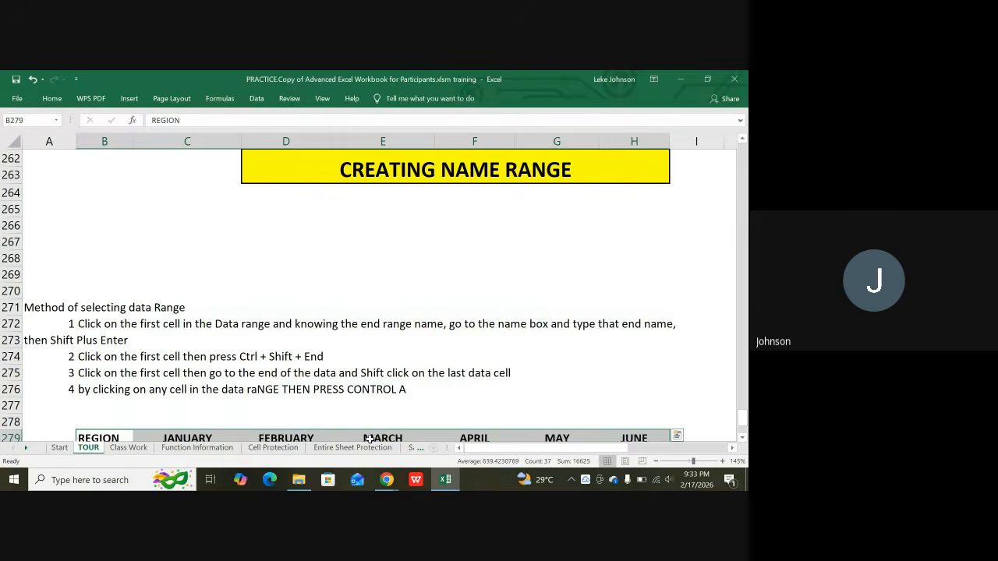
Move the "Method of selecting data Range" notes from A271:H276 up to start at A265.
scroll(439, 335, up, 1)
scroll(345, 347, down, 1)
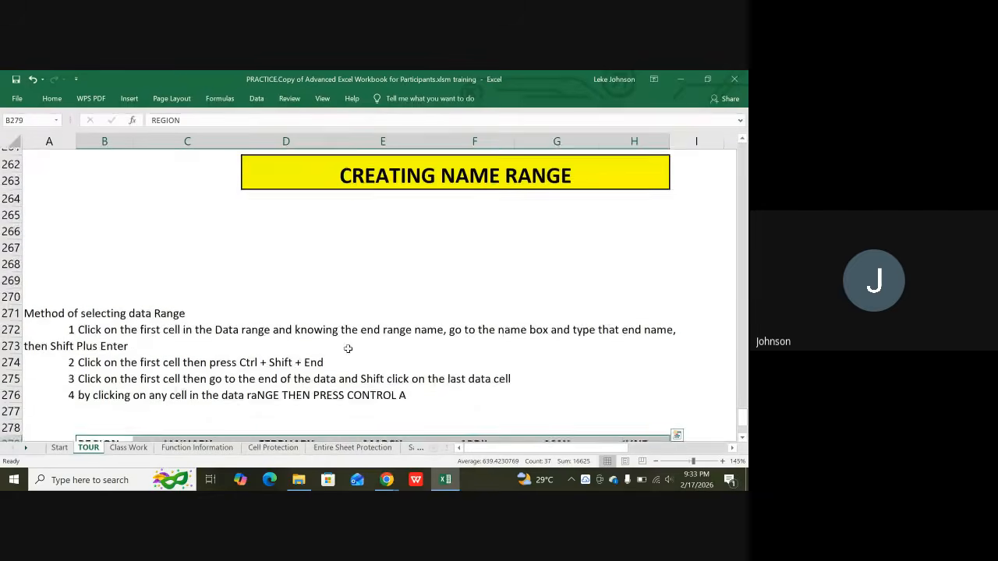
click(34, 311)
drag(265, 357, 647, 386)
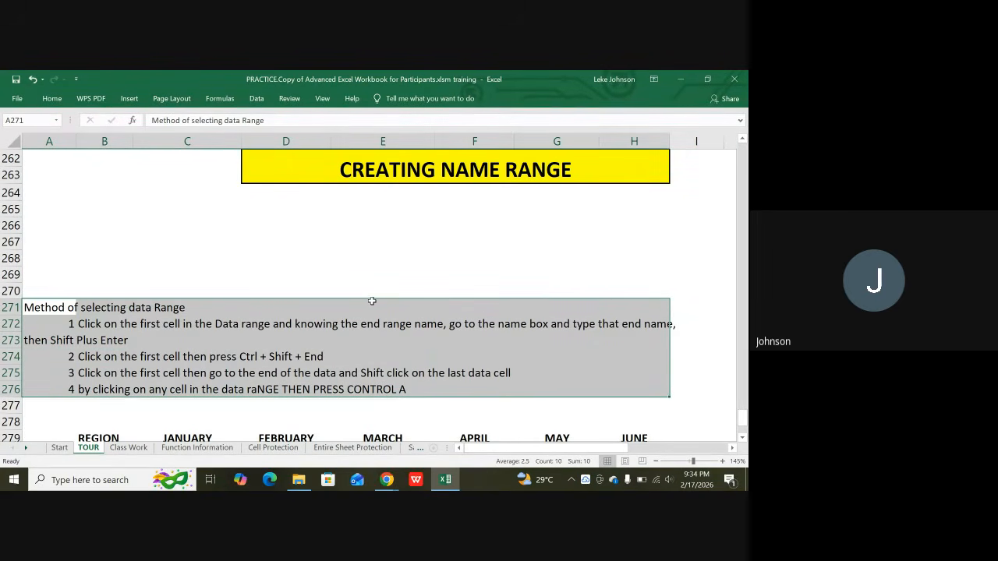
drag(373, 300, 391, 208)
click(362, 341)
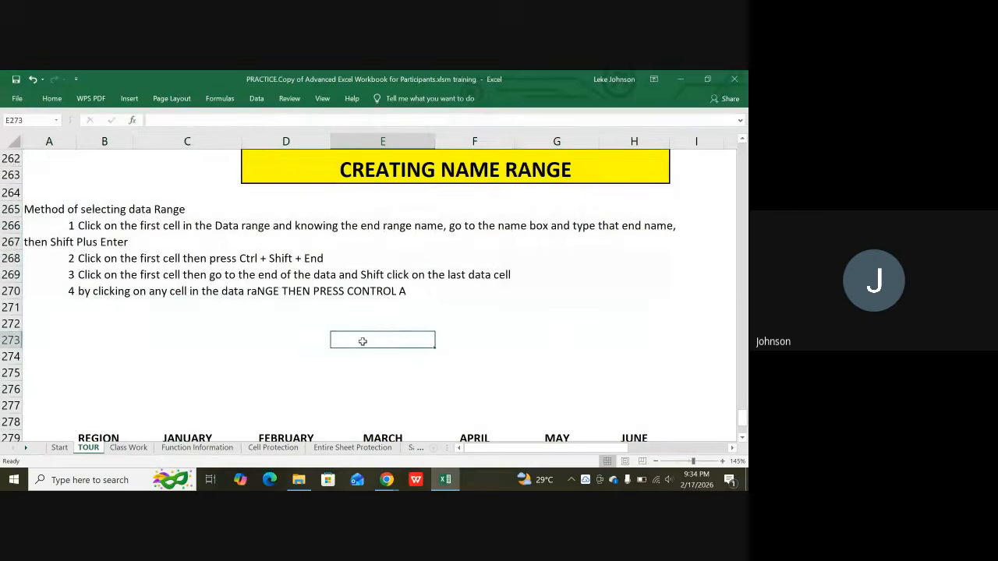
Move the region sales table from B279:H284 up to start at B273, below the notes.
scroll(363, 341, down, 4)
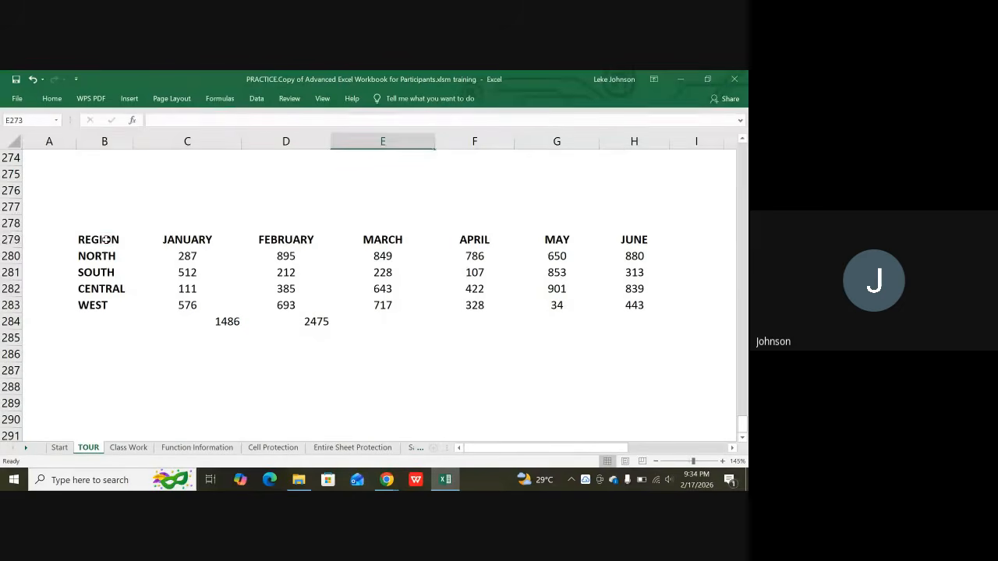
drag(109, 240, 645, 323)
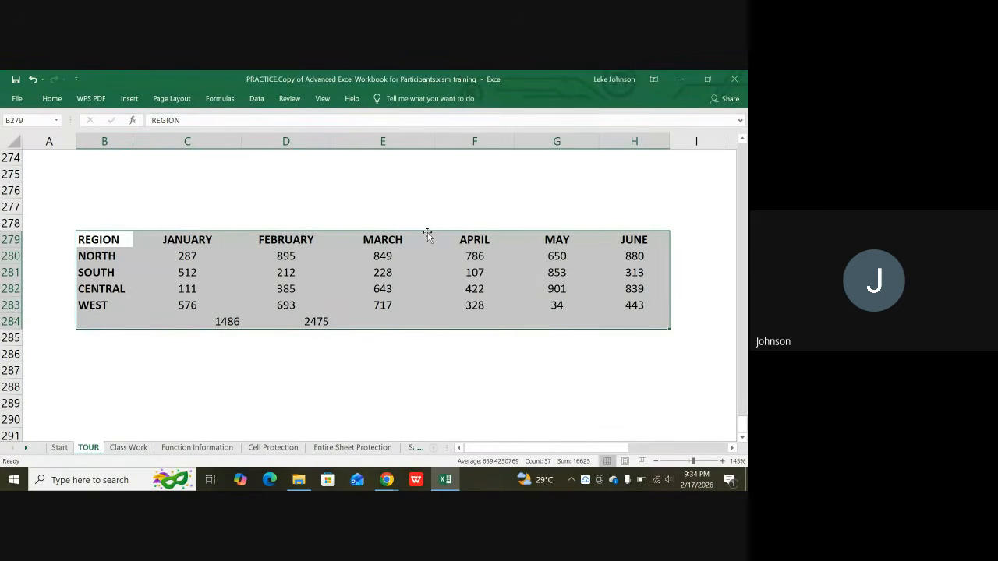
drag(434, 233, 345, 285)
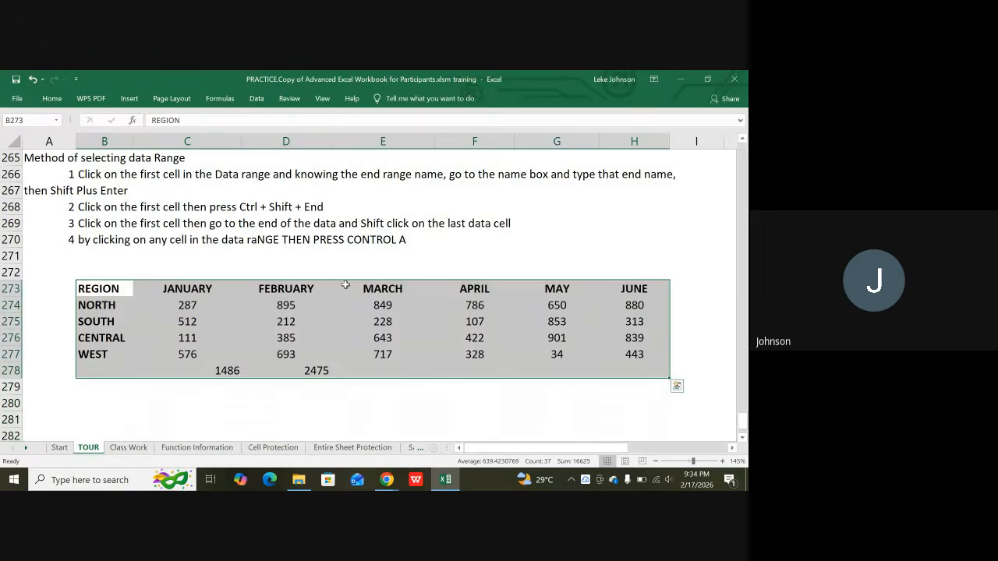
scroll(355, 276, up, 2)
scroll(354, 279, down, 1)
scroll(355, 278, down, 1)
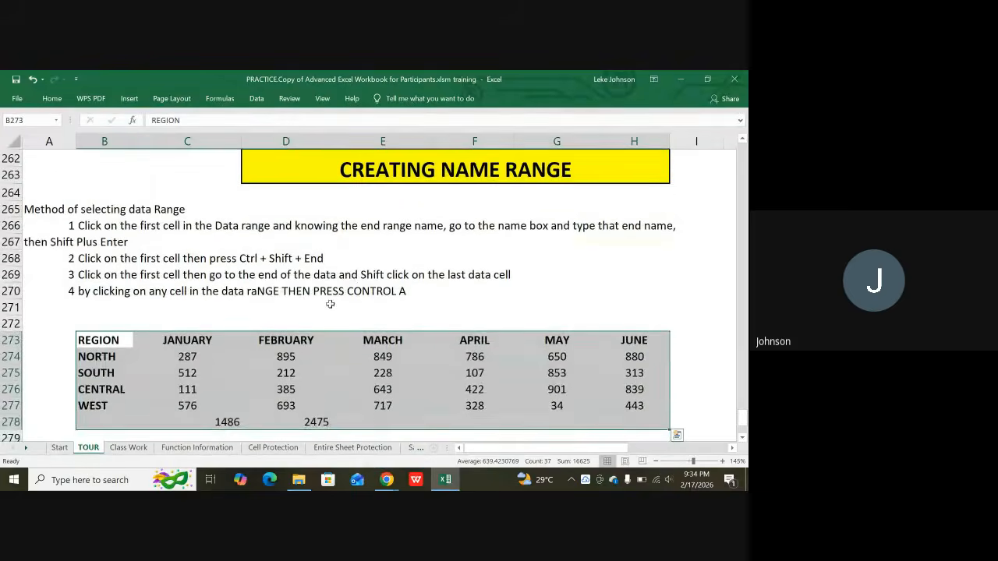
Enter the heading "HOW TO CREATE NAME RANGE" in cell A280, below the region sales table.
click(328, 306)
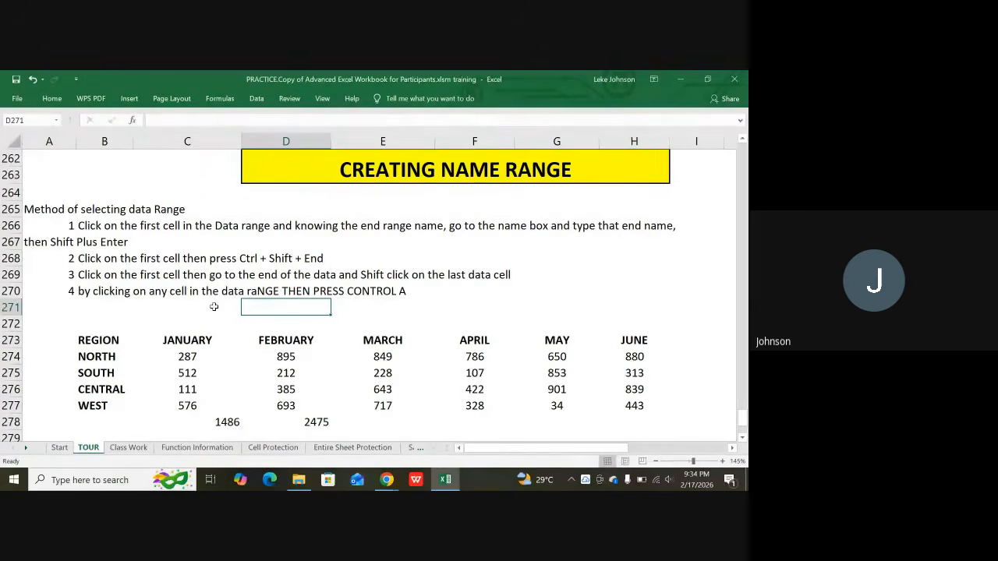
scroll(233, 307, down, 2)
scroll(262, 308, down, 1)
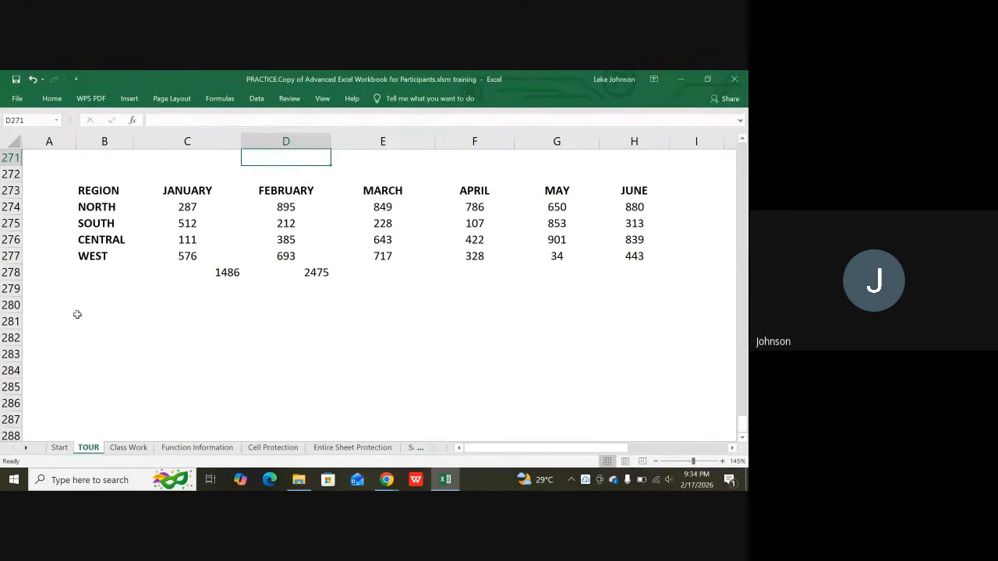
click(50, 301)
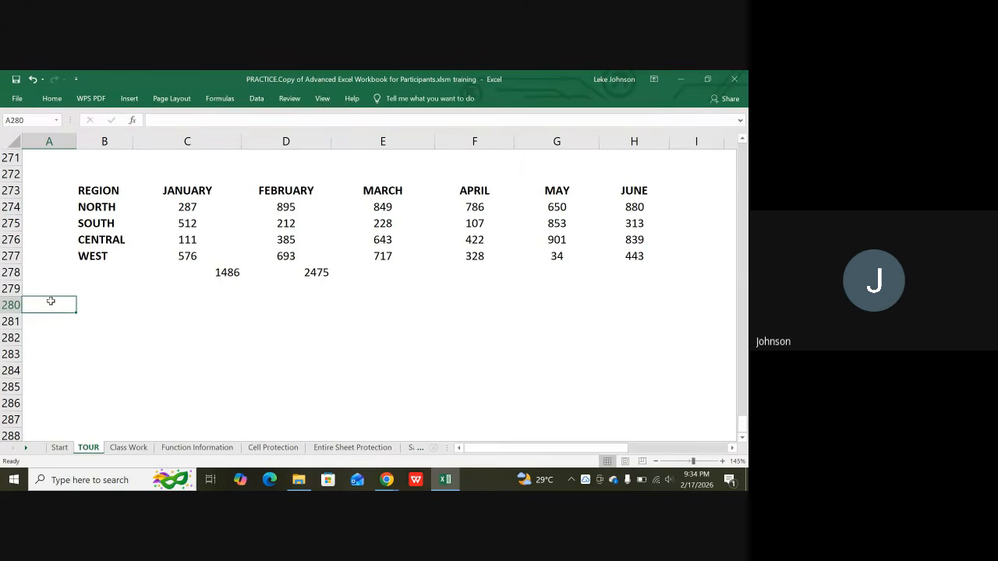
text(ho)
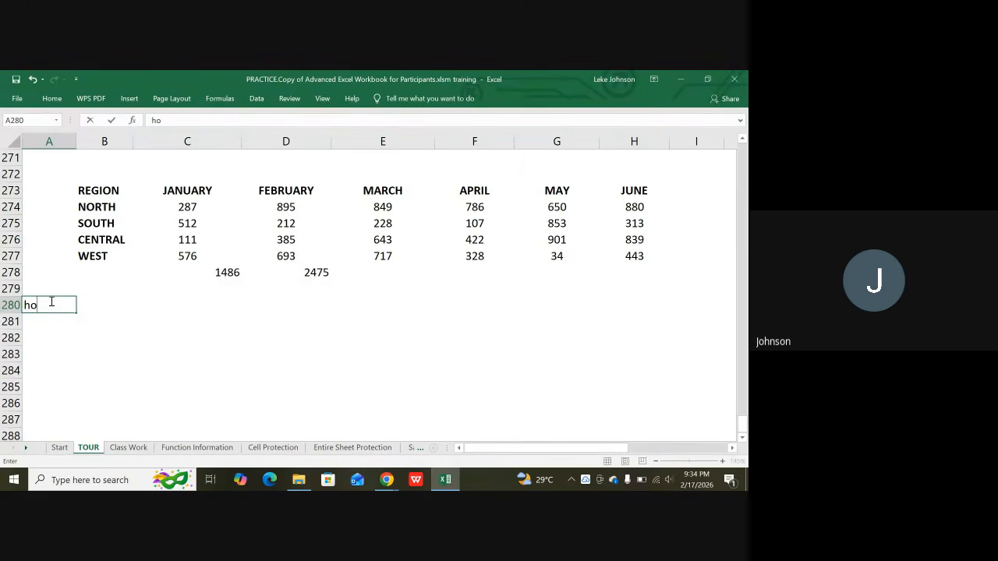
key(BackSpace)
key(BackSpace)
text(HOE)
key(BackSpace)
text(W TO CREATE N)
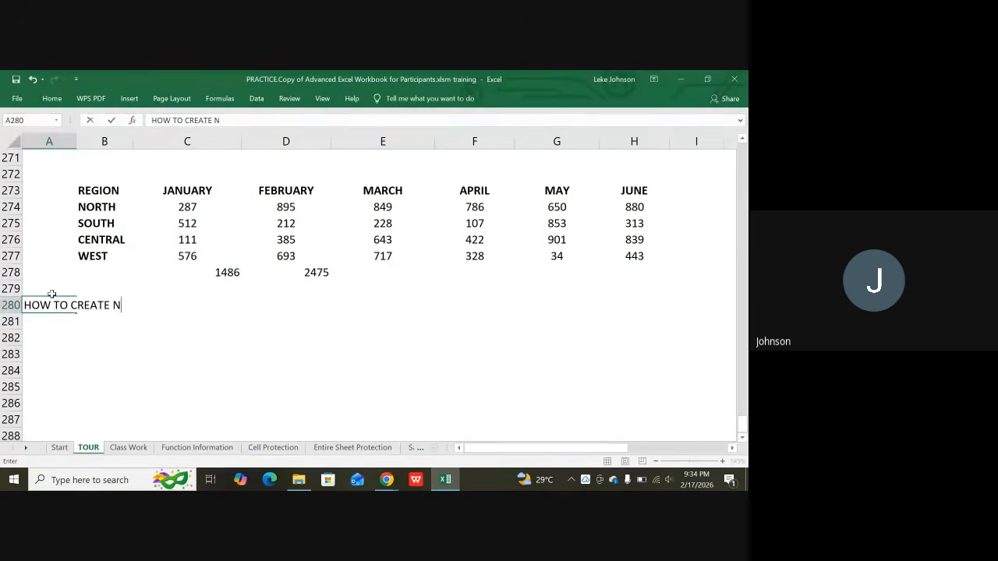
text(AME RANGE)
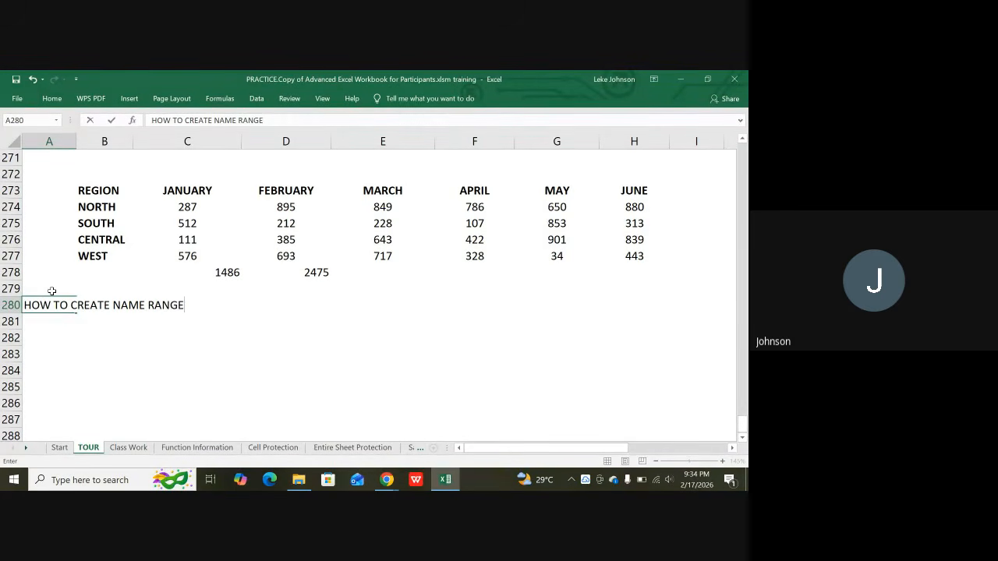
key(Return)
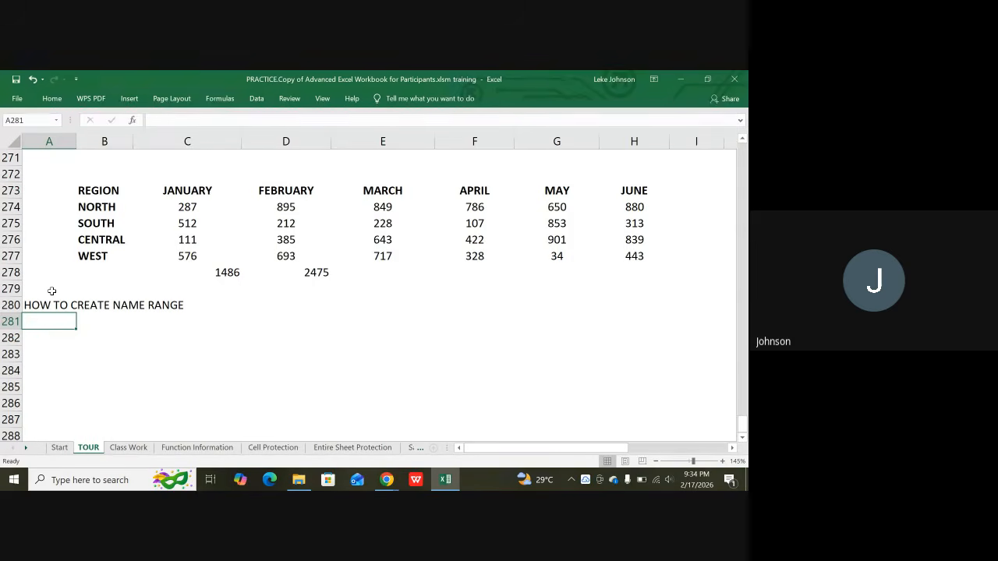
Number the first item 1 in A281 and begin its note in B281 with "Select the data under January, then".
text(1)
key(Tab)
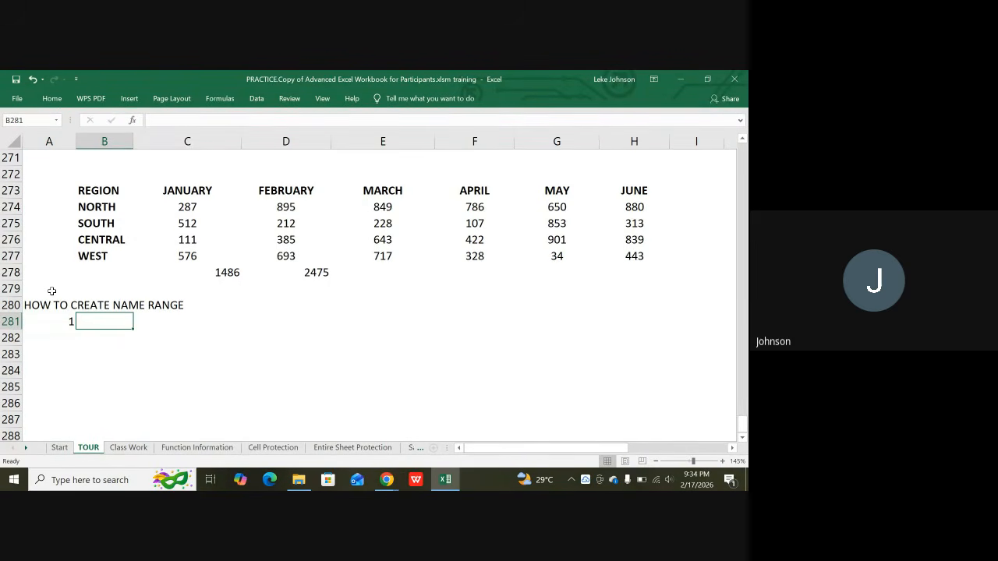
text(Seletye)
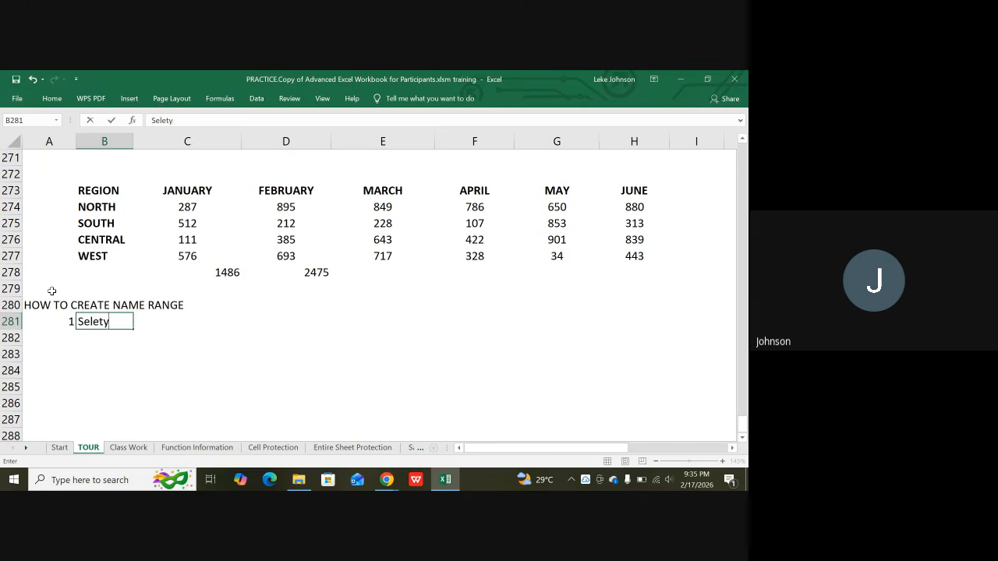
key(BackSpace)
key(BackSpace)
key(BackSpace)
text(ct the )
text(day)
key(BackSpace)
text(ta unde)
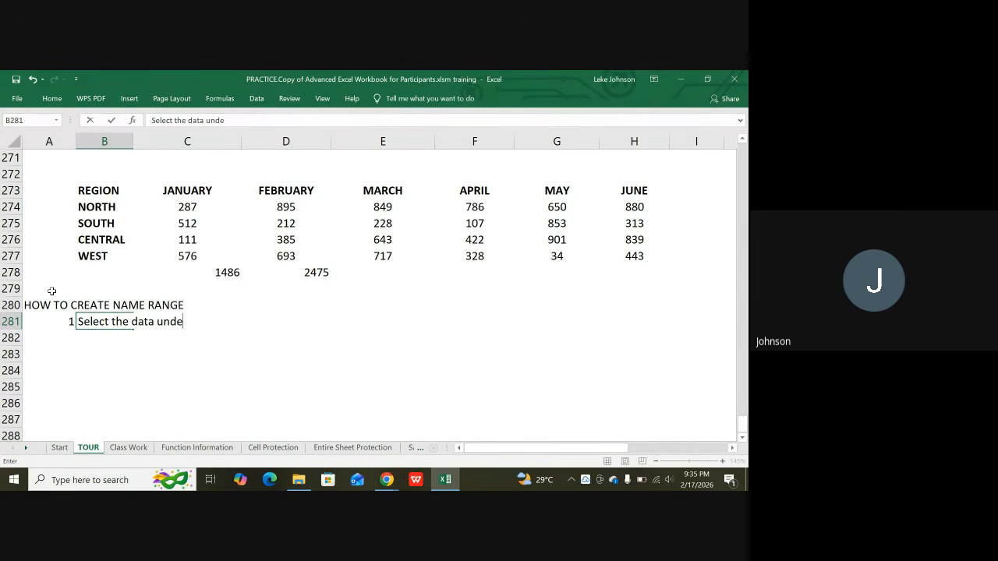
text(r Janusry)
key(BackSpace)
key(BackSpace)
key(BackSpace)
text(ary, then )
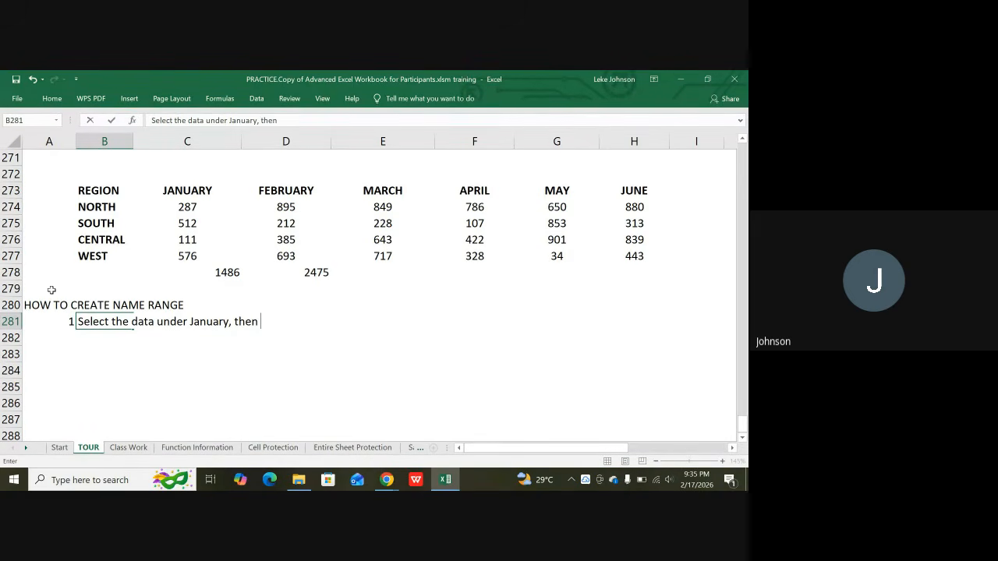
Continue the B281 note with "go to the name box and click then type January and press Enter.".
text(go to the name b)
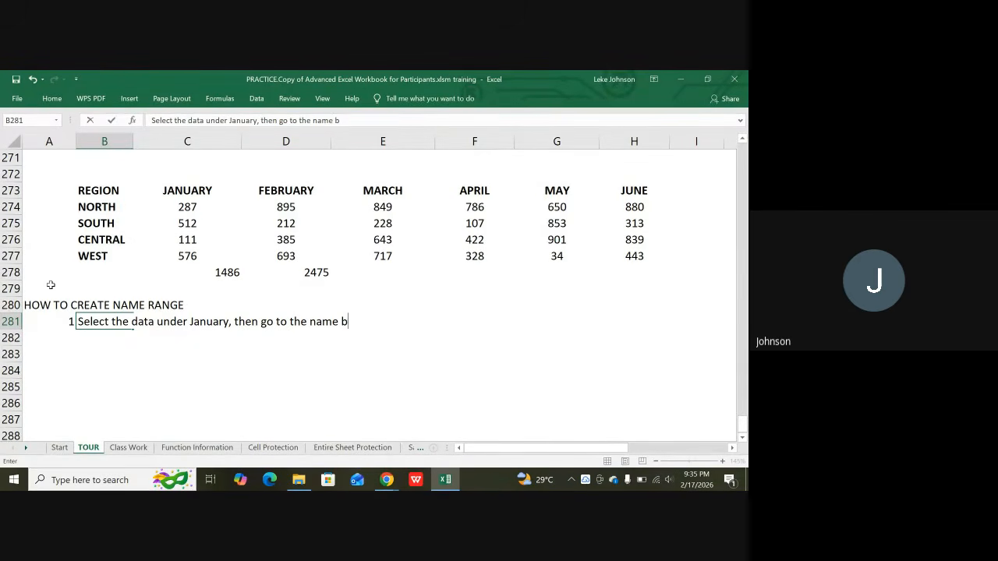
text(ox and click)
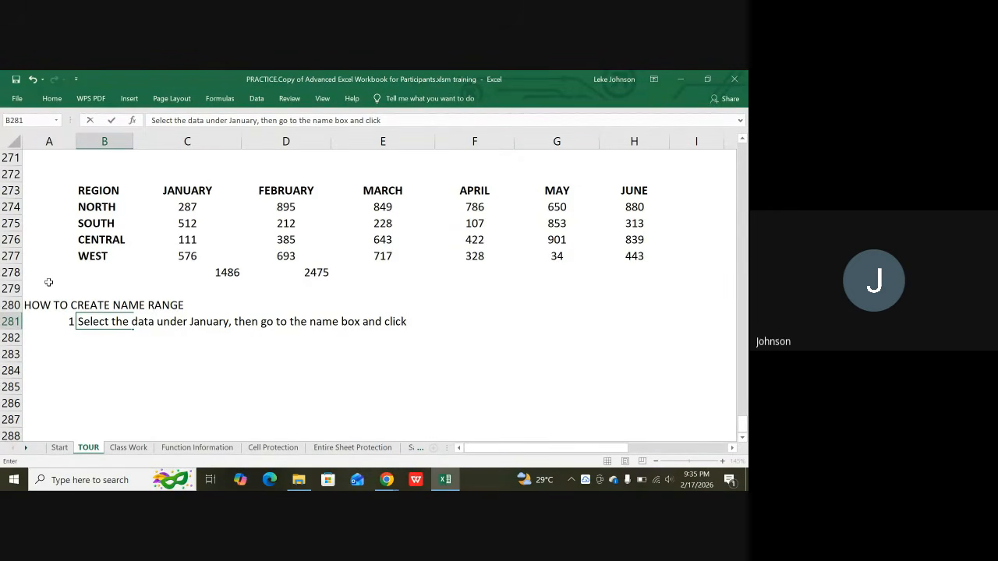
text( then )
text(type)
text( Janu)
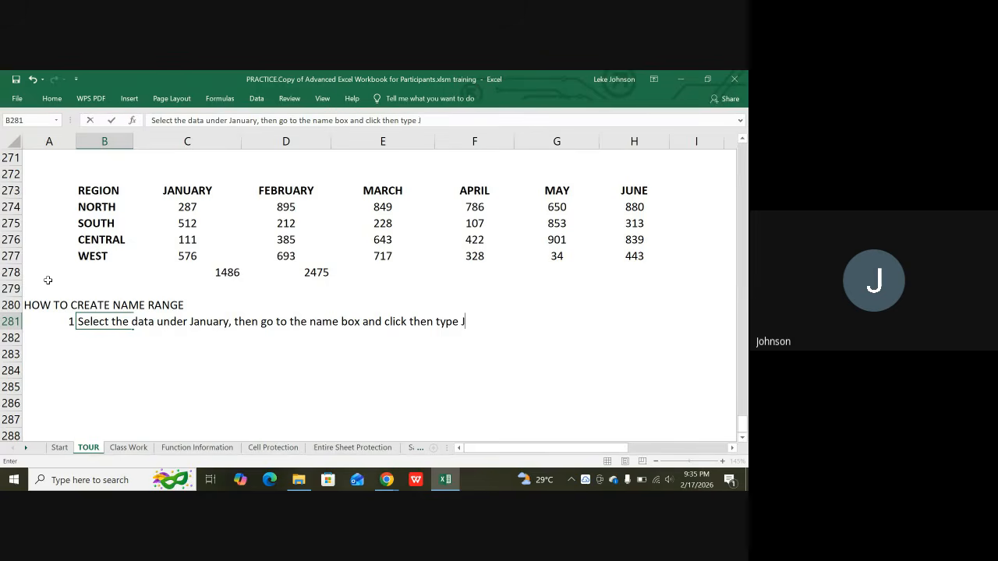
text(ary and press)
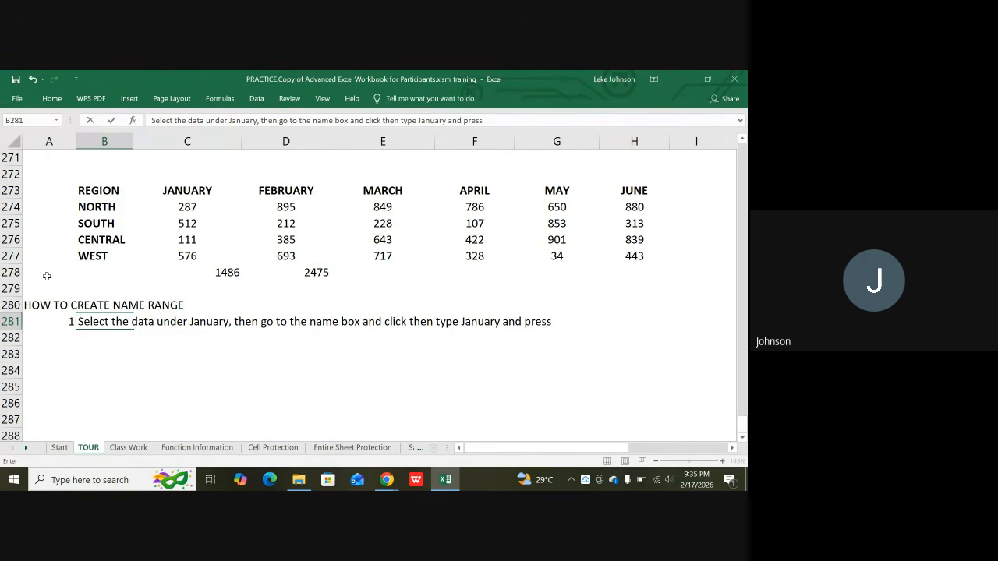
text( Enter. click awa)
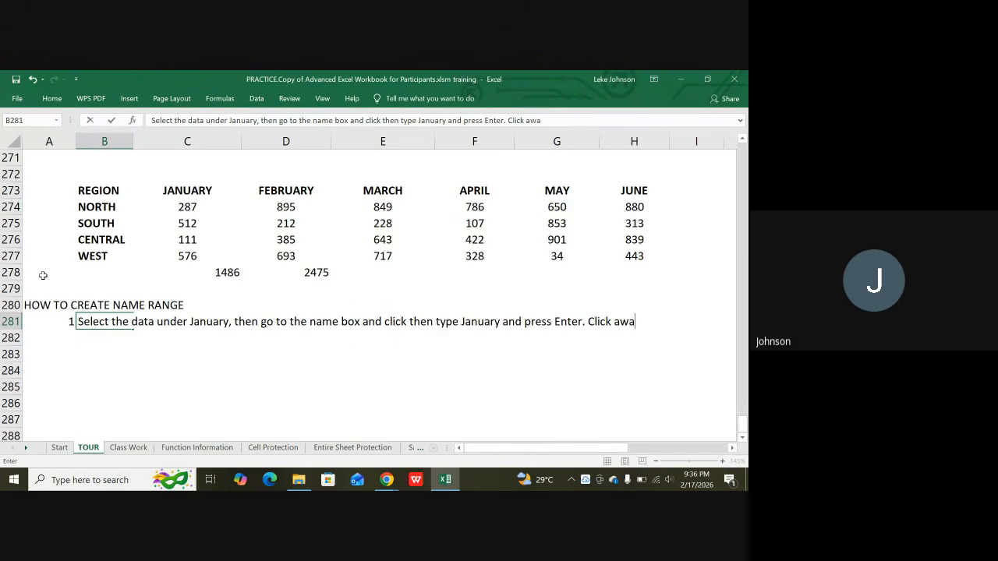
Complete the B281 note with "Click away from there and you can begin to use january in your formula".
text(y frio)
text(om)
key(BackSpace)
key(BackSpace)
key(BackSpace)
key(BackSpace)
text(om there )
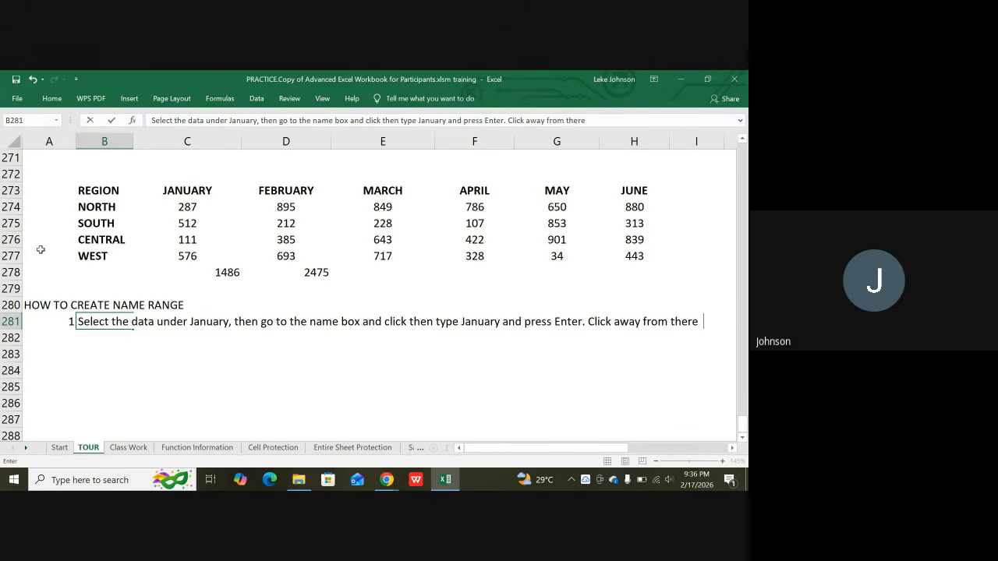
text( and yiu)
key(BackSpace)
key(BackSpace)
text(ou can be)
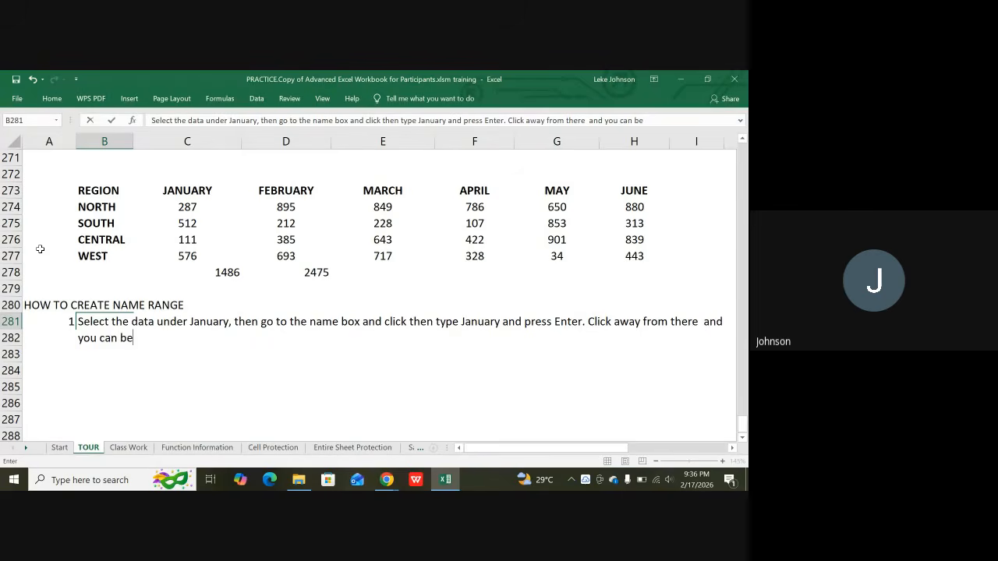
text(gin to use january)
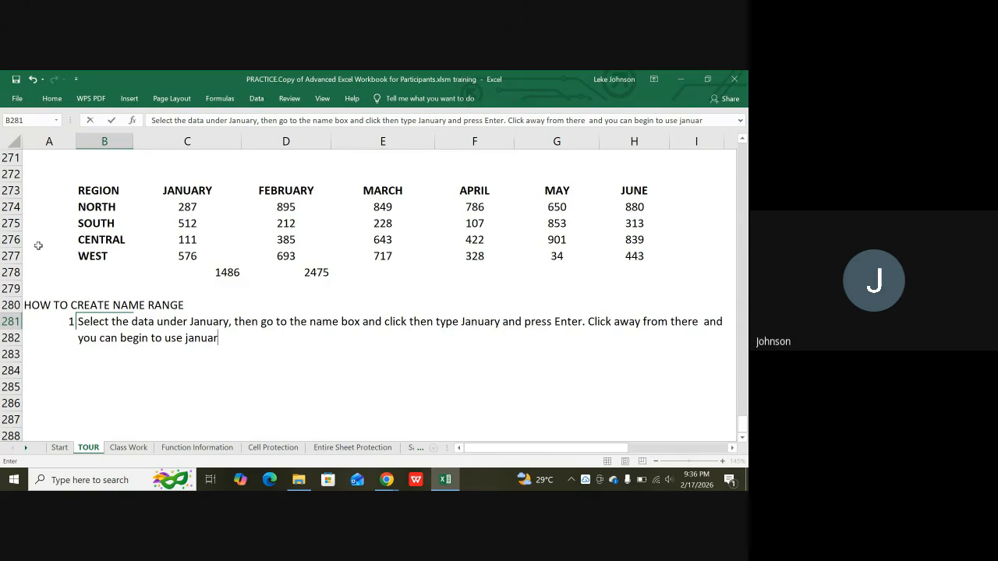
text( in your fi)
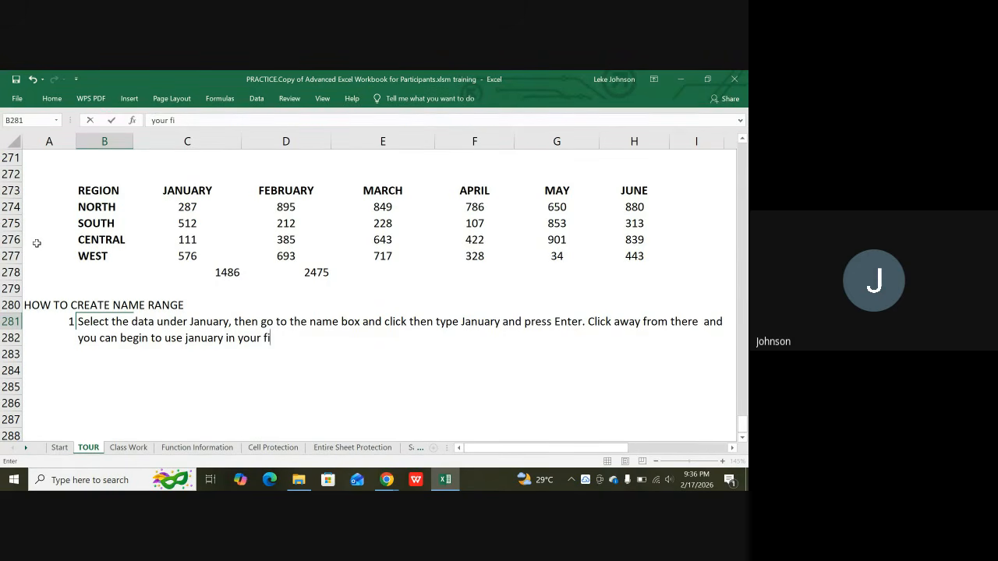
key(BackSpace)
text(ormula)
Insert a line break before "you can begin" in the B281 note and commit the entry.
click(724, 320)
key(Left)
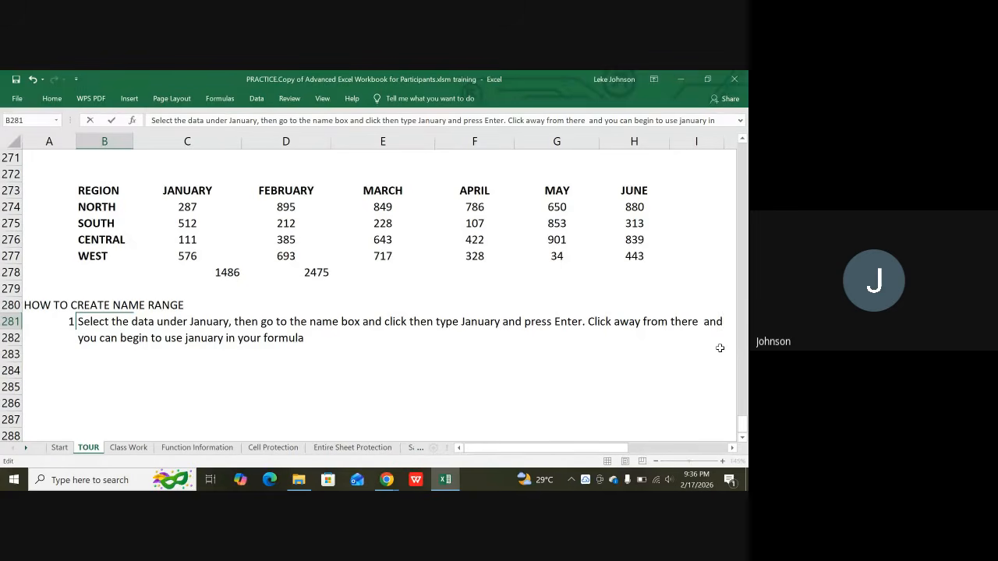
key(alt)
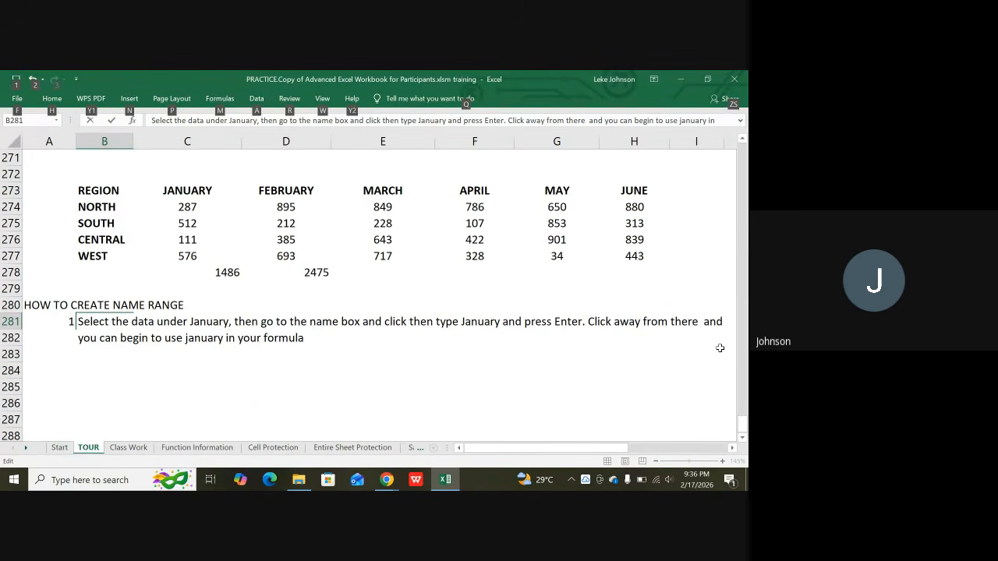
key(alt+Return)
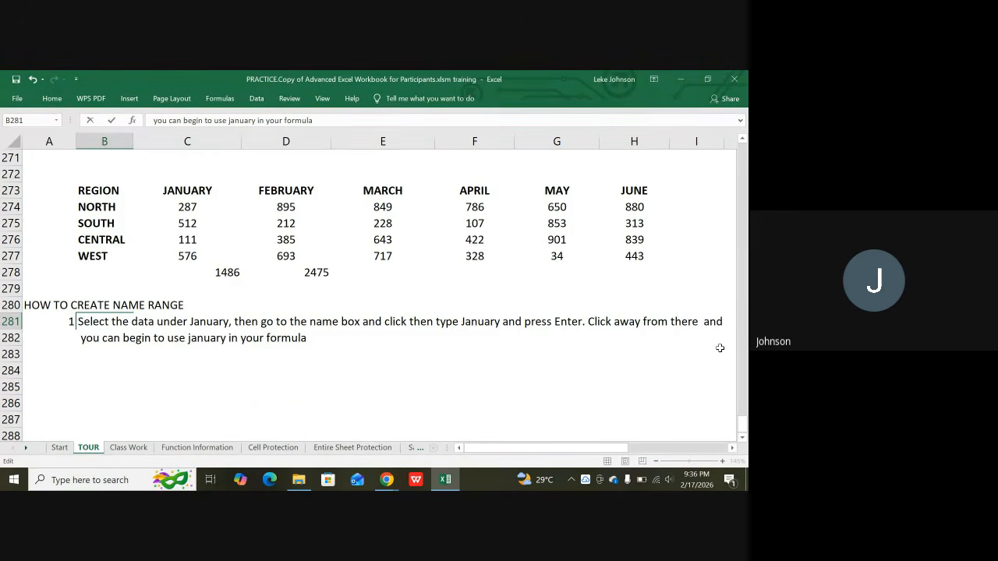
click(269, 402)
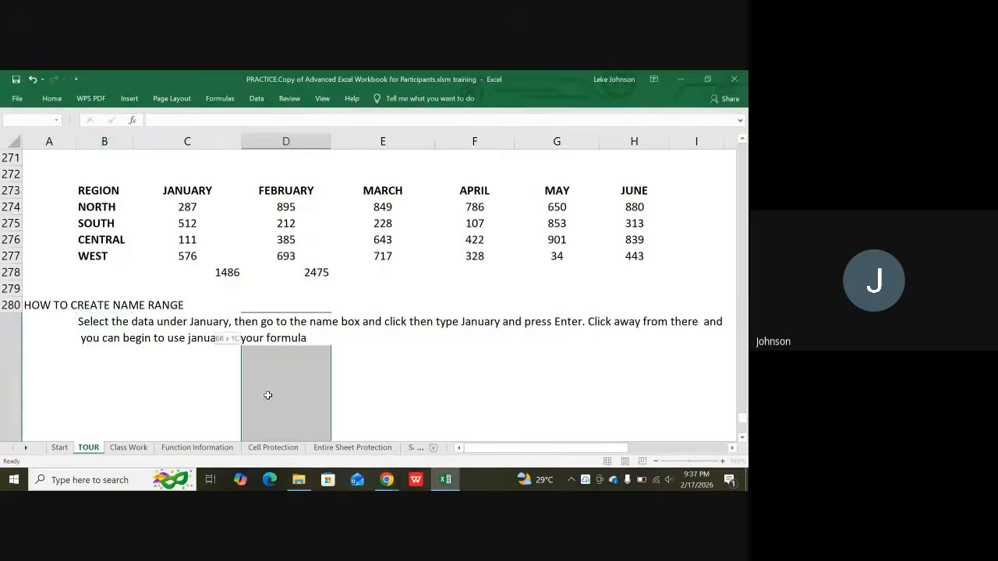
Undo the note entry in B281, and redo it.
scroll(255, 392, up, 2)
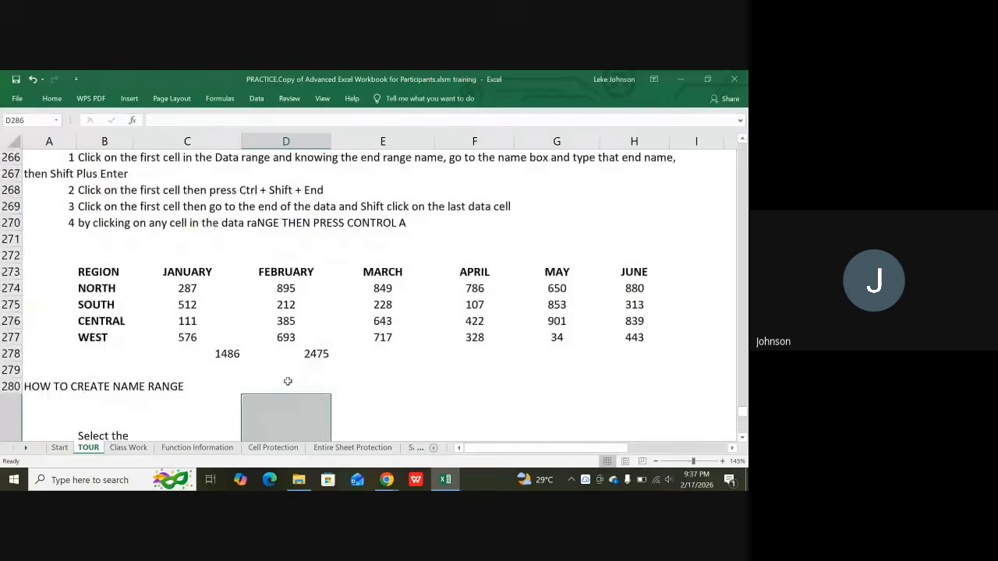
scroll(295, 389, down, 3)
scroll(294, 389, down, 4)
scroll(296, 392, up, 3)
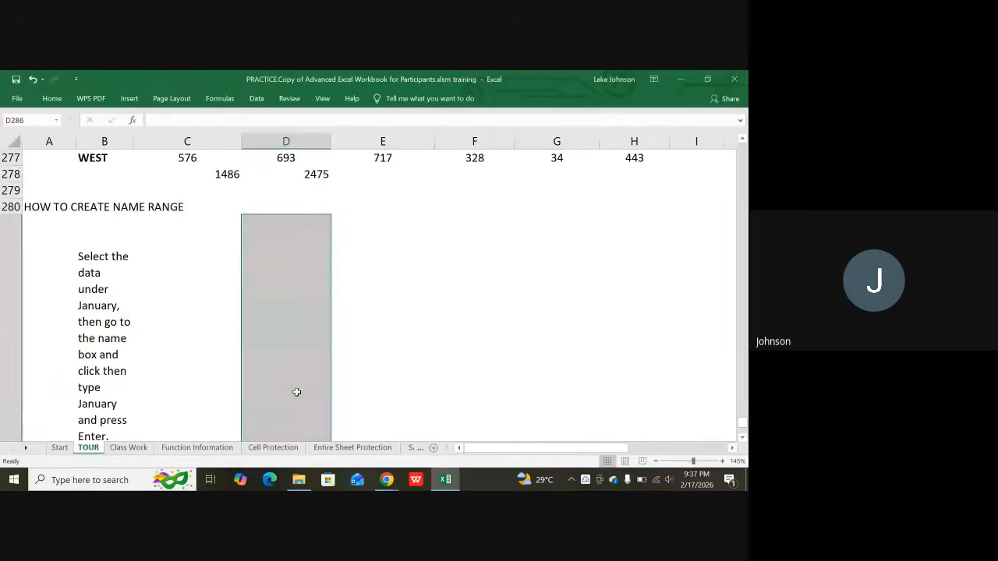
key(ctrl+z)
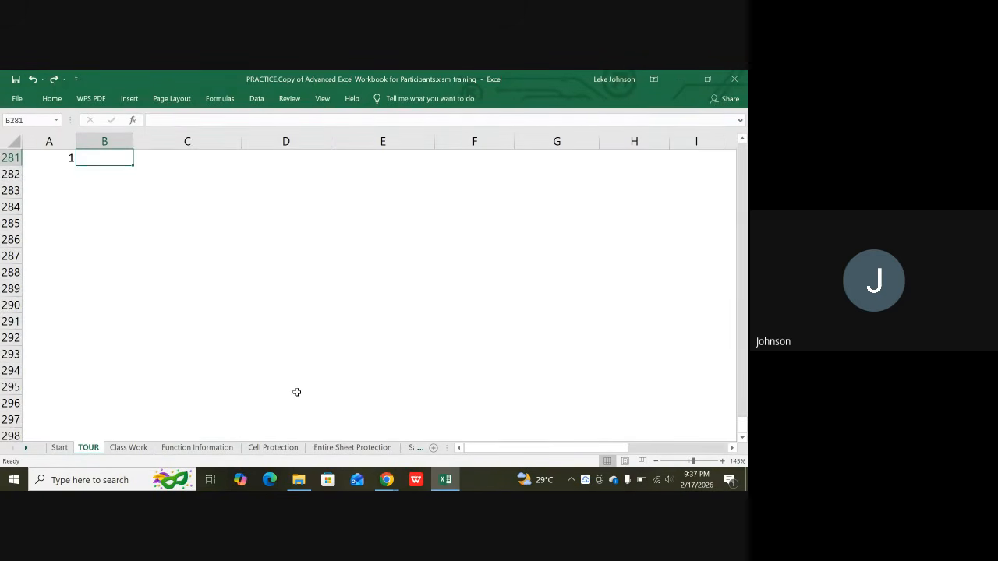
scroll(394, 281, up, 3)
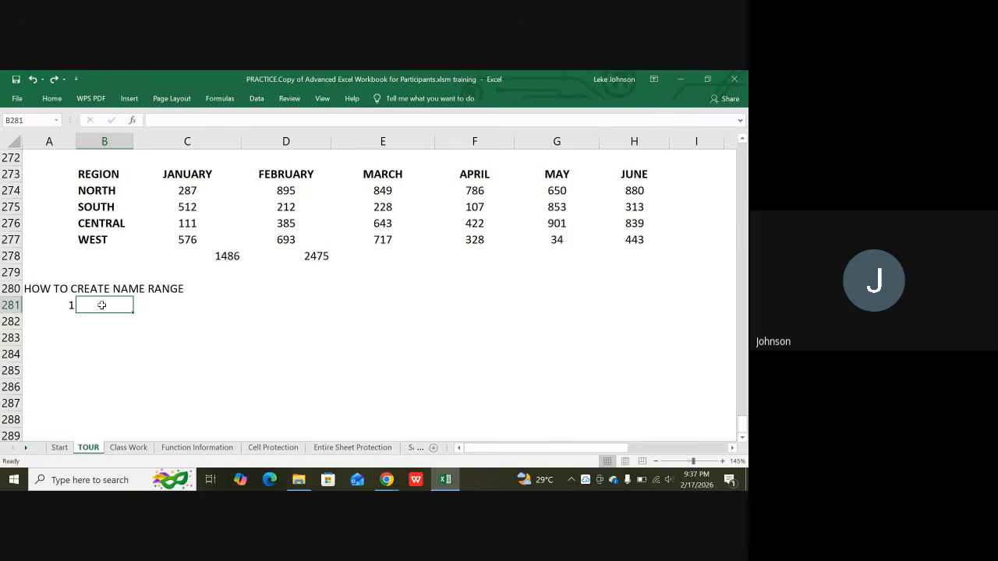
key(ctrl+y)
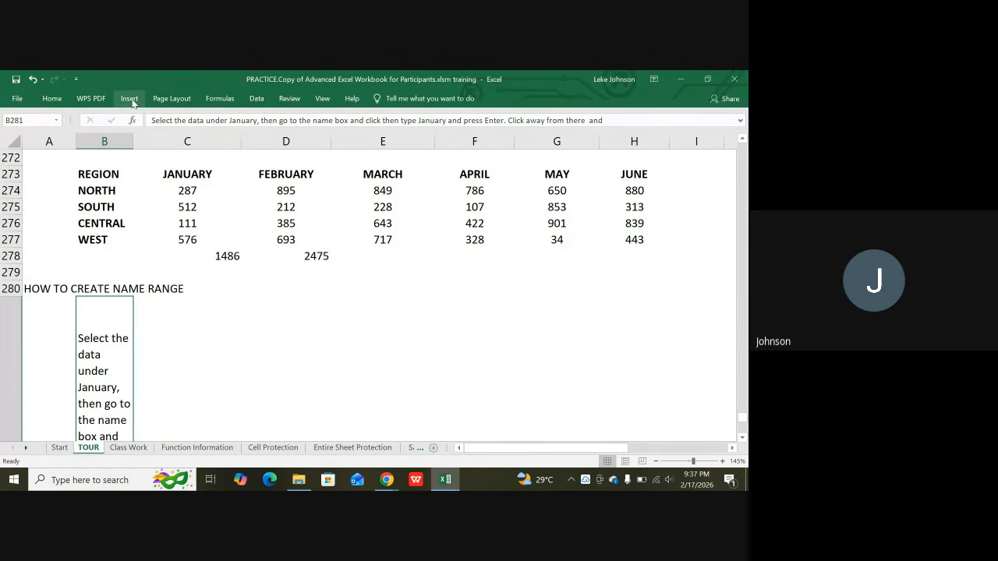
Turn off text wrapping for the note in B281.
click(58, 103)
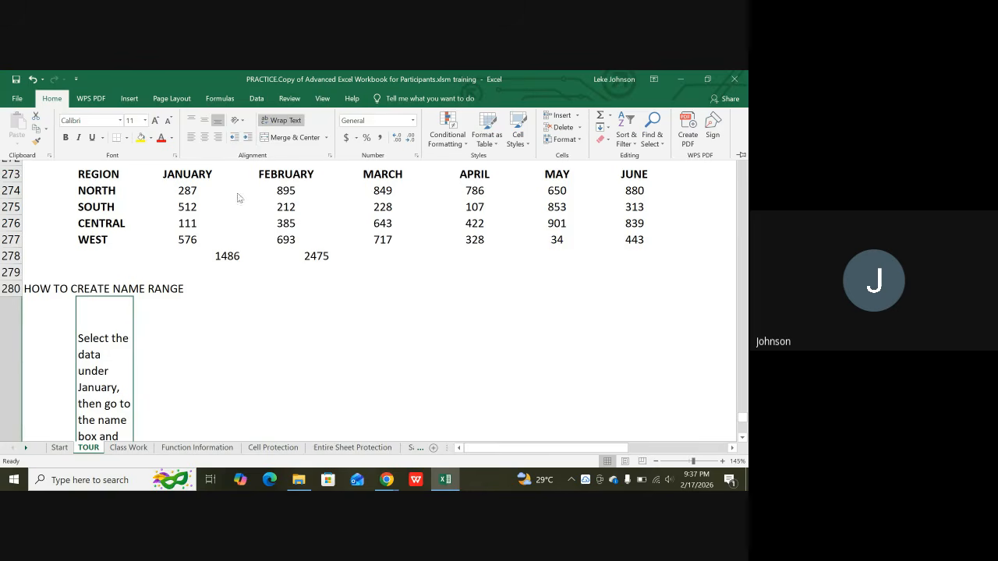
click(274, 119)
scroll(200, 312, up, 2)
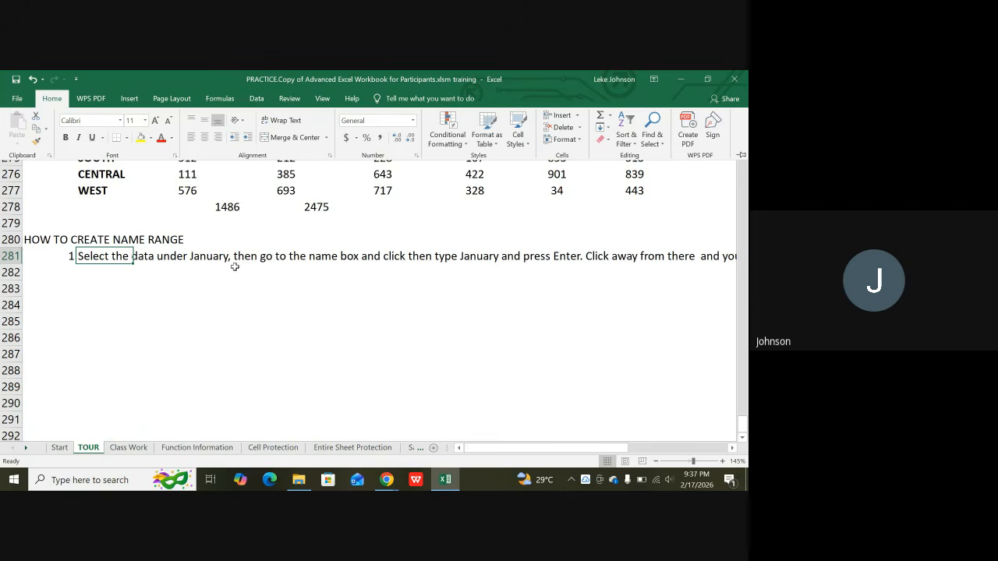
scroll(300, 276, up, 1)
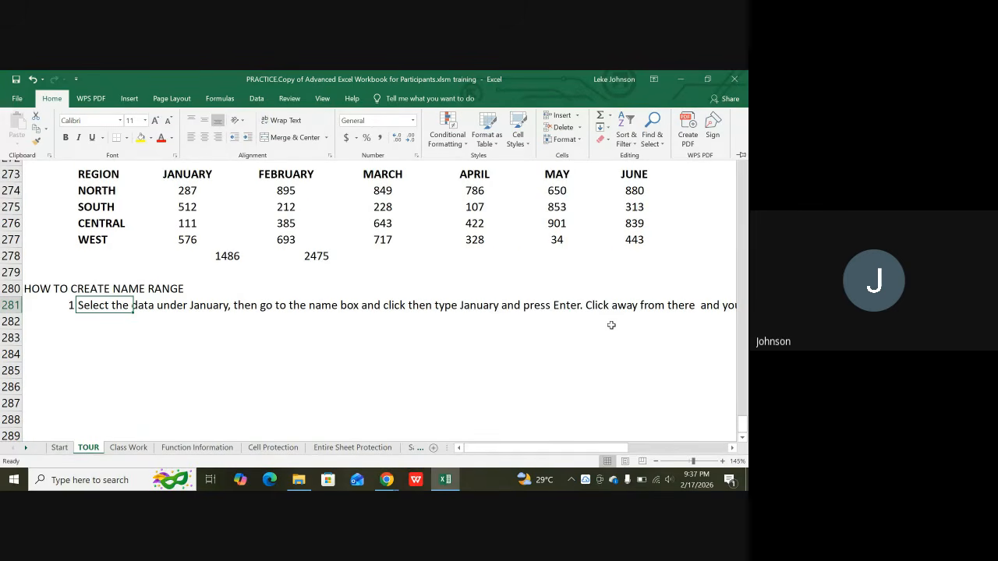
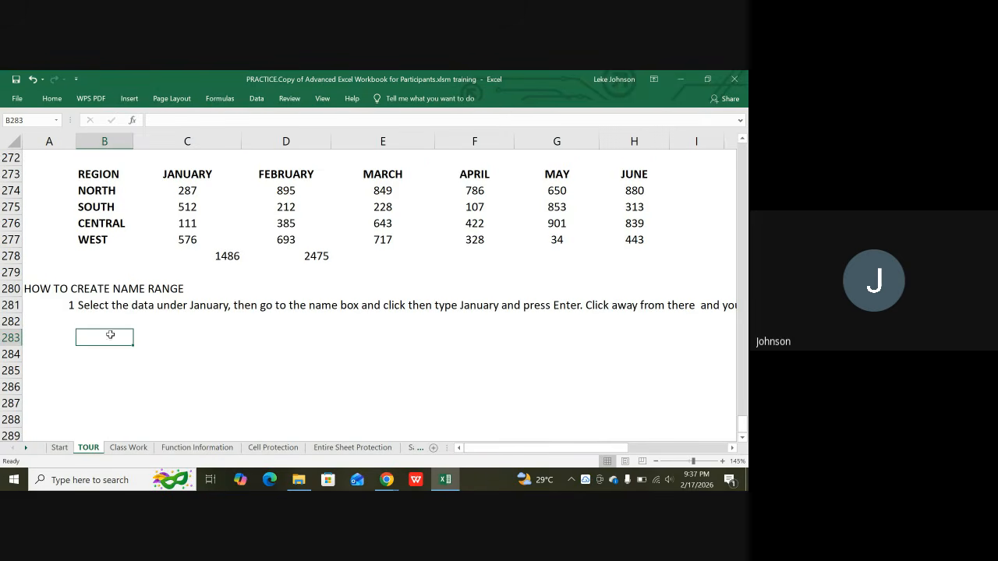
Merge and center cells B281:I282, which hold the first instruction.
click(109, 334)
drag(90, 306, 663, 317)
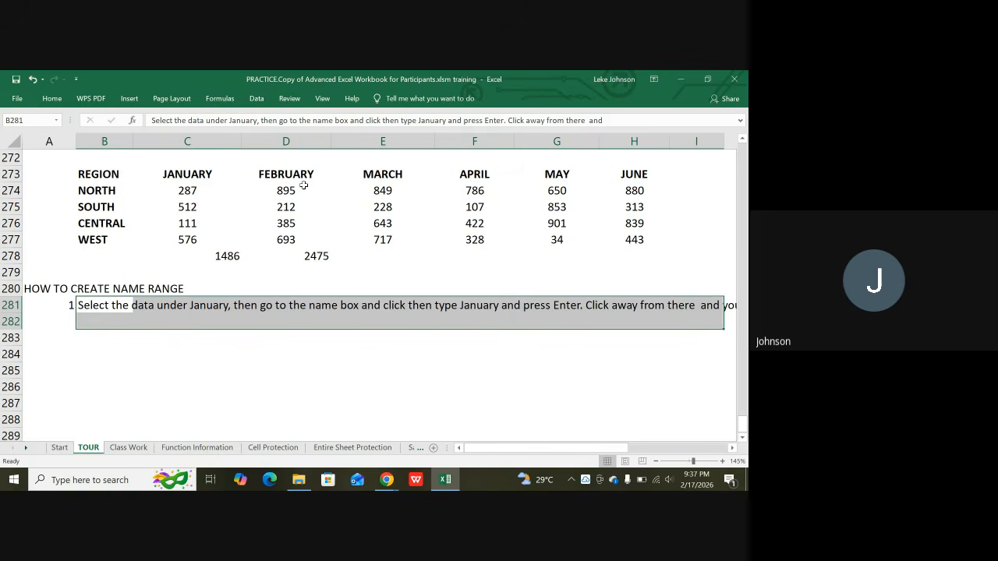
click(52, 99)
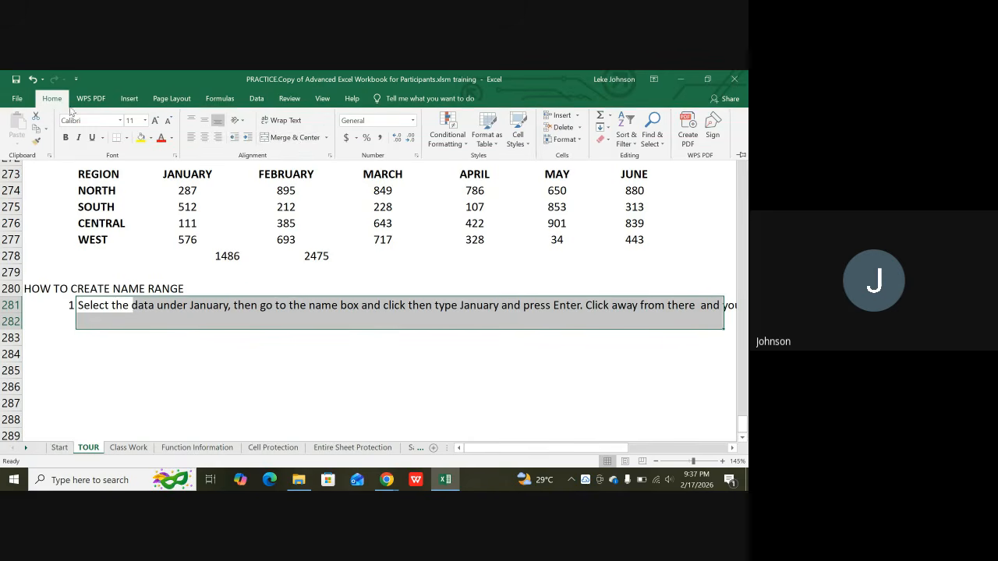
click(298, 138)
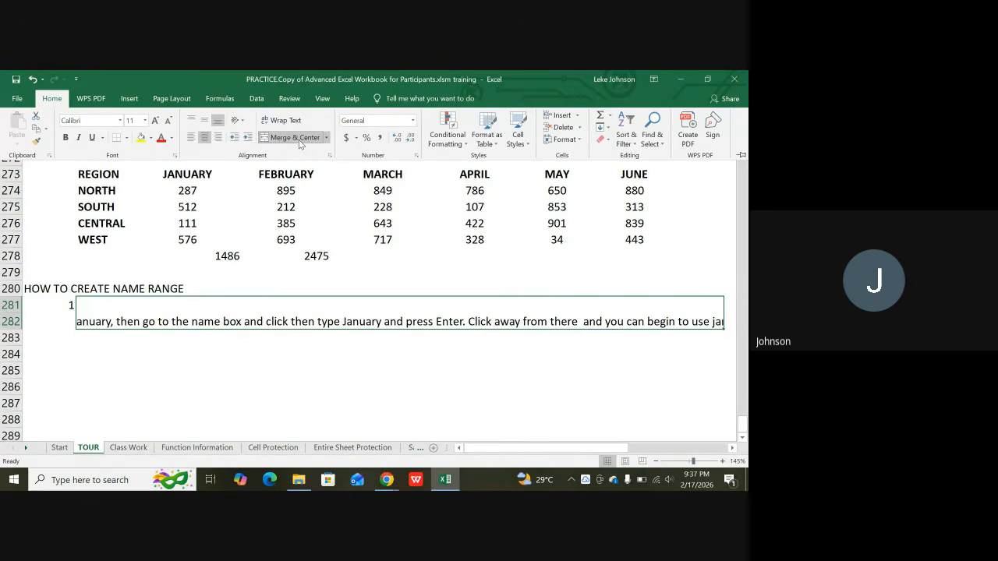
Align the merged B281 note to the top left of its cell and turn on text wrapping.
click(191, 121)
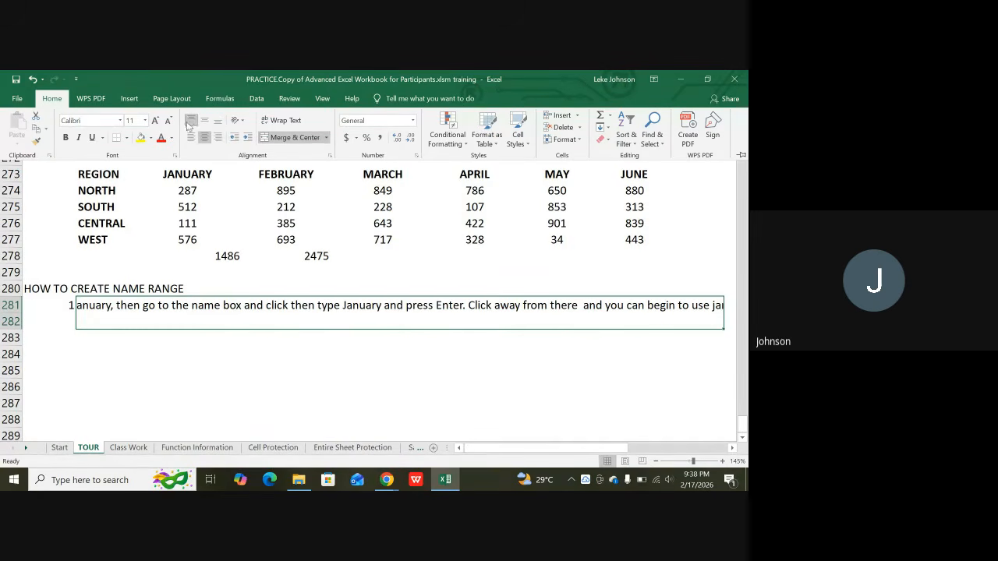
click(192, 137)
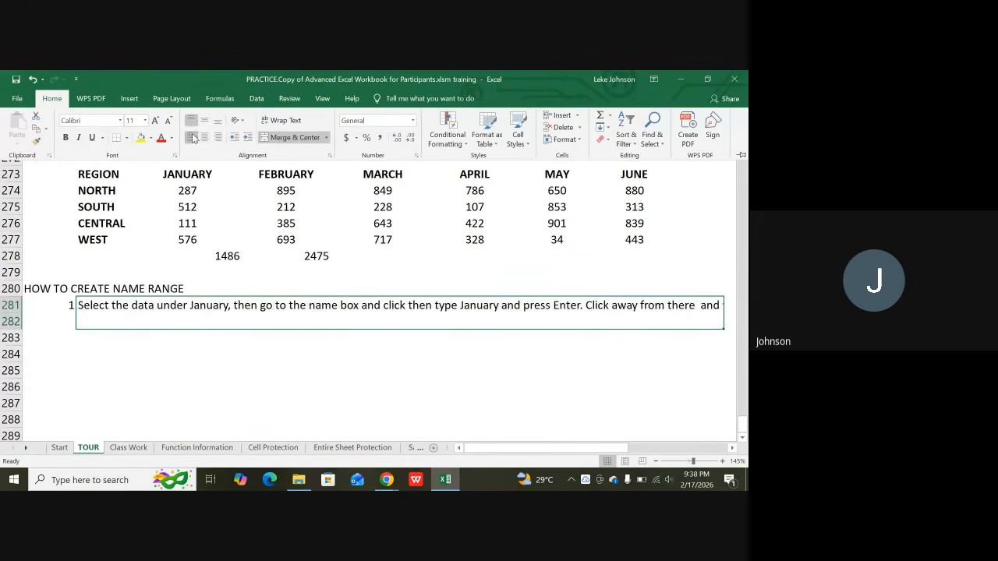
click(282, 120)
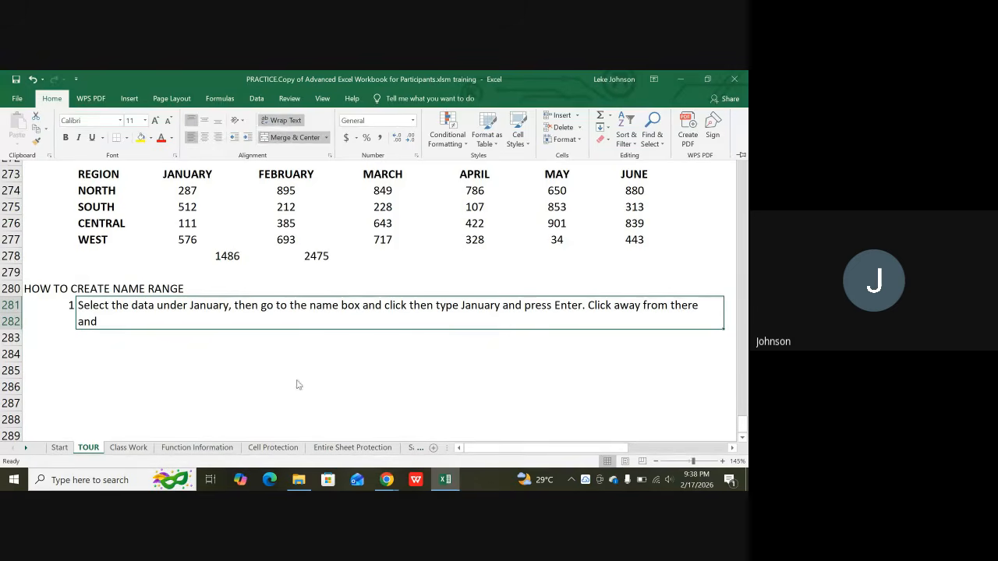
click(273, 371)
click(195, 351)
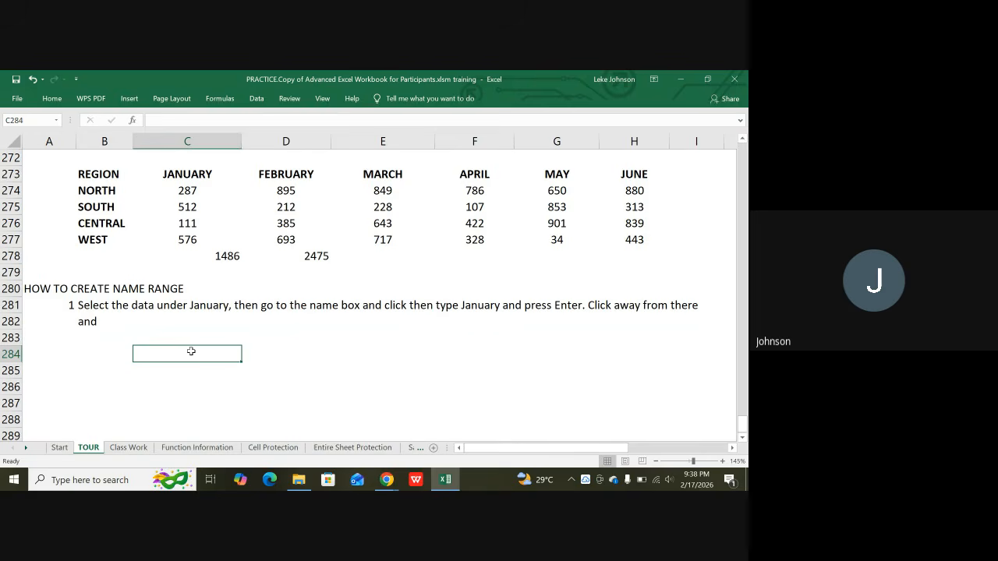
Remove the line break before "you can begin to use january in your formula" in the B281 note and commit the entry.
double_click(116, 319)
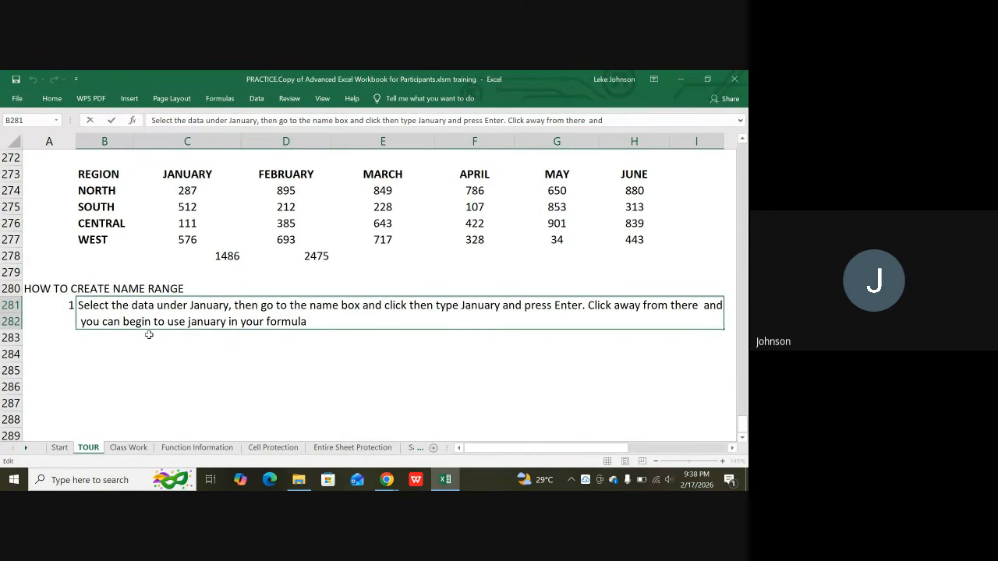
click(81, 321)
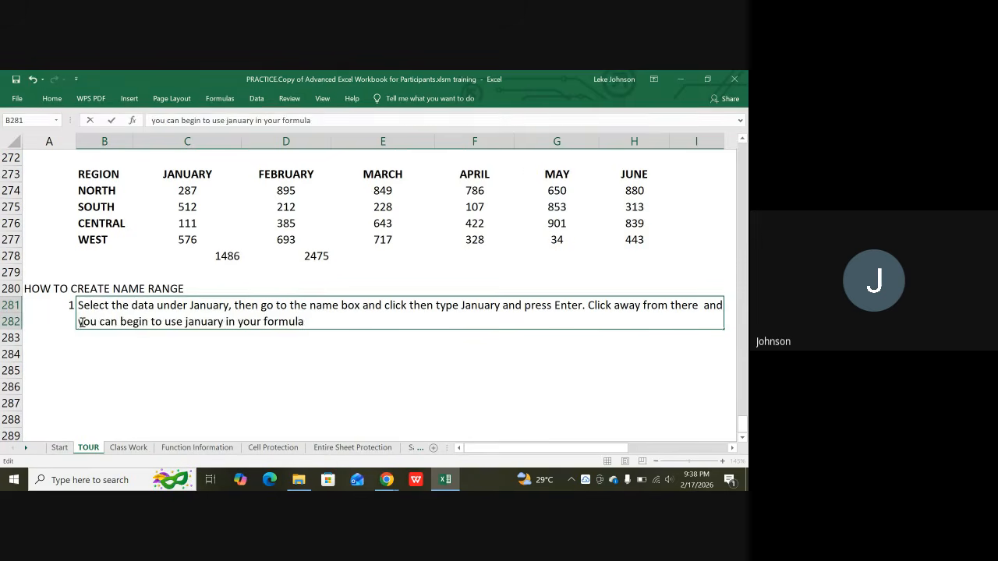
key(BackSpace)
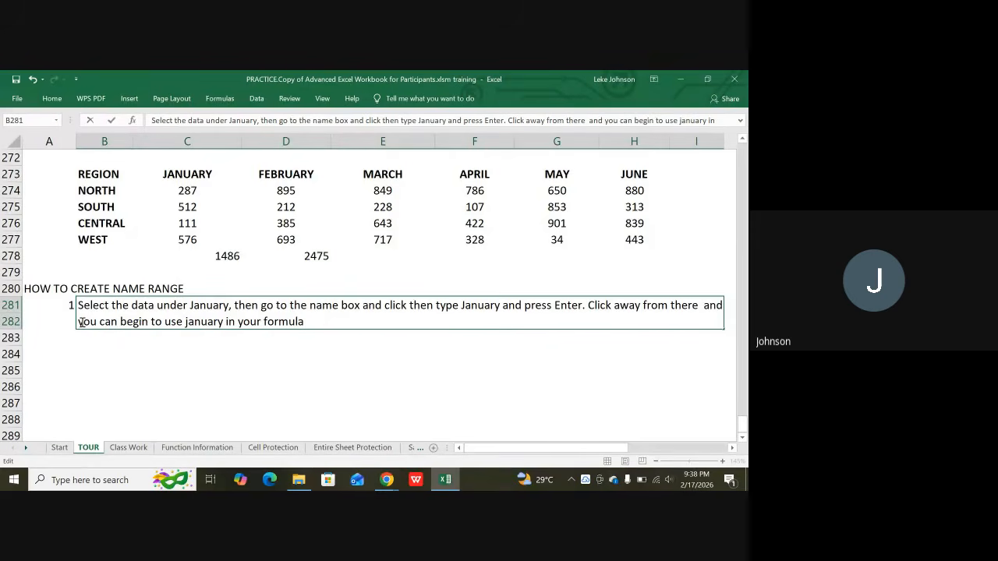
key(Return)
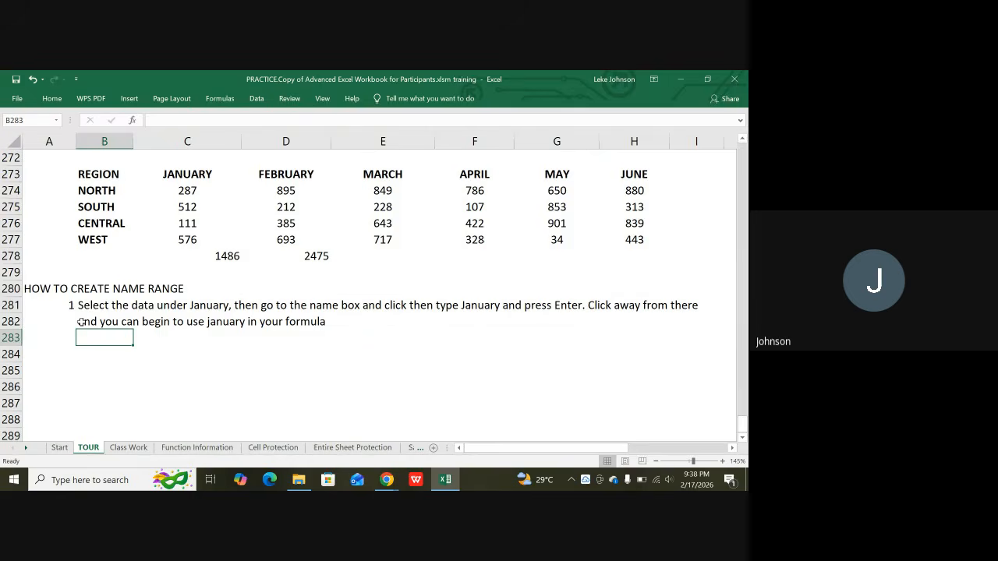
click(308, 399)
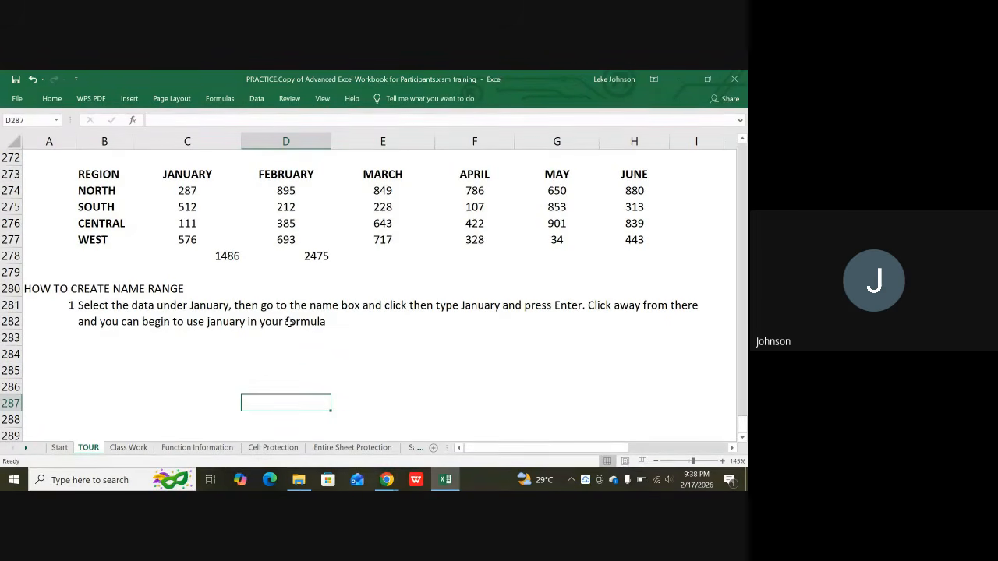
Enter 2 in A283 and begin the B283 note with "Alternatively you can select the header for february to june".
click(72, 336)
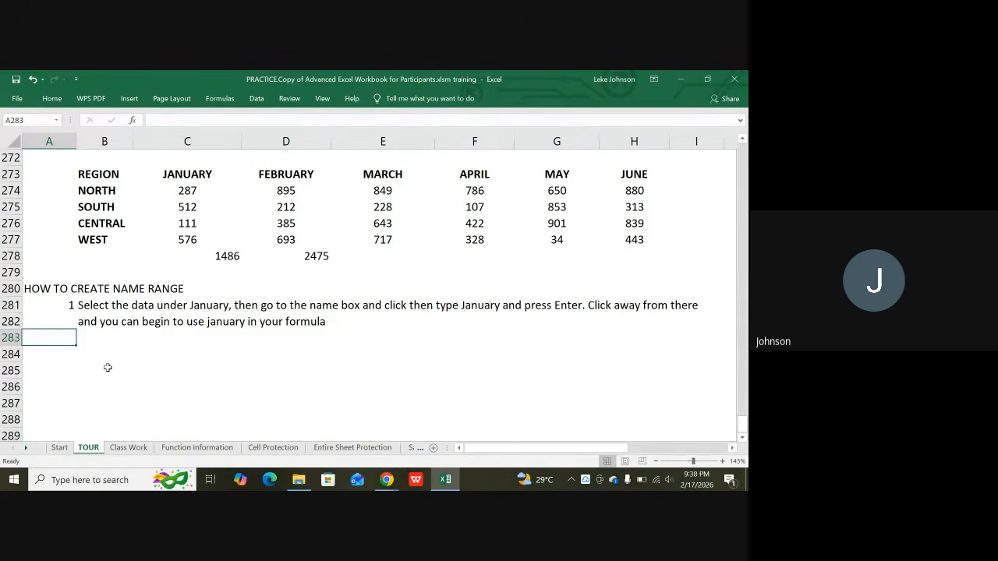
text(2)
key(Tab)
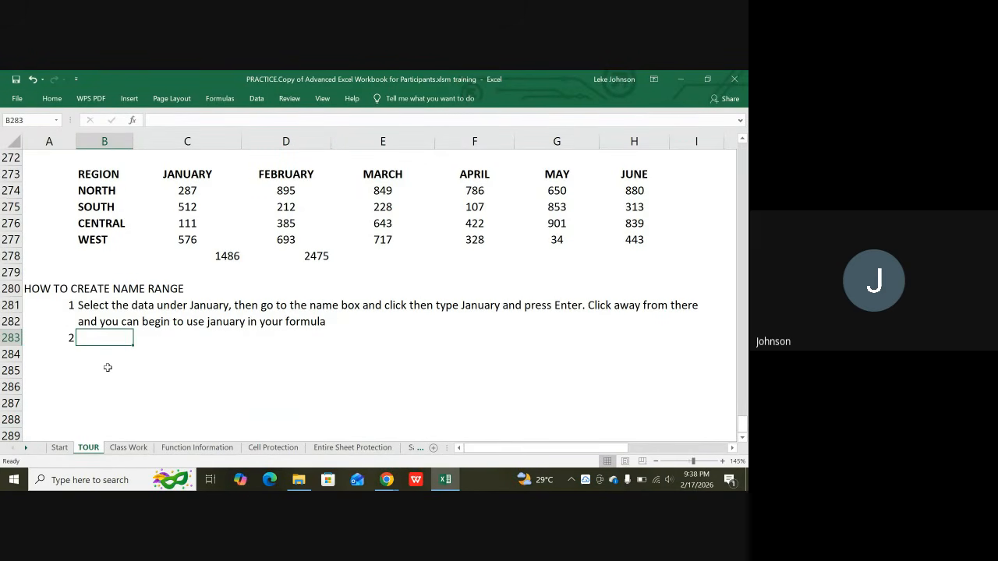
text(Alterna)
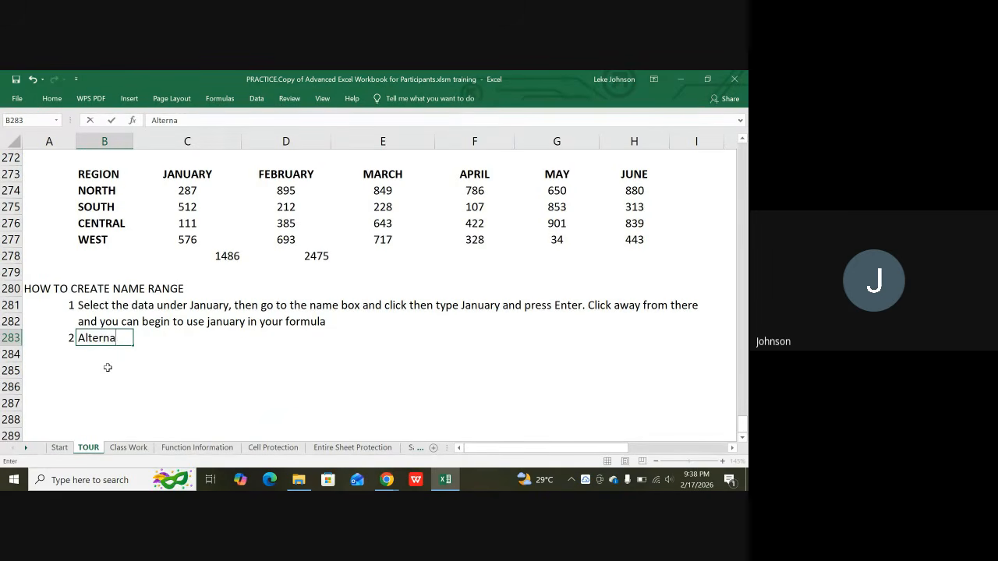
text(tively you ca)
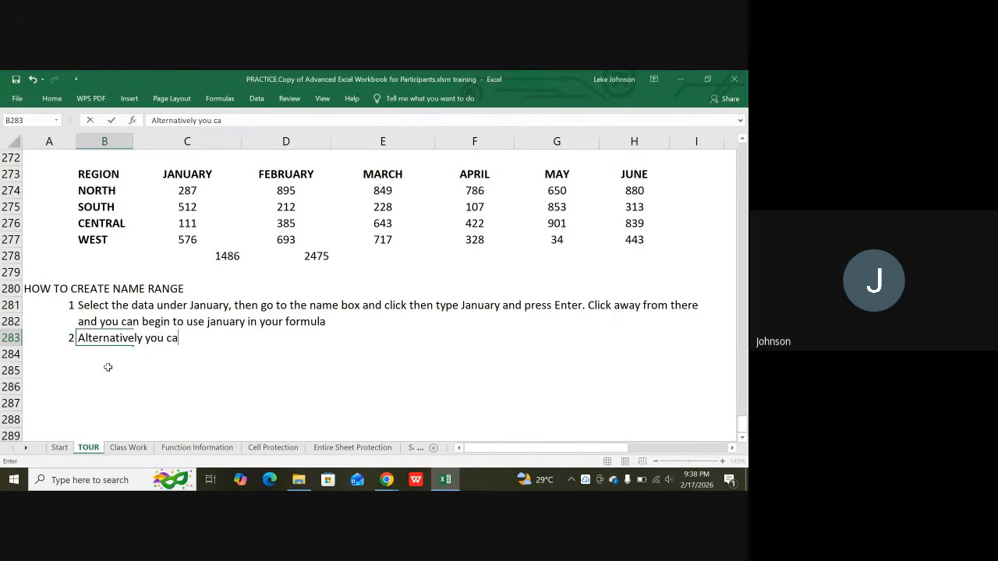
text(n select the hea)
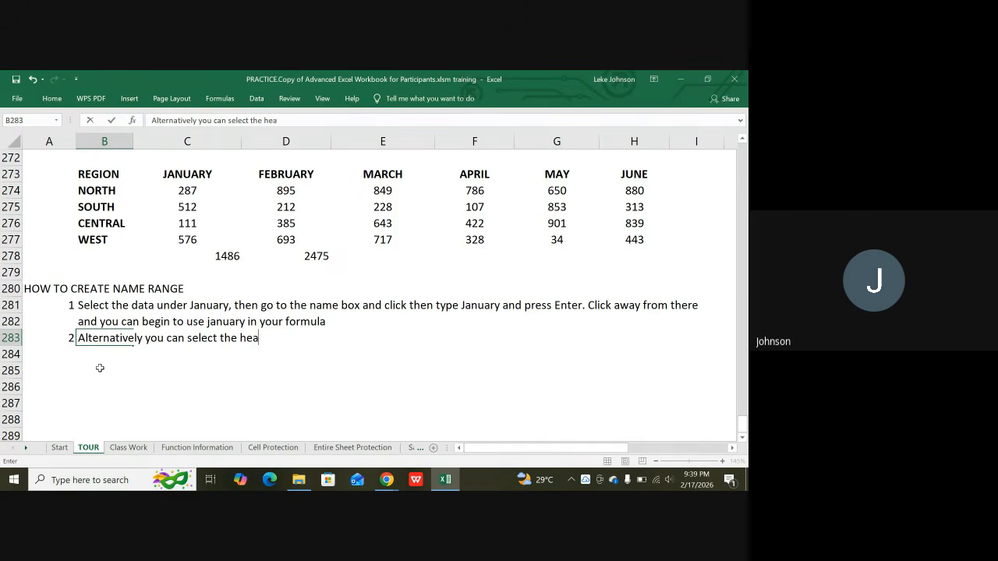
text(der for  febru)
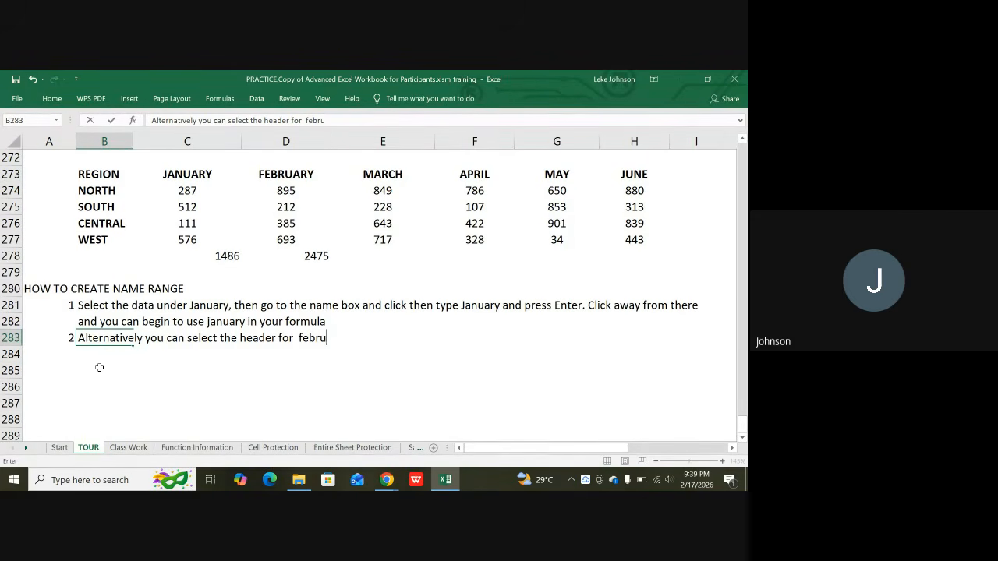
text(ary to june)
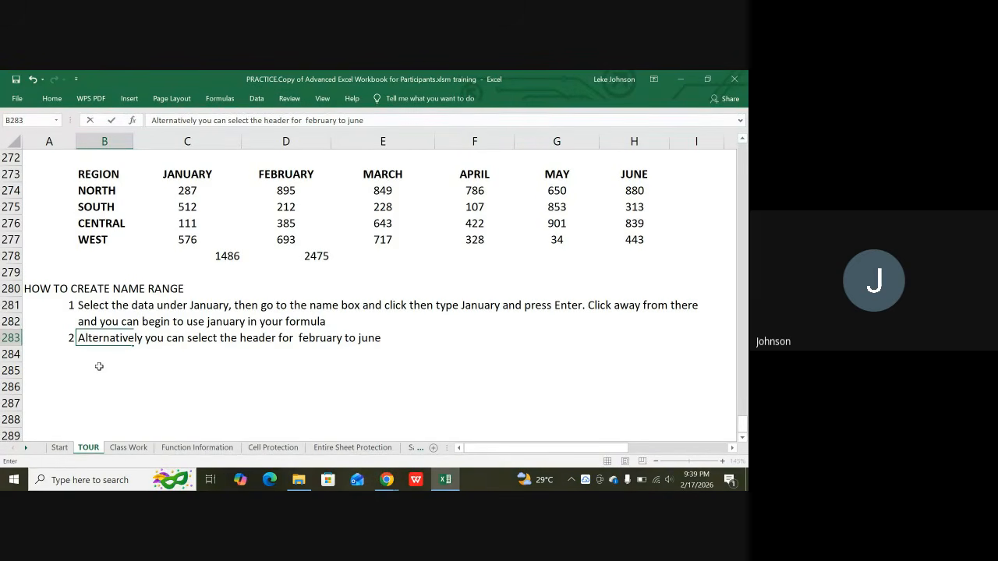
Continue the B283 note with "downwards to the data beneath them then go to the Ribbon Tool".
text( downwards t)
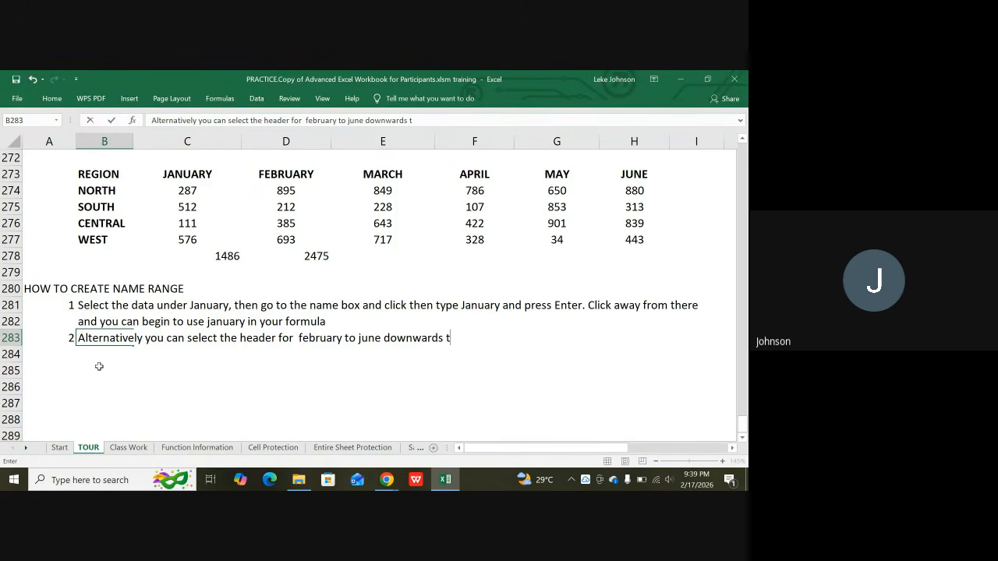
text(o the data be)
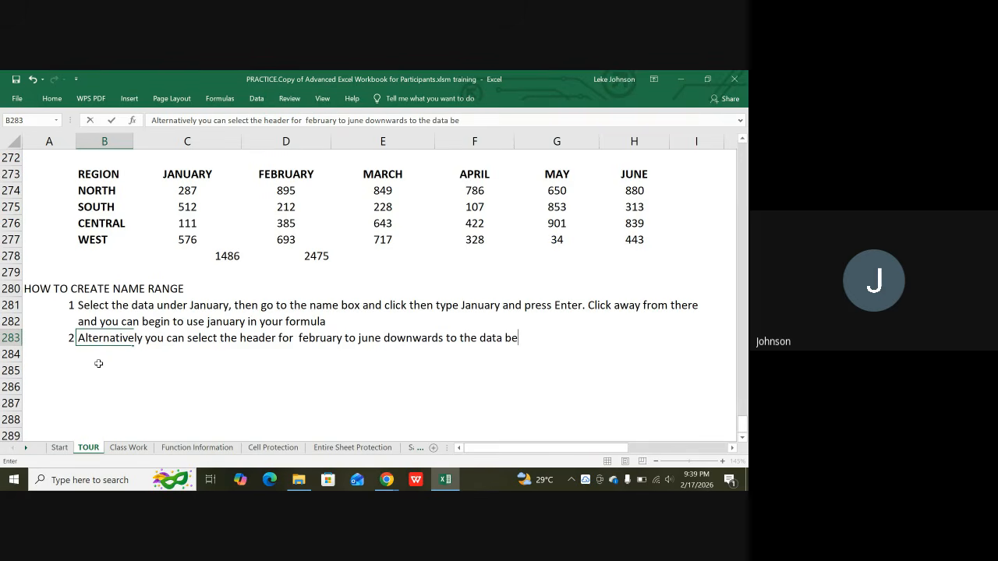
text(neath the)
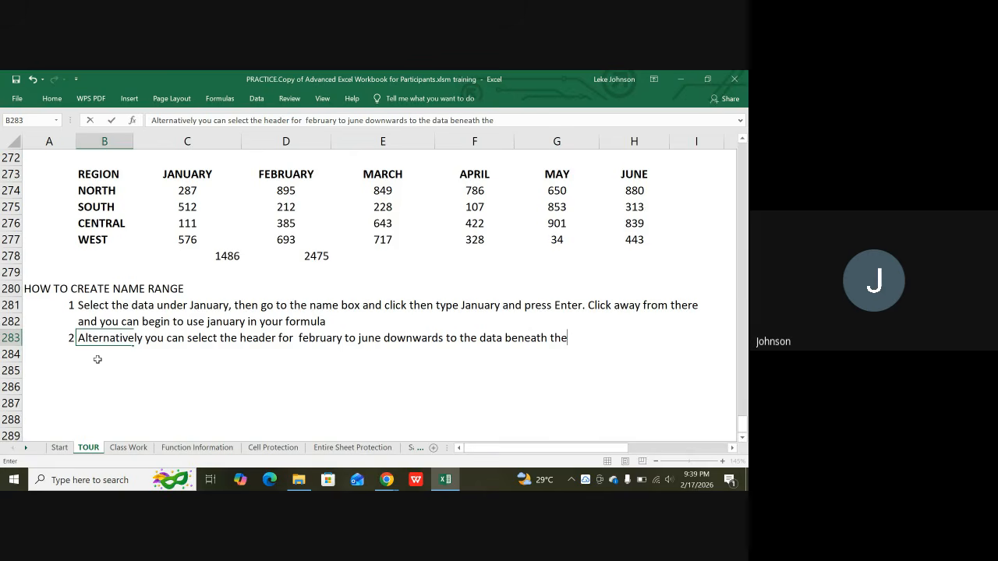
text(m then g)
text(o th)
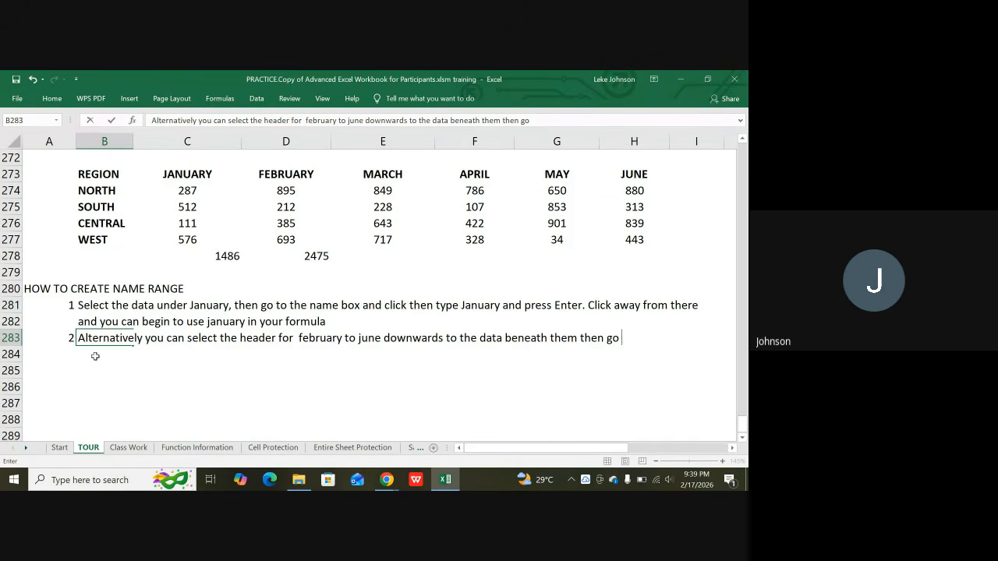
key(BackSpace)
text(o the)
text( i)
text(R)
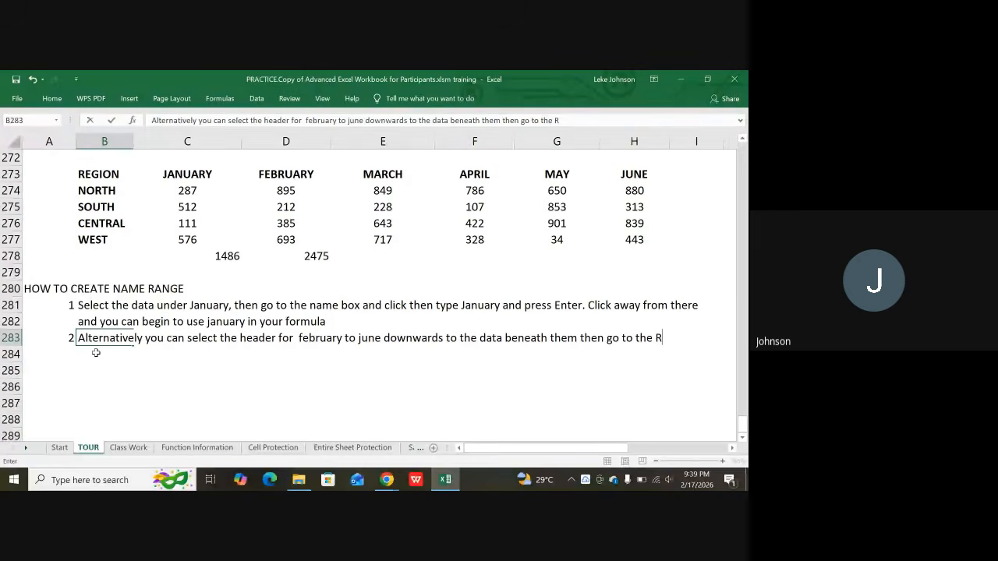
text(ibbon Tool )
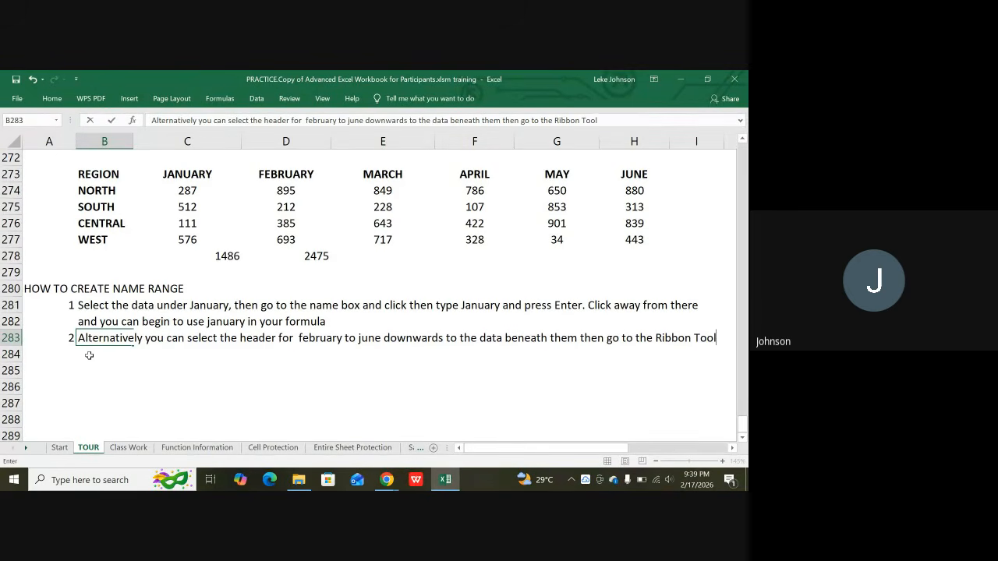
Extend the B283 note with "bar and click on the Formula Tab, locate" and commit the entry.
text(bar and clic)
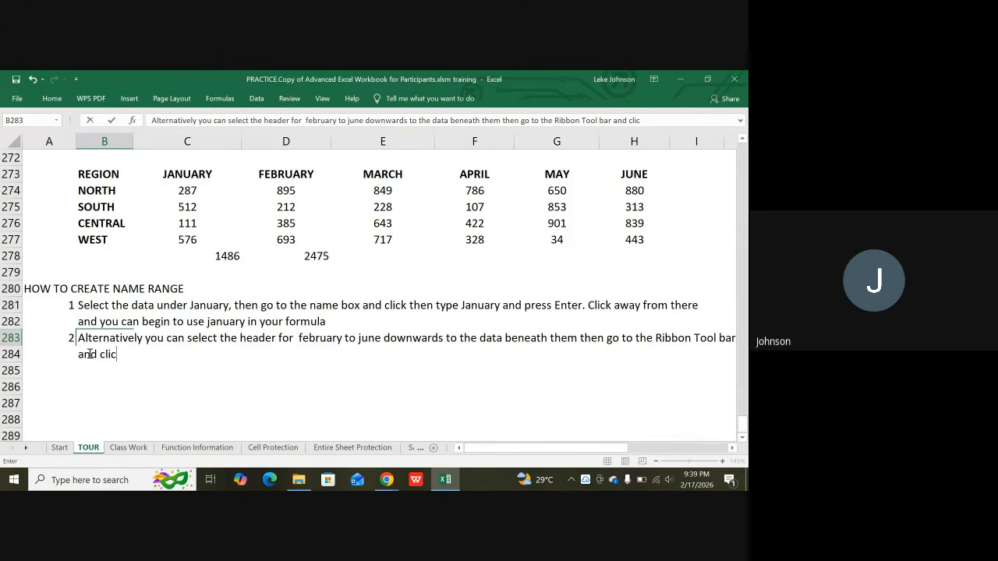
text(k on the Formul)
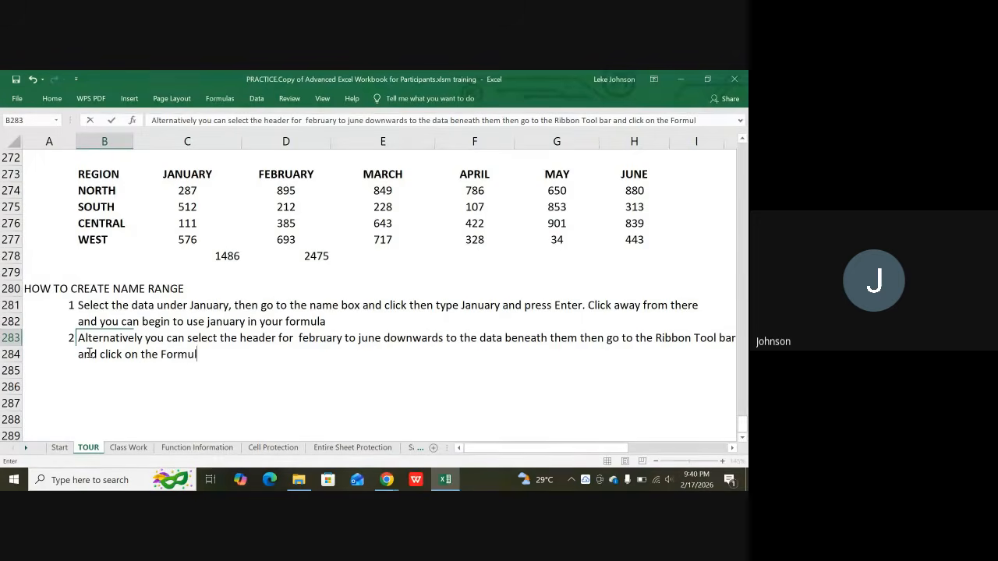
text(a Tab, locate)
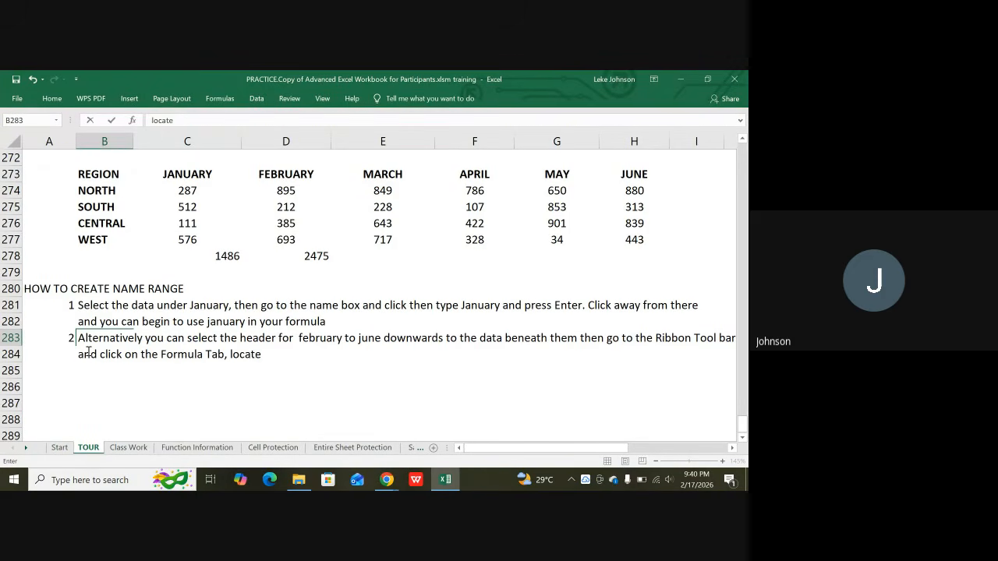
scroll(232, 276, up, 4)
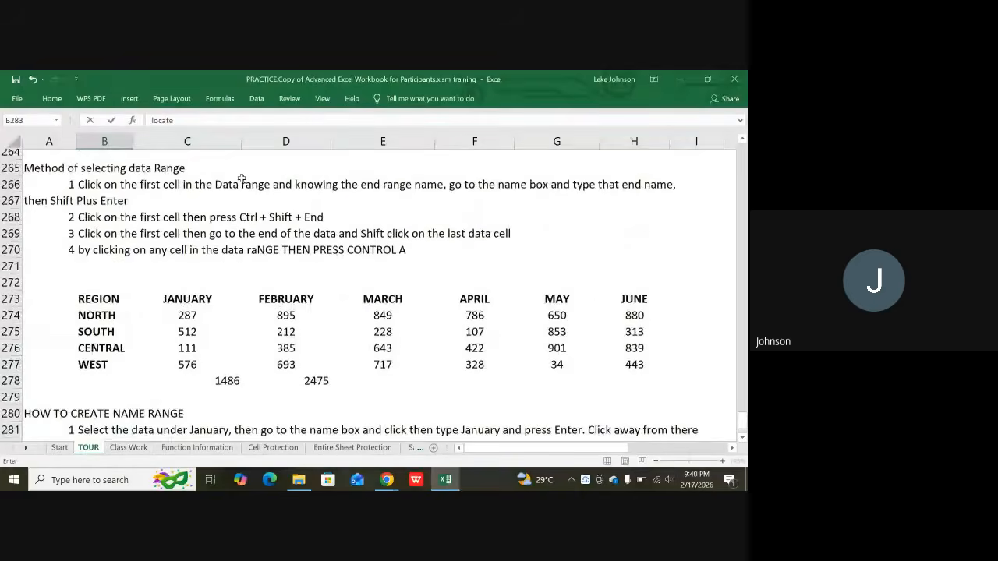
scroll(241, 179, down, 6)
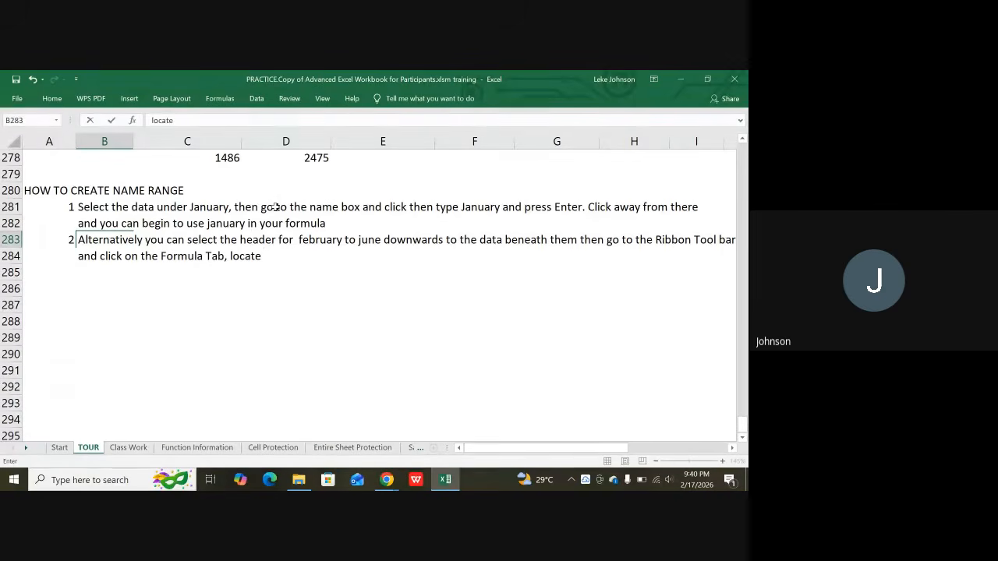
key(Return)
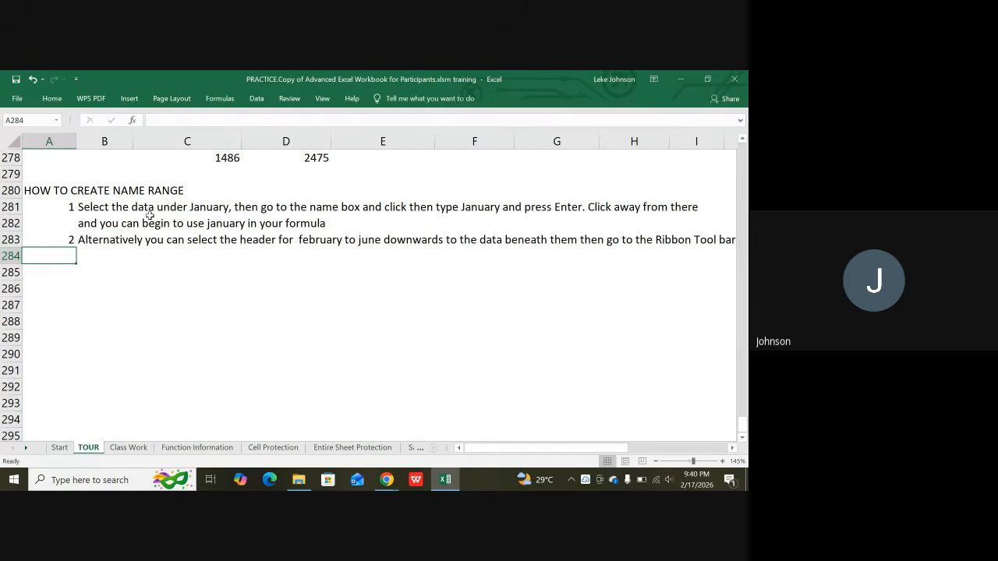
Look up the Defined Names commands among the formula tools, and return to the note in B283.
click(53, 99)
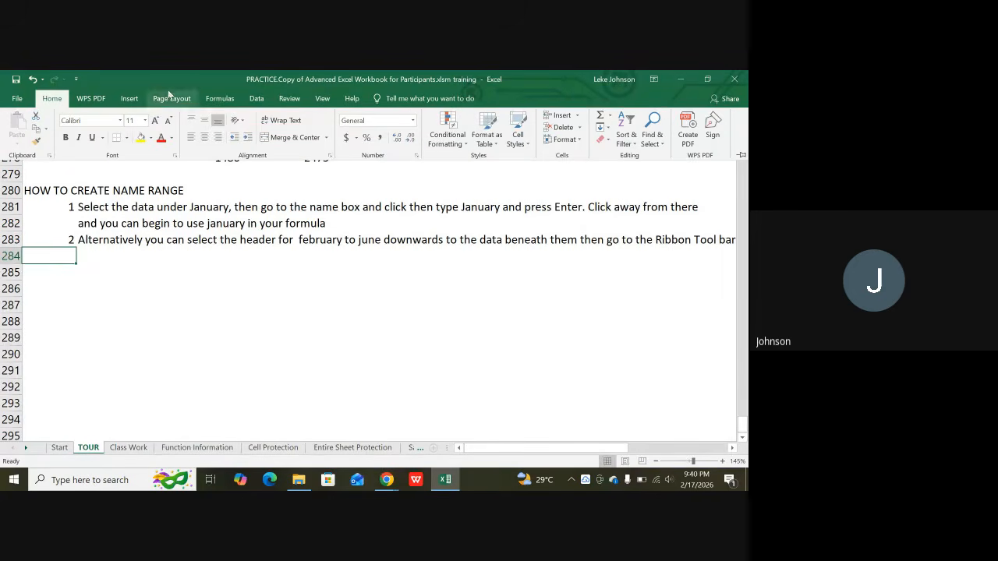
click(218, 98)
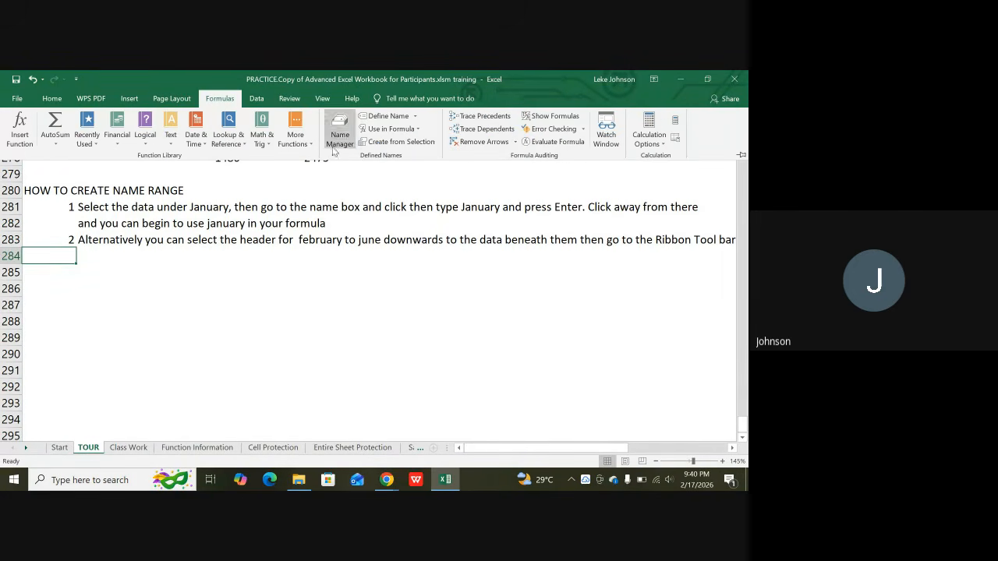
click(208, 287)
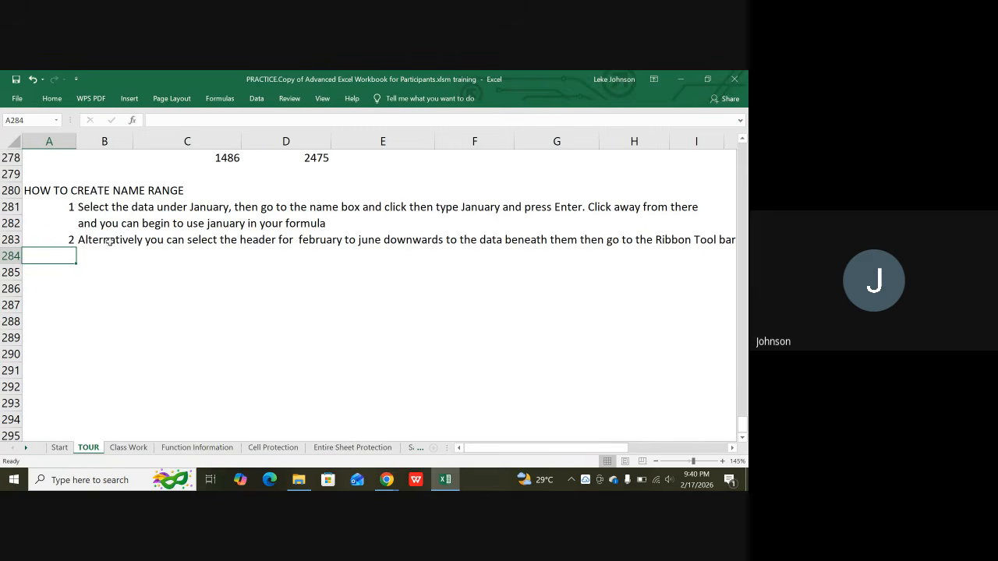
click(98, 240)
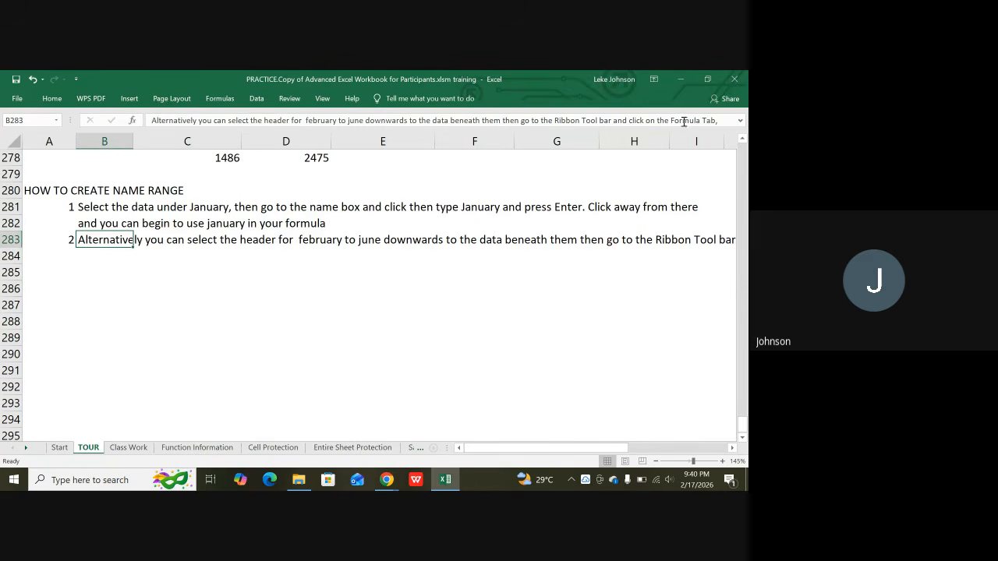
Extend the B283 note after "Formula Tab," with "locate Defined names, then click on Use" and commit the entry.
click(722, 118)
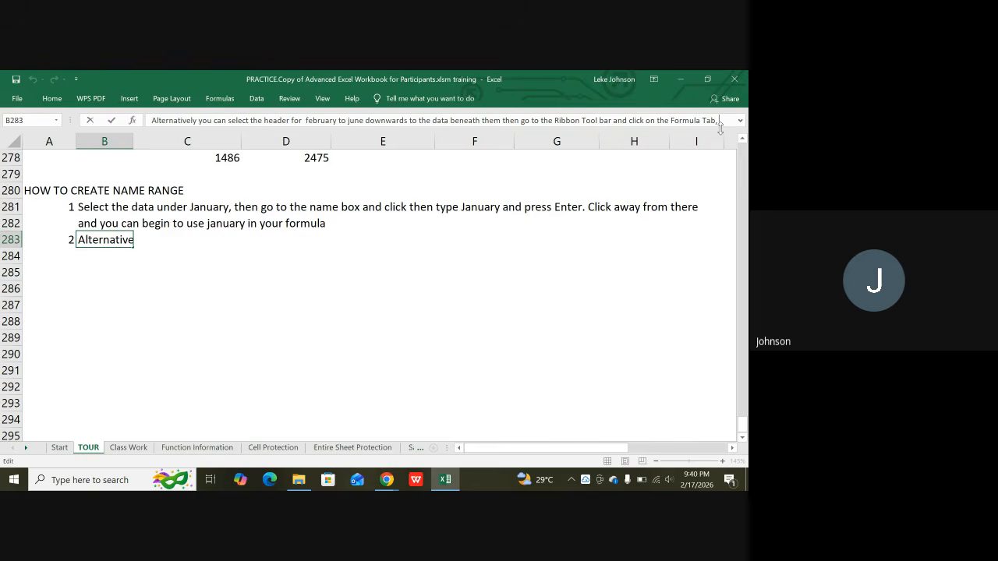
text(locate)
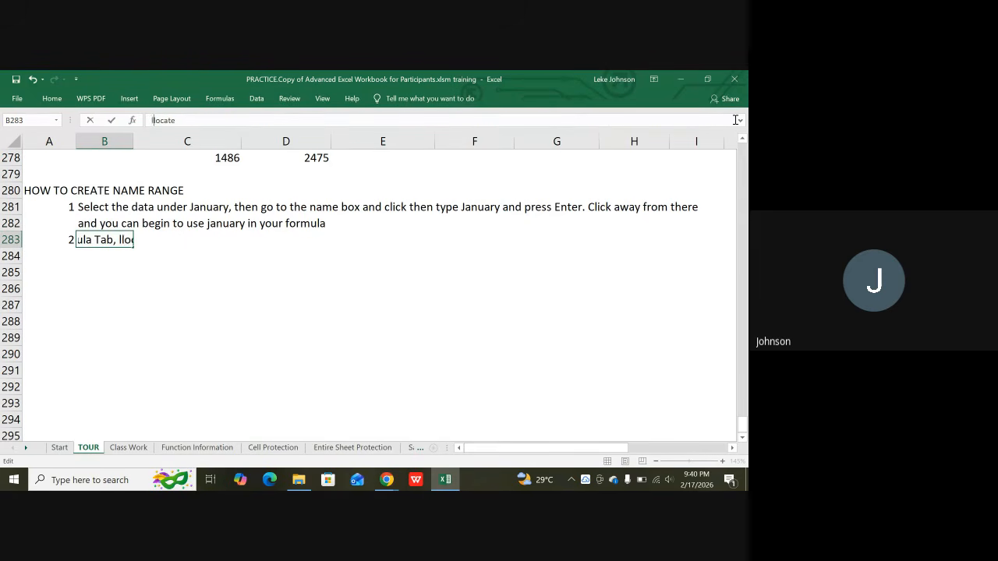
key(BackSpace)
key(BackSpace)
key(BackSpace)
key(BackSpace)
text(,)
key(End)
text(Defined na)
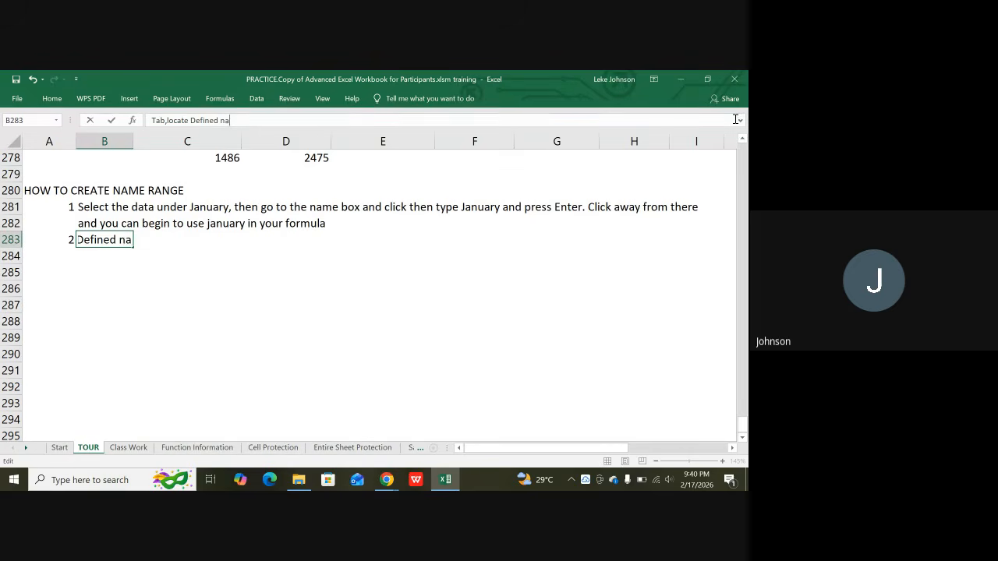
text(mes, then)
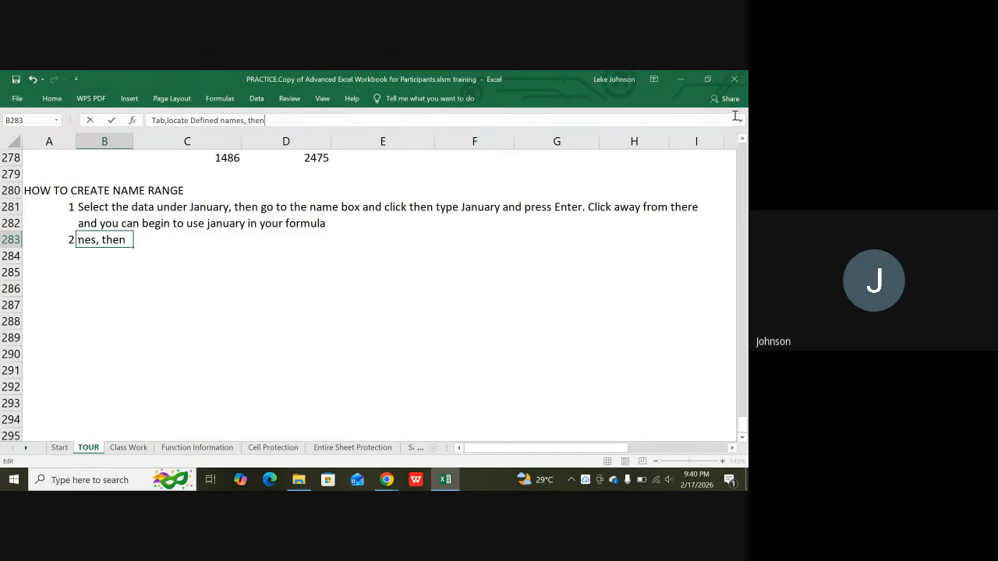
text( click on Use)
key(Return)
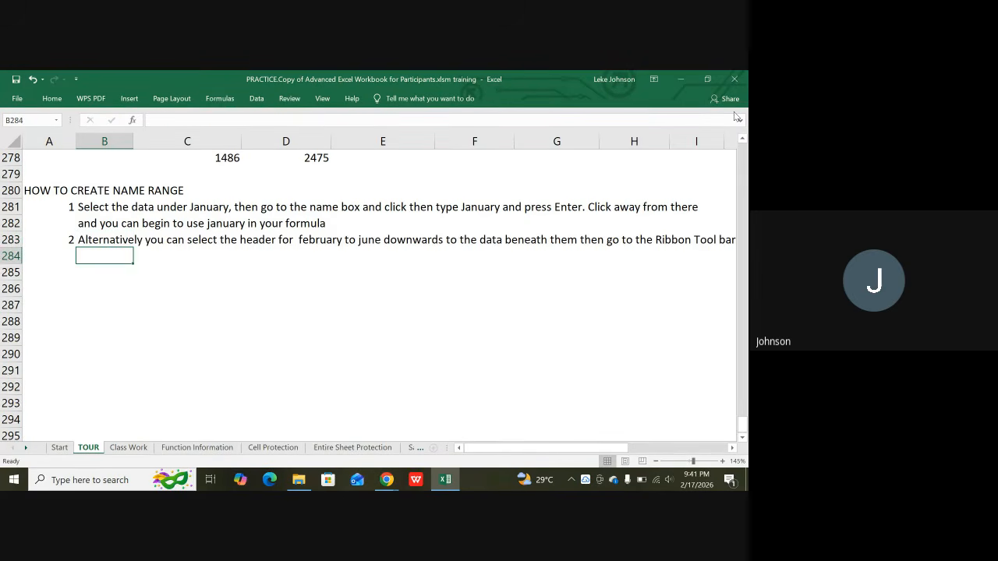
Check the Defined Names commands, and replace the final "Use" in the B283 note with "Create from selection".
click(219, 98)
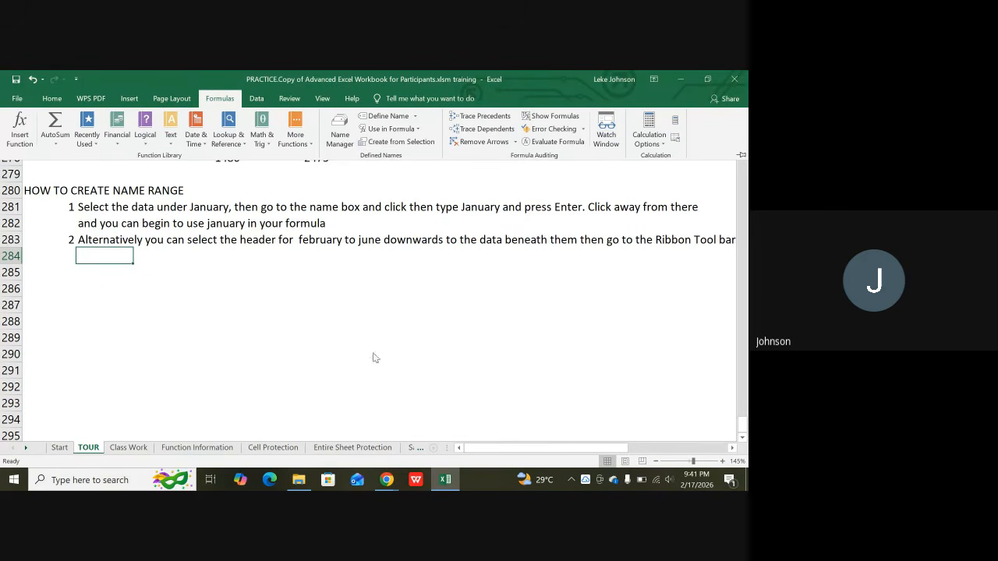
click(121, 234)
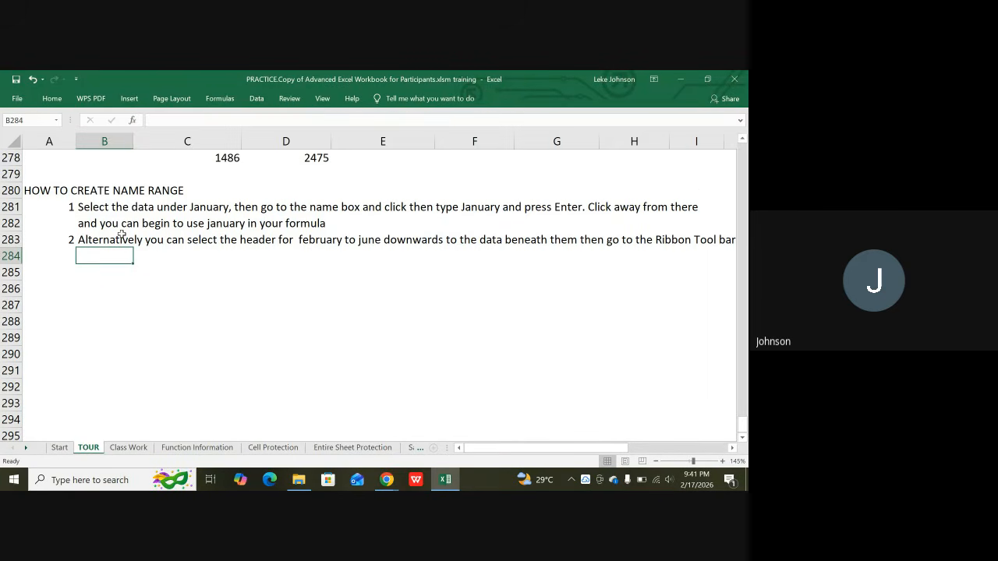
click(99, 241)
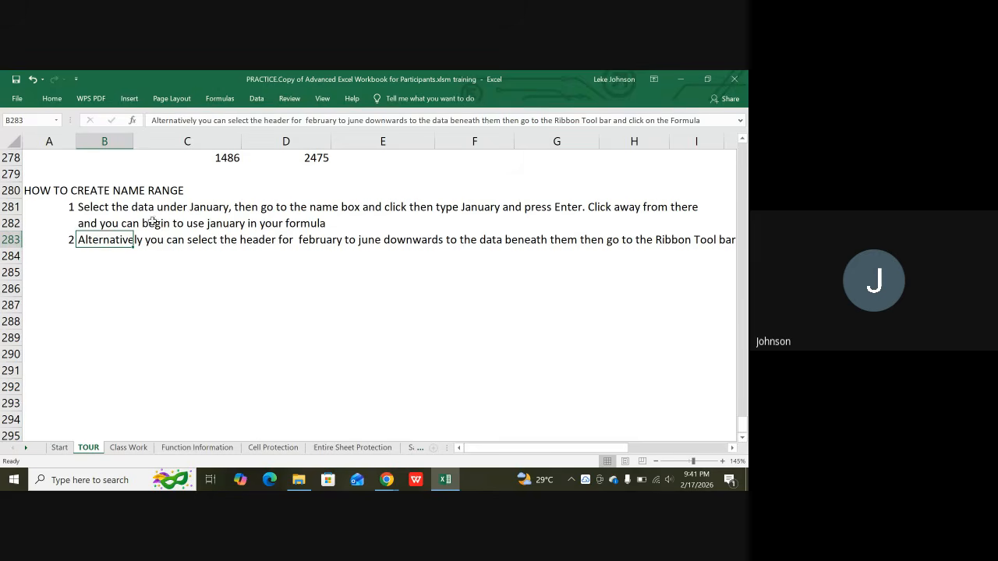
click(711, 121)
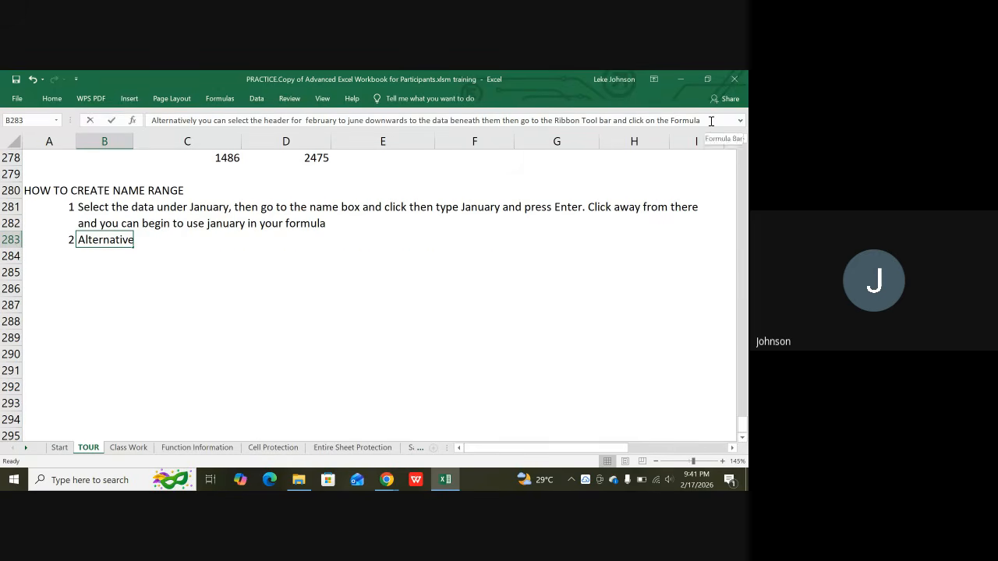
click(711, 121)
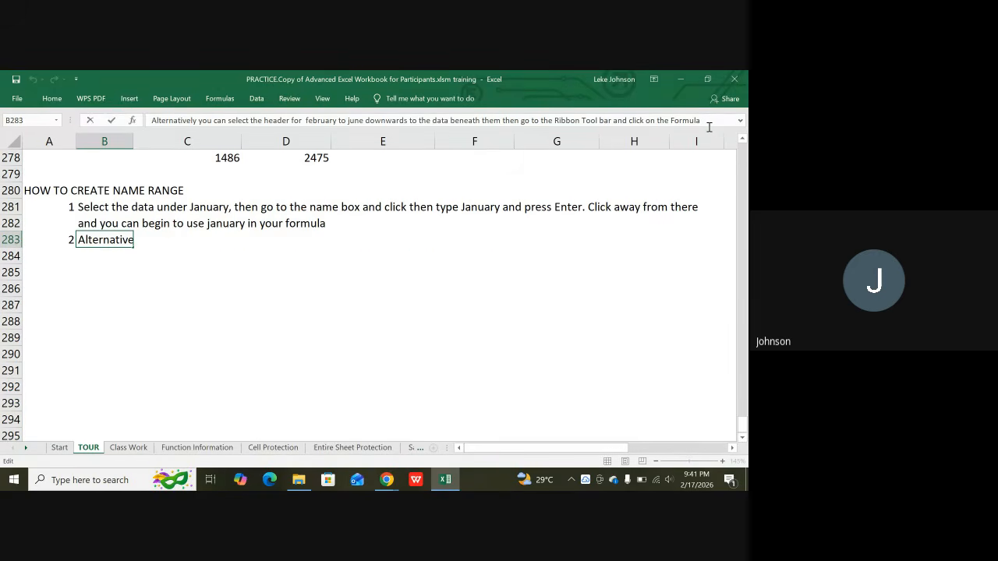
key(Right)
key(Right)
key(Right)
key(Right)
key(Right)
key(Right)
key(Right)
key(Right)
key(Right)
key(Right)
key(Right)
key(Right)
key(Right)
key(Right)
key(Right)
key(Right)
key(Right)
key(Right)
key(Right)
key(Right)
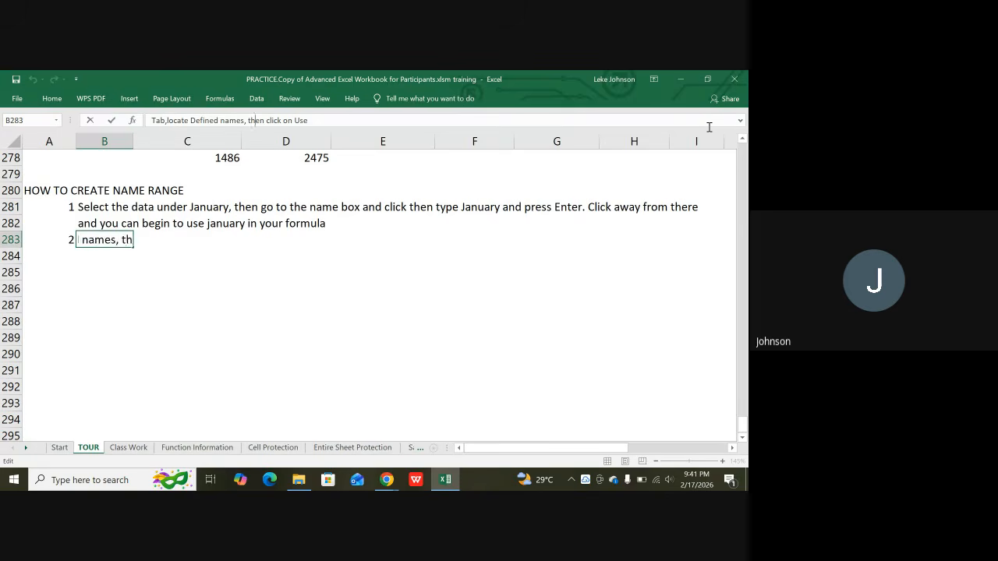
key(Right)
key(Right)
key(Right)
key(Right)
key(Right)
key(Right)
key(Right)
key(Right)
key(Right)
key(Right)
key(Right)
key(Right)
key(Right)
key(Right)
key(Right)
key(BackSpace)
key(BackSpace)
key(BackSpace)
text(Create fro)
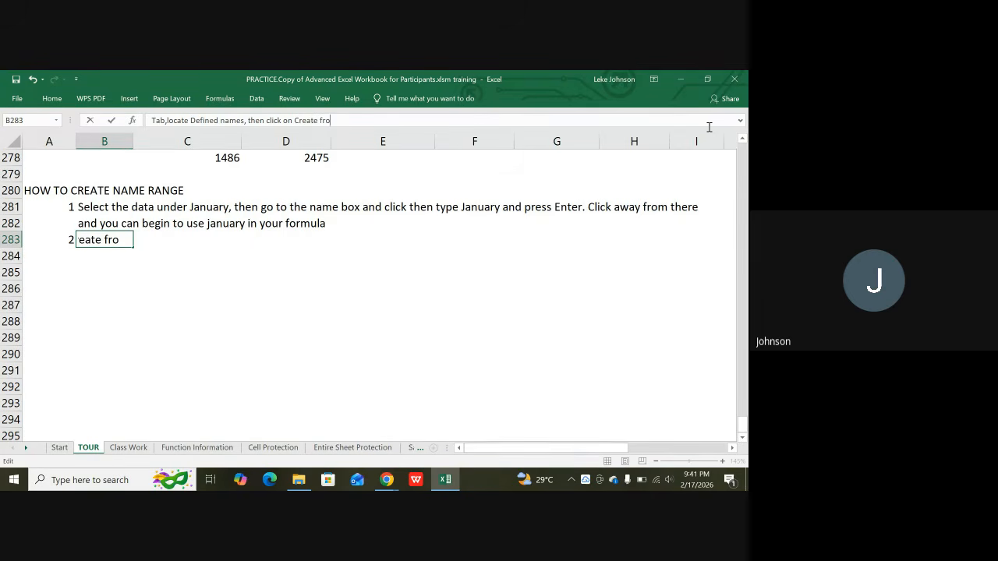
text(m selection)
key(Return)
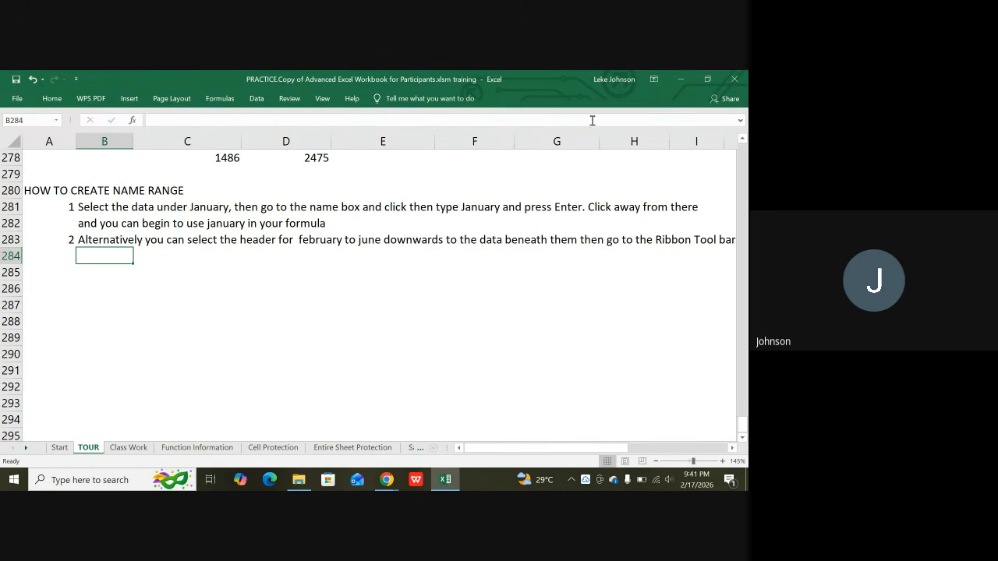
Merge and center the range B283:I284 that holds the second instruction.
click(101, 239)
mouse_move(101, 240)
mouse_down()
mouse_move(511, 308)
mouse_move(707, 256)
mouse_up()
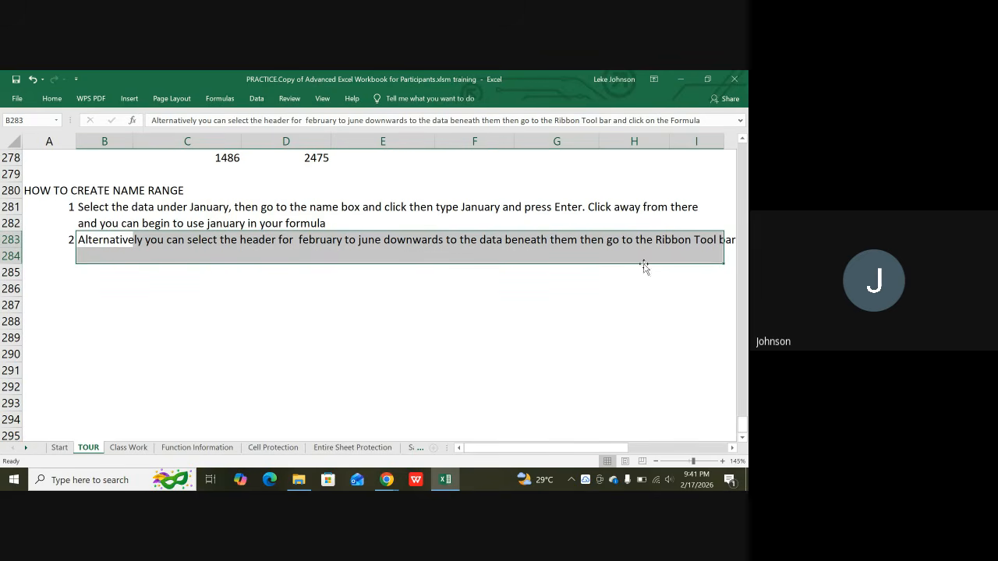
click(50, 97)
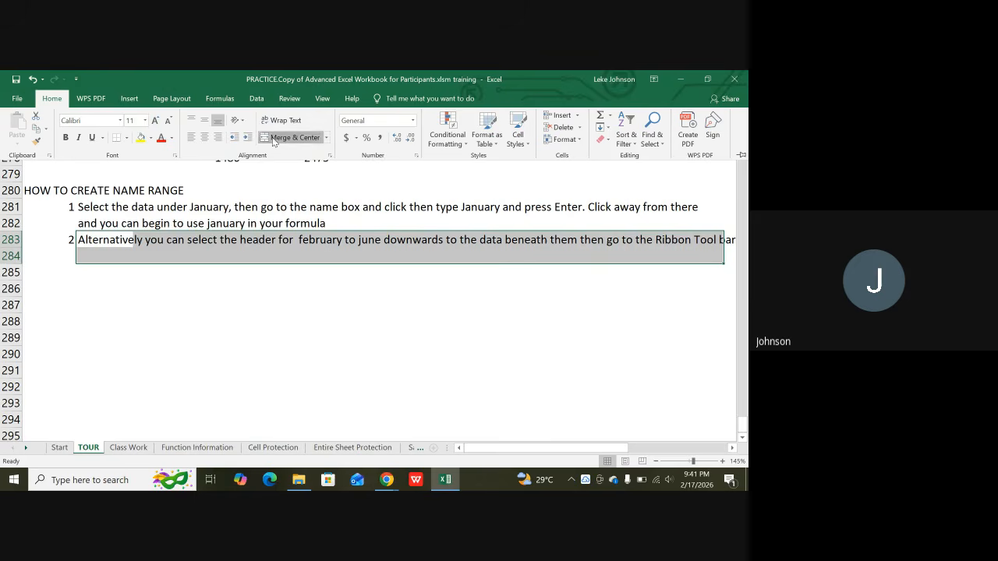
click(273, 138)
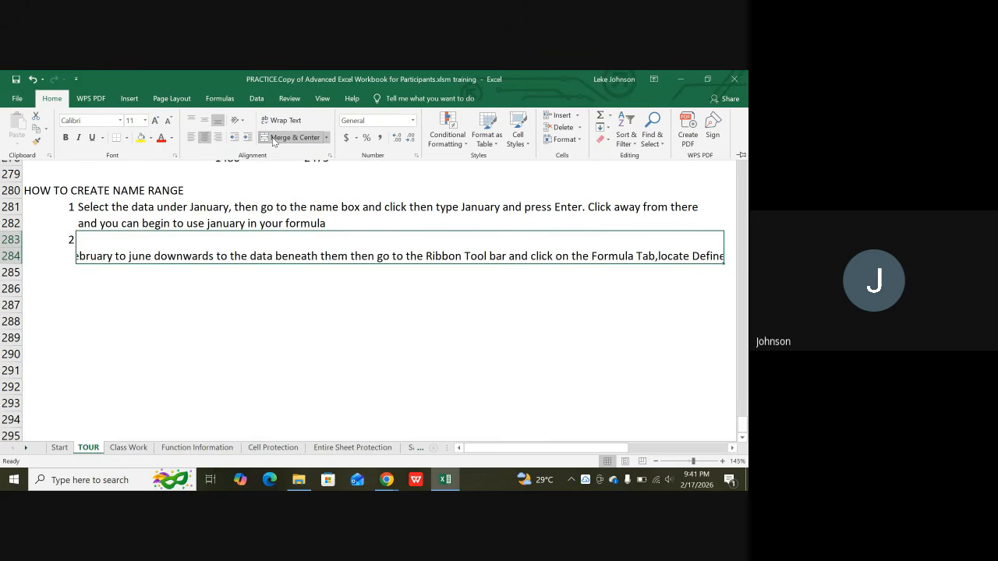
Align the merged second instruction to the top left and wrap its text.
click(191, 120)
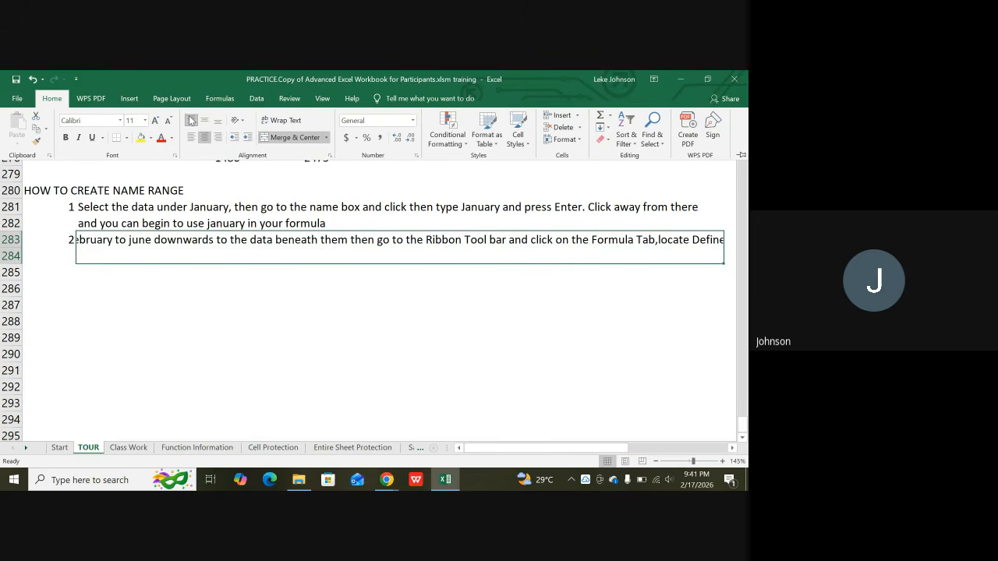
click(189, 138)
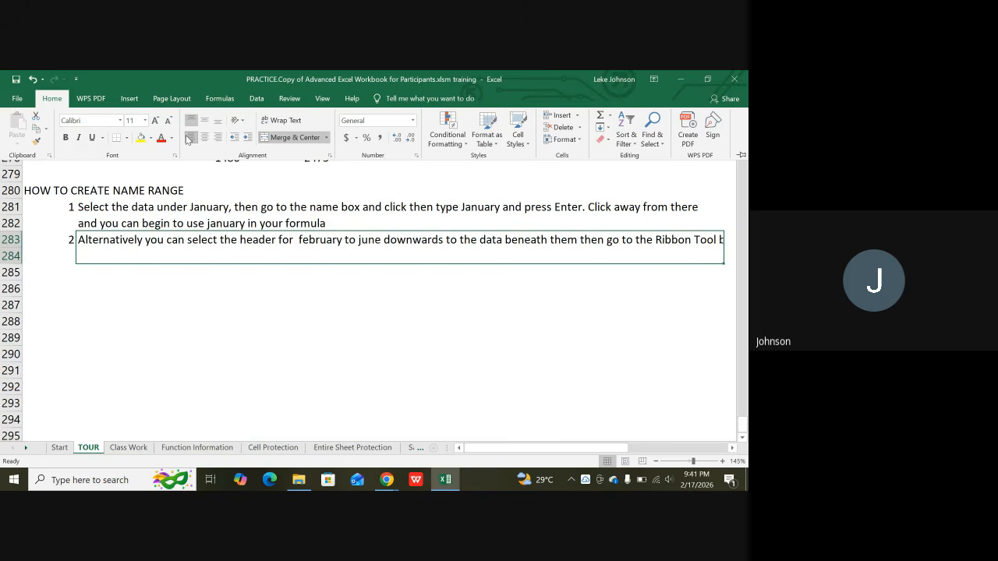
click(281, 120)
key(ctrl+F1)
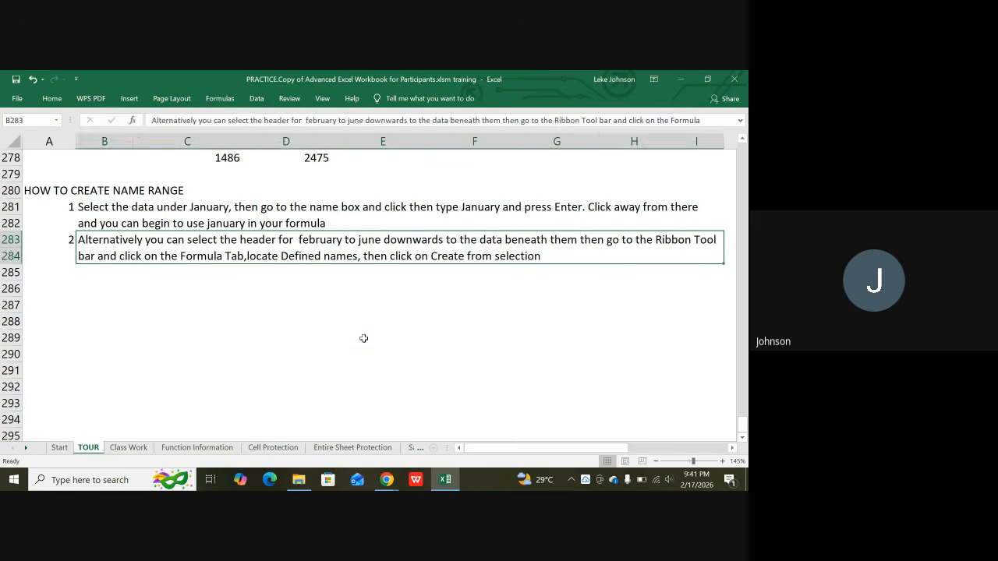
click(364, 338)
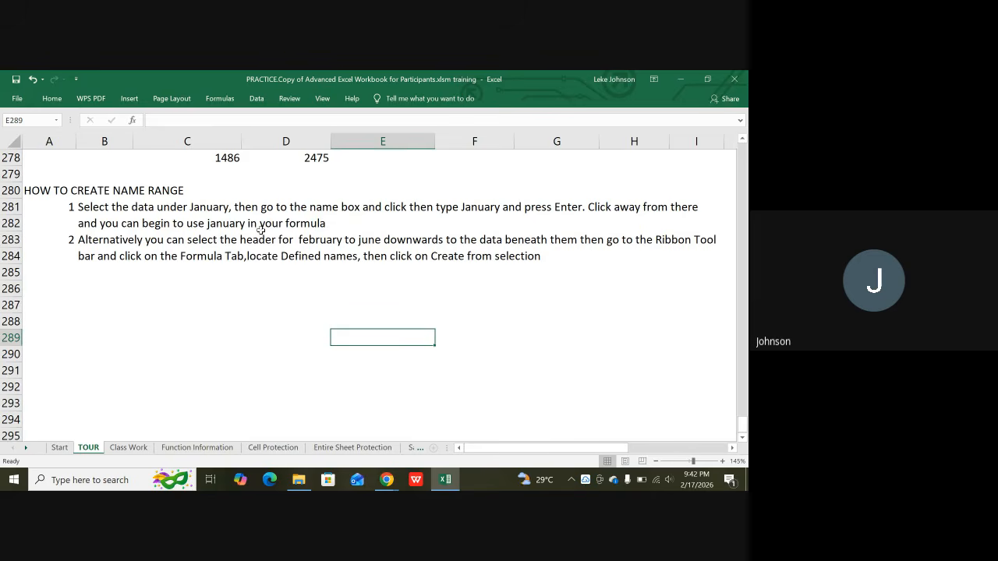
Try a line break inside B285 with "Better luck" above "Next time", and undo the entry.
click(113, 269)
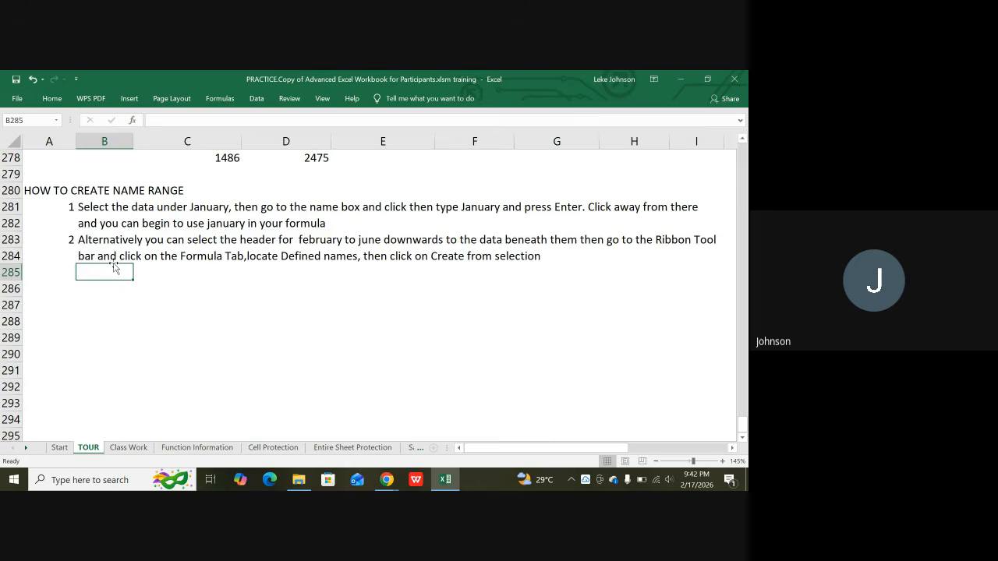
text(Bette)
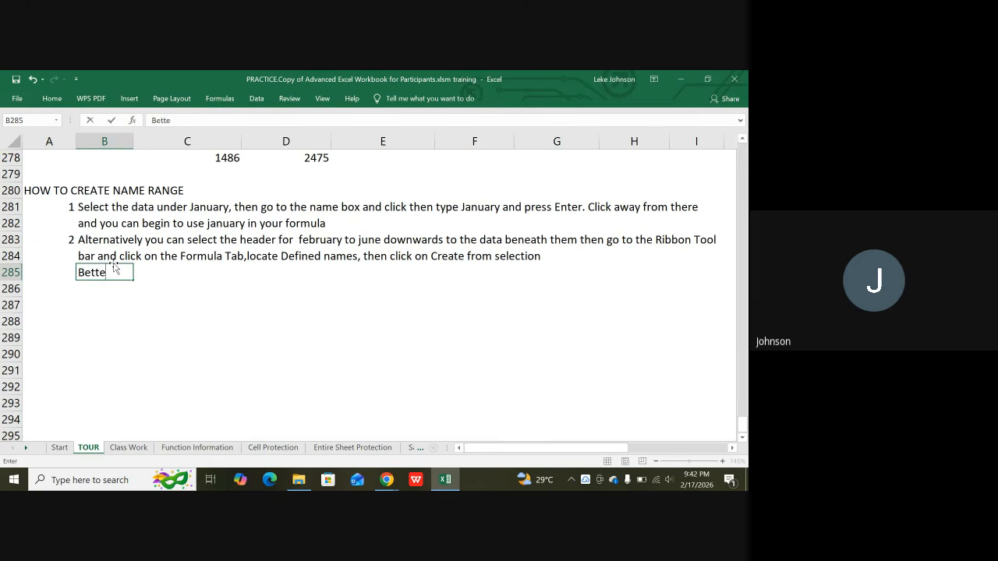
text(r luck)
key(alt+Return)
text(Next )
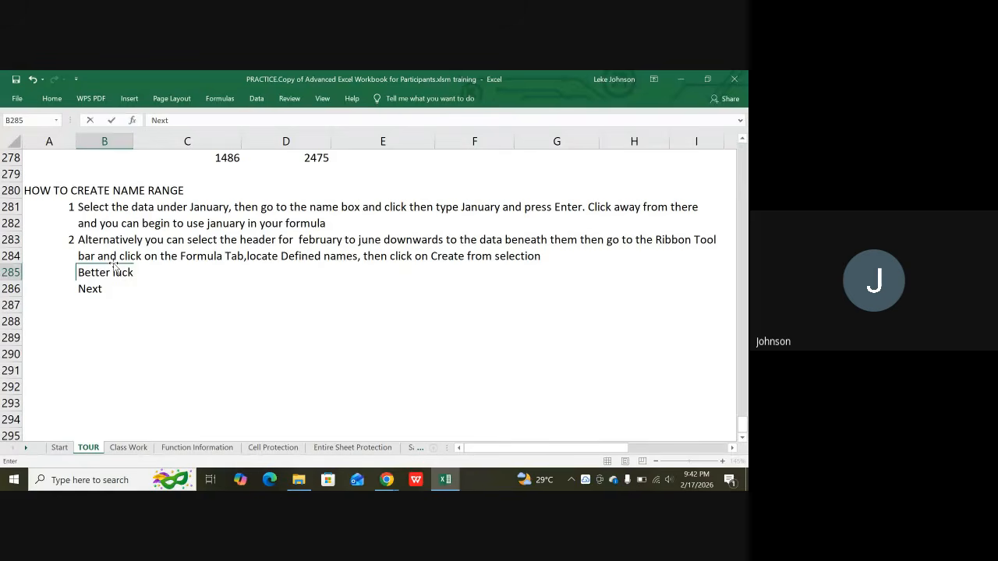
text(time)
key(Return)
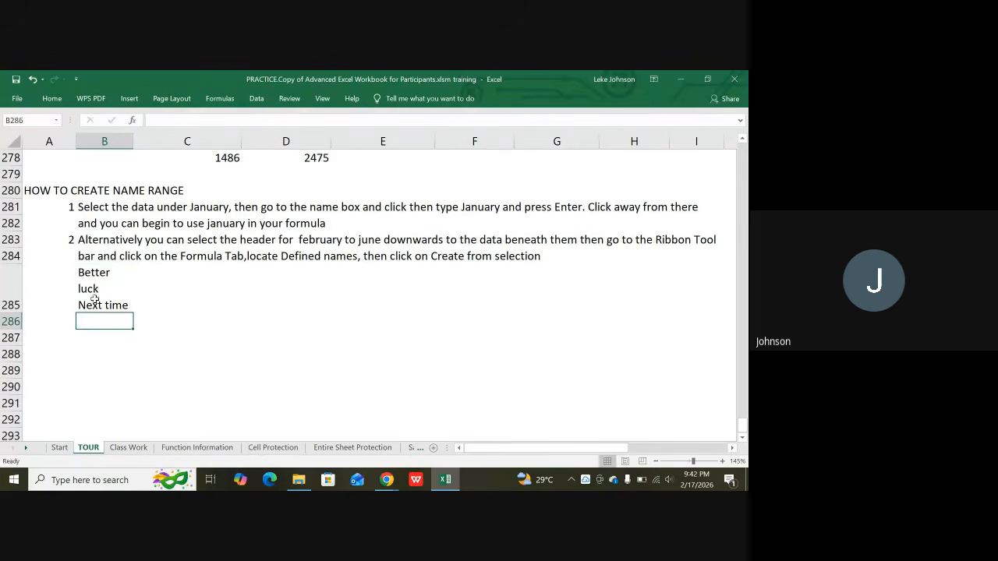
click(96, 359)
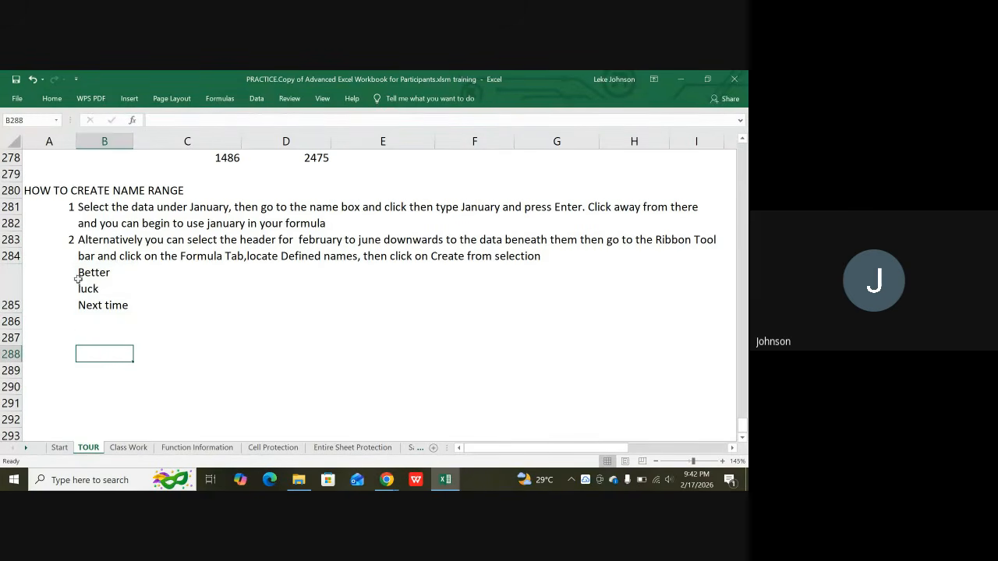
click(101, 290)
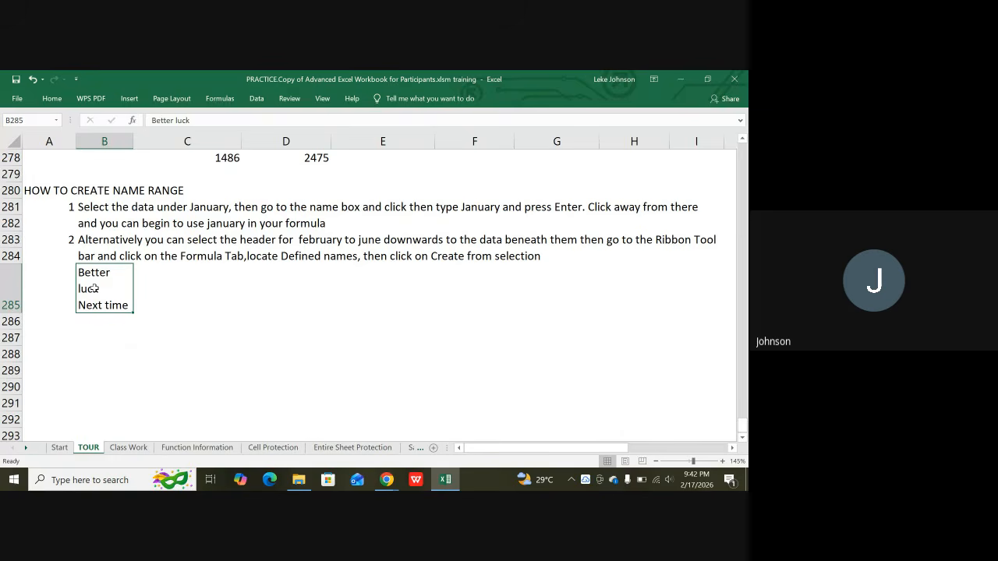
key(ctrl+z)
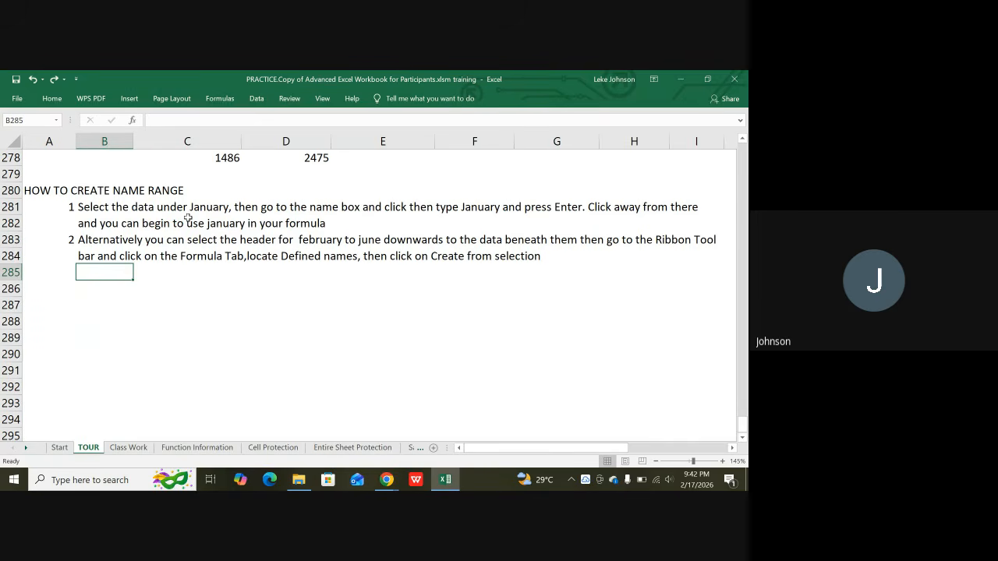
Review the options for creating names from a selection, and close the dialog without creating any names.
scroll(161, 199, up, 4)
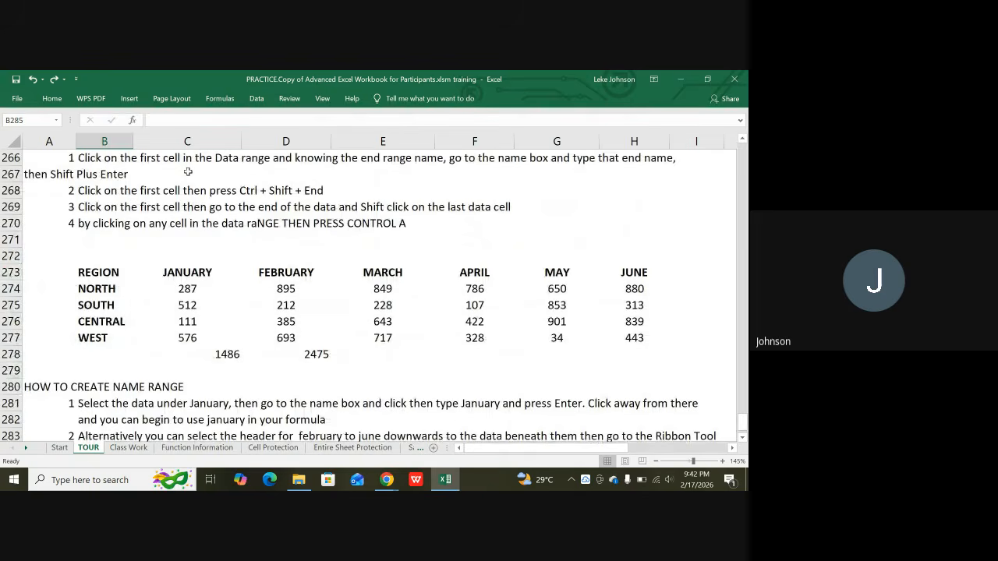
click(226, 99)
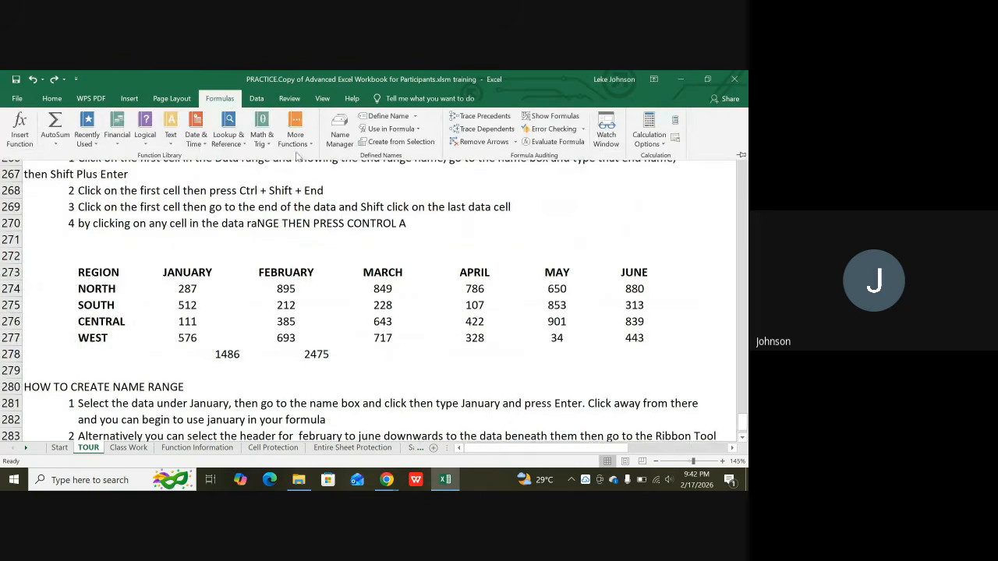
click(412, 145)
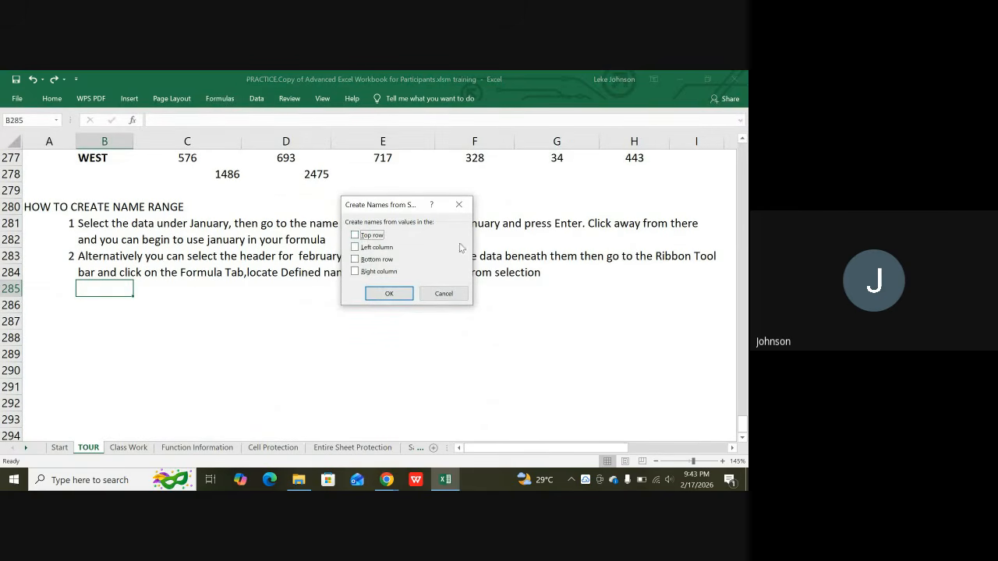
click(459, 205)
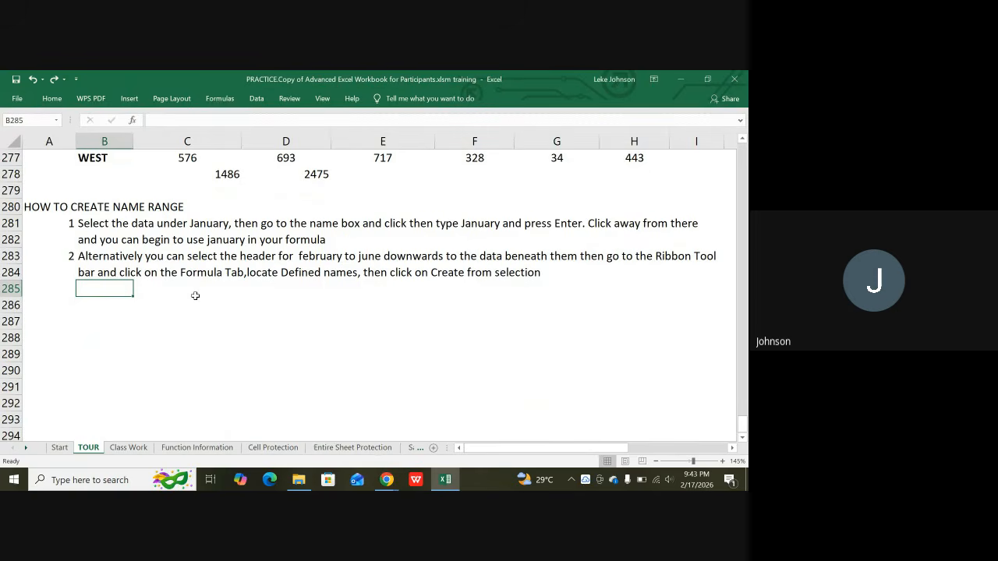
Enter "from the drop down click on top row to create from the top row" in B285, continuing the second instruction.
click(546, 271)
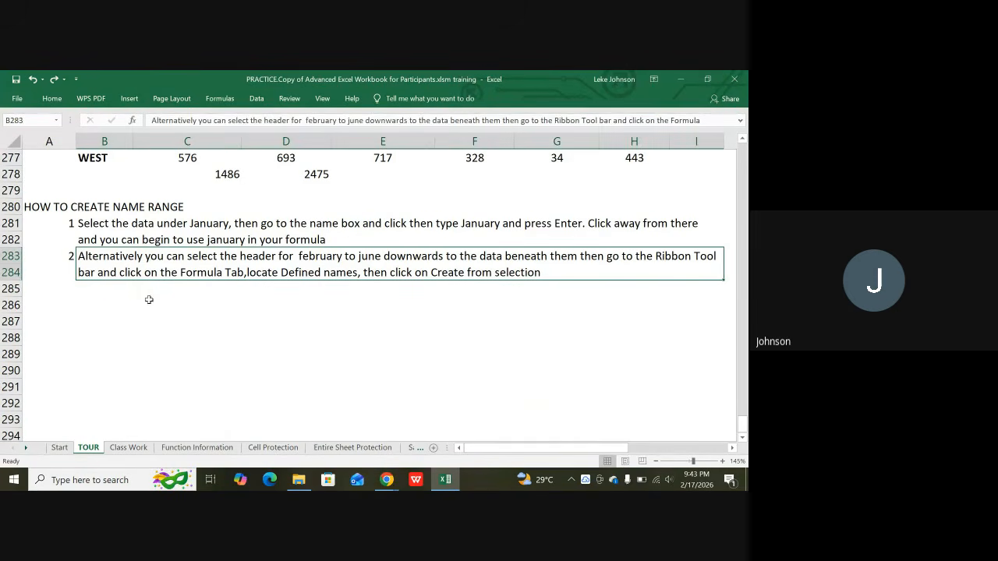
click(101, 287)
text(fr)
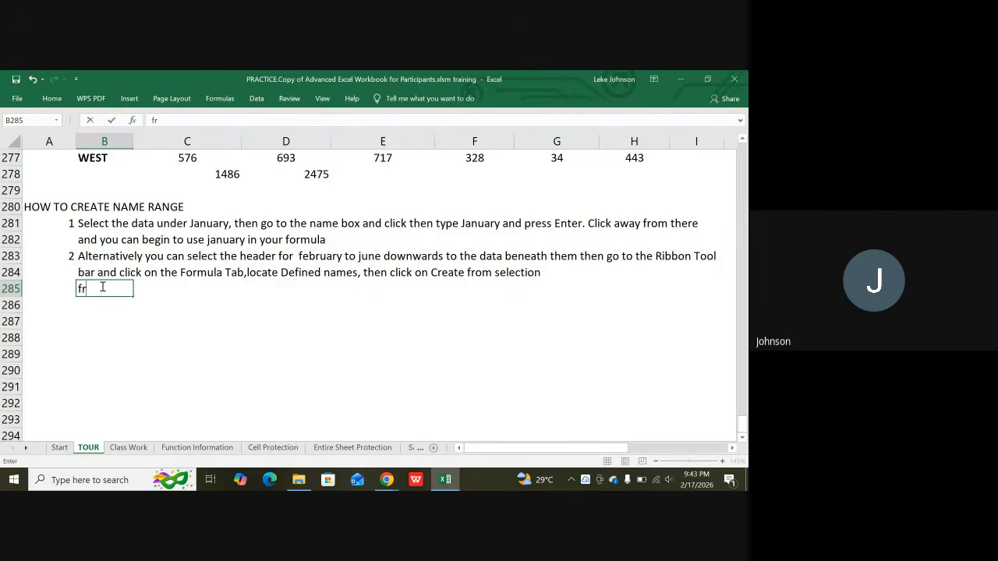
text(om the drop)
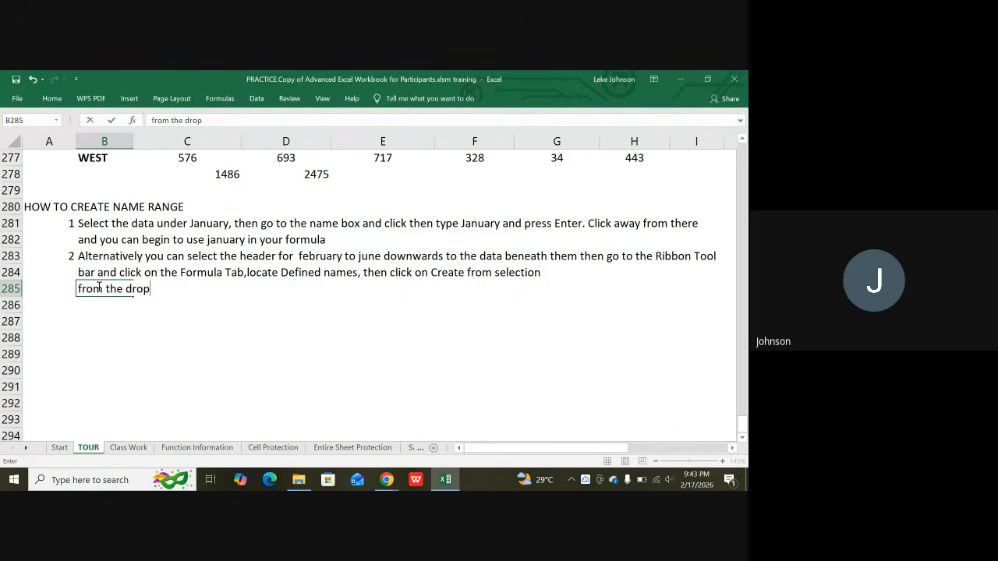
text( d)
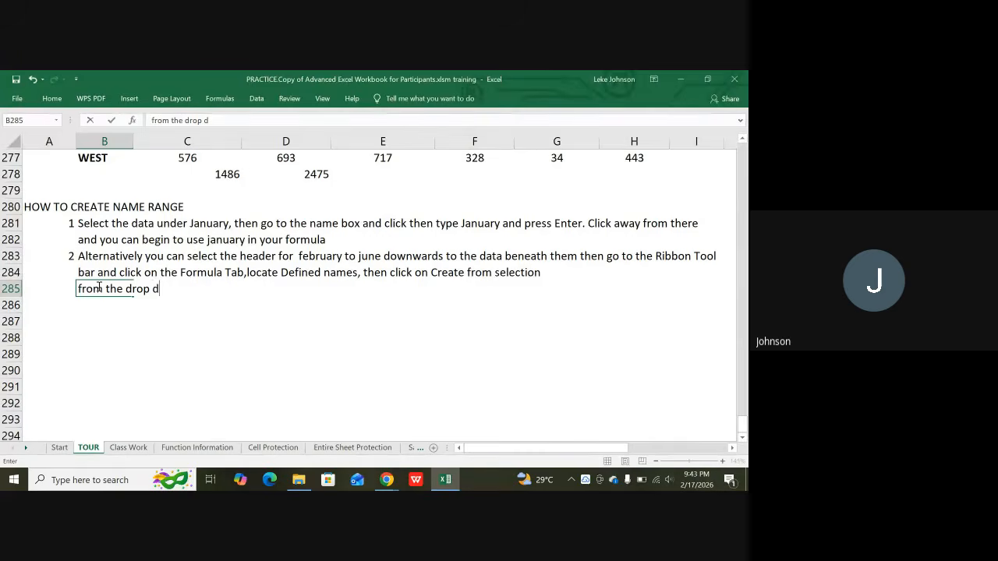
text(own)
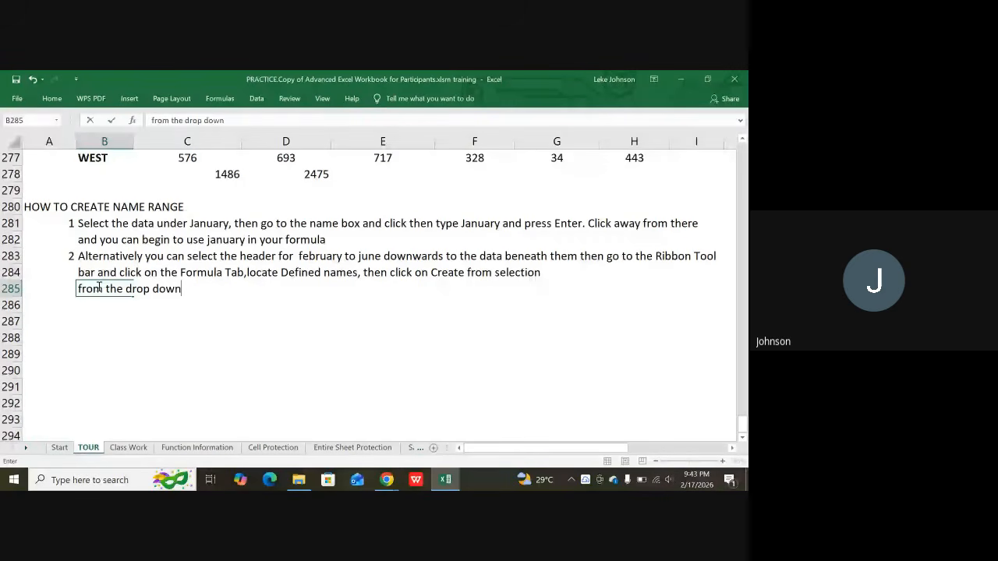
text( click on)
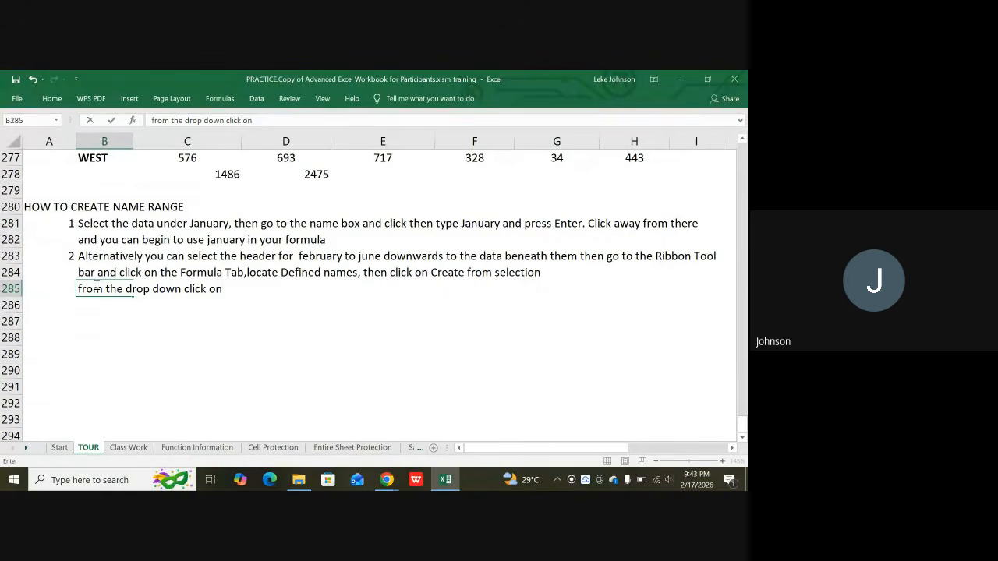
text( top row to create f)
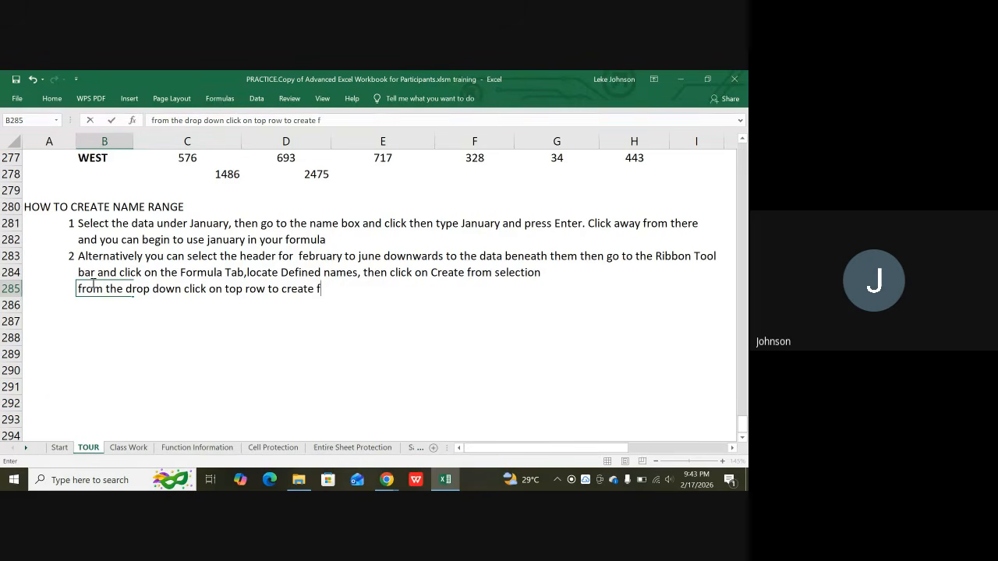
text(romt)
key(BackSpace)
text(the t)
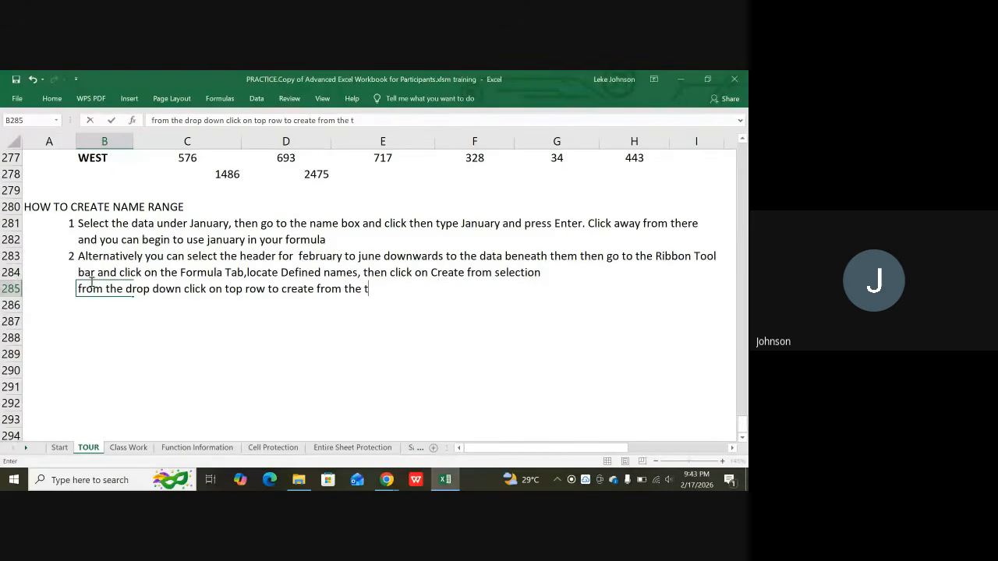
text(op row)
key(Return)
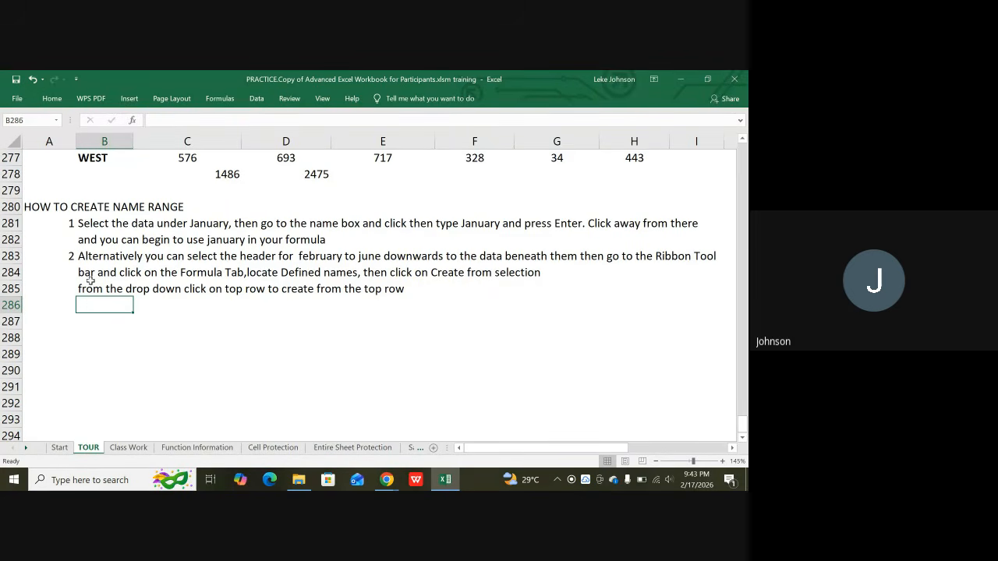
Start the text of B286 with "Note: if you cant remember this name when trying to use them in a formula,".
text(Note)
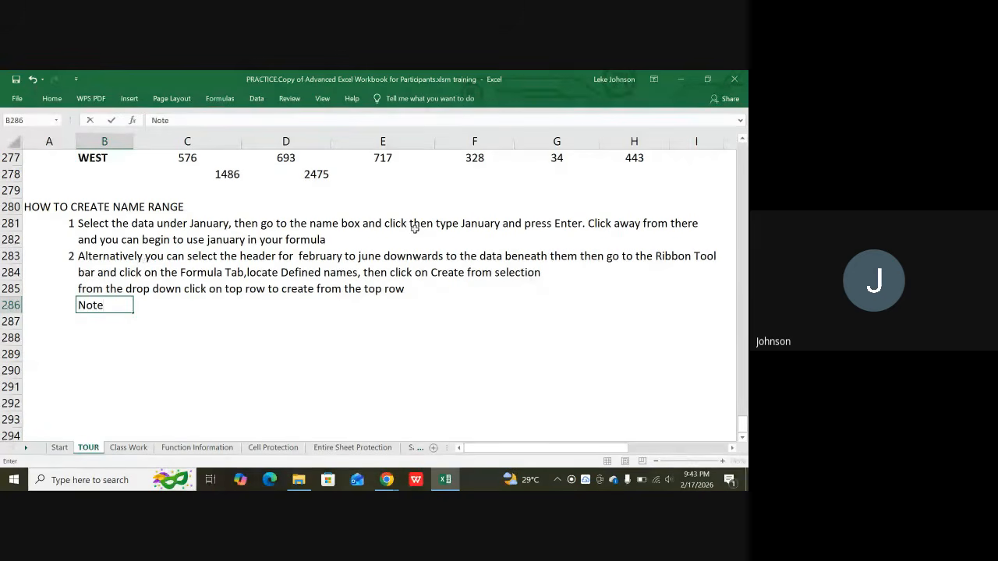
text(: if you)
text(a)
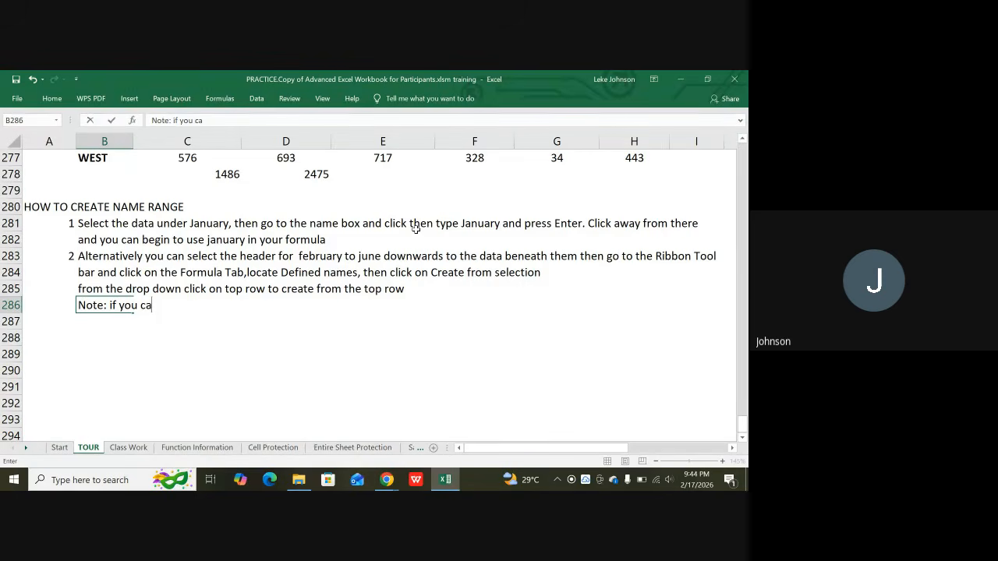
text(nt re)
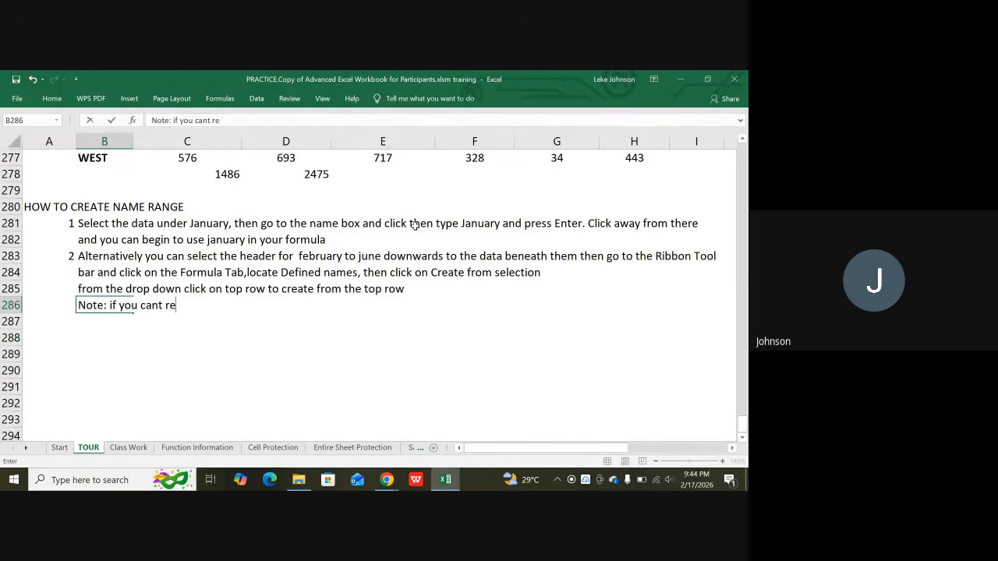
text(member thi)
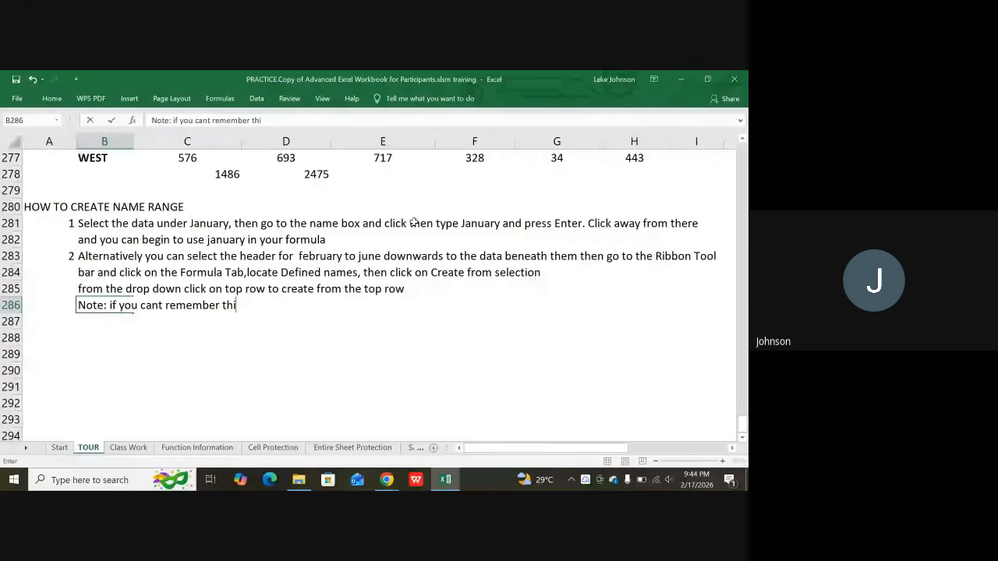
text(s name when )
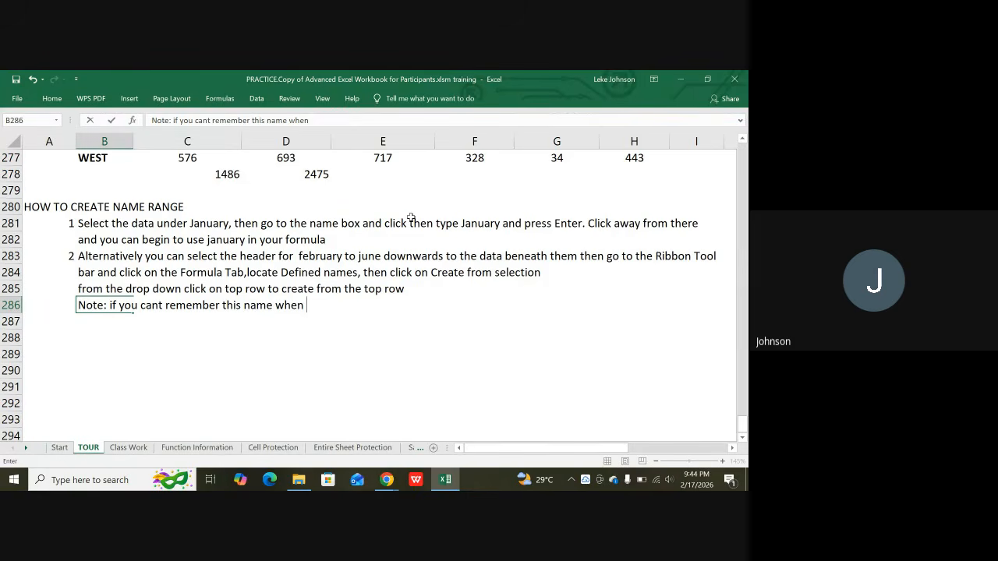
text(trying to u)
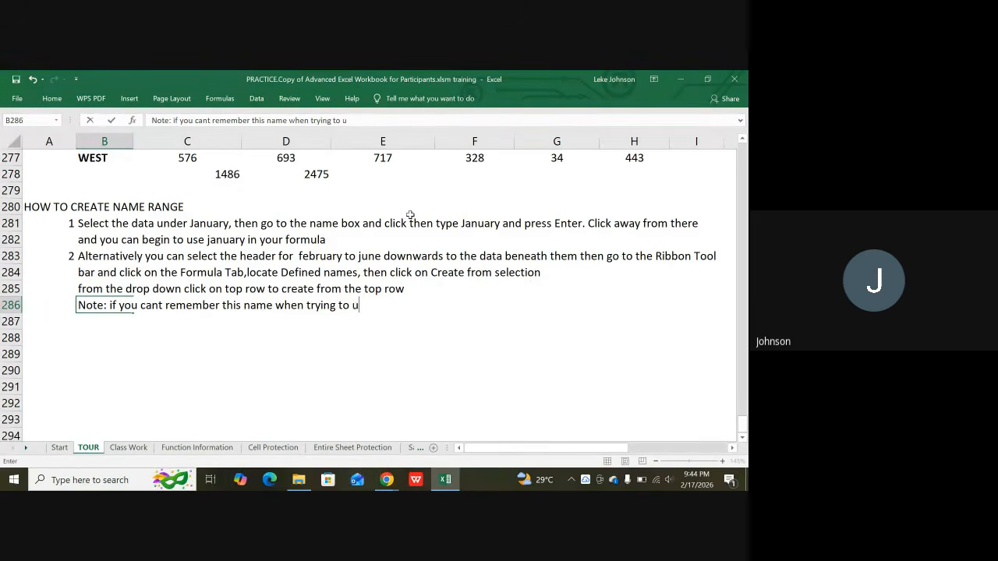
text(se them)
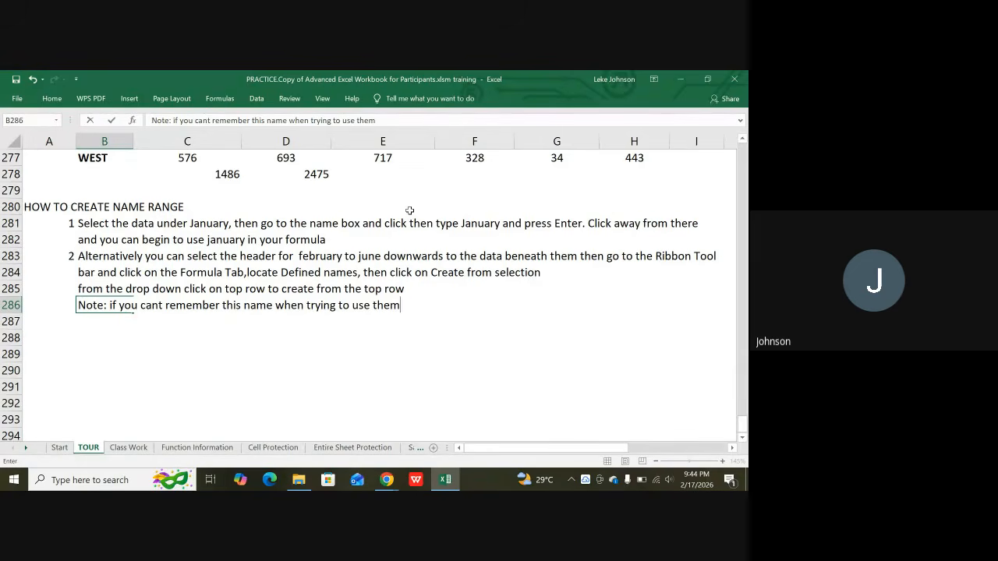
text( in a formul)
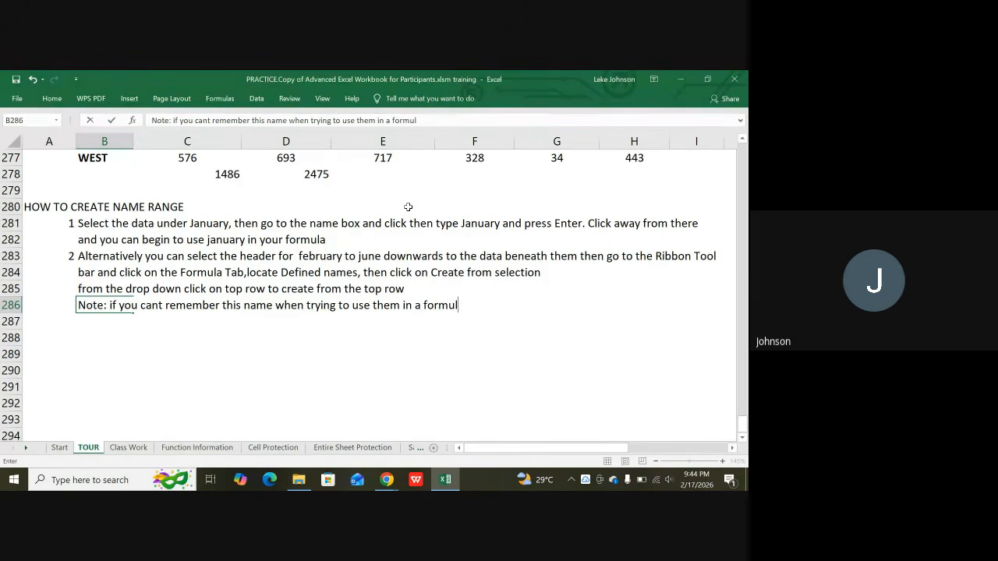
text(a, a)
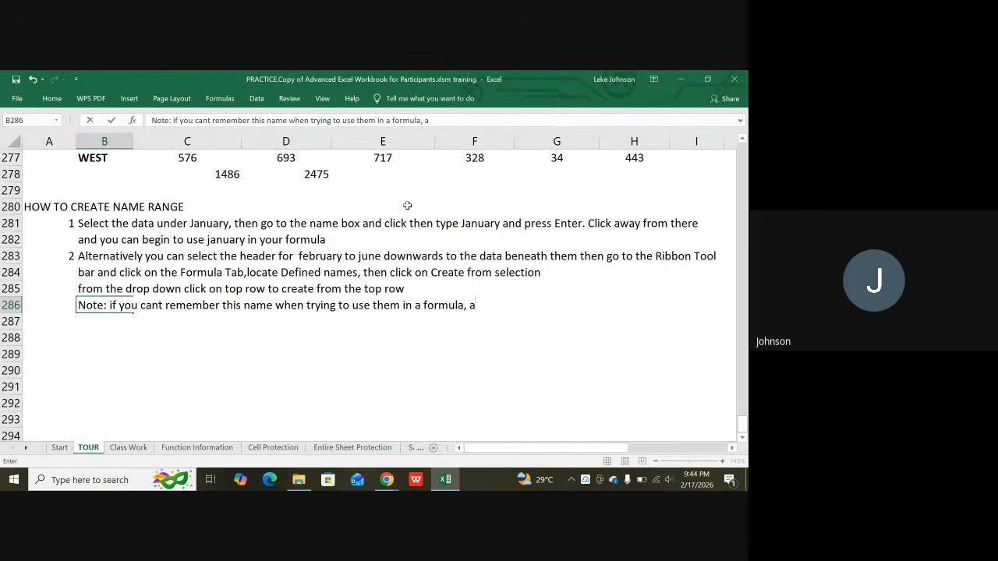
Continue the note in B286 with "after typing equals to and the name of the function, open bracket then".
text(fter typing )
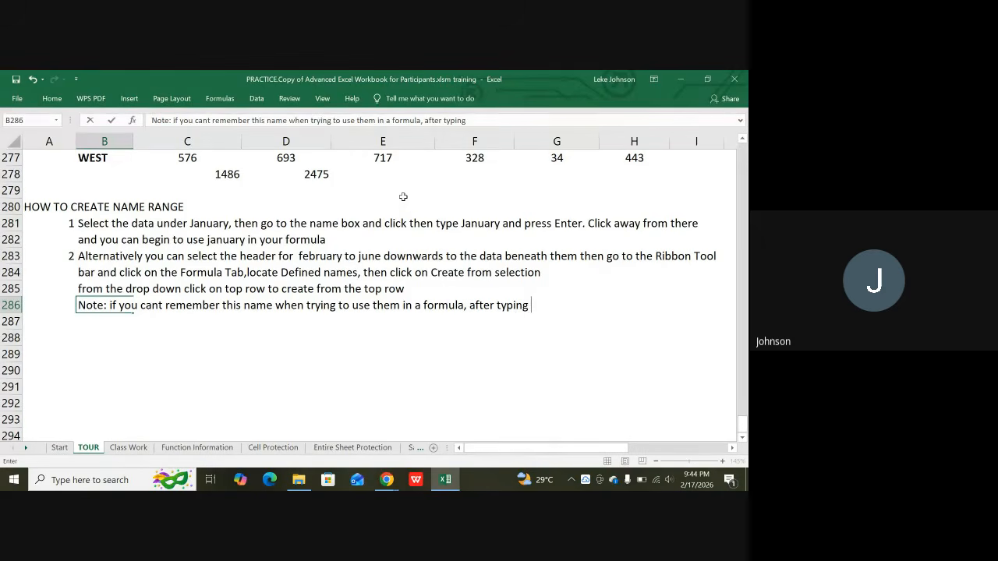
text(equals to a)
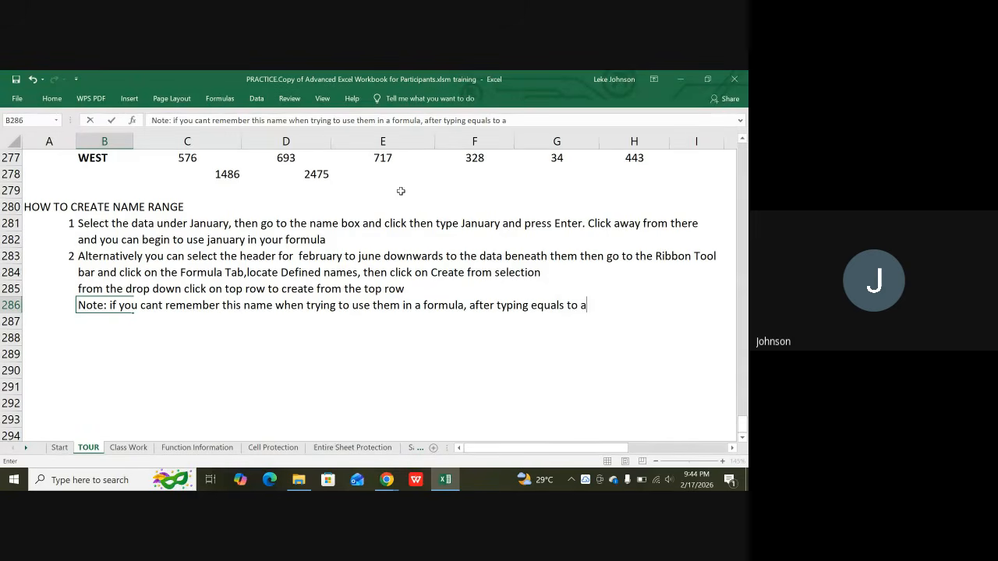
text(nd the name )
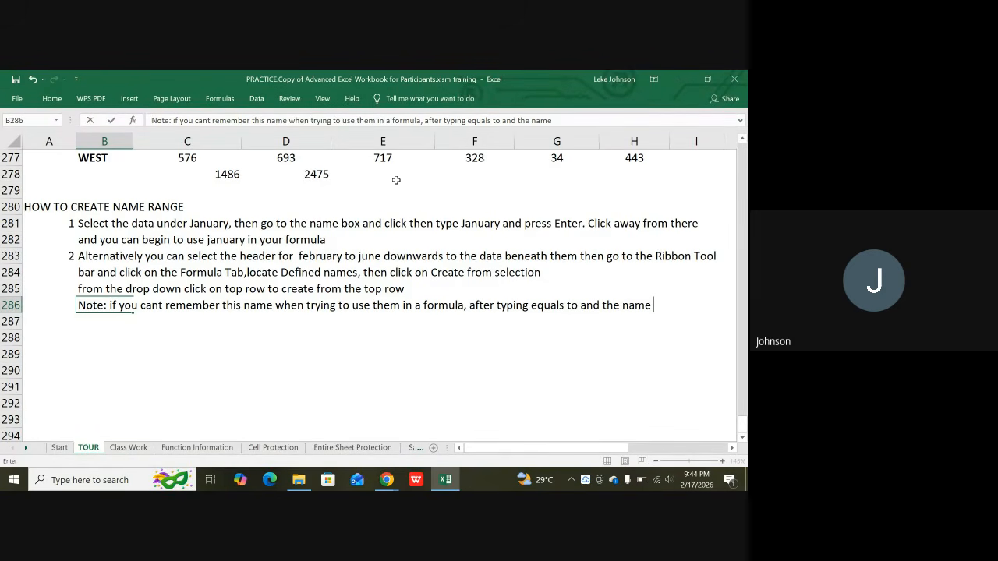
text(of the funct)
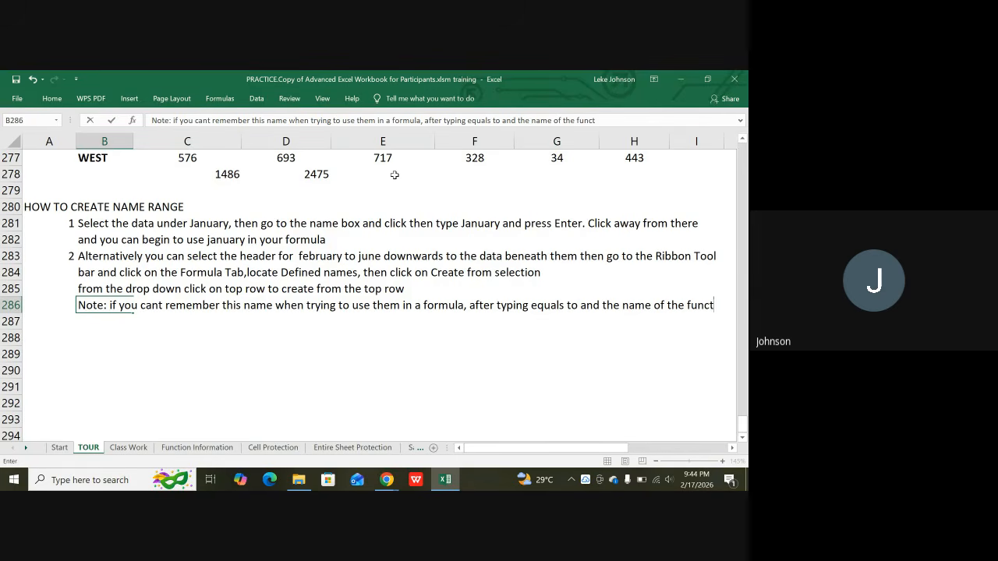
text(ion,)
text( ope)
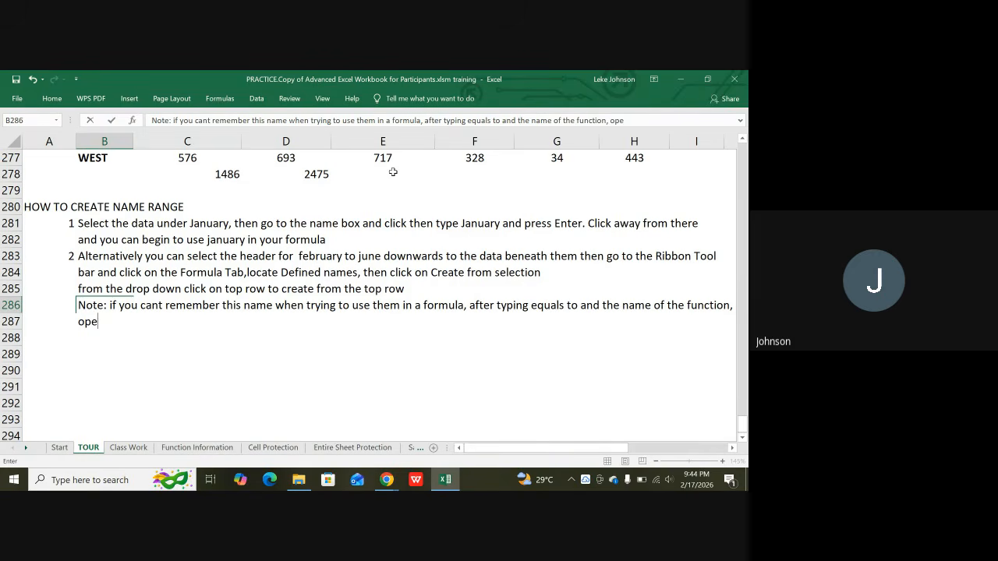
text(n brack)
text(et th)
text(en)
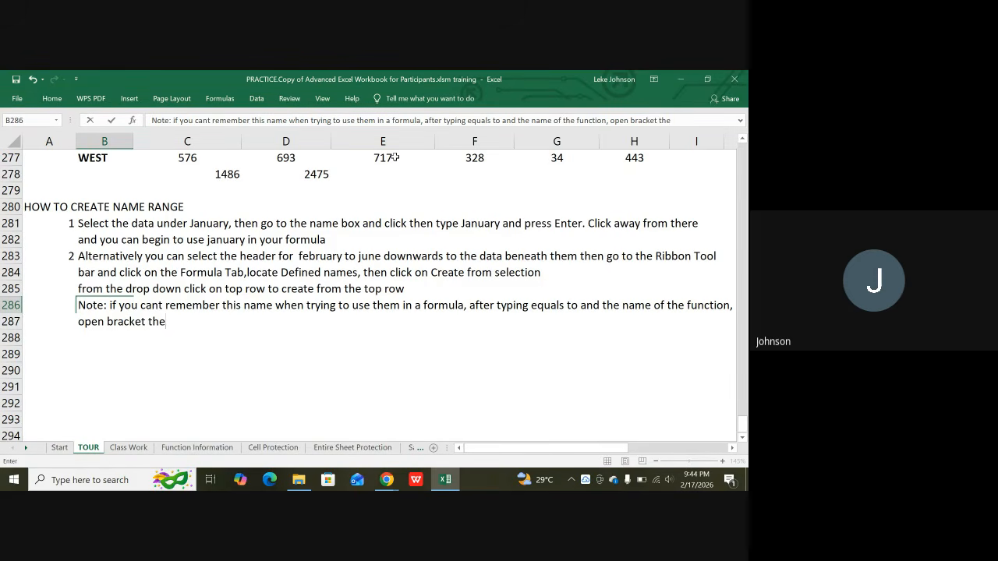
Extend the note in B286 with "go to the formula bar and at the define nemes section".
text( go to)
text( the fo)
text(rmula)
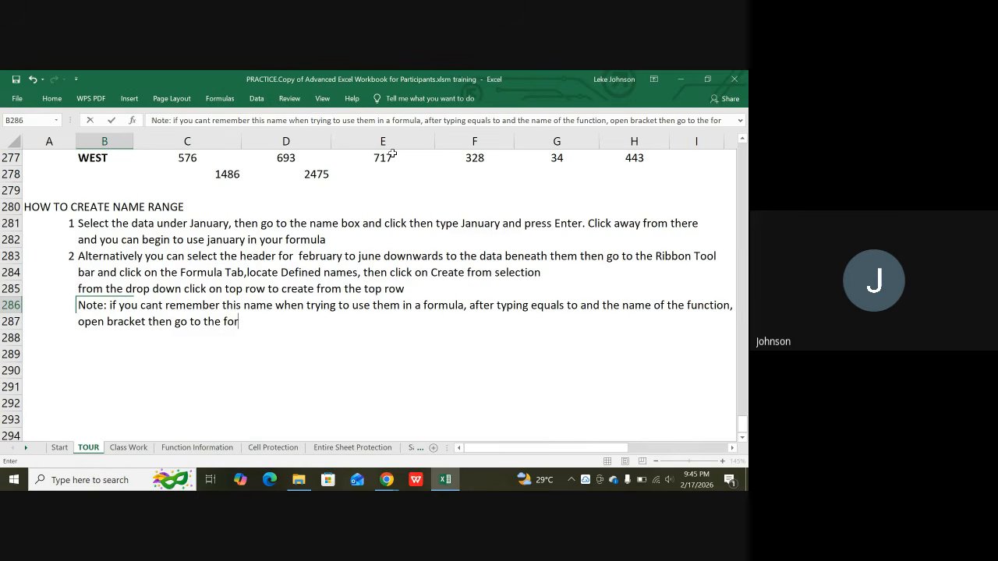
text( bar)
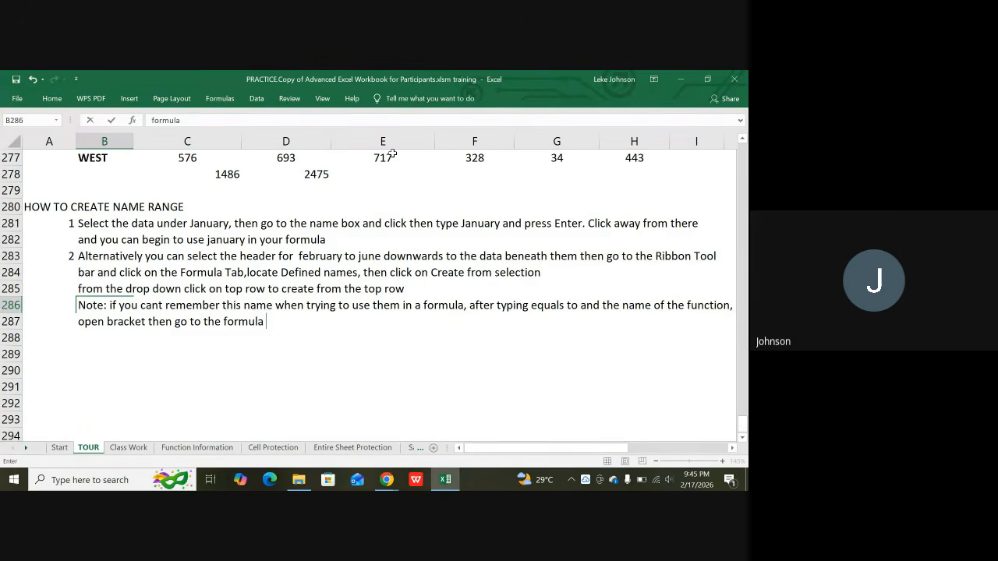
text( and)
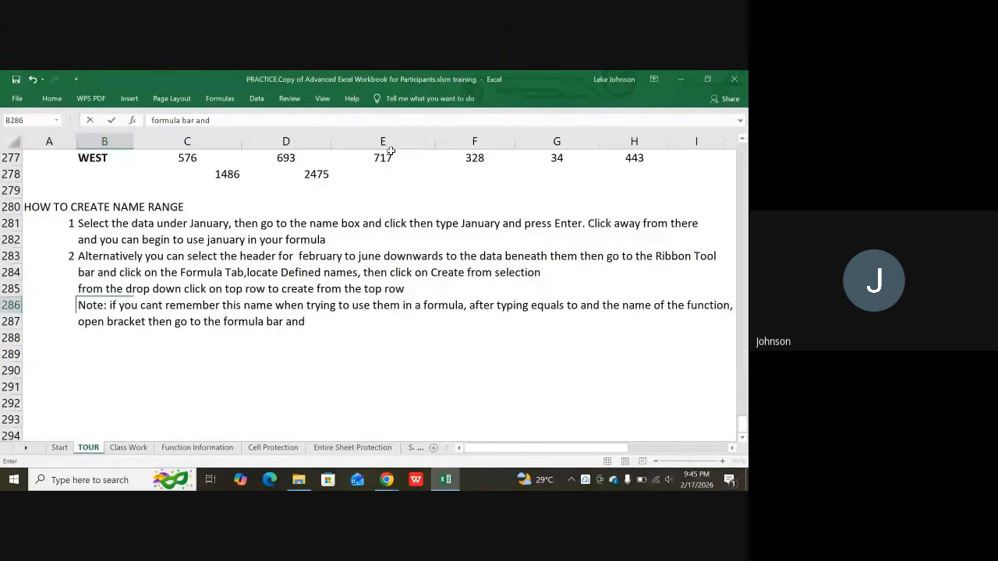
text( at the defin)
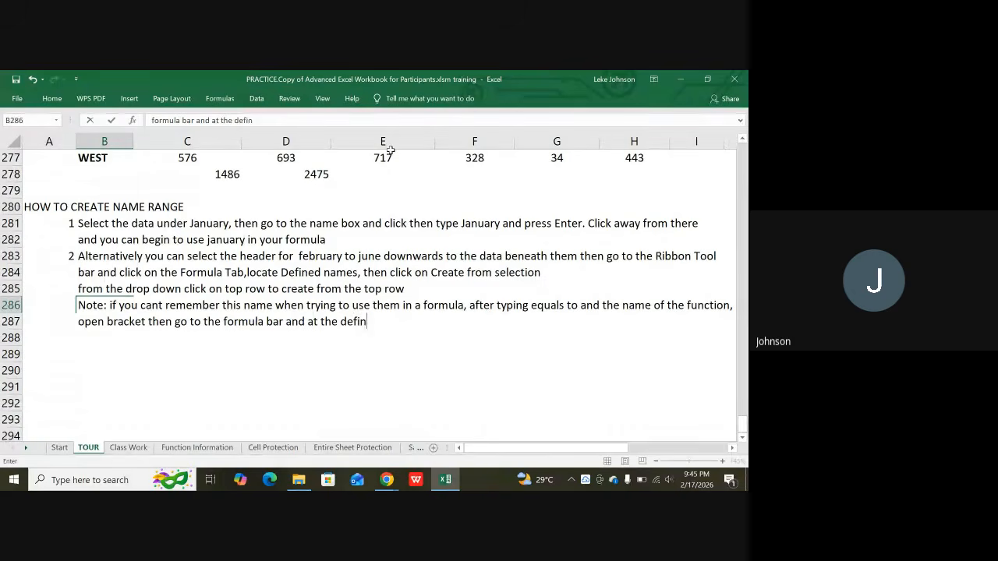
text(e)
text( nem)
text(sa)
key(BackSpace)
key(BackSpace)
text(es se)
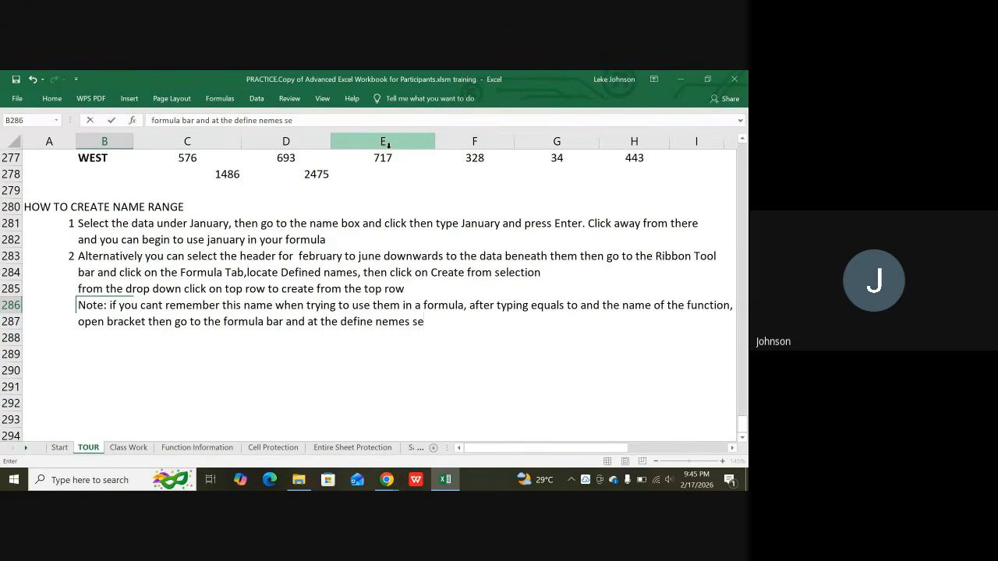
Finish the note in B286 with the words click on "use in formula", keeping the option name in quotation marks, and commit the entry.
text(ction clie)
key(BackSpace)
text(c)
text(k )
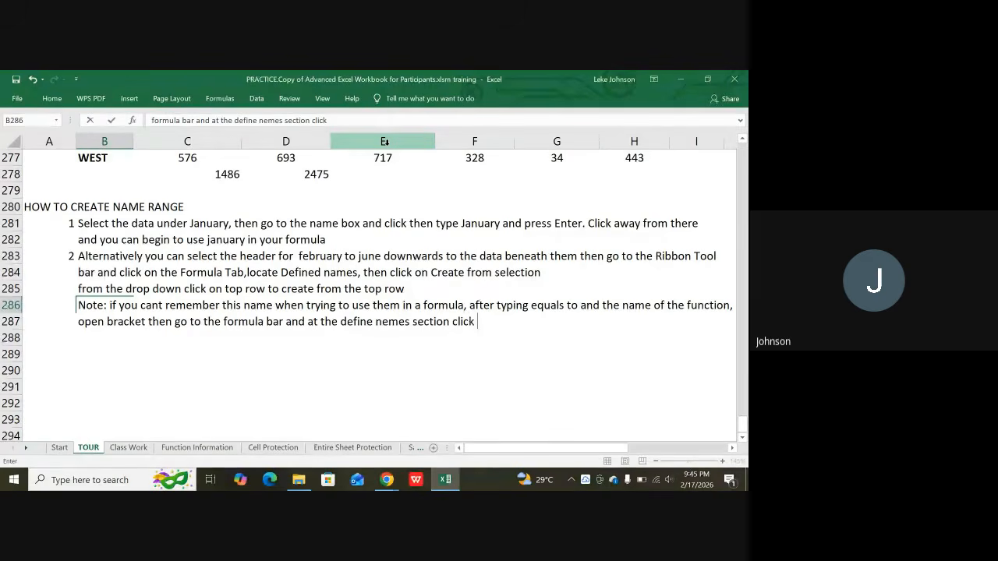
text(on use )
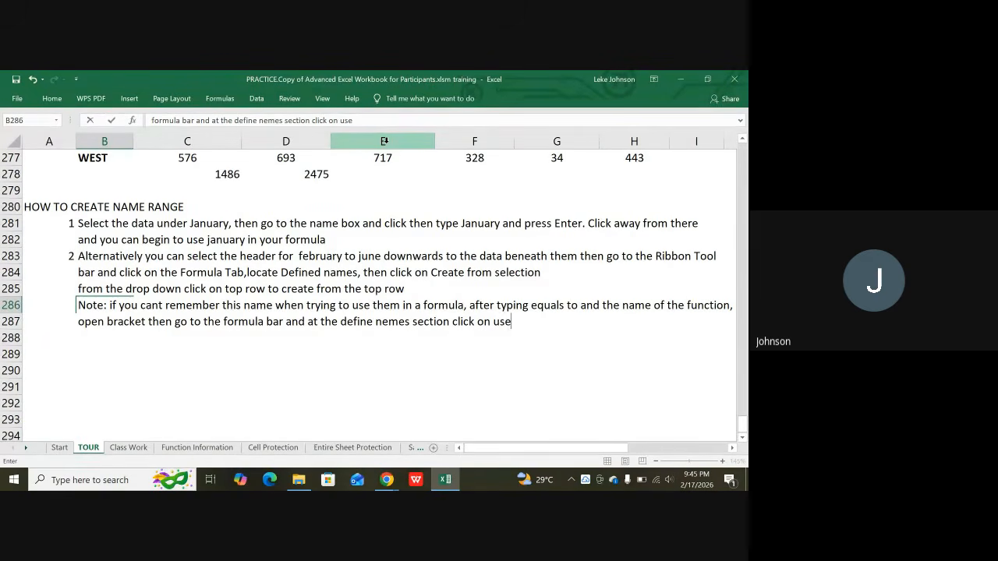
text(in f)
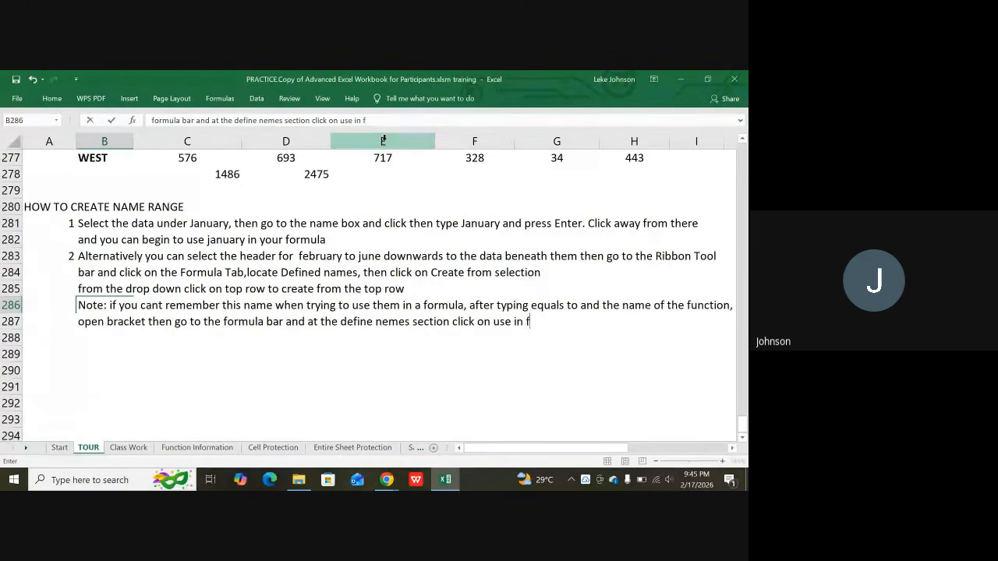
text(ormula")
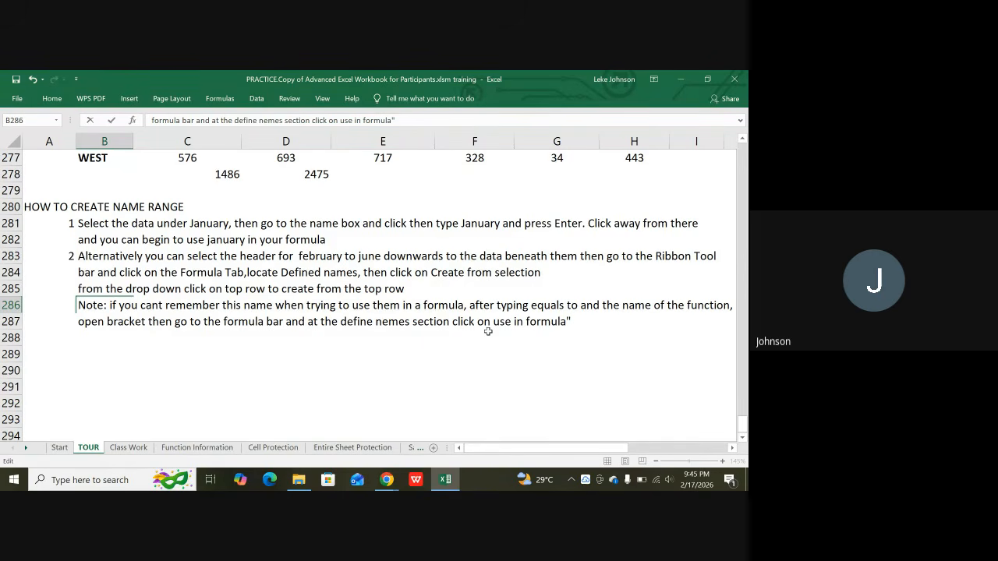
text(")
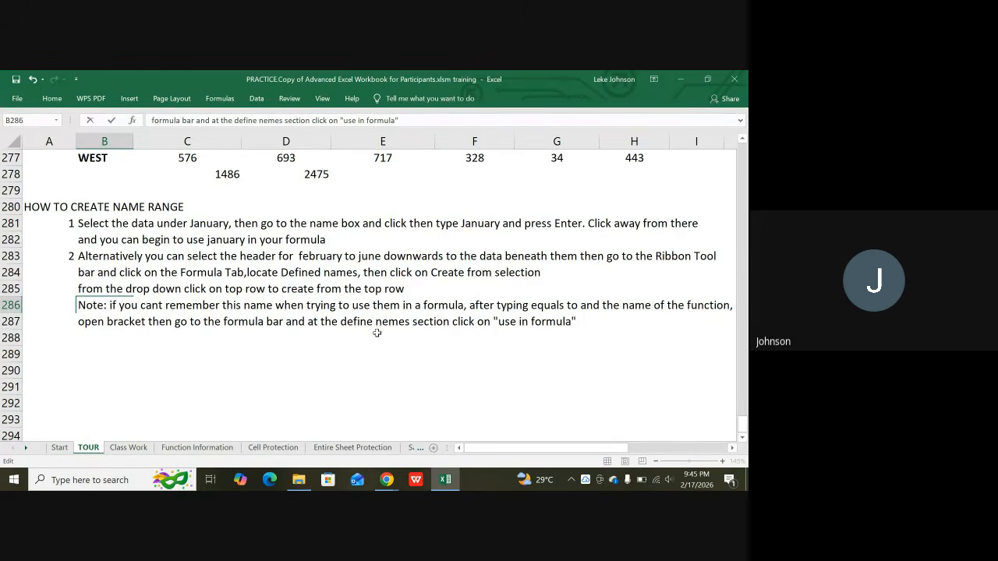
click(128, 359)
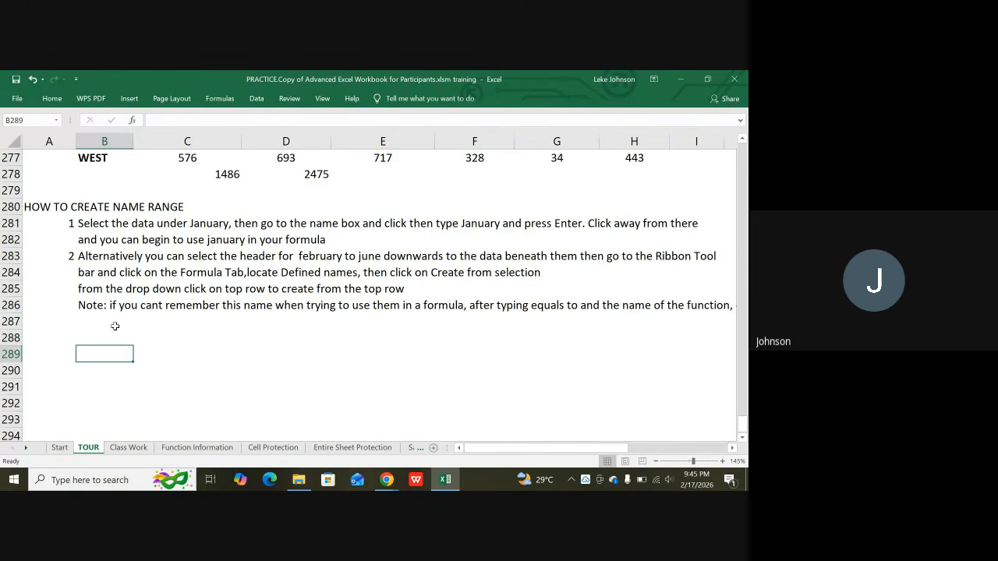
Merge B286:I287 and format the note with top alignment, left alignment and wrapped text.
click(95, 308)
drag(95, 307, 677, 326)
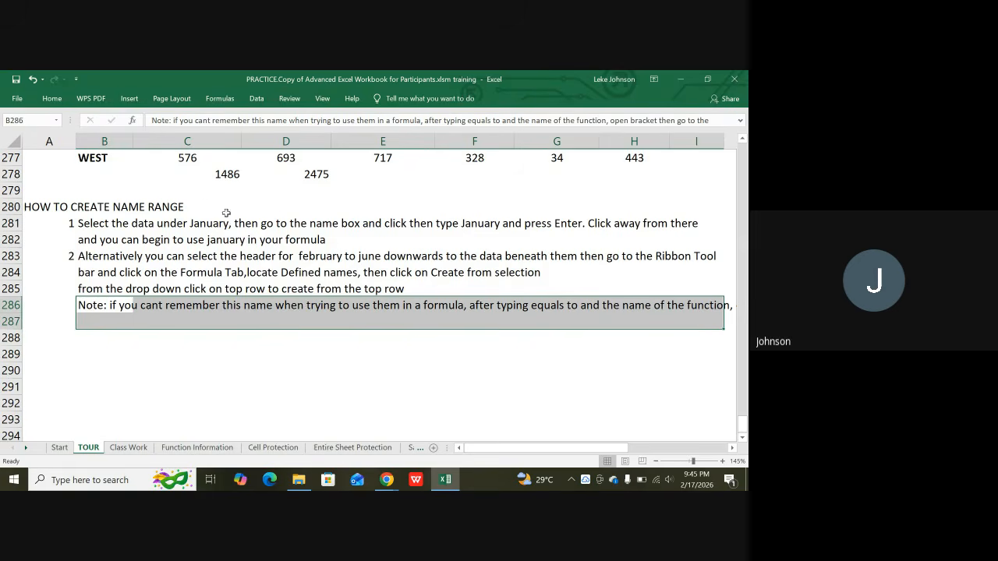
click(52, 98)
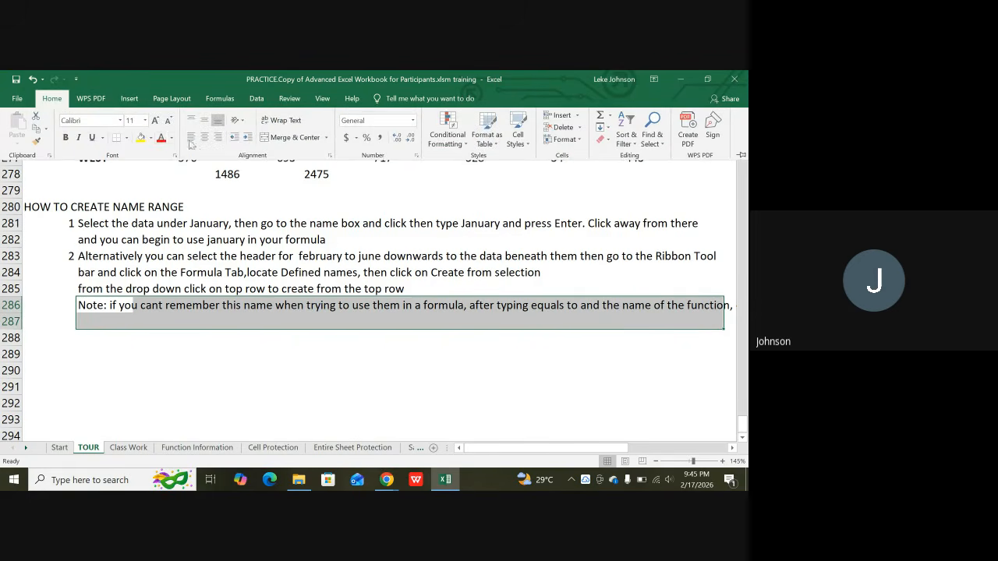
click(269, 137)
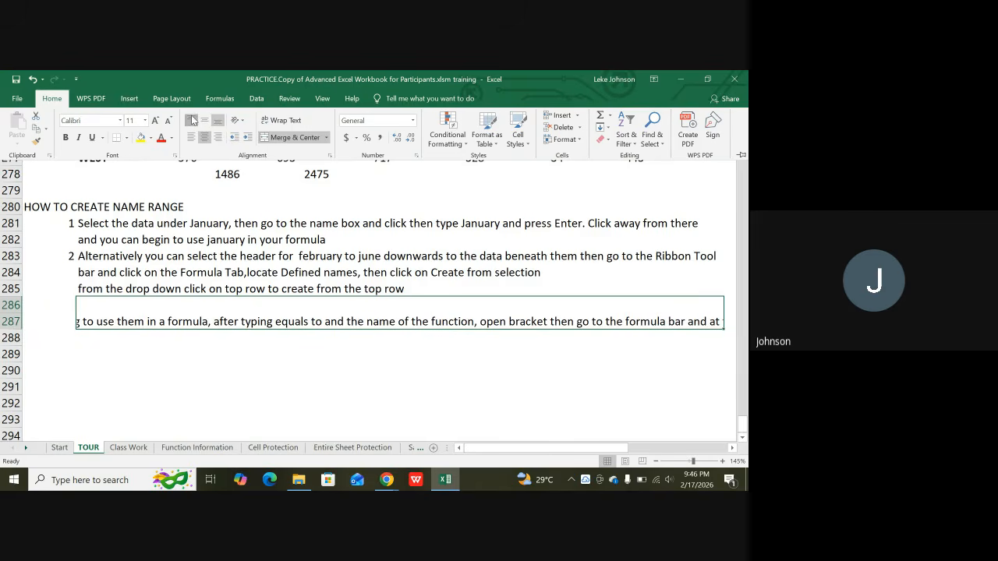
click(191, 120)
click(191, 138)
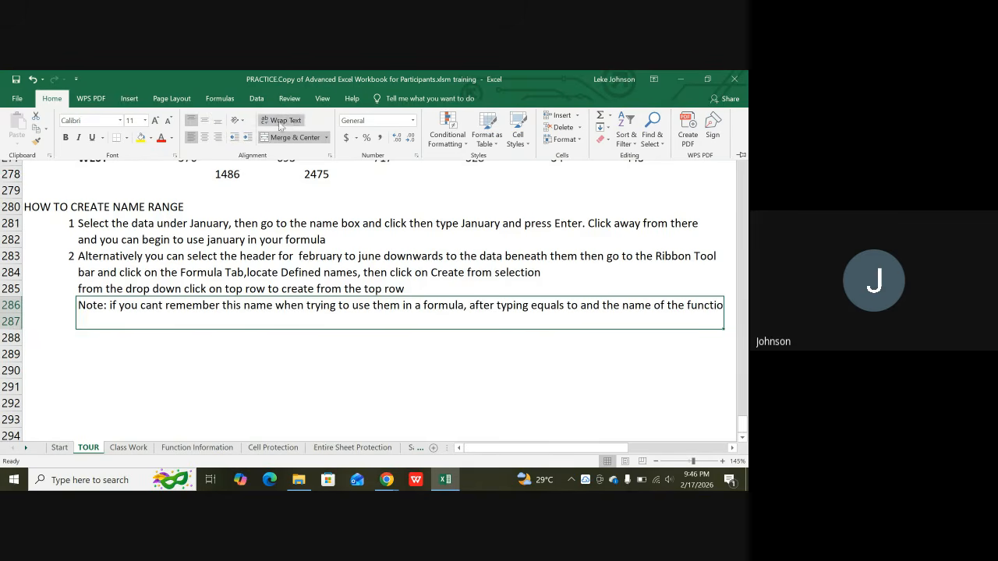
click(282, 120)
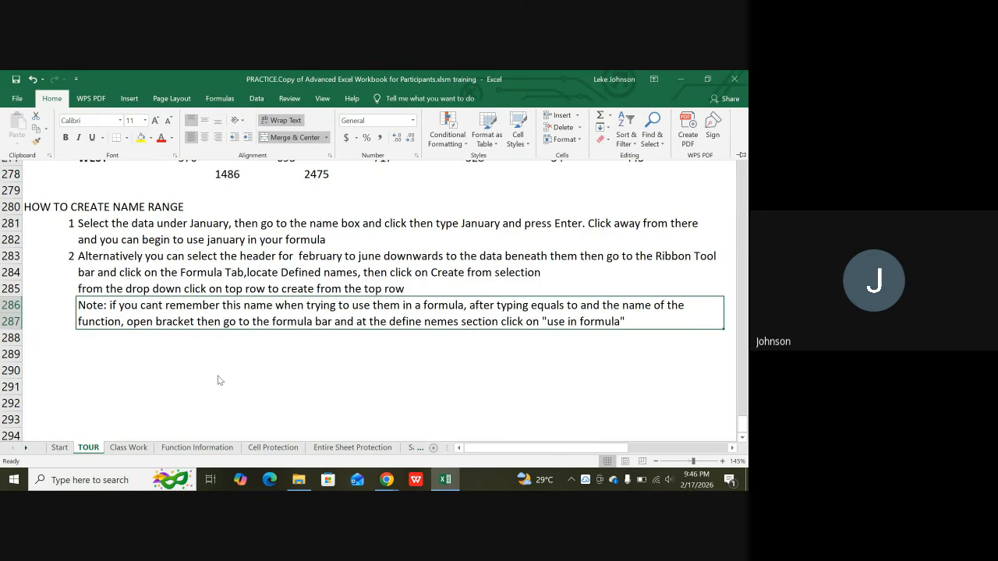
key(ctrl+F1)
click(239, 407)
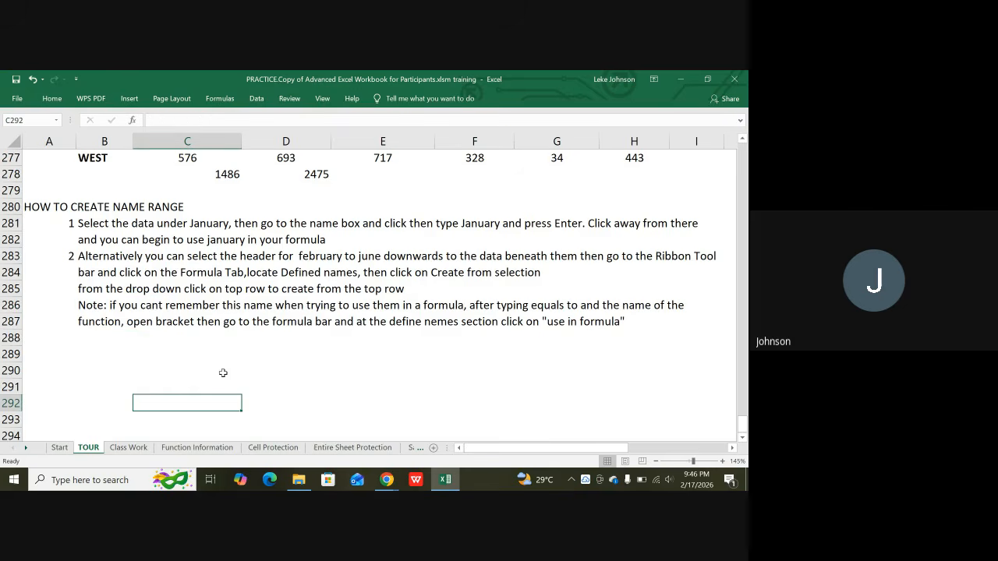
Switch to the Google Meet call in Chrome and look through the list of participants.
click(385, 479)
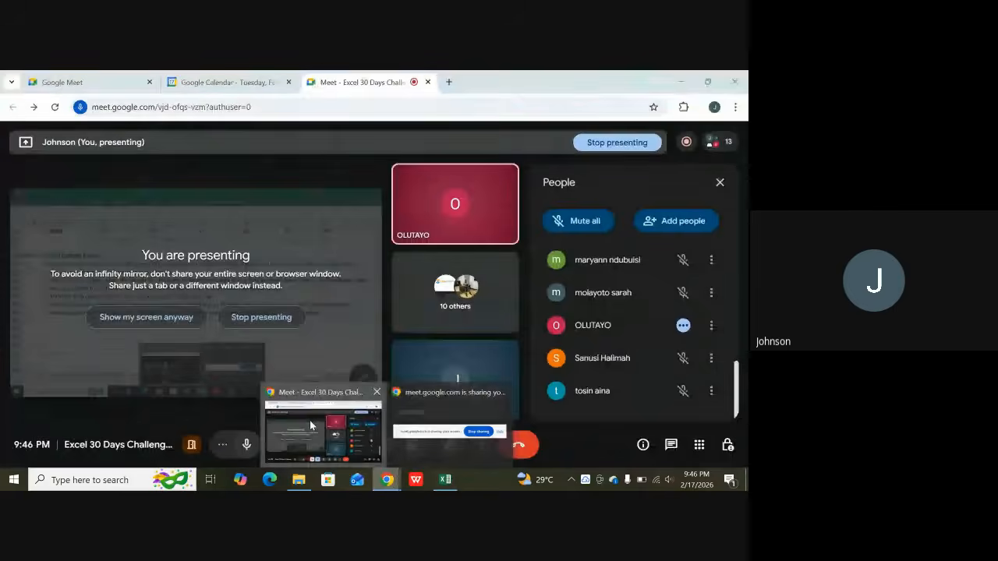
click(332, 425)
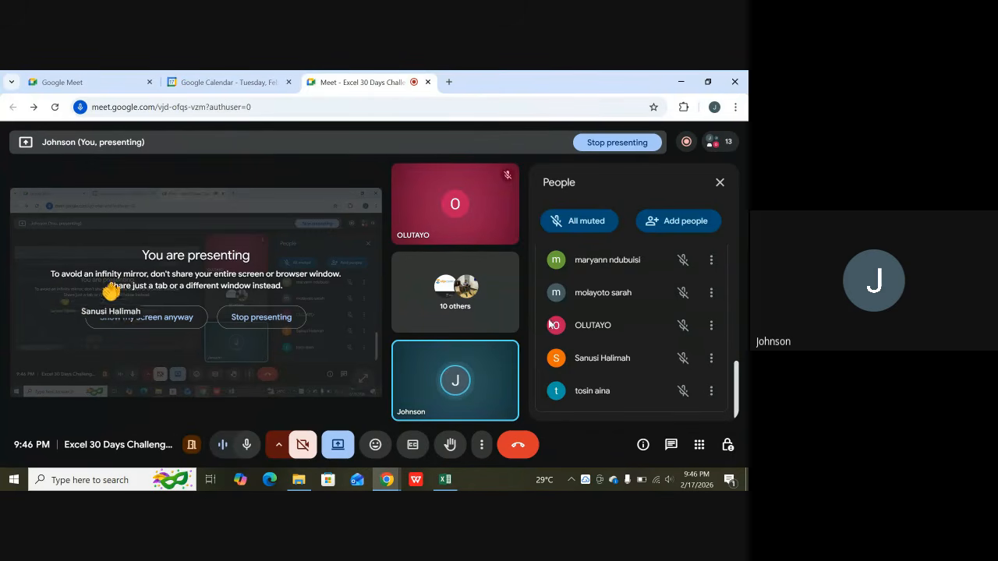
scroll(592, 322, up, 2)
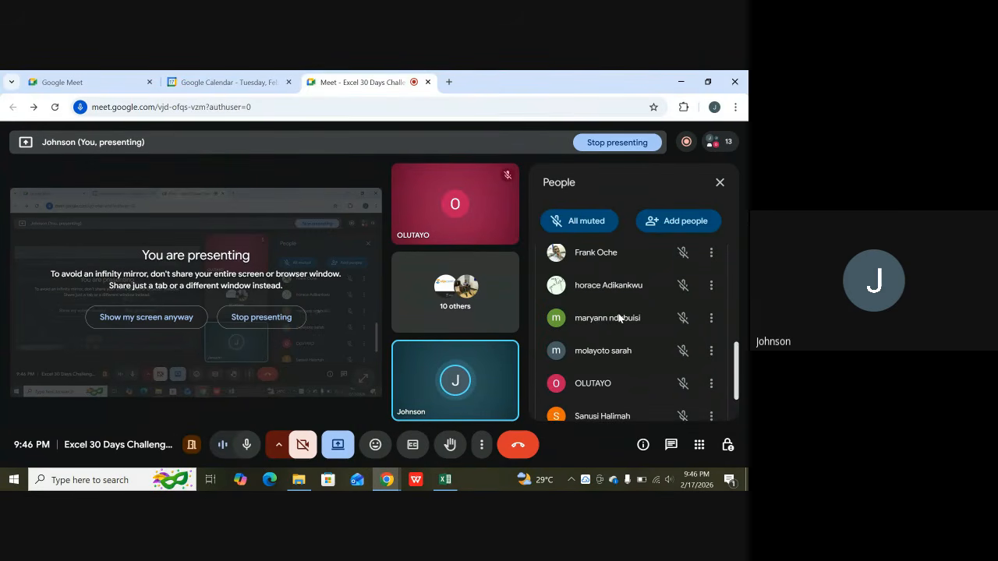
scroll(619, 315, up, 2)
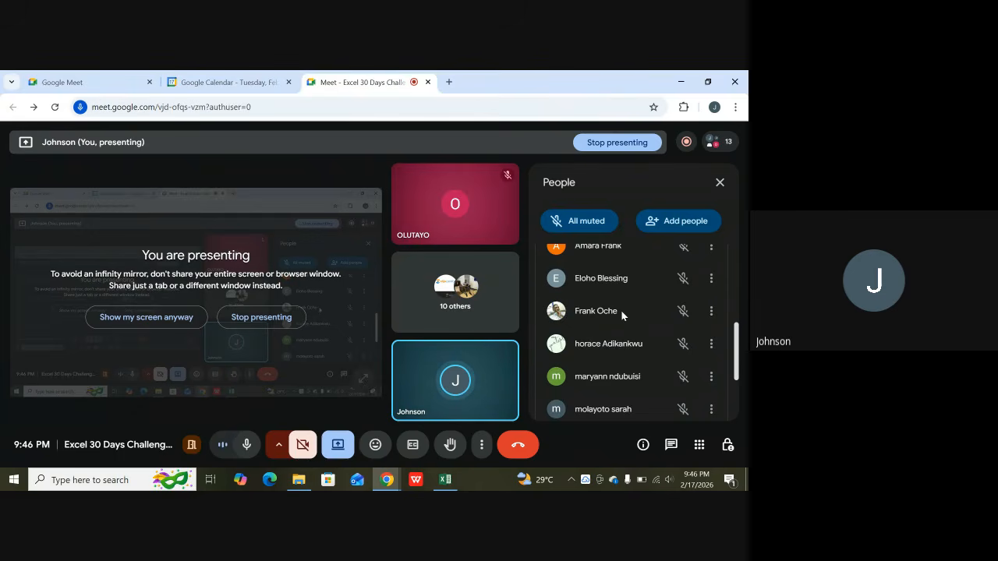
scroll(621, 314, up, 2)
scroll(621, 315, up, 4)
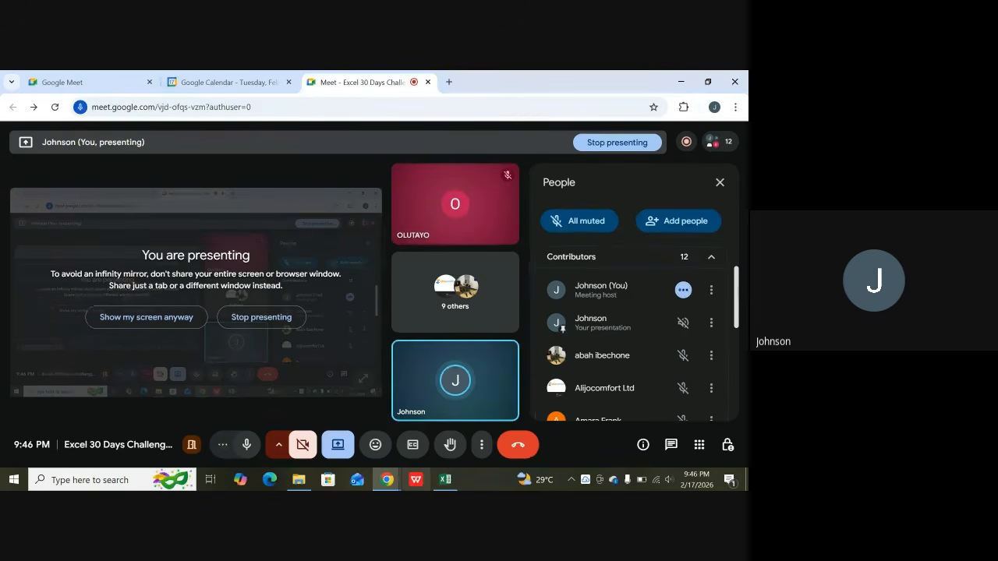
Switch back to the Excel workbook and start the text of B288 with "Or press F3".
mouse_move(446, 479)
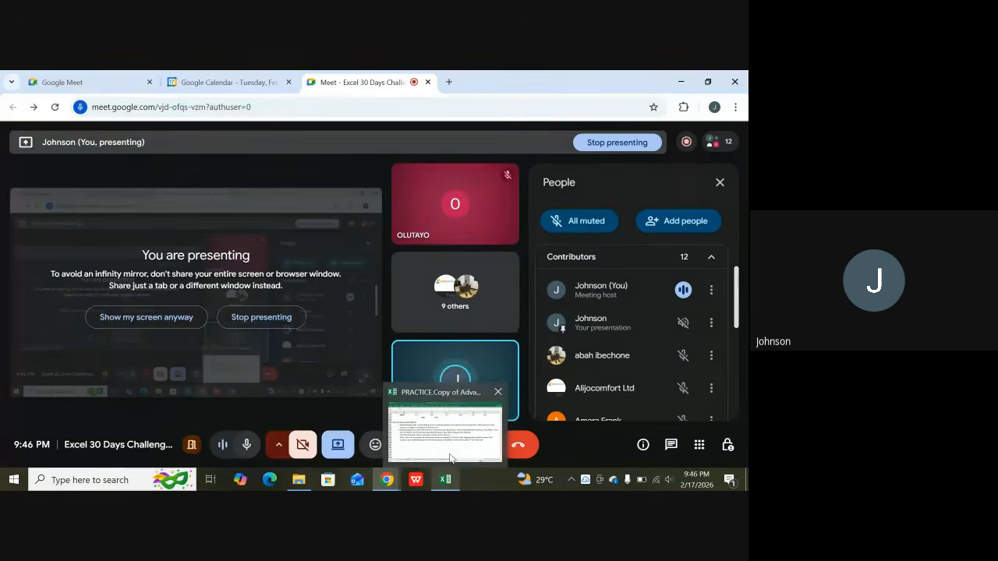
click(441, 435)
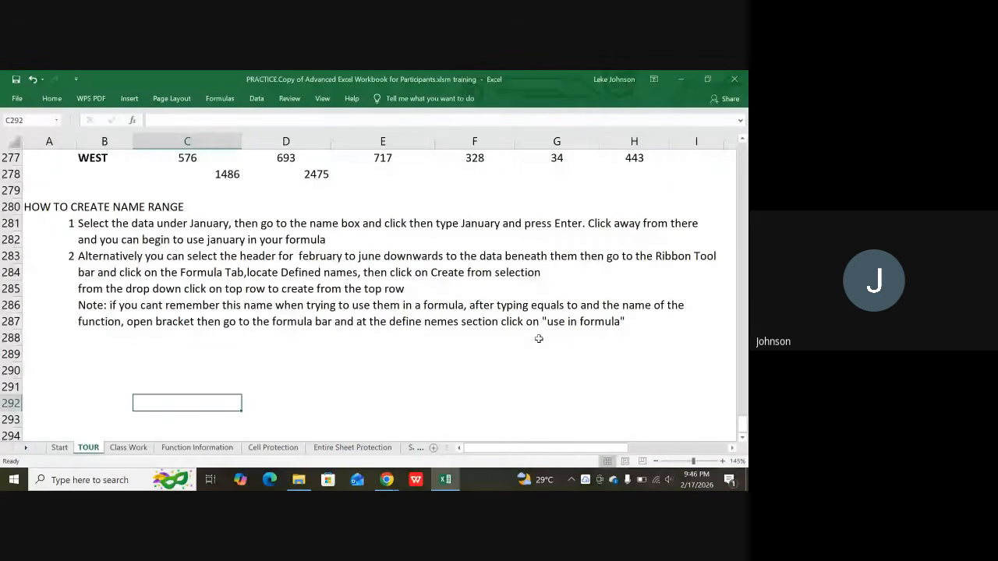
click(111, 352)
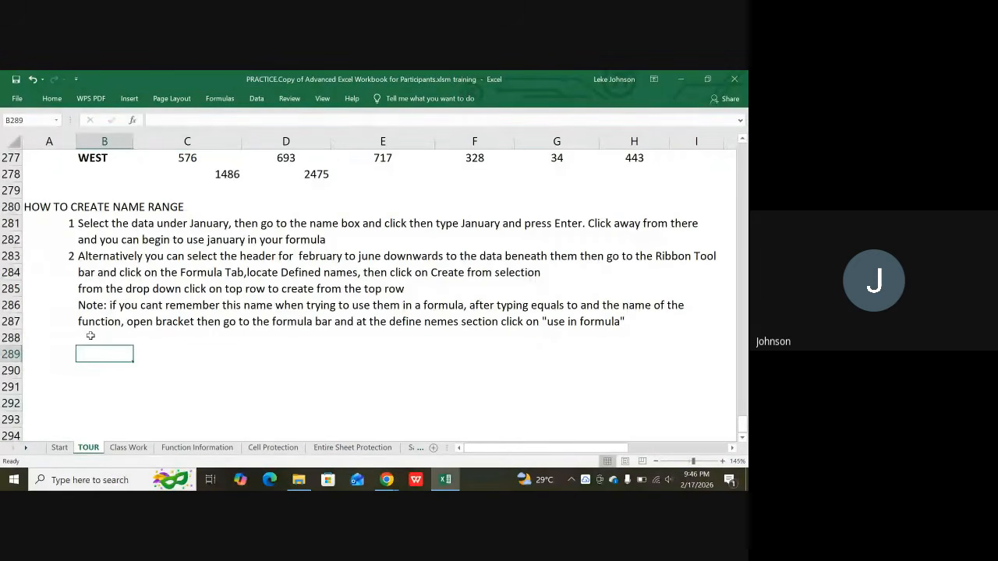
click(91, 336)
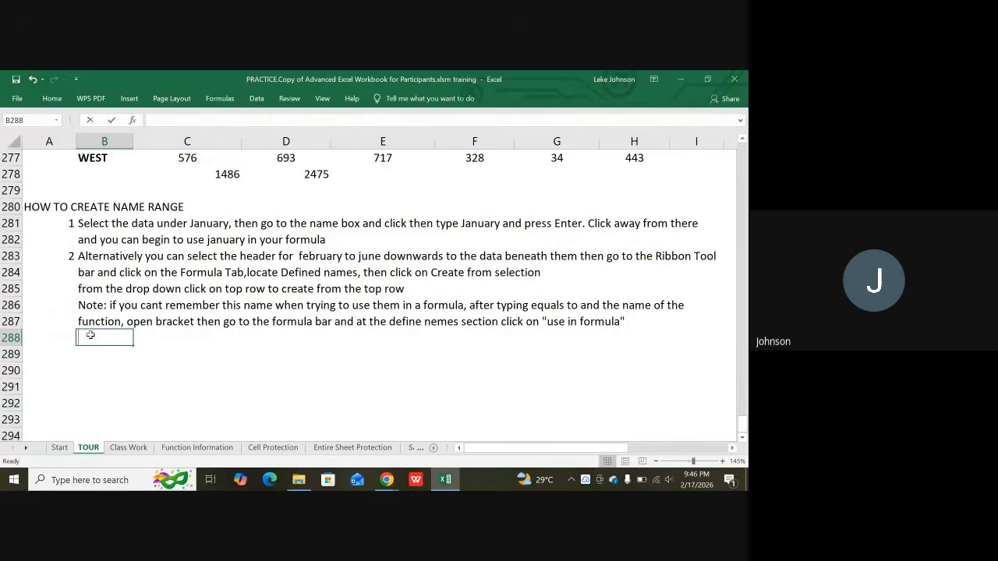
text(Or)
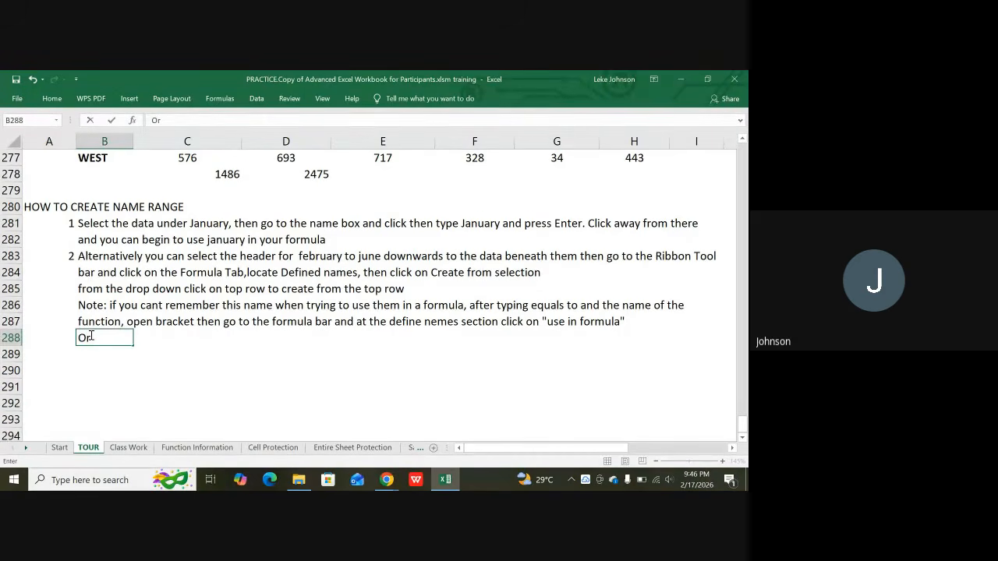
text( press )
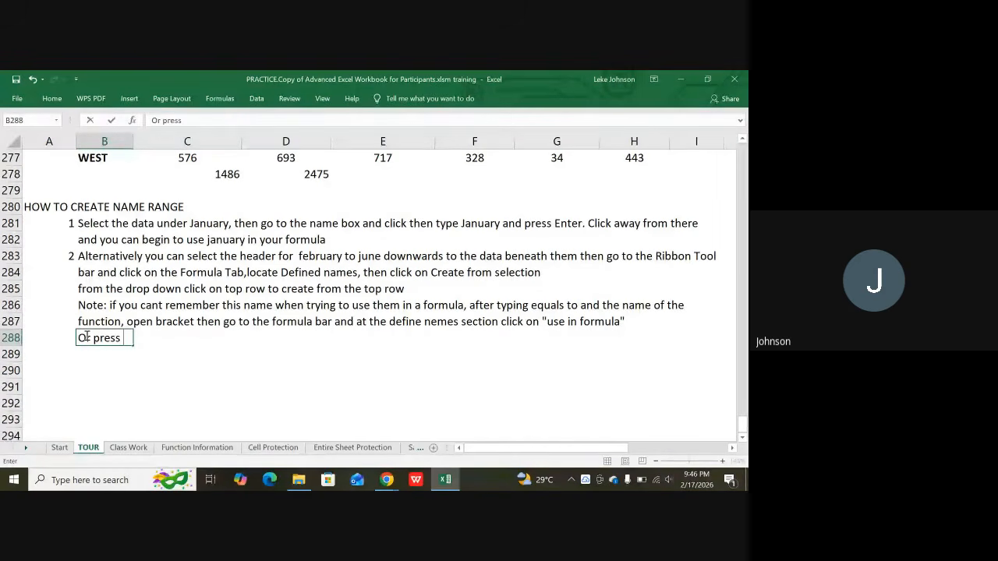
text(F#)
key(BackSpace)
text(3)
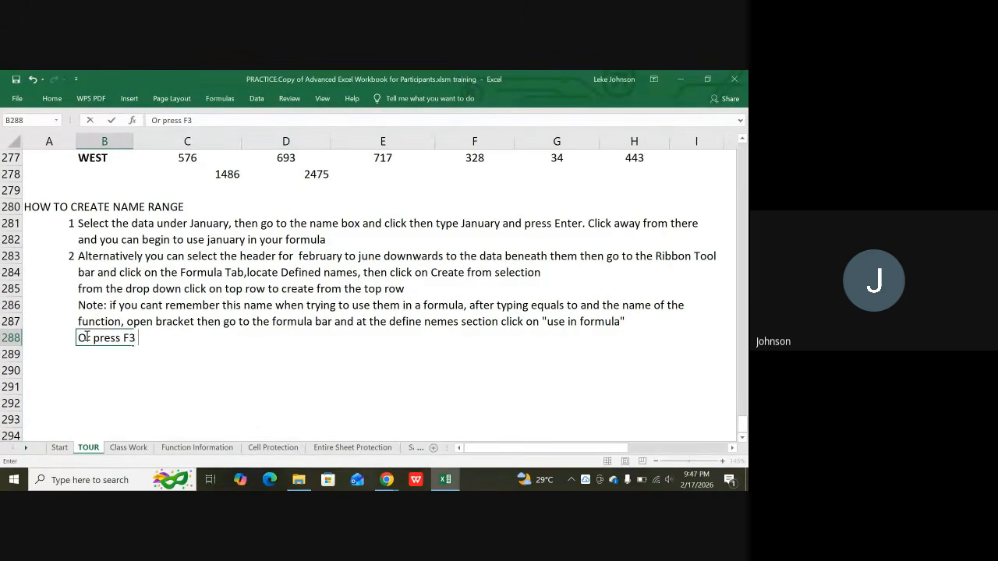
Continue the text in B288 with to access the "Paste Name, opening the quotation mark before Paste.
text( to access th)
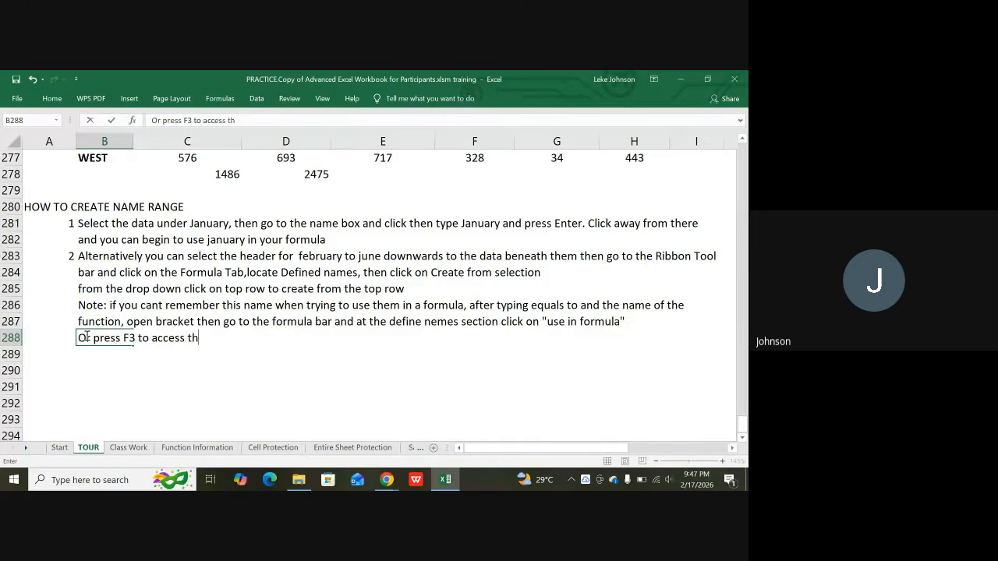
text(e name)
key(BackSpace)
key(BackSpace)
key(BackSpace)
key(BackSpace)
text("Pas)
text(e)
key(BackSpace)
text(te Name)
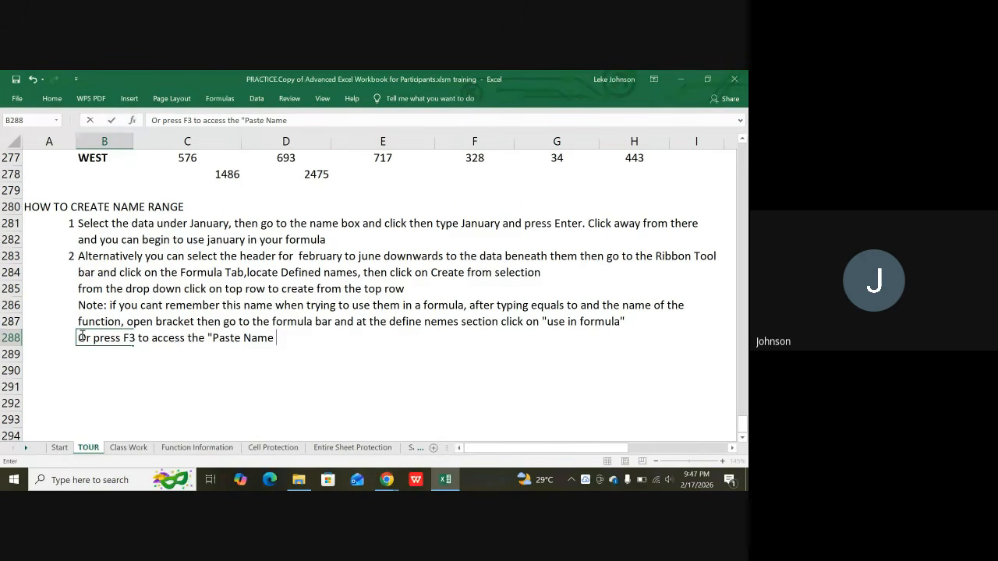
Finish the text in B288 with box" then double tap to select., closing the quotation mark after box, and commit the entry.
text( box" then d)
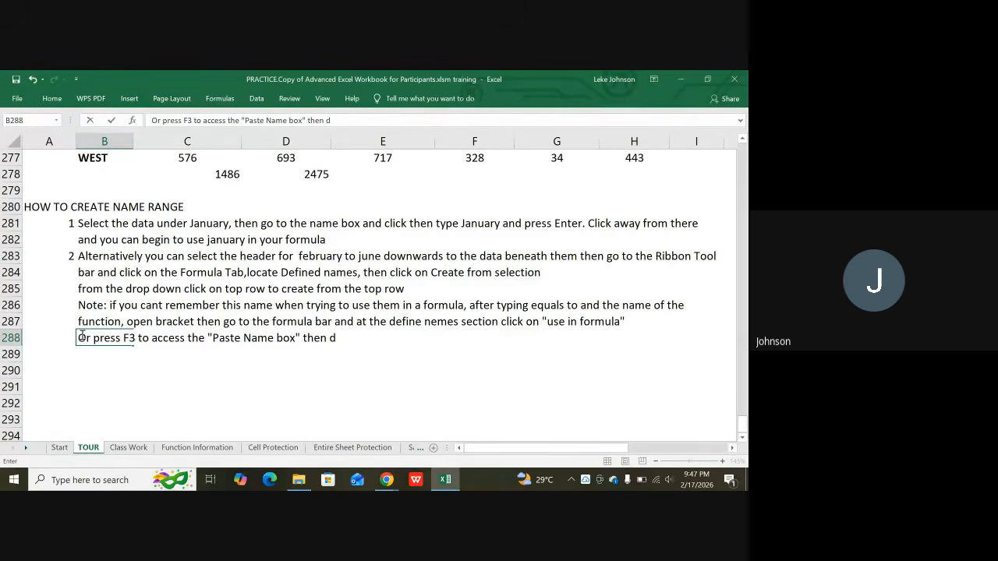
text(oubl)
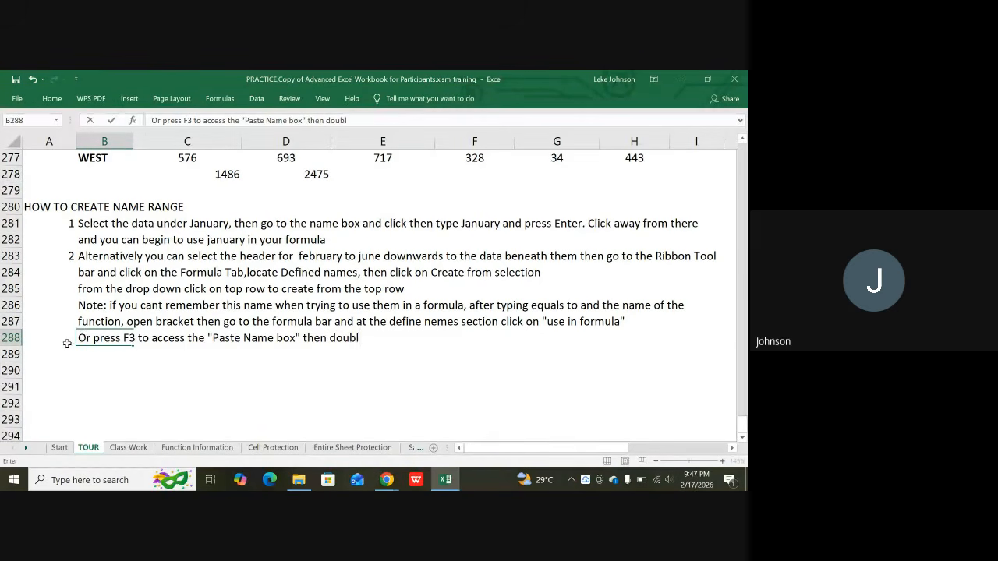
text(e tap to )
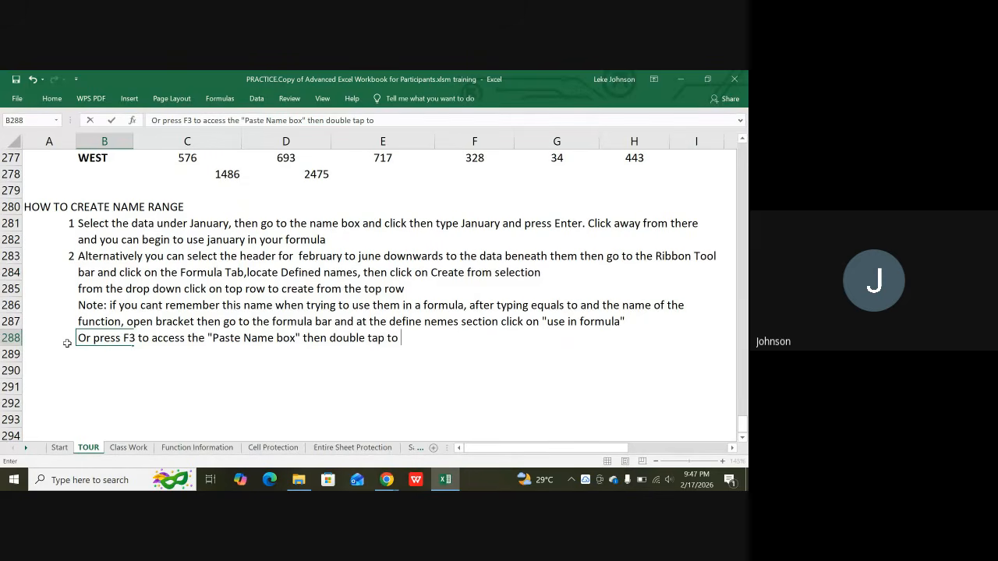
text(select.)
key(Return)
key(Return)
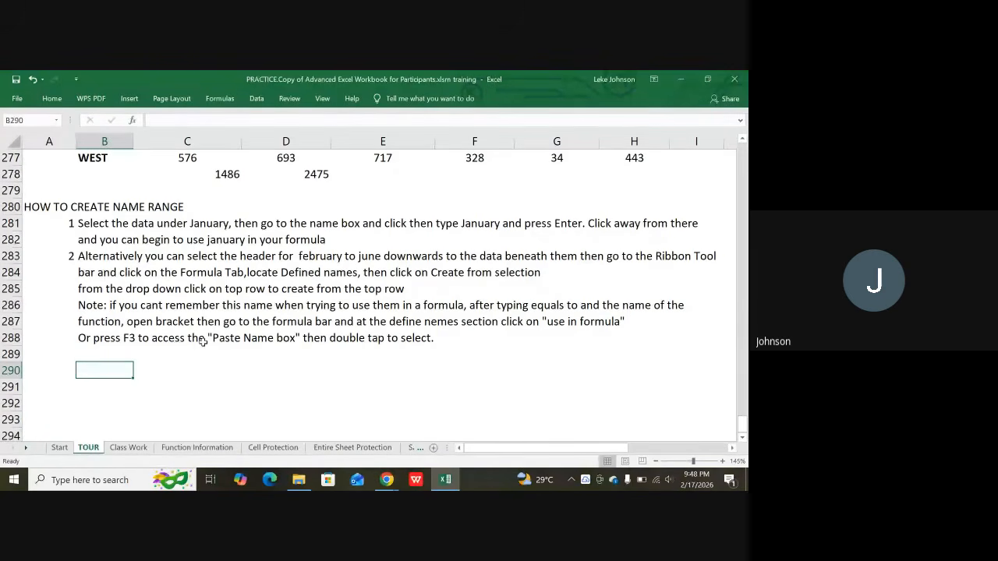
Select A290, then review the earlier TOUR sheet sections up to the commission table and return to the name range notes.
scroll(201, 341, down, 1)
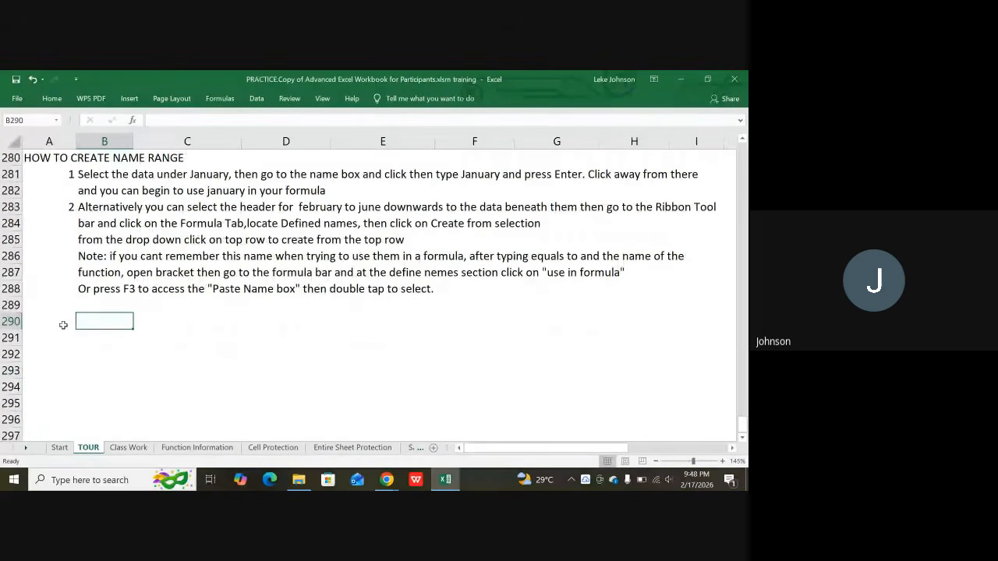
click(61, 324)
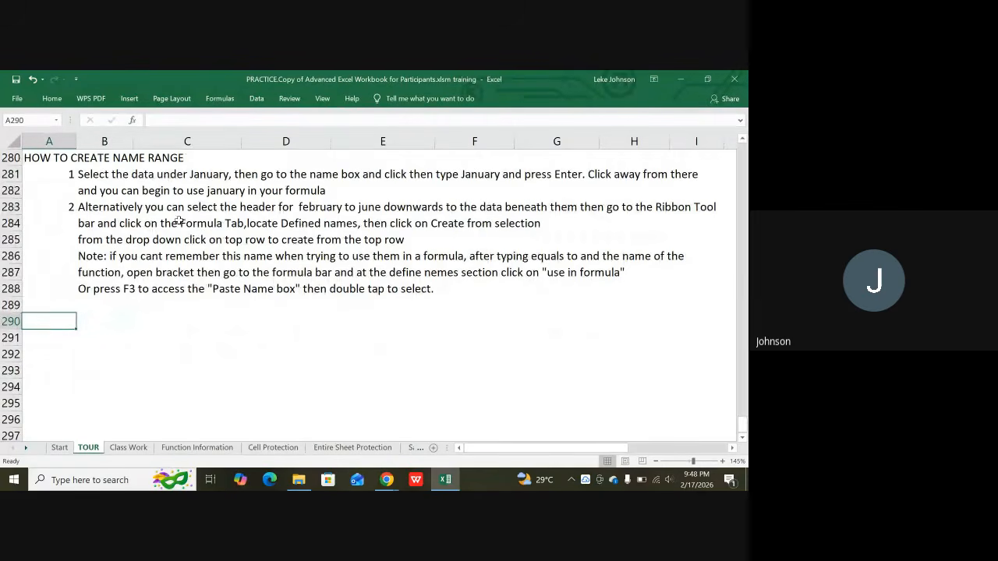
scroll(237, 256, up, 3)
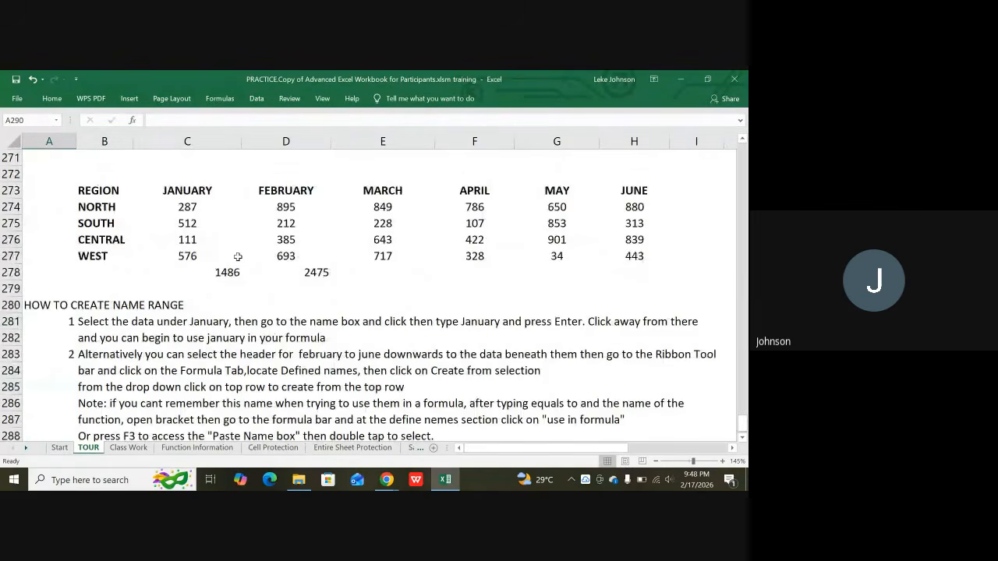
scroll(238, 257, up, 5)
scroll(246, 251, down, 2)
scroll(247, 251, up, 1)
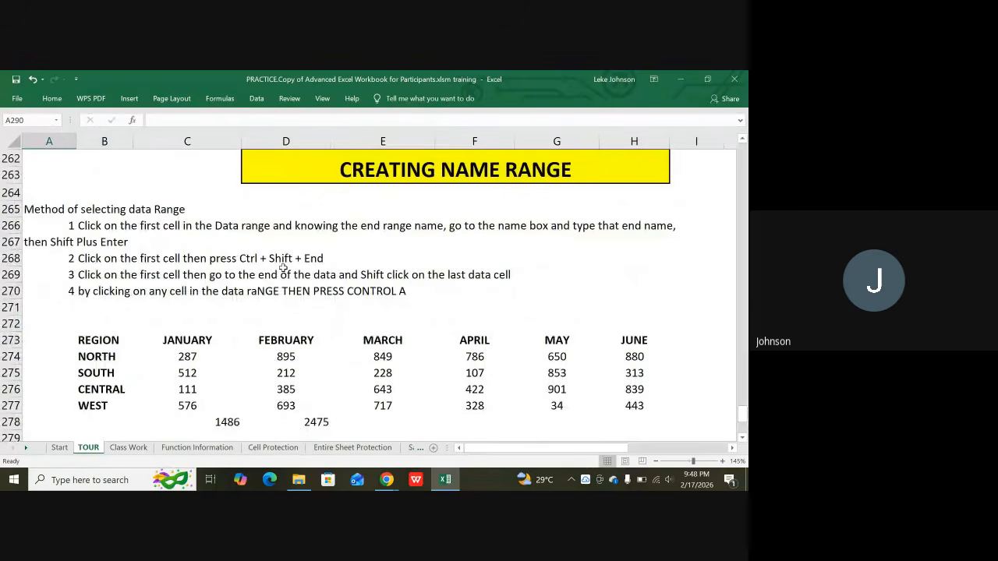
scroll(284, 272, up, 4)
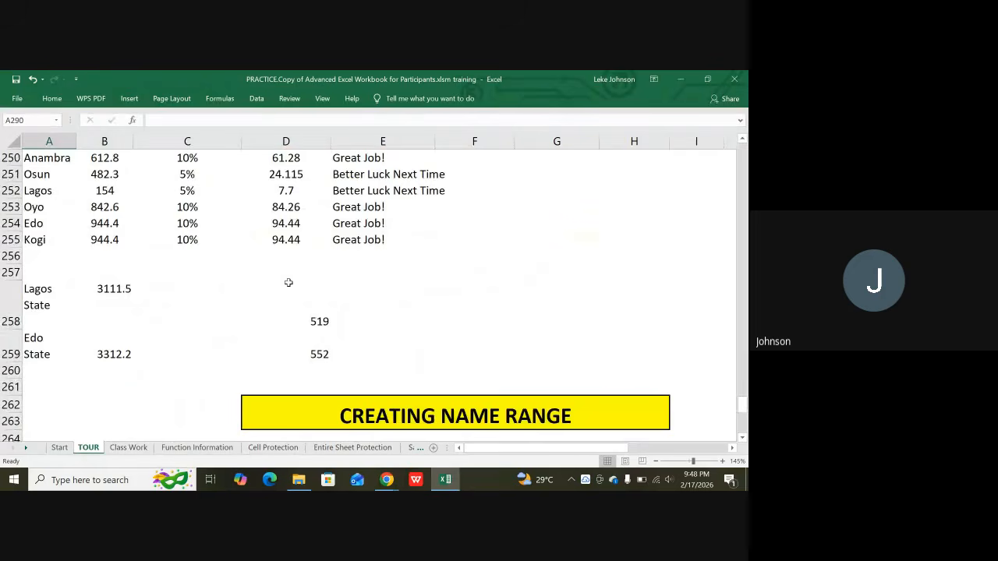
scroll(288, 283, up, 16)
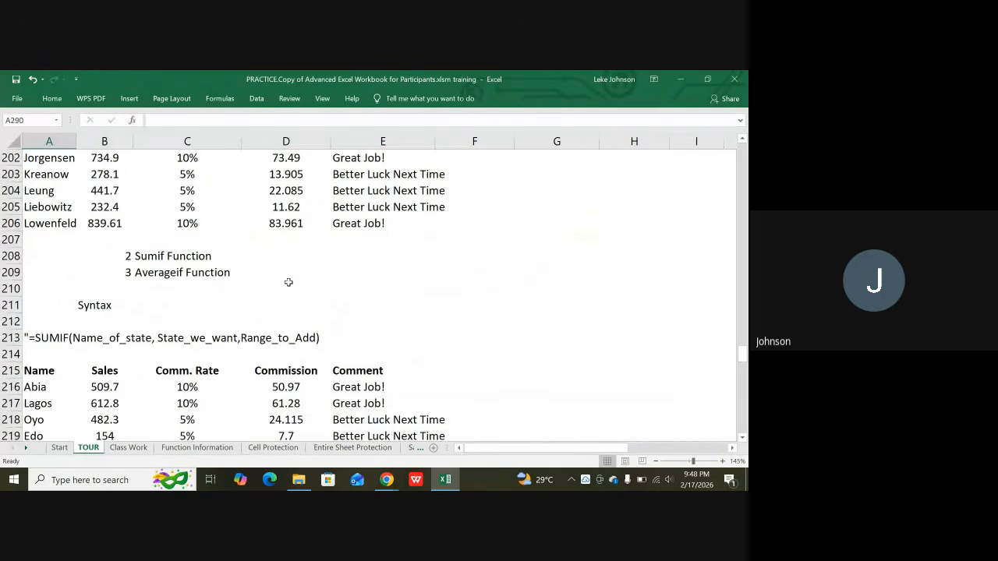
scroll(288, 282, up, 4)
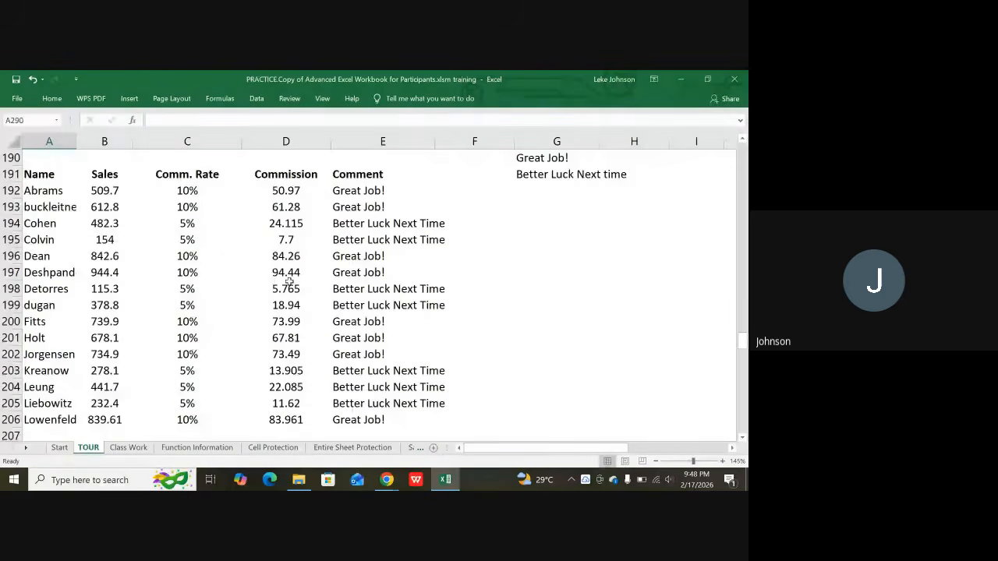
scroll(288, 282, down, 18)
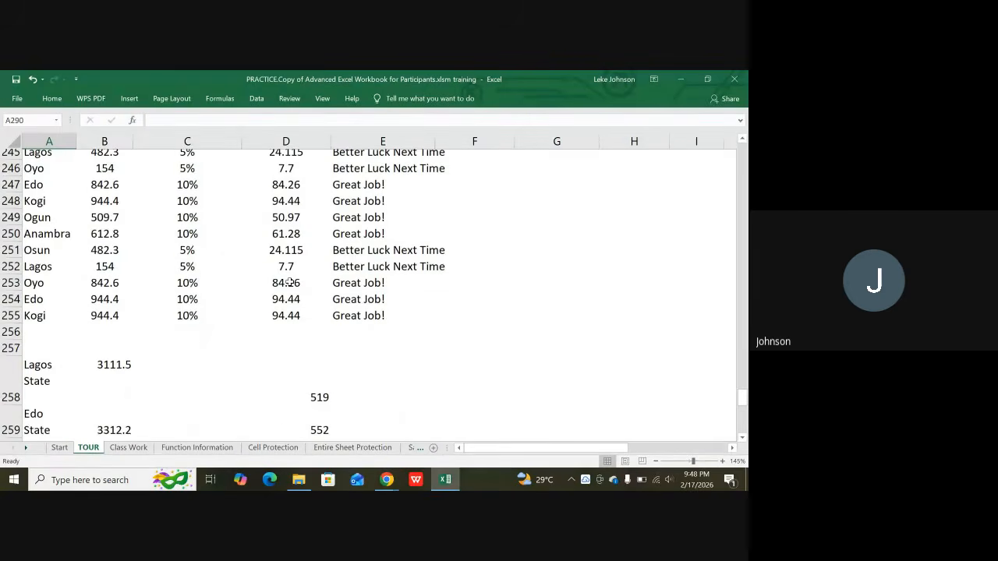
scroll(289, 282, down, 11)
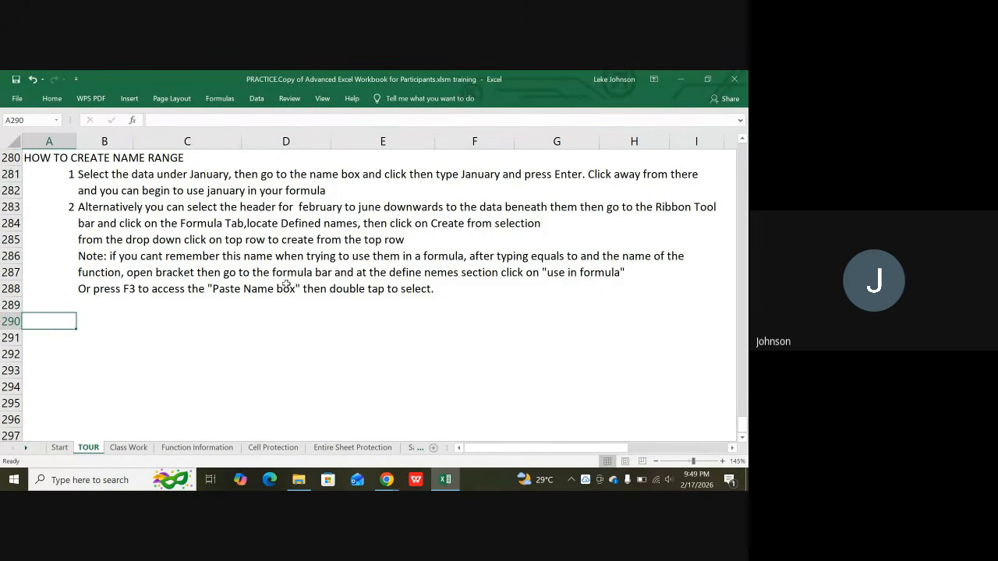
Enter the label "Created on" in A290 and move on to B290.
text(Created)
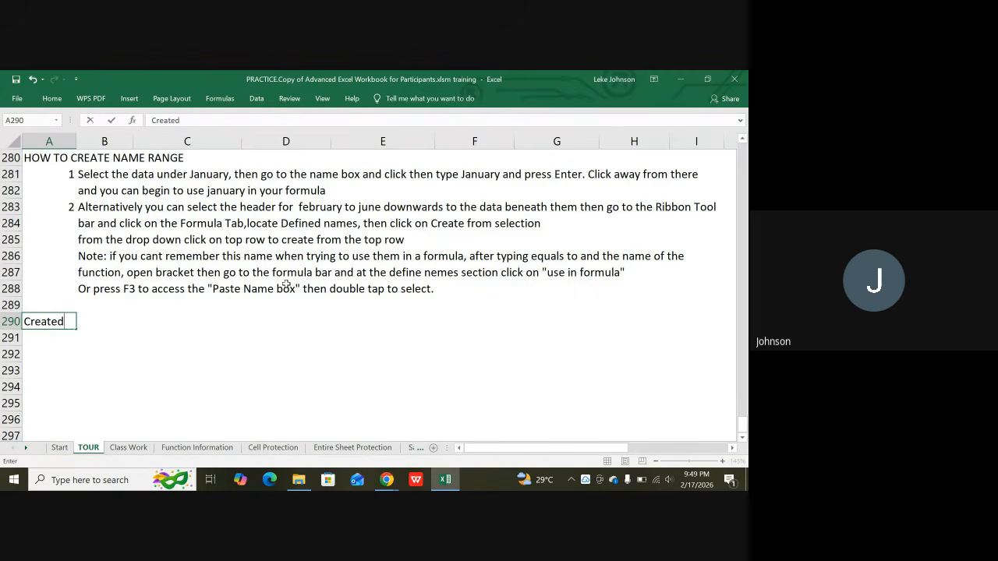
text( on)
key(Tab)
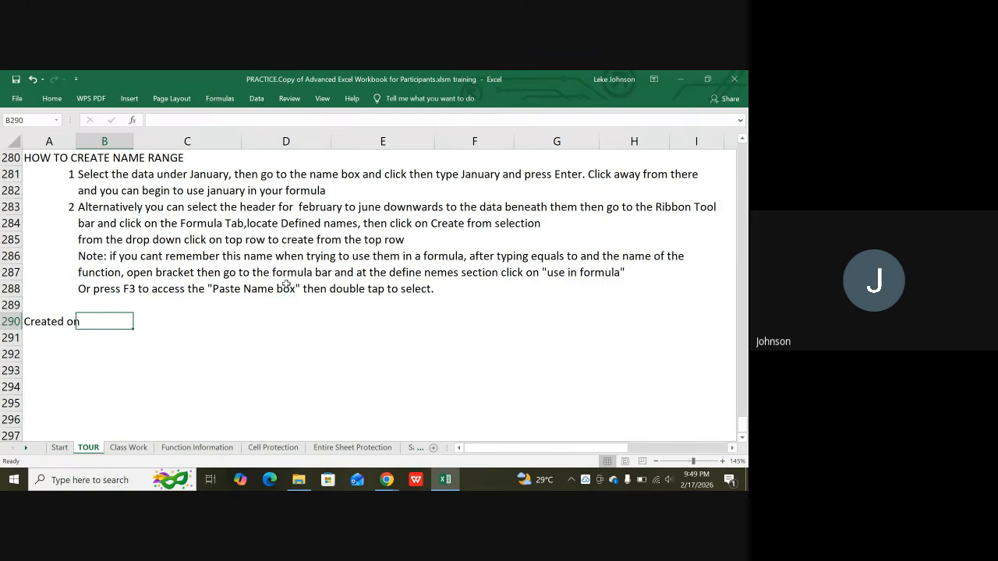
click(286, 285)
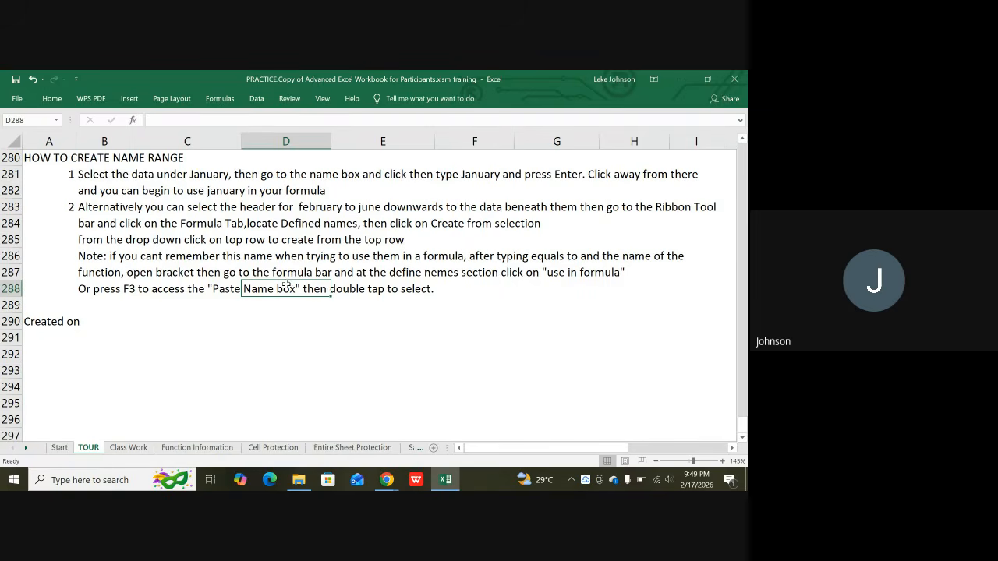
key(BackSpace)
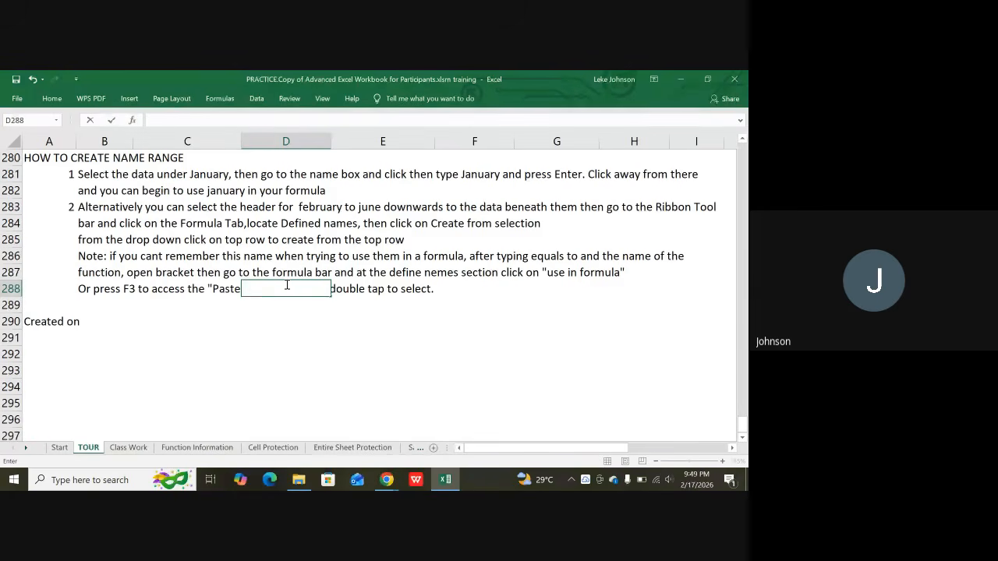
text(2/17/)
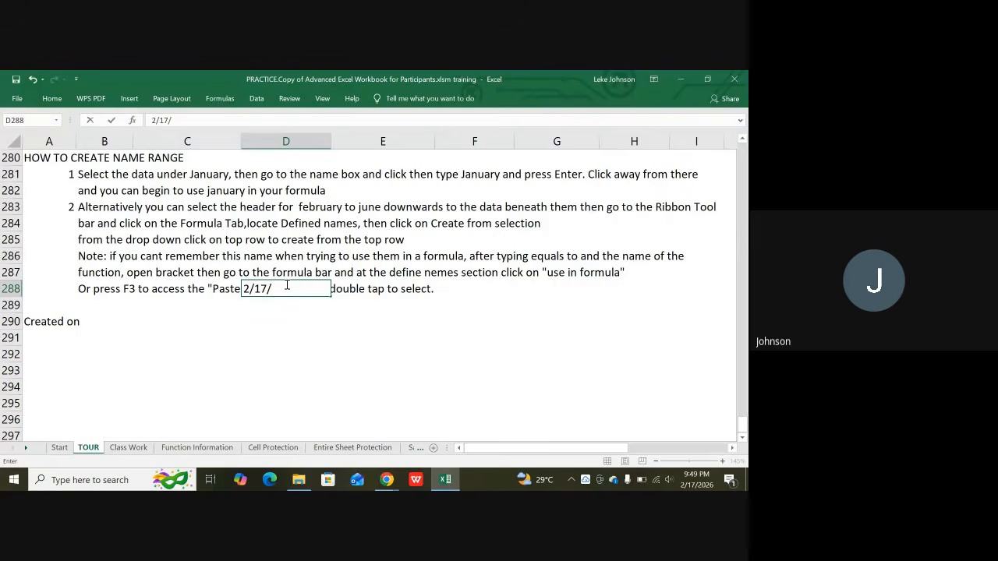
key(Return)
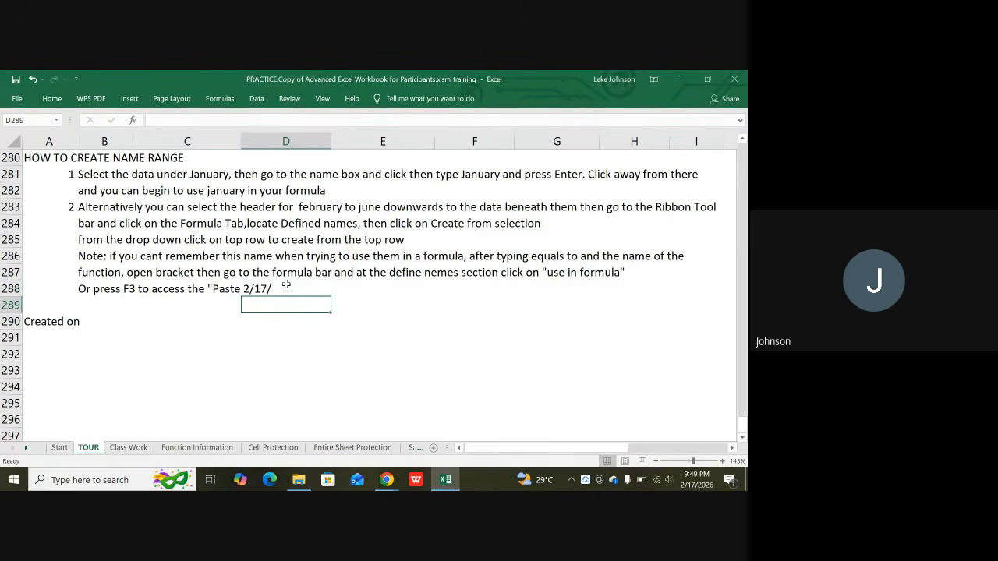
key(ctrl+z)
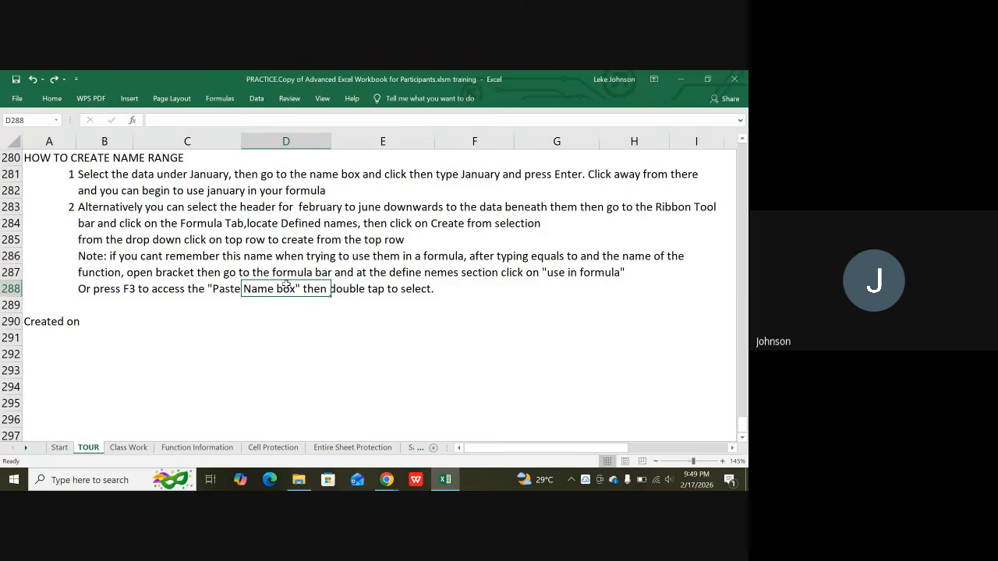
Enter the date 2/17/2026 in B290 beside the "Created on" label.
click(109, 322)
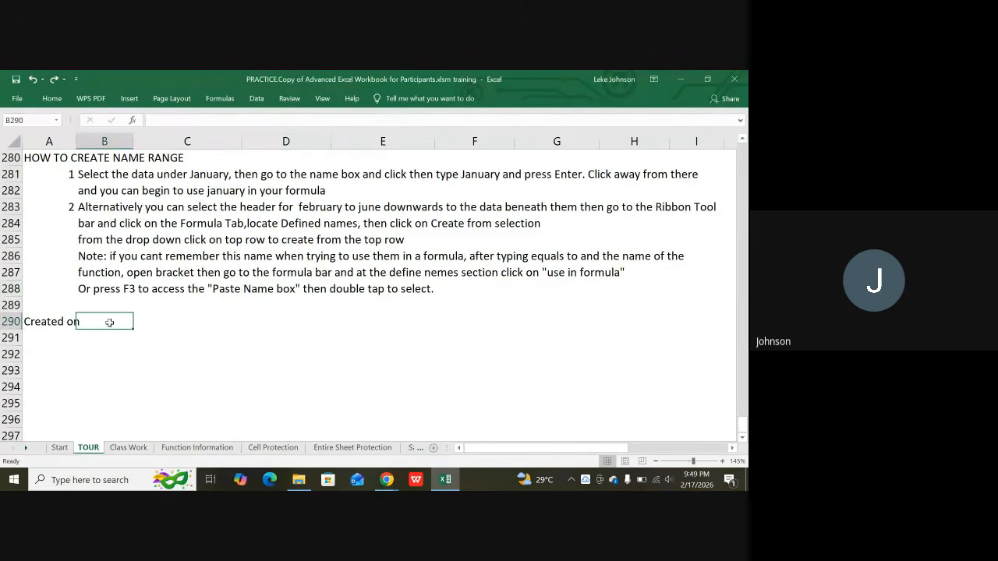
text(2)
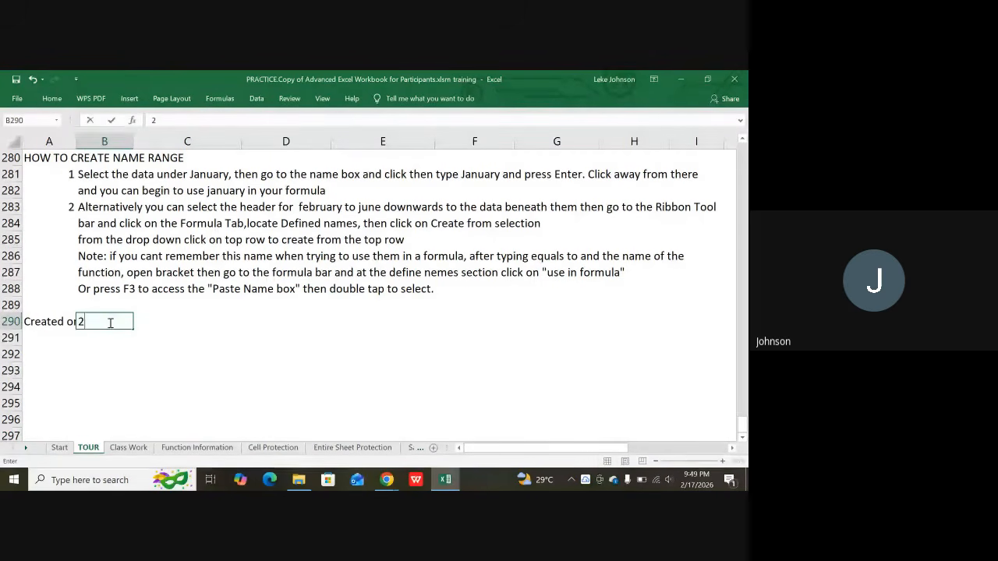
text(/17/2026)
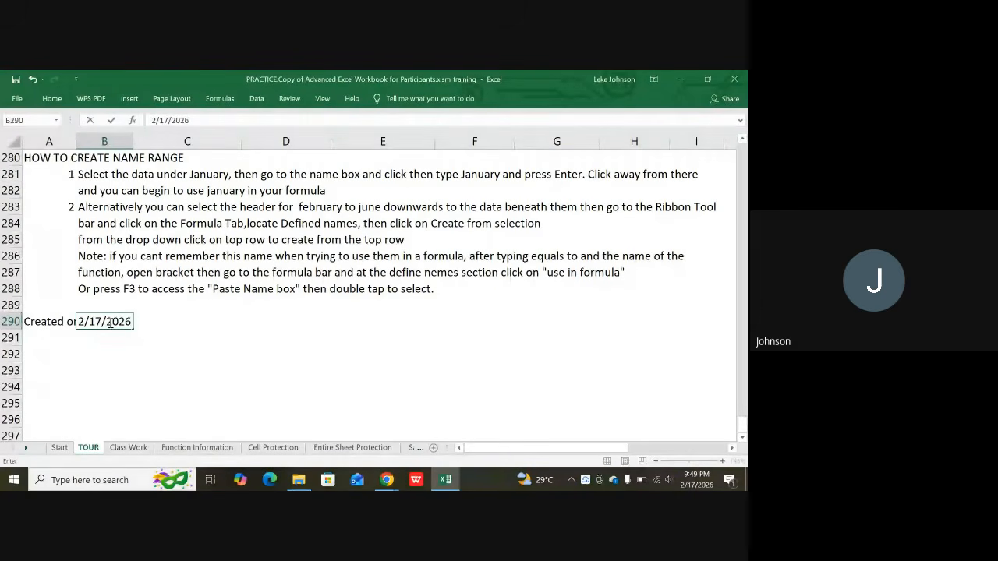
key(Return)
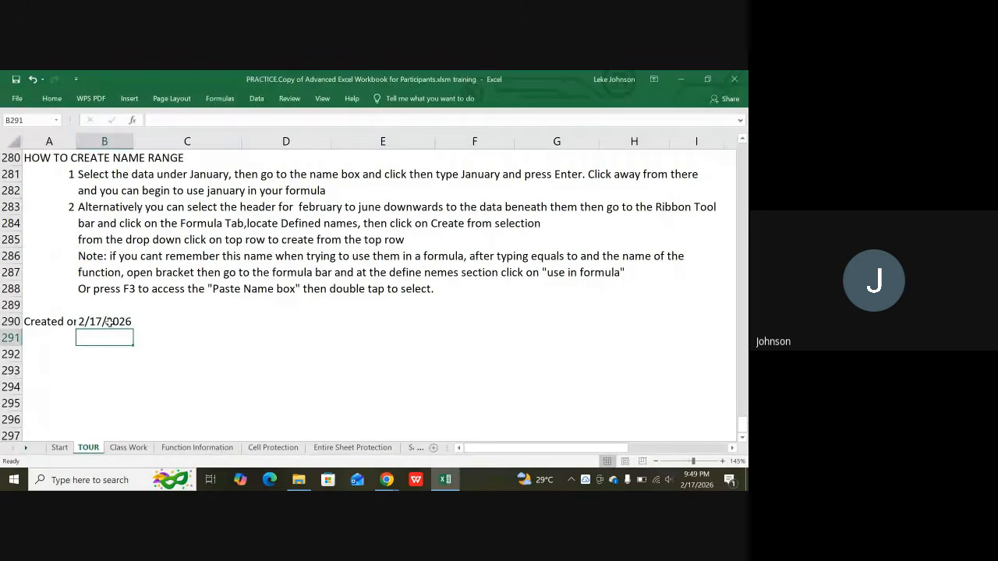
click(68, 320)
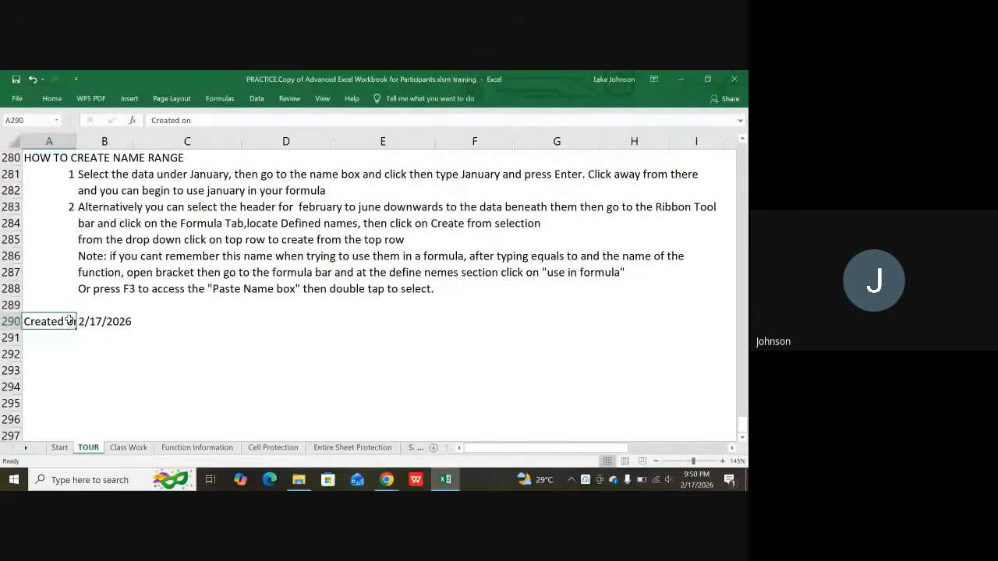
click(81, 324)
Enter the labels "Today's Date :" in A291 and "Printed on:" in A292.
click(49, 332)
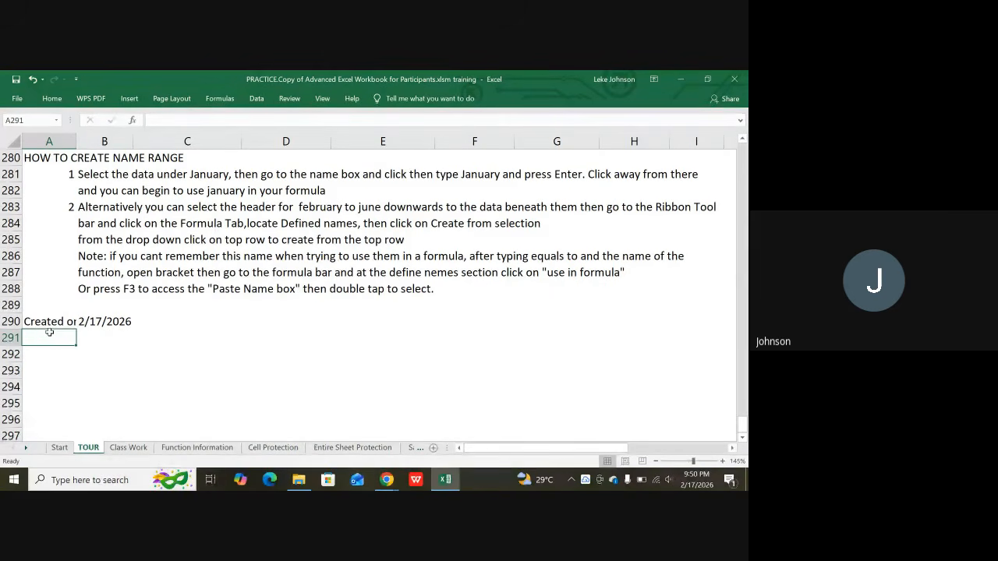
text(Today)
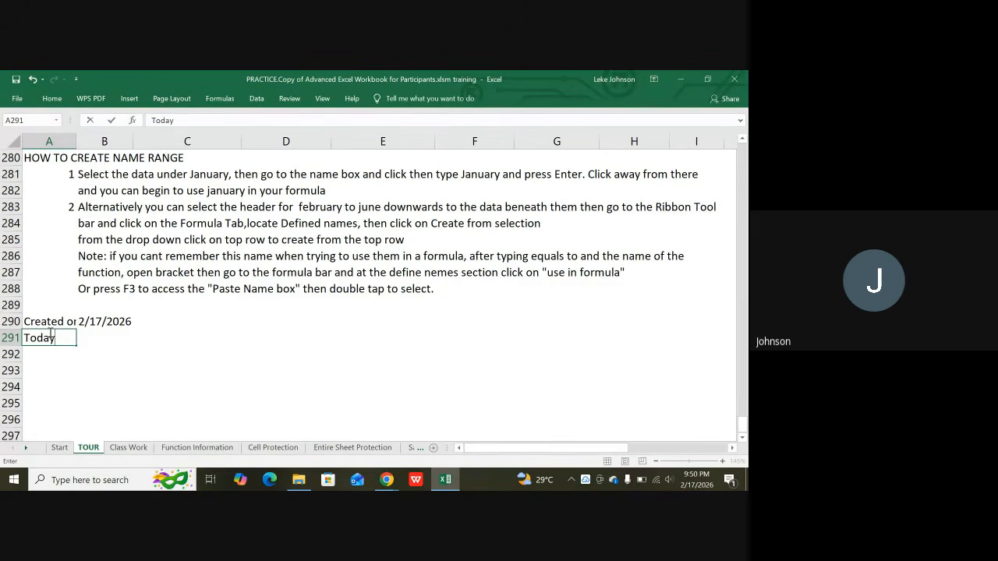
text('s Date)
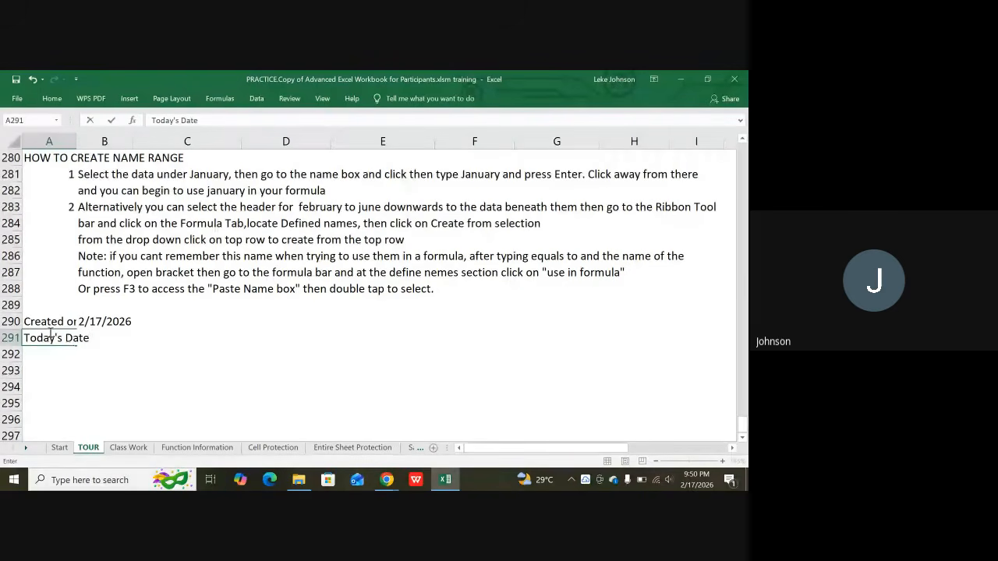
text( :)
key(Tab)
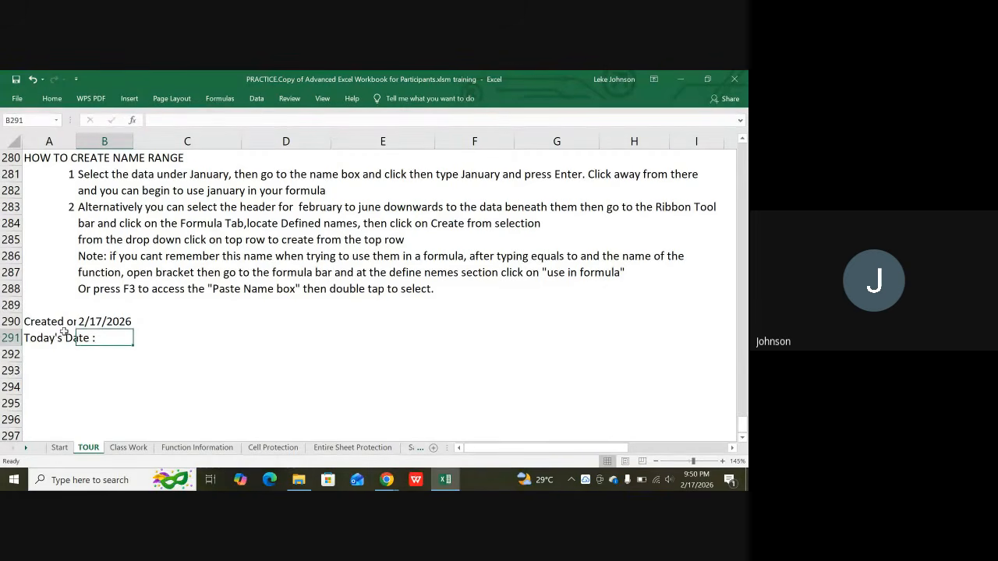
key(Return)
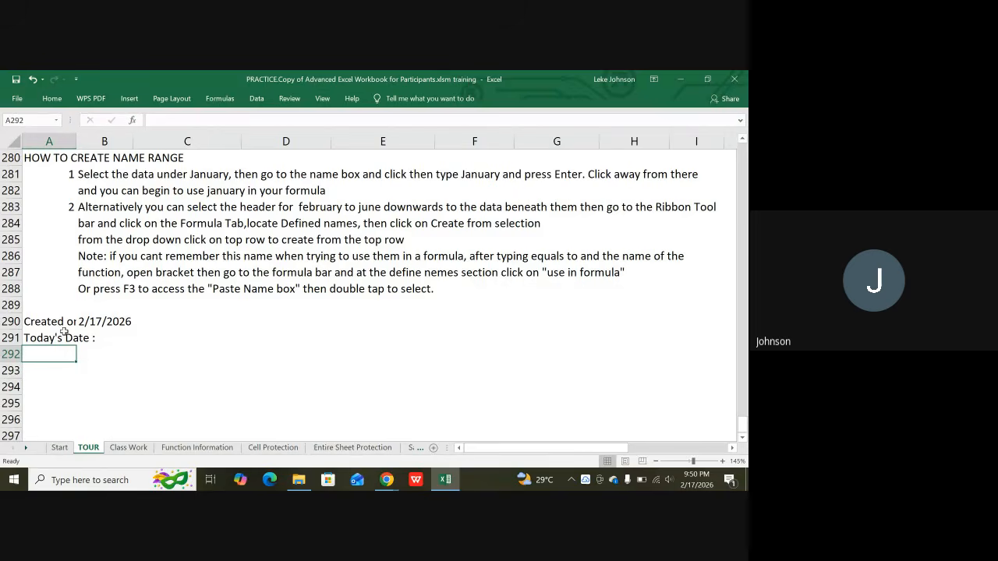
text(Pri)
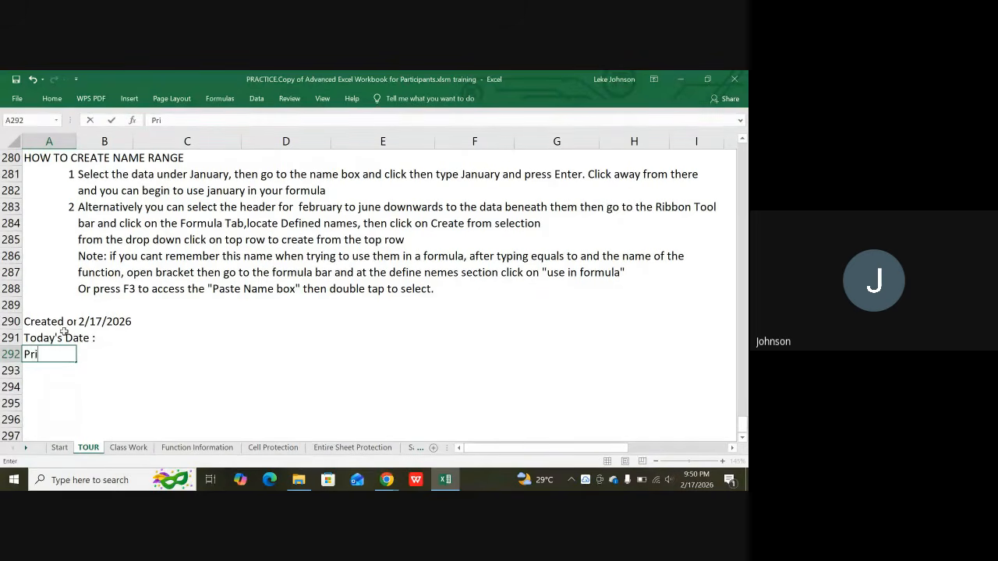
text(nted on:)
click(112, 335)
key(Right)
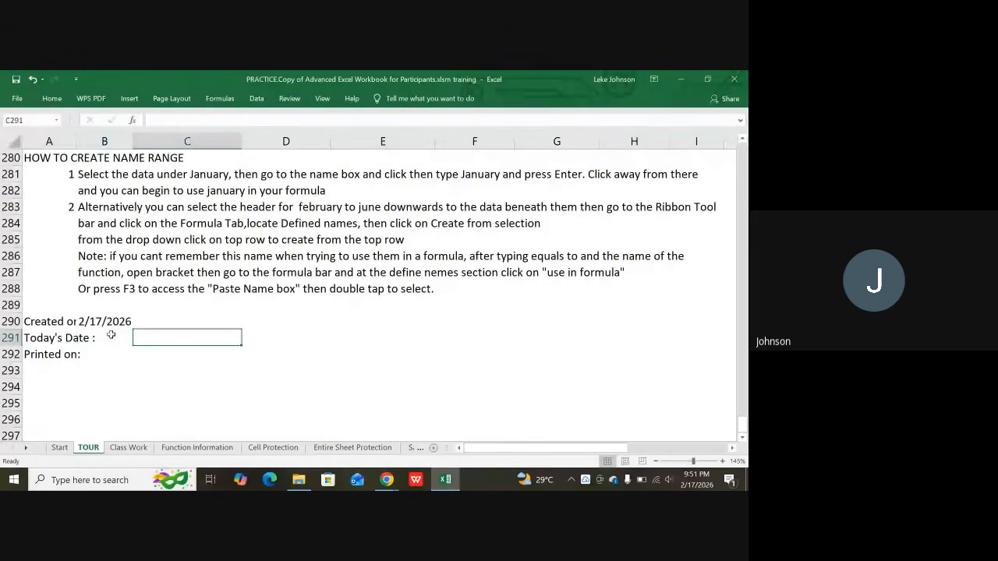
Widen column A slightly and enter the formula =today() in B291 beside the "Today's Date" label.
click(117, 335)
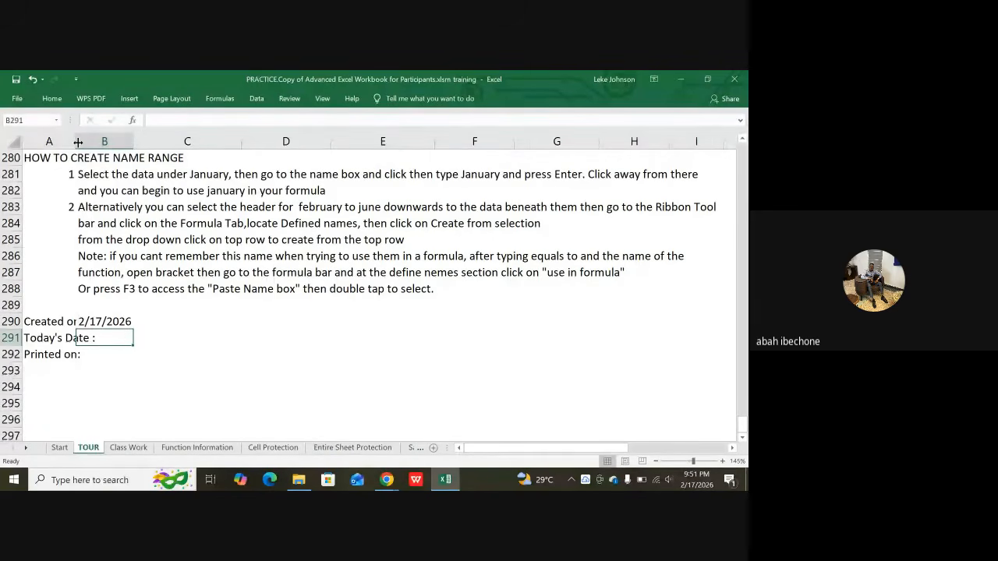
drag(78, 142, 92, 141)
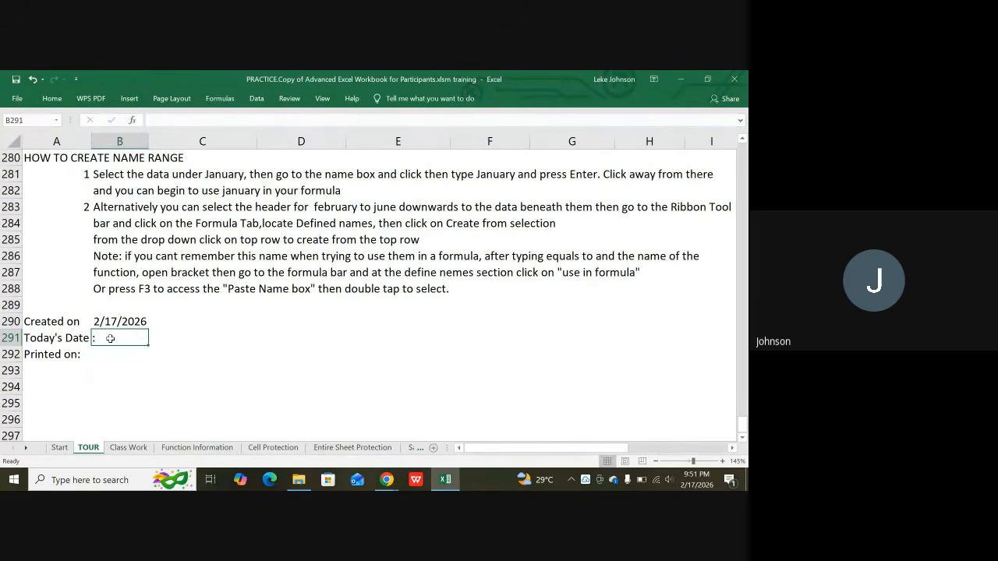
text(=)
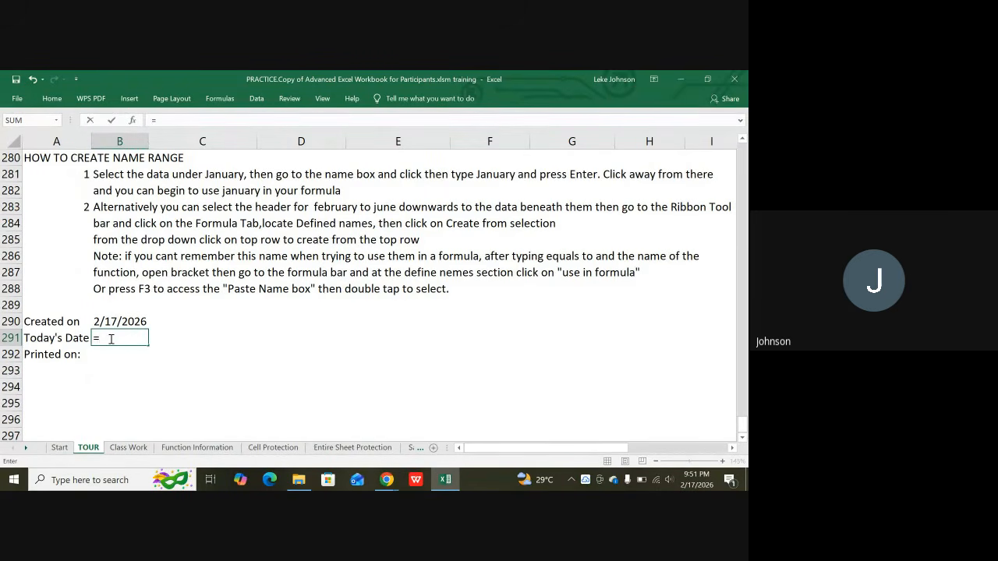
text(today)
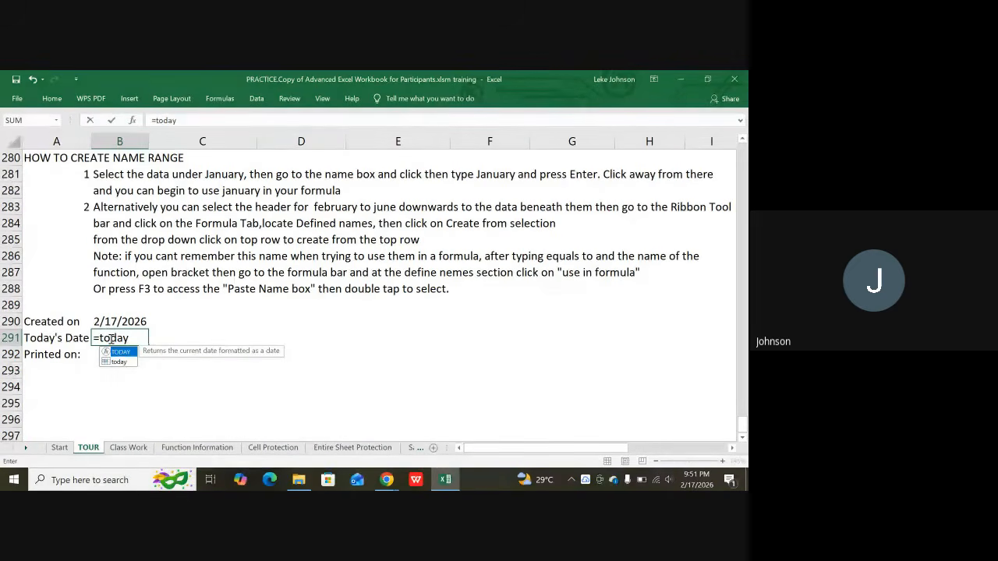
text(()
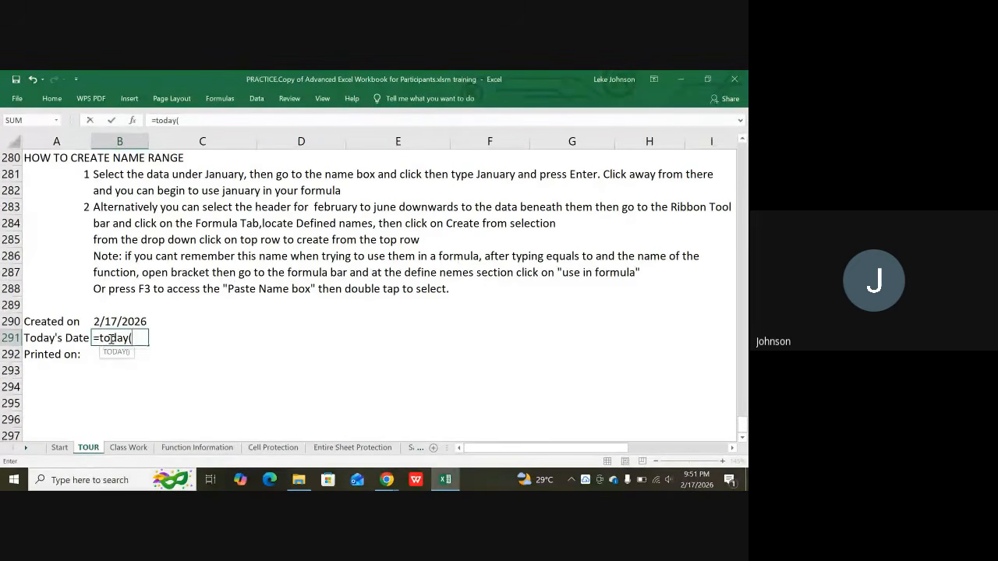
text())
key(Return)
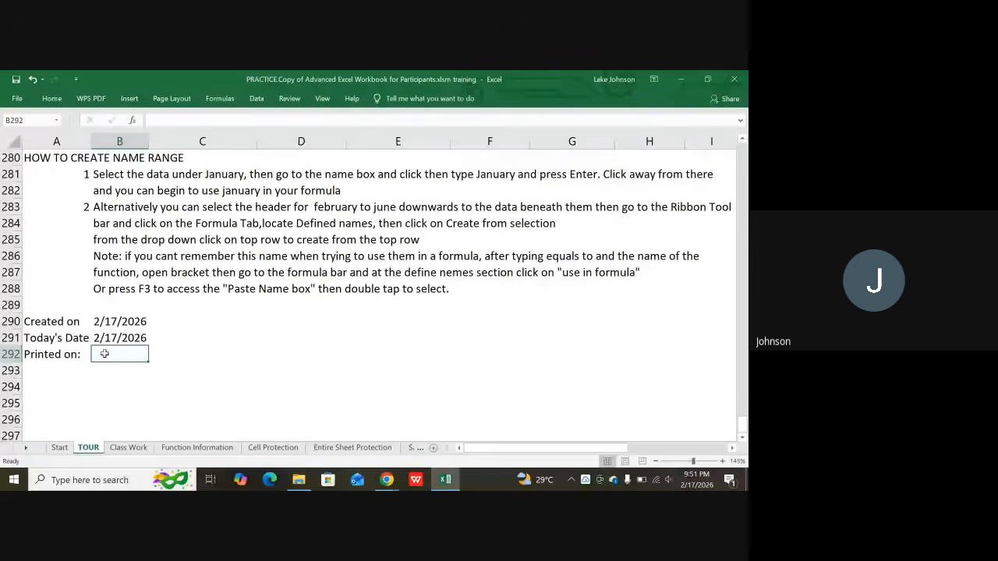
Enter the formula =now() in B292 beside the "Printed on:" label.
text(=)
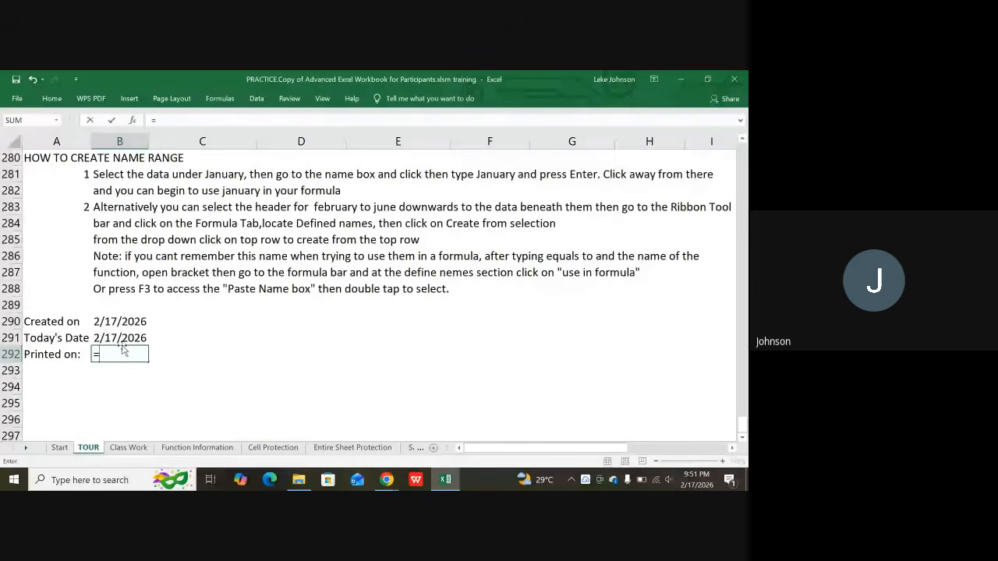
text(no)
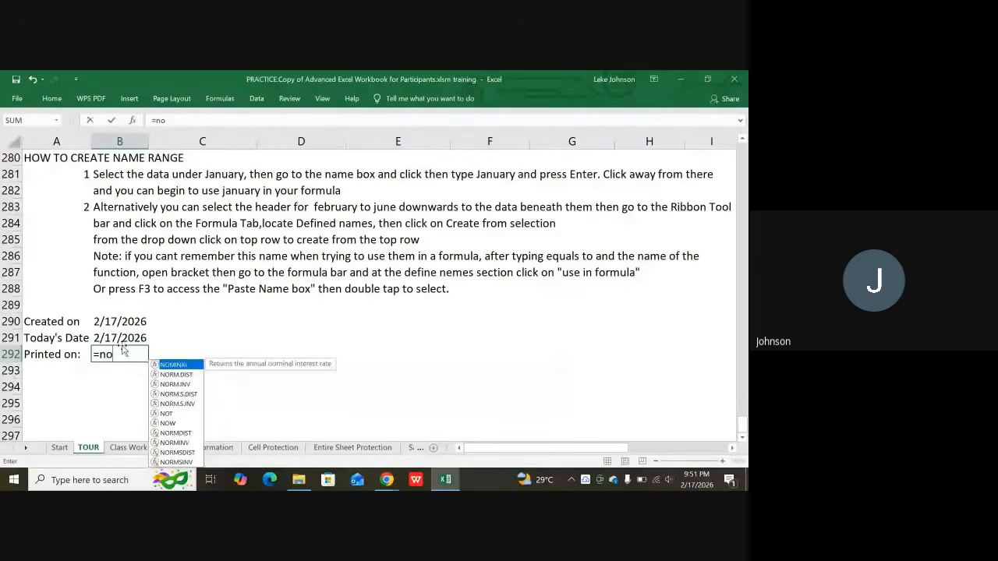
text(w()
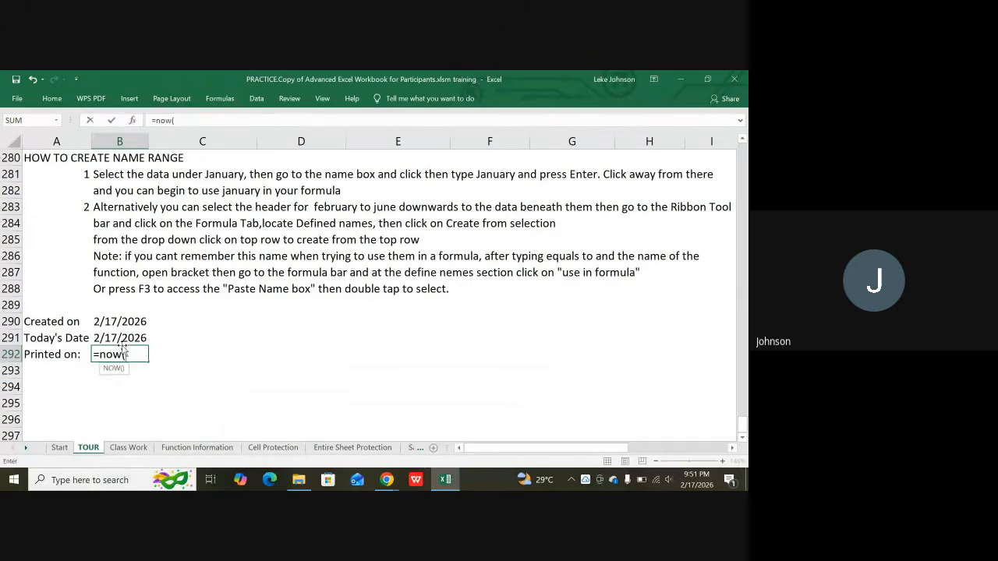
text())
key(Return)
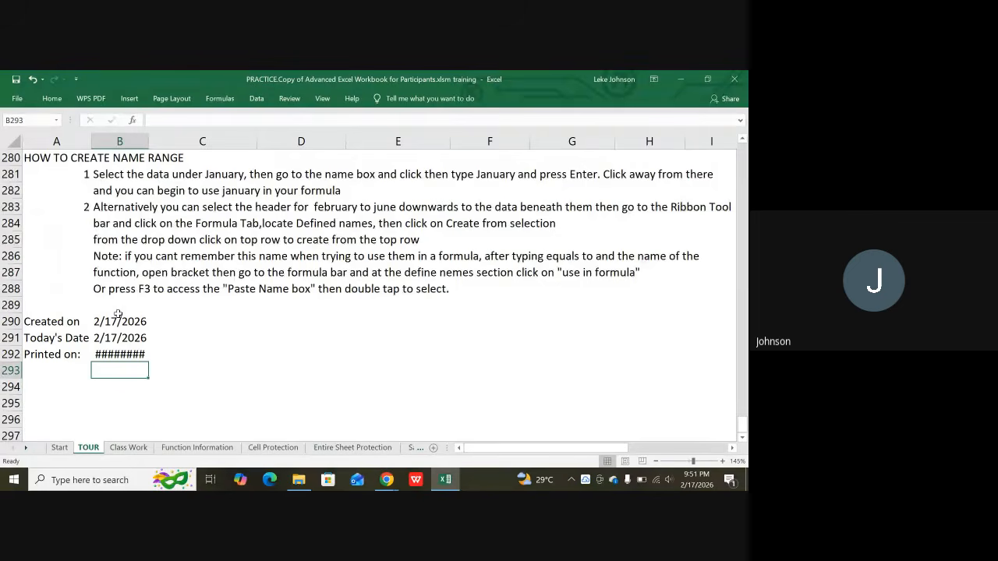
Merge B292:C292 so the print date and time fit, left-align the merged cell, and collapse the ribbon.
click(103, 352)
drag(134, 347, 163, 356)
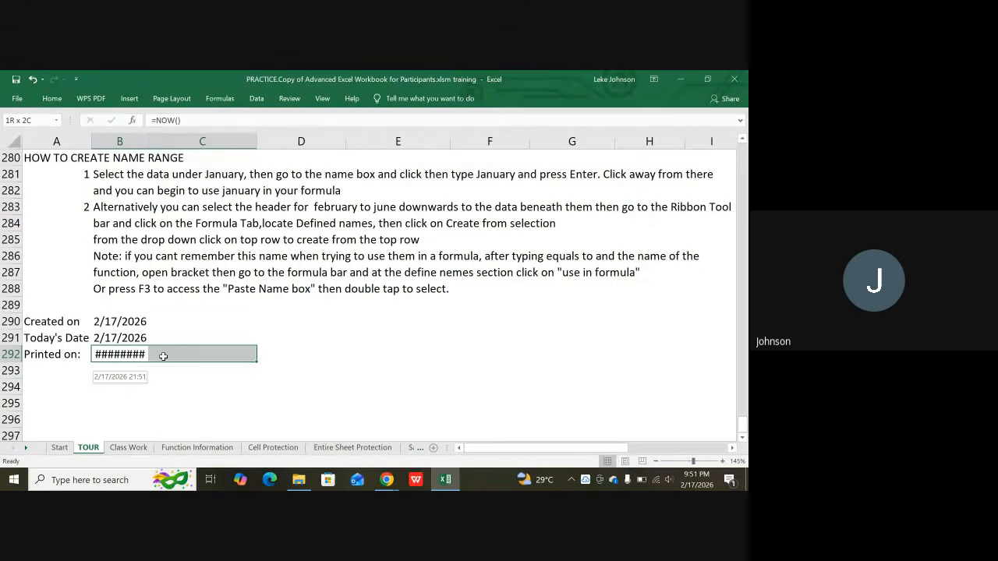
drag(163, 356, 163, 355)
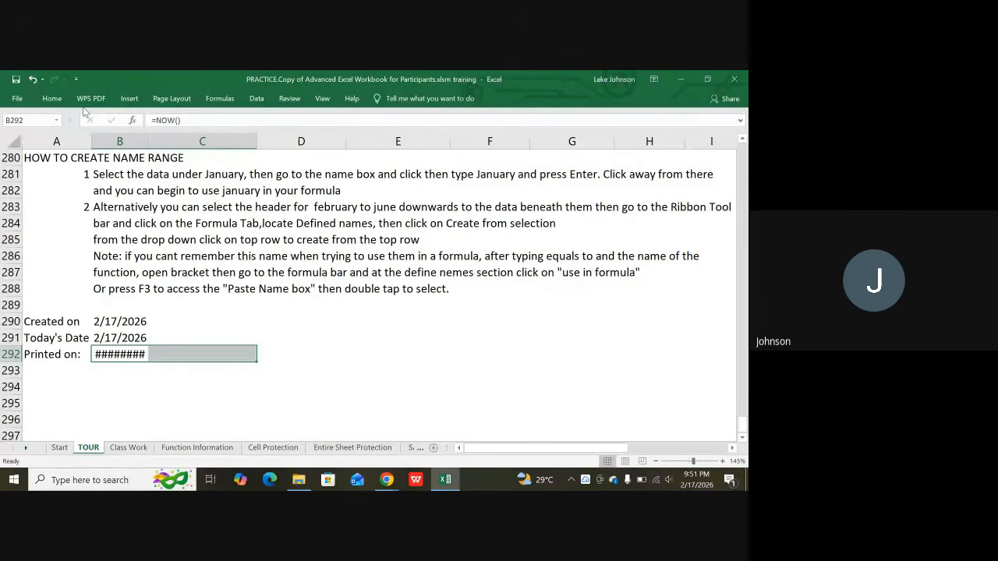
click(52, 100)
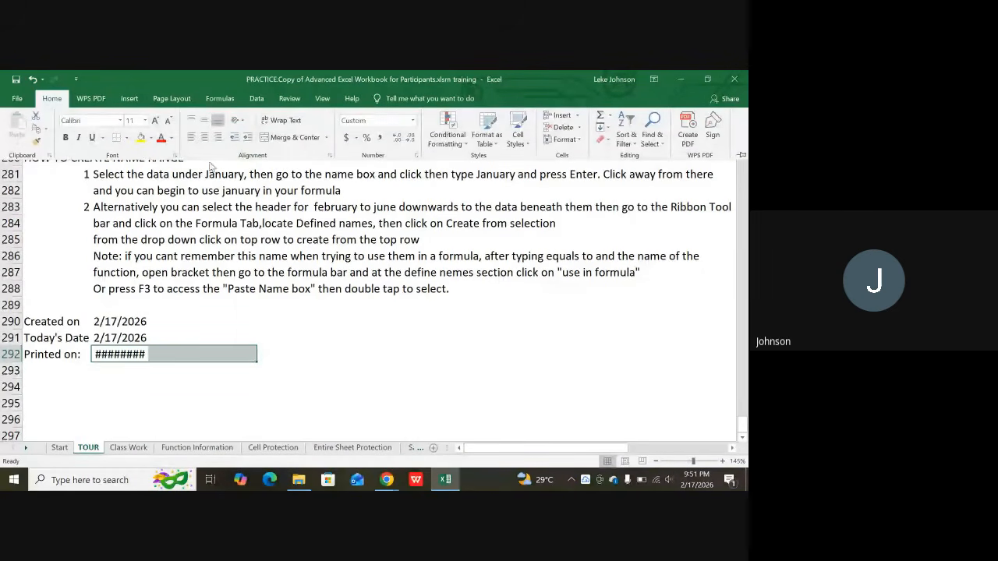
click(290, 137)
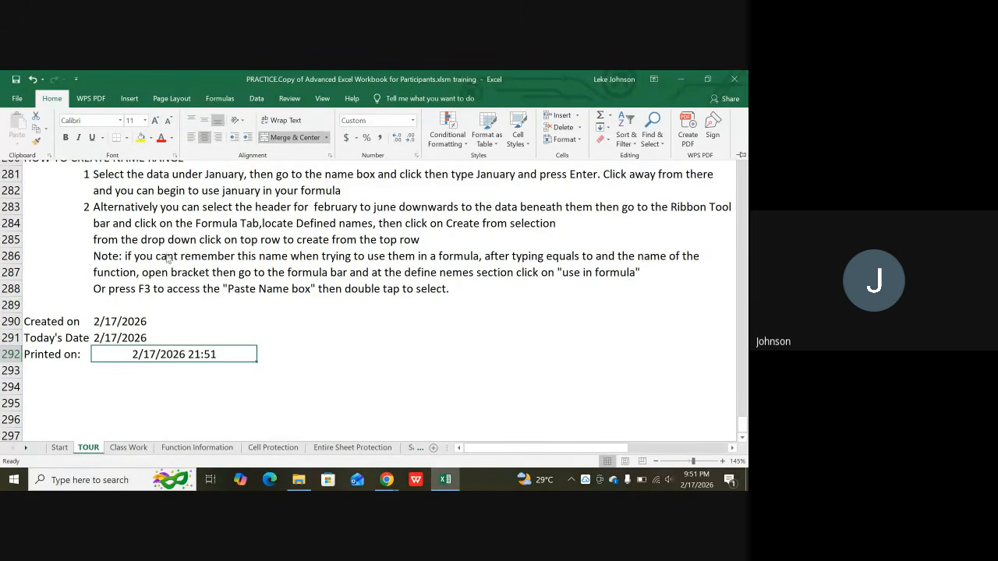
click(191, 138)
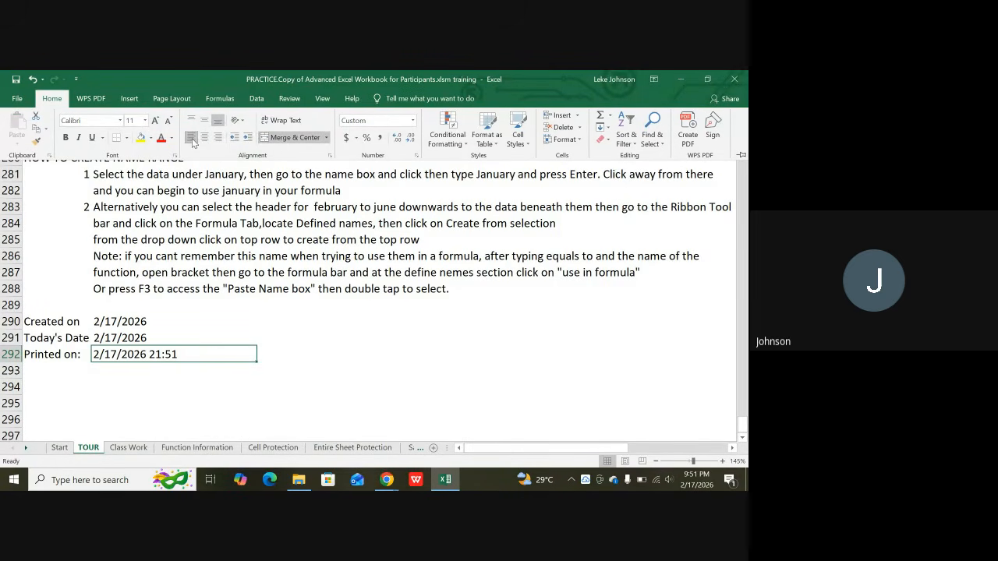
key(ctrl+F1)
click(201, 384)
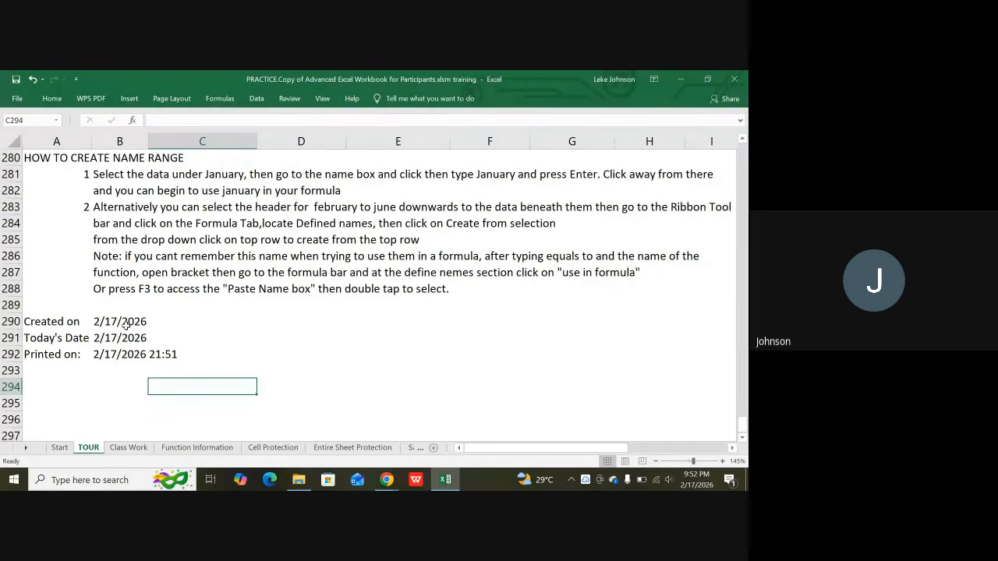
Format the Created on date in B290 with the long date type "March 14, 2012".
click(125, 324)
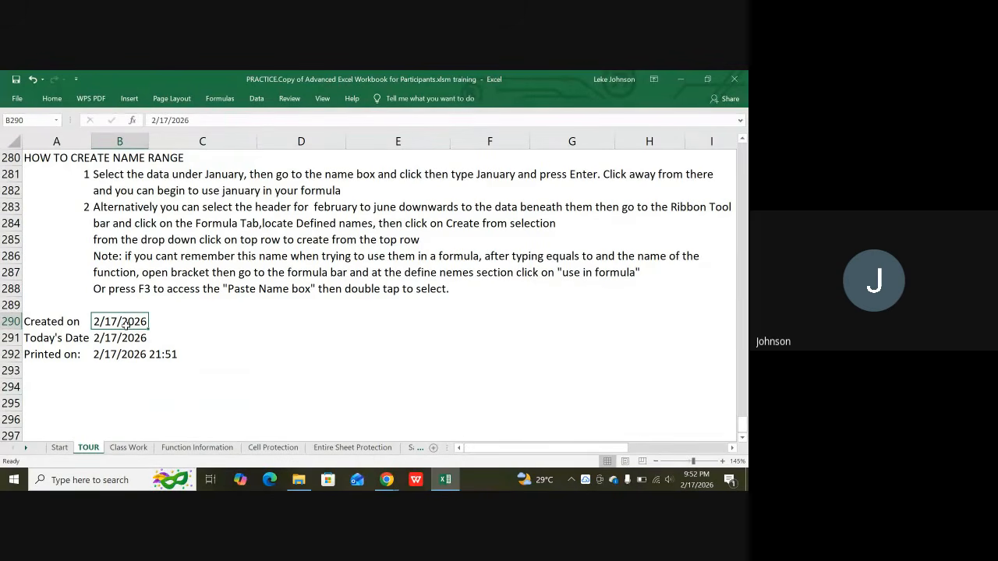
key(ctrl+1)
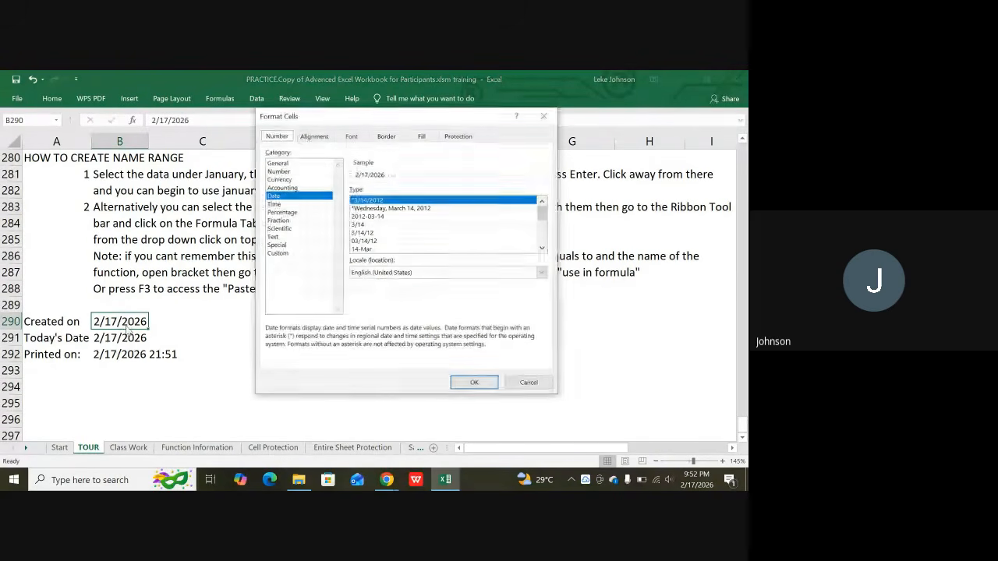
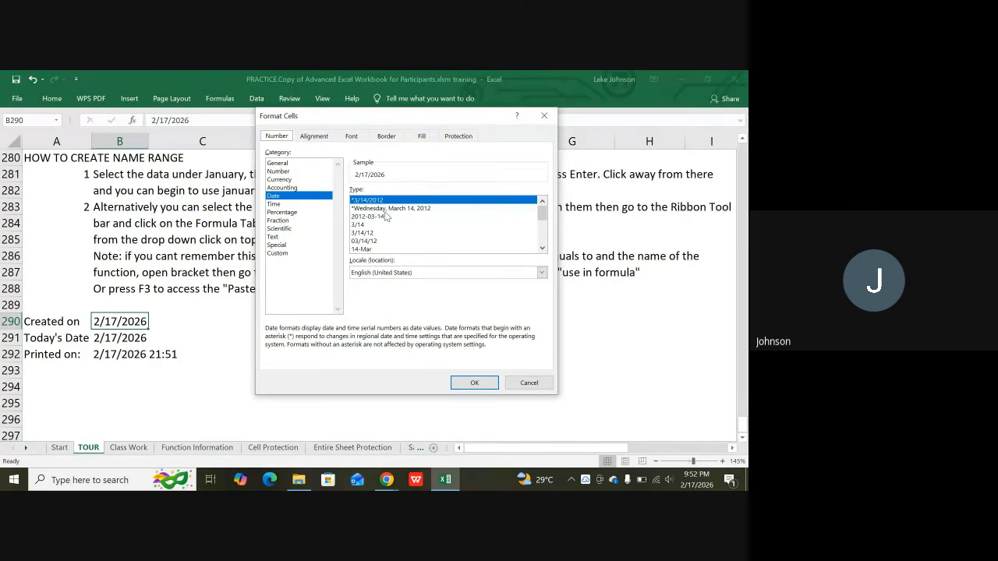
scroll(386, 217, down, 2)
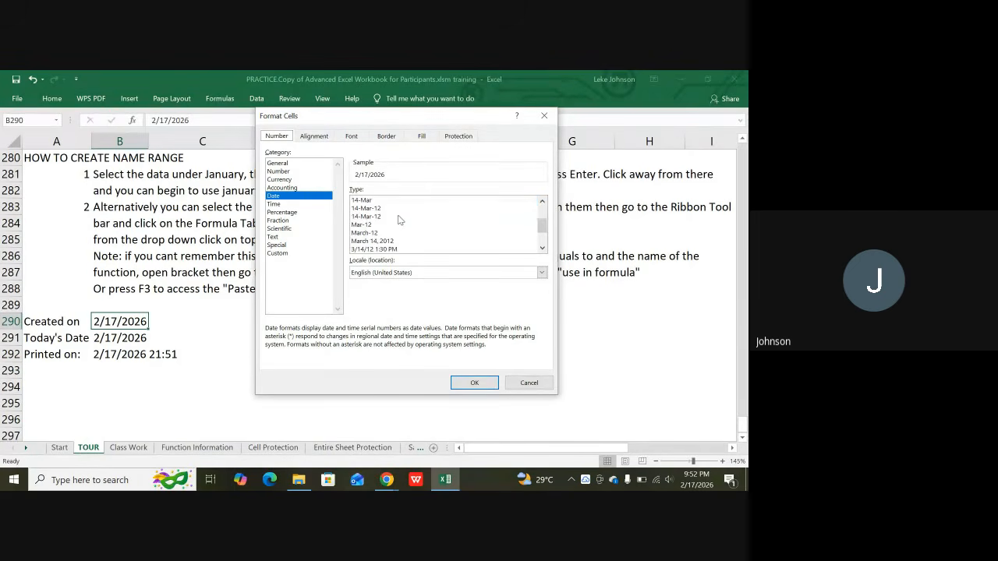
click(368, 242)
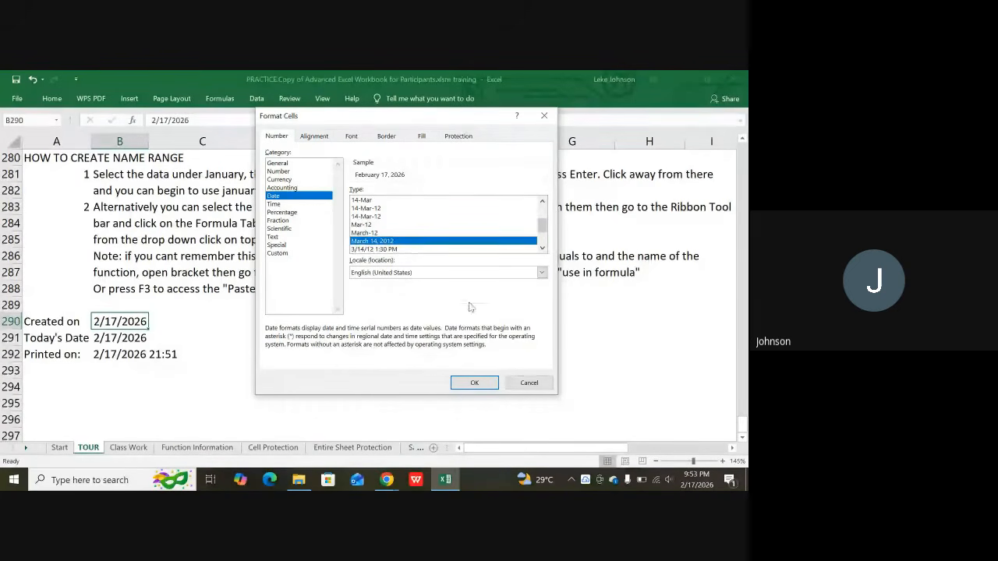
click(476, 382)
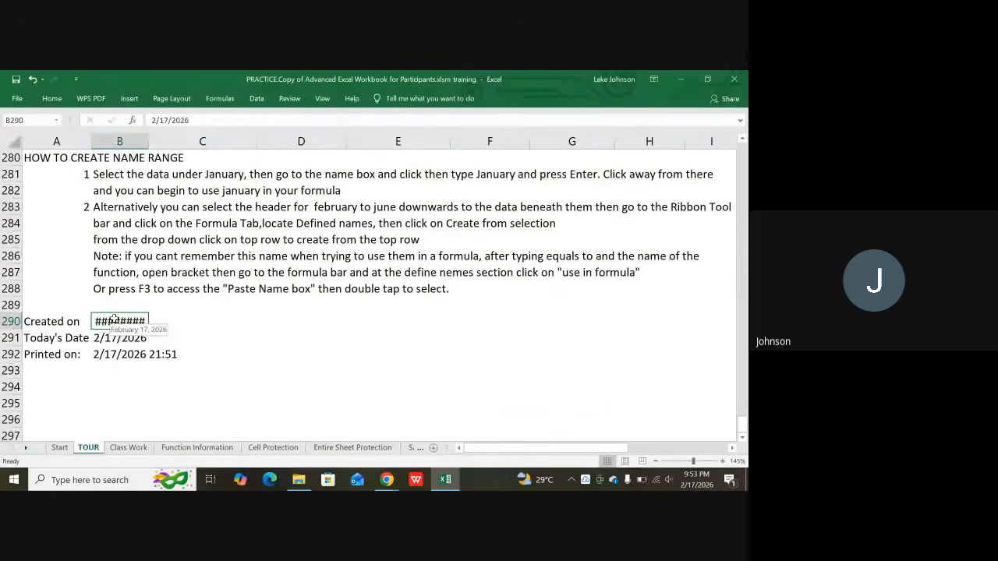
Merge B290:C290 so the long Created on date fits, and left-align the merged cell.
click(189, 322)
drag(113, 321, 160, 325)
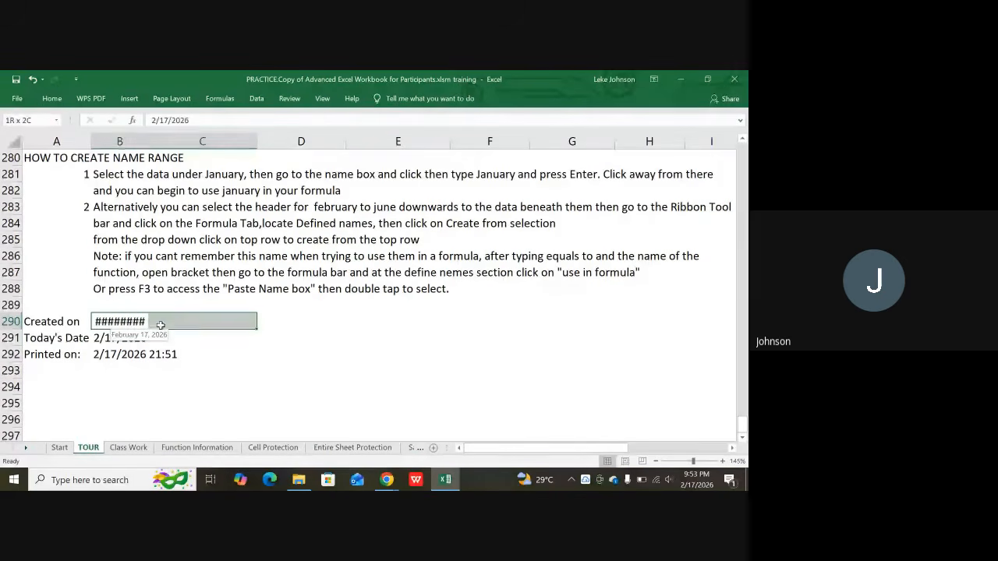
click(65, 102)
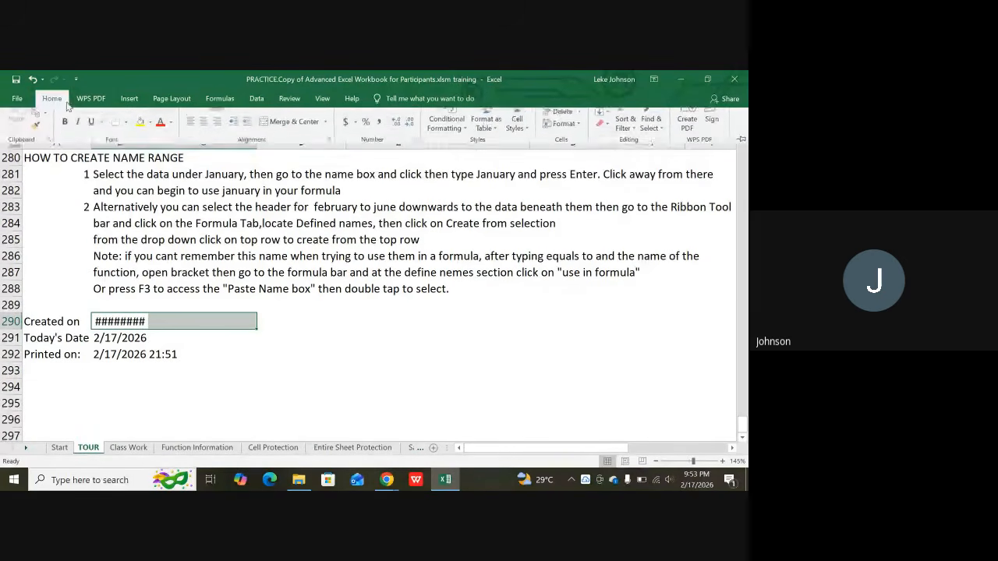
click(277, 140)
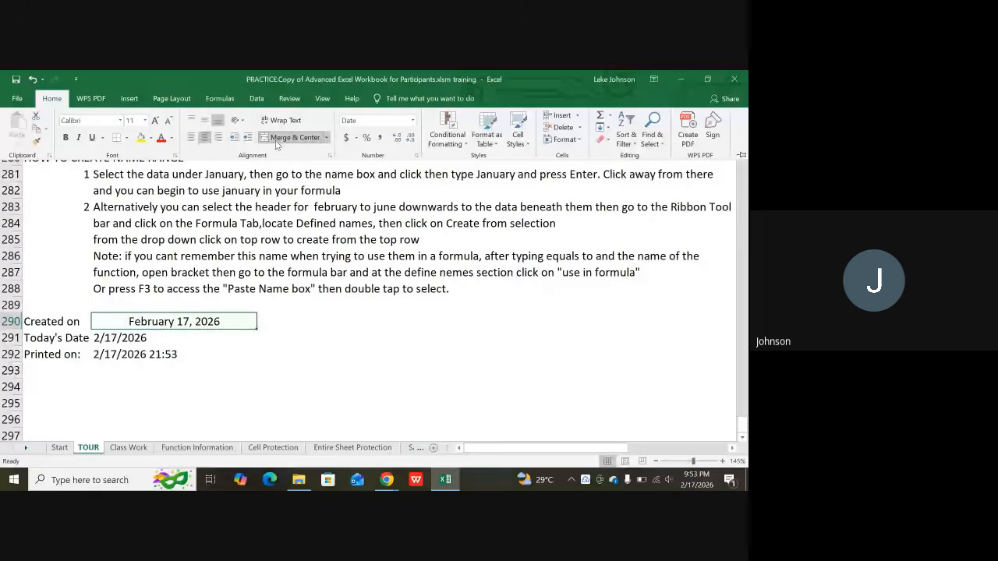
click(191, 138)
click(208, 352)
click(207, 352)
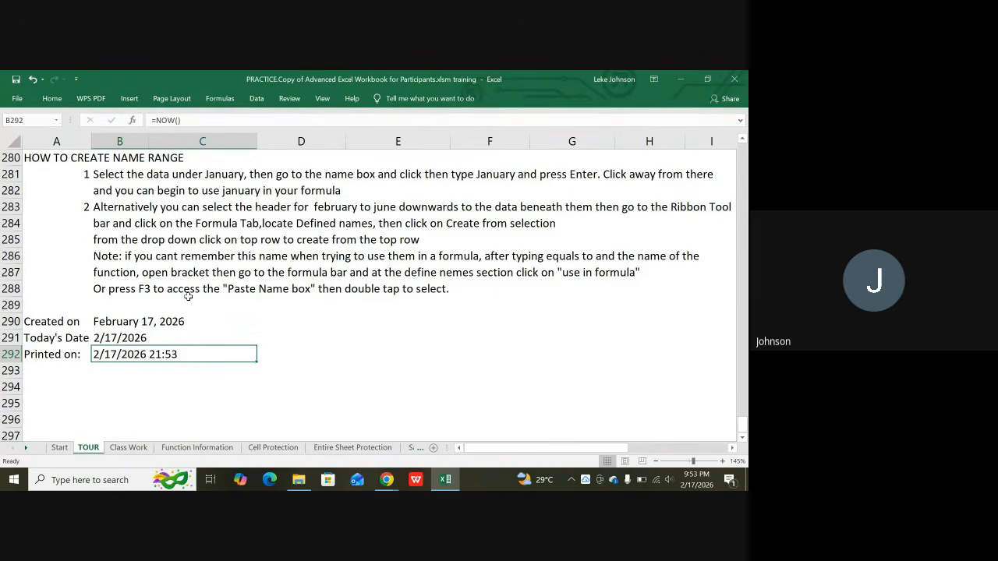
Copy the formatting of B290 onto the Today's Date cell B291 with Format Painter, and check the three date cells.
click(105, 336)
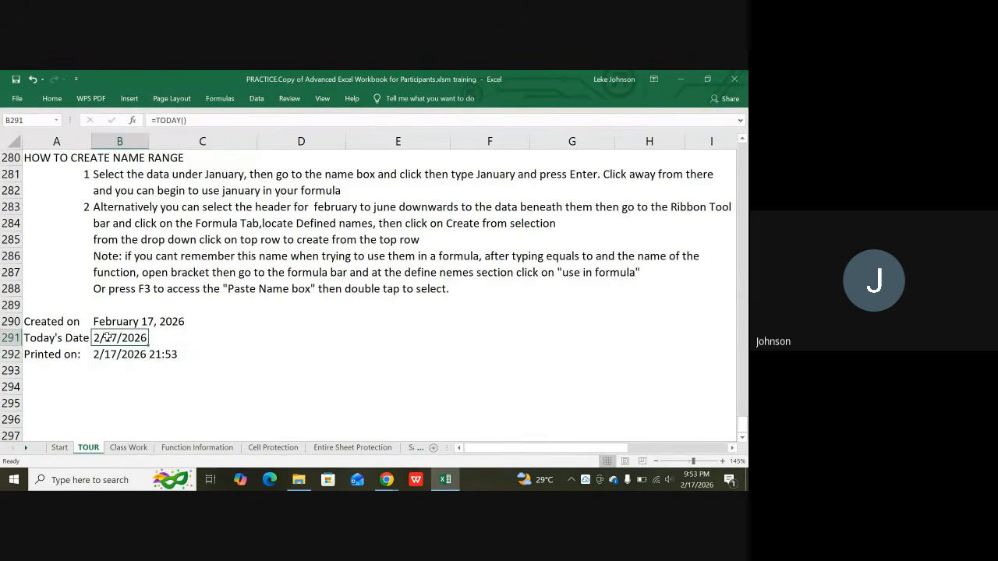
click(123, 322)
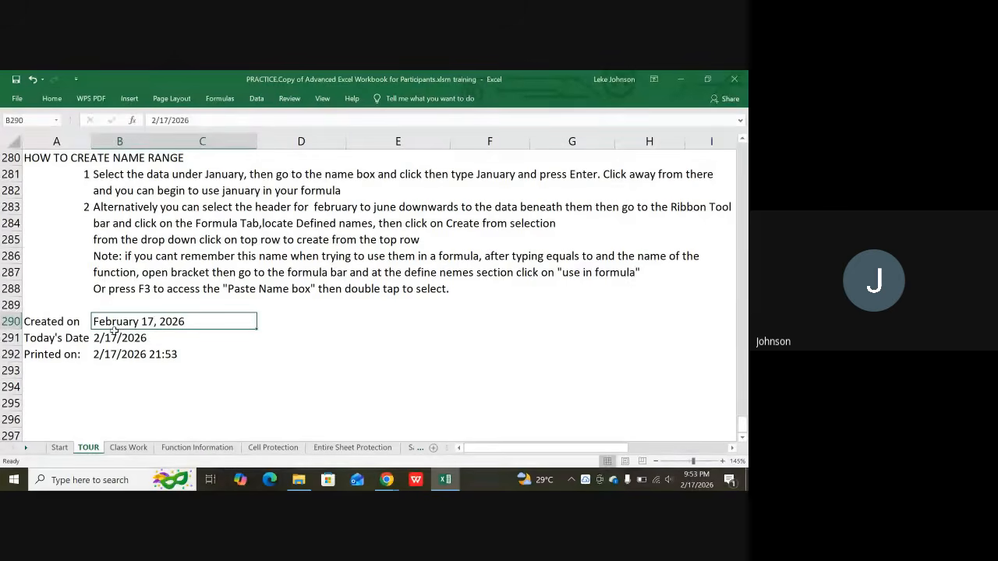
click(50, 99)
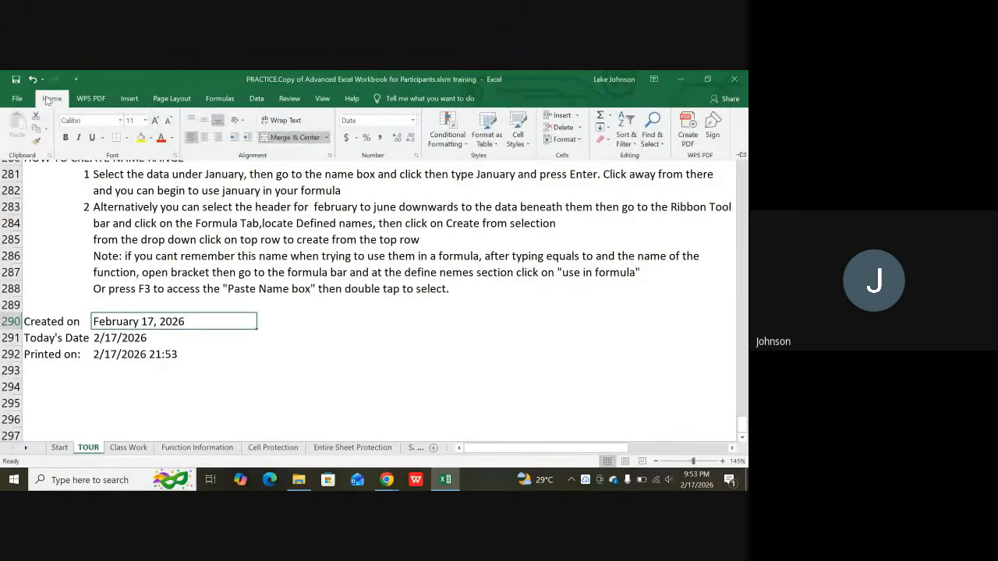
click(36, 142)
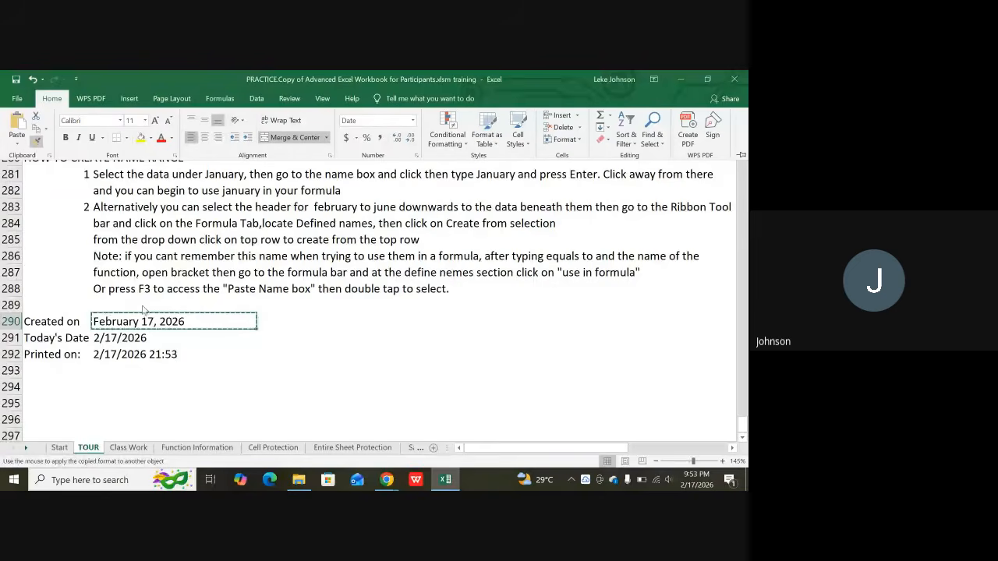
click(109, 337)
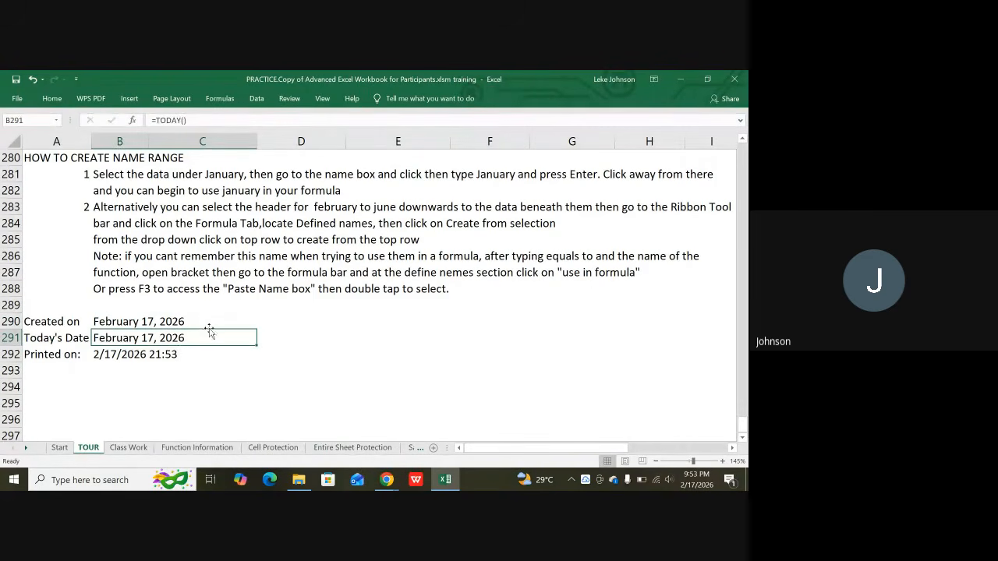
click(295, 349)
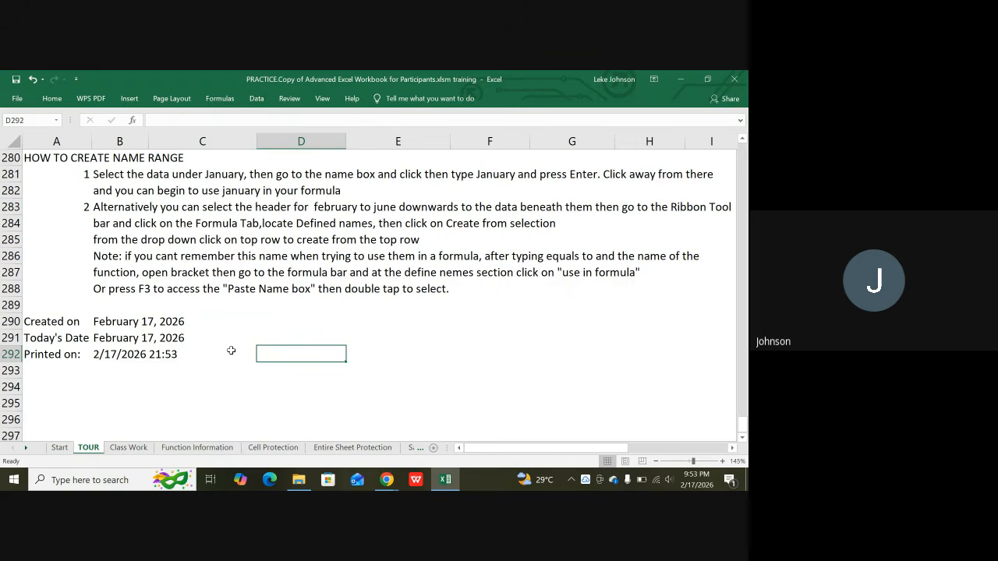
click(124, 325)
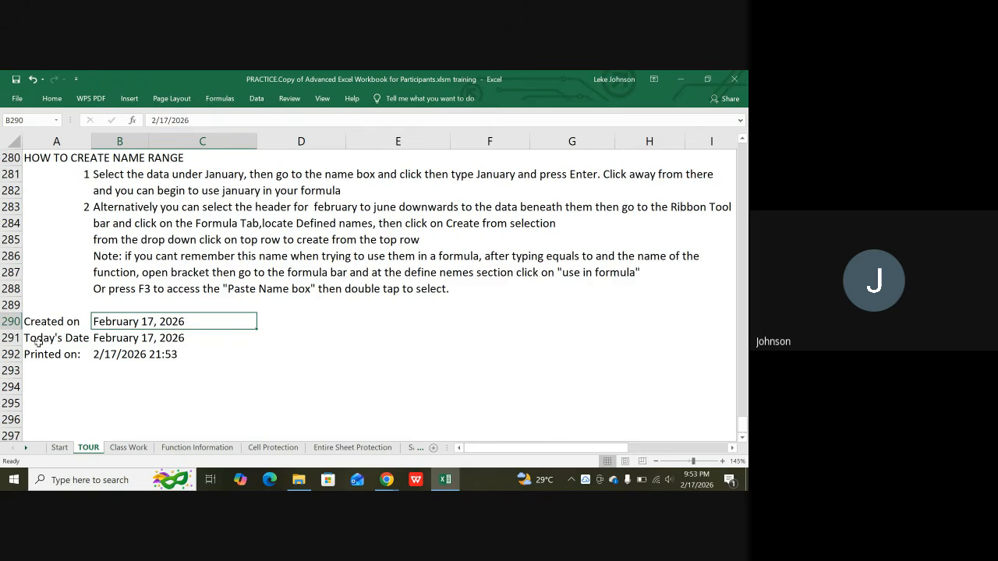
click(119, 340)
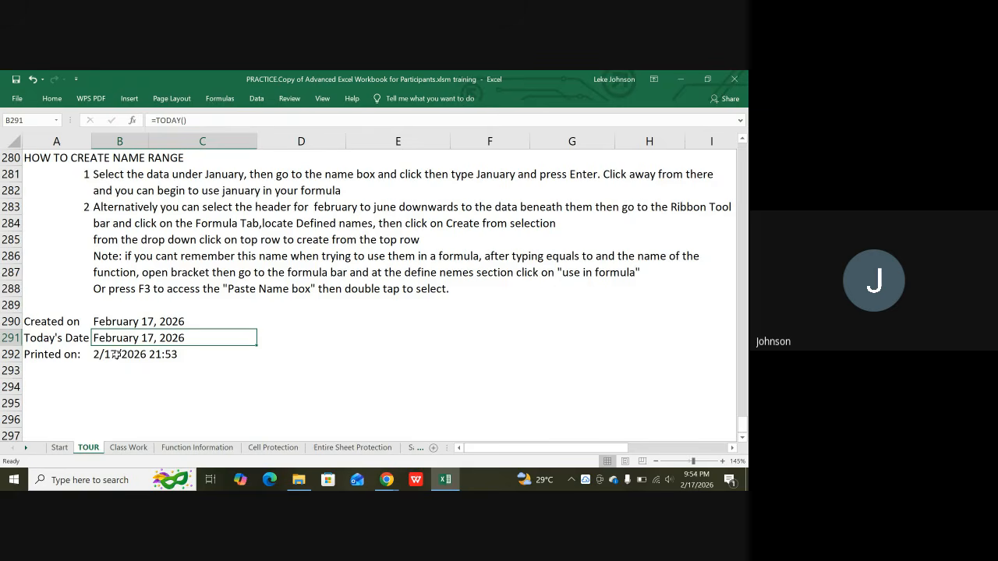
click(115, 354)
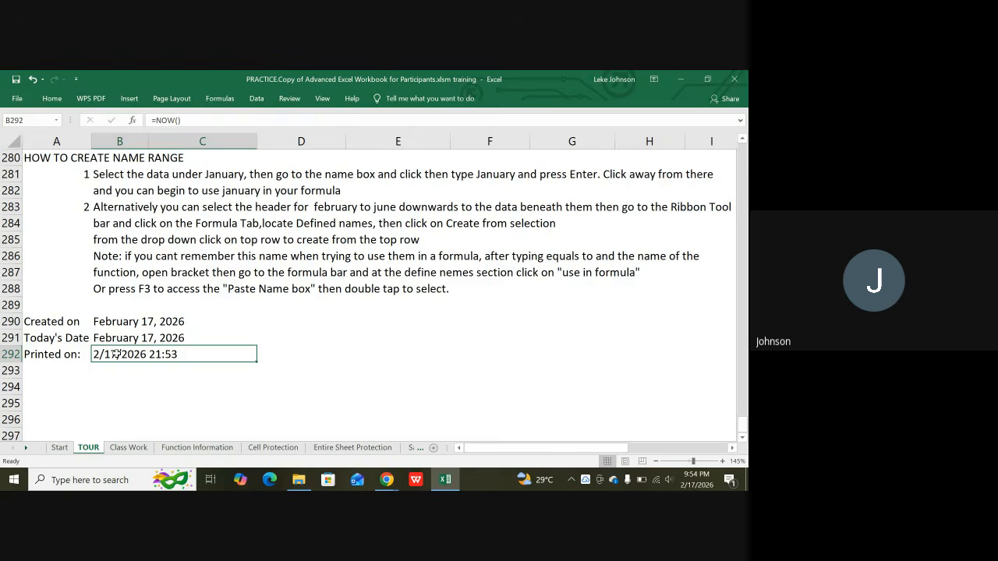
key(ctrl+1)
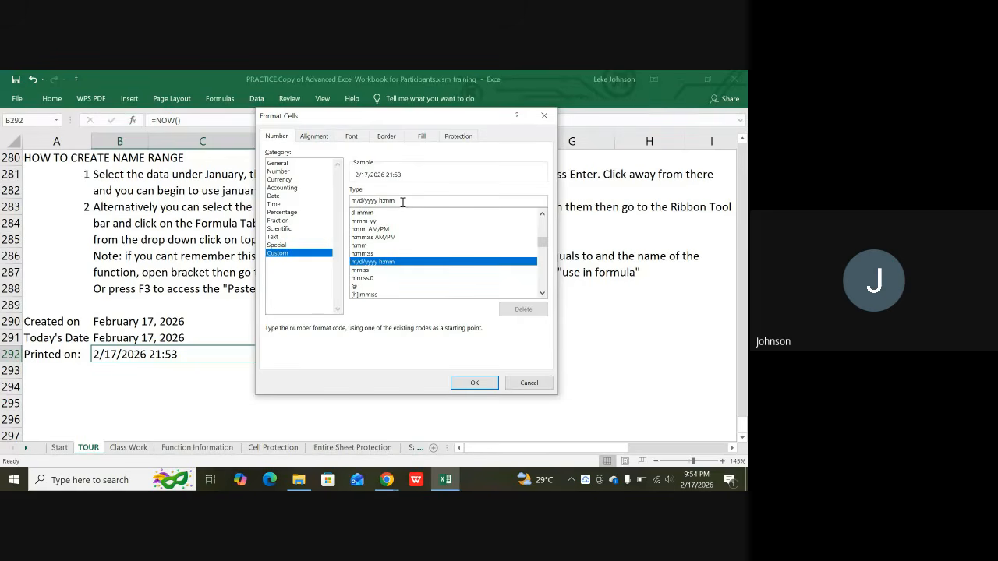
drag(402, 202, 345, 204)
key(Escape)
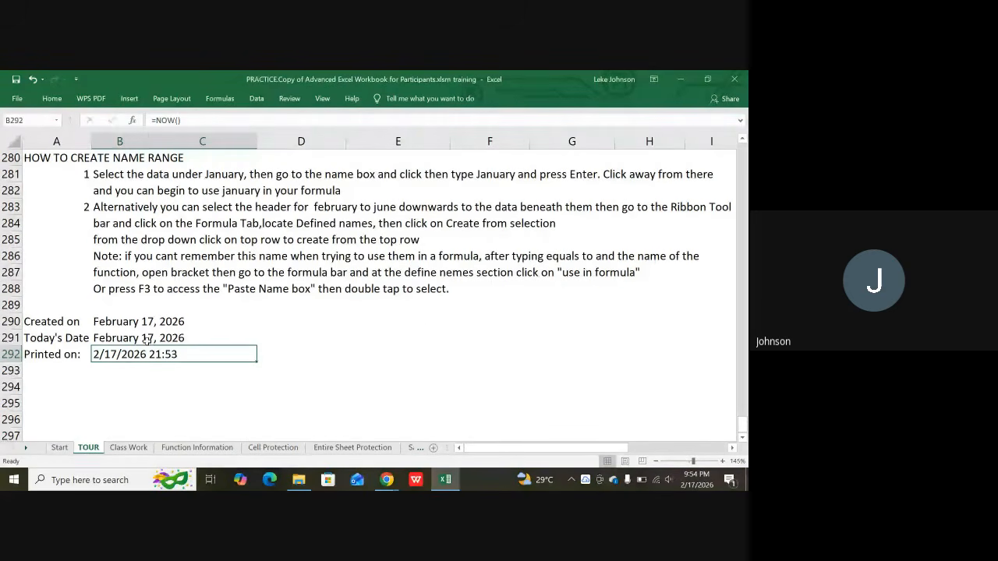
Apply the custom number format "mmmm dd, yyyy at hh:mm:ss" to the Printed on cell B292.
key(ctrl+1)
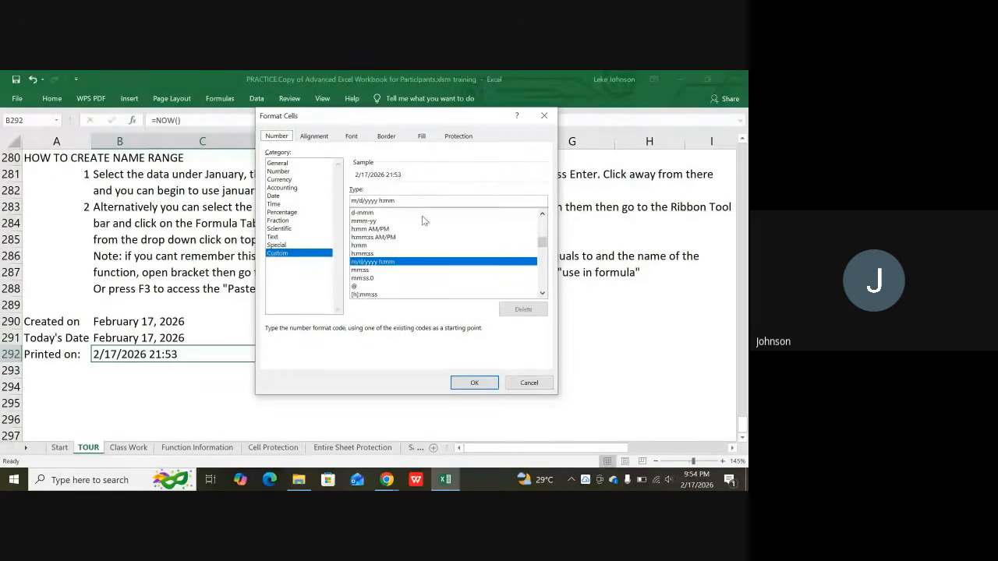
drag(407, 201, 353, 201)
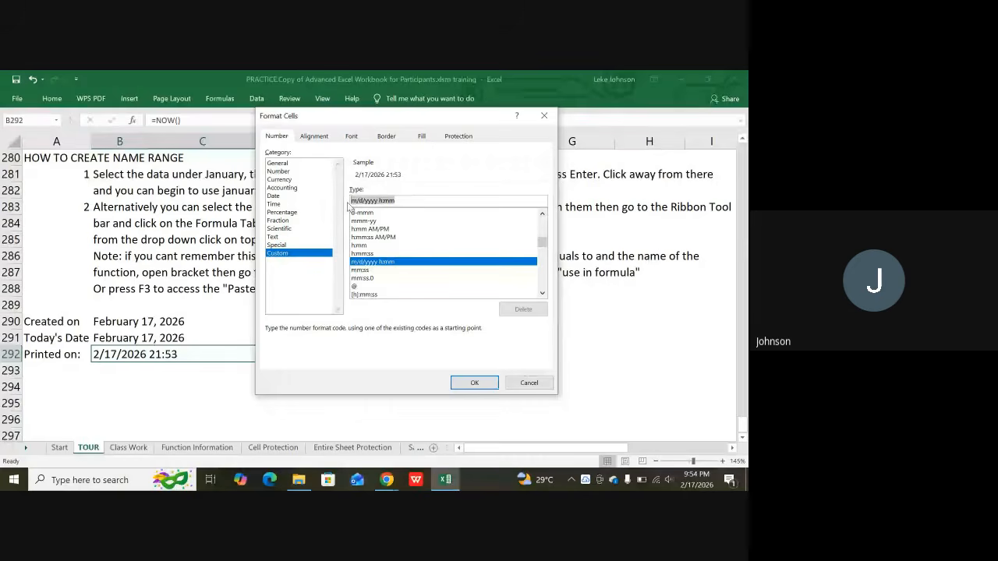
key(BackSpace)
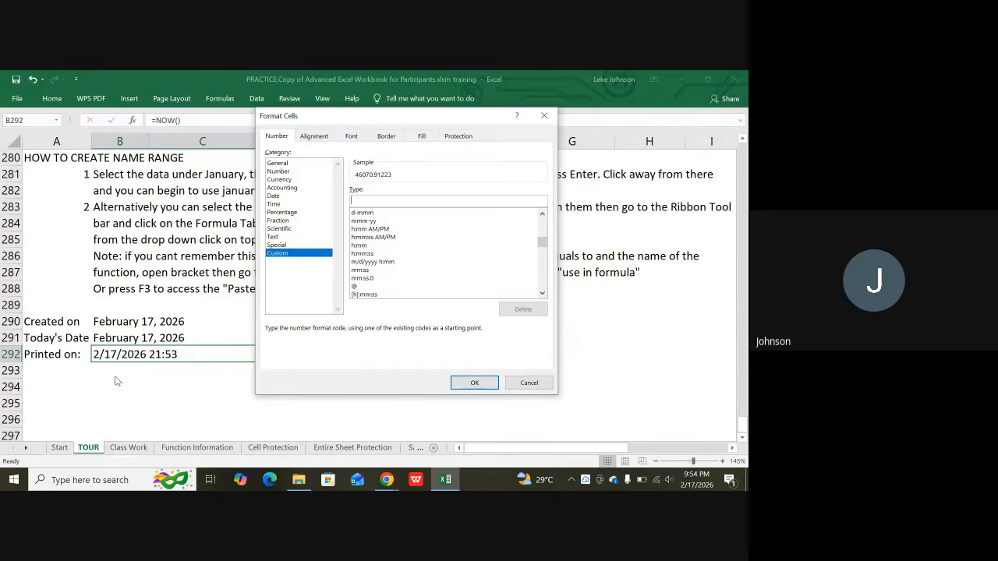
text(mmmm)
text(d)
text(d)
text(, y)
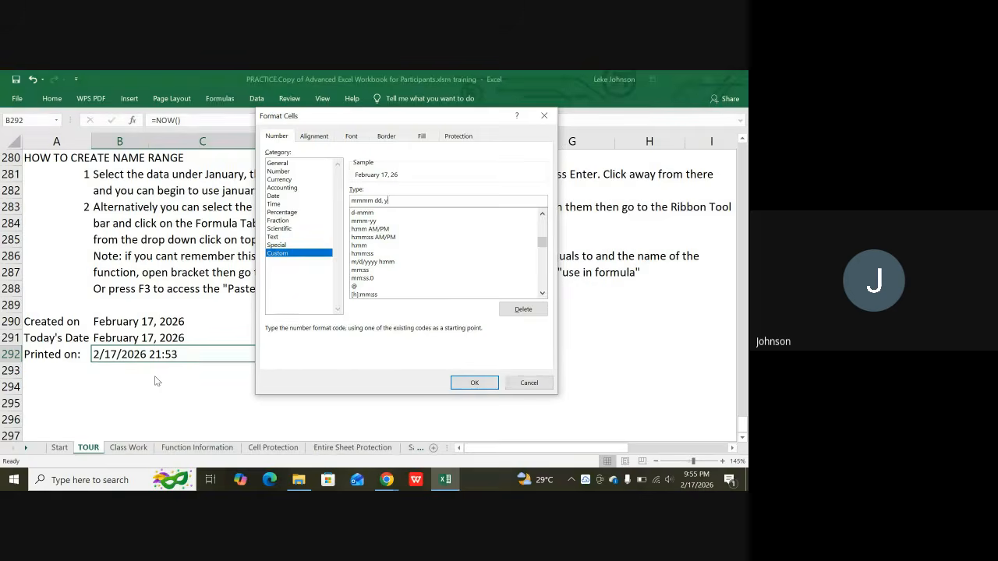
text(yyy)
text(at)
text(hh:)
text(mm)
text(:ss)
click(471, 383)
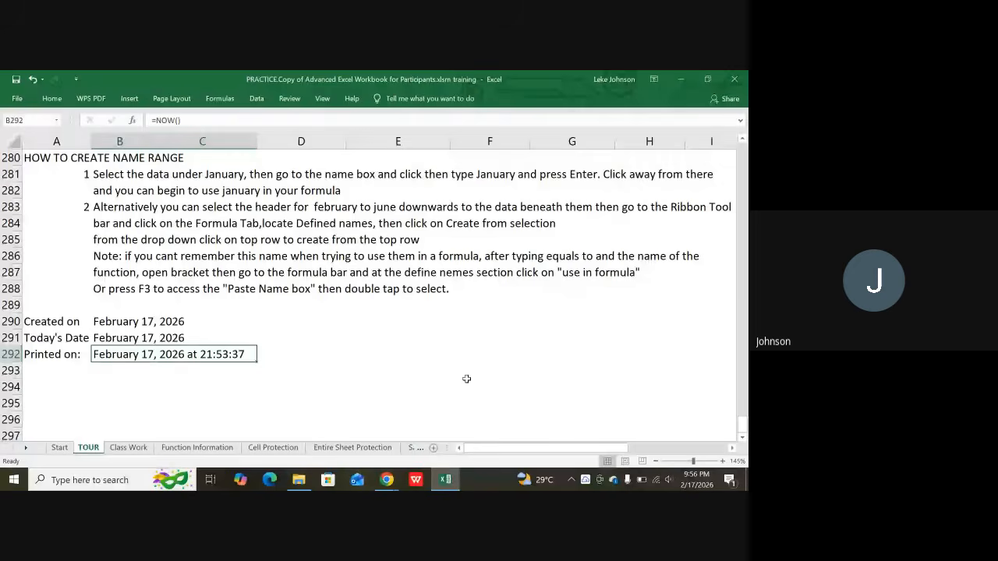
click(204, 386)
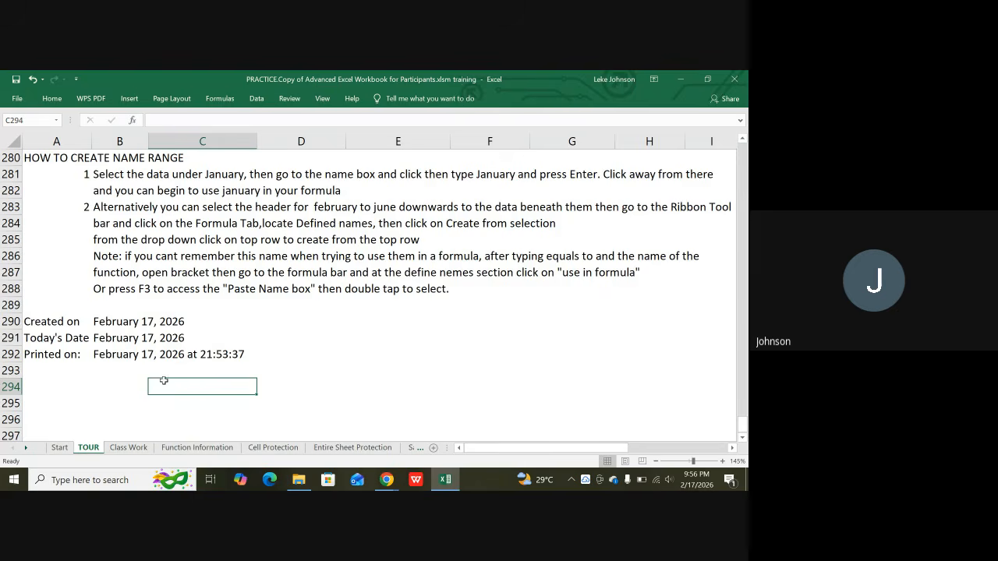
Append "am/pm" to the custom date and time format of the Printed on cell B292.
click(138, 357)
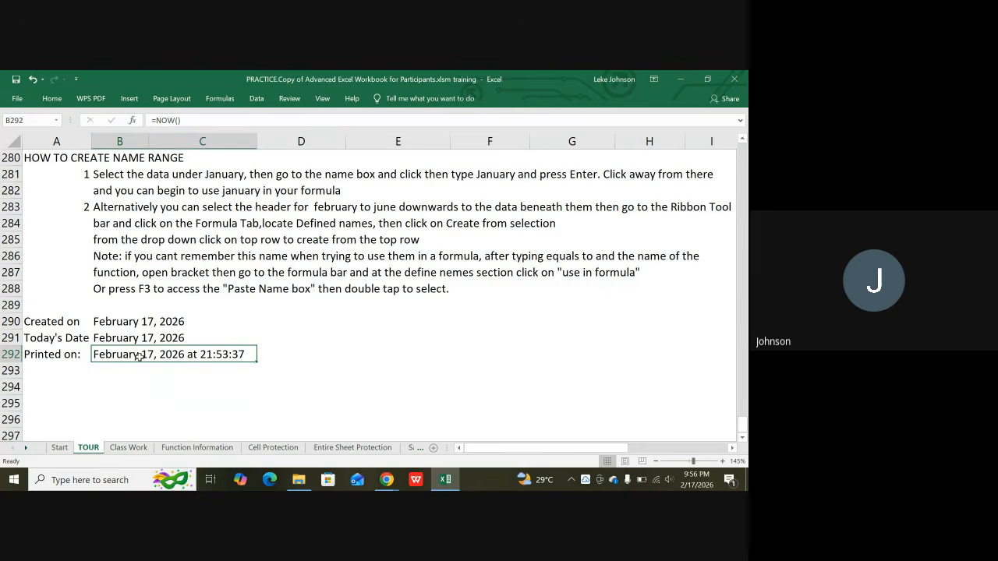
key(ctrl+1)
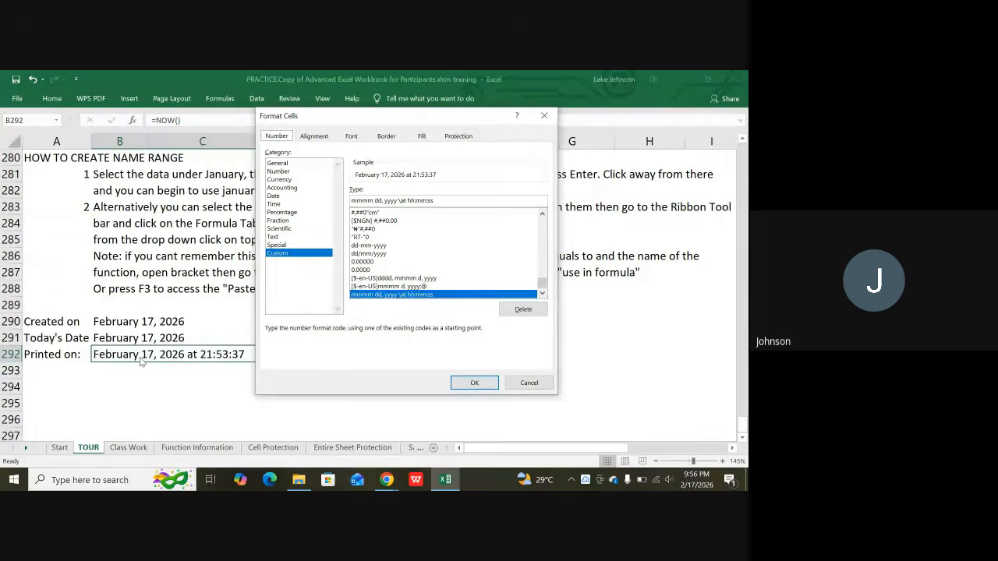
click(413, 199)
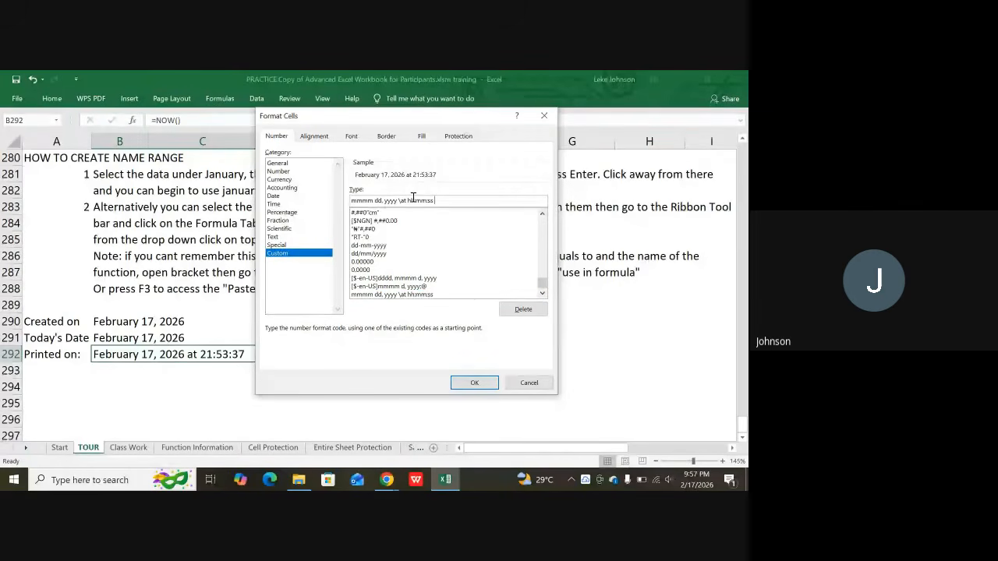
text(am/pm)
click(474, 384)
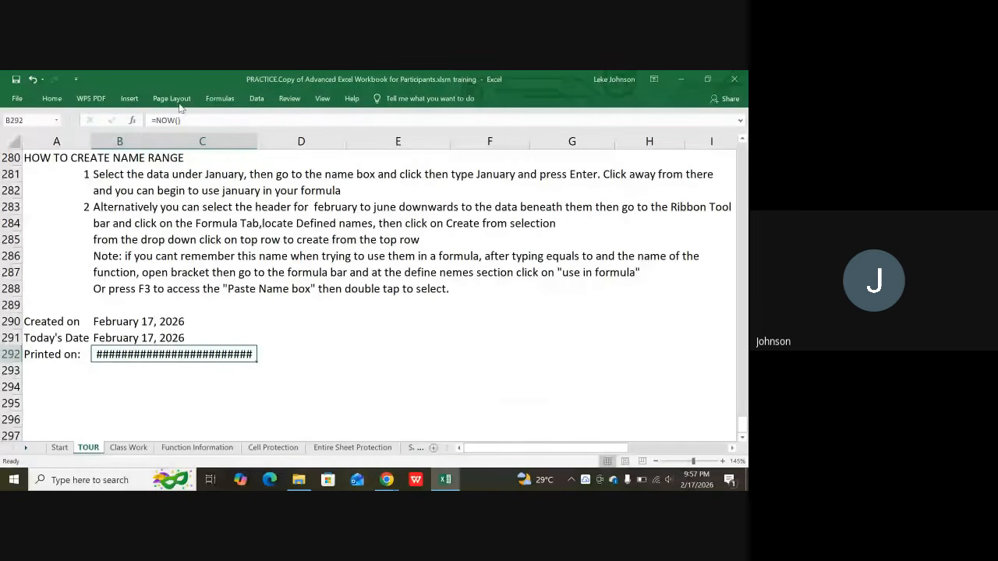
Extend the Printed on merge across B292:D292, centered, so the full date and time fit.
click(140, 373)
click(118, 354)
drag(144, 353, 269, 354)
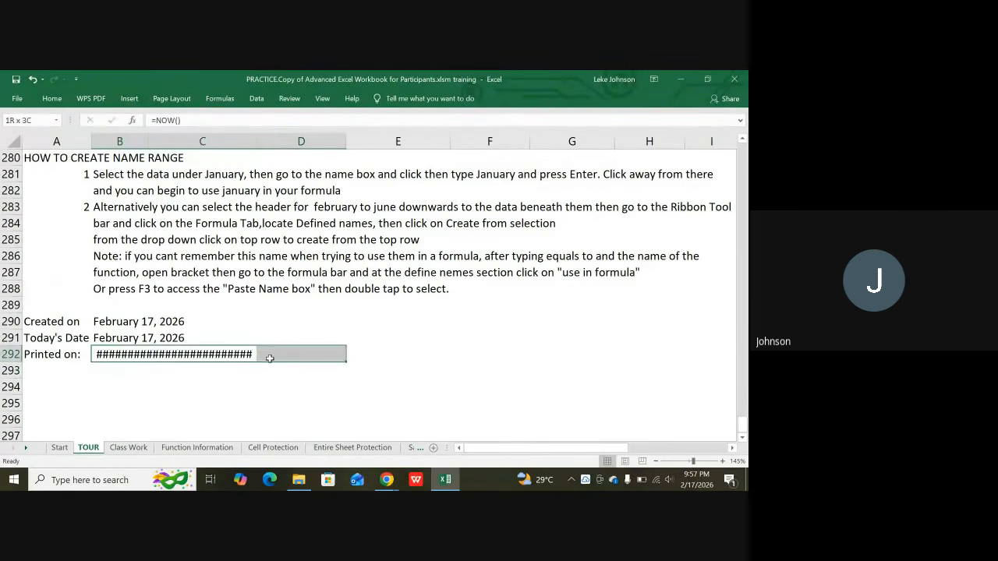
click(60, 98)
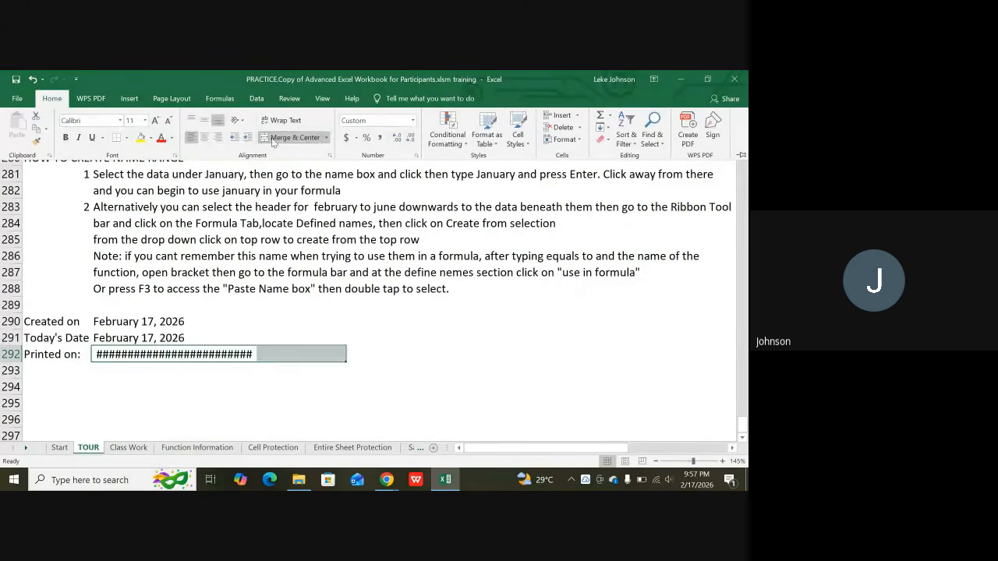
click(283, 141)
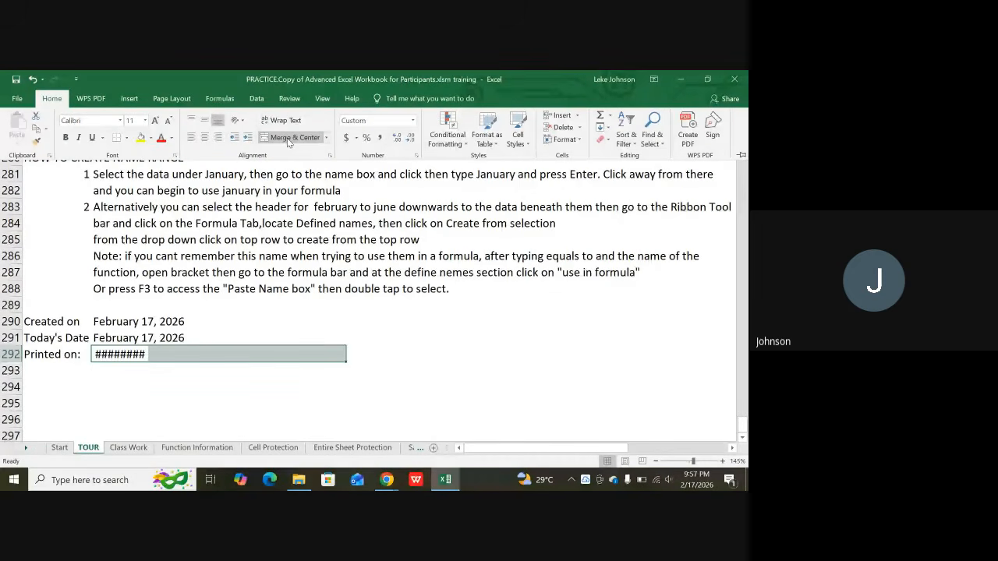
click(288, 140)
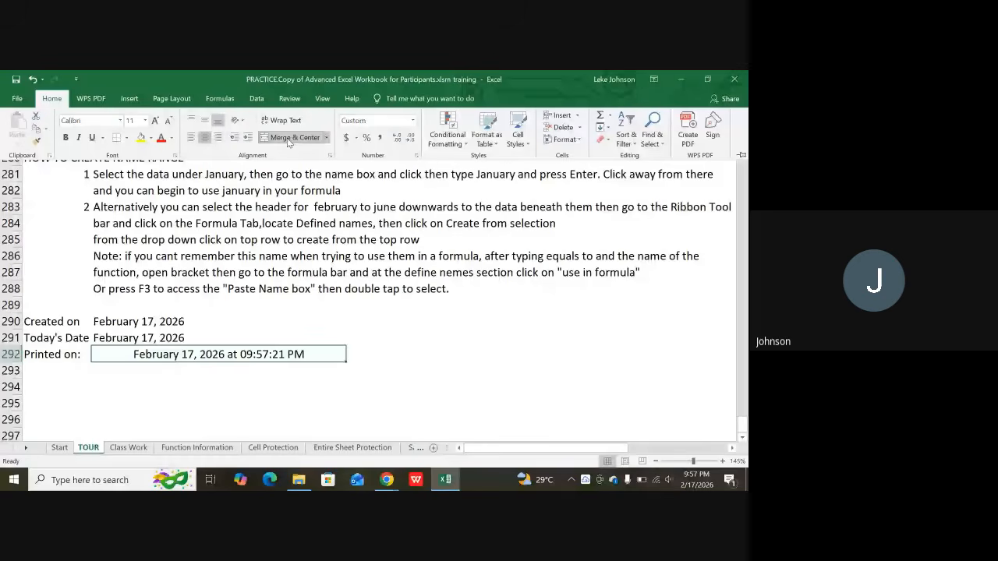
Left-align the Printed on date and time in the merged cell B292:D292.
click(195, 140)
click(248, 375)
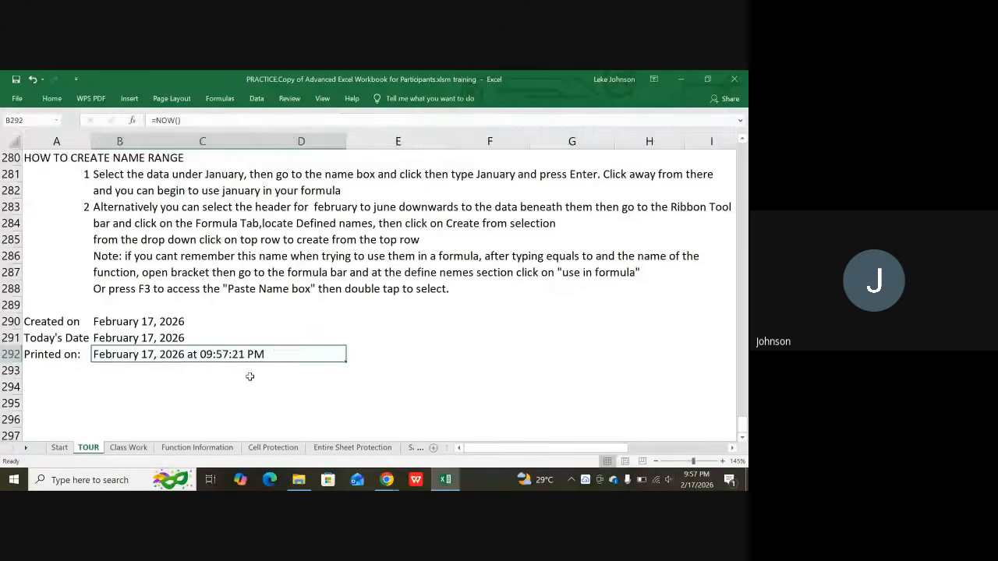
click(240, 377)
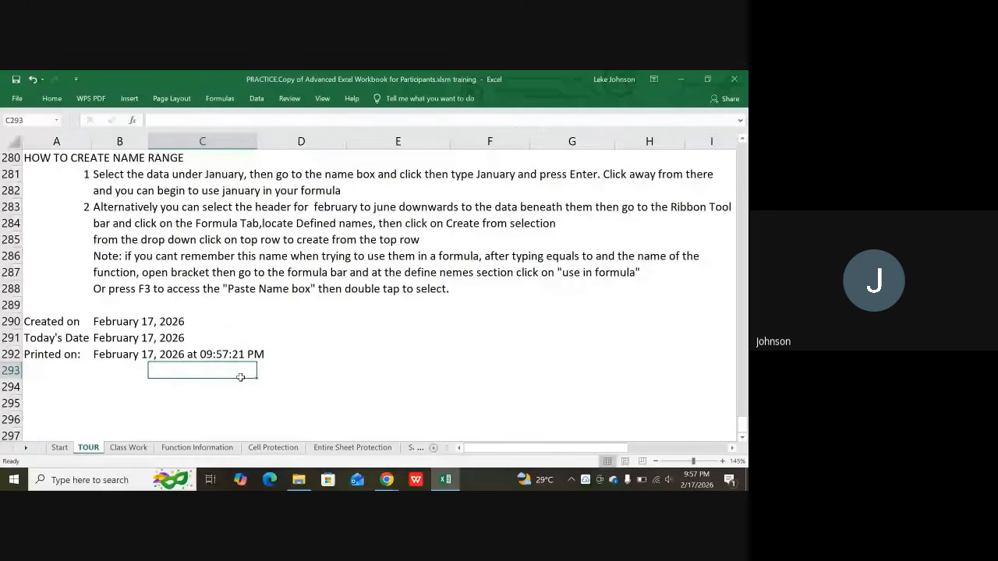
click(120, 403)
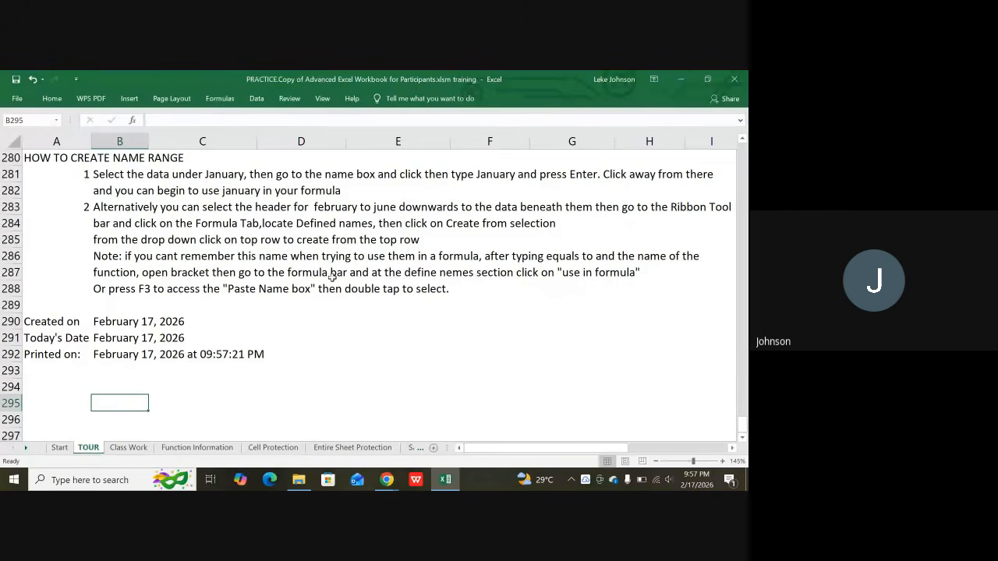
click(387, 480)
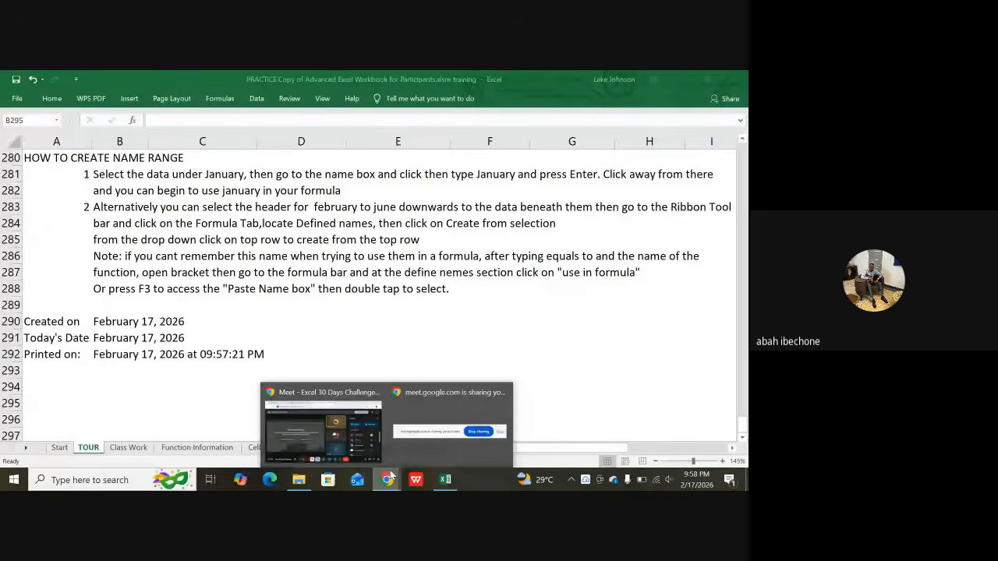
click(392, 476)
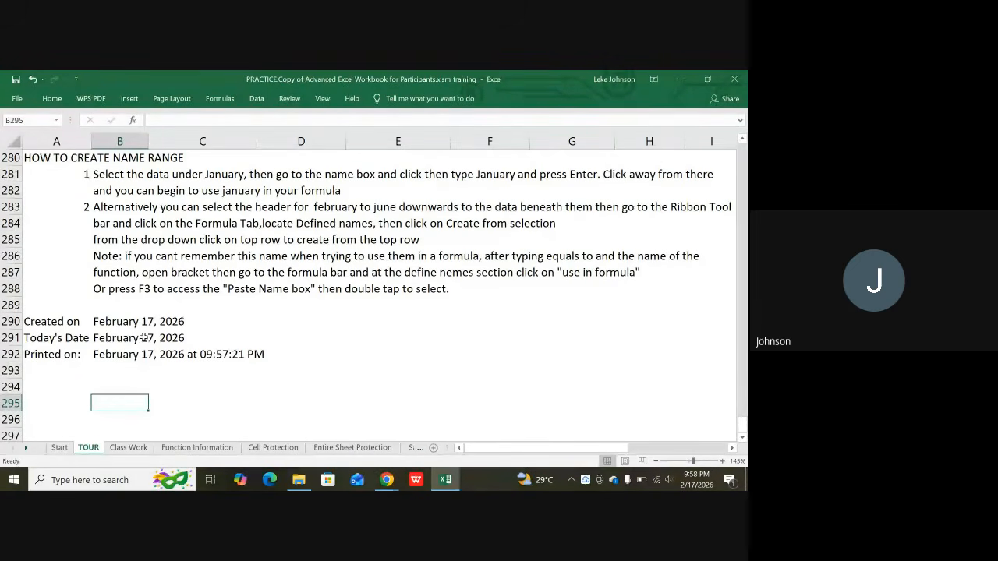
Inspect the formula behind the Printed on date and time in B292.
click(118, 354)
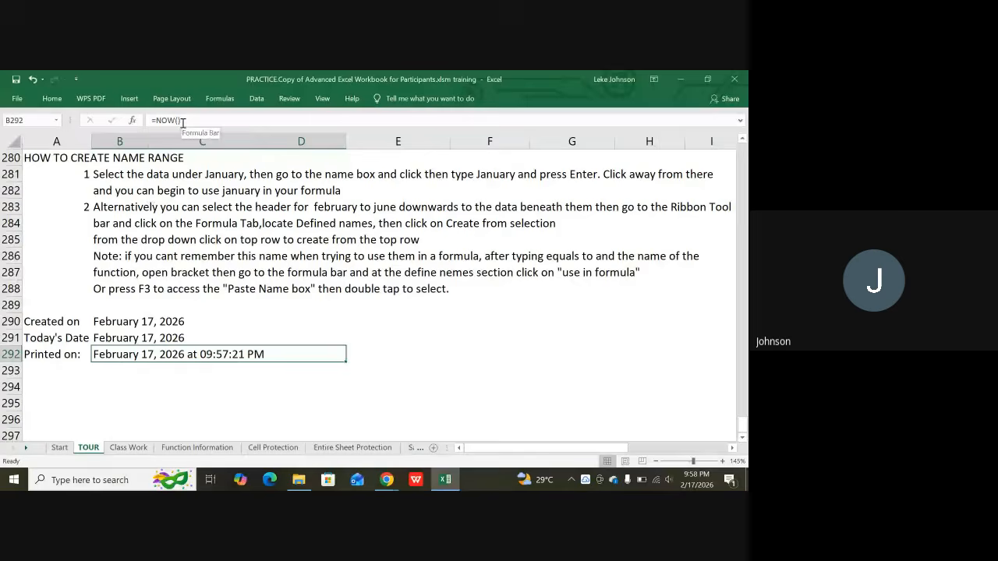
click(254, 415)
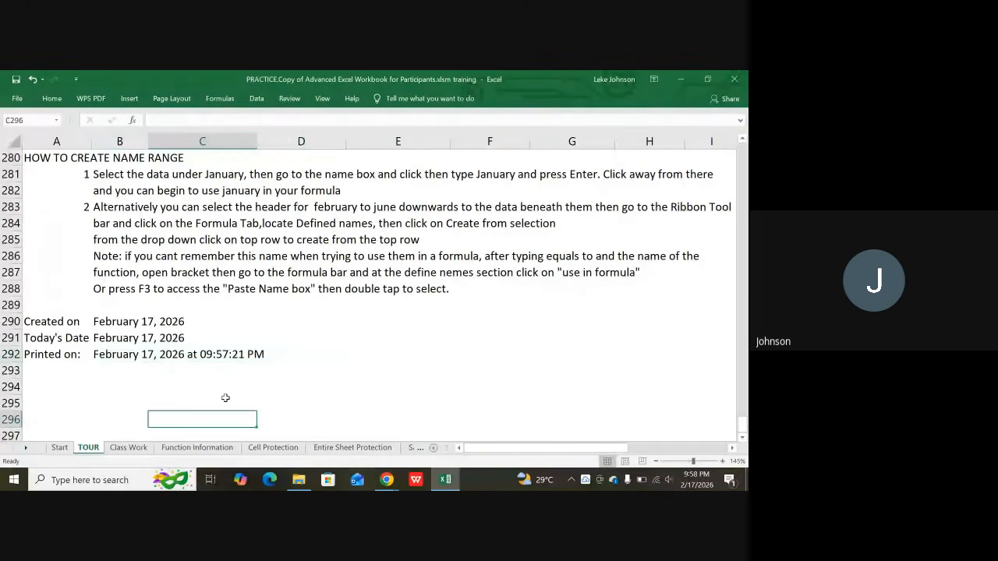
click(146, 354)
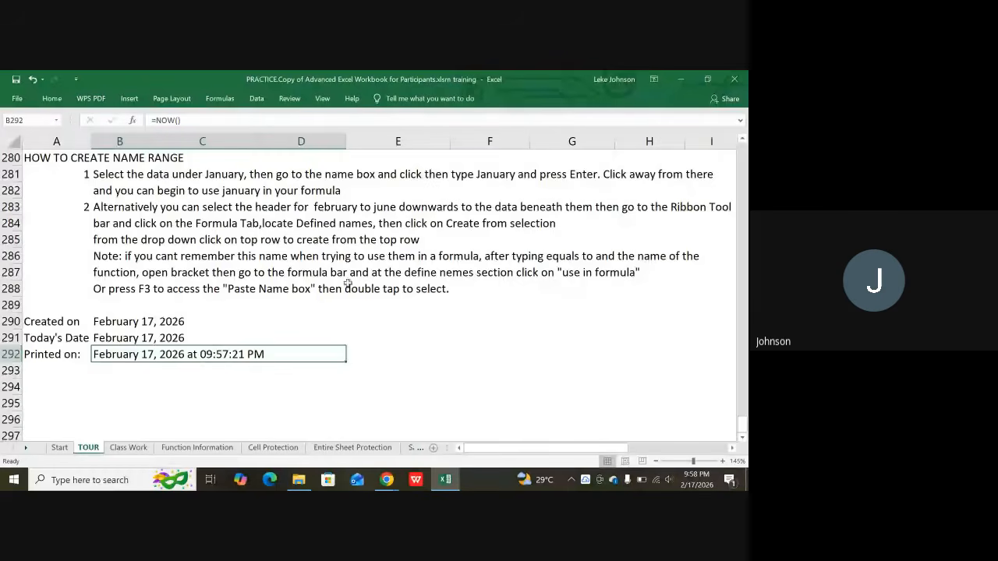
Re-enter 576 as the WEST figure for January in C277 to trigger a recalculation.
scroll(226, 240, up, 3)
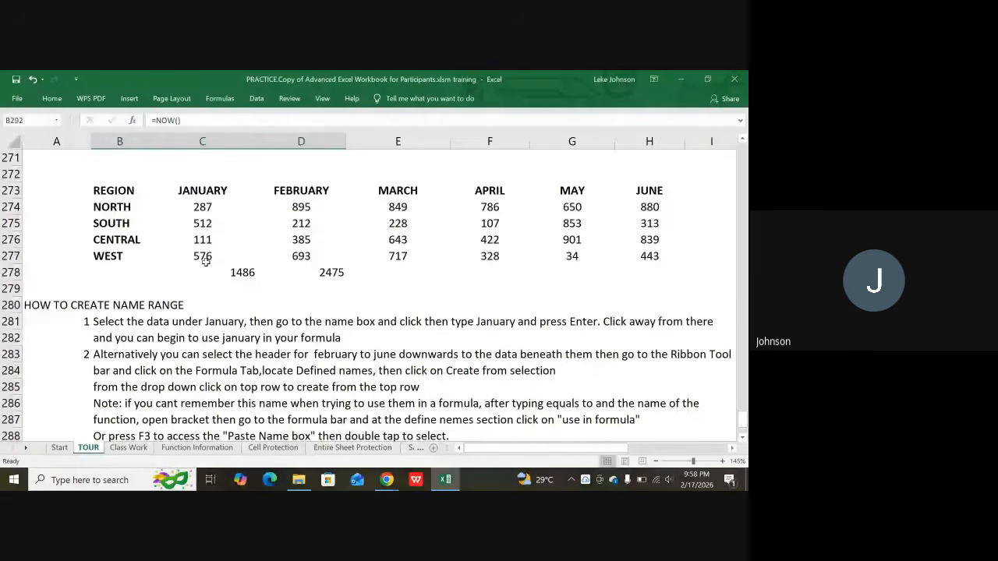
click(204, 260)
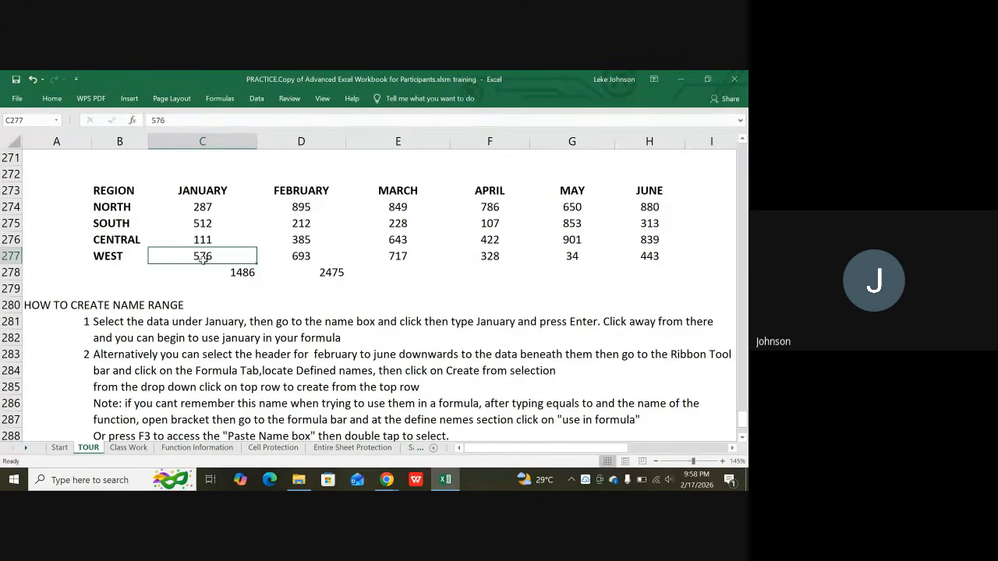
text(576)
key(Return)
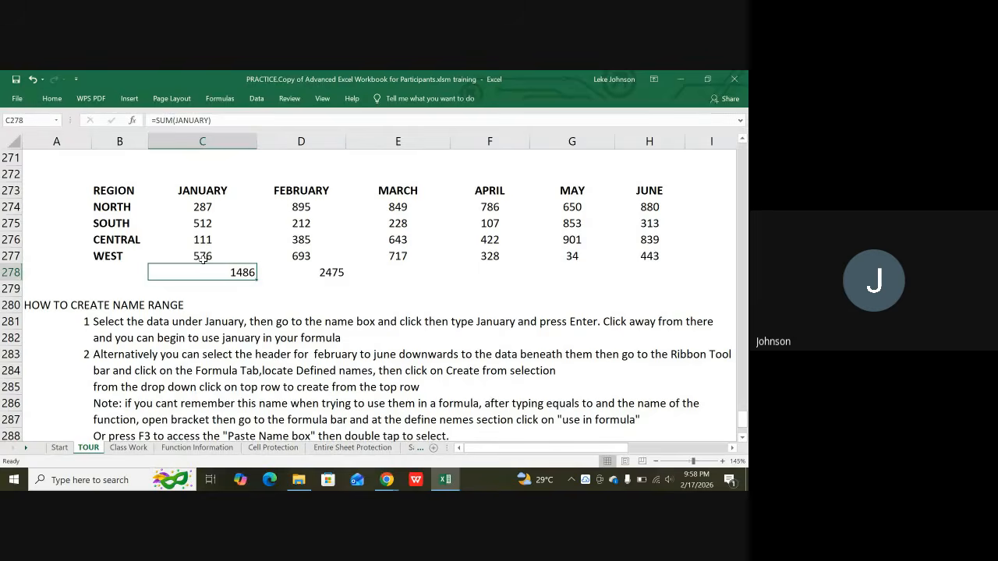
Check the Printed on time below the notes and the formula behind Today's Date in B291.
scroll(227, 260, down, 5)
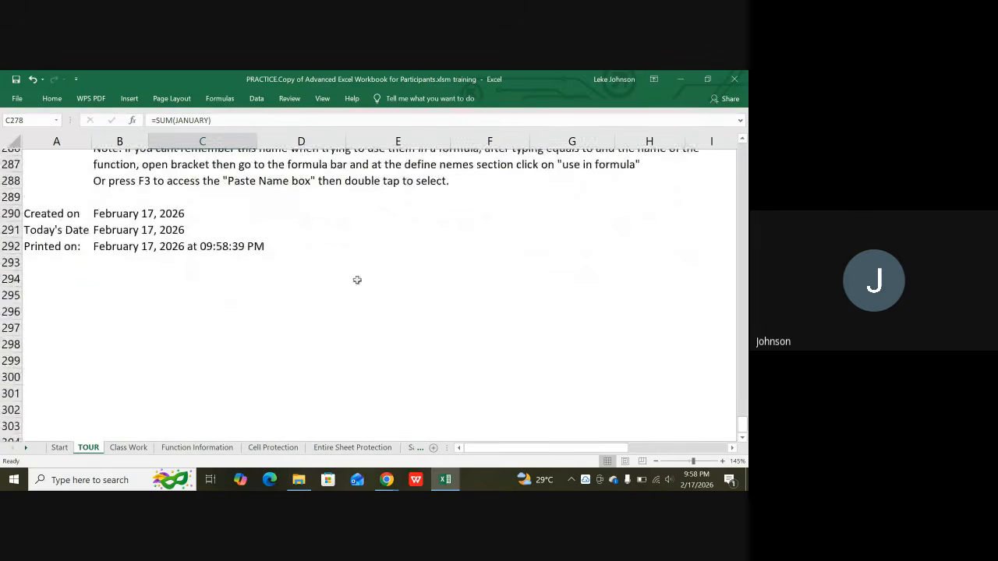
scroll(357, 280, down, 1)
scroll(270, 247, up, 1)
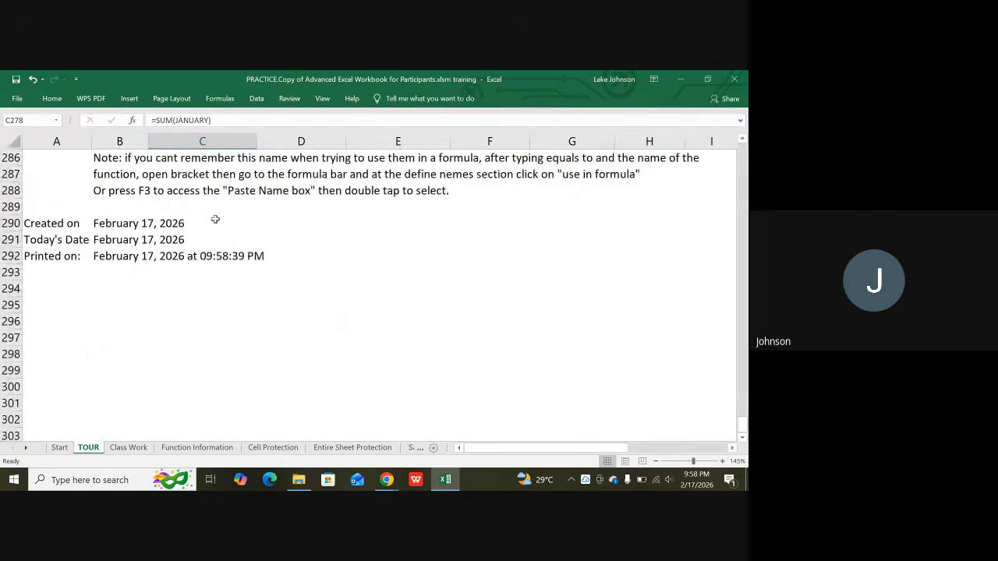
scroll(215, 220, up, 1)
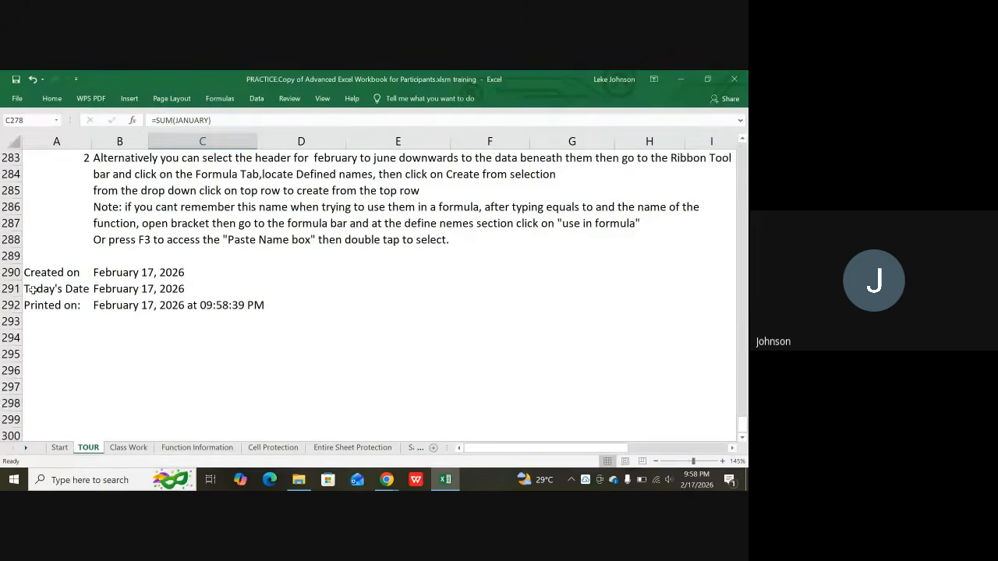
click(31, 290)
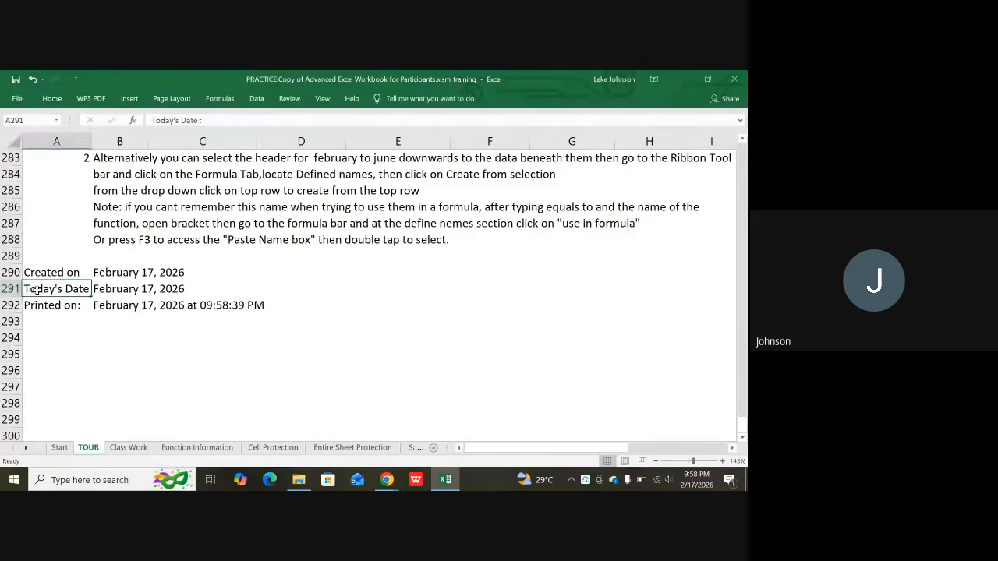
click(141, 289)
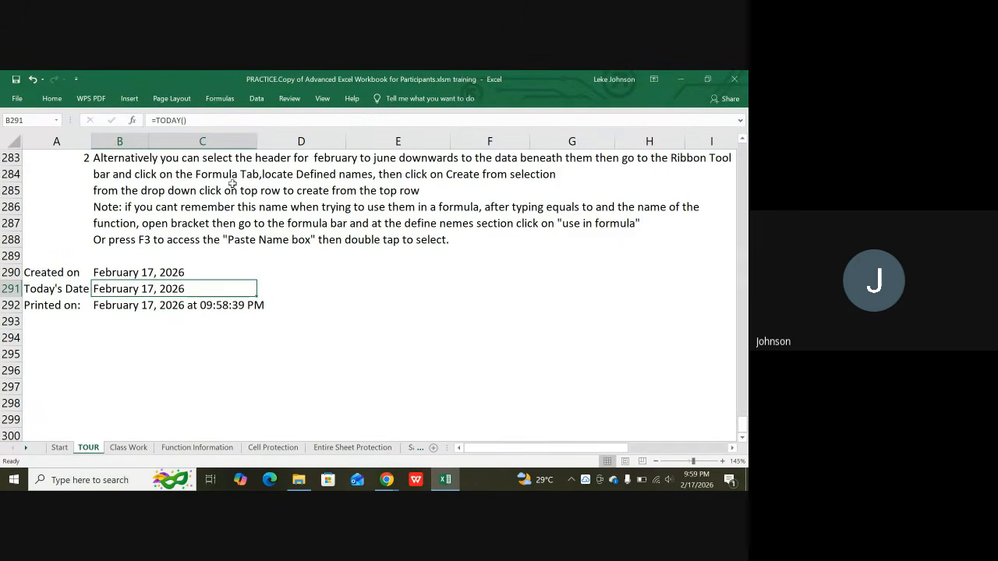
Enter the note "To force a worksheet to recalculate, press F9" in B294.
click(97, 336)
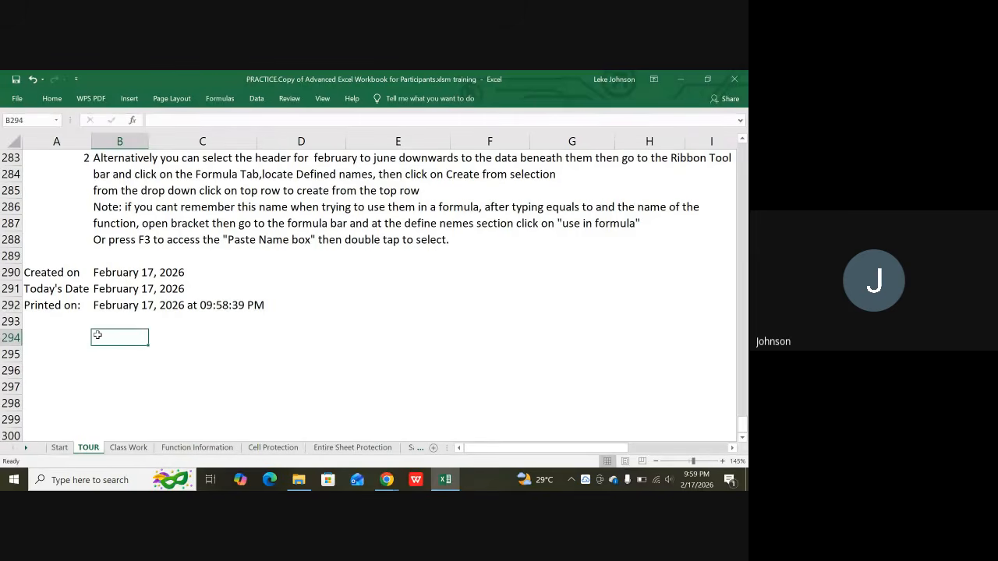
text(to fo)
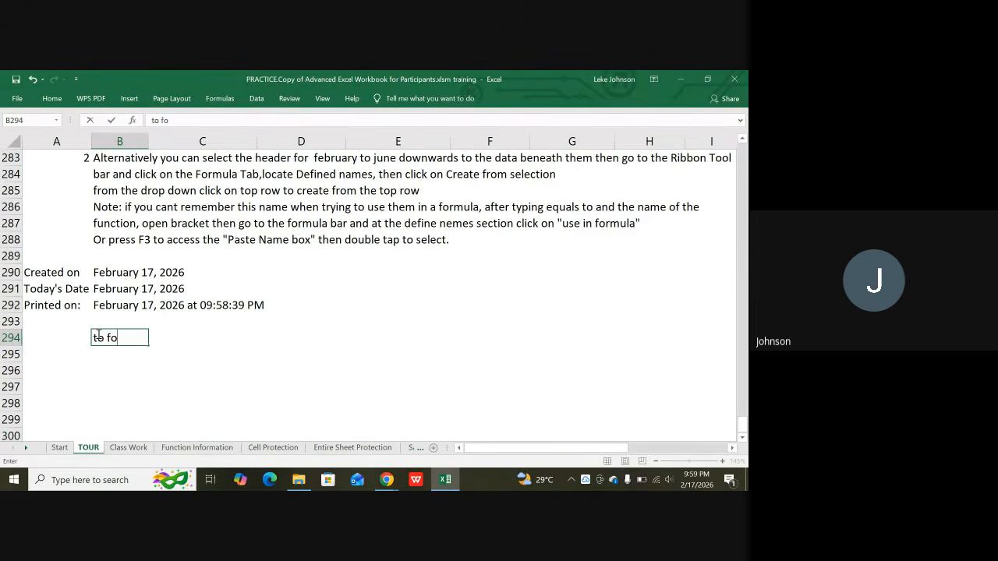
text(rce)
key(BackSpace)
key(BackSpace)
key(BackSpace)
key(BackSpace)
key(BackSpace)
key(BackSpace)
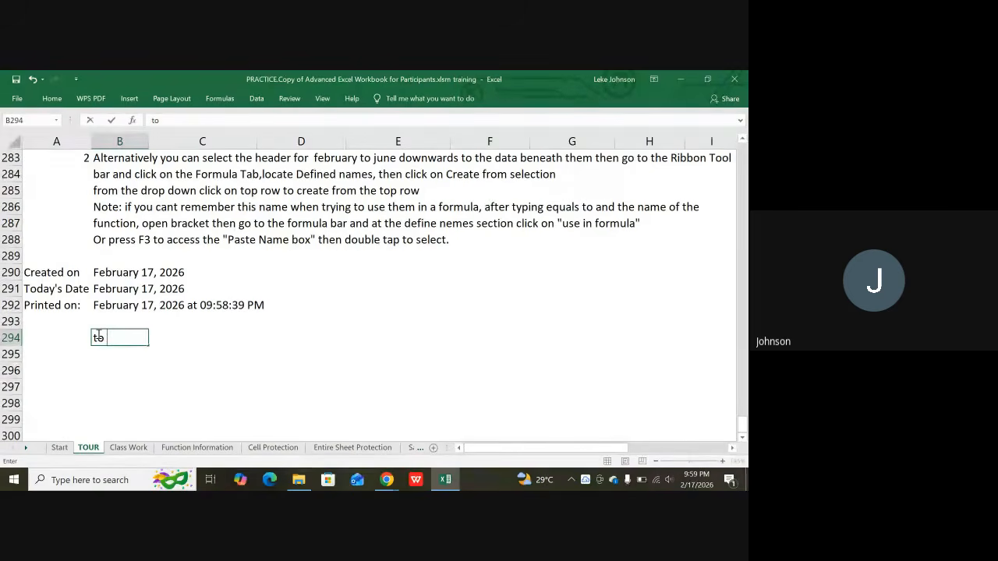
key(BackSpace)
key(BackSpace)
key(BackSpace)
text(T)
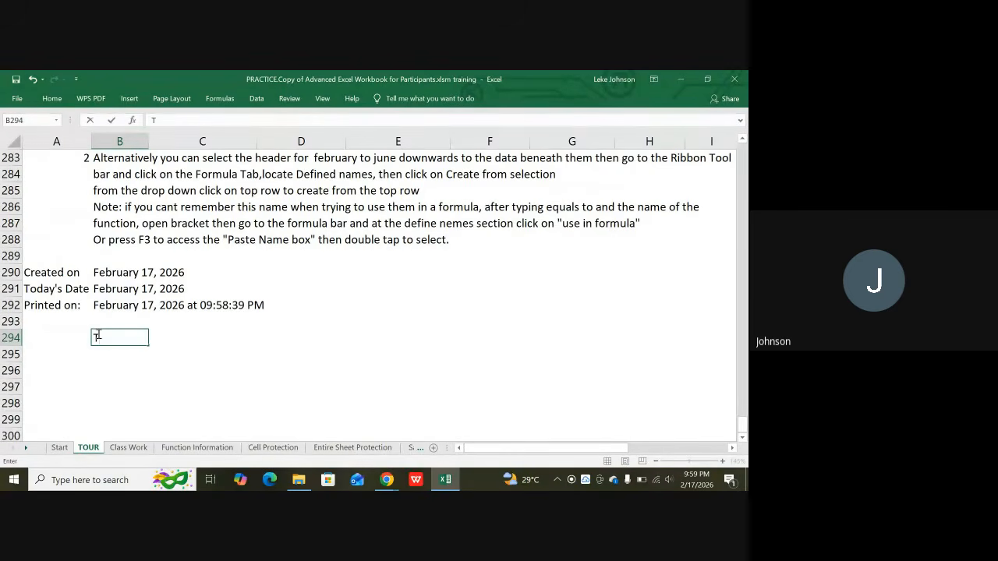
text(o force a work)
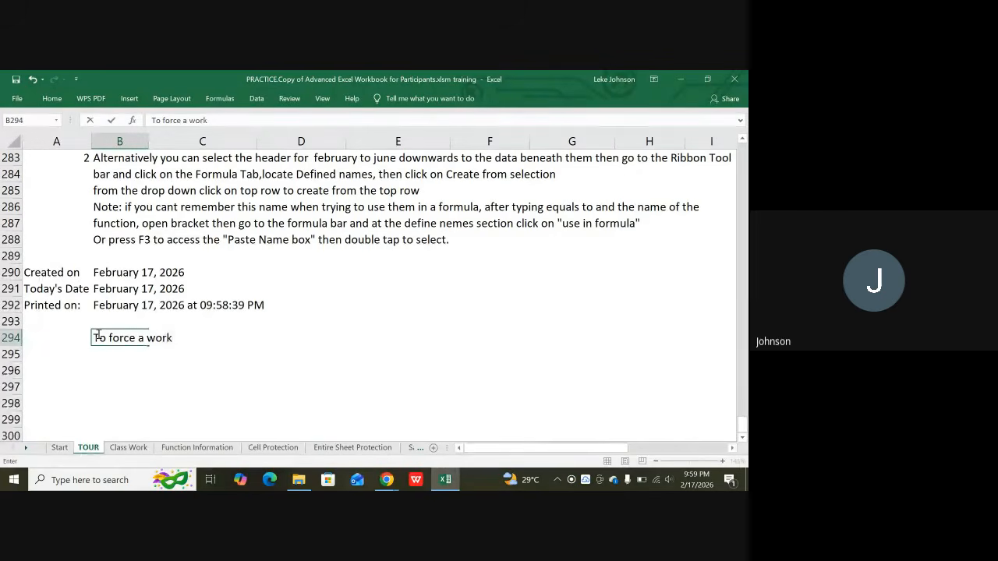
text(sheet to rec)
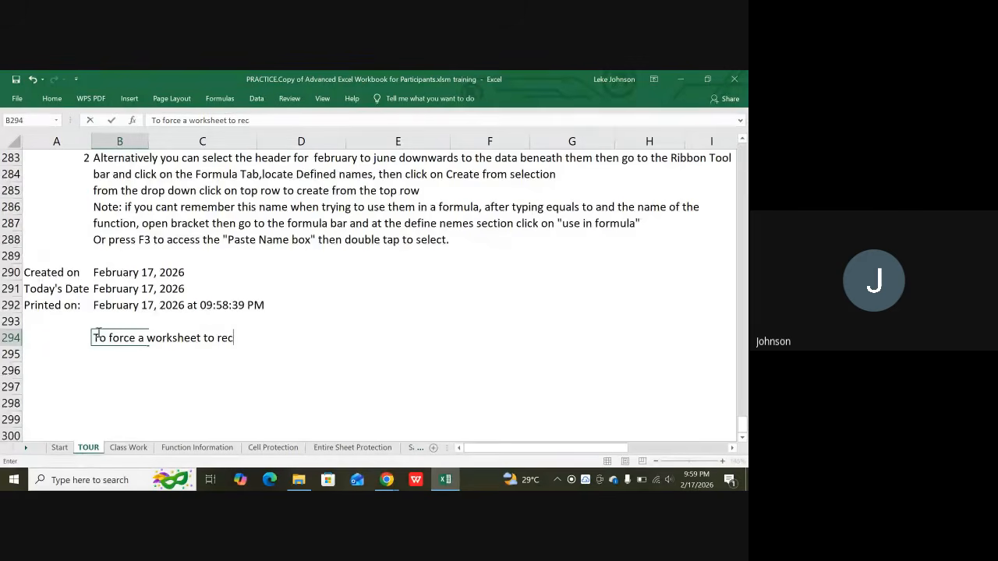
text(alcu)
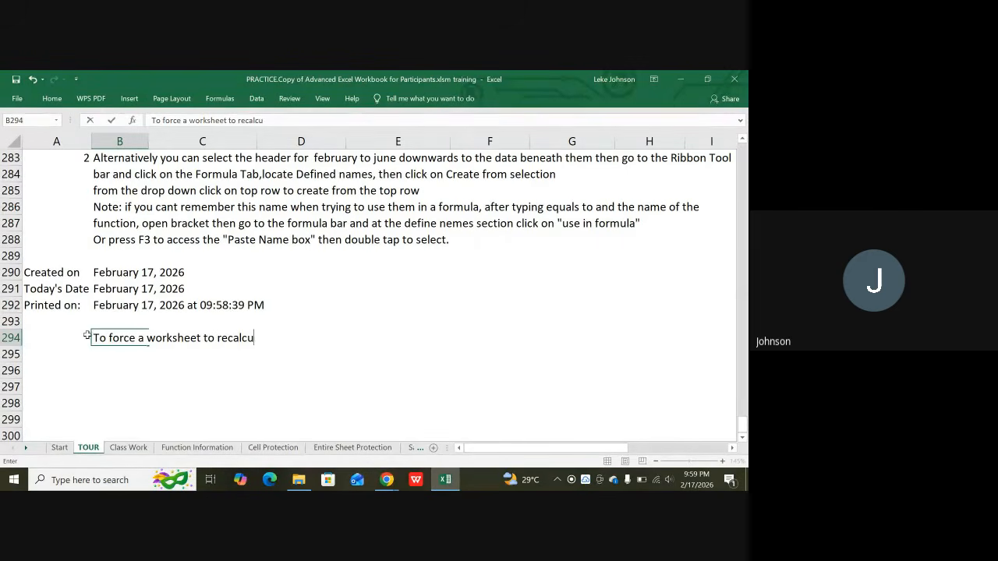
text(late, press)
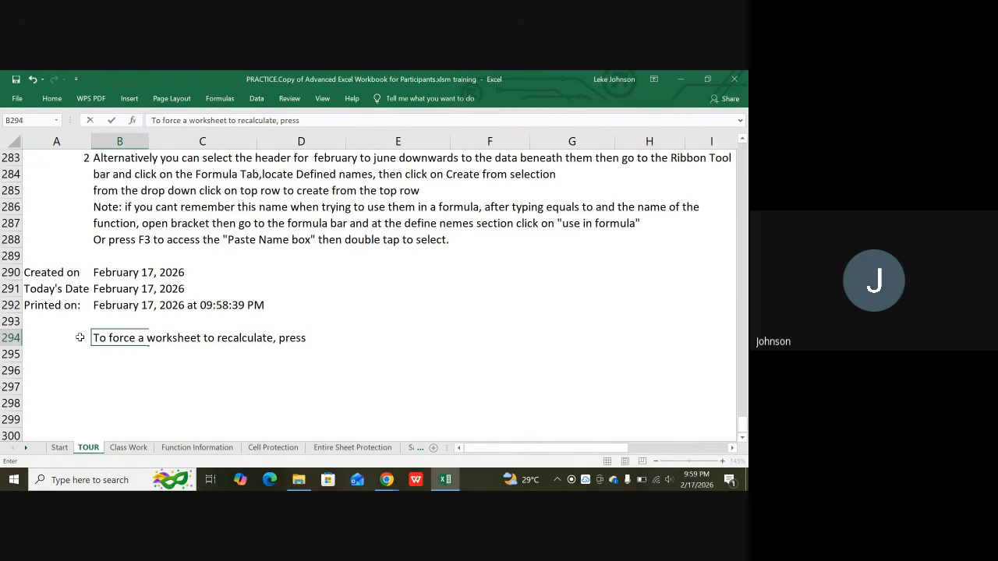
text( F9)
click(325, 289)
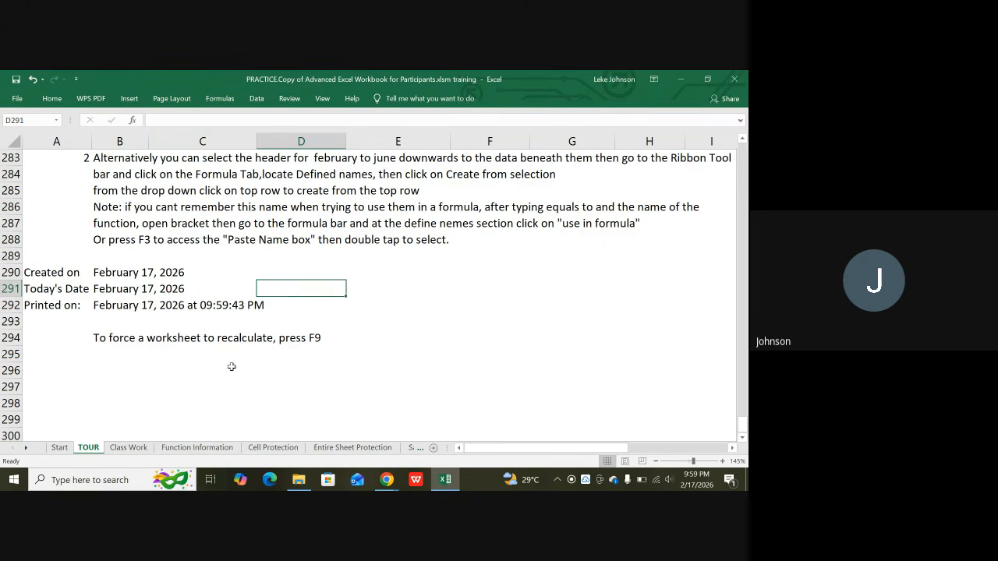
Check the Created on value in B290 and the recalculation note in B294.
click(357, 325)
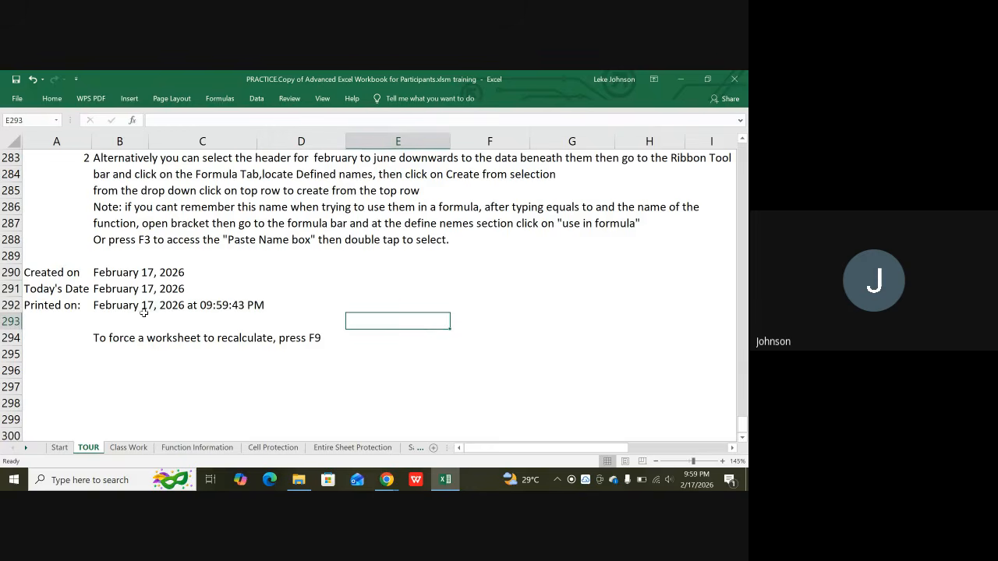
click(228, 276)
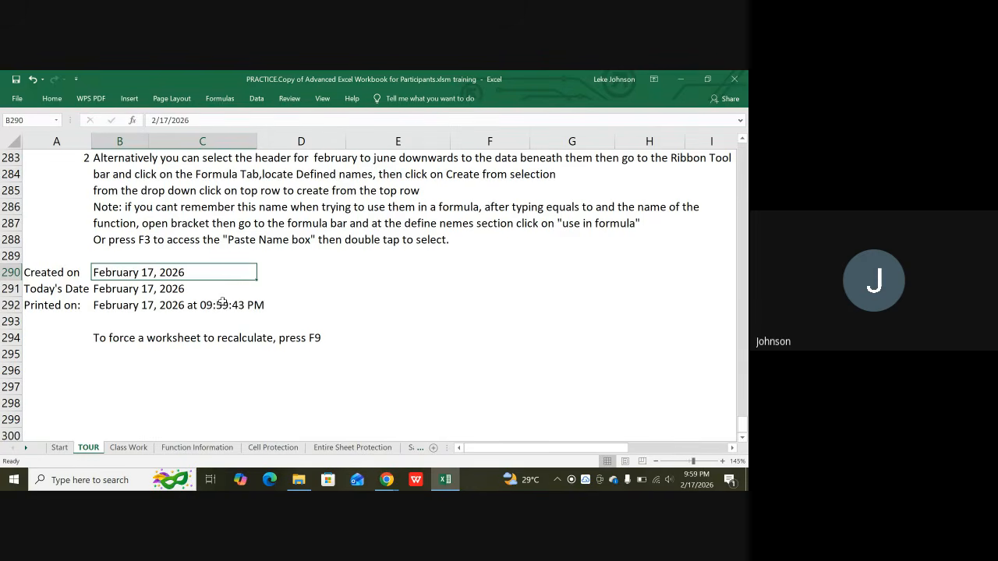
click(185, 359)
click(125, 338)
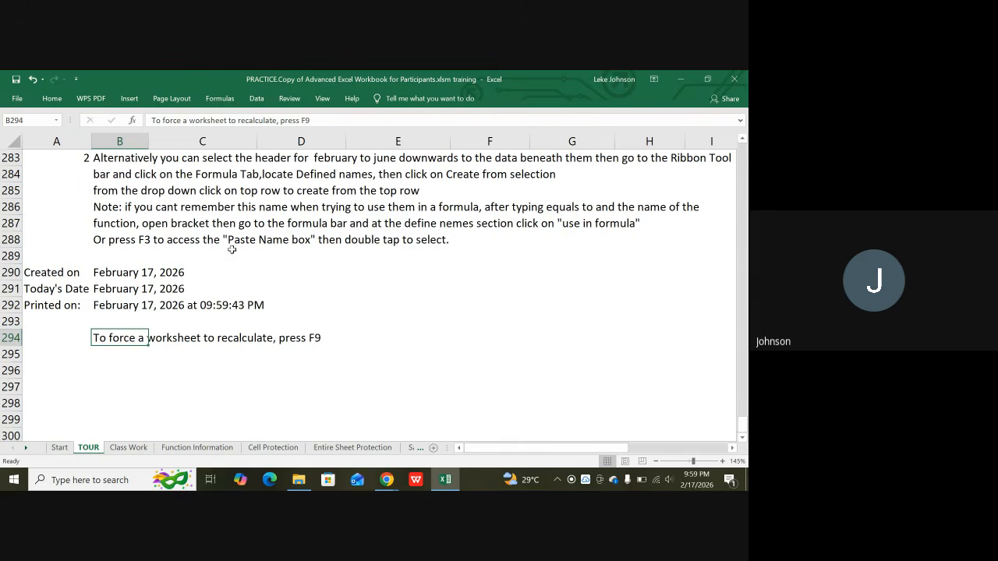
Force the worksheet to recalculate several times so the Printed on time in B292 refreshes.
click(396, 272)
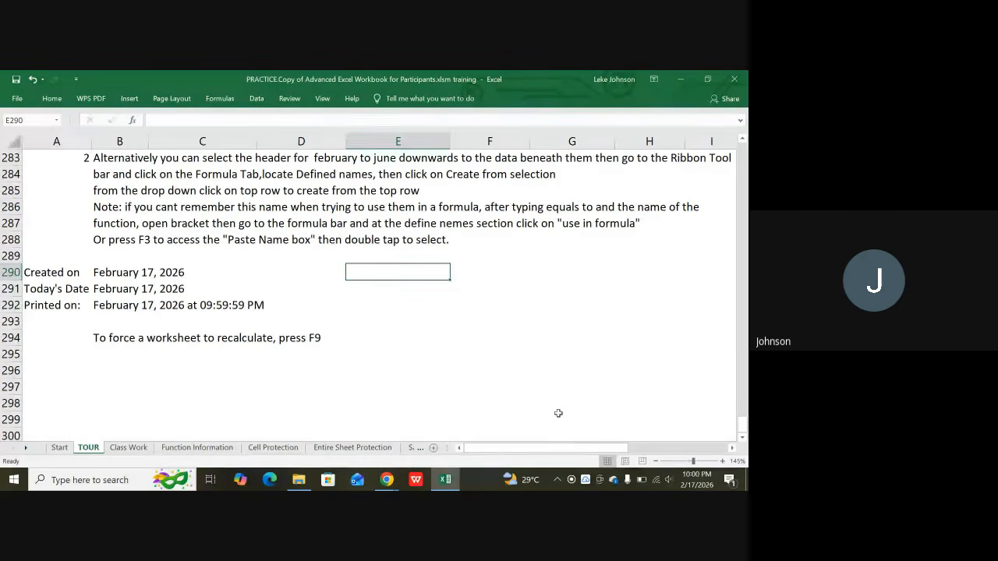
click(105, 312)
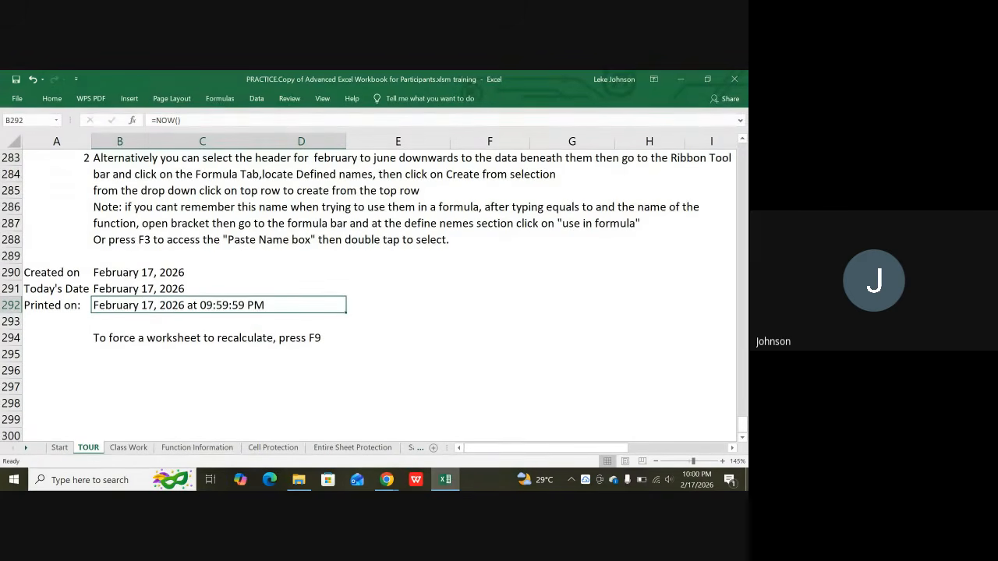
key(F9)
key(F9)
key(F9)
key(F9)
key(F9)
key(F9)
key(F9)
key(F9)
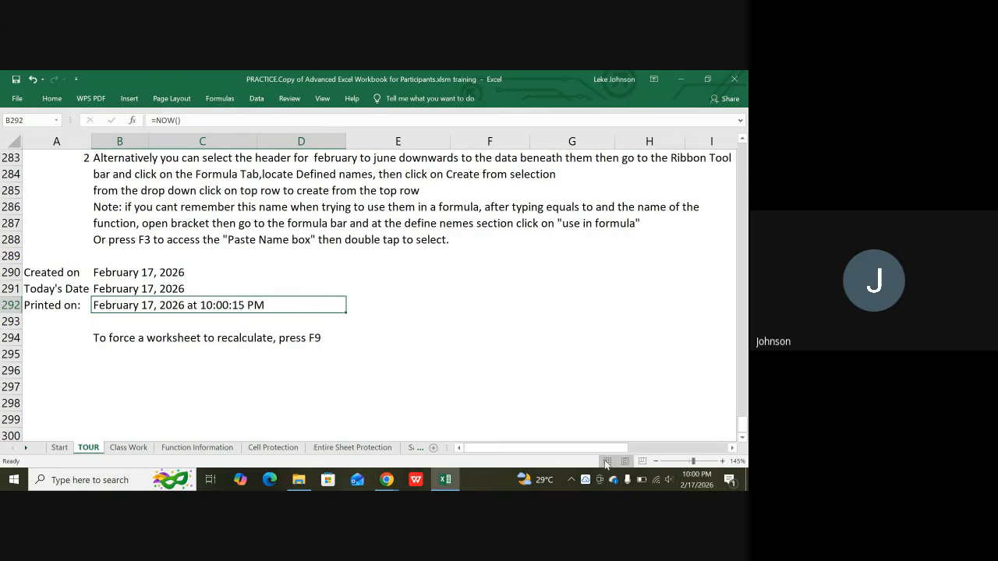
Switch to the Google Meet call in Chrome and request to stop the call's recording.
click(386, 481)
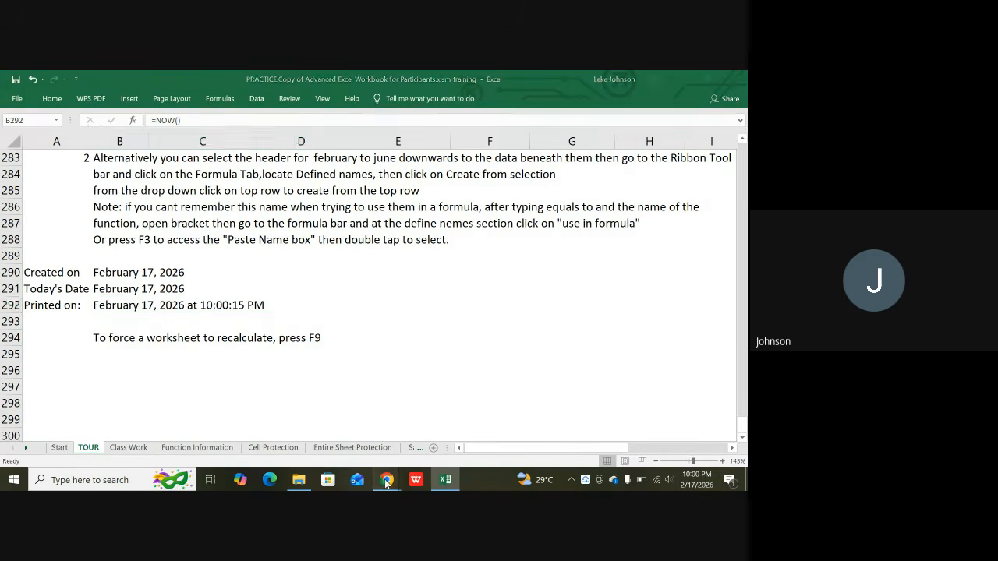
click(347, 427)
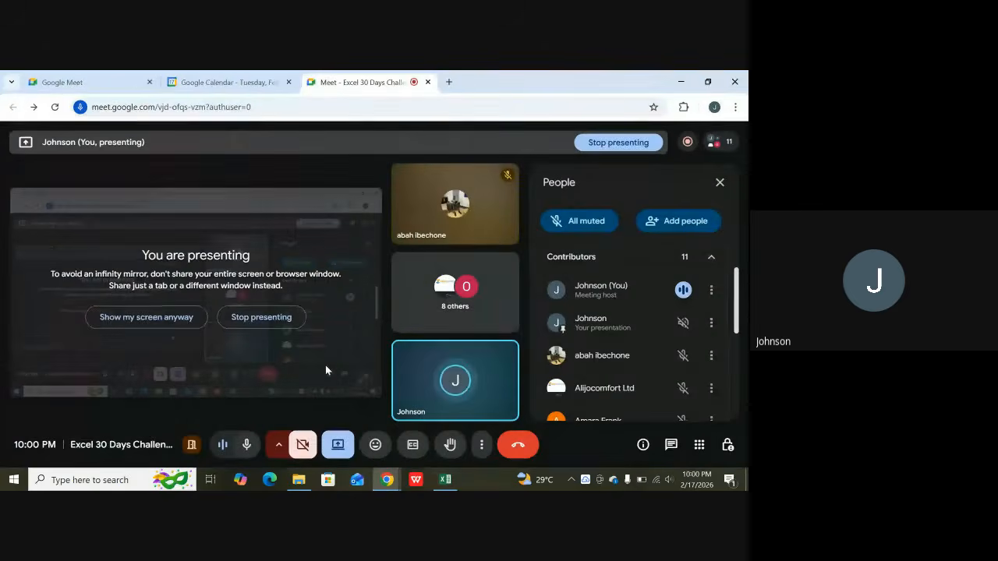
mouse_move(441, 348)
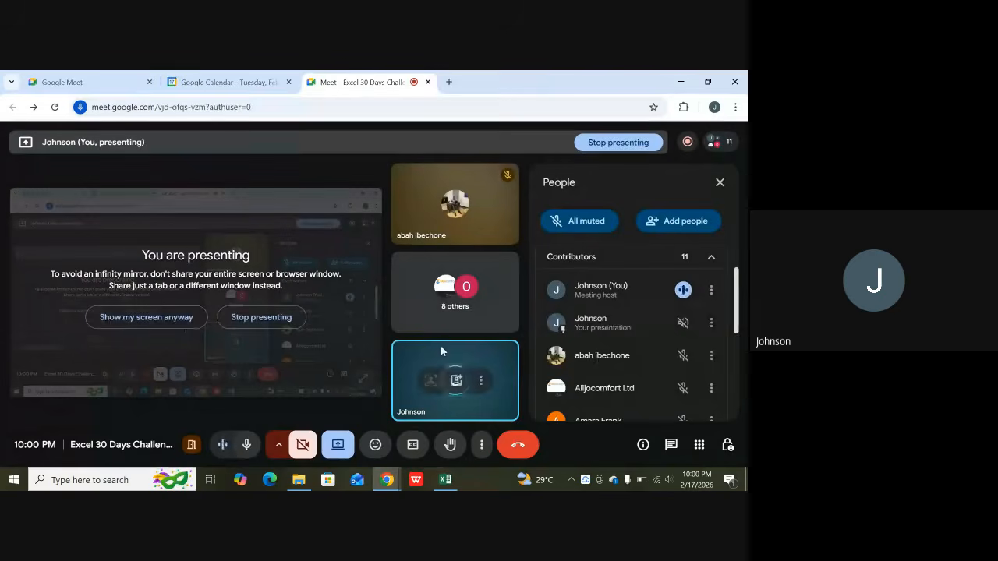
click(686, 141)
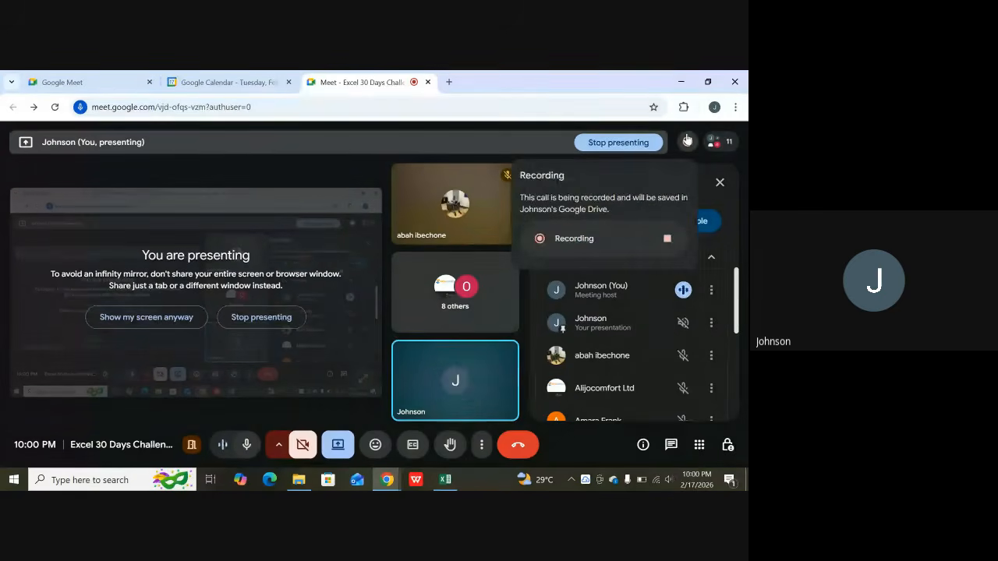
click(667, 241)
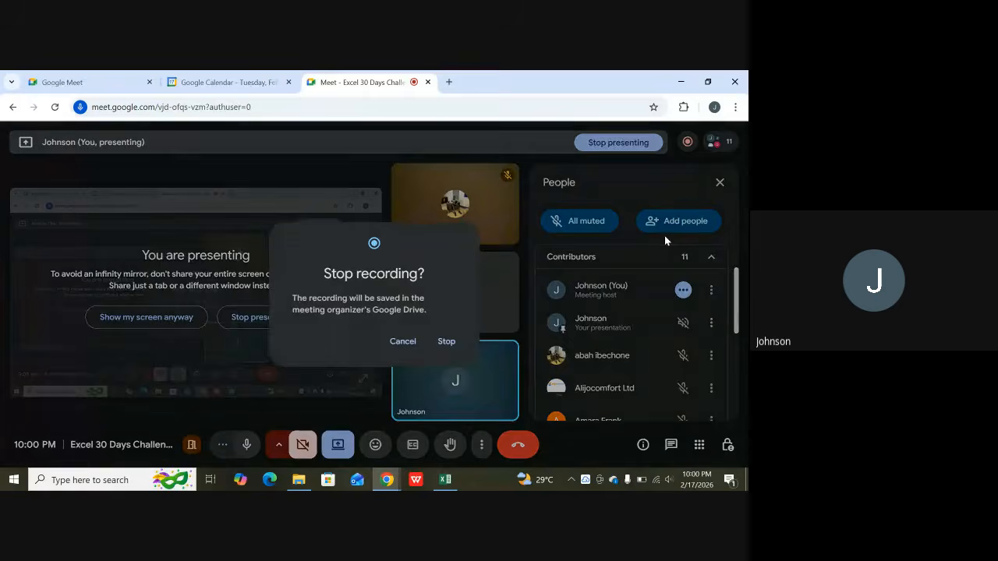